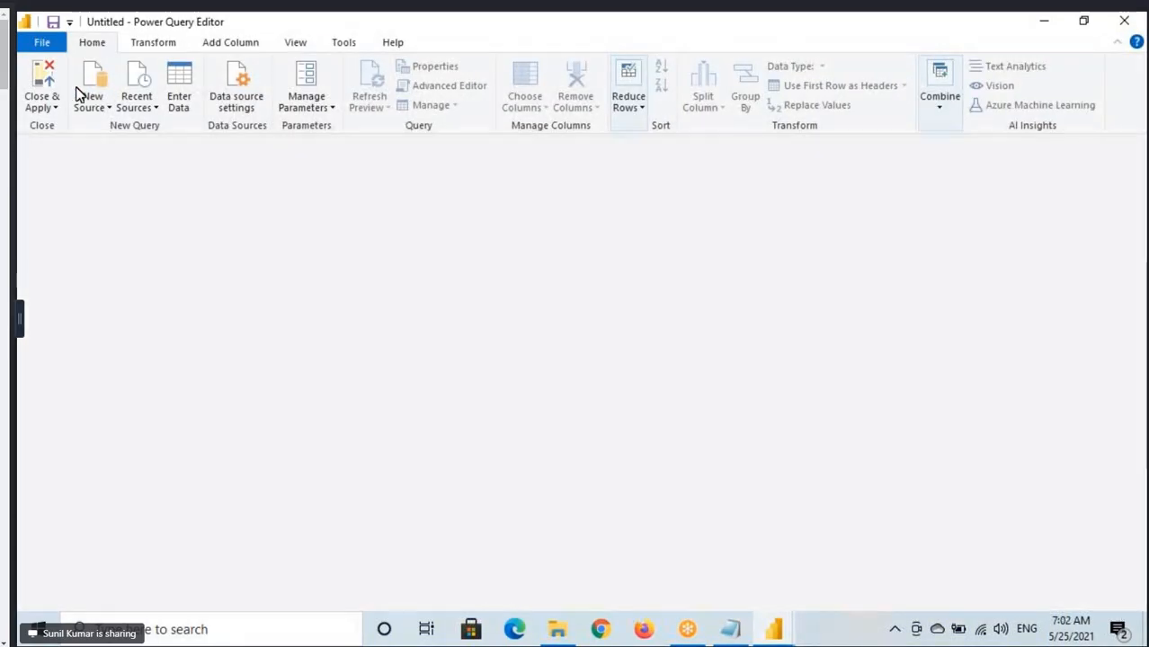
Load the Orders, People and Returns sheets from the recent source Sample - Superstore.xlsx as queries.
{"action": "left_click", "coordinate": [100, 103]}
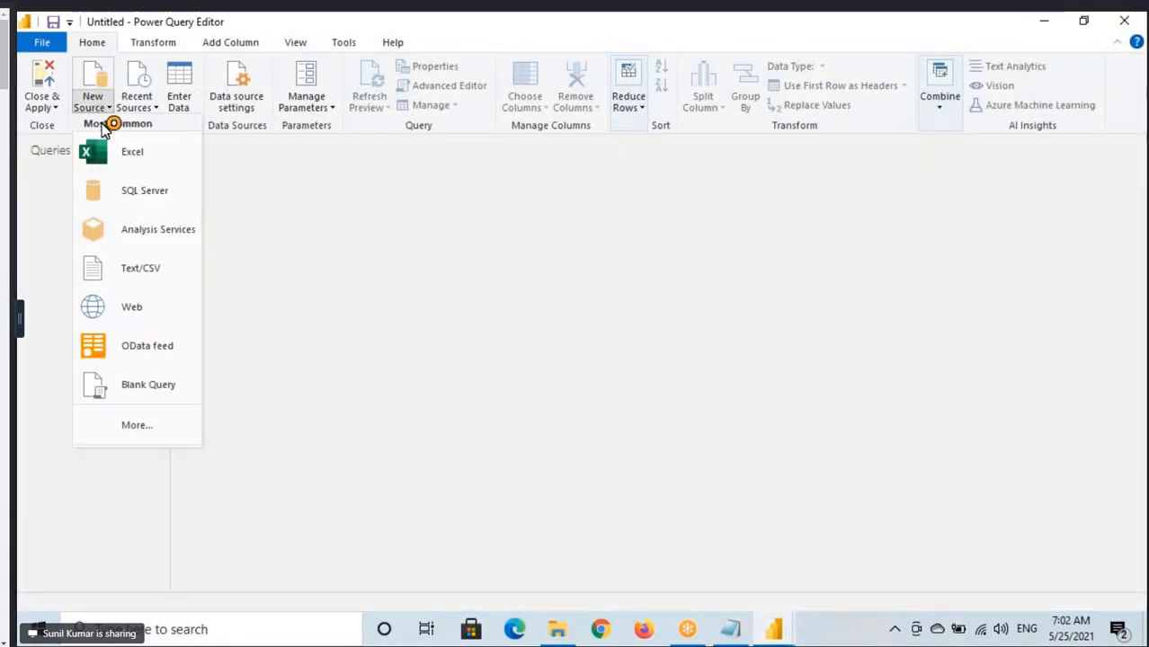
{"action": "left_click", "coordinate": [138, 106]}
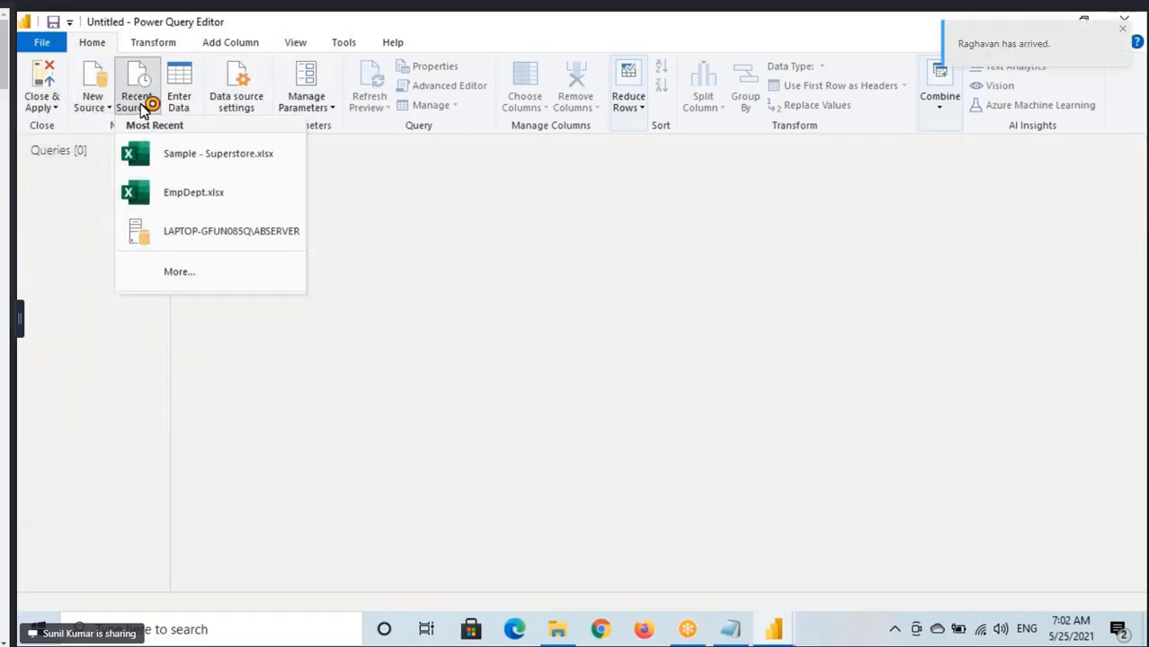
{"action": "left_click", "coordinate": [194, 155]}
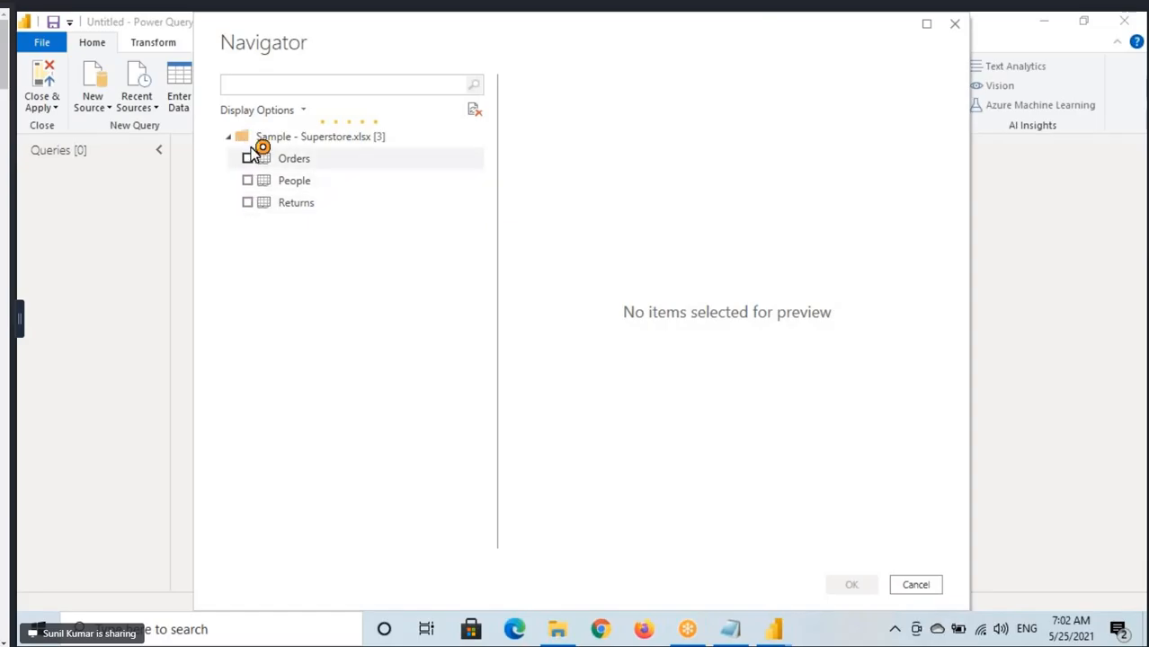
{"action": "left_click", "coordinate": [249, 159]}
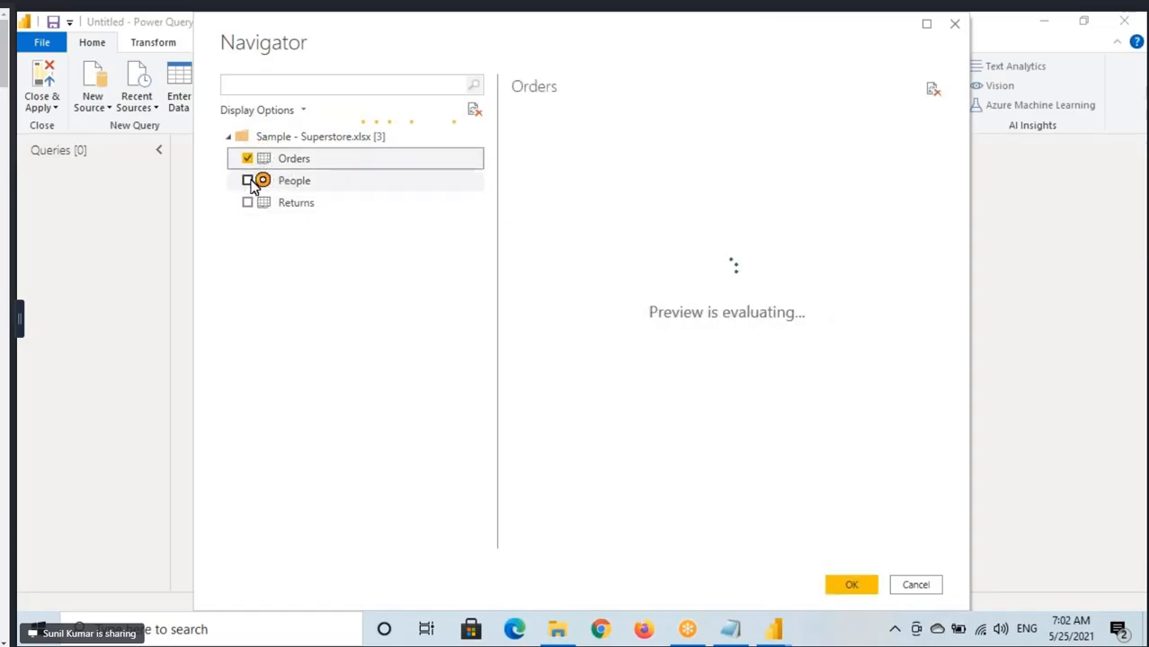
{"action": "left_click", "coordinate": [248, 180]}
{"action": "left_click", "coordinate": [248, 202]}
{"action": "left_click", "coordinate": [859, 588]}
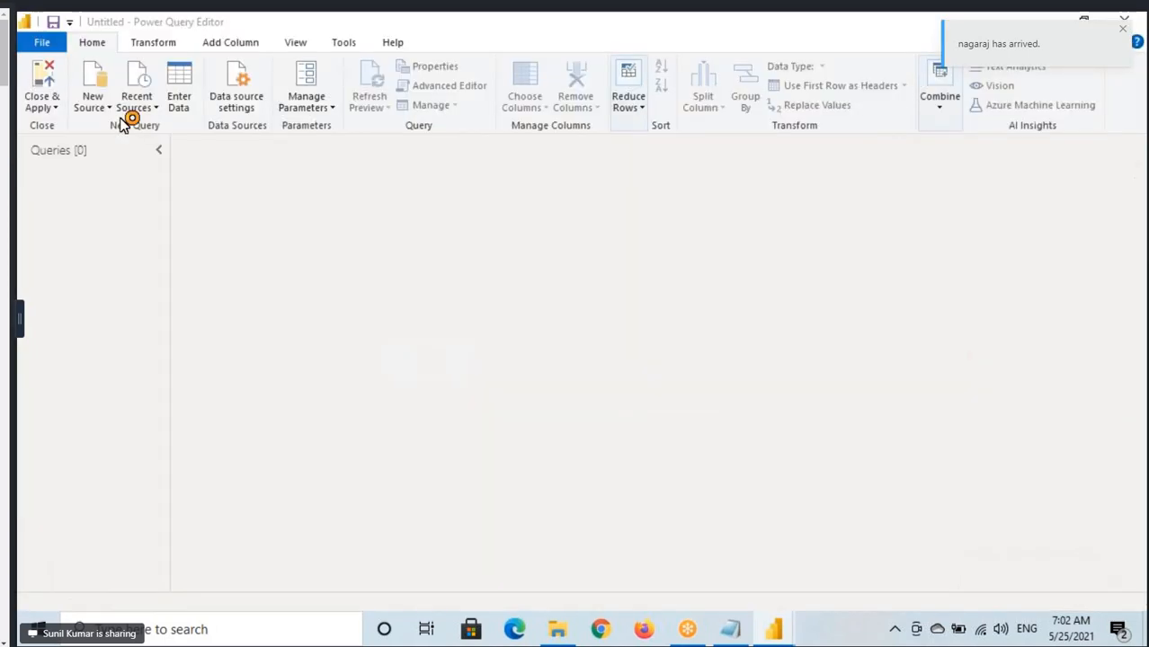
Connect to the recent source LAPTOP-GFUN085Q\ABSERVER and select DimCustomer, DimCurrency, DimDate and DimEmployee in the AdventureWorksDW2019 database.
{"action": "left_click", "coordinate": [133, 103]}
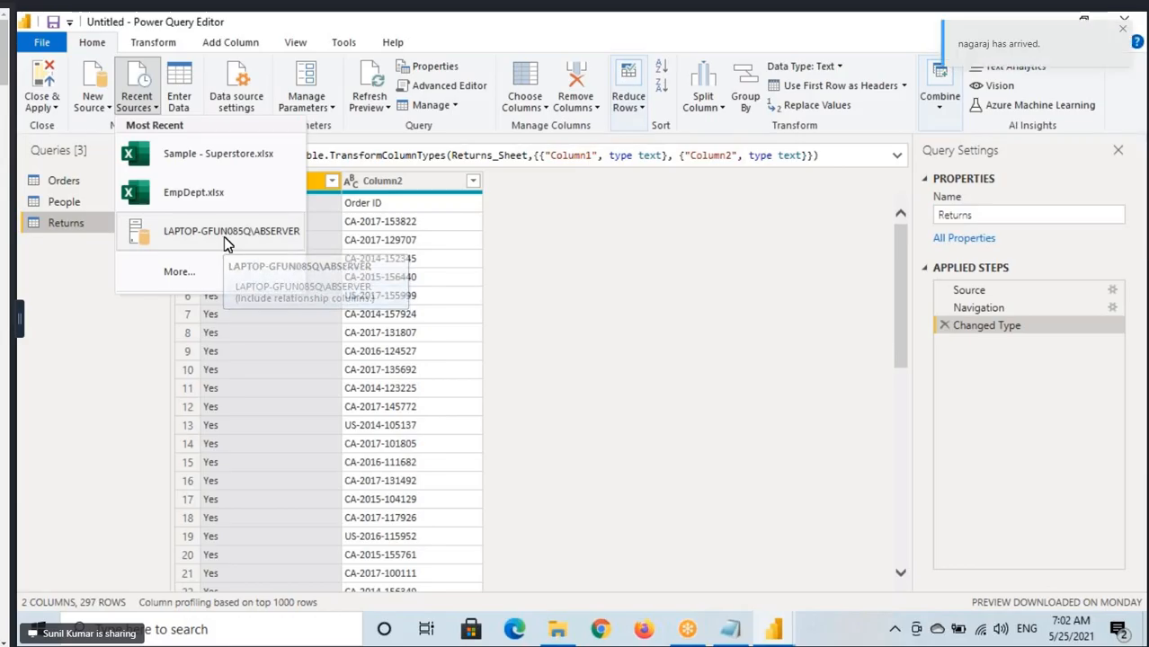
{"action": "left_click", "coordinate": [233, 393]}
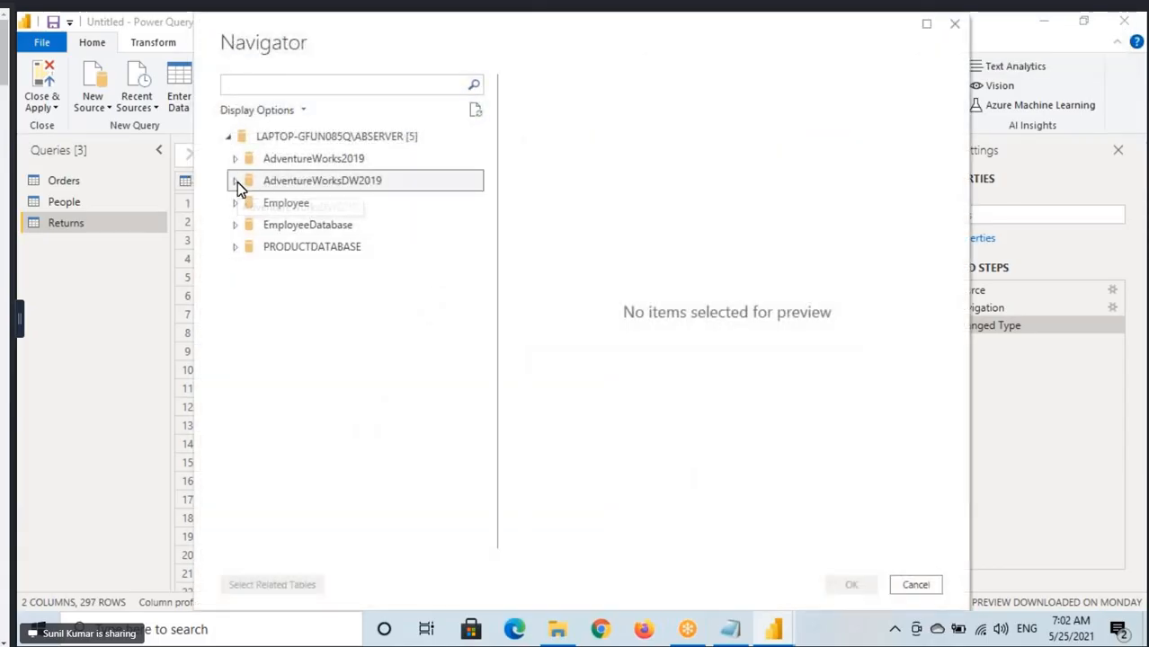
{"action": "left_click", "coordinate": [236, 182]}
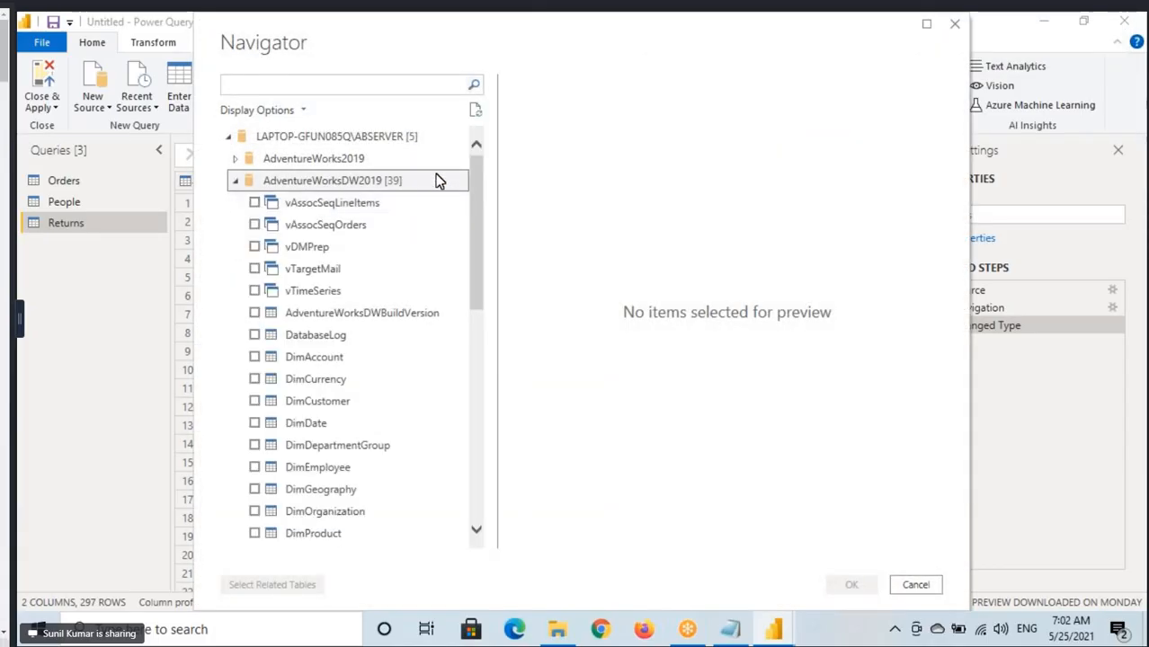
{"action": "scroll", "coordinate": [296, 364], "scroll_direction": "down", "scroll_amount": 2}
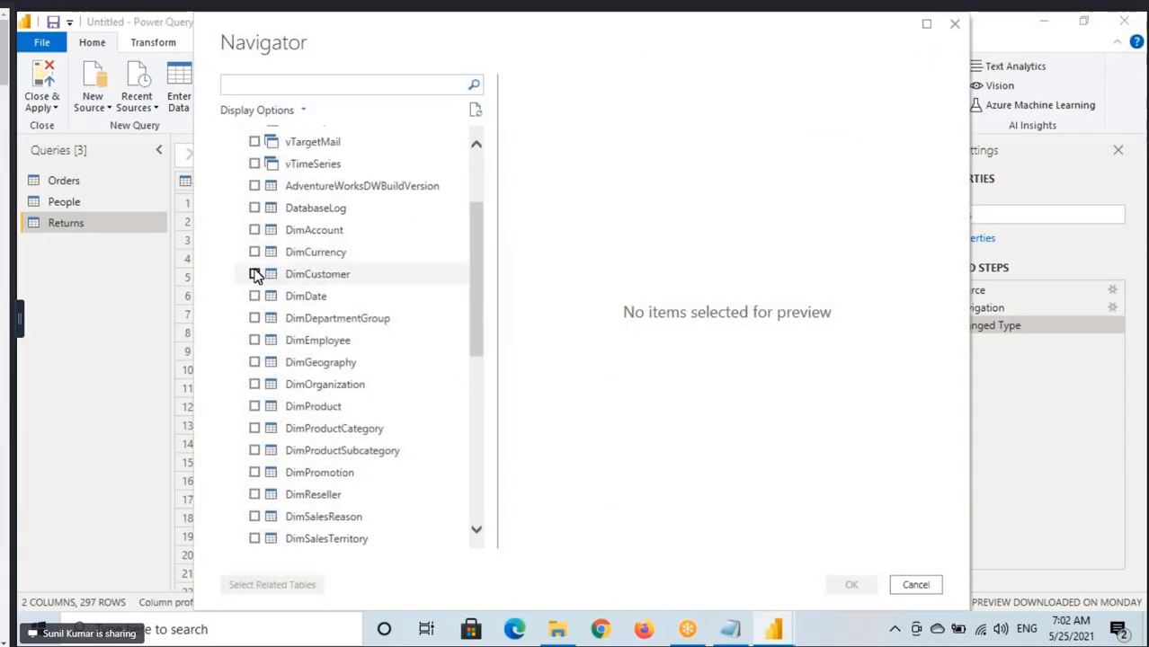
{"action": "left_click", "coordinate": [256, 273]}
{"action": "left_click", "coordinate": [255, 253]}
{"action": "left_click", "coordinate": [255, 296]}
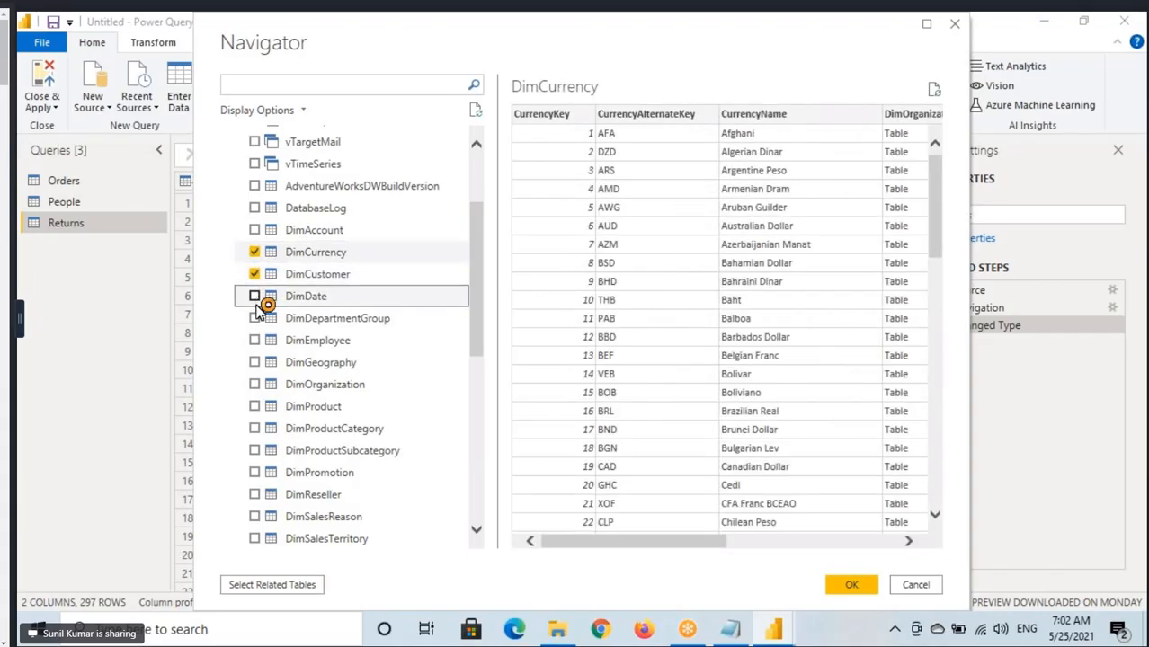
{"action": "left_click", "coordinate": [260, 347]}
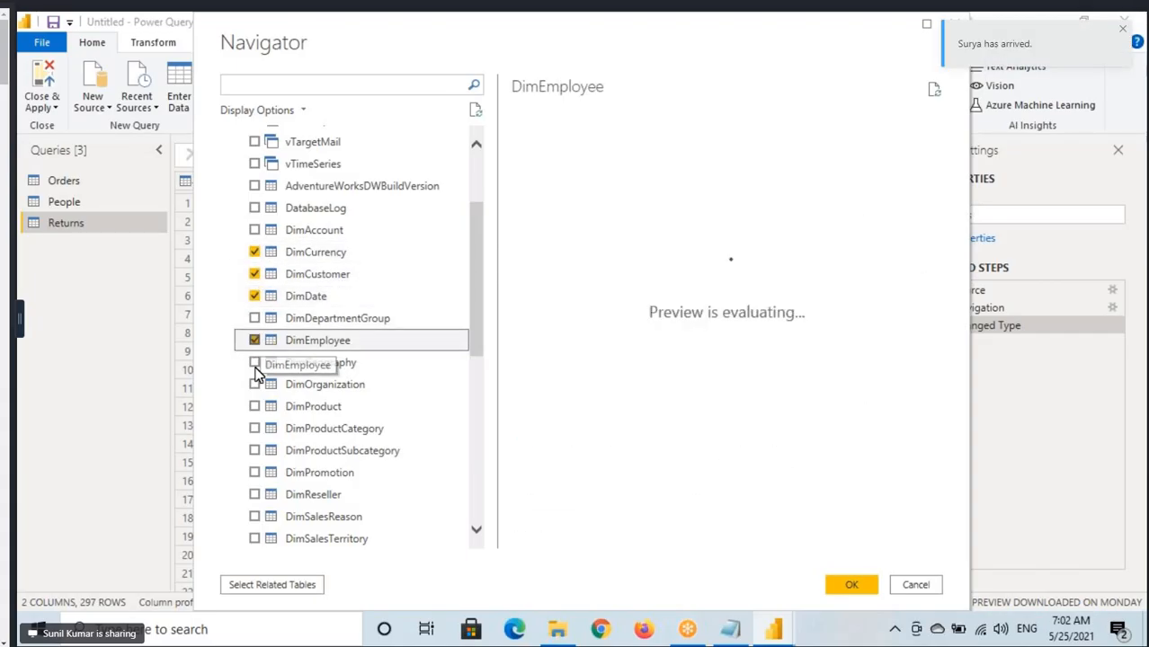
Add the FactInternetSales, FactProductInventory and FactResellerSales tables to the selection.
{"action": "scroll", "coordinate": [301, 413], "scroll_direction": "down", "scroll_amount": 3}
{"action": "scroll", "coordinate": [302, 432], "scroll_direction": "down", "scroll_amount": 4}
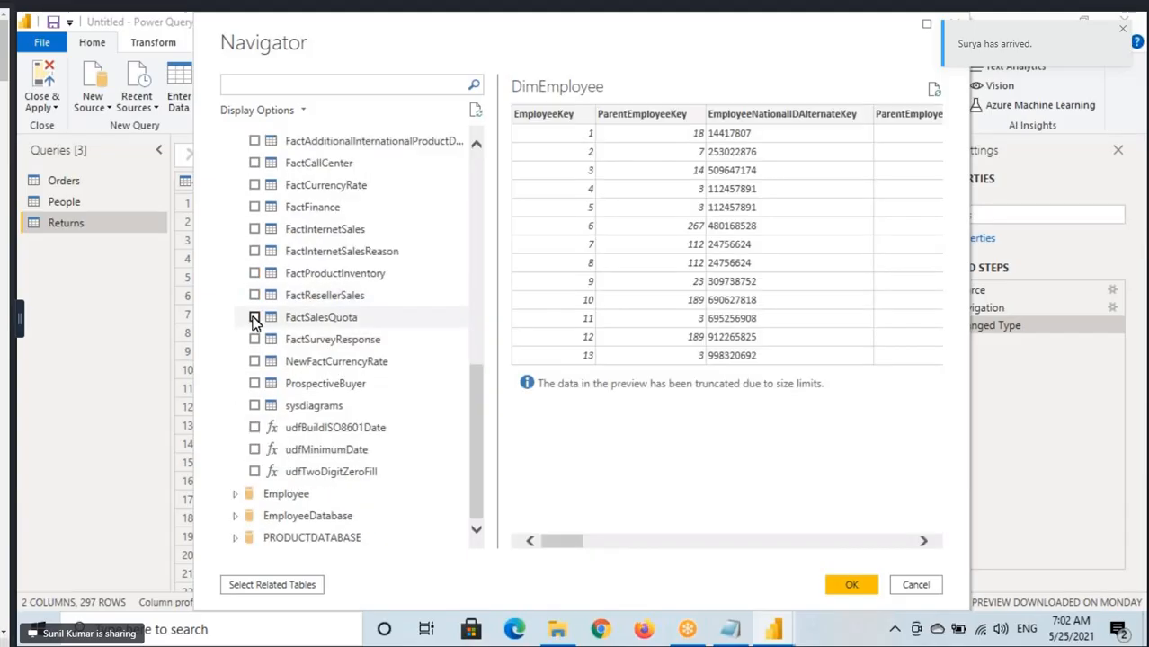
{"action": "left_click", "coordinate": [255, 230]}
{"action": "left_click", "coordinate": [257, 278]}
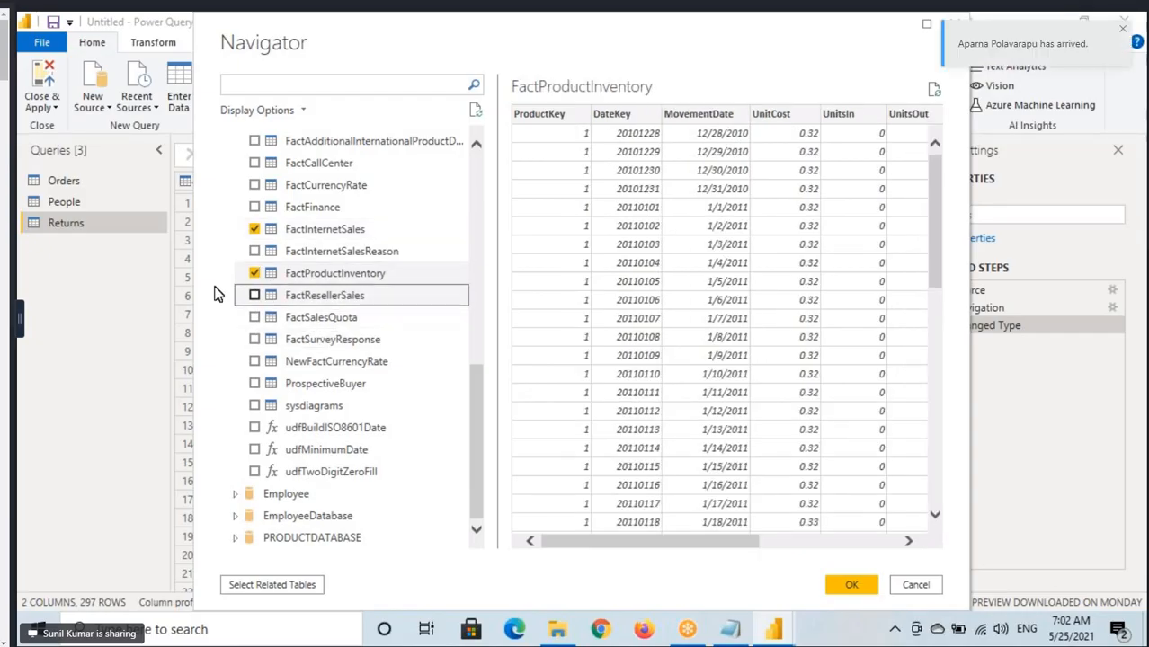
{"action": "left_click", "coordinate": [254, 295]}
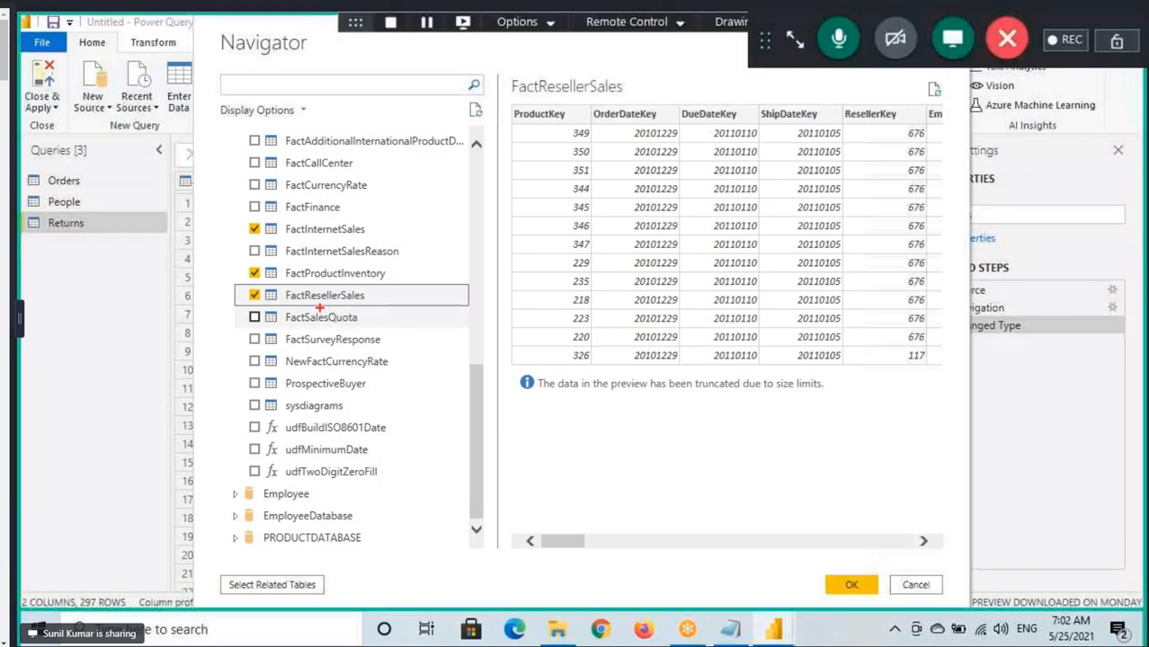
{"action": "left_click_drag", "start_coordinate": [245, 286], "coordinate": [363, 307]}
{"action": "mouse_move", "coordinate": [243, 307]}
{"action": "left_mouse_down"}
{"action": "mouse_move", "coordinate": [212, 221]}
{"action": "mouse_move", "coordinate": [256, 160]}
{"action": "left_mouse_up"}
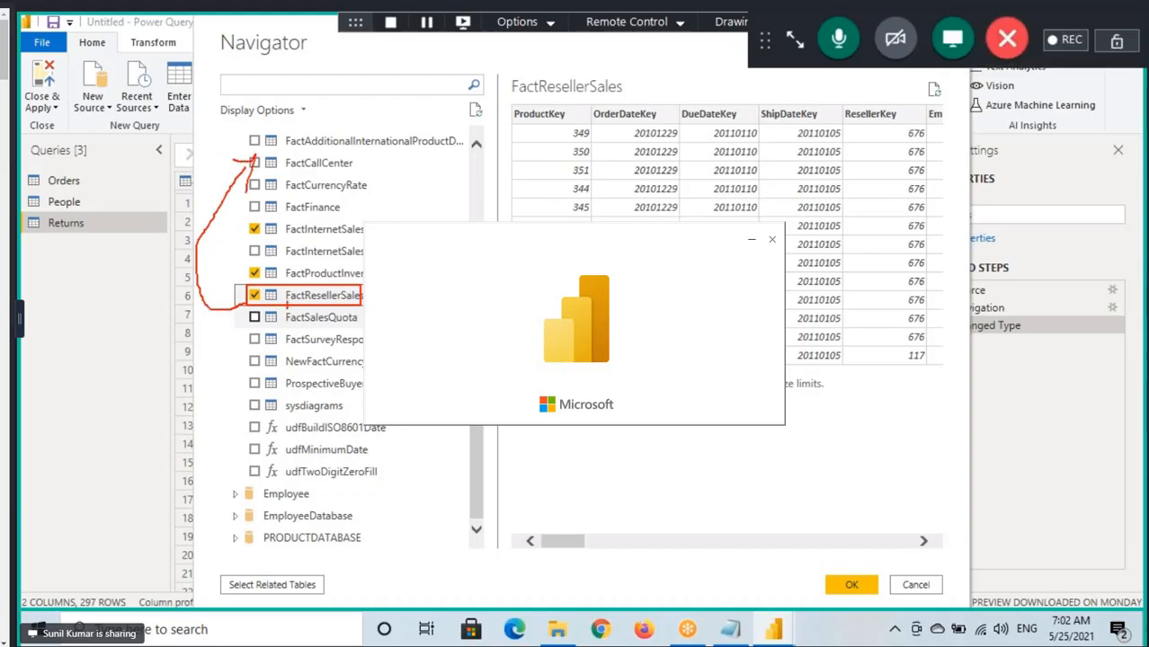
{"action": "left_click_drag", "start_coordinate": [286, 303], "coordinate": [341, 303]}
{"action": "left_click_drag", "start_coordinate": [392, 426], "coordinate": [573, 447]}
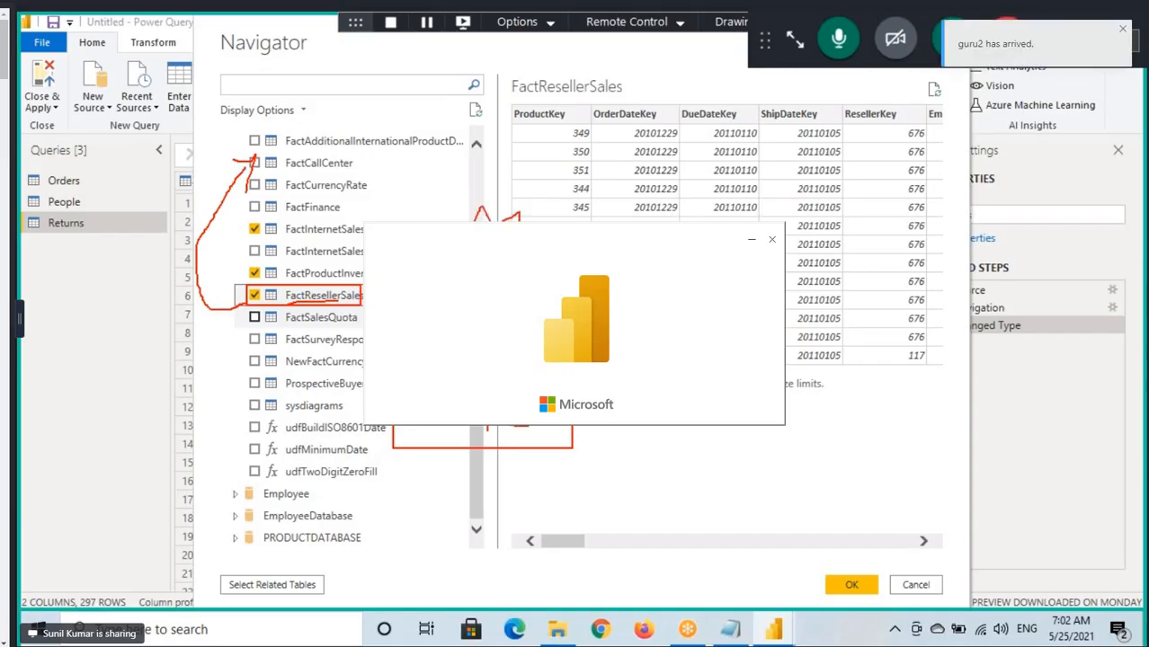
{"action": "left_click_drag", "start_coordinate": [516, 222], "coordinate": [531, 222]}
{"action": "mouse_move", "coordinate": [589, 183]}
{"action": "left_mouse_down"}
{"action": "mouse_move", "coordinate": [521, 158]}
{"action": "mouse_move", "coordinate": [466, 221]}
{"action": "left_mouse_up"}
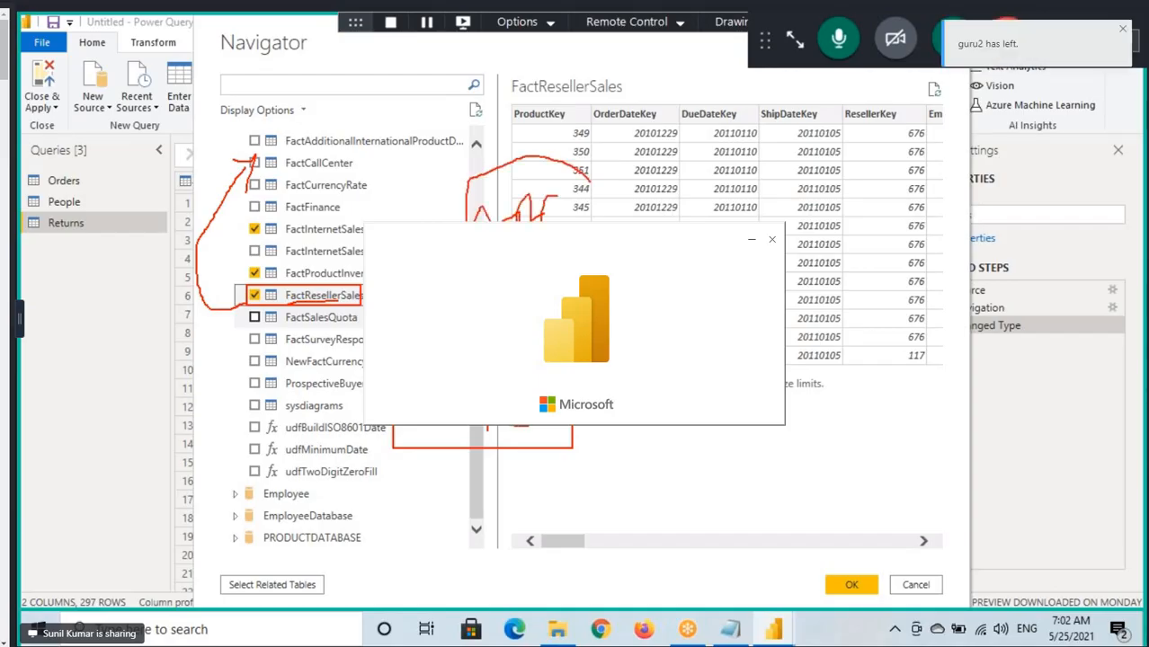
{"action": "left_click_drag", "start_coordinate": [583, 166], "coordinate": [580, 194]}
{"action": "left_click_drag", "start_coordinate": [214, 579], "coordinate": [331, 602]}
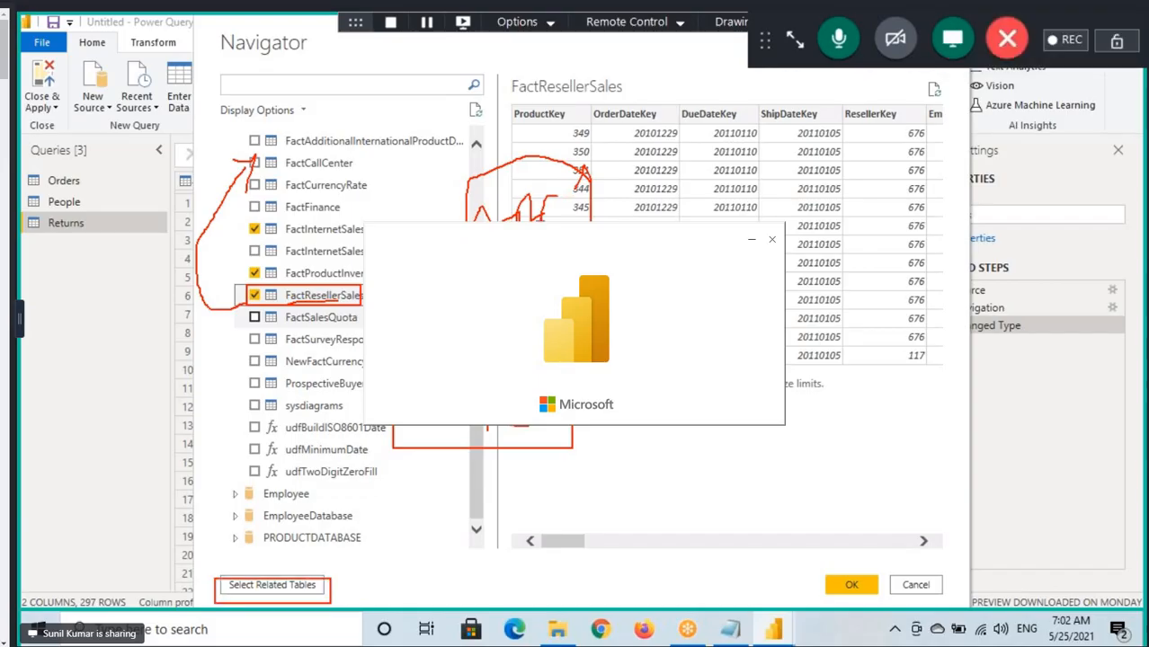
{"action": "left_click_drag", "start_coordinate": [474, 221], "coordinate": [489, 164]}
{"action": "left_click_drag", "start_coordinate": [275, 164], "coordinate": [316, 131]}
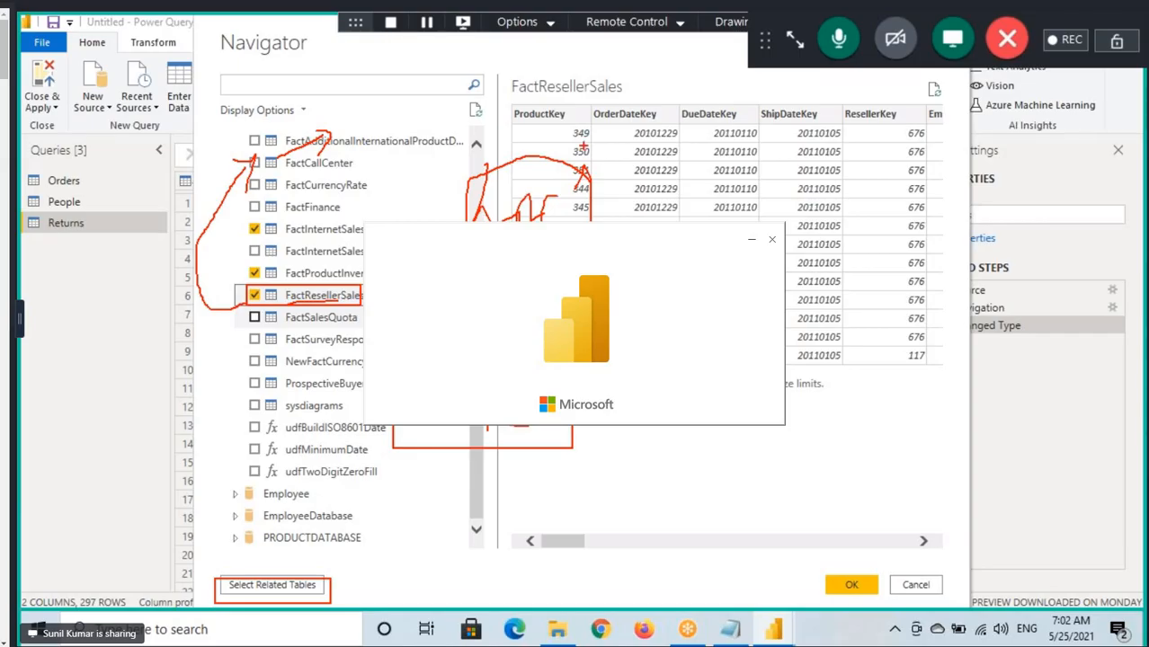
Include all tables related to the selected ones and load them with the Import connection setting.
{"action": "left_click", "coordinate": [268, 584]}
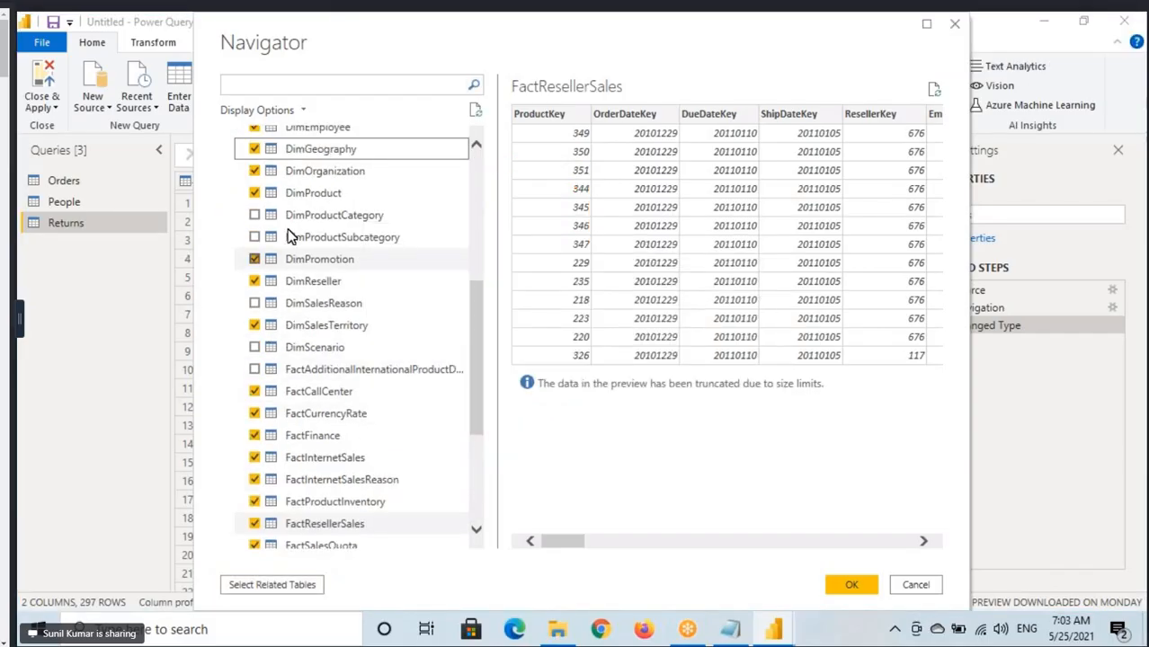
{"action": "scroll", "coordinate": [290, 236], "scroll_direction": "up", "scroll_amount": 3}
{"action": "scroll", "coordinate": [295, 235], "scroll_direction": "down", "scroll_amount": 1}
{"action": "scroll", "coordinate": [294, 376], "scroll_direction": "down", "scroll_amount": 2}
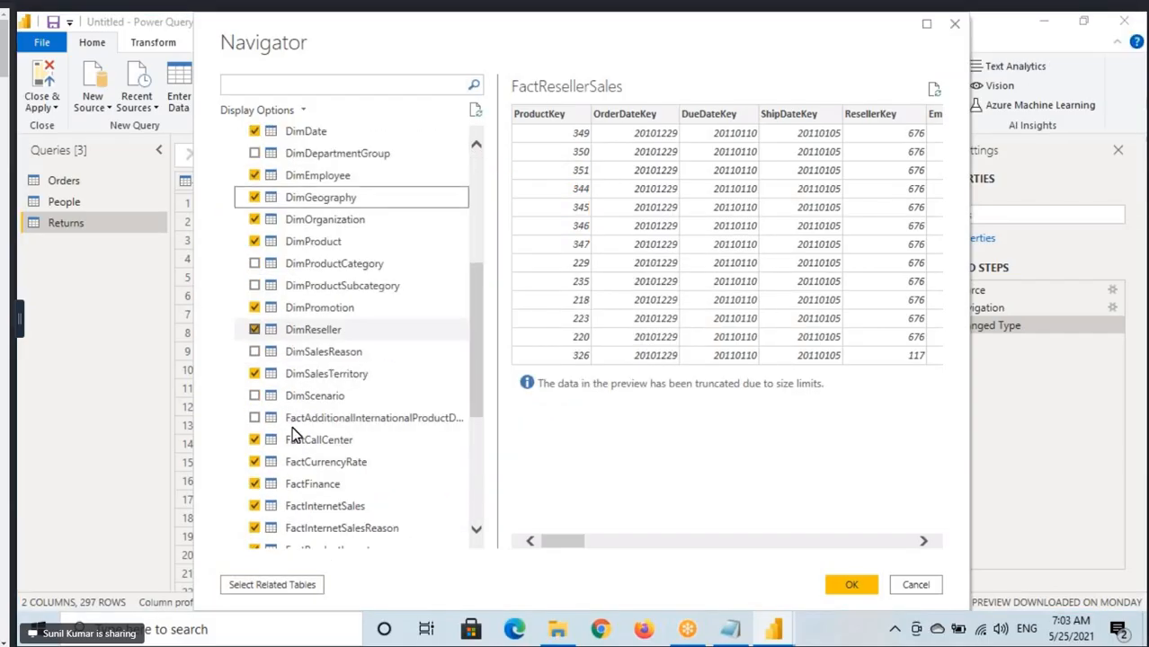
{"action": "scroll", "coordinate": [306, 270], "scroll_direction": "up", "scroll_amount": 2}
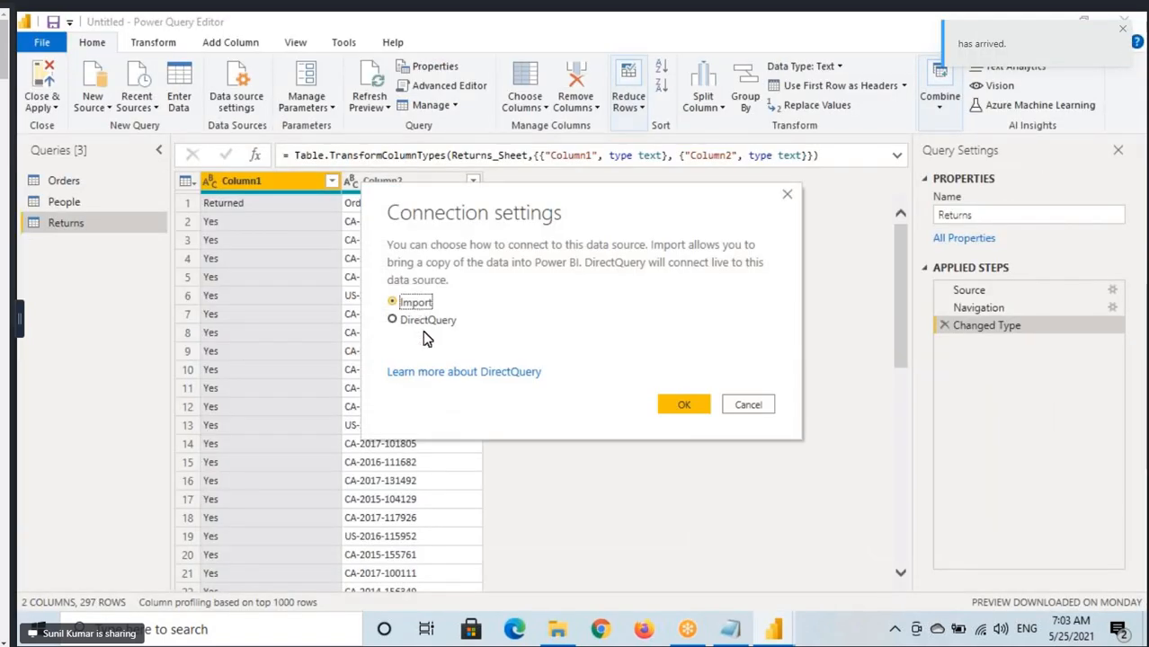
{"action": "left_click", "coordinate": [674, 409]}
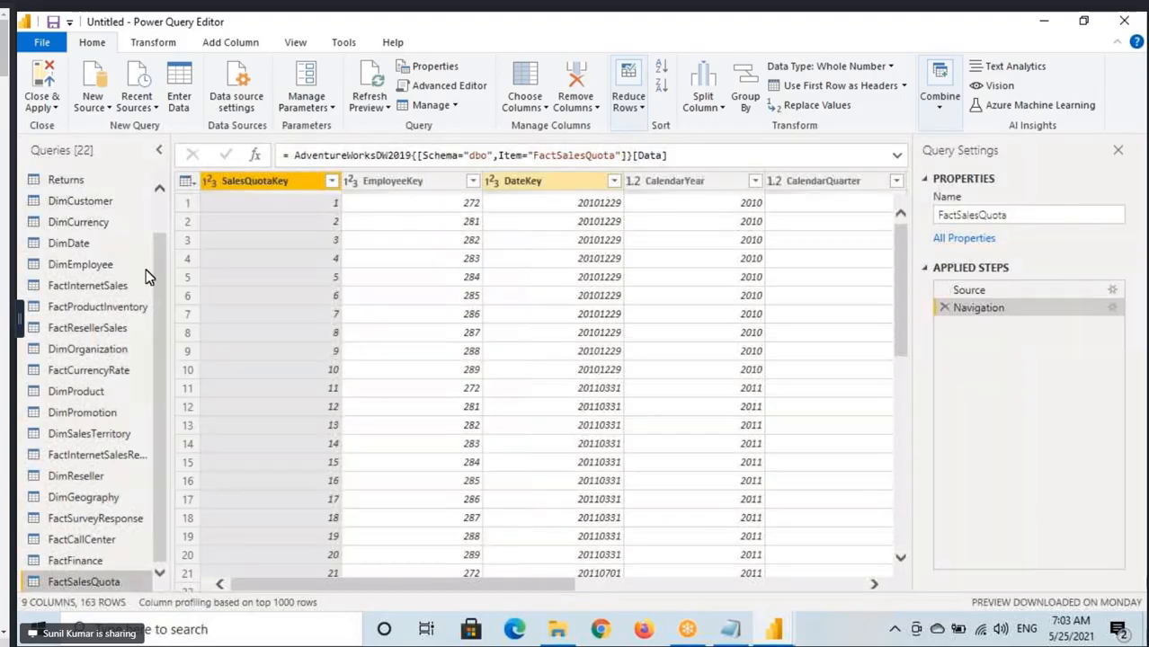
{"action": "scroll", "coordinate": [148, 481], "scroll_direction": "up", "scroll_amount": 1}
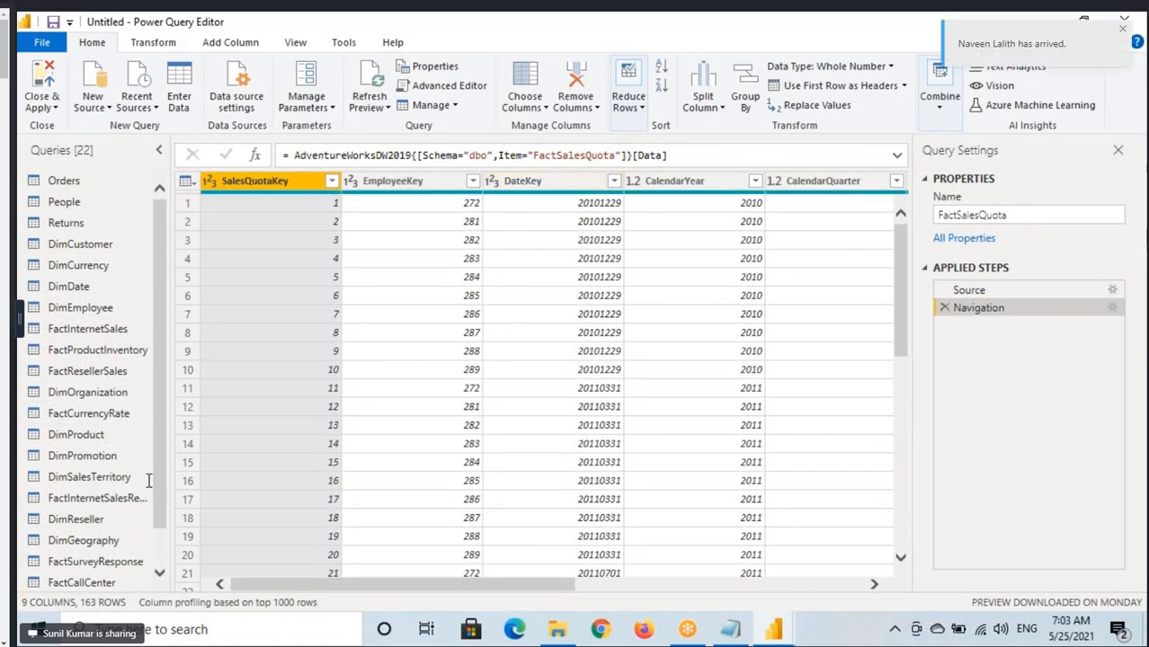
{"action": "left_click", "coordinate": [379, 108]}
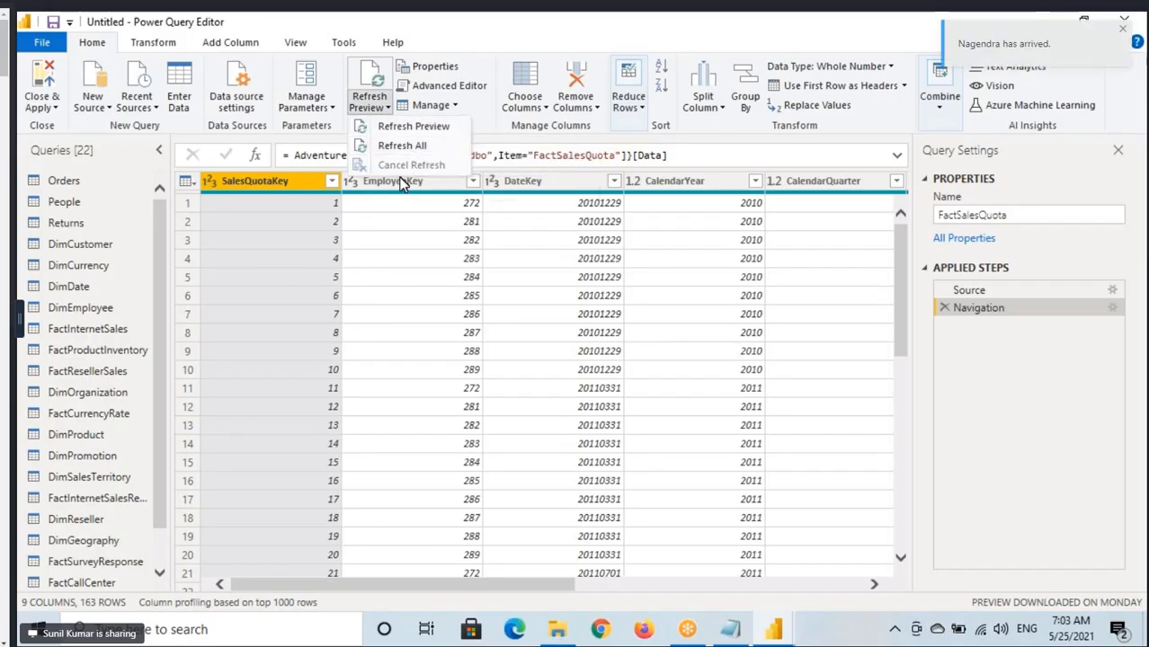
{"action": "left_click", "coordinate": [18, 70]}
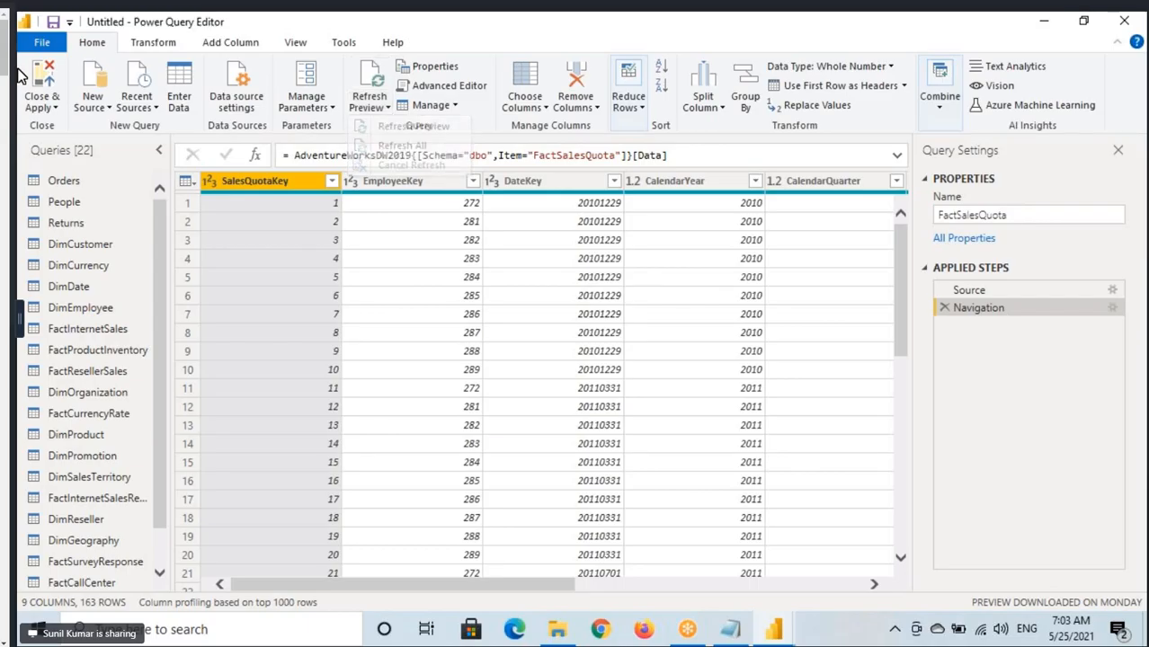
{"action": "key", "text": "ctrl+2"}
{"action": "left_click_drag", "start_coordinate": [18, 58], "coordinate": [338, 149]}
{"action": "key", "text": "Escape"}
Switch to the Notepad notes and add a dashed separator line followed by the heading "Refresh Preview".
{"action": "left_click", "coordinate": [727, 640]}
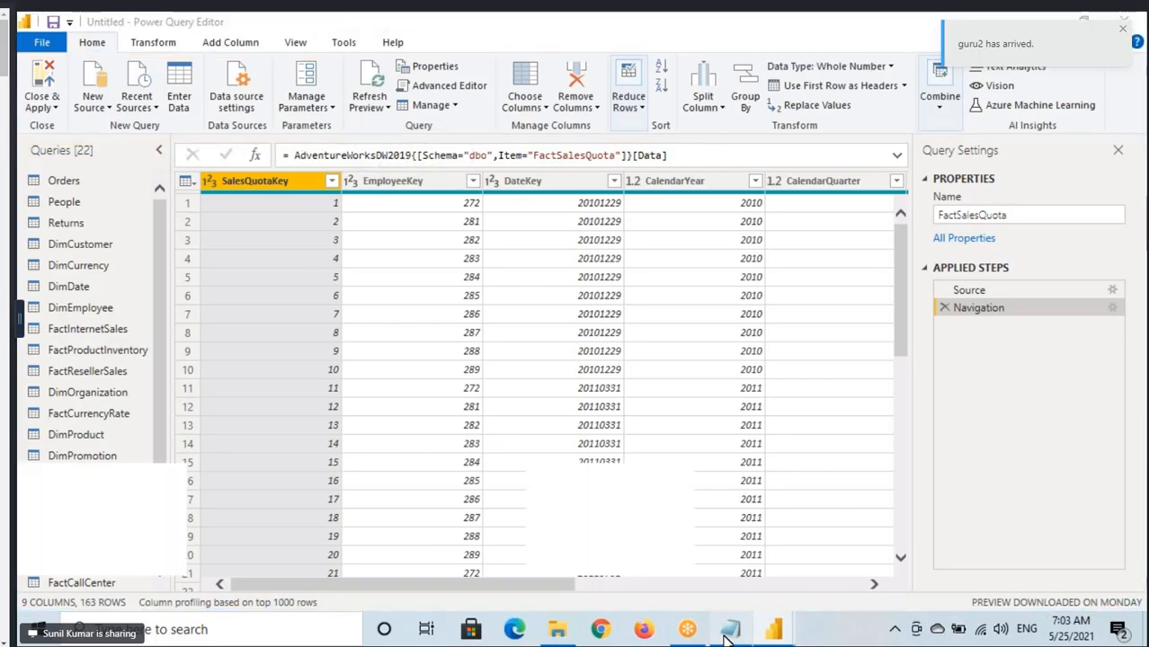
{"action": "key", "text": "Return"}
{"action": "key", "text": "Return"}
{"action": "type", "text": "---------------"}
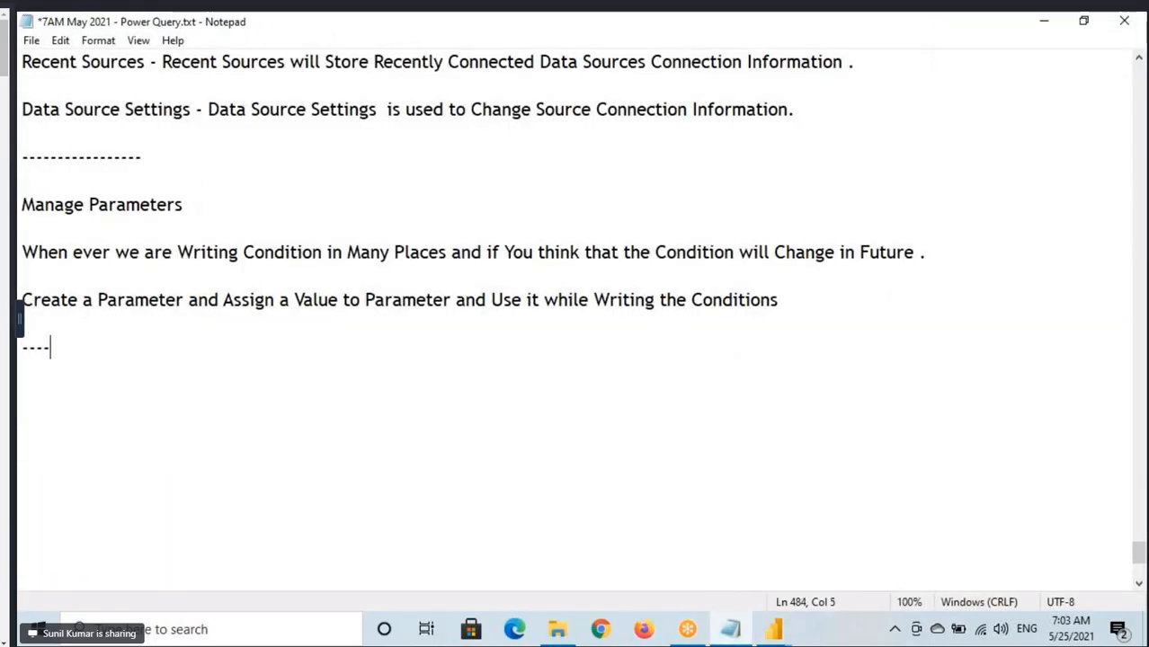
{"action": "key", "text": "Return"}
{"action": "key", "text": "Return"}
{"action": "type", "text": "Refre"}
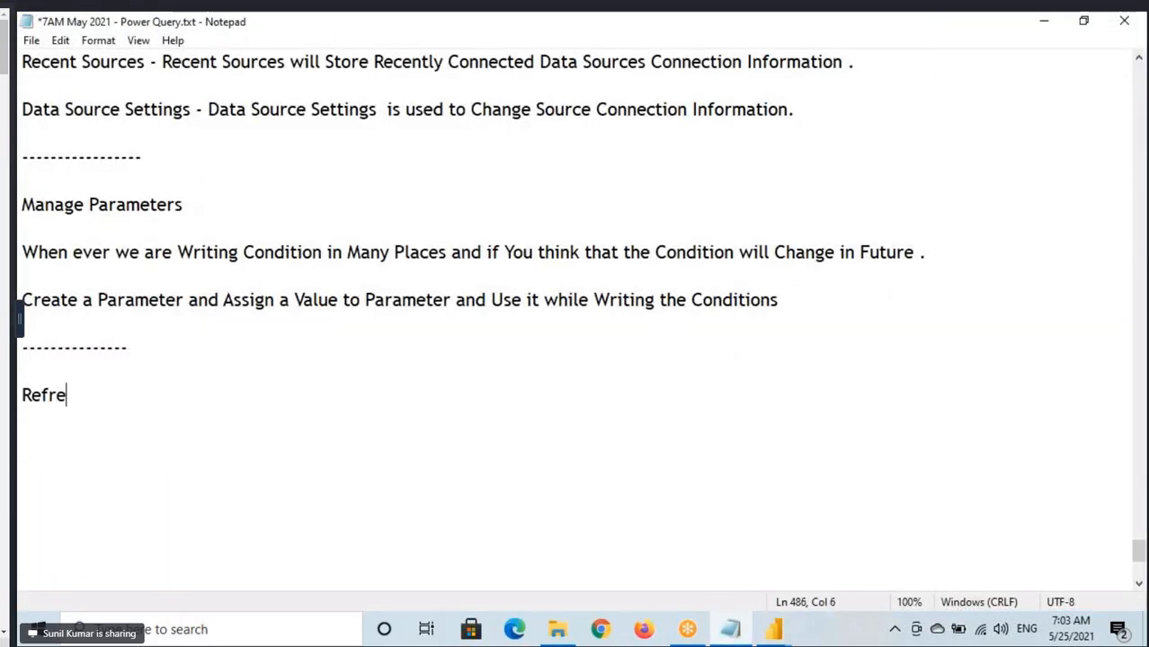
{"action": "type", "text": "sh Prev"}
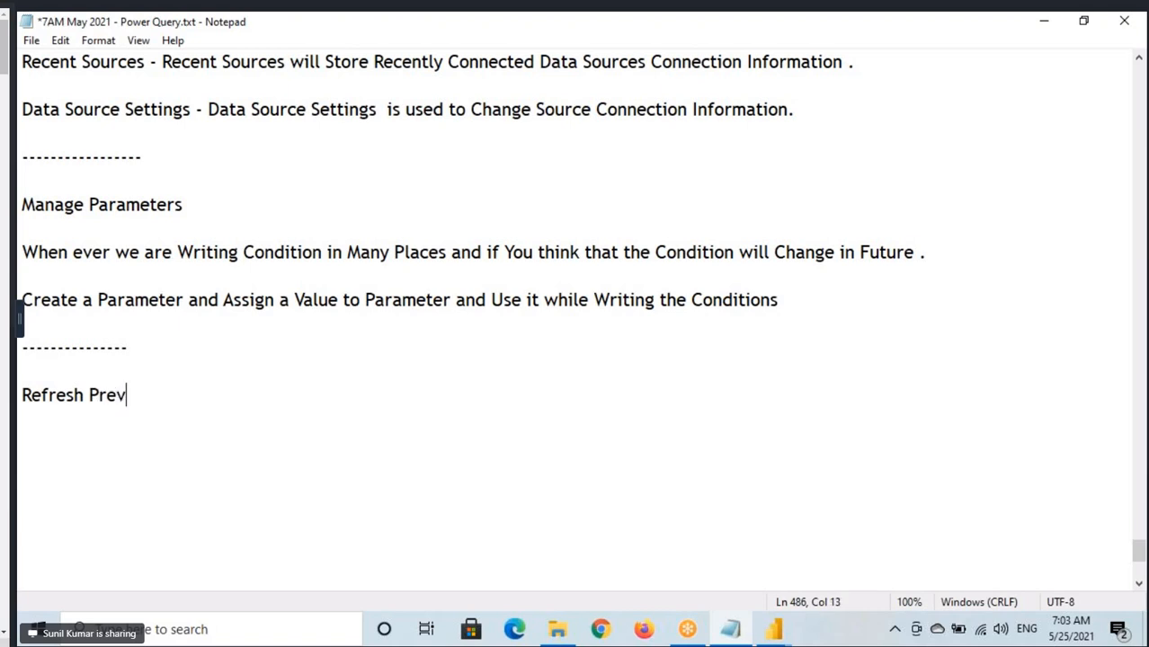
{"action": "type", "text": "iew"}
Return to Power Query Editor and promote the first row of the People query to column headers.
{"action": "mouse_move", "coordinate": [772, 621]}
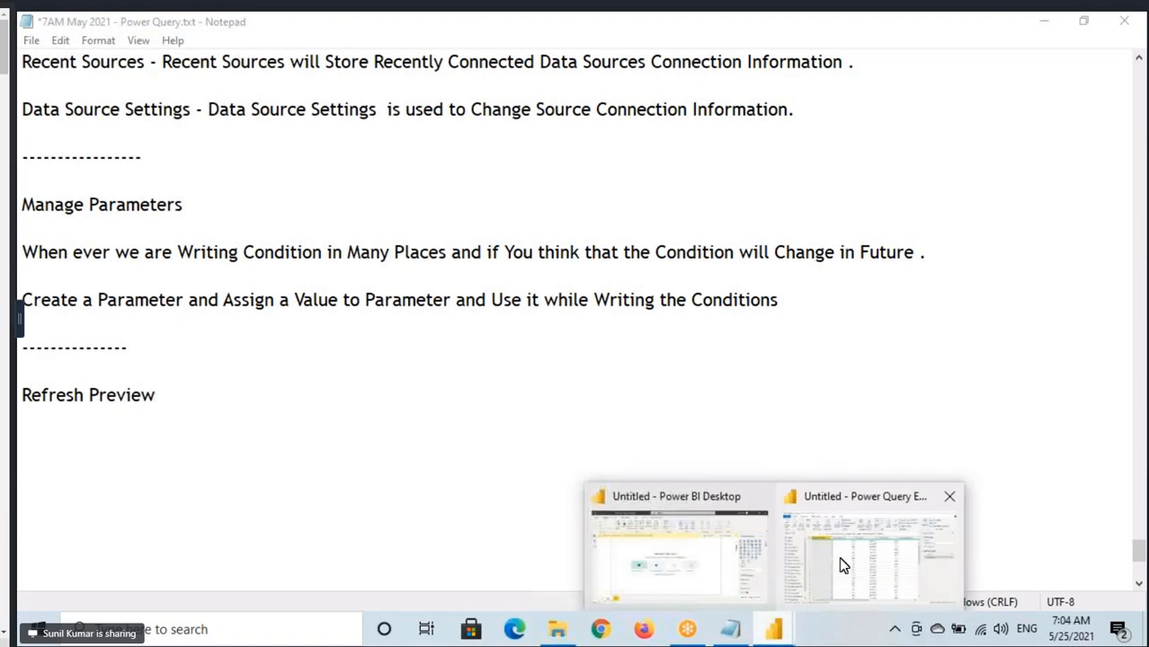
{"action": "left_click", "coordinate": [843, 565]}
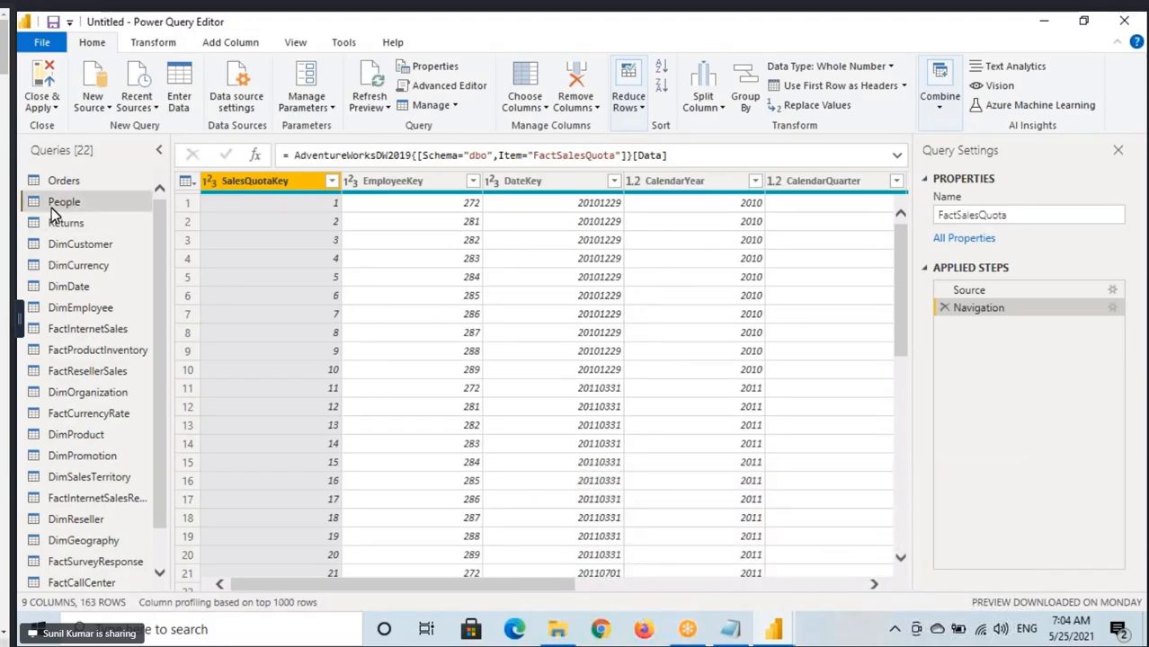
{"action": "left_click", "coordinate": [51, 208]}
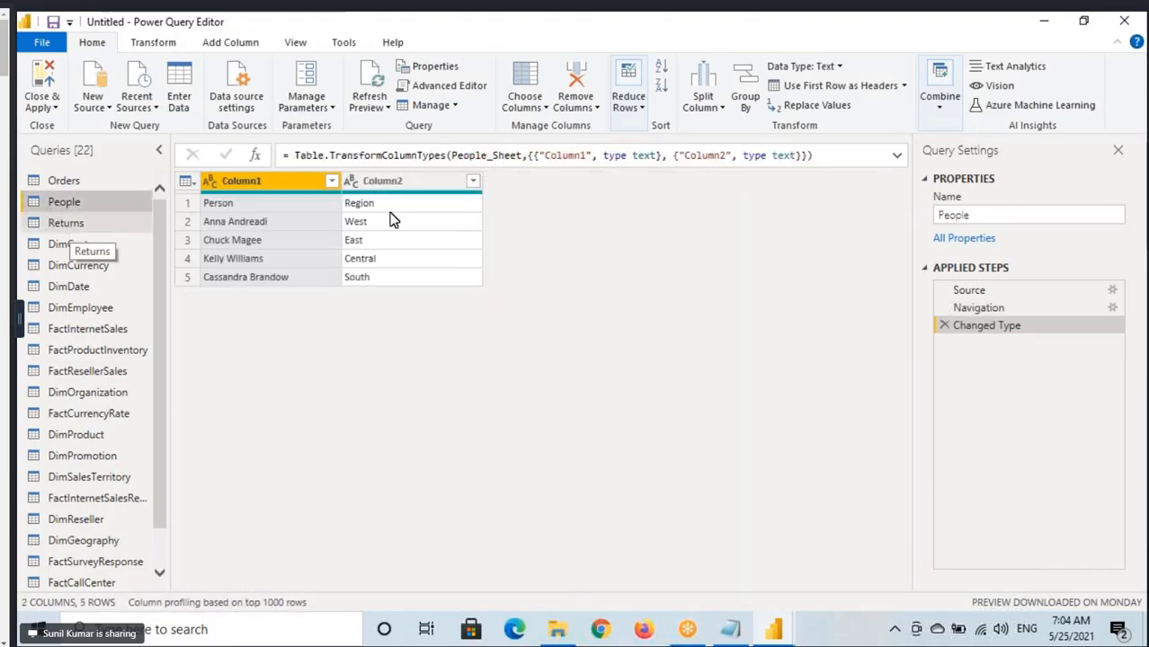
{"action": "left_click", "coordinate": [838, 91]}
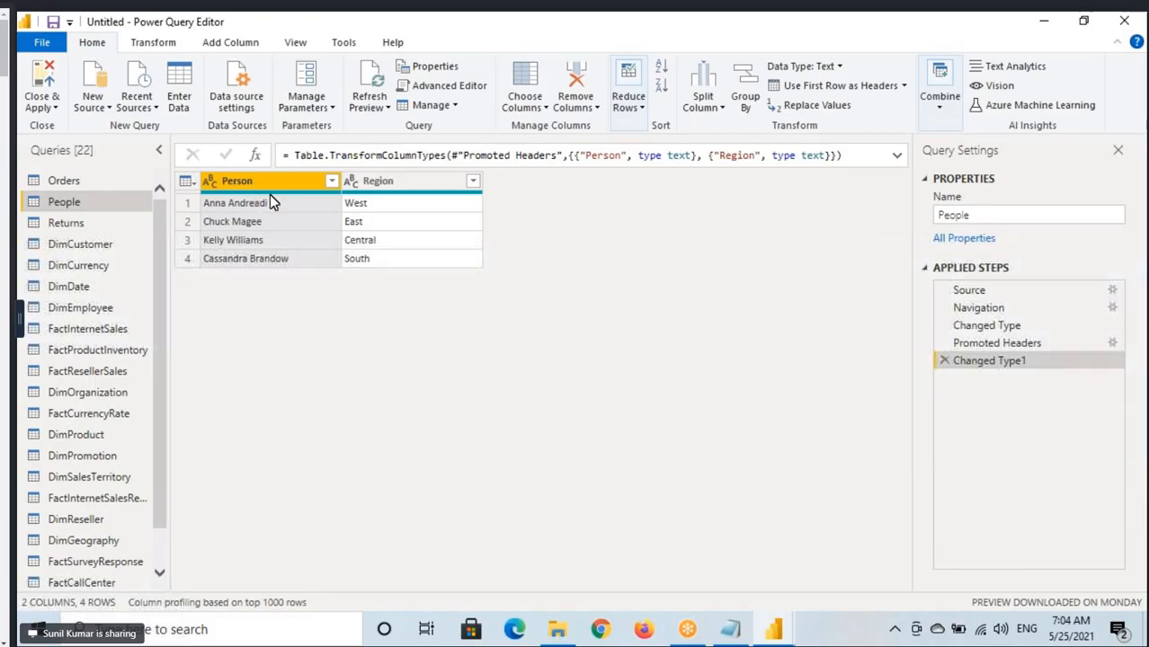
Open Sample - Superstore.xlsx from the Desktop - Sep 2020 > Desktop Backup > Source Files folder in Excel and dismiss the Office activation notice.
{"action": "left_click", "coordinate": [549, 632]}
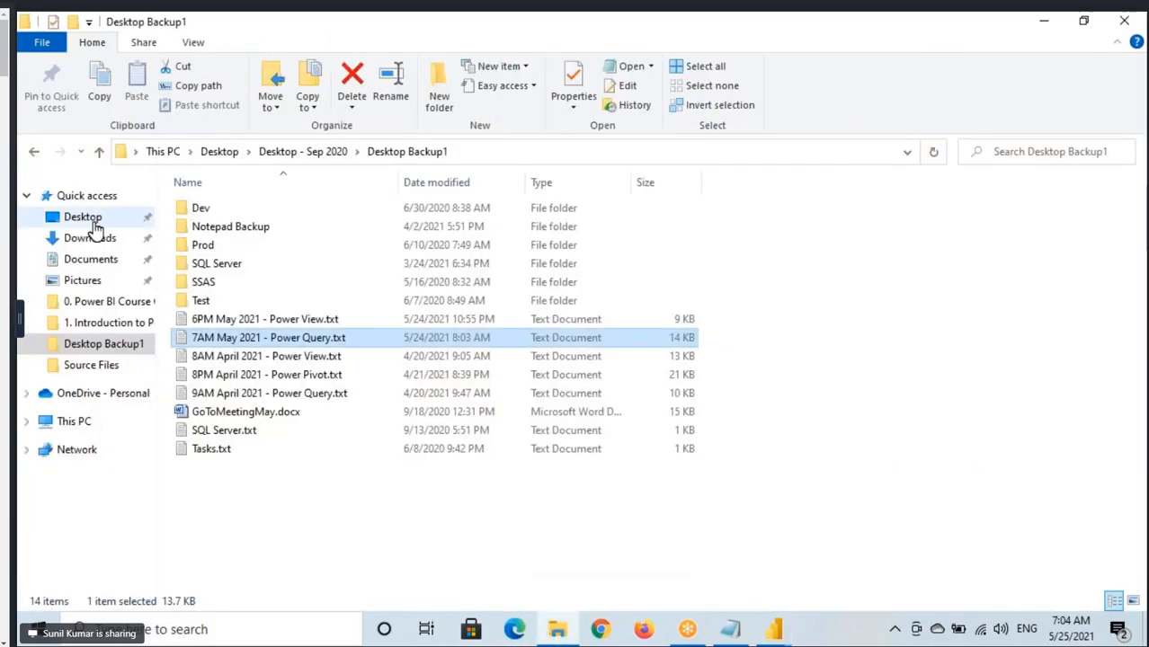
{"action": "left_click", "coordinate": [86, 217]}
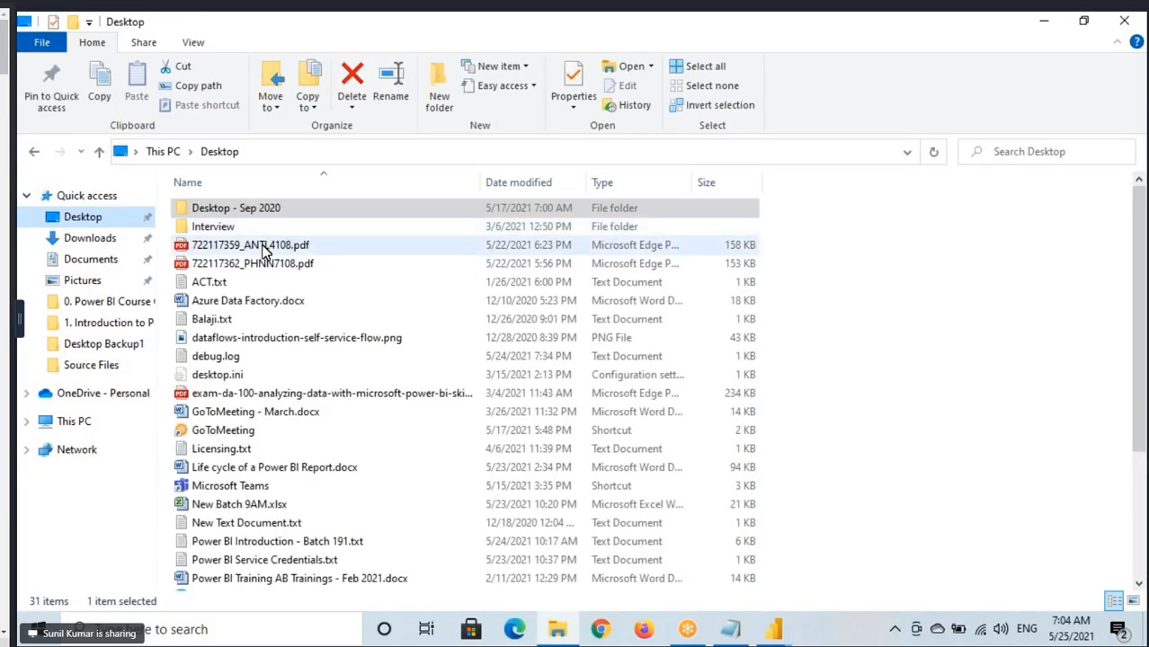
{"action": "double_click", "coordinate": [244, 211]}
{"action": "double_click", "coordinate": [232, 246]}
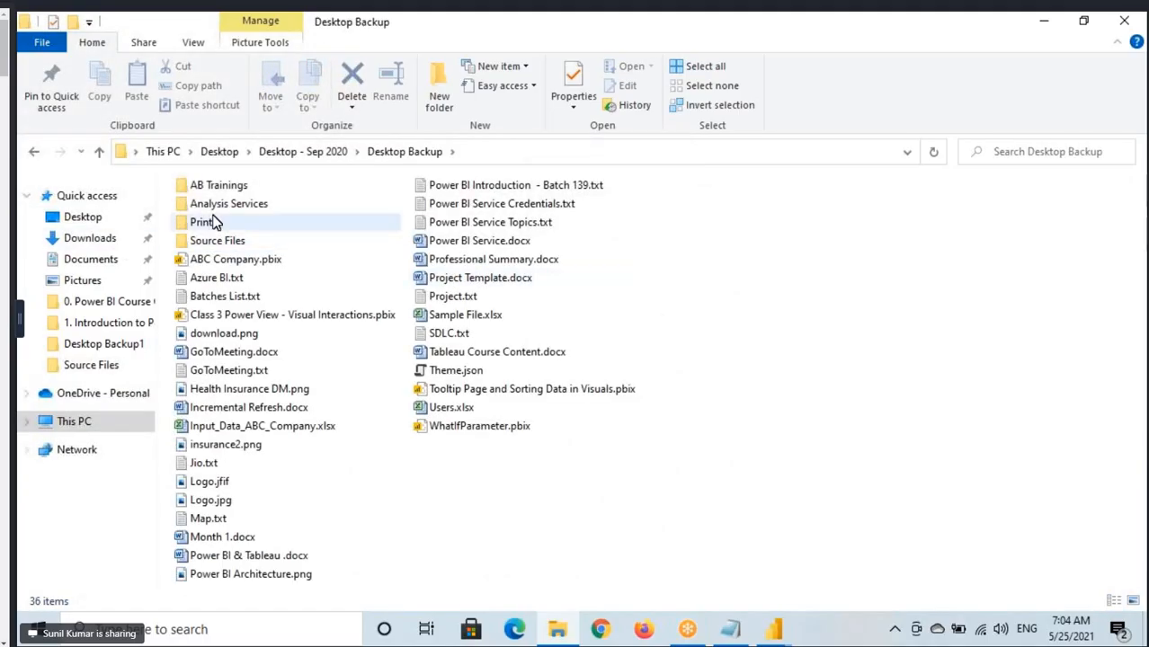
{"action": "double_click", "coordinate": [216, 241]}
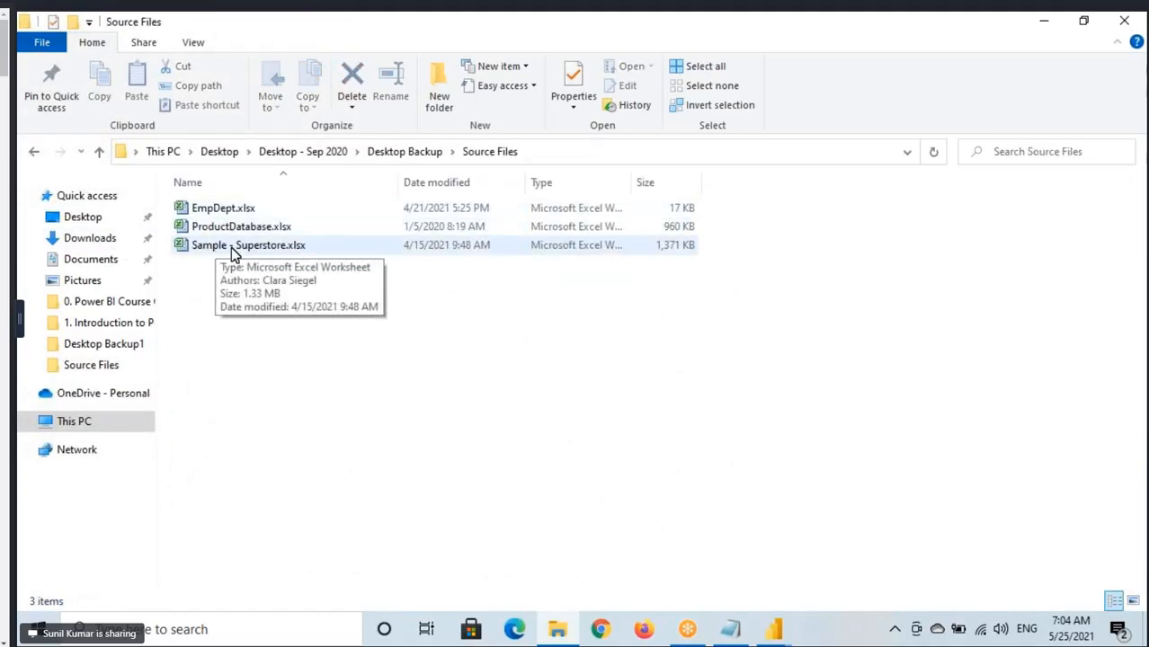
{"action": "double_click", "coordinate": [229, 248]}
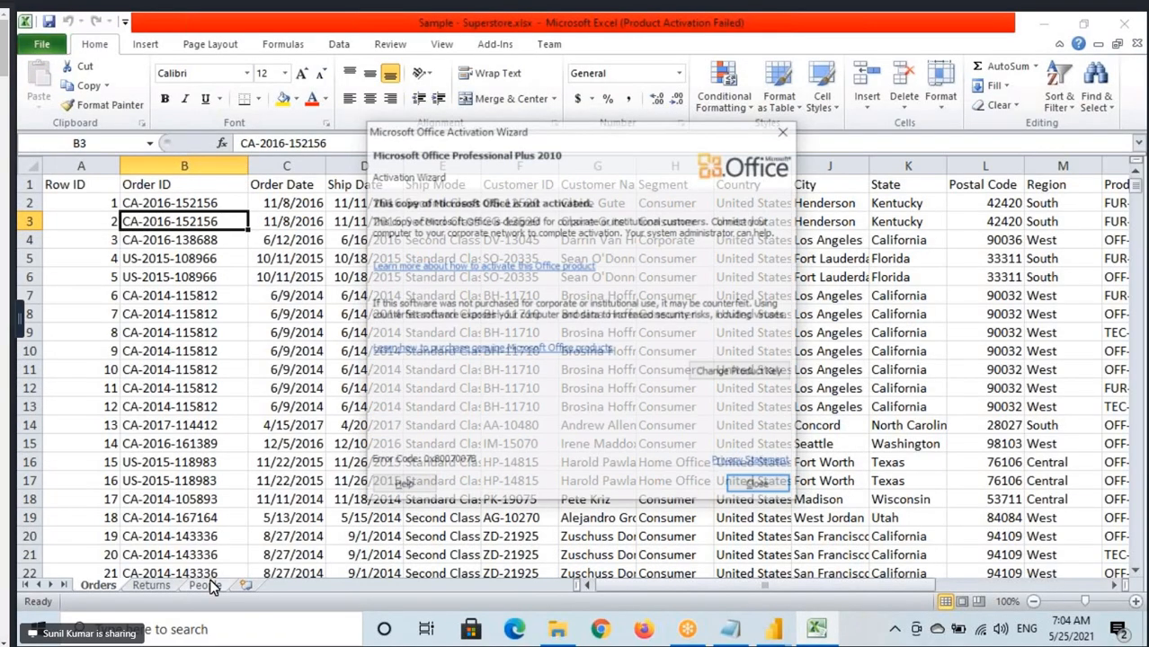
{"action": "left_click", "coordinate": [742, 484]}
Add a new row 6 to the People sheet with a person's first name and the region North, then save the workbook.
{"action": "left_click", "coordinate": [81, 272]}
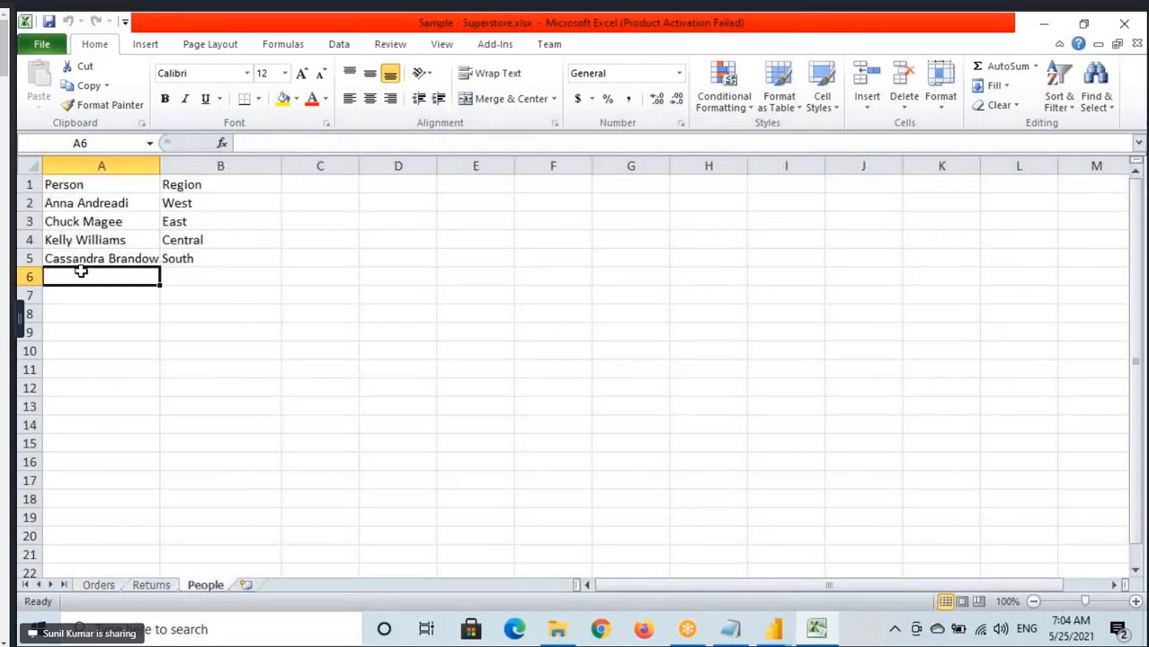
{"action": "type", "text": "Sunil"}
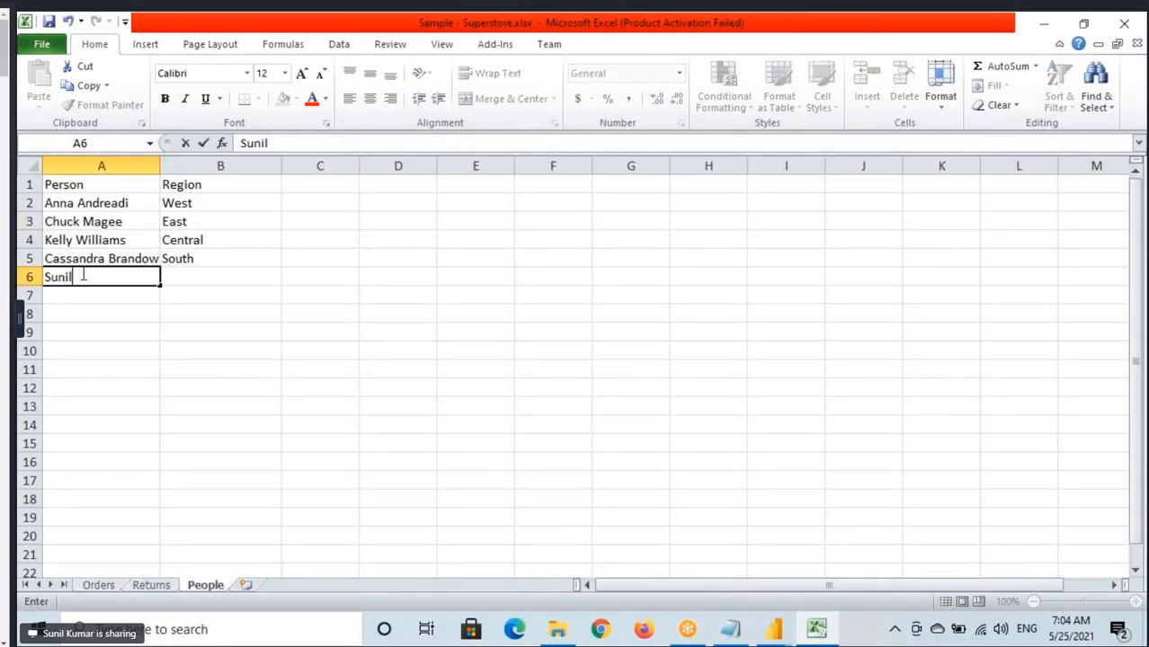
{"action": "left_click", "coordinate": [185, 286]}
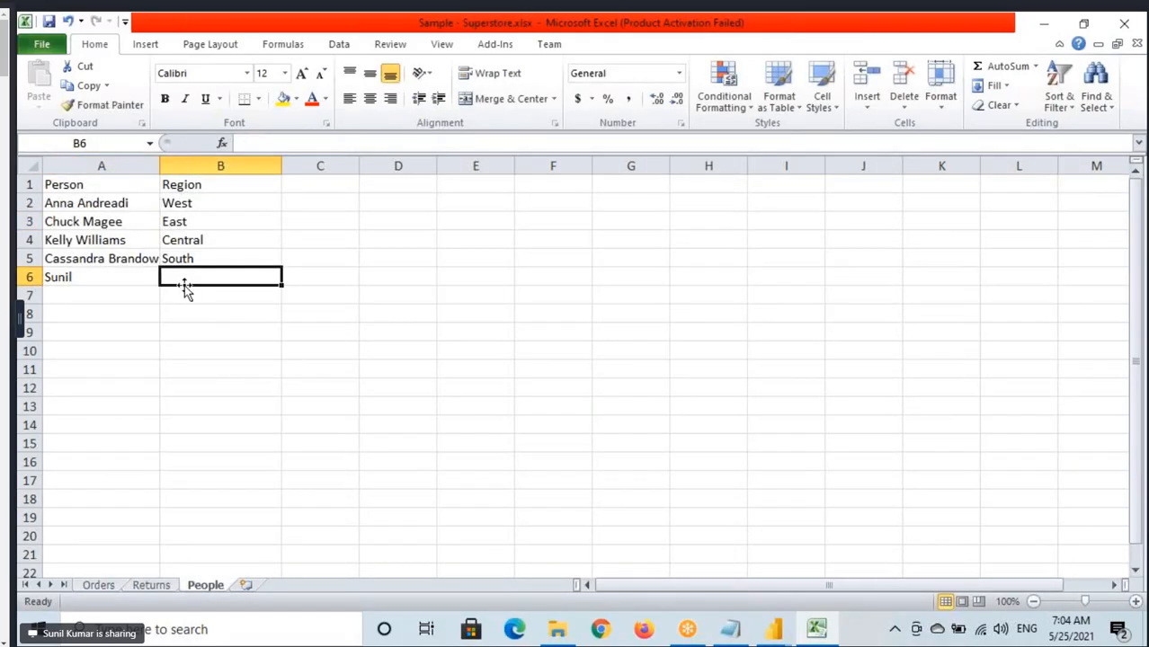
{"action": "type", "text": "Not"}
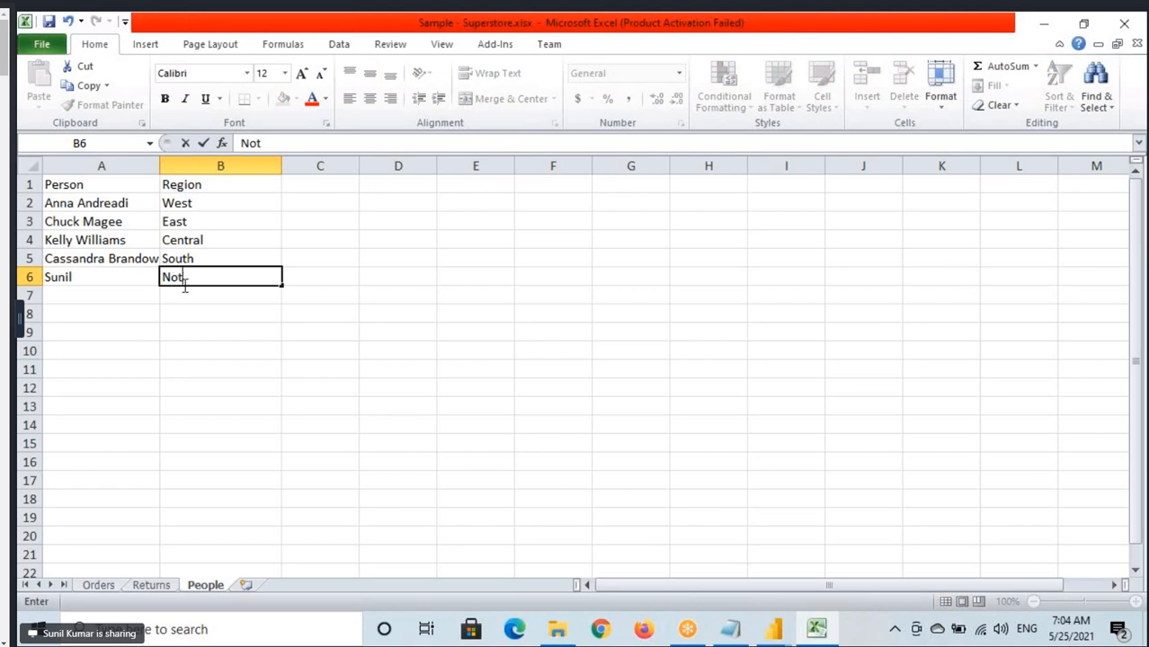
{"action": "type", "text": "hh"}
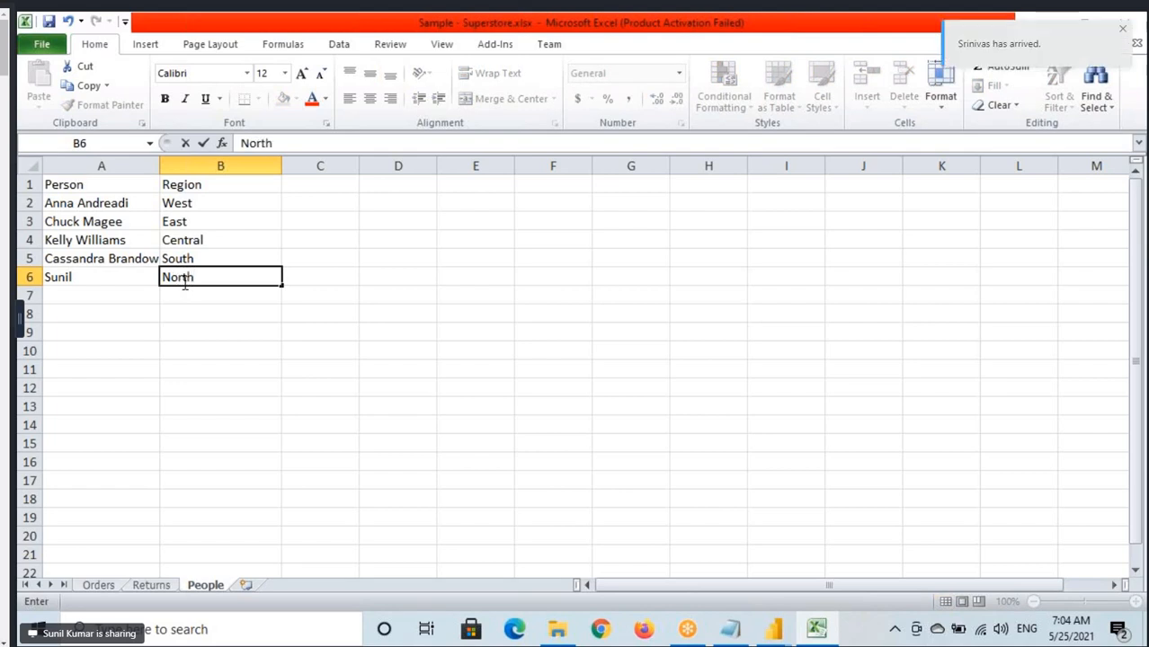
{"action": "left_click", "coordinate": [77, 274]}
{"action": "key", "text": "ctrl+s"}
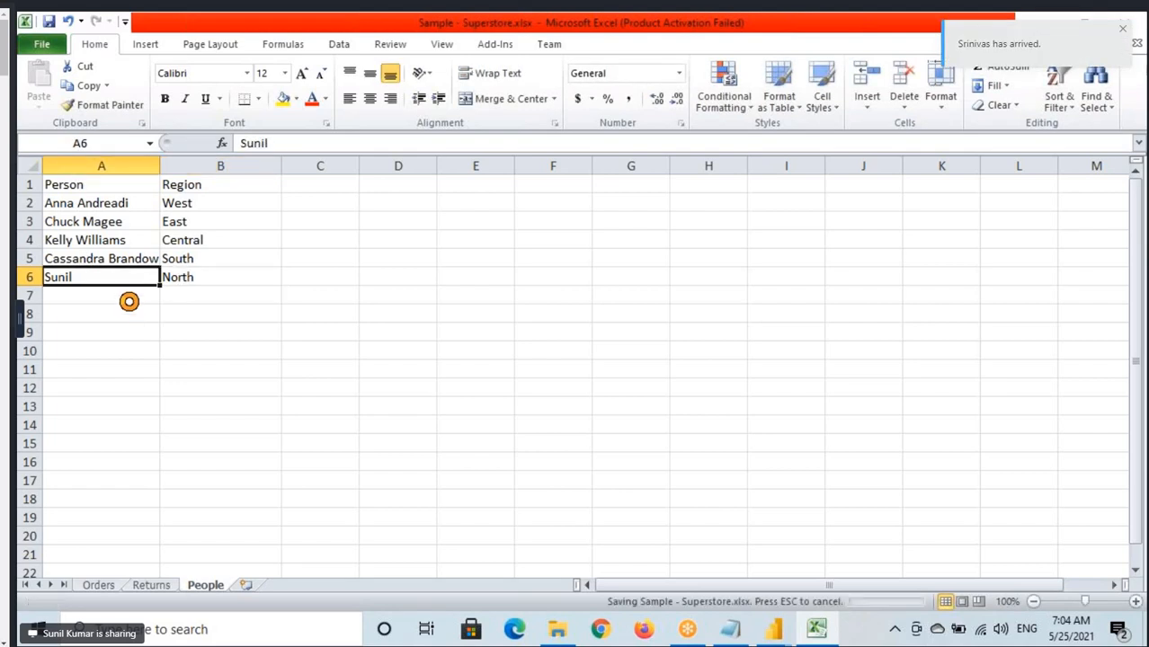
Switch back to the Power Query Editor window with the People query.
{"action": "mouse_move", "coordinate": [772, 632]}
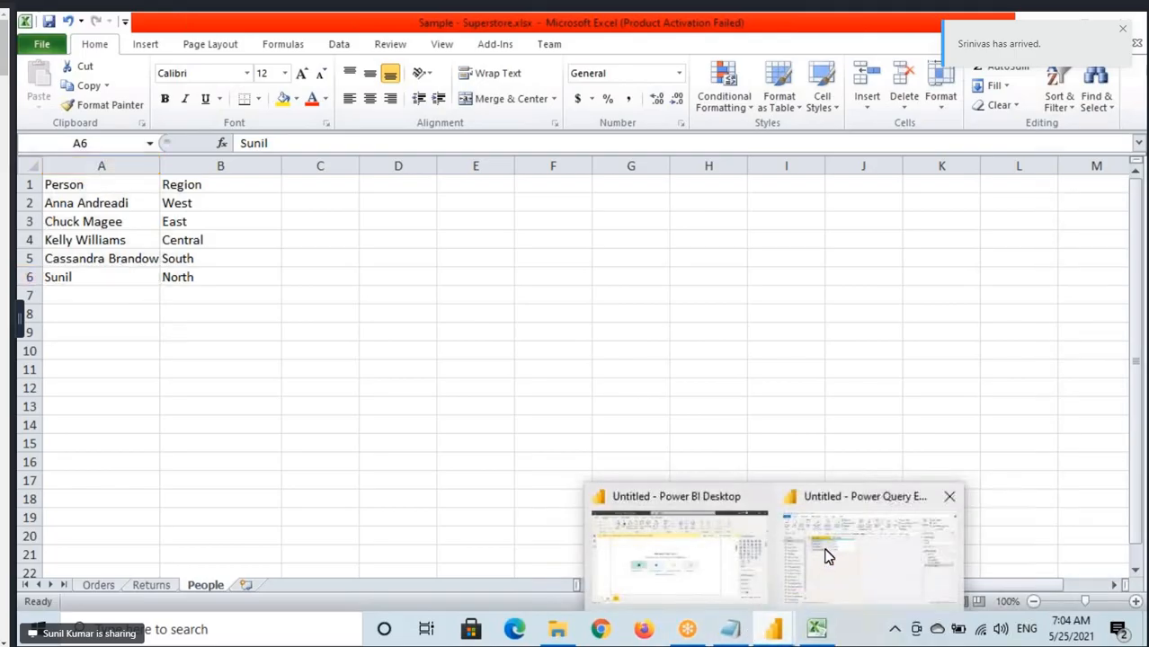
{"action": "left_click", "coordinate": [829, 556]}
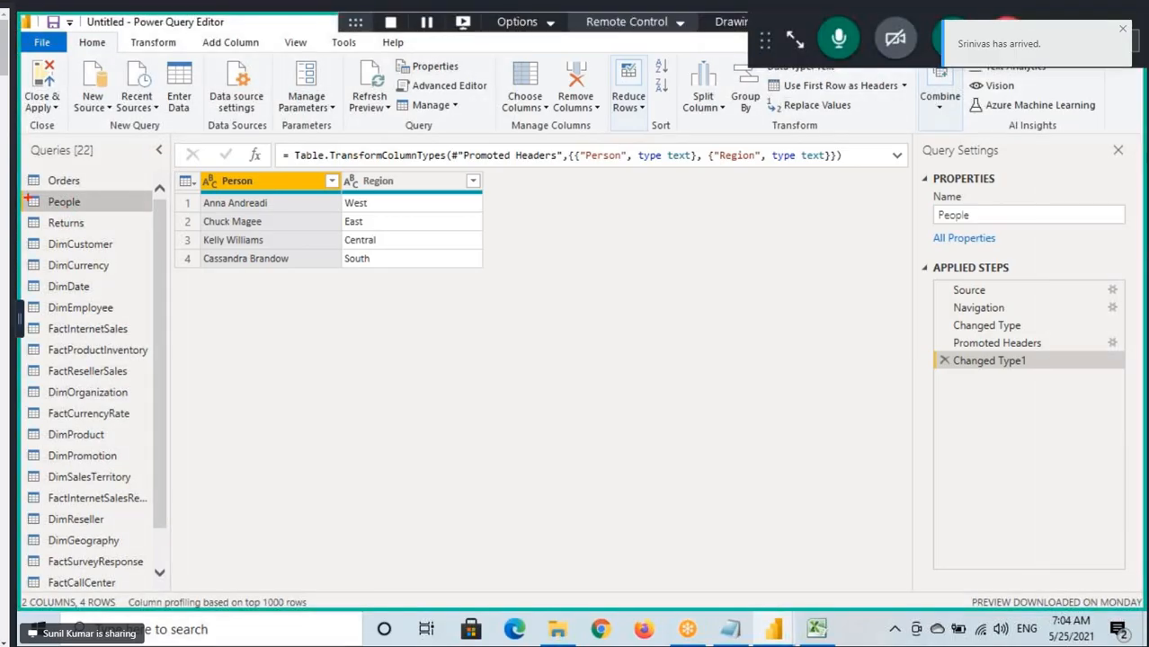
{"action": "left_click_drag", "start_coordinate": [27, 197], "coordinate": [111, 213]}
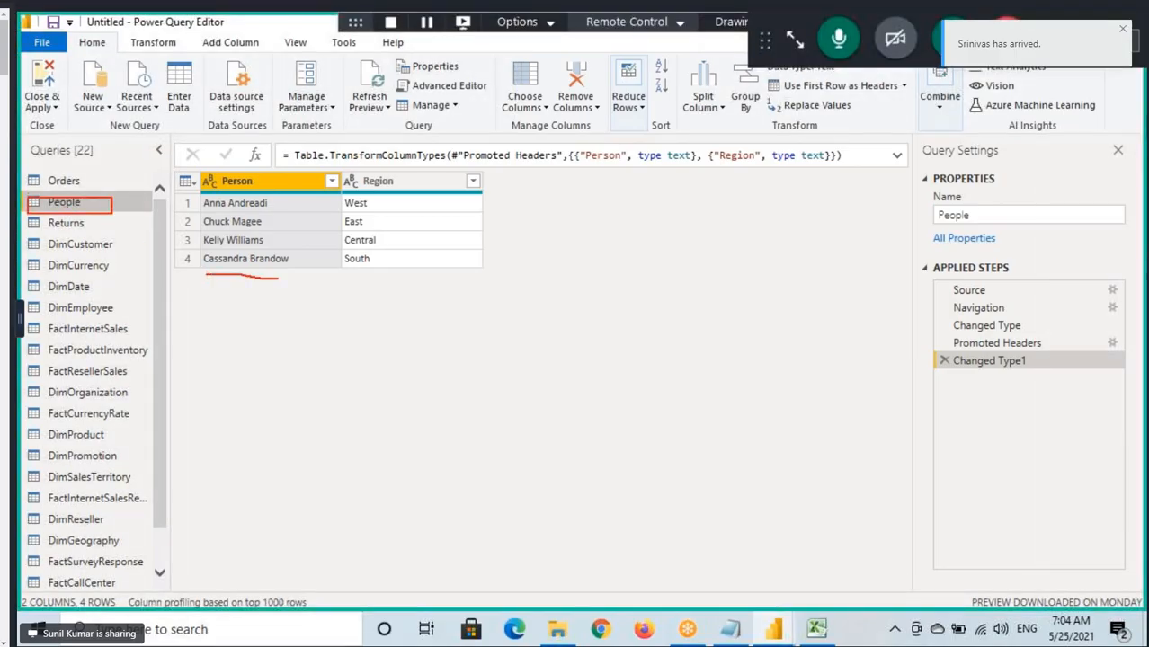
{"action": "left_click_drag", "start_coordinate": [266, 272], "coordinate": [228, 288]}
{"action": "left_click_drag", "start_coordinate": [375, 282], "coordinate": [415, 253]}
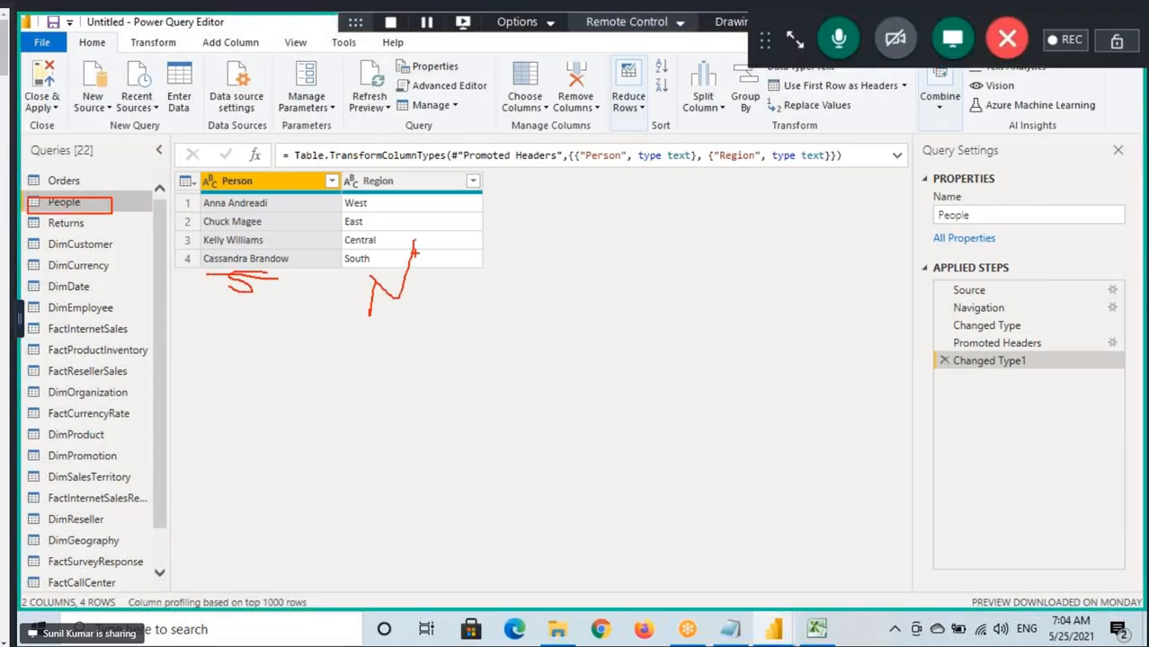
{"action": "mouse_move", "coordinate": [189, 271]}
{"action": "left_mouse_down"}
{"action": "mouse_move", "coordinate": [321, 300]}
{"action": "mouse_move", "coordinate": [491, 310]}
{"action": "left_mouse_up"}
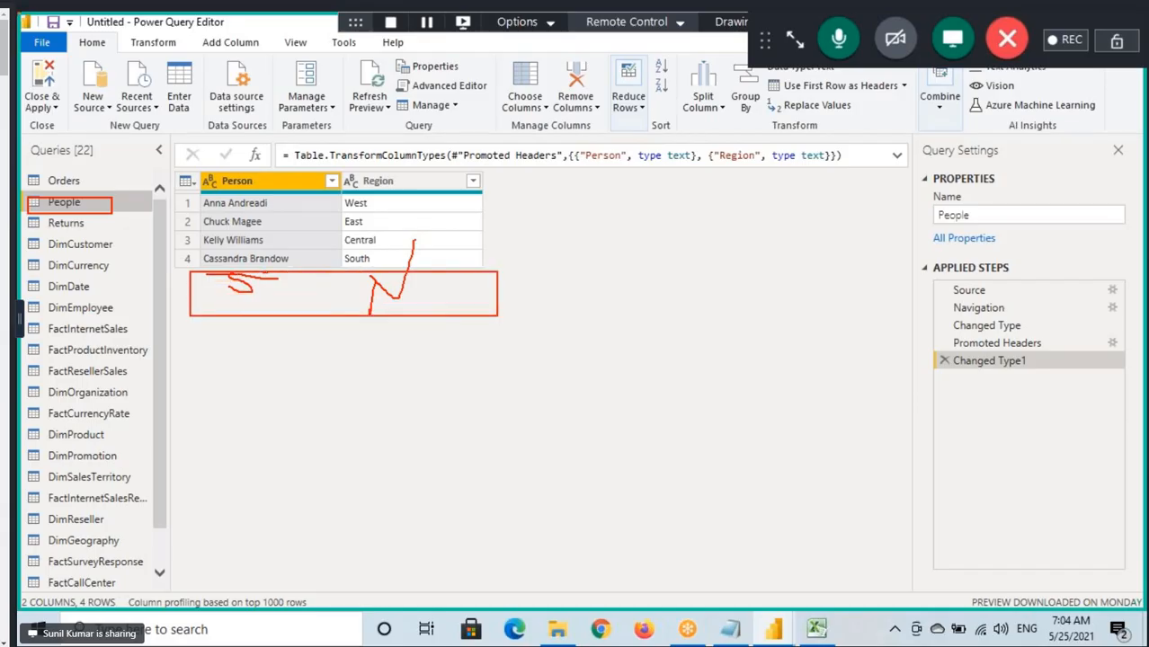
{"action": "mouse_move", "coordinate": [98, 193]}
{"action": "left_mouse_down"}
{"action": "mouse_move", "coordinate": [136, 175]}
{"action": "mouse_move", "coordinate": [88, 225]}
{"action": "mouse_move", "coordinate": [55, 189]}
{"action": "left_mouse_up"}
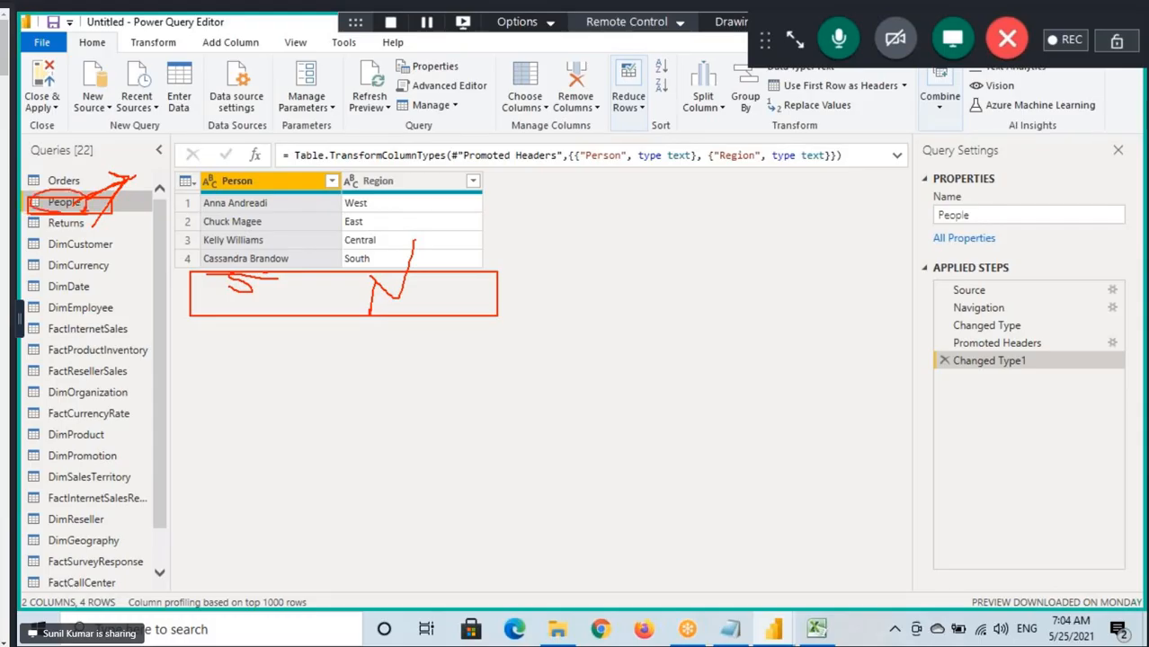
Refresh the preview of the People query to pull in the row added to the source workbook.
{"action": "left_click", "coordinate": [382, 107]}
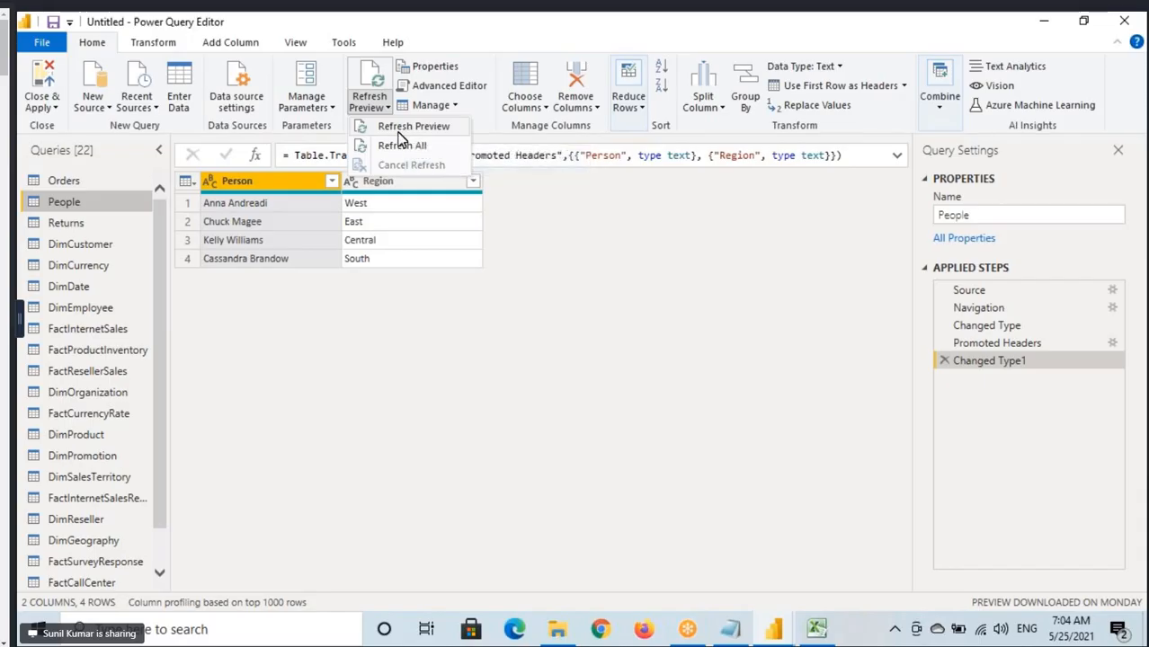
{"action": "left_click", "coordinate": [85, 206]}
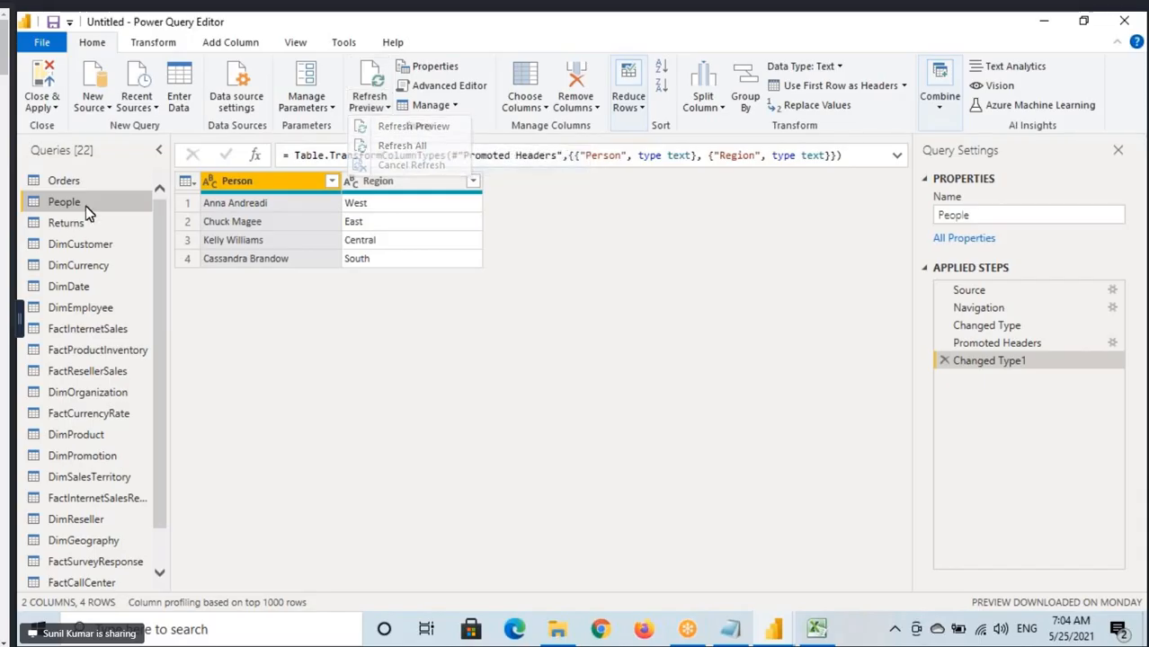
{"action": "left_click", "coordinate": [382, 107]}
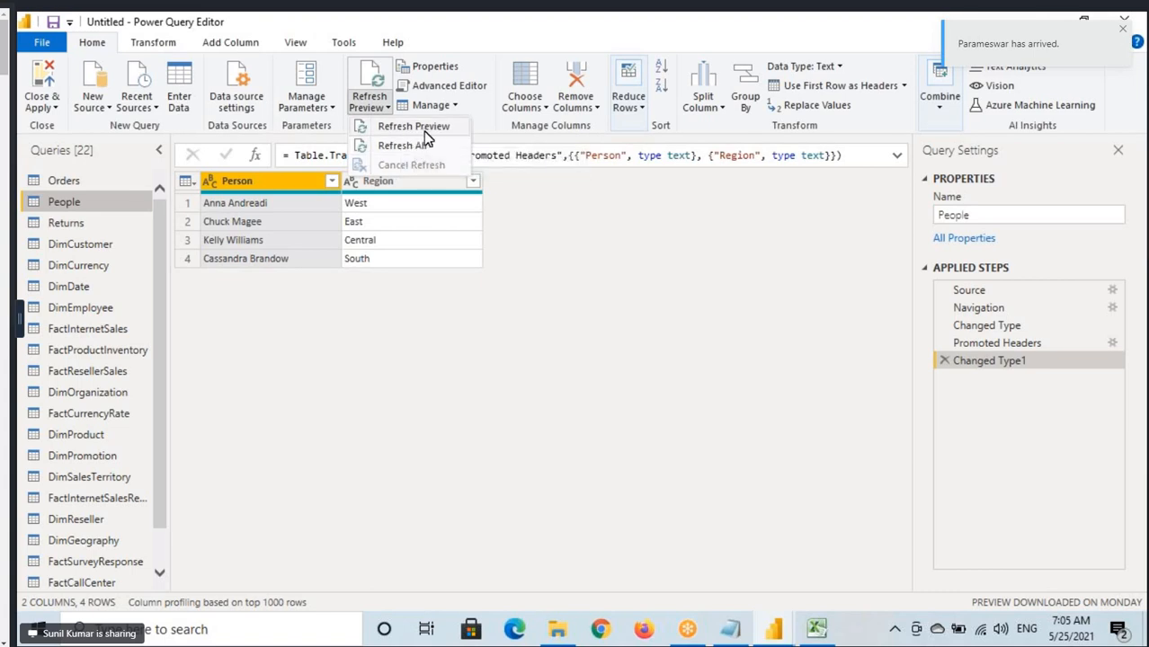
{"action": "left_click", "coordinate": [421, 146]}
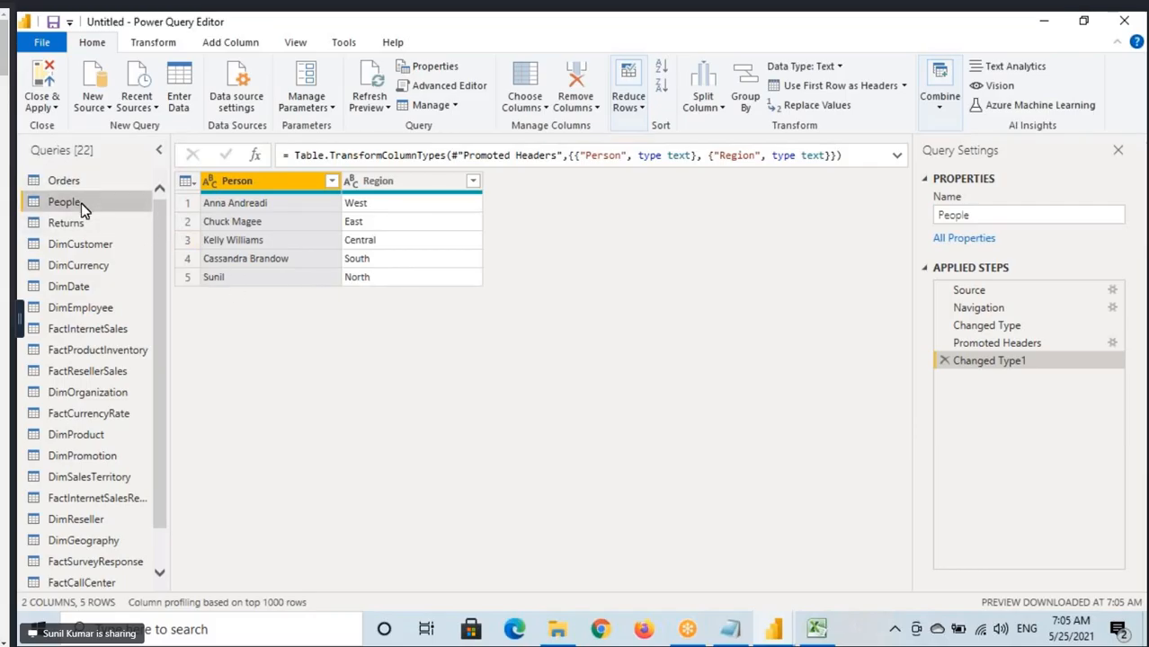
Refresh the previews of all queries with Refresh All.
{"action": "left_click_drag", "start_coordinate": [26, 192], "coordinate": [111, 213]}
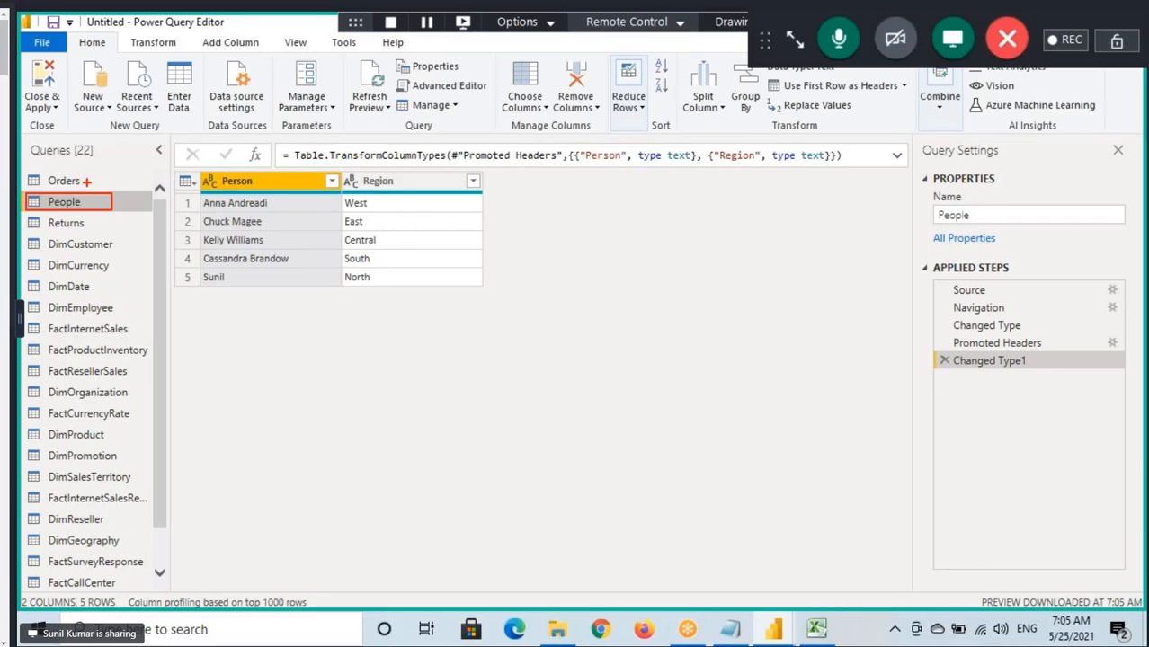
{"action": "left_click", "coordinate": [369, 102]}
{"action": "left_click", "coordinate": [384, 144]}
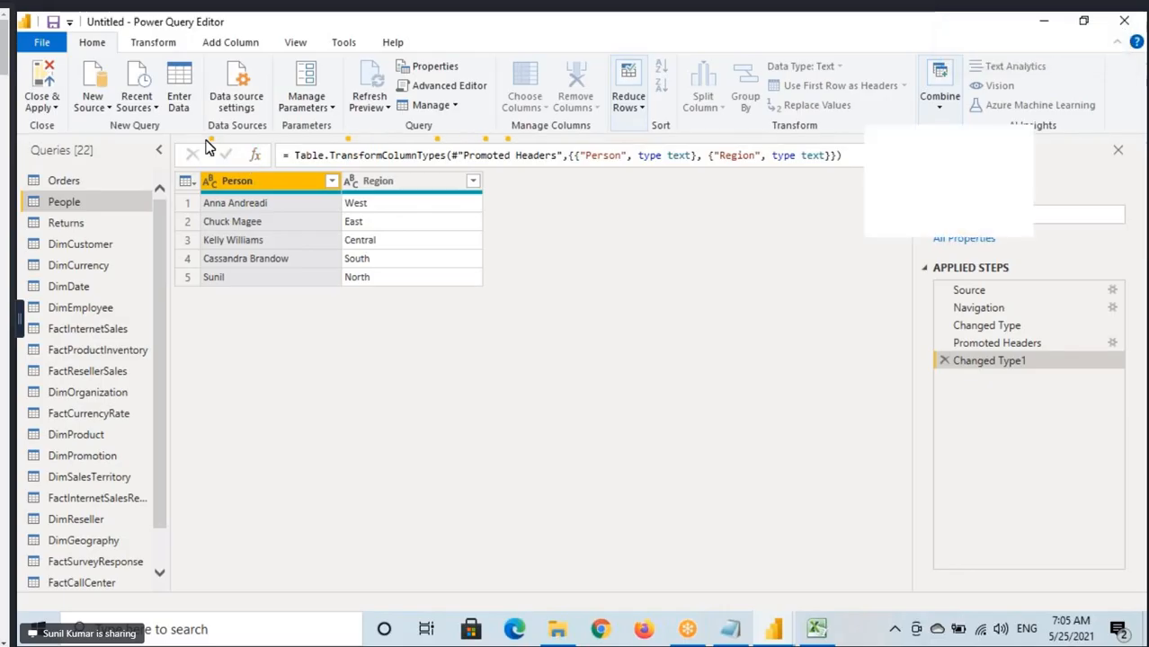
Switch to the Notepad notes and complete the line "Refresh Preview - Will Refresh the Selected Table", then start a new line.
{"action": "key", "text": "alt+Tab"}
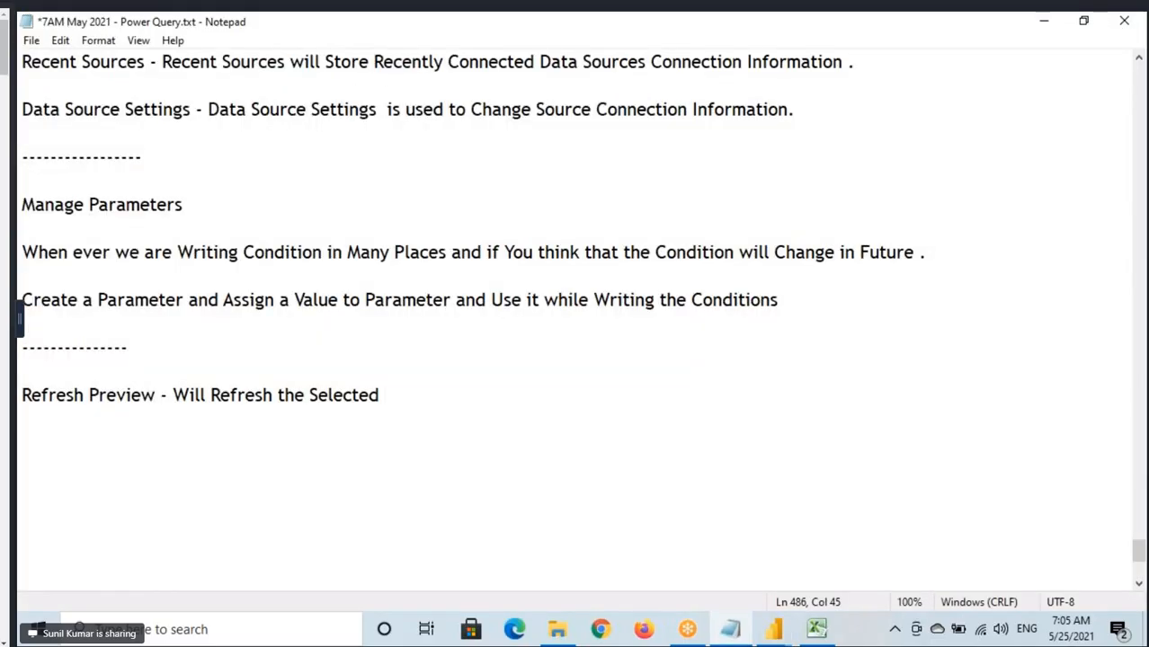
{"action": "type", "text": "Table"}
{"action": "key", "text": "Return"}
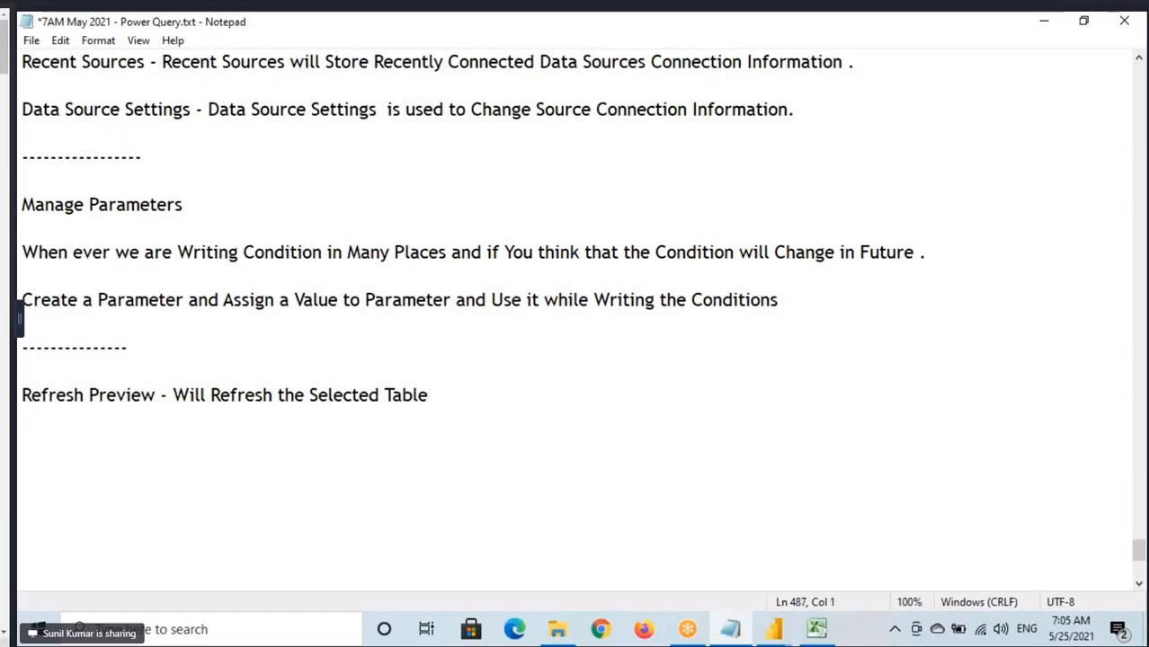
Write the note "Refresh All - Will Refresh All the Tables" on the line below, reusing the words "Will Refresh" from the line above.
{"action": "type", "text": "Refresh"}
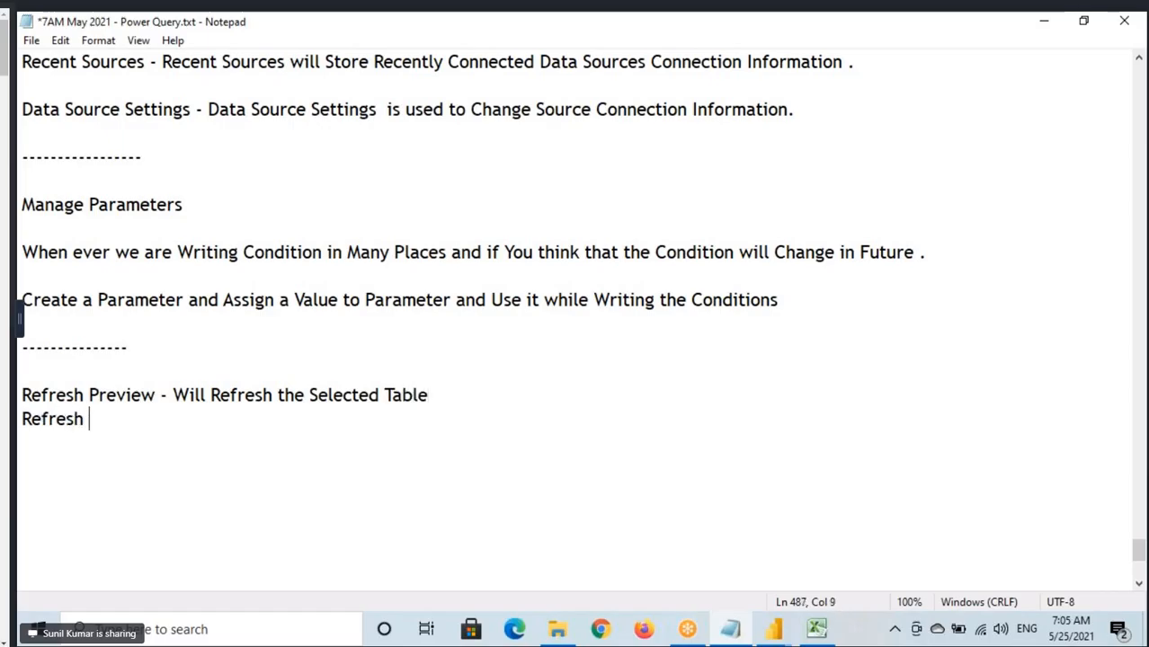
{"action": "type", "text": " All"}
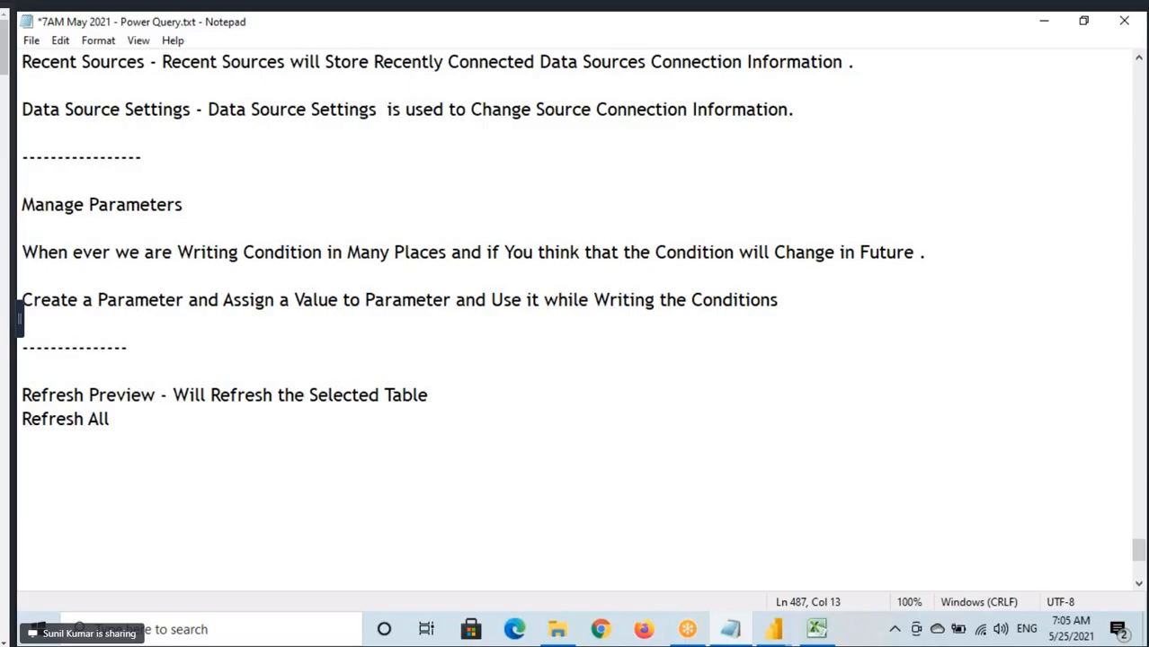
{"action": "type", "text": " --"}
{"action": "key", "text": "BackSpace"}
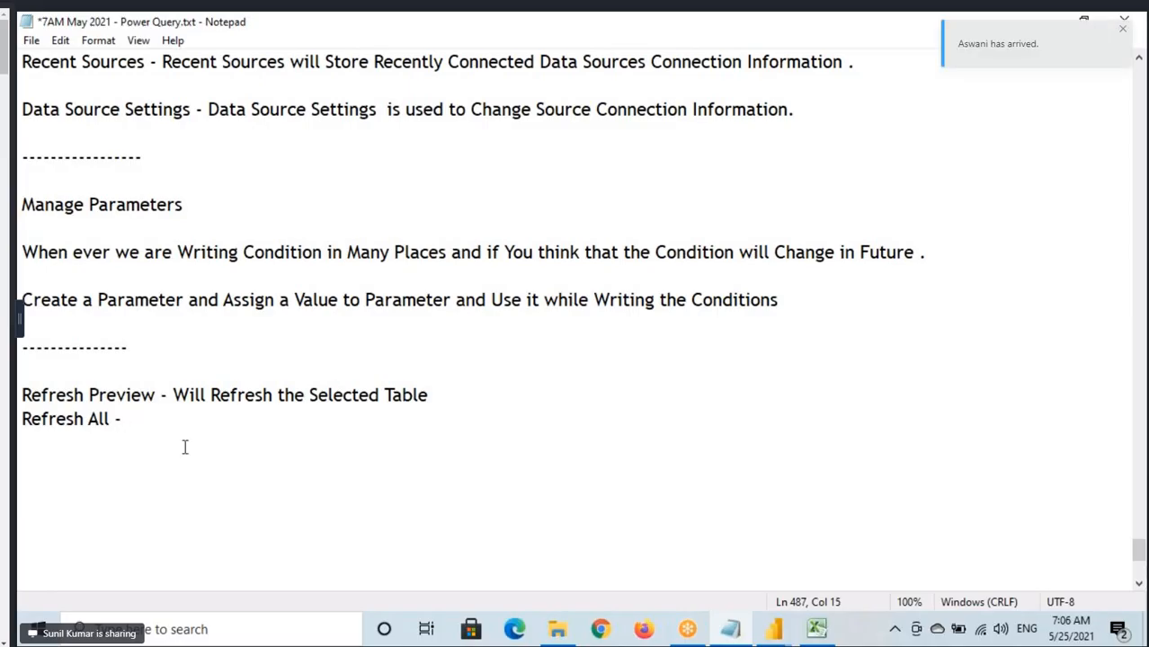
{"action": "left_click_drag", "start_coordinate": [173, 396], "coordinate": [270, 400]}
{"action": "key", "text": "ctrl+c"}
{"action": "left_click", "coordinate": [190, 422]}
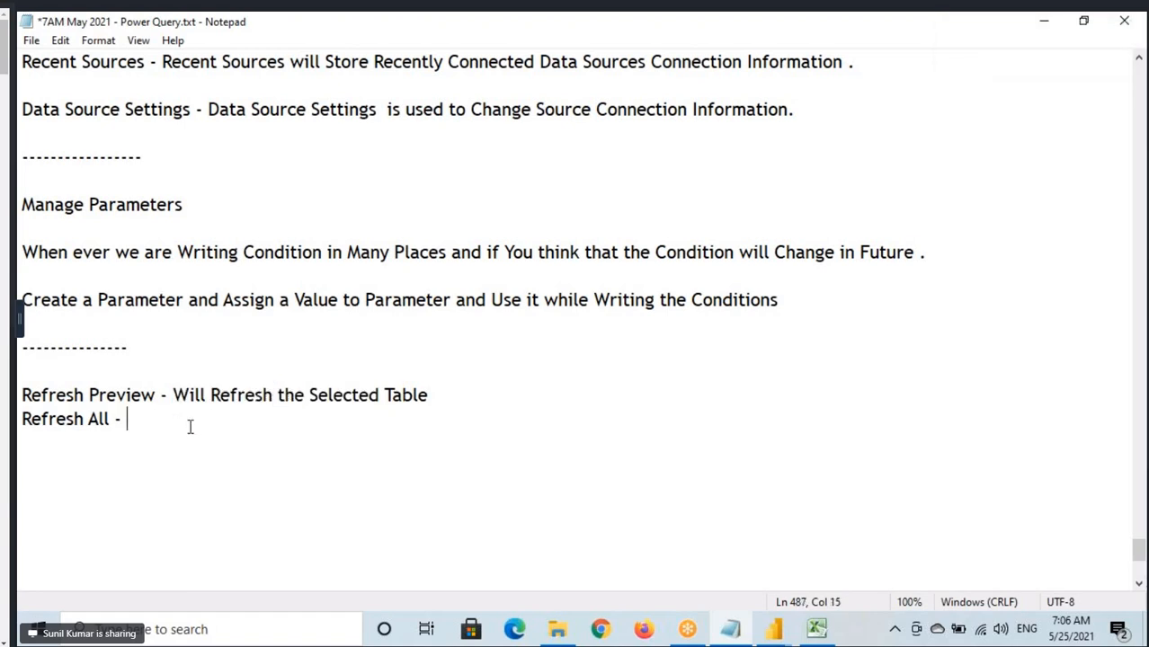
{"action": "key", "text": "ctrl+v"}
{"action": "type", "text": "All t"}
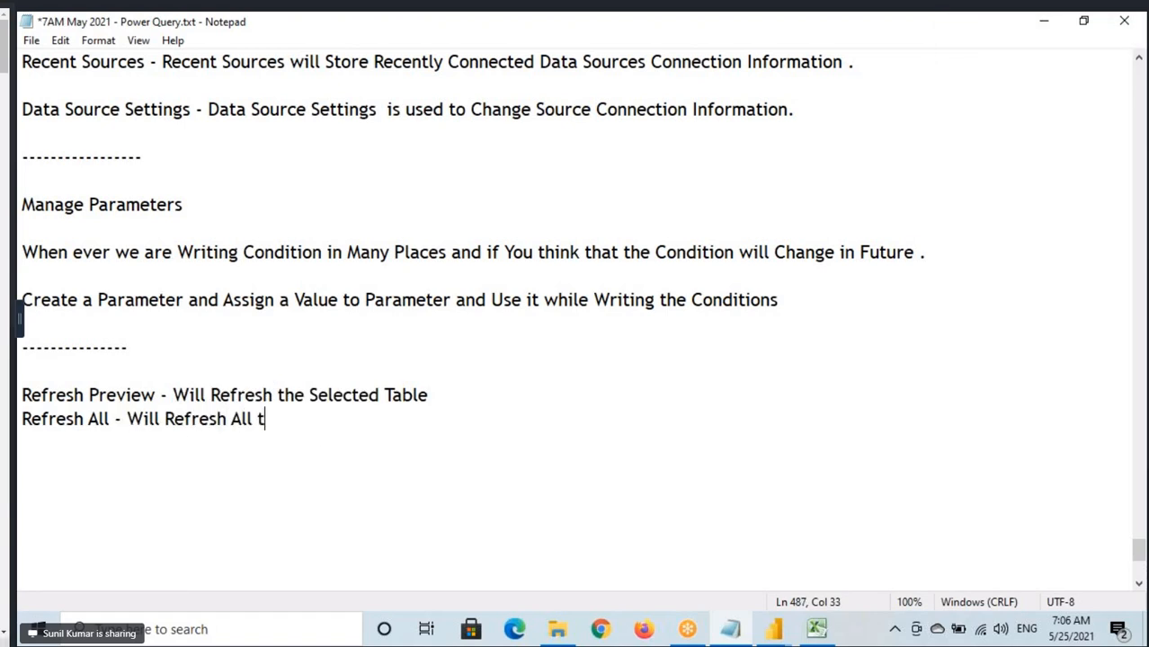
{"action": "type", "text": "he Tables"}
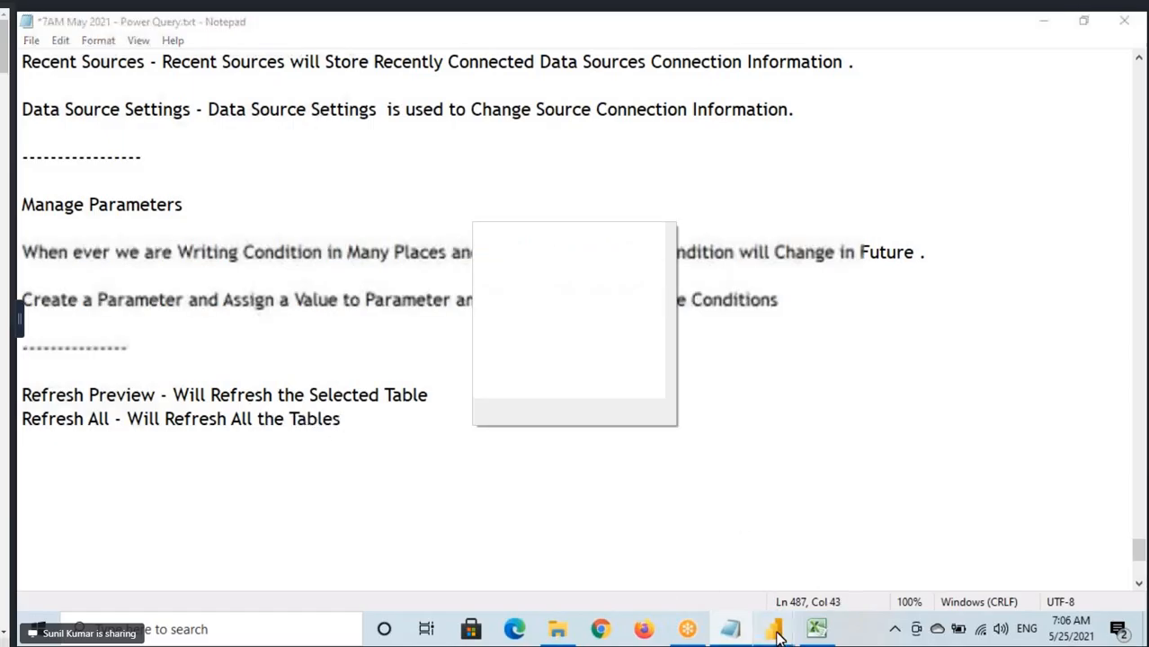
Return to Power Query Editor, select the Orders query and run Refresh All for every table.
{"action": "mouse_move", "coordinate": [773, 630]}
{"action": "left_click", "coordinate": [837, 550]}
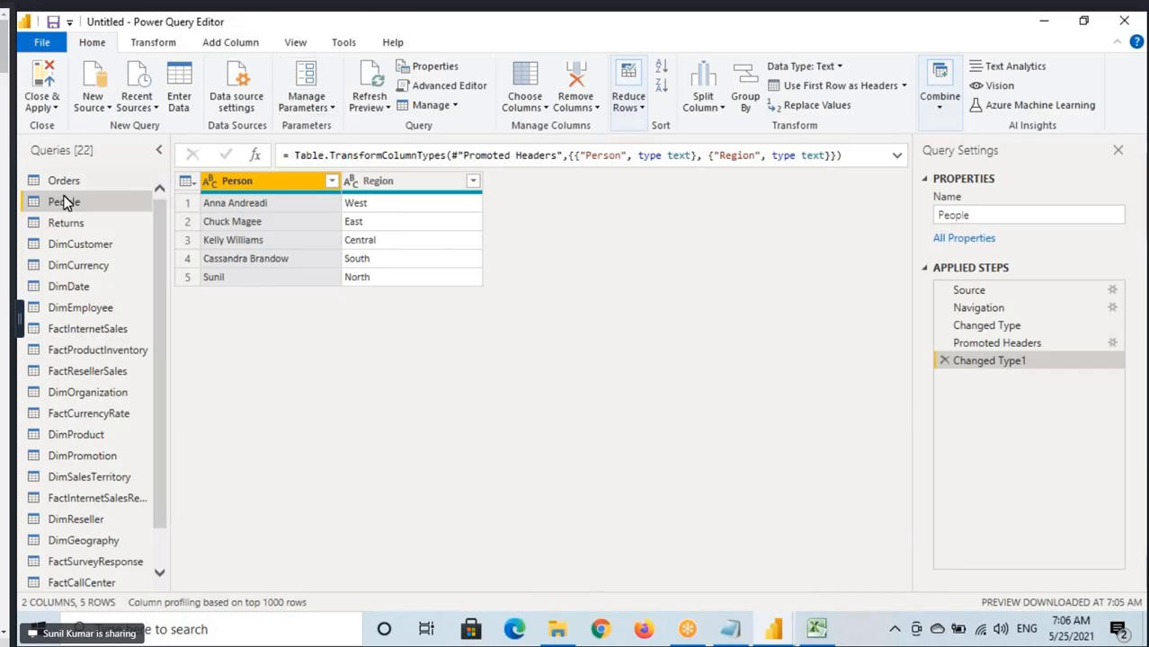
{"action": "left_click", "coordinate": [64, 180]}
{"action": "left_click", "coordinate": [306, 98]}
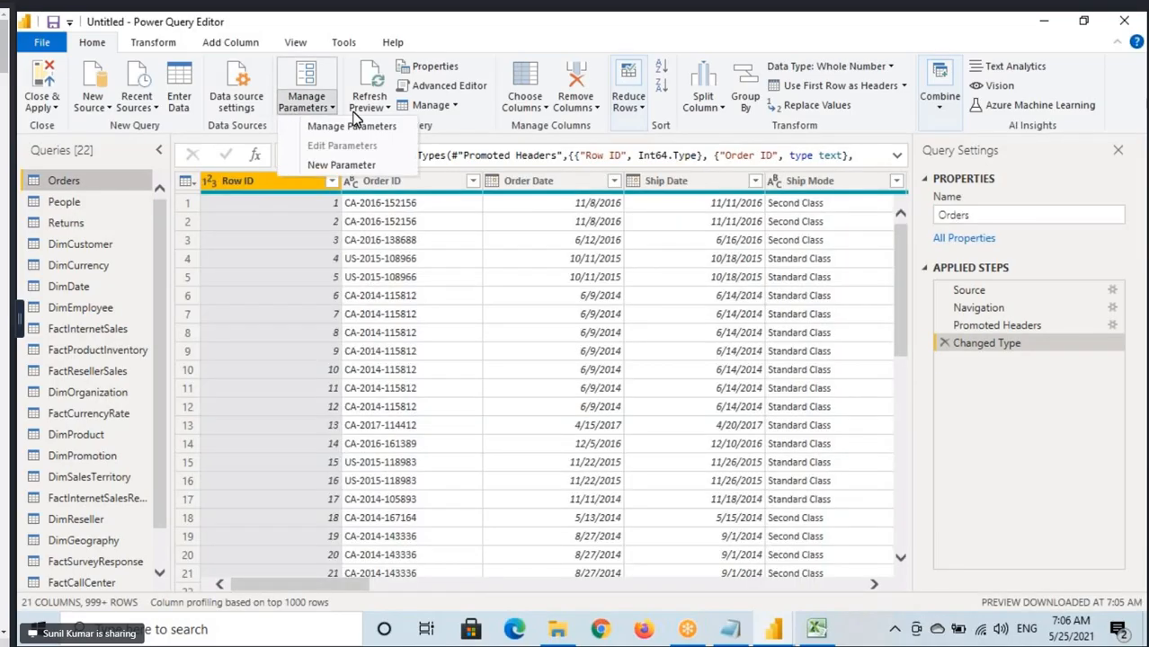
{"action": "left_click", "coordinate": [370, 101]}
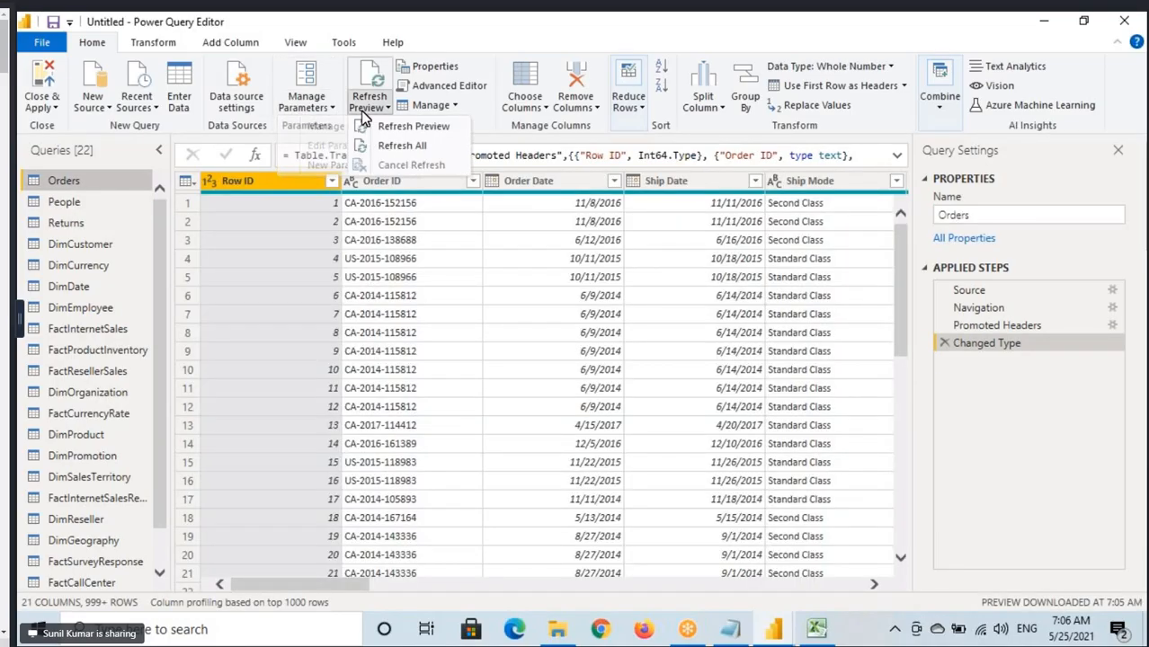
{"action": "left_click", "coordinate": [401, 150]}
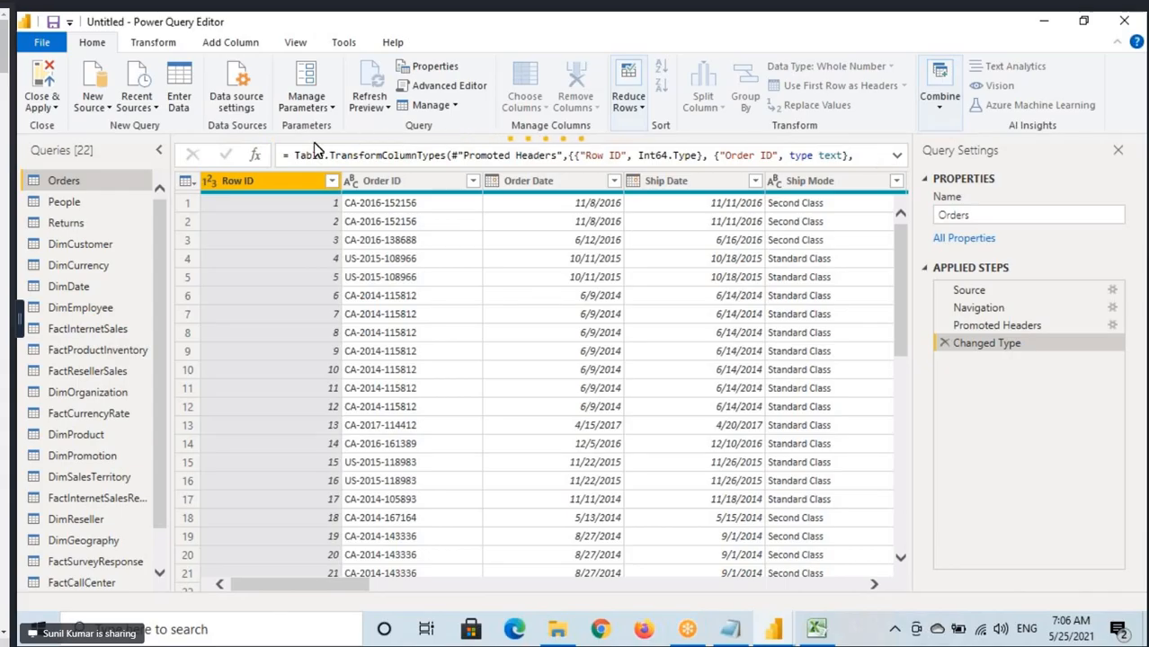
Run Refresh All again from the Orders query and display the Cancel Refresh option while the previews are loading.
{"action": "left_click", "coordinate": [370, 101]}
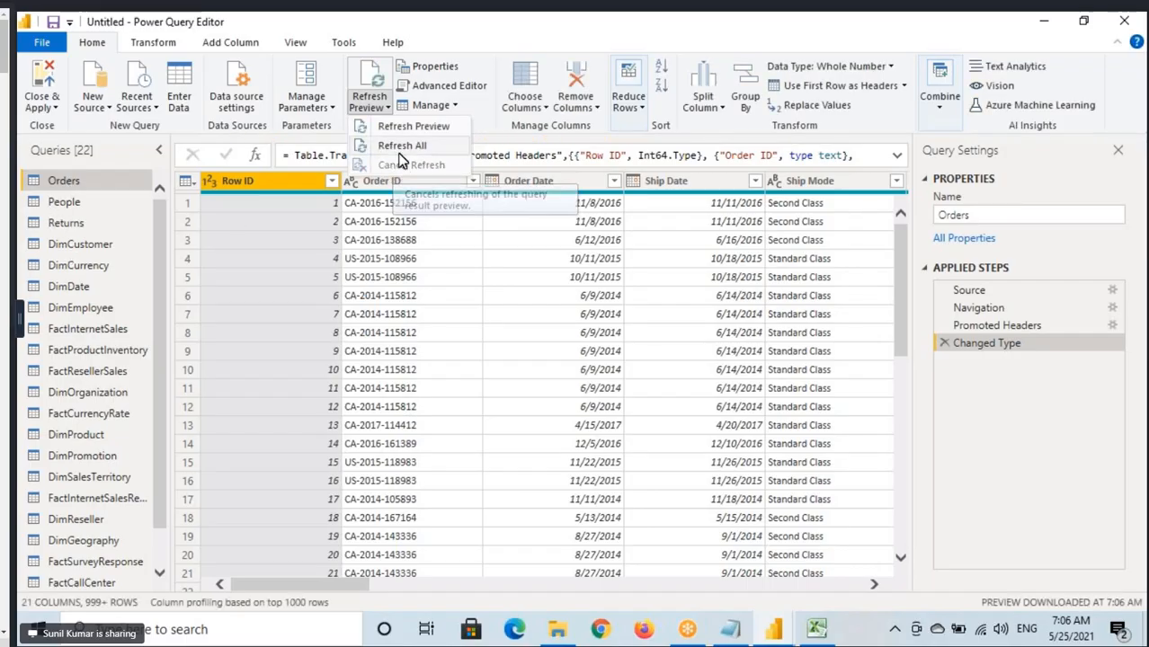
{"action": "left_click", "coordinate": [402, 146]}
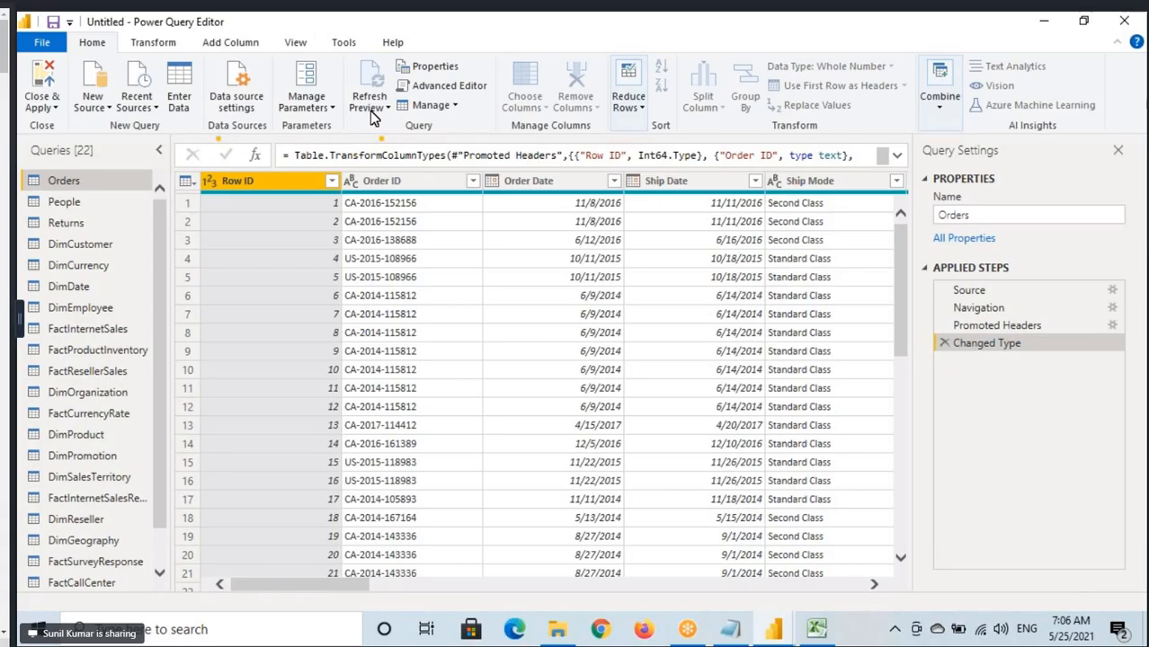
{"action": "left_click", "coordinate": [372, 106]}
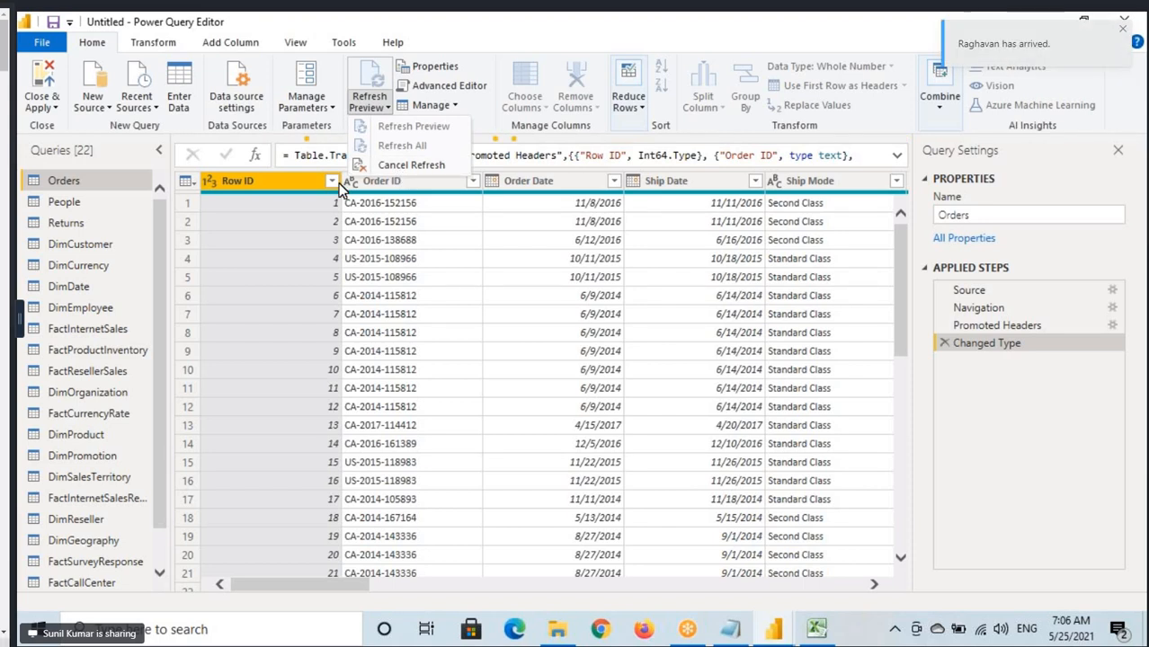
Review the query properties of Orders twice and close them without changing any setting.
{"action": "left_click", "coordinate": [441, 67]}
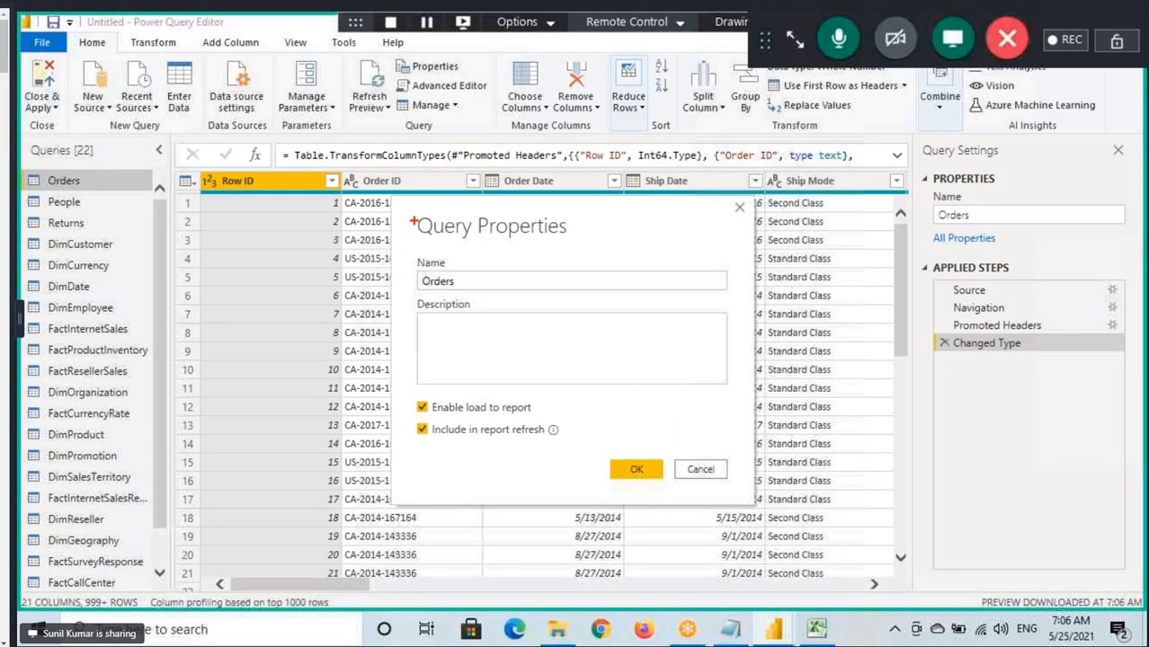
{"action": "left_click", "coordinate": [647, 472]}
{"action": "left_click", "coordinate": [438, 68]}
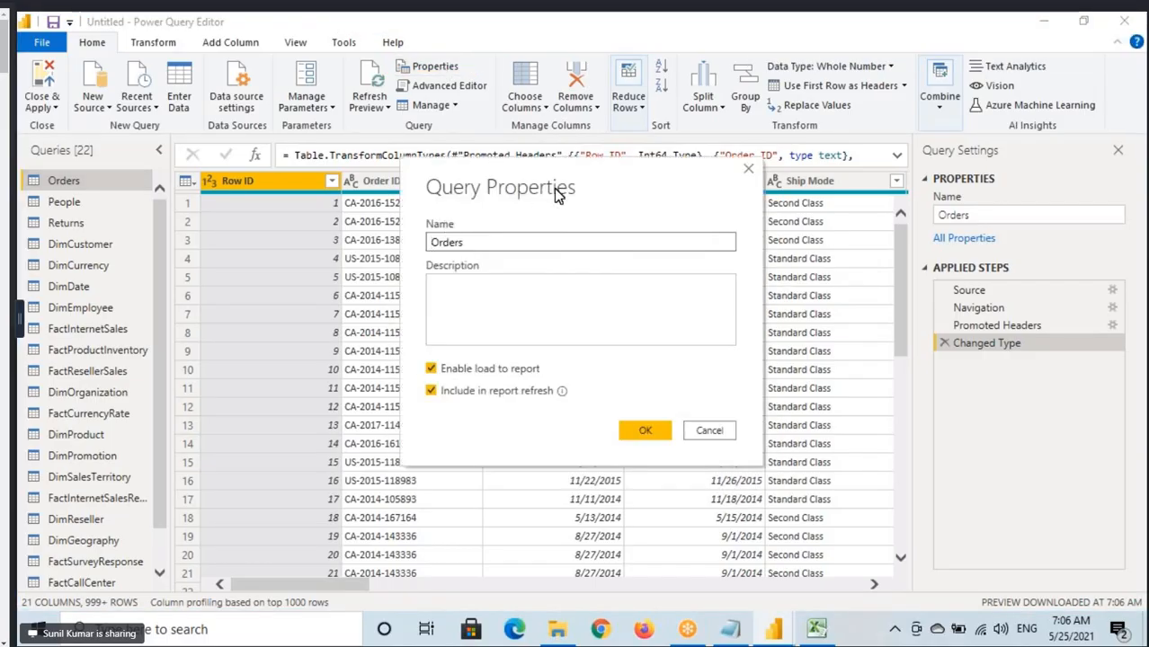
{"action": "left_click", "coordinate": [701, 431]}
Review the People query's properties, marking its name, description, Enable load to report and Include in report refresh on screen, and close them unchanged.
{"action": "left_click", "coordinate": [61, 202]}
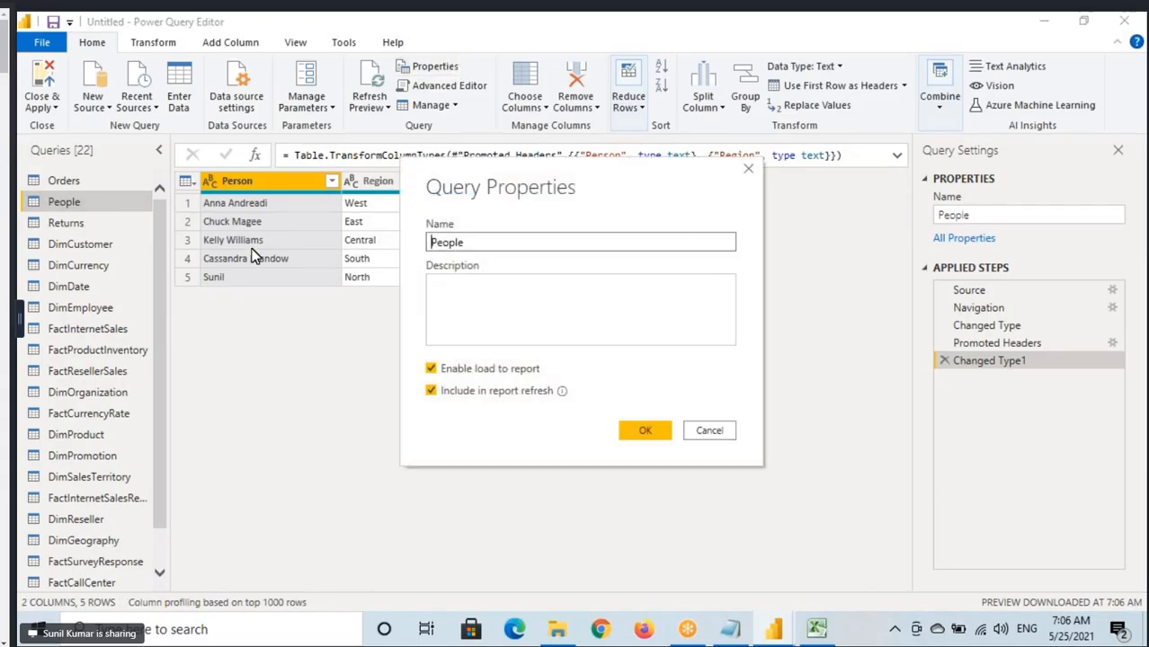
{"action": "key", "text": "ctrl+2"}
{"action": "left_click_drag", "start_coordinate": [191, 183], "coordinate": [367, 304]}
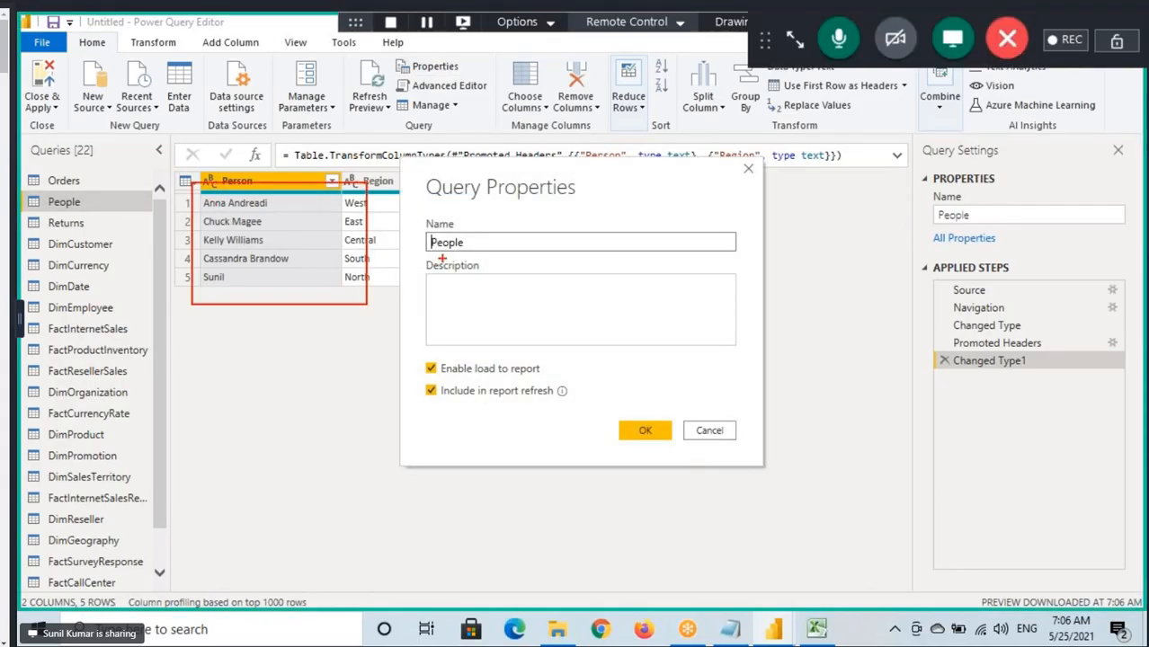
{"action": "left_click_drag", "start_coordinate": [433, 205], "coordinate": [590, 205]}
{"action": "mouse_move", "coordinate": [425, 236]}
{"action": "left_mouse_down"}
{"action": "mouse_move", "coordinate": [488, 253]}
{"action": "mouse_move", "coordinate": [549, 329]}
{"action": "left_mouse_up"}
{"action": "left_click_drag", "start_coordinate": [457, 377], "coordinate": [572, 385]}
{"action": "left_click_drag", "start_coordinate": [445, 393], "coordinate": [551, 401]}
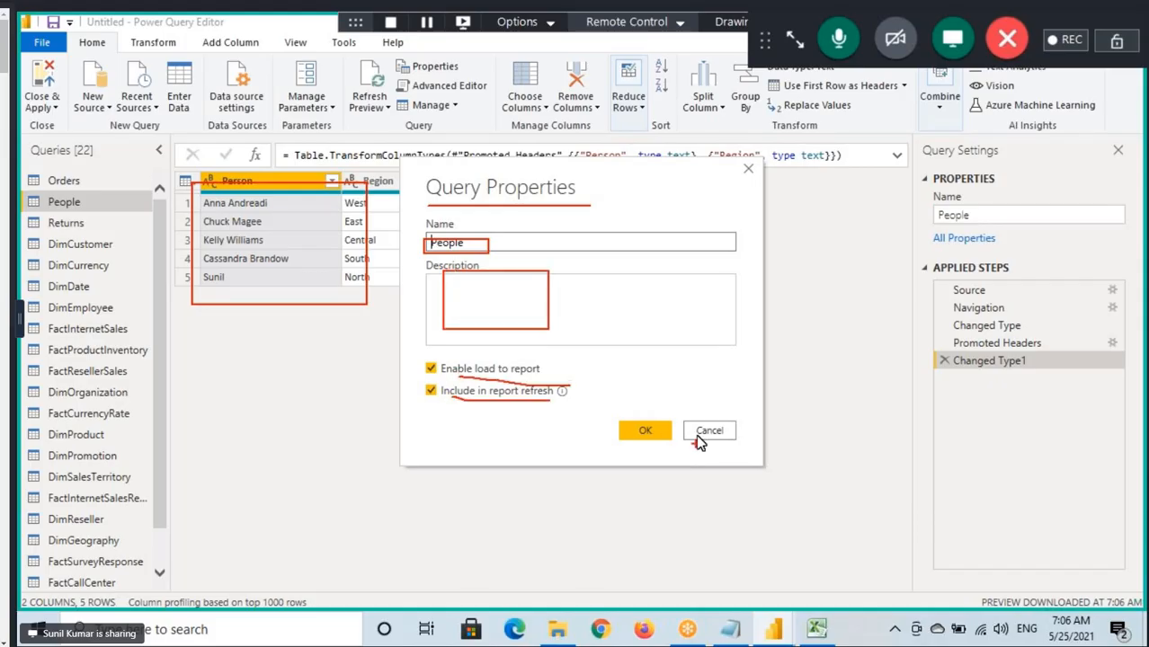
{"action": "left_click", "coordinate": [703, 433]}
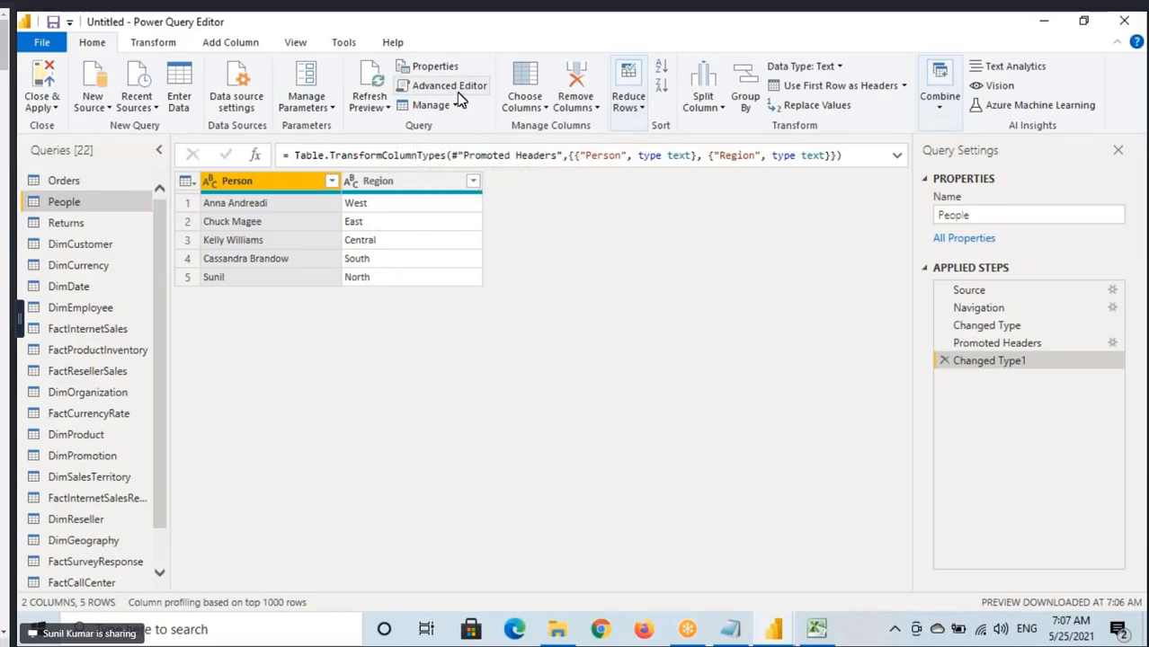
Inspect the full code of the People query in the Advanced Editor, selecting all of it, and close the editor unchanged.
{"action": "left_click", "coordinate": [460, 94]}
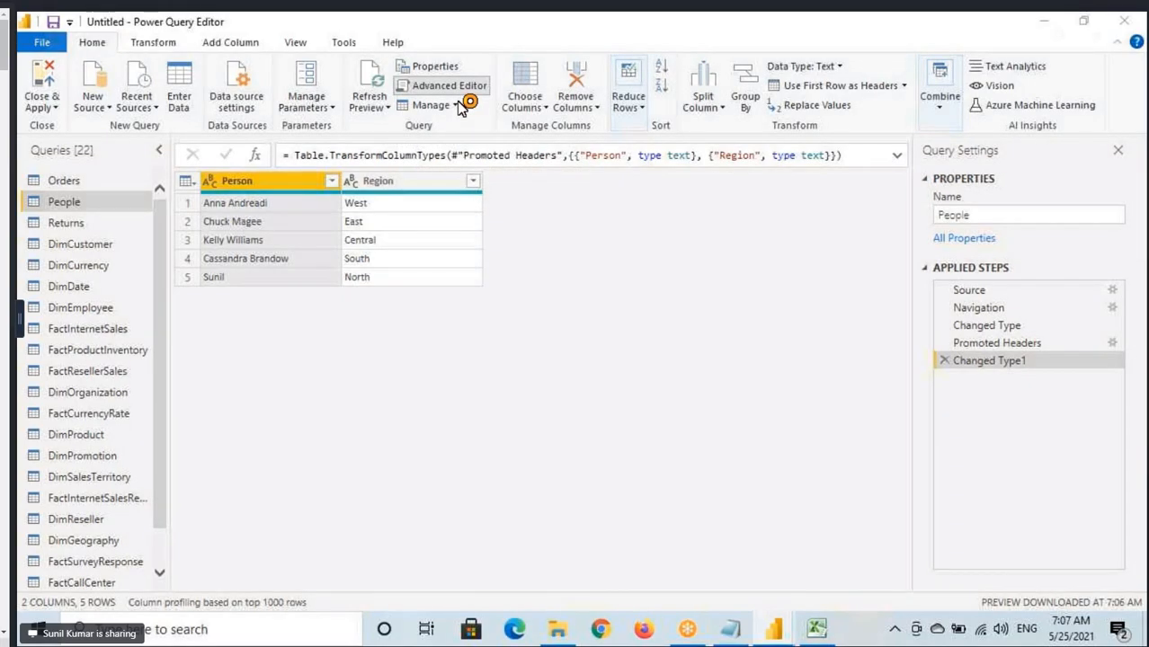
{"action": "key", "text": "ctrl+a"}
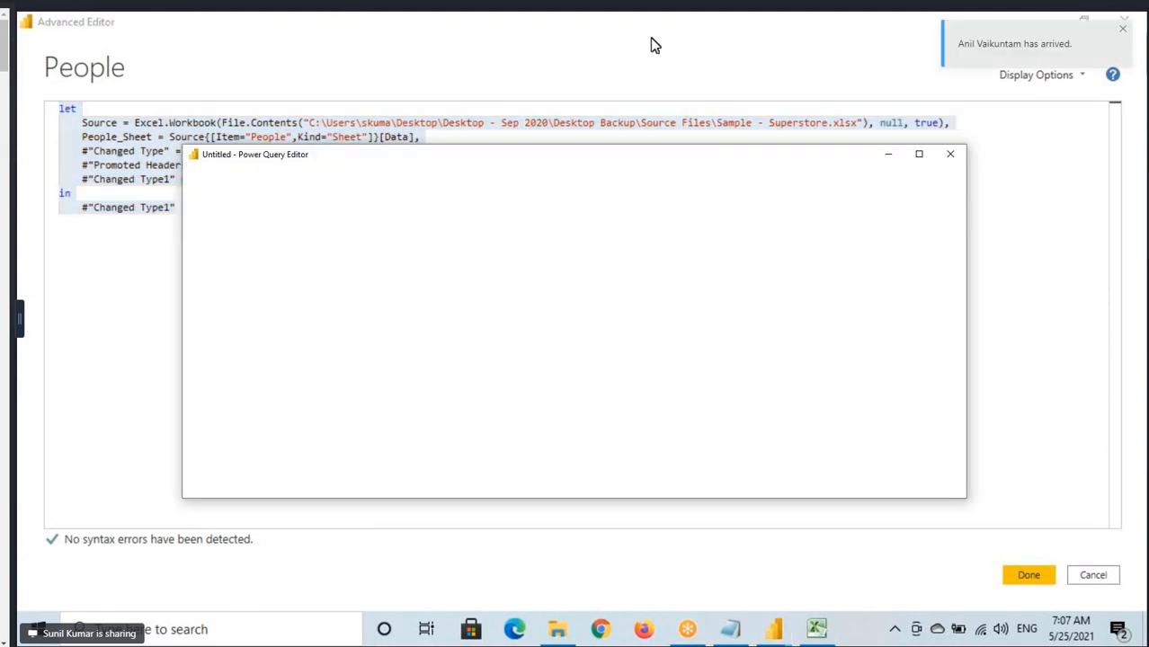
{"action": "left_click", "coordinate": [1124, 19]}
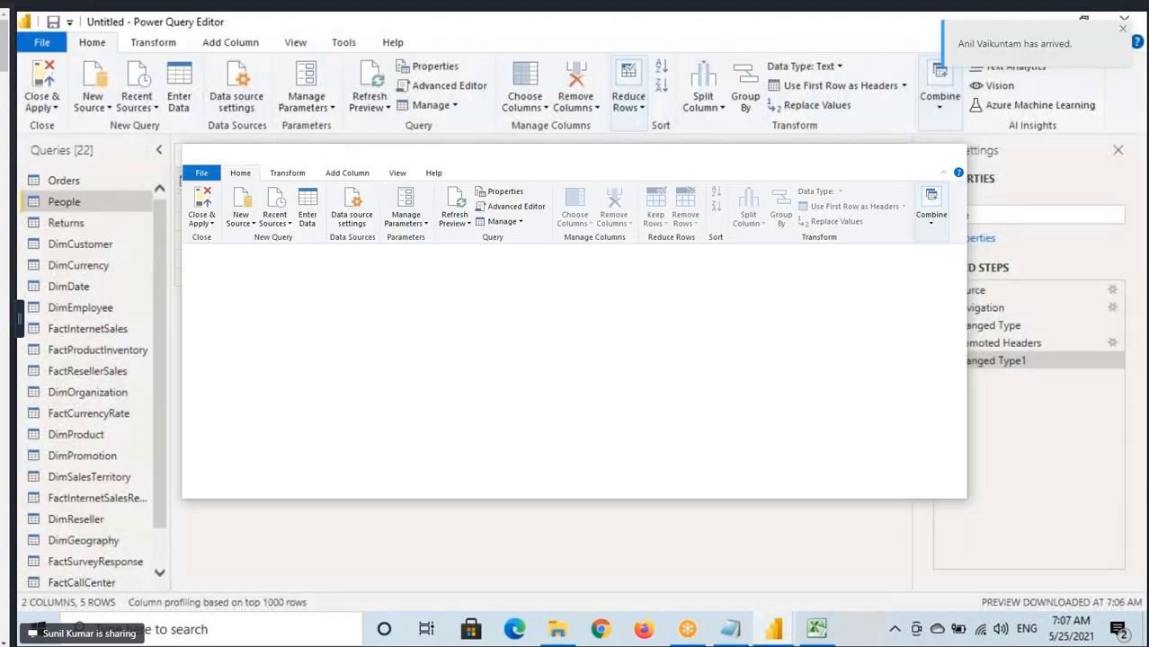
Compare the Manage commands with the Orders query's own commands, marking Delete, Duplicate and Reference on screen.
{"action": "left_click", "coordinate": [439, 105]}
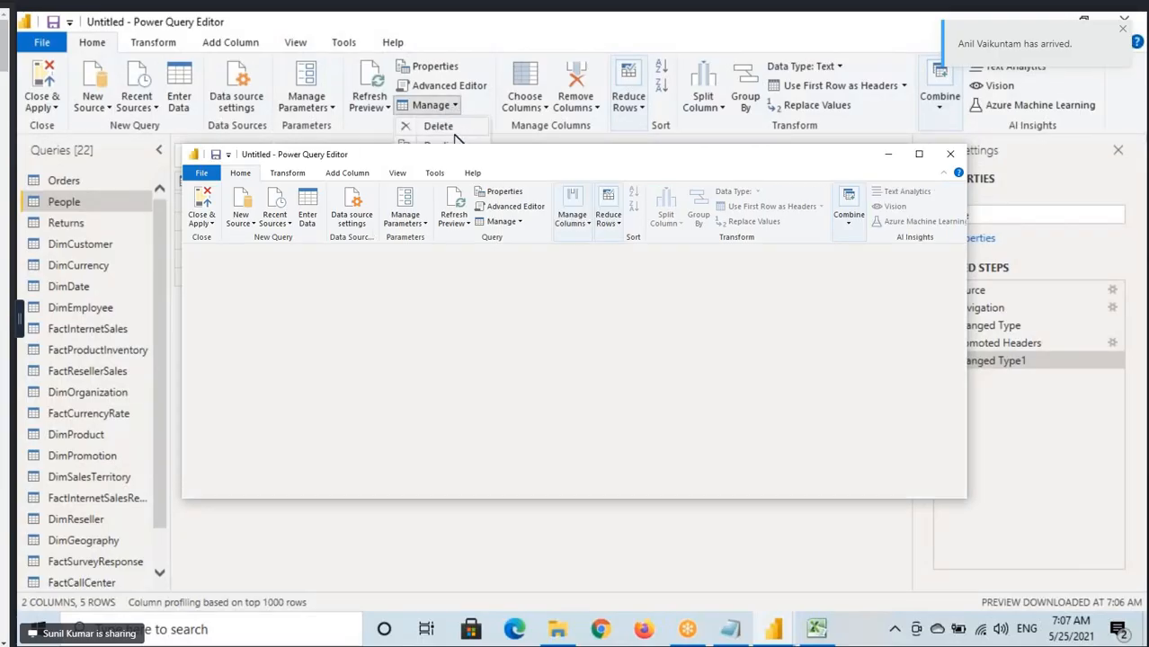
{"action": "right_click", "coordinate": [61, 182]}
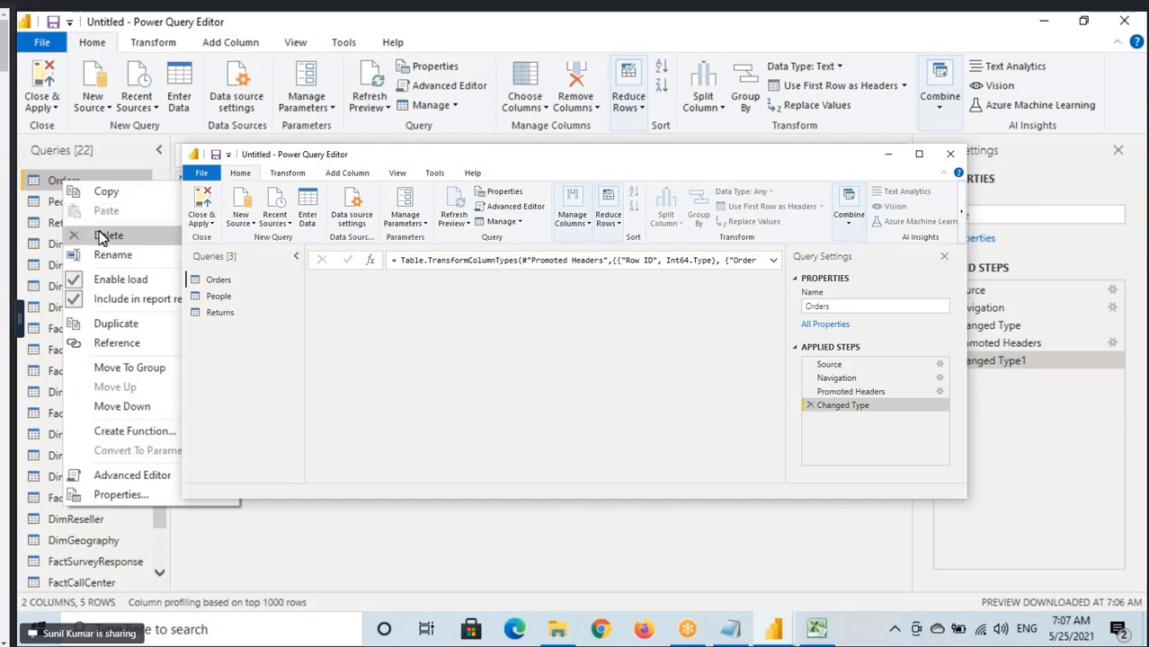
{"action": "key", "text": "ctrl+2"}
{"action": "mouse_move", "coordinate": [68, 225]}
{"action": "left_mouse_down"}
{"action": "mouse_move", "coordinate": [99, 248]}
{"action": "mouse_move", "coordinate": [164, 248]}
{"action": "left_mouse_up"}
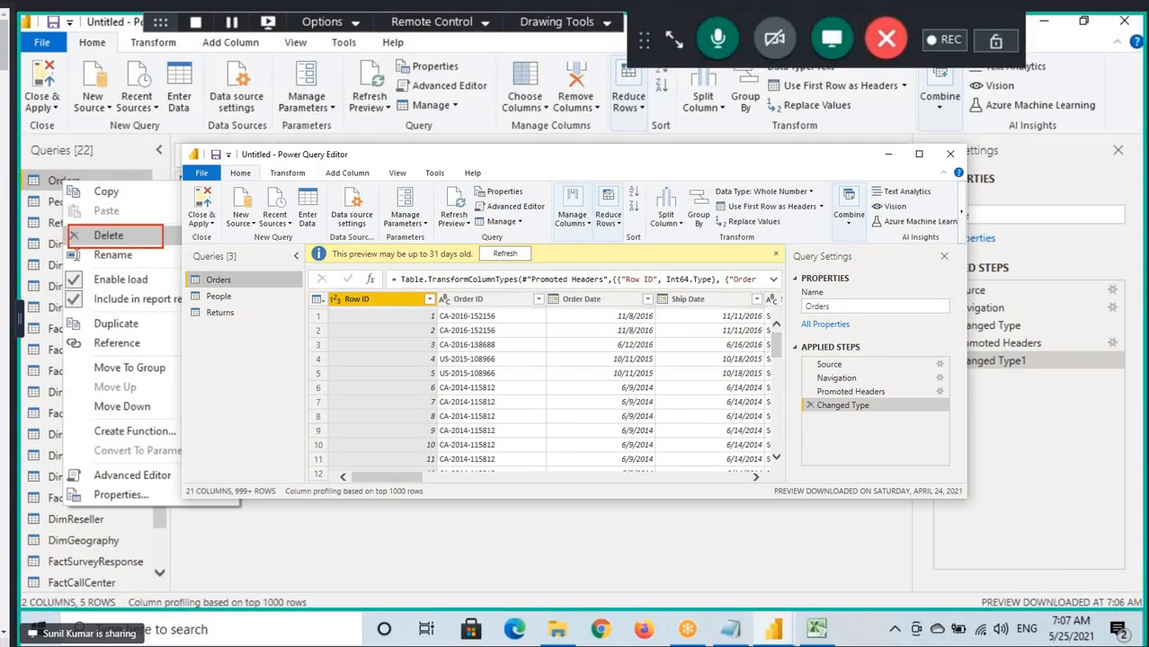
{"action": "left_click_drag", "start_coordinate": [55, 306], "coordinate": [171, 360]}
{"action": "left_click_drag", "start_coordinate": [139, 239], "coordinate": [171, 225]}
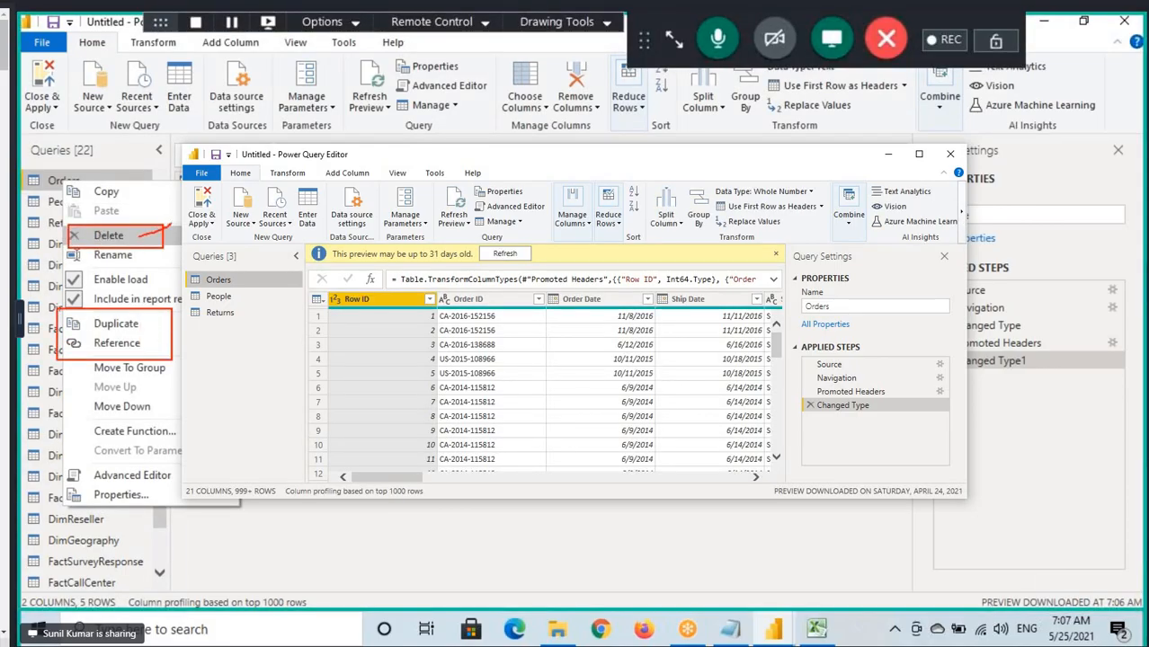
{"action": "left_click_drag", "start_coordinate": [390, 98], "coordinate": [485, 119]}
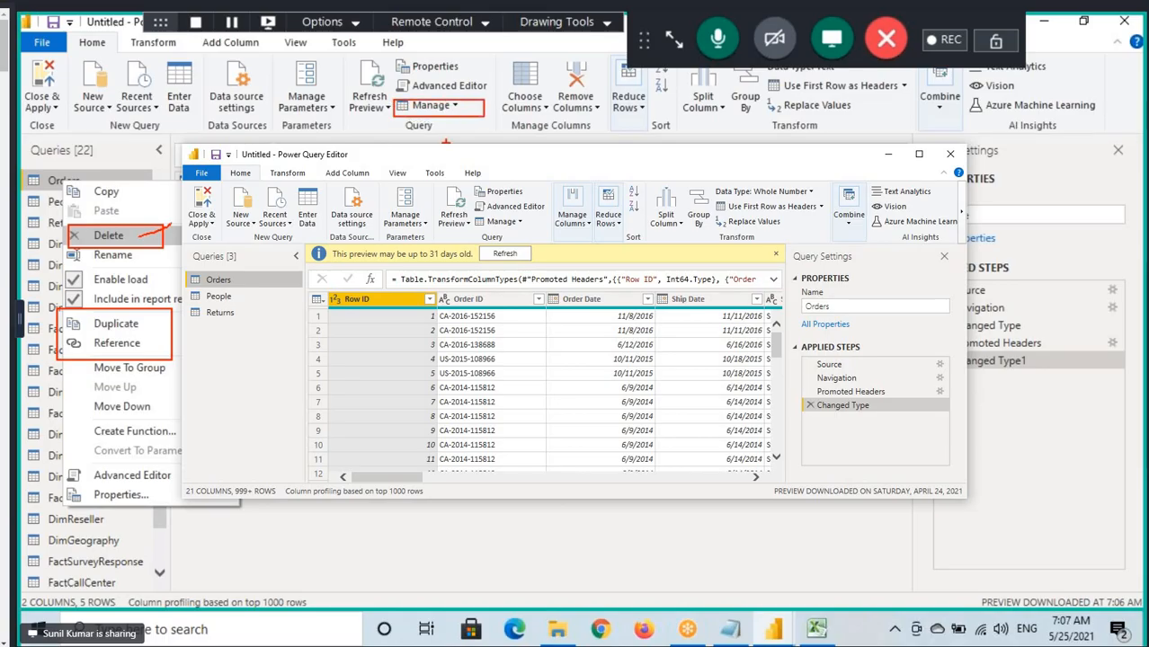
{"action": "mouse_move", "coordinate": [83, 335]}
{"action": "left_mouse_down"}
{"action": "mouse_move", "coordinate": [159, 334]}
{"action": "mouse_move", "coordinate": [160, 348]}
{"action": "left_mouse_up"}
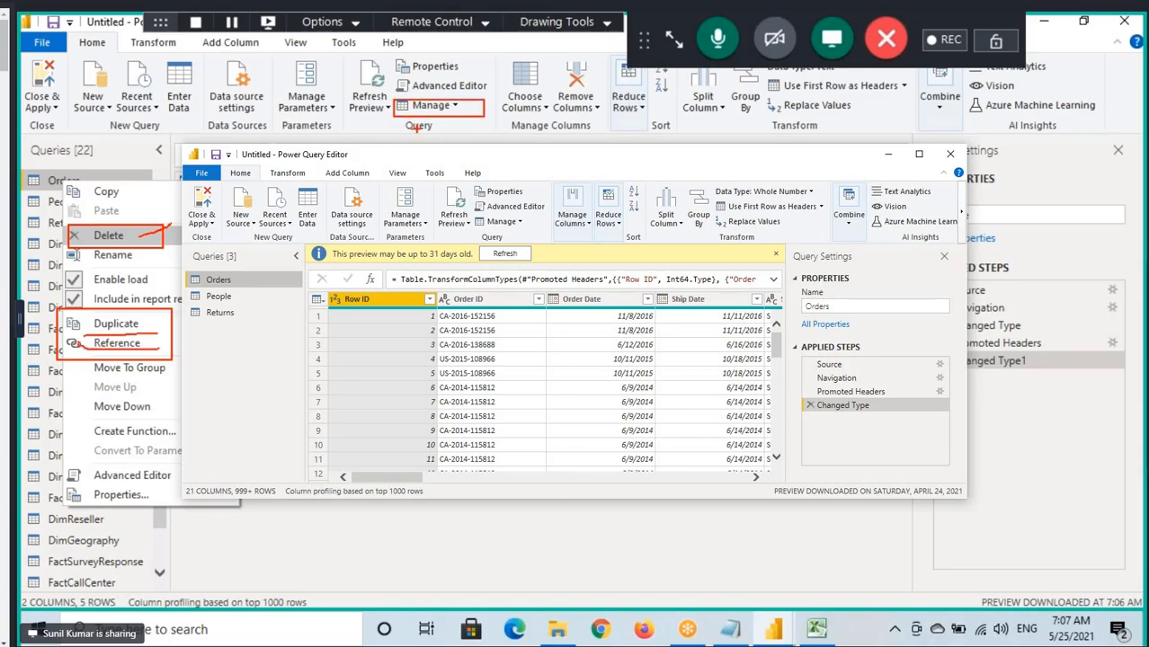
{"action": "left_click_drag", "start_coordinate": [434, 119], "coordinate": [455, 115]}
{"action": "key", "text": "Escape"}
Check Delete, Duplicate and Reference one by one among the Manage commands against those offered on the Orders query.
{"action": "left_click", "coordinate": [456, 108]}
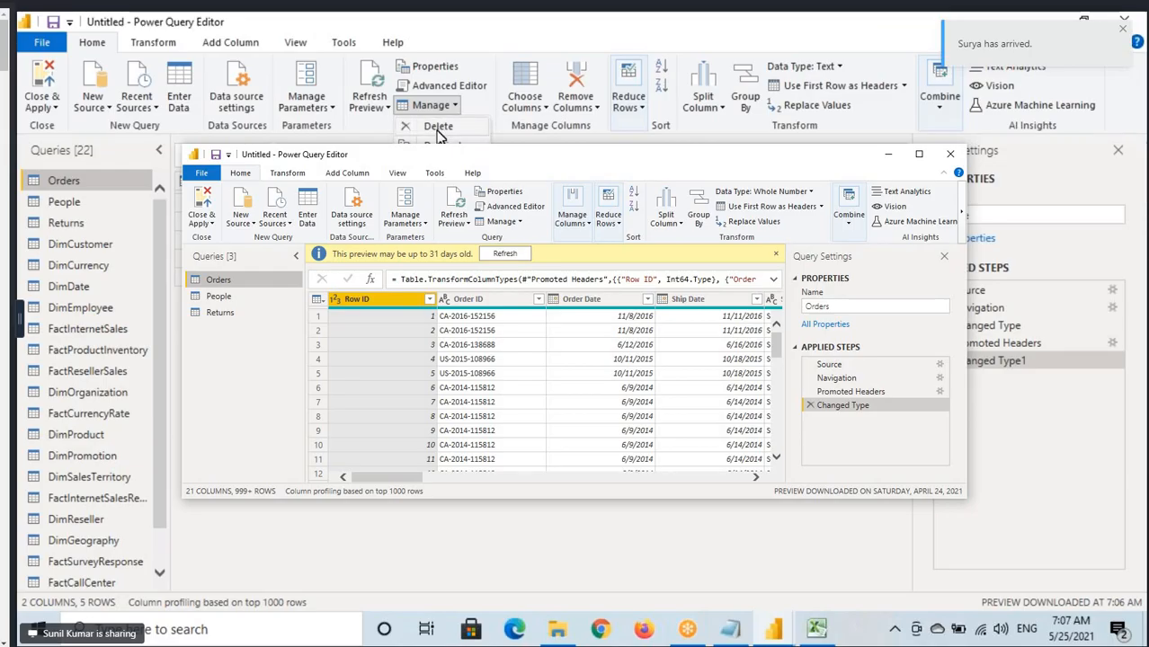
{"action": "right_click", "coordinate": [76, 184]}
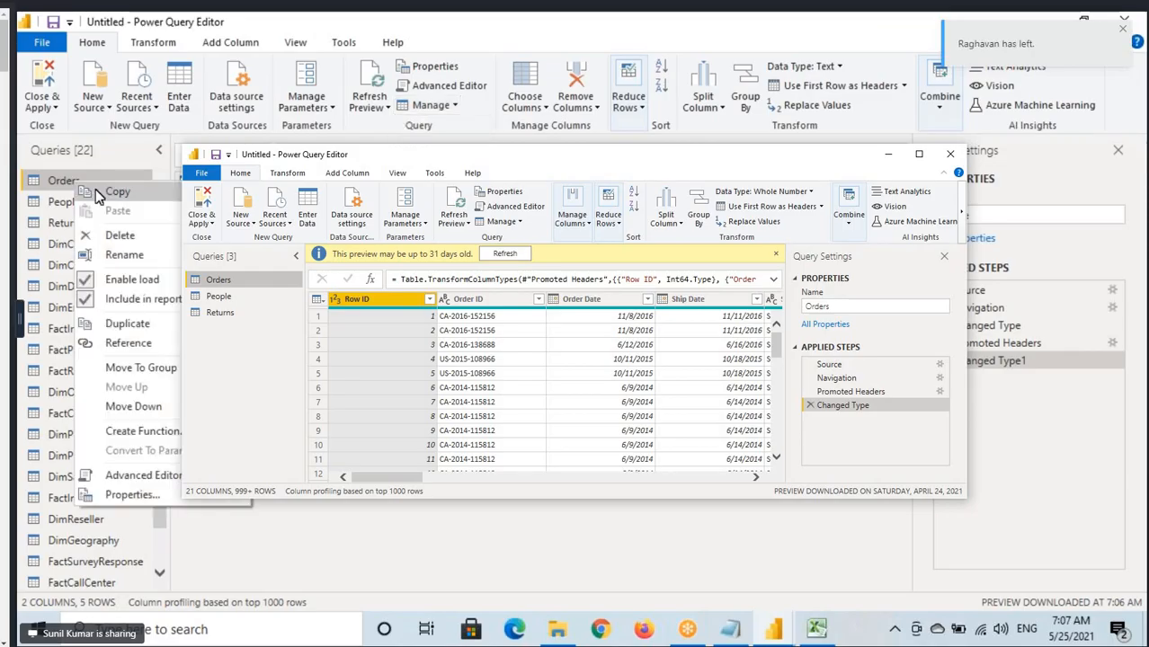
{"action": "left_click", "coordinate": [456, 105]}
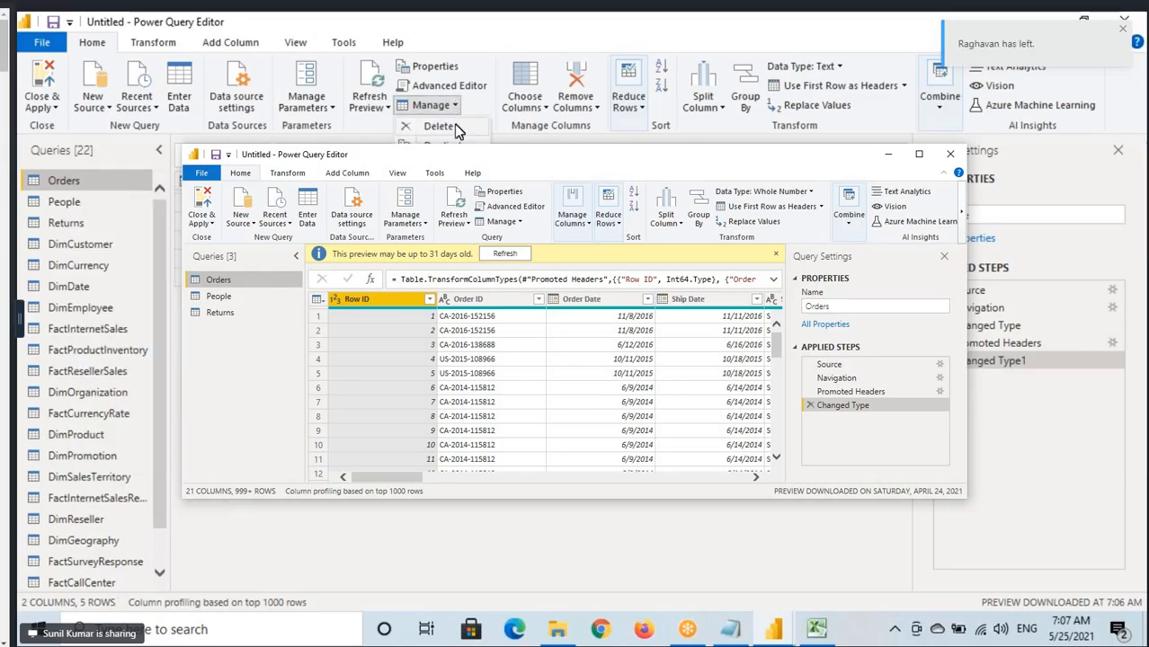
{"action": "right_click", "coordinate": [77, 185]}
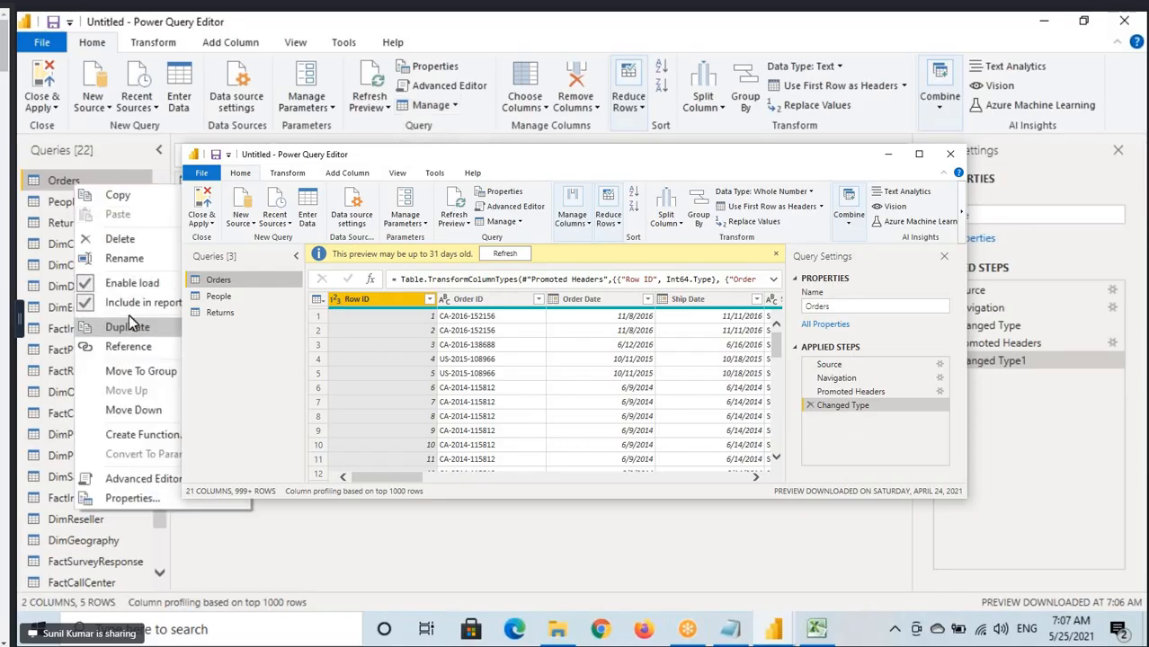
{"action": "left_click", "coordinate": [443, 105]}
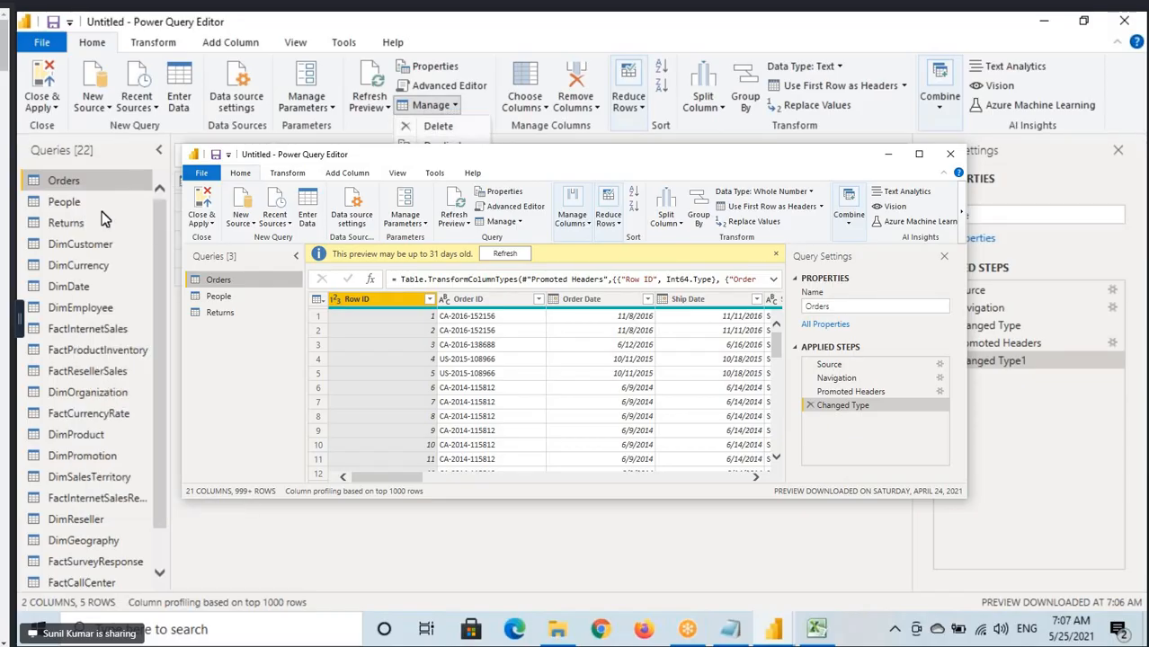
{"action": "right_click", "coordinate": [74, 185]}
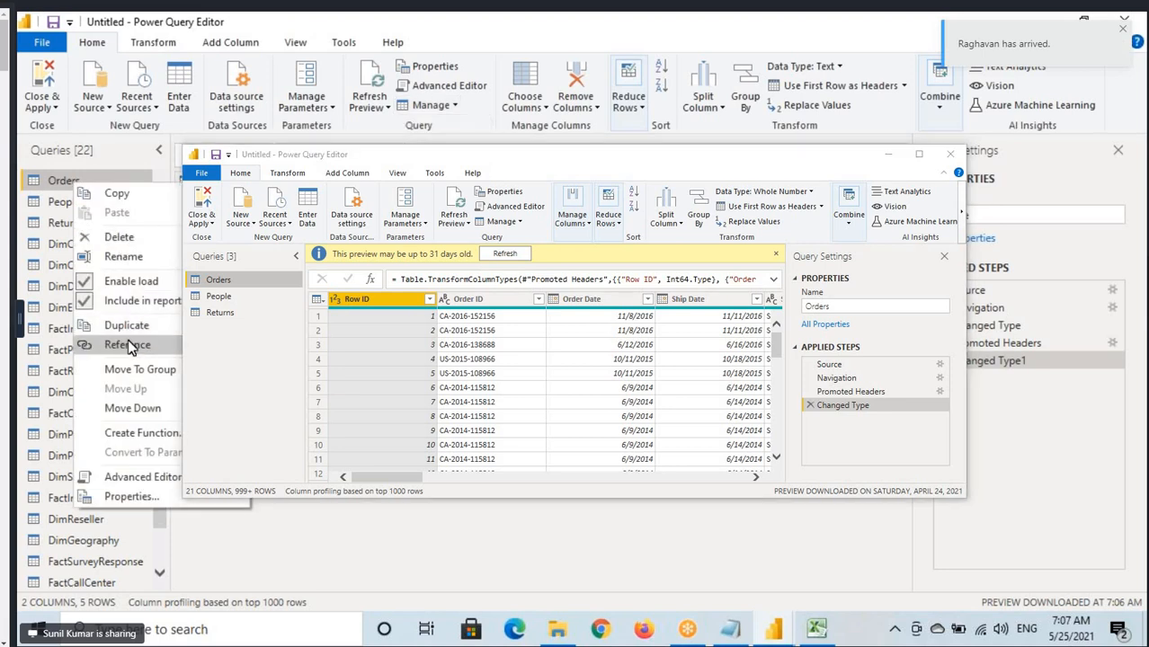
{"action": "left_click", "coordinate": [434, 105]}
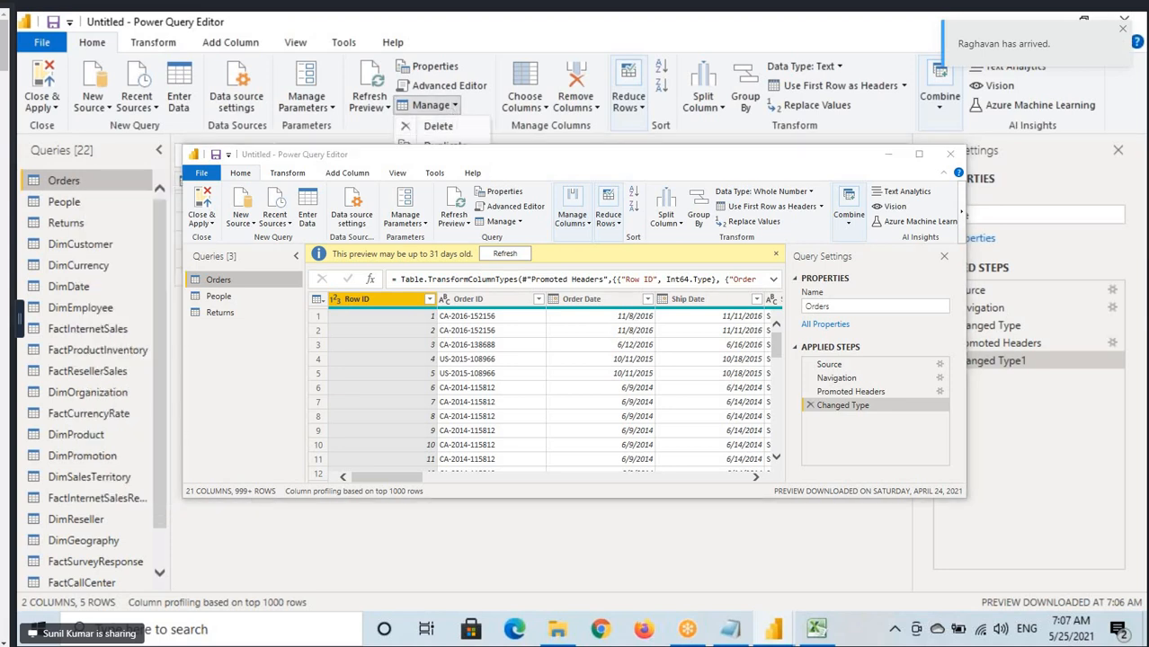
{"action": "left_click", "coordinate": [645, 46]}
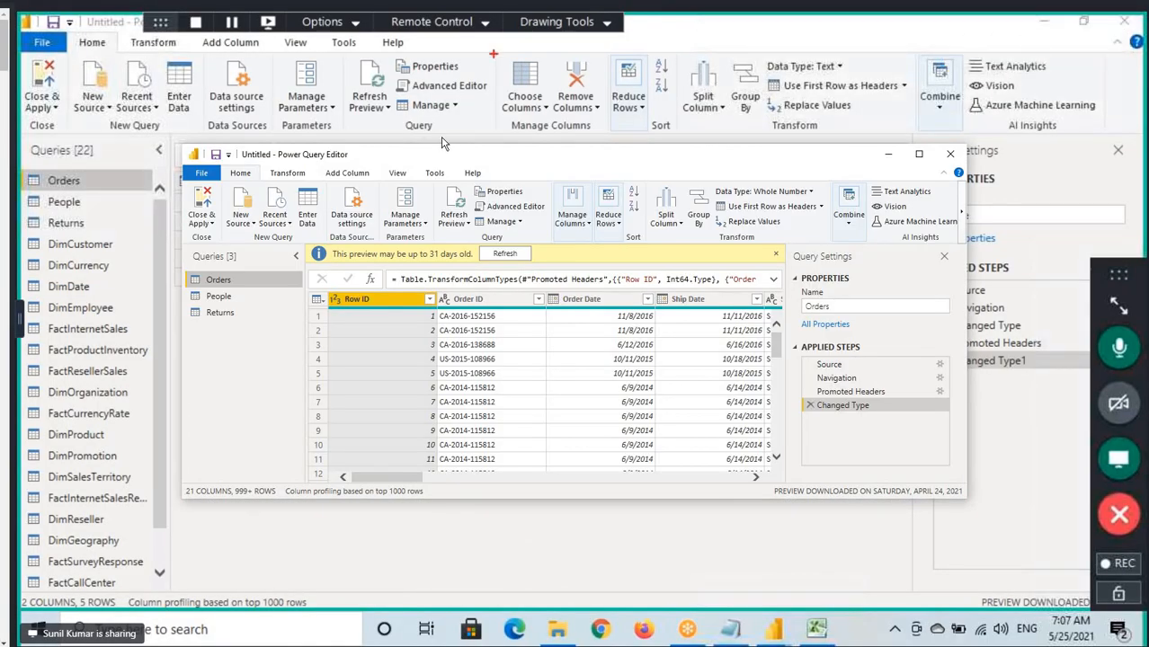
Review the Reduce Rows and New Source options, and mark the Sort commands on screen.
{"action": "left_click", "coordinate": [640, 107]}
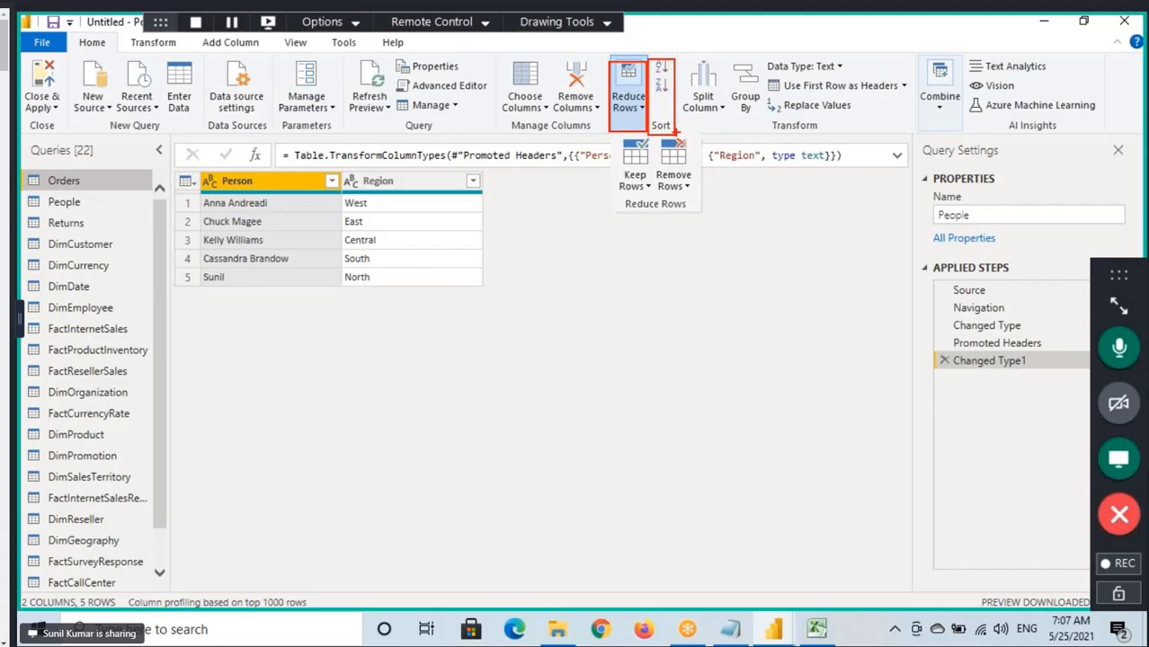
{"action": "key", "text": "Escape"}
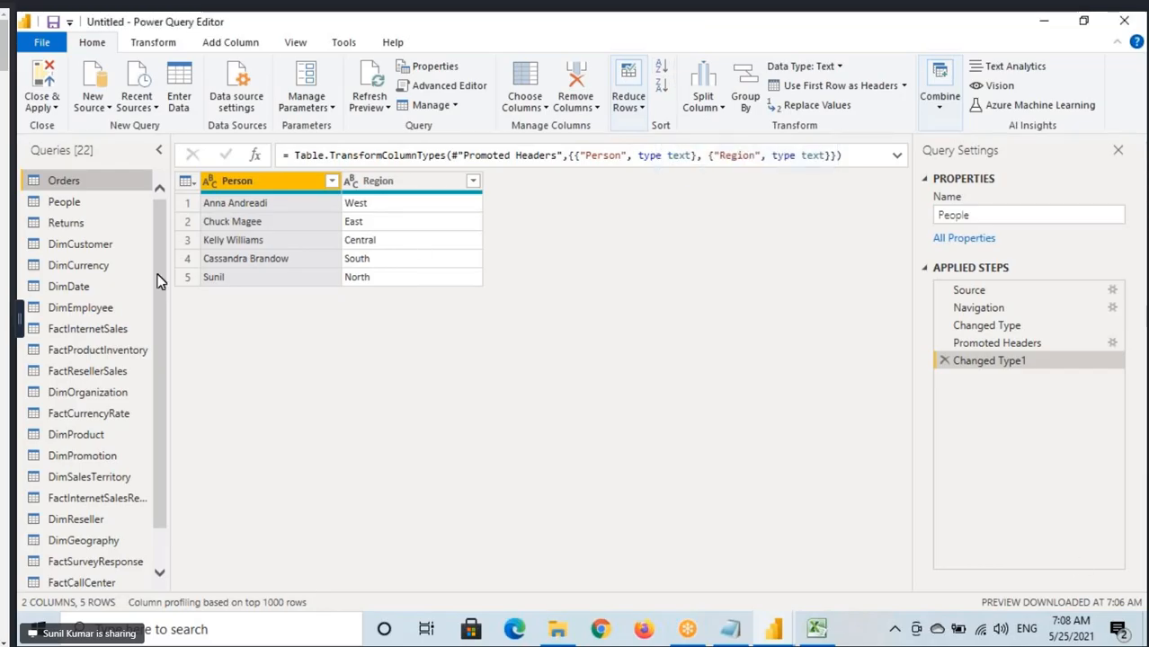
{"action": "left_click", "coordinate": [99, 110]}
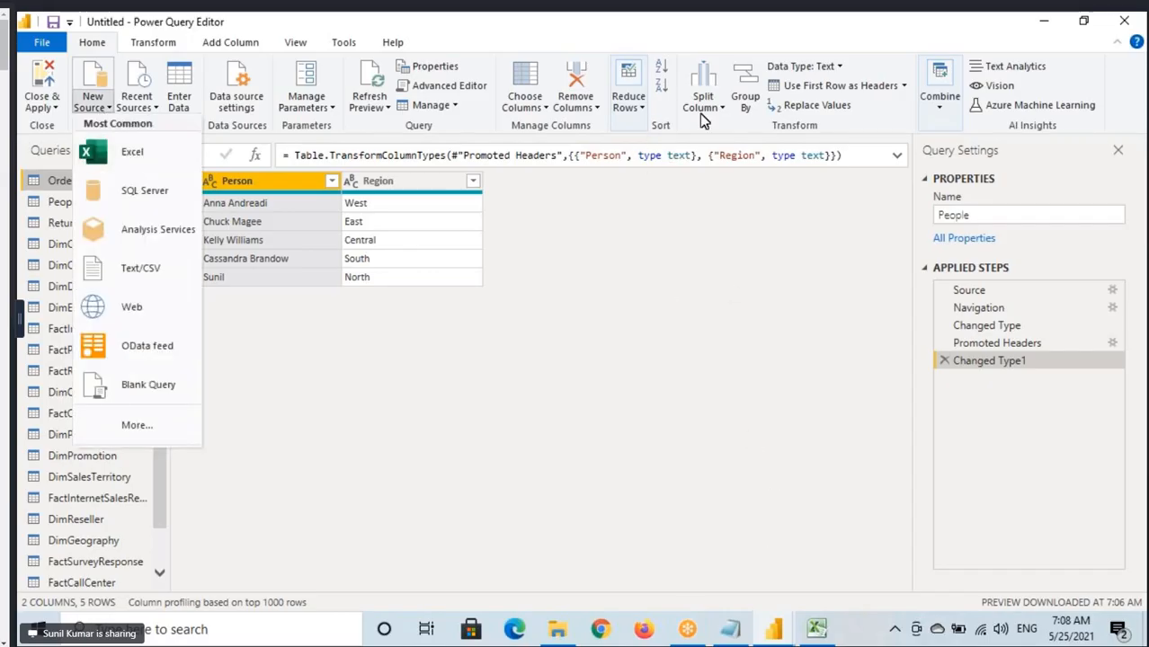
{"action": "left_click", "coordinate": [628, 280]}
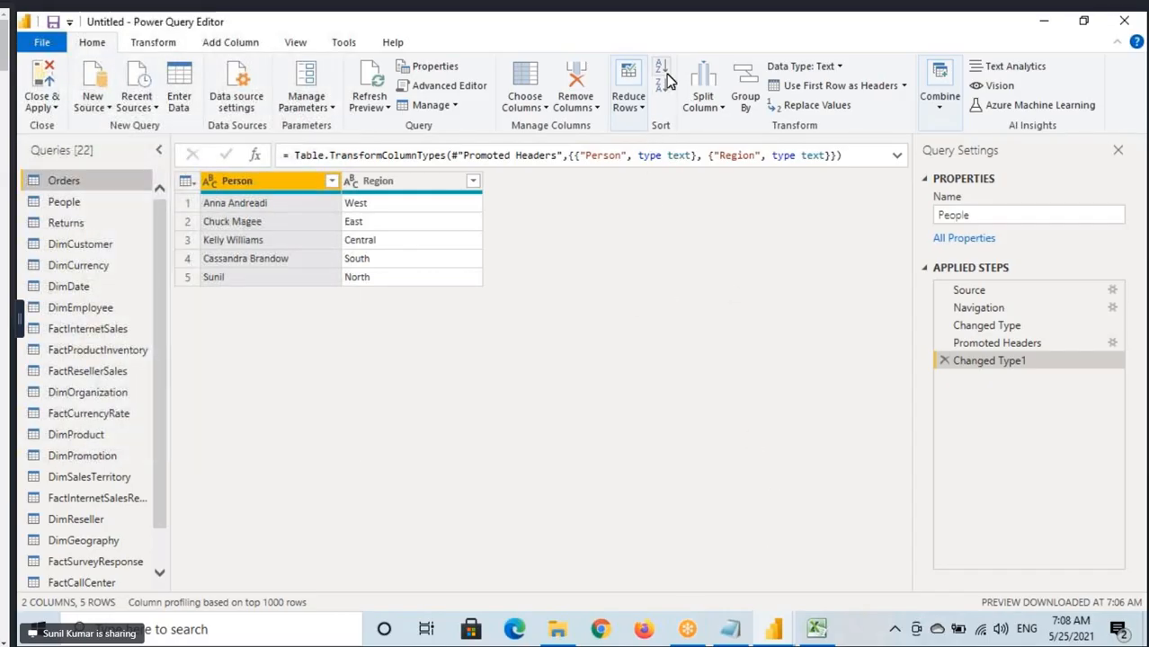
{"action": "key", "text": "ctrl+2"}
{"action": "left_click_drag", "start_coordinate": [645, 52], "coordinate": [681, 134]}
{"action": "key", "text": "Escape"}
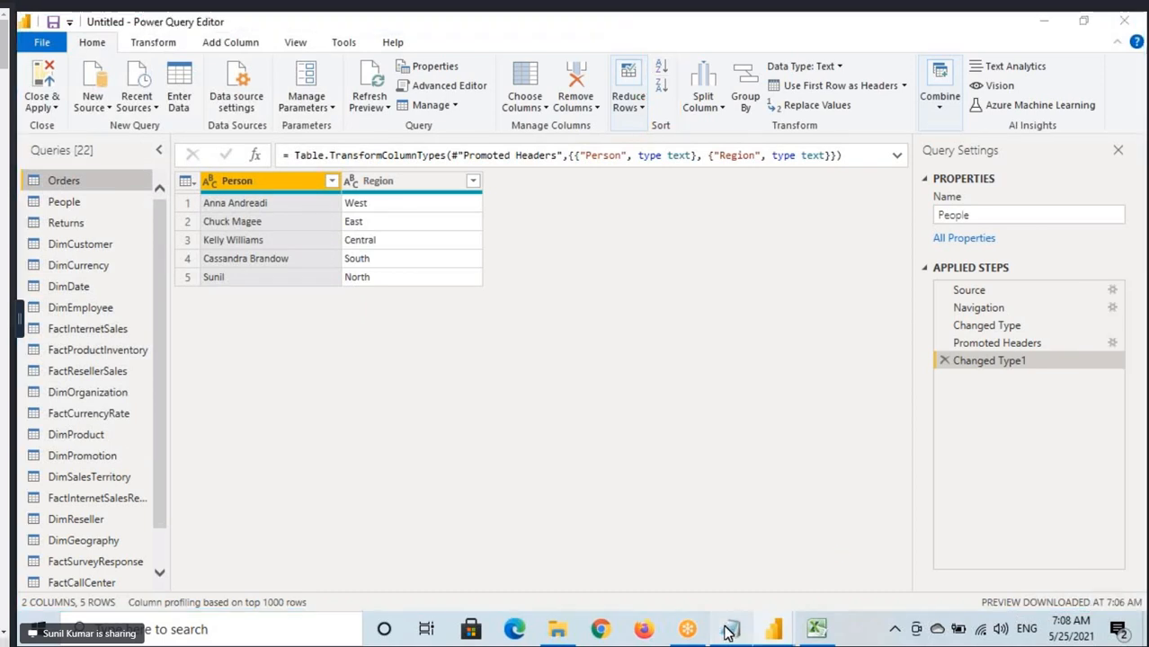
Switch to the Notepad notes and add a dashed separator line below the Refresh All note, leaving a blank line between.
{"action": "left_click", "coordinate": [730, 630]}
{"action": "key", "text": "Return"}
{"action": "key", "text": "Return"}
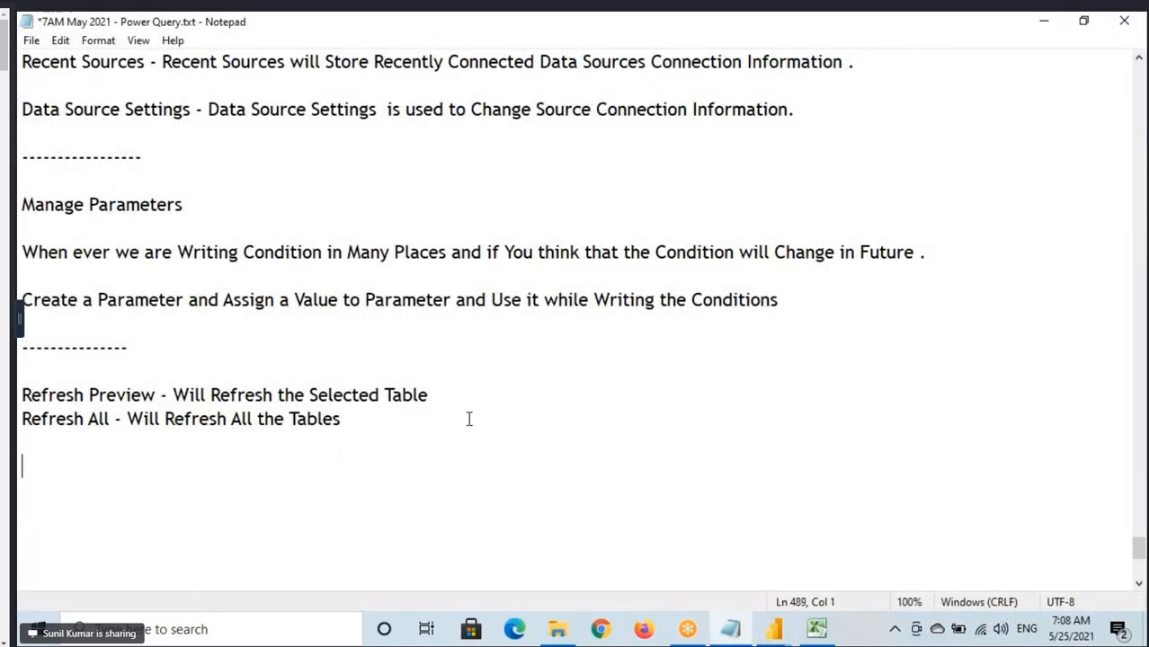
{"action": "type", "text": "------------------------"}
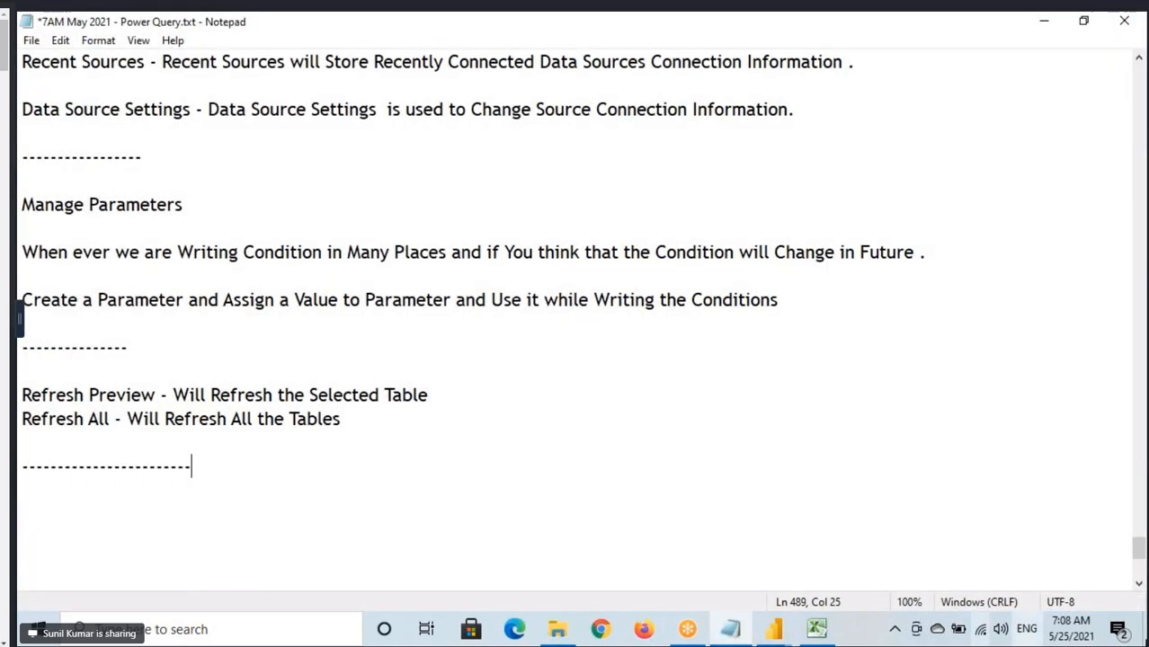
{"action": "left_click", "coordinate": [1120, 311]}
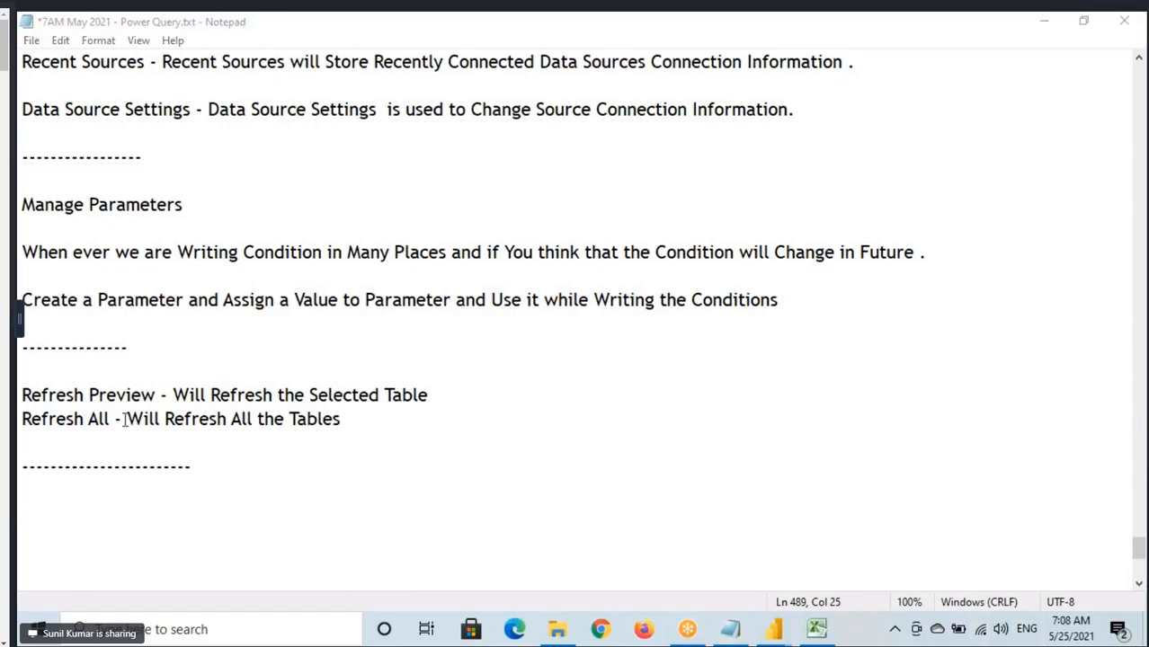
Start a note below the dashed separator with the heading "Sorting", a dash, and the word "Sorting" repeated after it.
{"action": "key", "text": "Return"}
{"action": "key", "text": "Return"}
{"action": "scroll", "coordinate": [124, 419], "scroll_direction": "down", "scroll_amount": 4}
{"action": "type", "text": "Sor"}
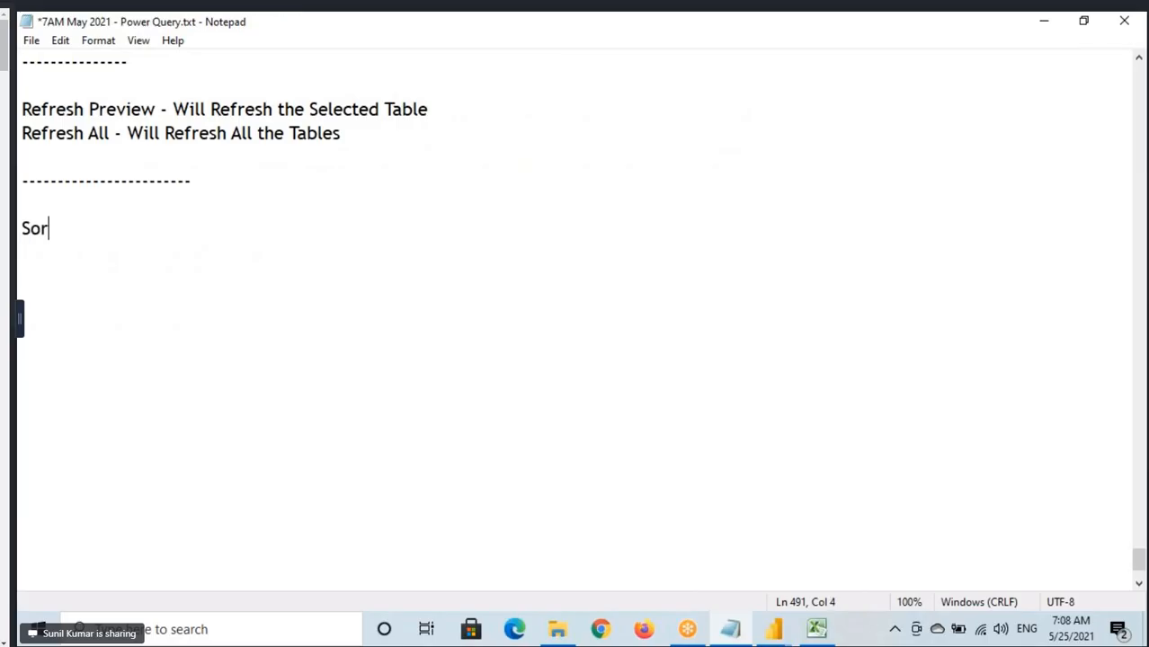
{"action": "type", "text": "ting -"}
{"action": "left_click_drag", "start_coordinate": [19, 228], "coordinate": [80, 229]}
{"action": "key", "text": "ctrl+c"}
{"action": "left_click", "coordinate": [173, 232]}
{"action": "key", "text": "ctrl+v"}
Complete the Sorting note with "is used to Present the Data either in Ascending Order or Descending Order".
{"action": "type", "text": "is use"}
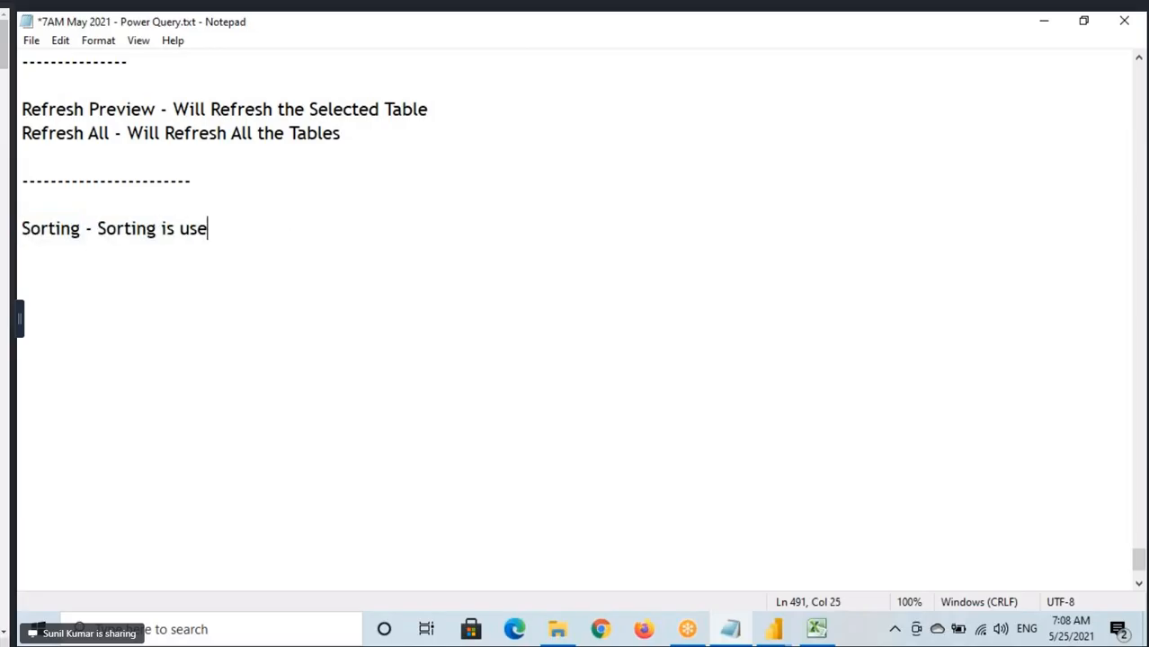
{"action": "type", "text": "d to Prese"}
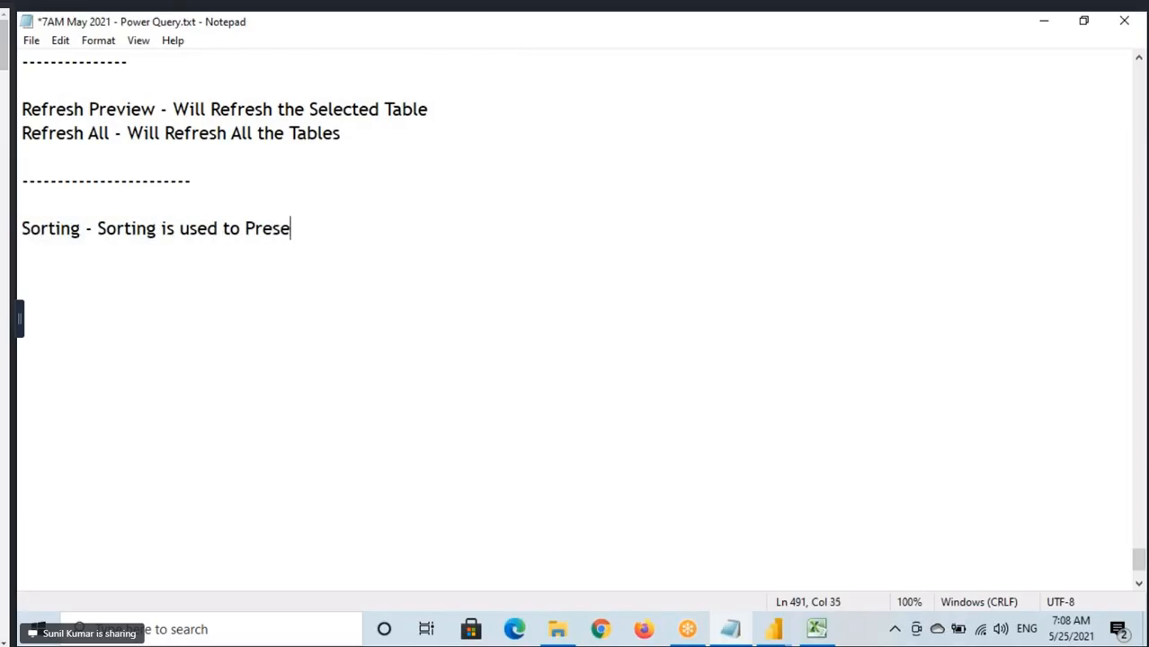
{"action": "type", "text": "nt the Da"}
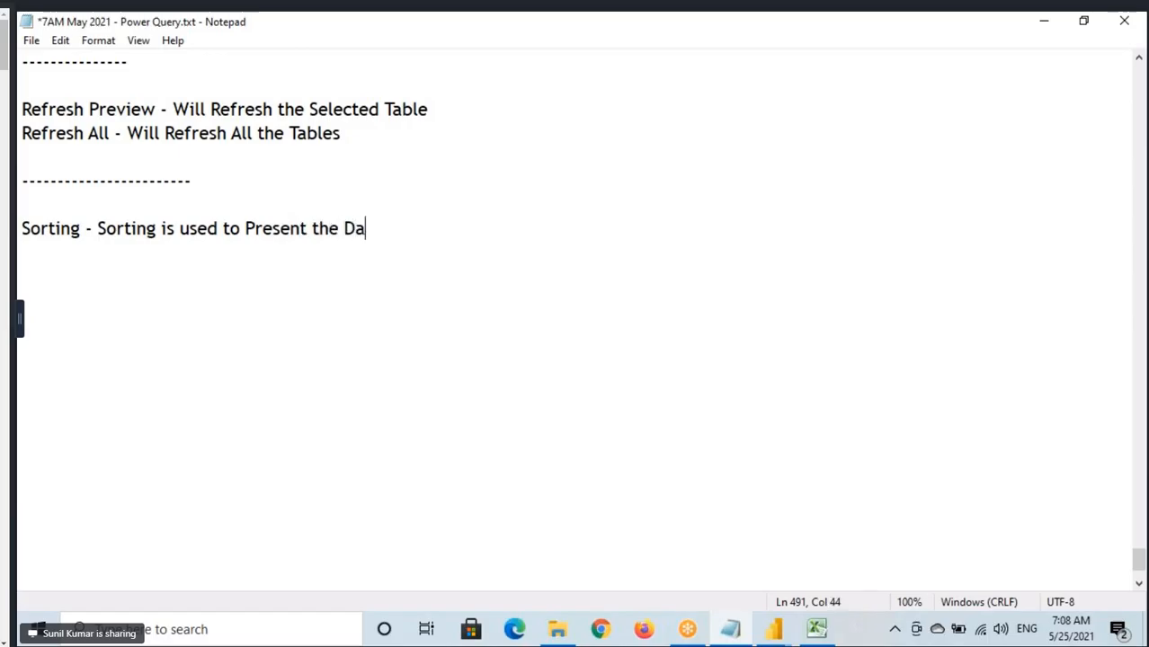
{"action": "type", "text": "ta either in"}
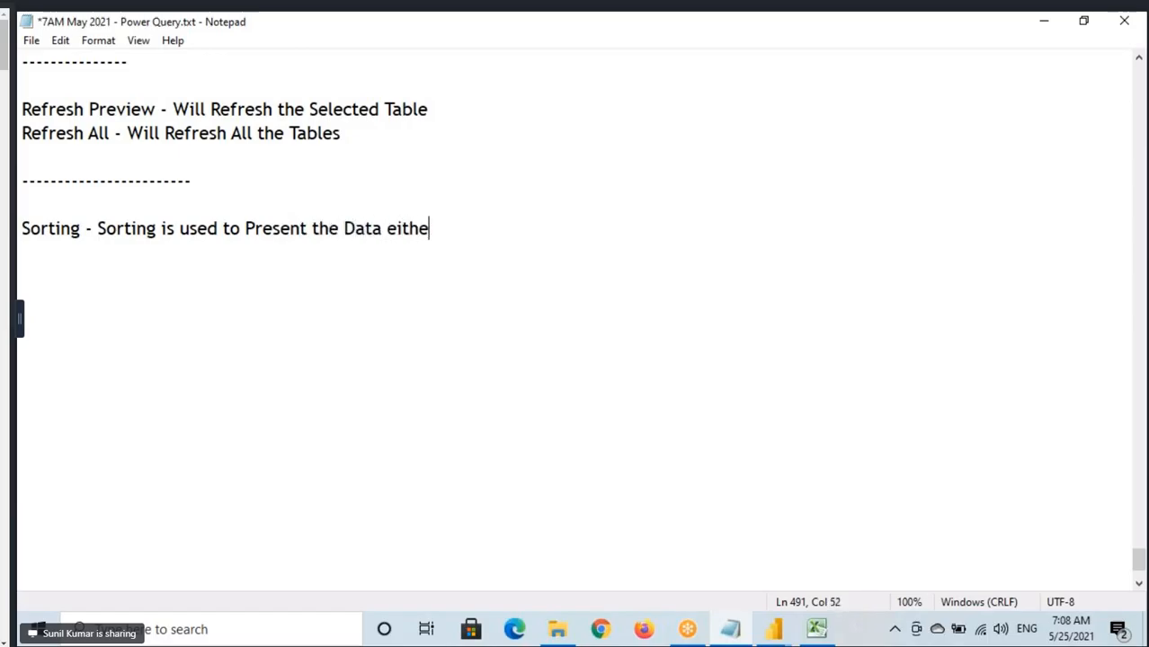
{"action": "type", "text": "A"}
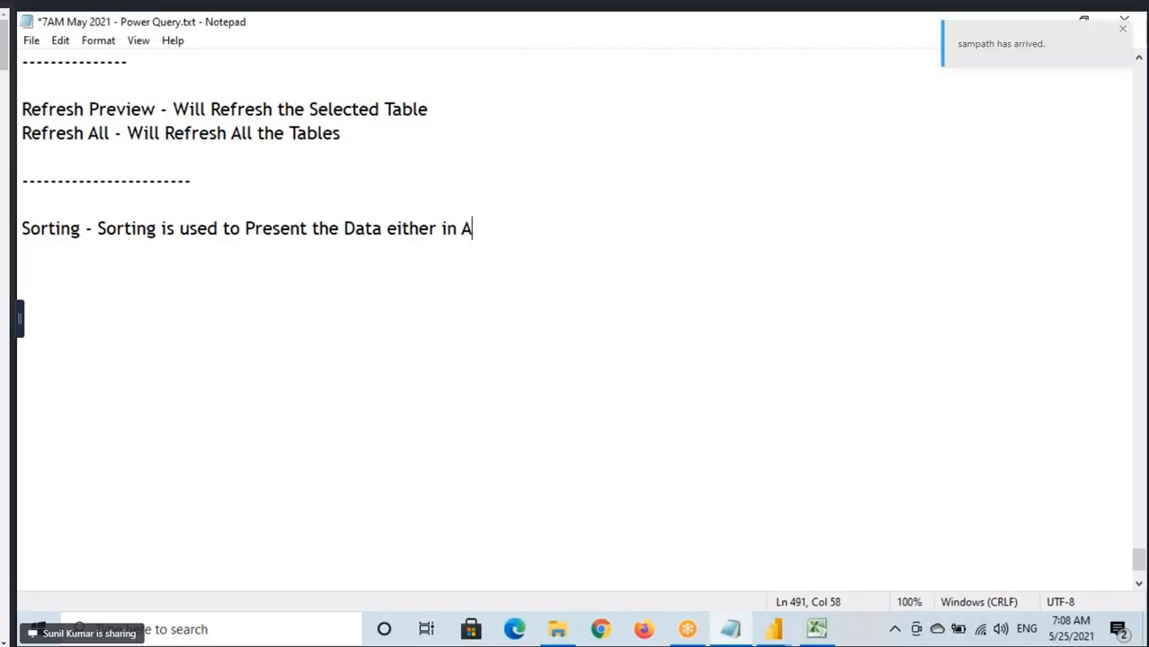
{"action": "type", "text": "scending "}
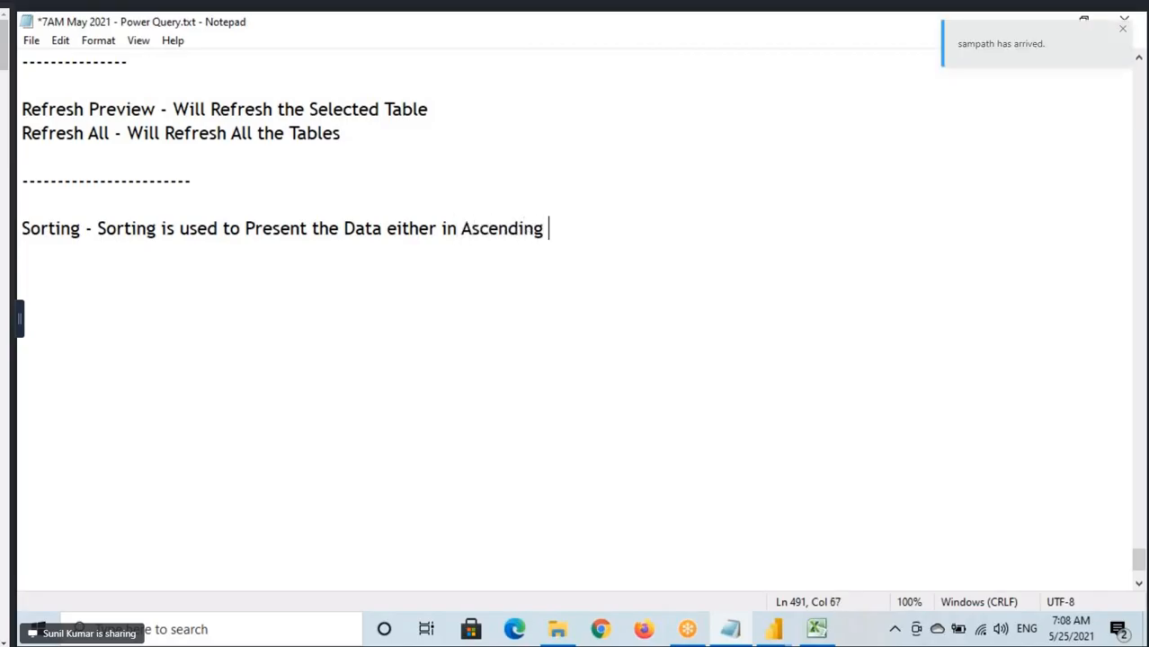
{"action": "type", "text": "Order o"}
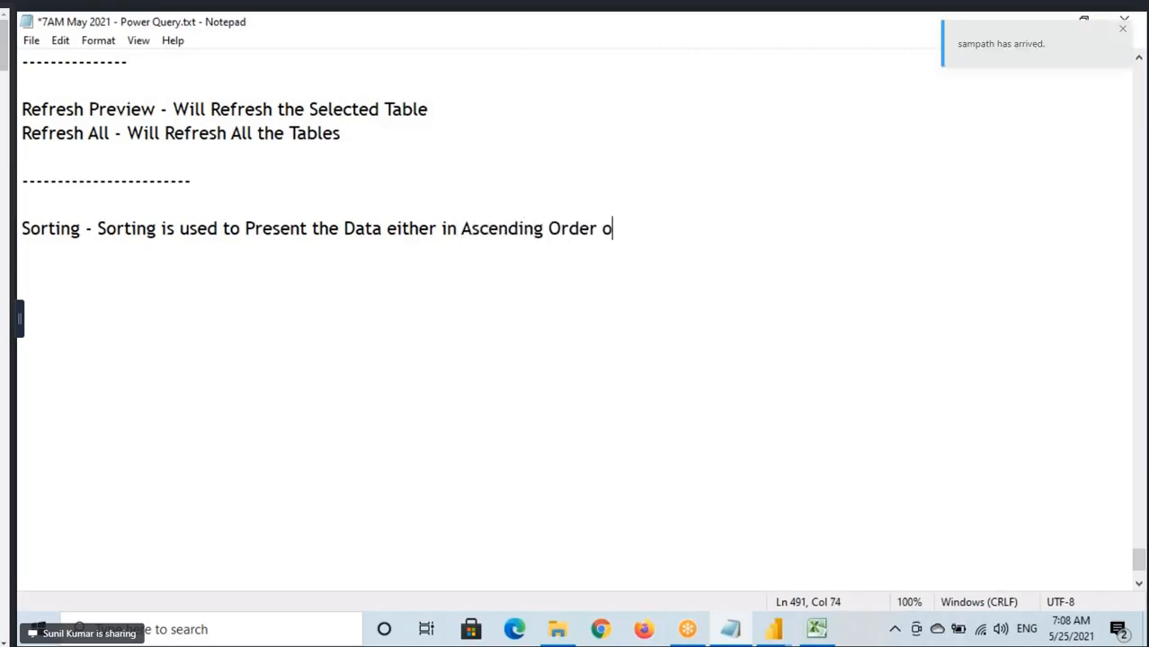
{"action": "type", "text": "r Descen"}
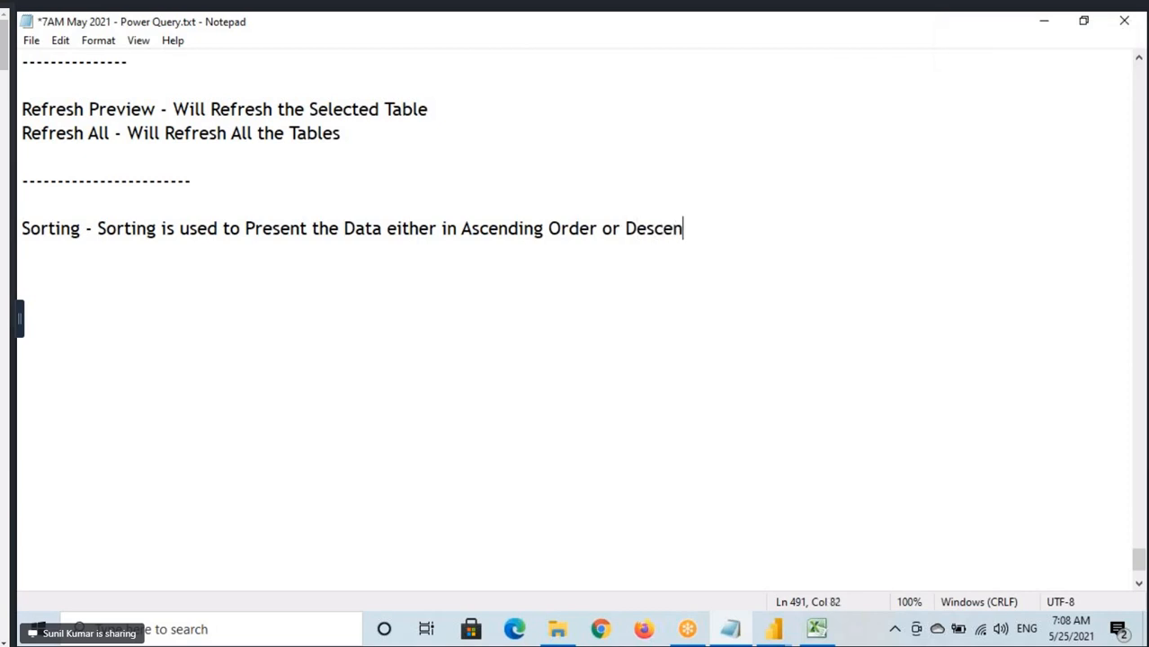
{"action": "type", "text": "ding Order"}
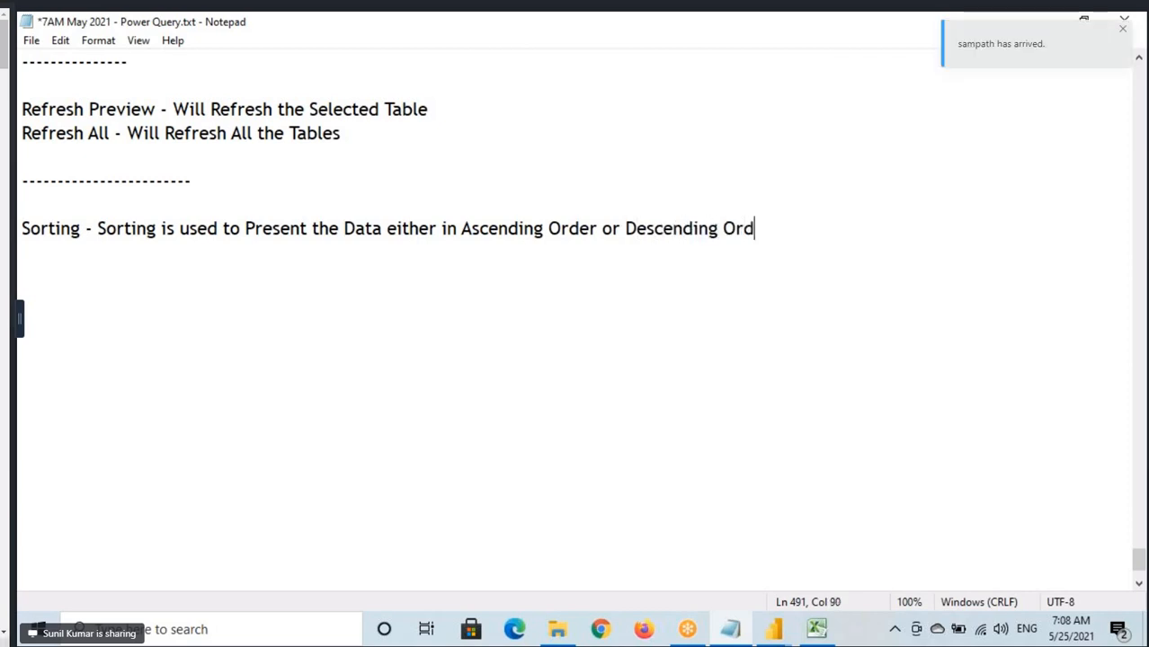
Highlight Ascending Order in the Sorting note, and mark Ascending Order and Descending Order with freehand underlines and example sketches on screen.
{"action": "left_click", "coordinate": [462, 228]}
{"action": "left_click_drag", "start_coordinate": [471, 229], "coordinate": [597, 229]}
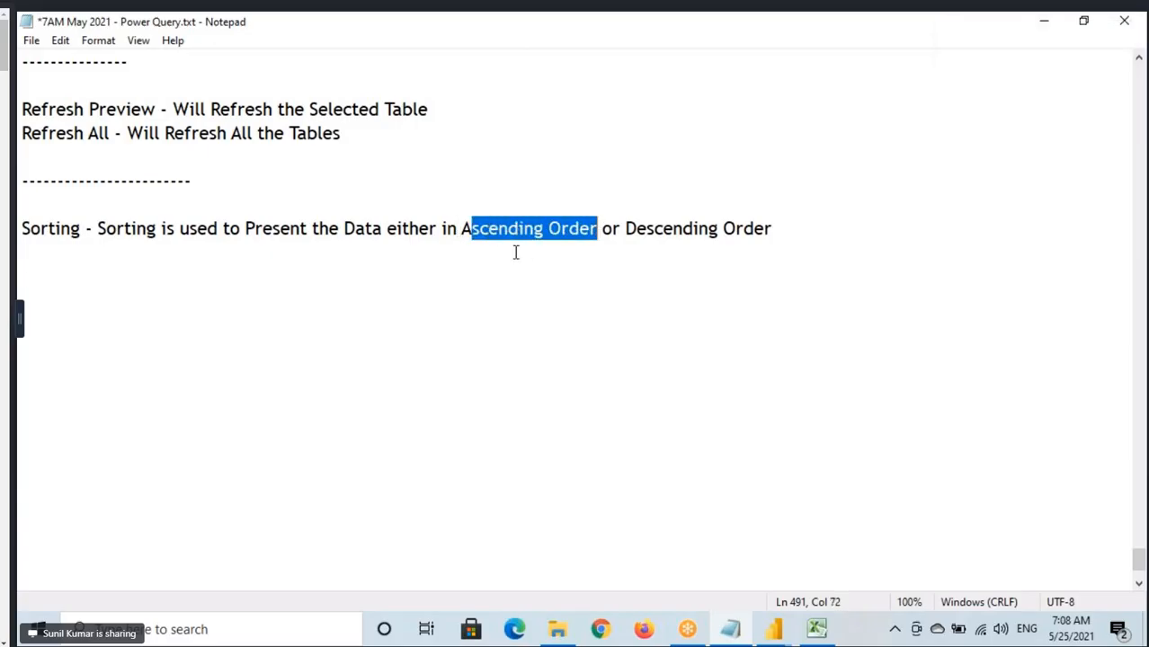
{"action": "key", "text": "ctrl+2"}
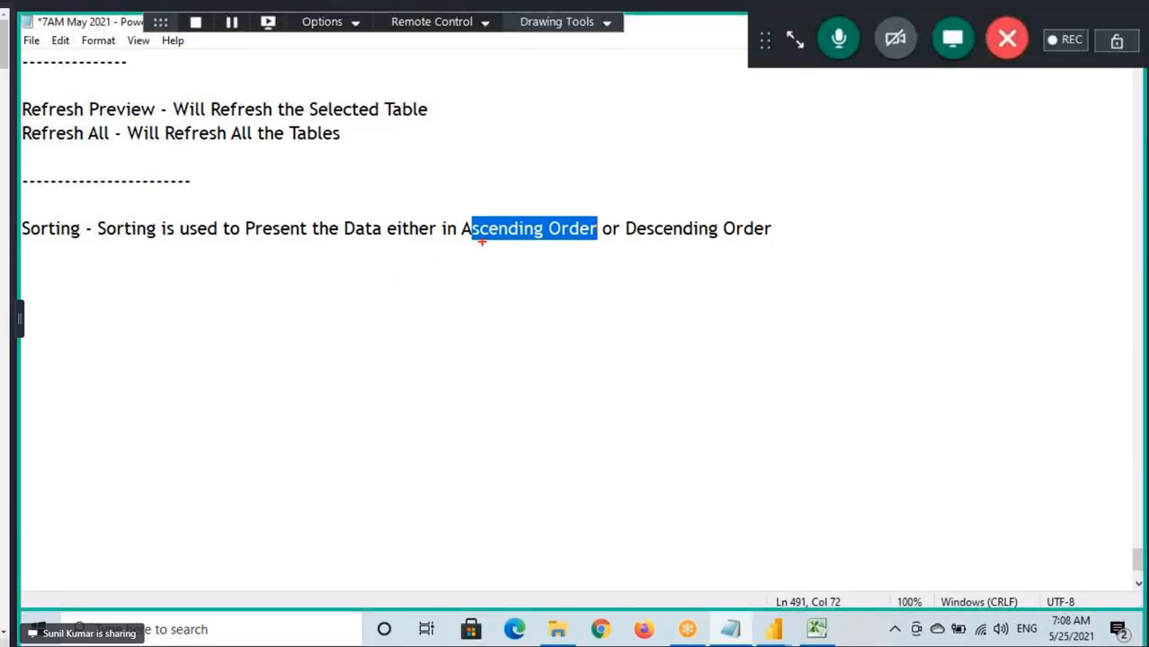
{"action": "left_click_drag", "start_coordinate": [482, 243], "coordinate": [566, 243]}
{"action": "left_click_drag", "start_coordinate": [413, 279], "coordinate": [387, 310]}
{"action": "mouse_move", "coordinate": [541, 276]}
{"action": "left_mouse_down"}
{"action": "mouse_move", "coordinate": [542, 322]}
{"action": "mouse_move", "coordinate": [529, 325]}
{"action": "left_mouse_up"}
{"action": "left_click_drag", "start_coordinate": [632, 243], "coordinate": [756, 250]}
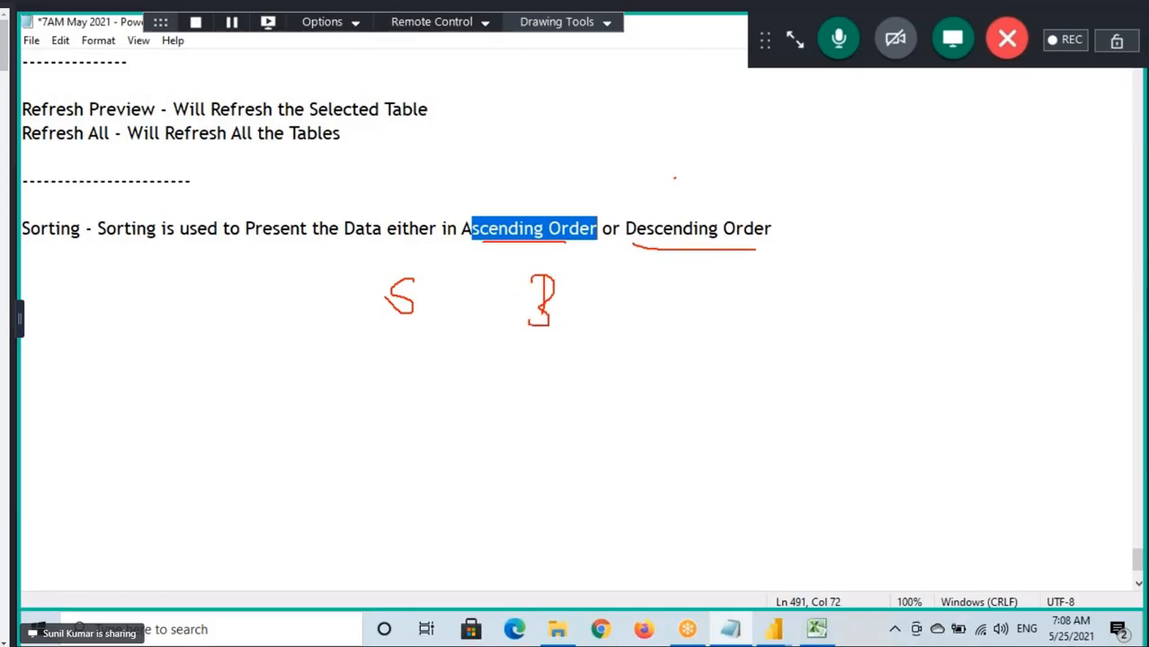
{"action": "left_click_drag", "start_coordinate": [675, 175], "coordinate": [678, 214]}
{"action": "mouse_move", "coordinate": [667, 188]}
{"action": "left_mouse_down"}
{"action": "mouse_move", "coordinate": [676, 171]}
{"action": "mouse_move", "coordinate": [689, 185]}
{"action": "left_mouse_up"}
{"action": "mouse_move", "coordinate": [705, 169]}
{"action": "left_mouse_down"}
{"action": "mouse_move", "coordinate": [719, 192]}
{"action": "mouse_move", "coordinate": [806, 184]}
{"action": "mouse_move", "coordinate": [798, 204]}
{"action": "left_mouse_up"}
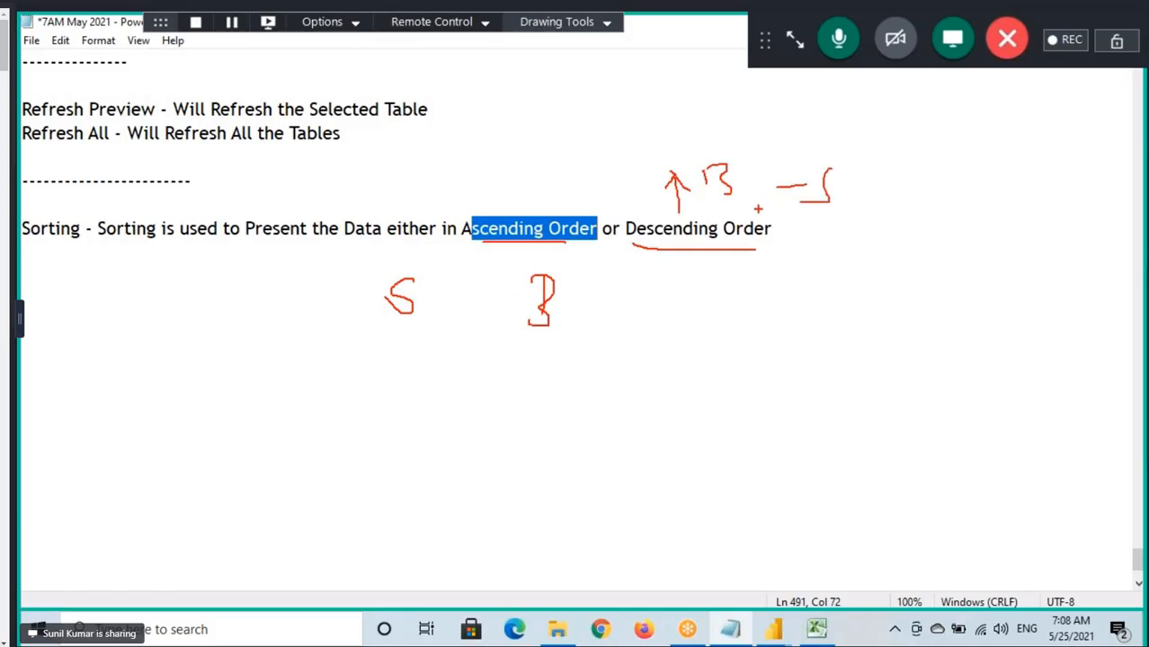
Switch from the Notepad notes to the Power Query Editor window.
{"action": "mouse_move", "coordinate": [774, 629]}
{"action": "left_click", "coordinate": [833, 569]}
{"action": "left_click", "coordinate": [93, 104]}
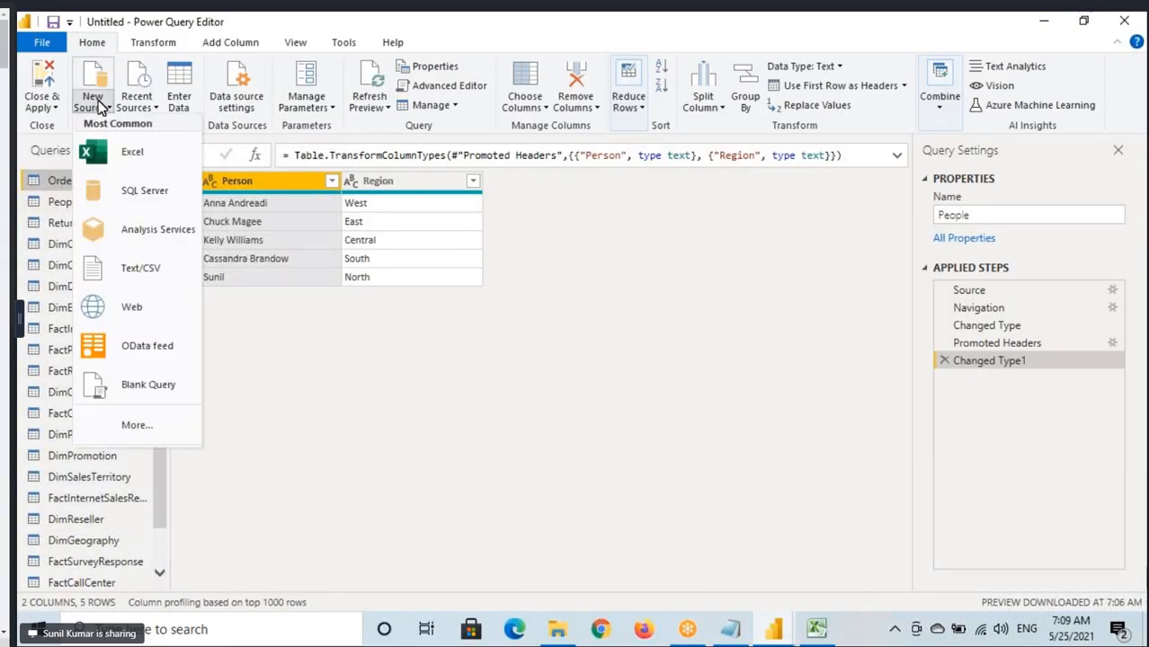
{"action": "left_click", "coordinate": [128, 150]}
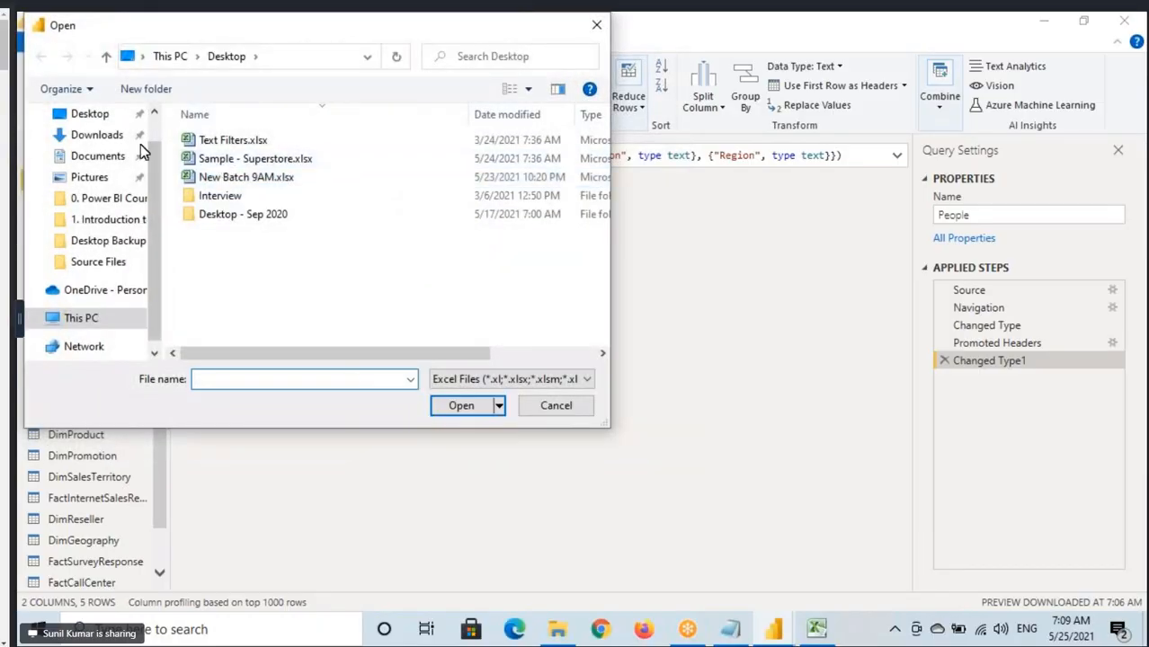
{"action": "left_click", "coordinate": [551, 410]}
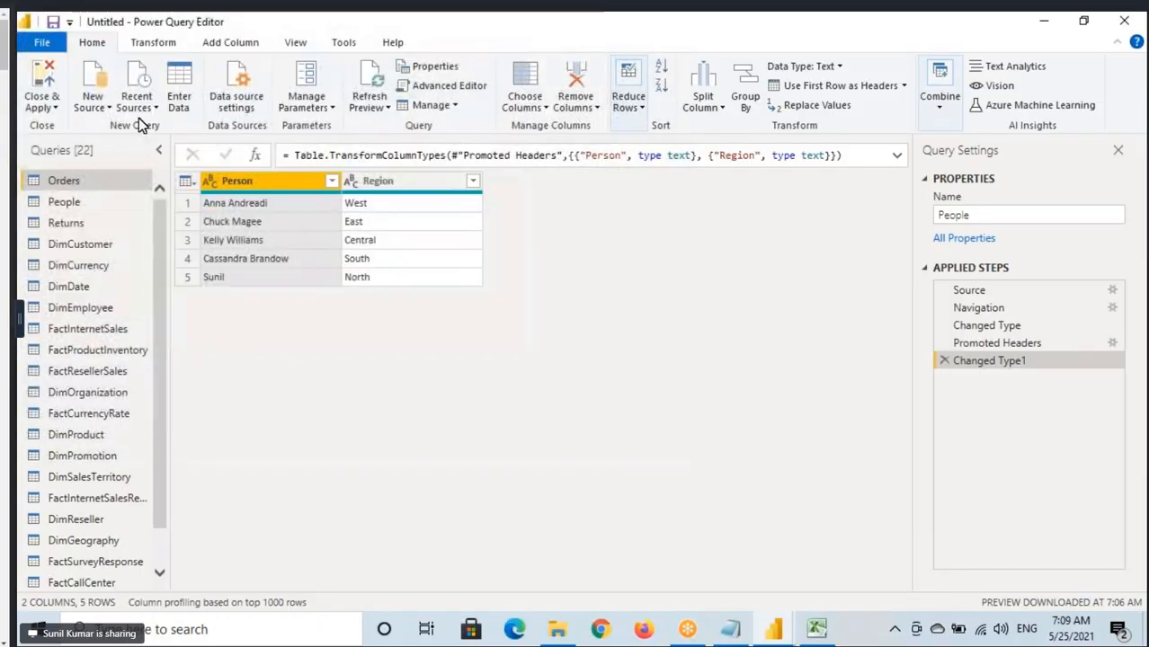
Load the Emp, Dept and Manager sheets as new queries from the recently used EmpDept.xlsx source.
{"action": "left_click", "coordinate": [138, 107]}
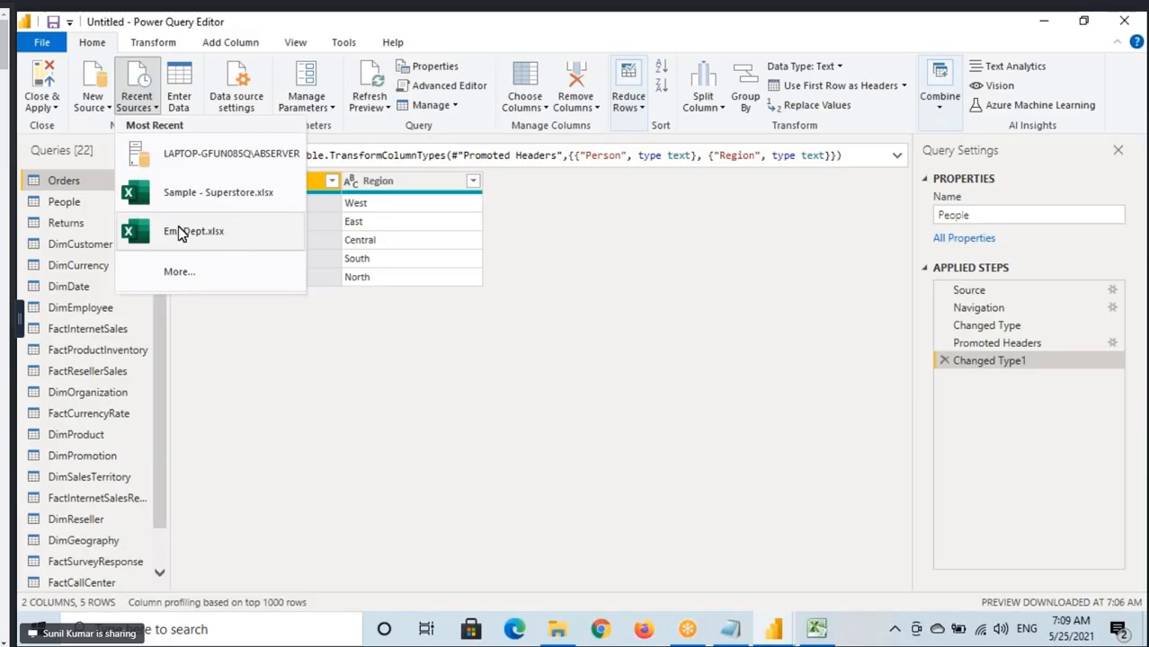
{"action": "left_click", "coordinate": [180, 232]}
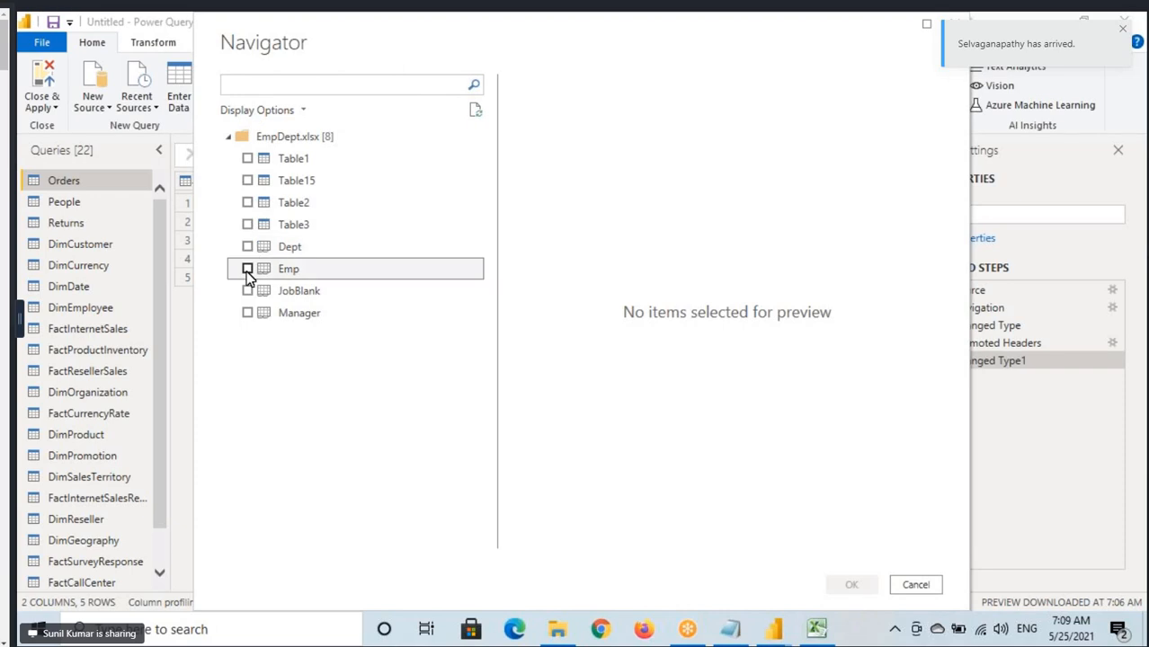
{"action": "left_click", "coordinate": [248, 269]}
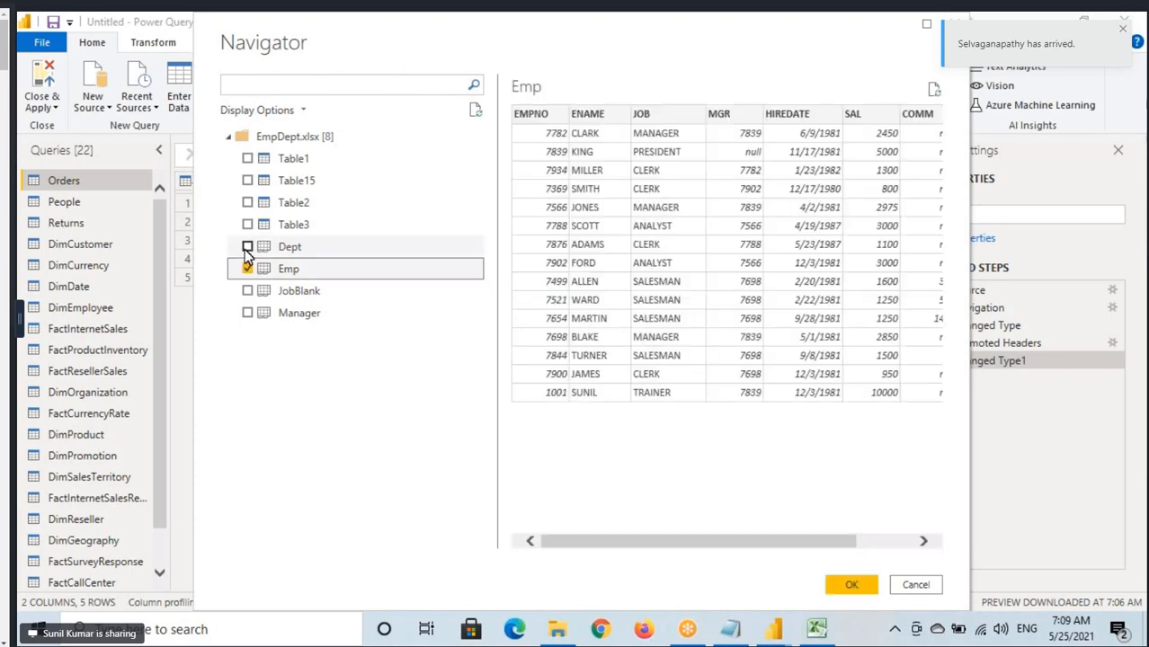
{"action": "left_click", "coordinate": [247, 250]}
{"action": "left_click", "coordinate": [248, 313]}
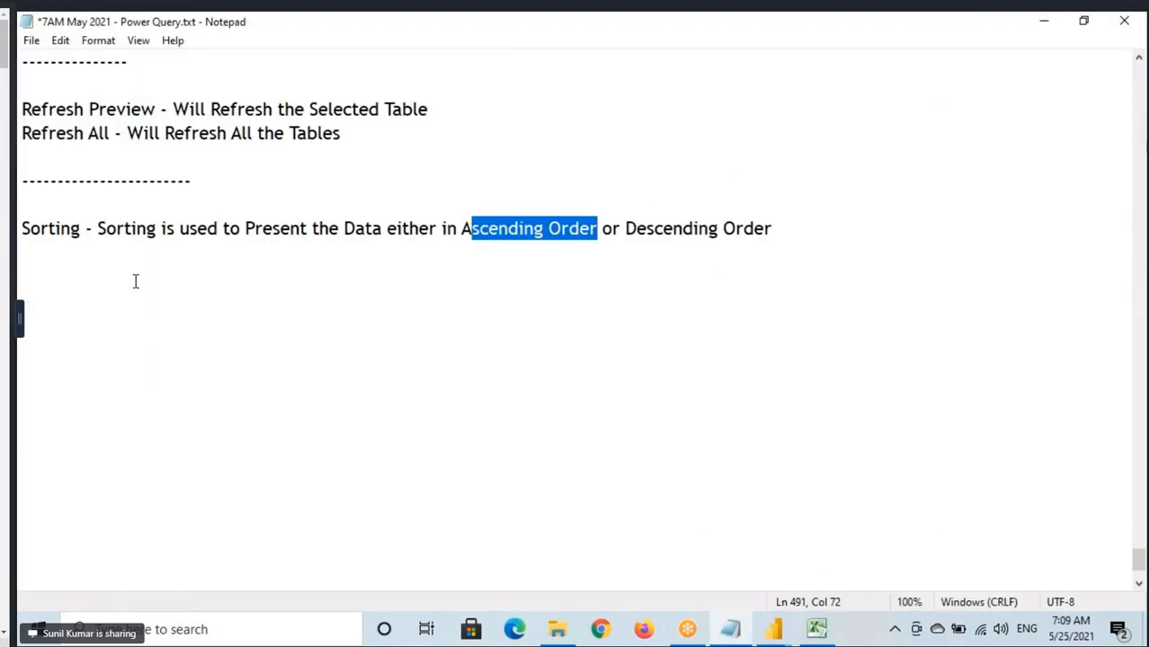
{"action": "key", "text": "alt+Tab"}
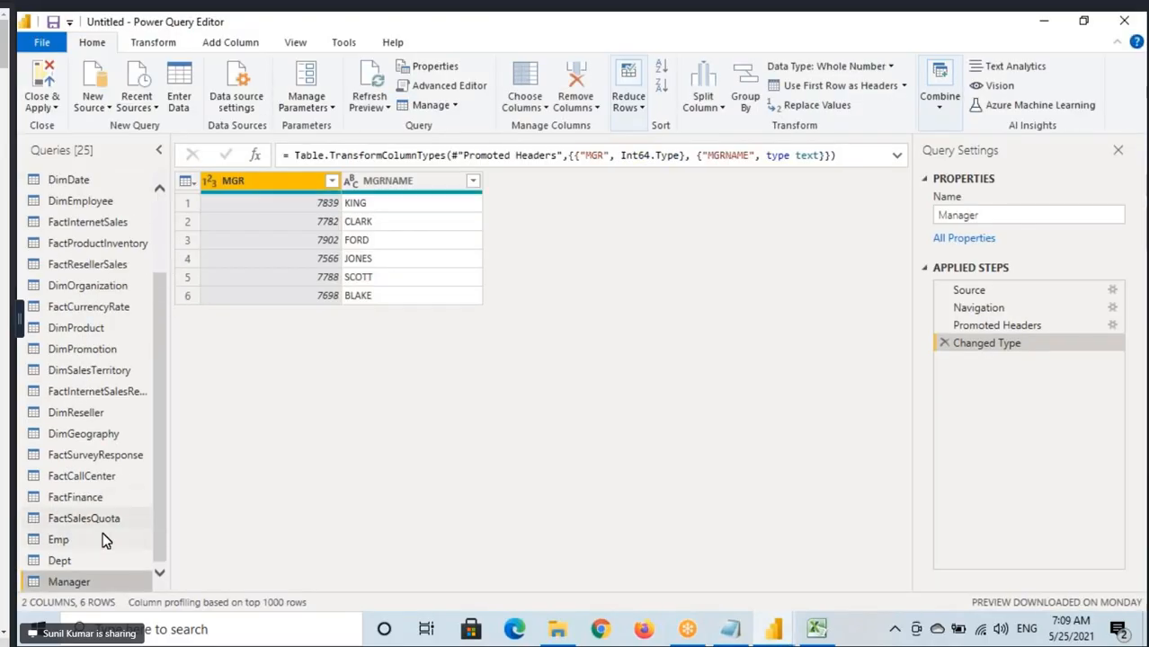
Display the Emp query and look over its columns and first rows.
{"action": "left_click", "coordinate": [102, 540]}
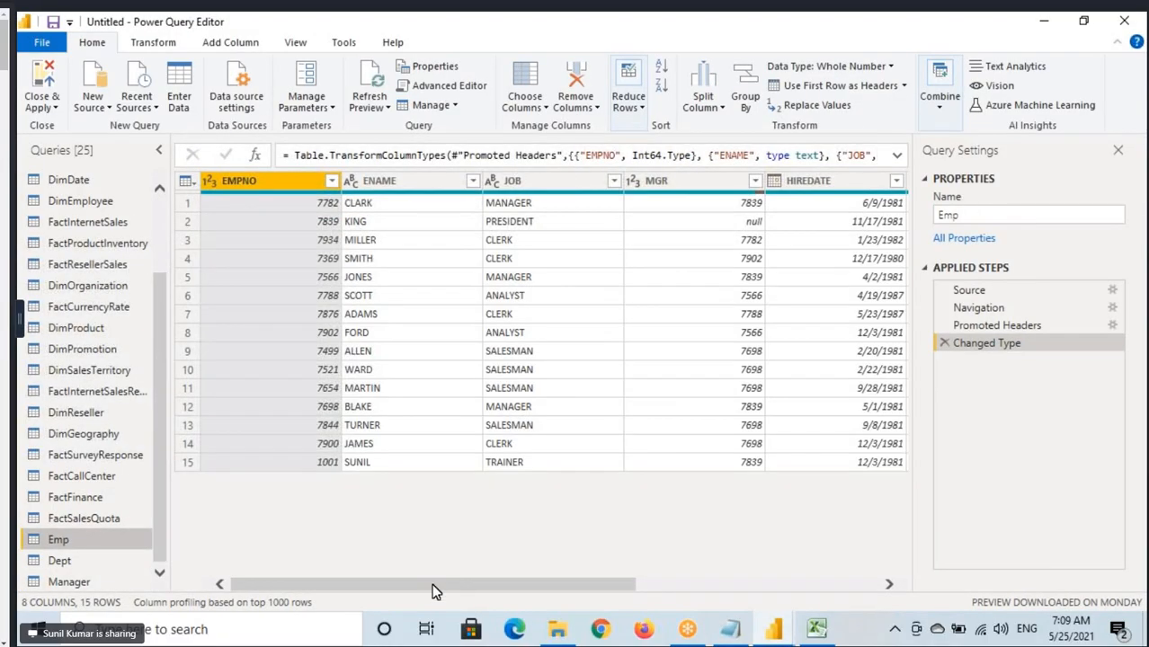
{"action": "left_click_drag", "start_coordinate": [510, 600], "coordinate": [333, 597]}
{"action": "left_click_drag", "start_coordinate": [196, 203], "coordinate": [279, 209]}
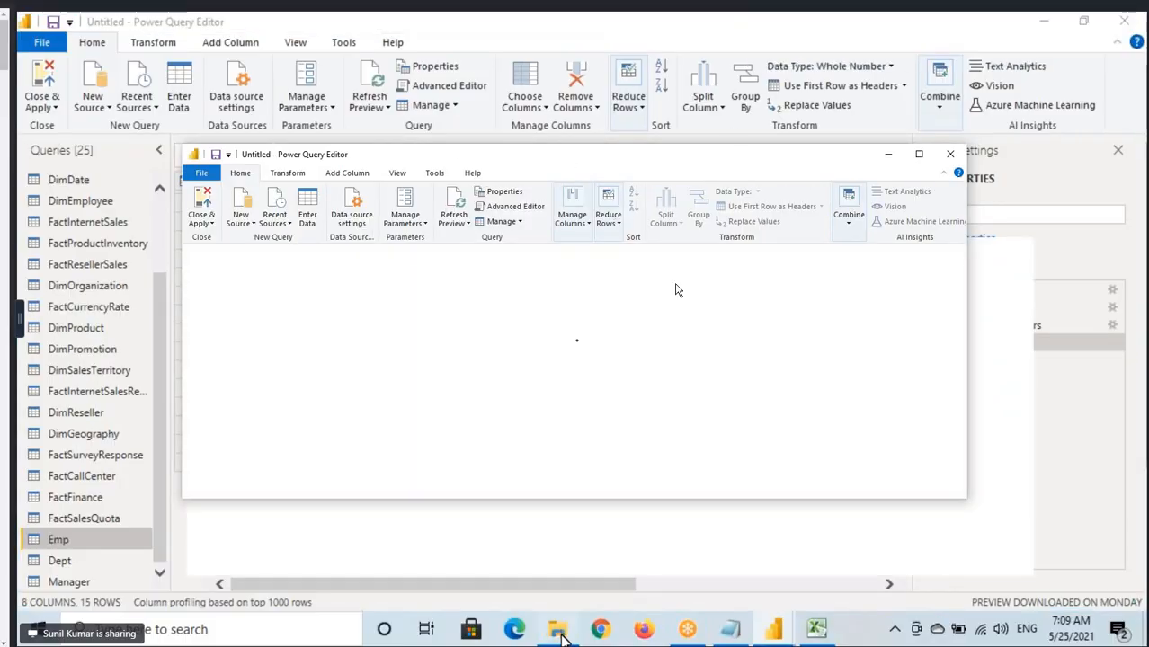
Bring up the Emp sheet of EmpDept.xlsx in Excel and compare its first ENAME record with the Emp query in Power Query Editor.
{"action": "left_click", "coordinate": [558, 629]}
{"action": "left_click", "coordinate": [88, 203]}
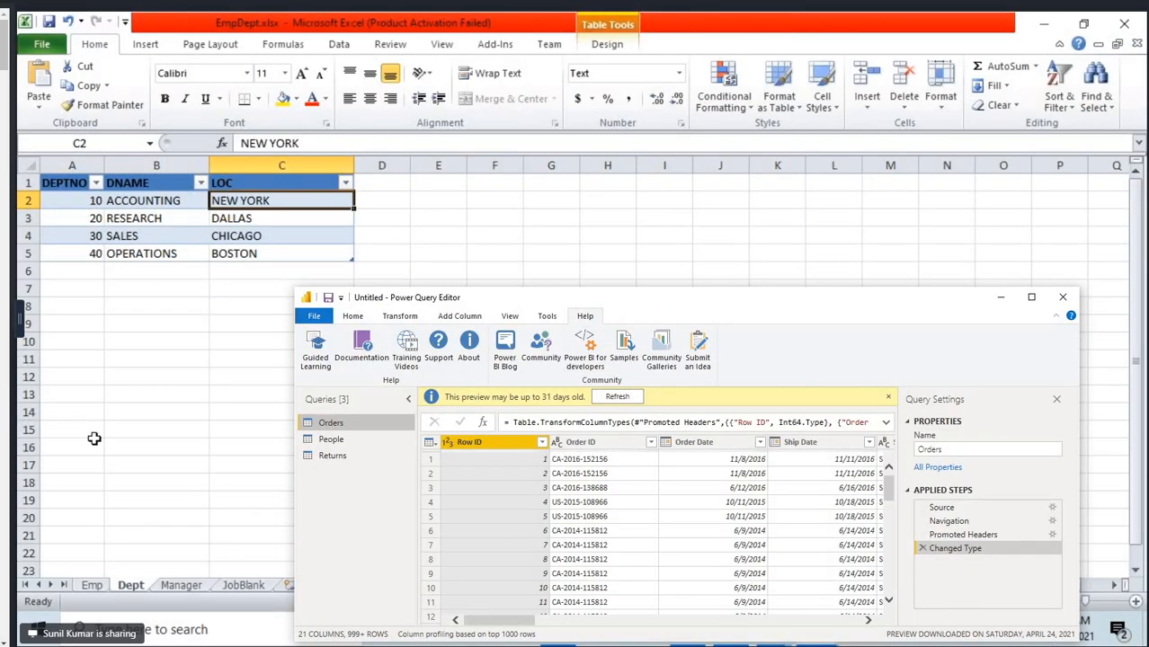
{"action": "left_click", "coordinate": [91, 585]}
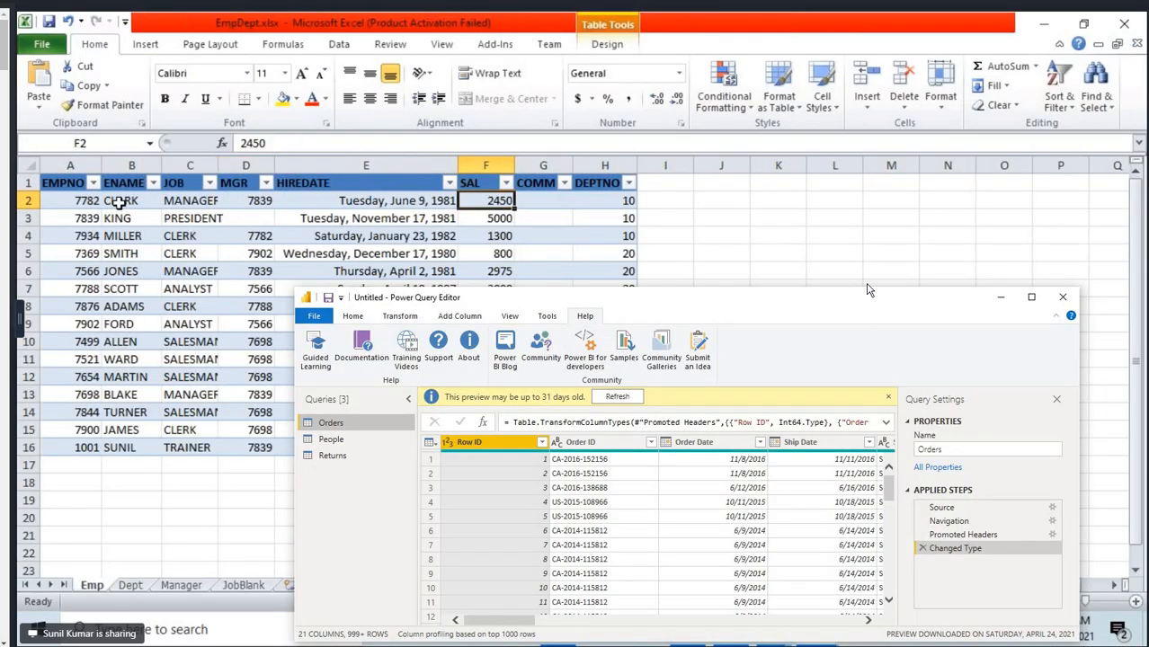
{"action": "left_click", "coordinate": [112, 201]}
{"action": "left_click", "coordinate": [772, 629]}
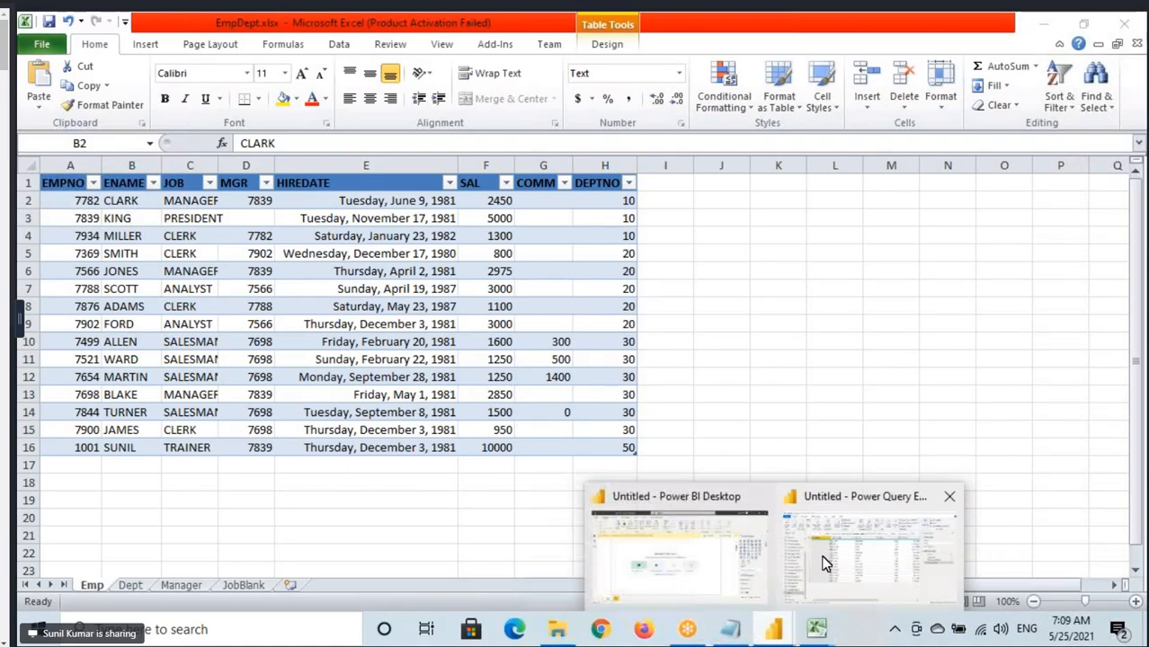
{"action": "left_click", "coordinate": [823, 553]}
{"action": "left_click", "coordinate": [370, 204]}
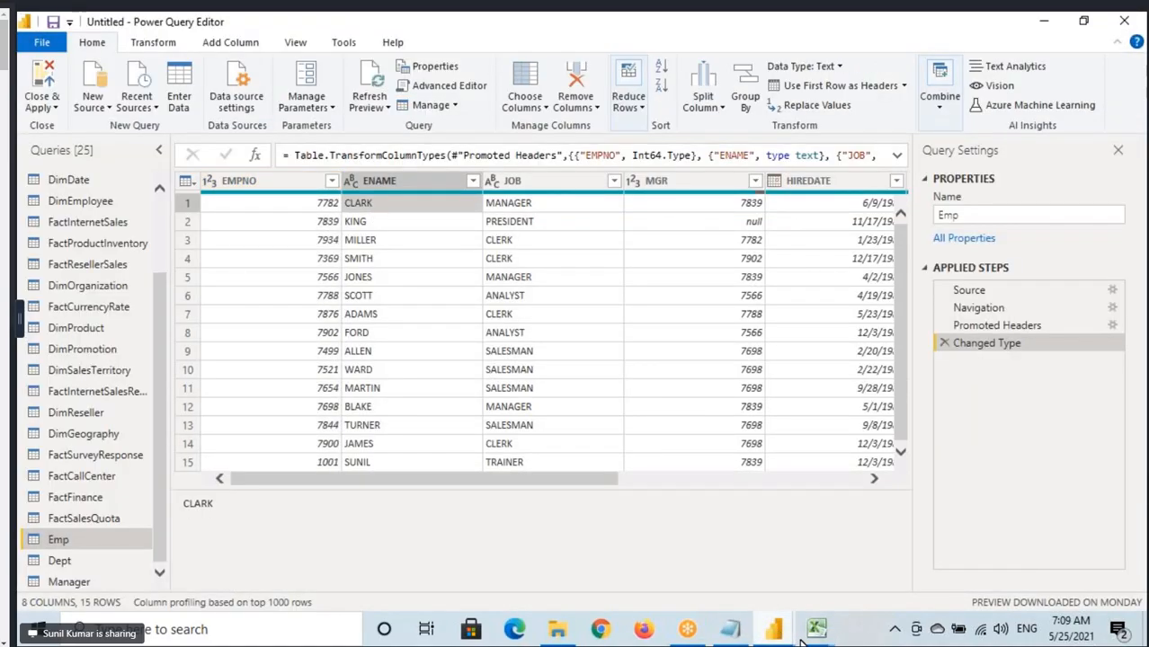
Compare the last ENAME record on the Excel Emp sheet with the same row of the Emp query in Power Query Editor.
{"action": "mouse_move", "coordinate": [816, 629]}
{"action": "left_click", "coordinate": [862, 565]}
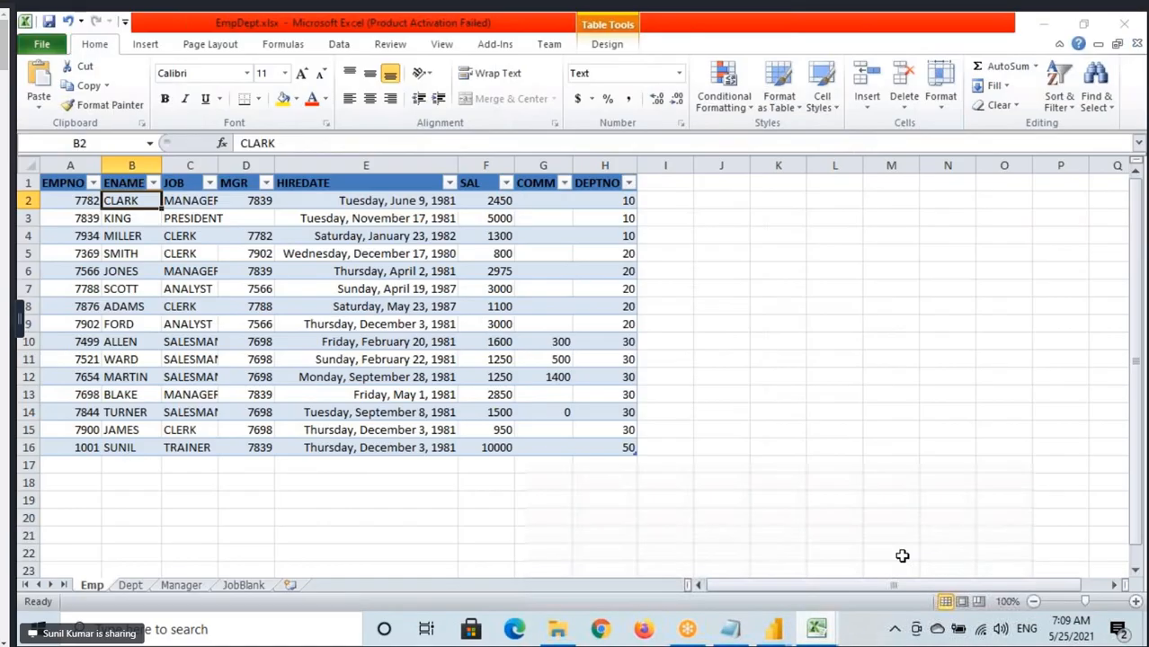
{"action": "left_click", "coordinate": [127, 447]}
{"action": "mouse_move", "coordinate": [775, 634]}
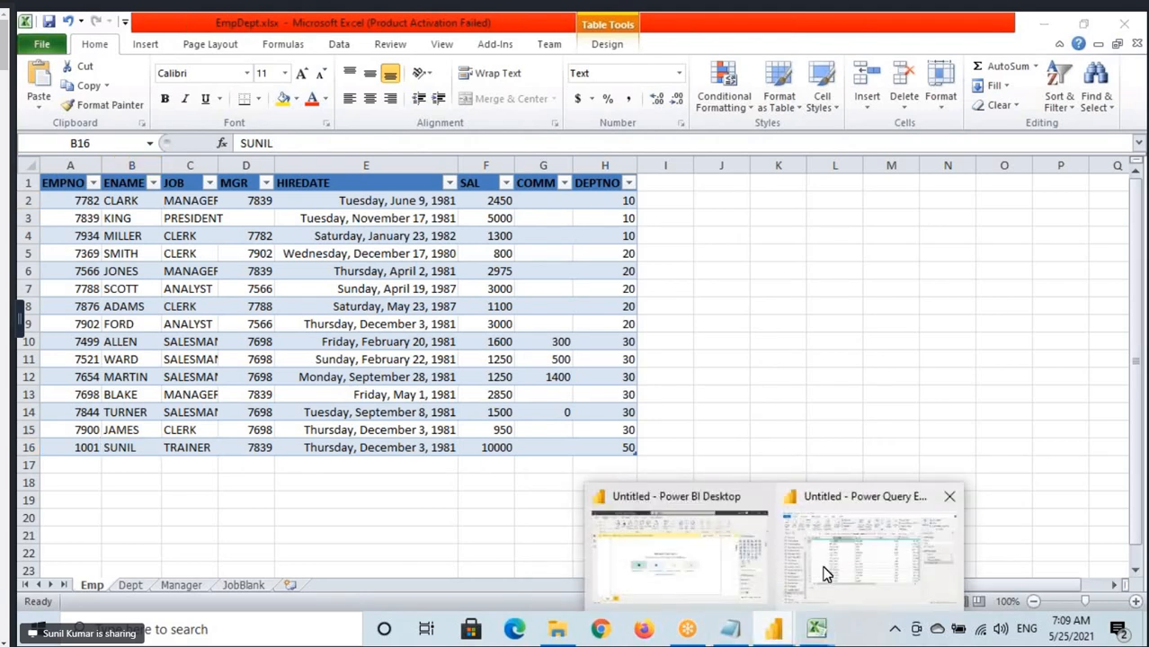
{"action": "left_click", "coordinate": [826, 569]}
{"action": "left_click", "coordinate": [360, 462]}
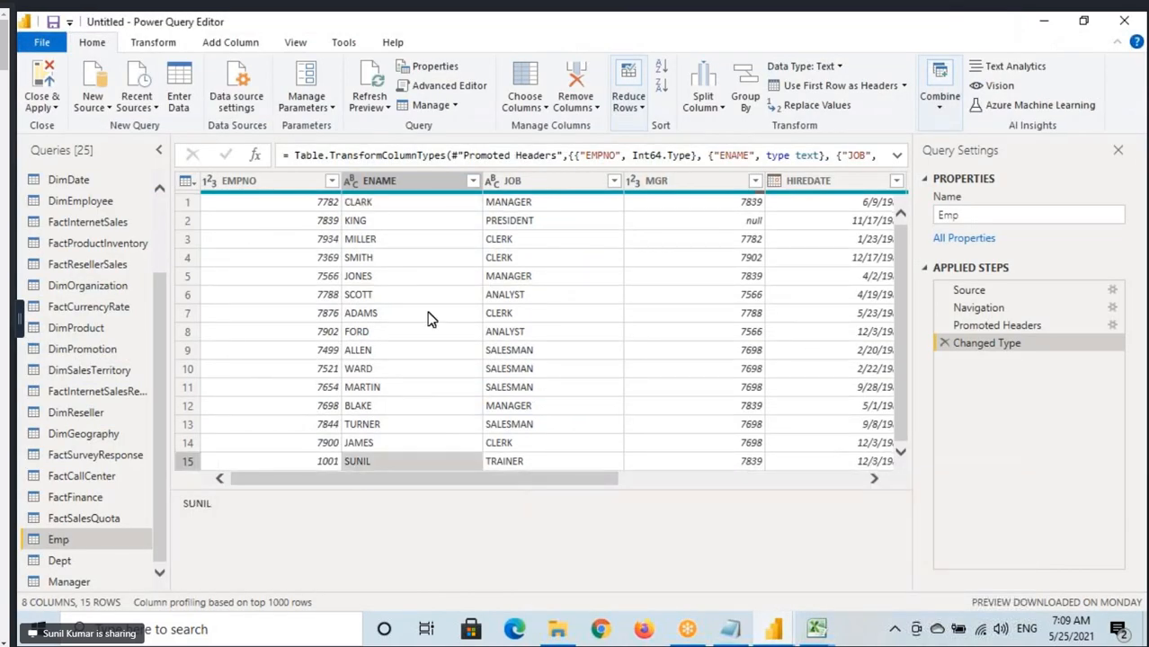
Examine the ENAME and SAL columns of the Emp query, and point out the employee name in the last row.
{"action": "left_click", "coordinate": [391, 186]}
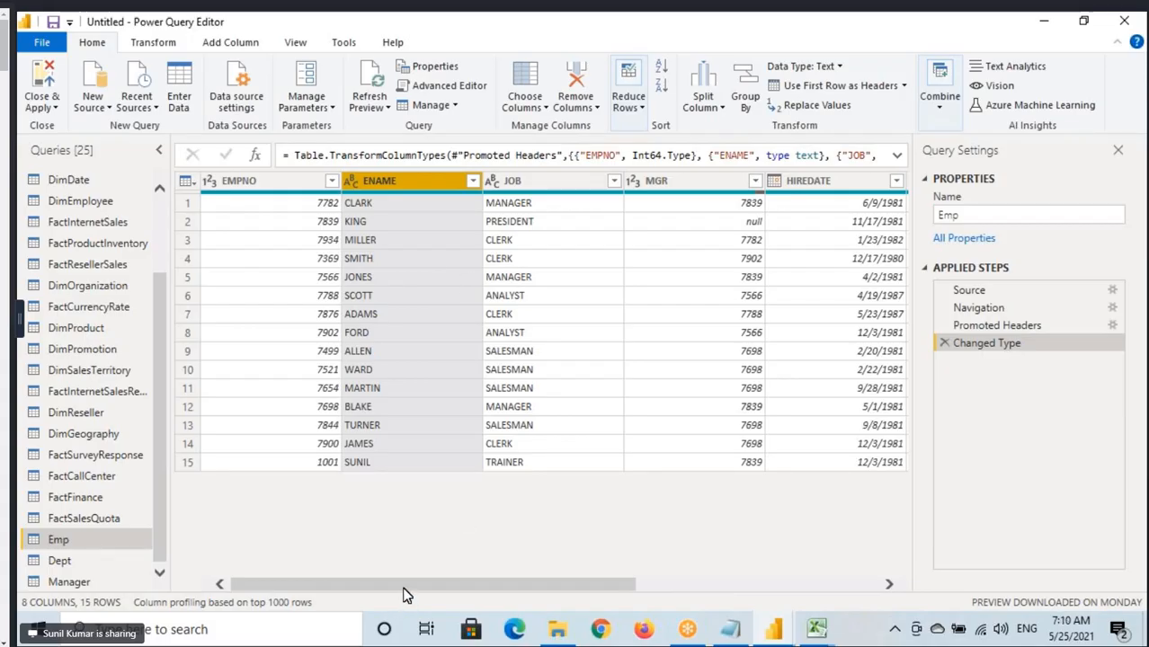
{"action": "left_click_drag", "start_coordinate": [404, 590], "coordinate": [621, 592]}
{"action": "left_click", "coordinate": [621, 241]}
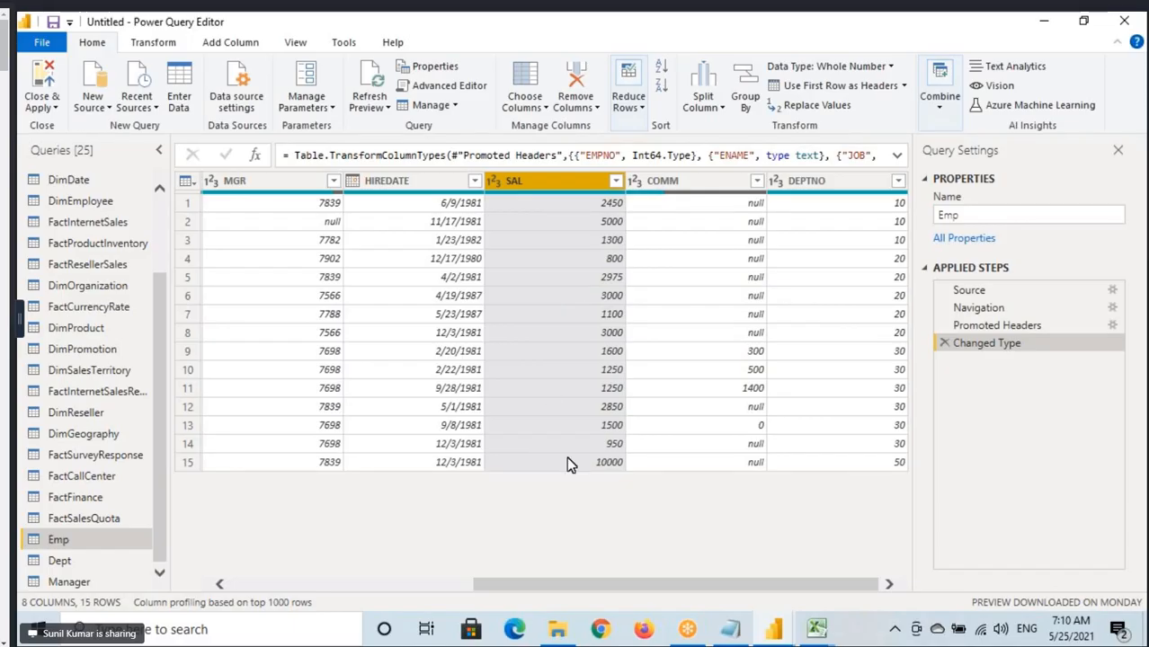
{"action": "left_click_drag", "start_coordinate": [550, 592], "coordinate": [205, 576]}
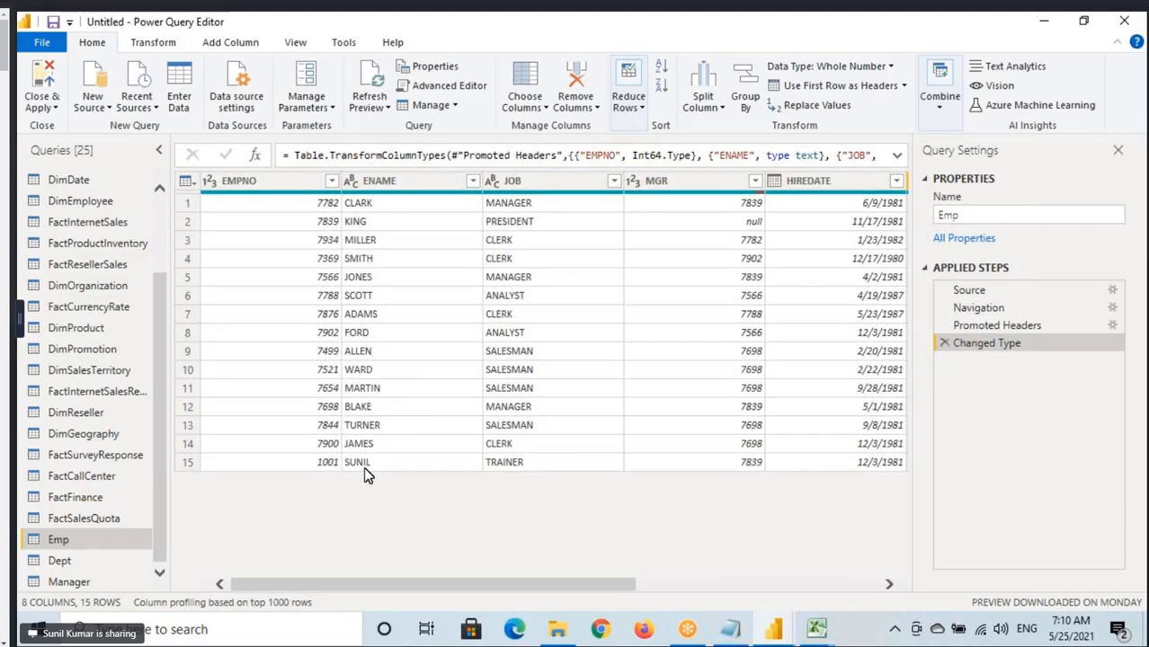
{"action": "left_click_drag", "start_coordinate": [339, 456], "coordinate": [385, 475]}
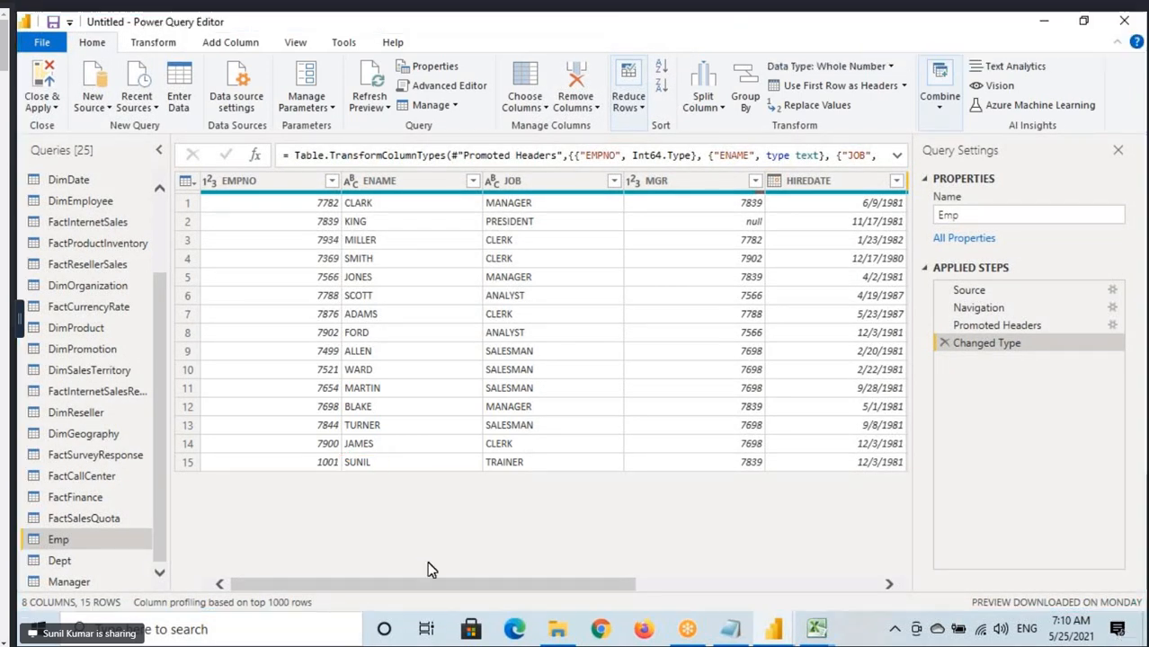
Examine the SAL column of the Emp query and point out its heading and the salary in the last row.
{"action": "mouse_move", "coordinate": [385, 585]}
{"action": "left_mouse_down"}
{"action": "mouse_move", "coordinate": [616, 597]}
{"action": "mouse_move", "coordinate": [418, 589]}
{"action": "left_mouse_up"}
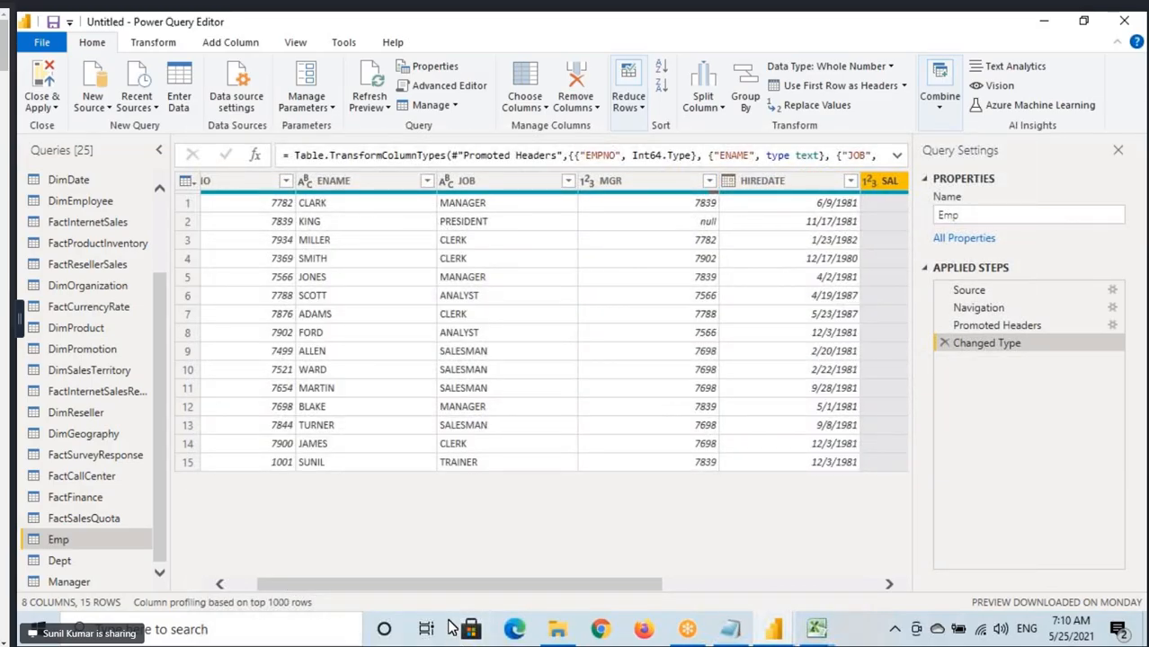
{"action": "left_click_drag", "start_coordinate": [454, 593], "coordinate": [608, 595]}
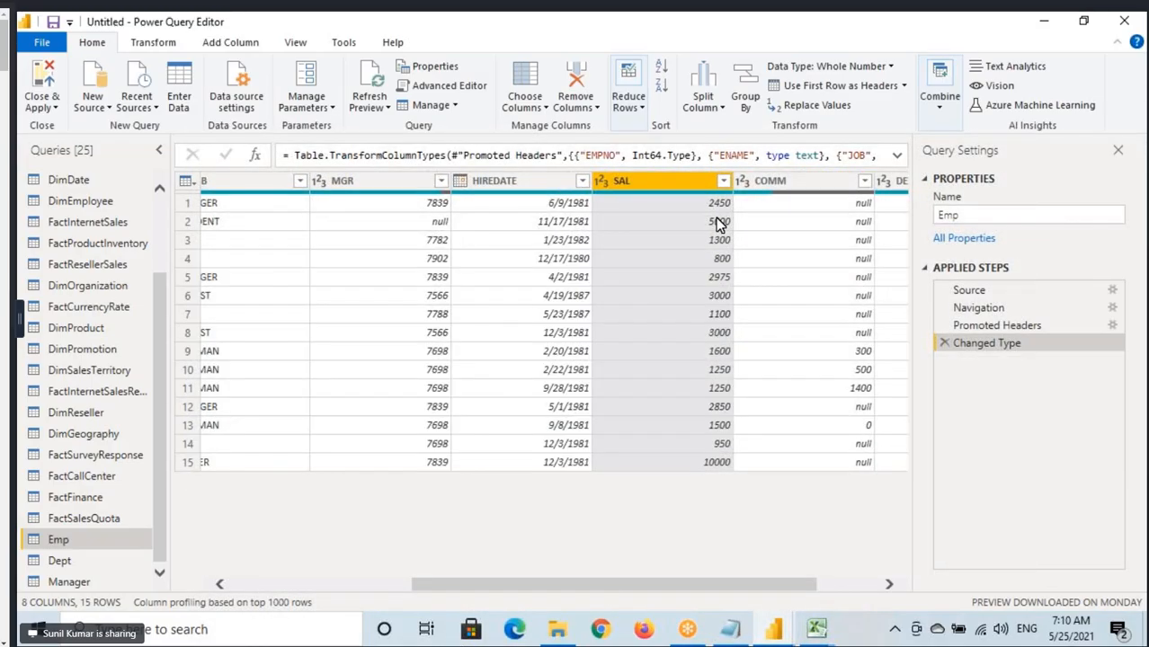
{"action": "key", "text": "ctrl+2"}
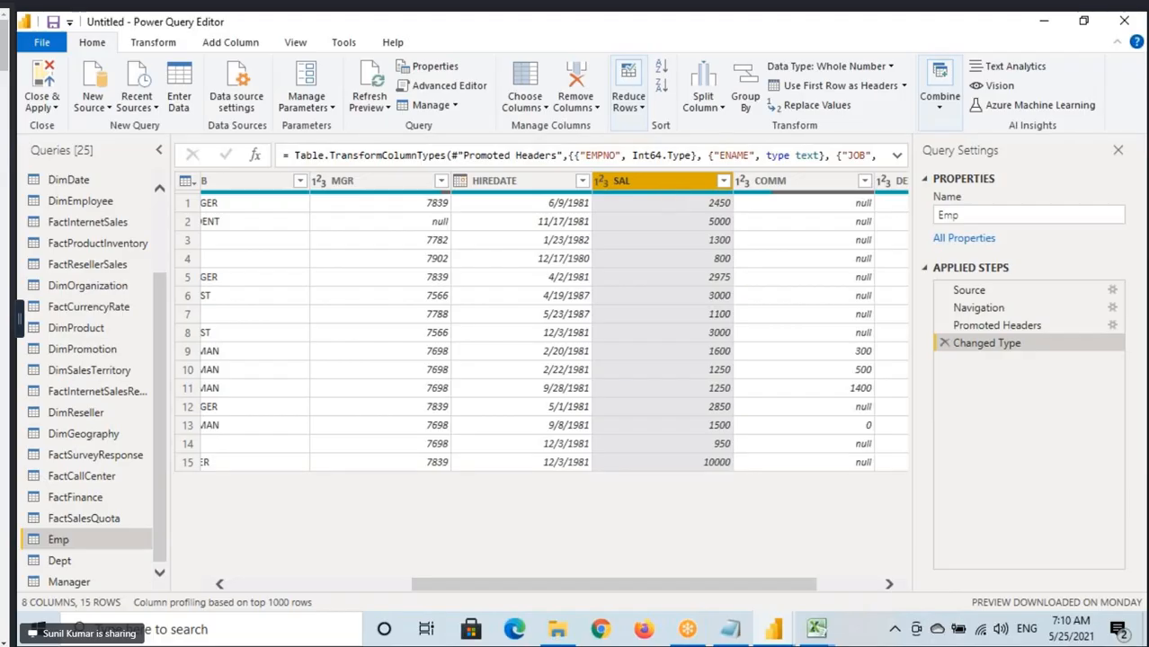
{"action": "left_click_drag", "start_coordinate": [603, 169], "coordinate": [686, 198]}
{"action": "left_click_drag", "start_coordinate": [699, 478], "coordinate": [764, 467]}
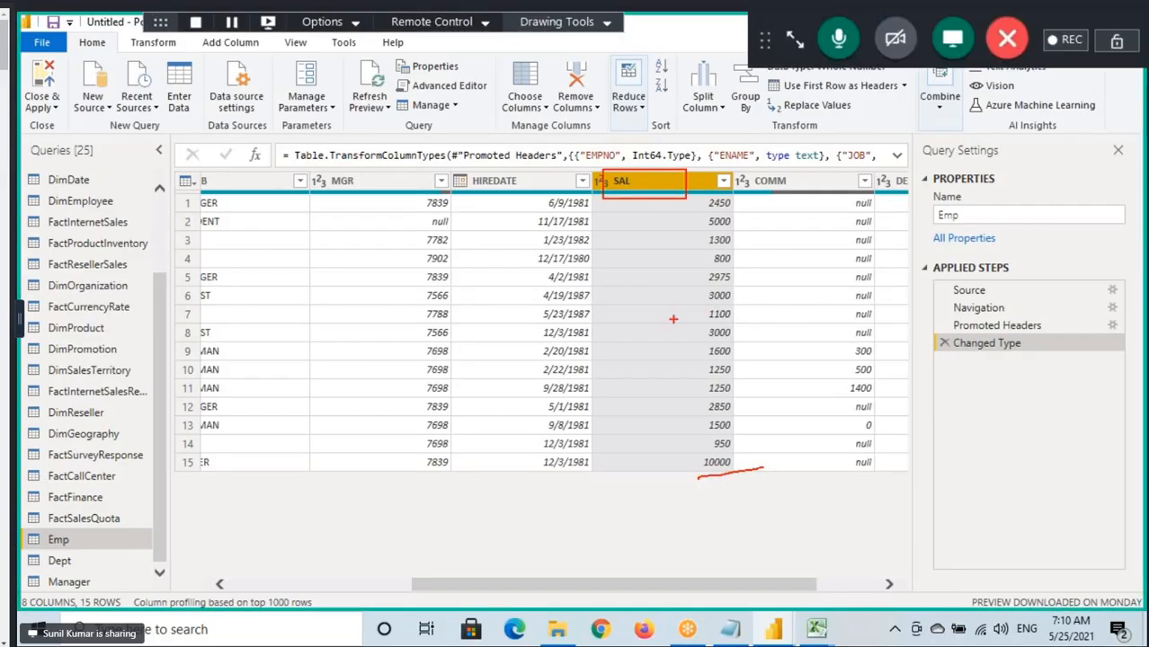
{"action": "key", "text": "Escape"}
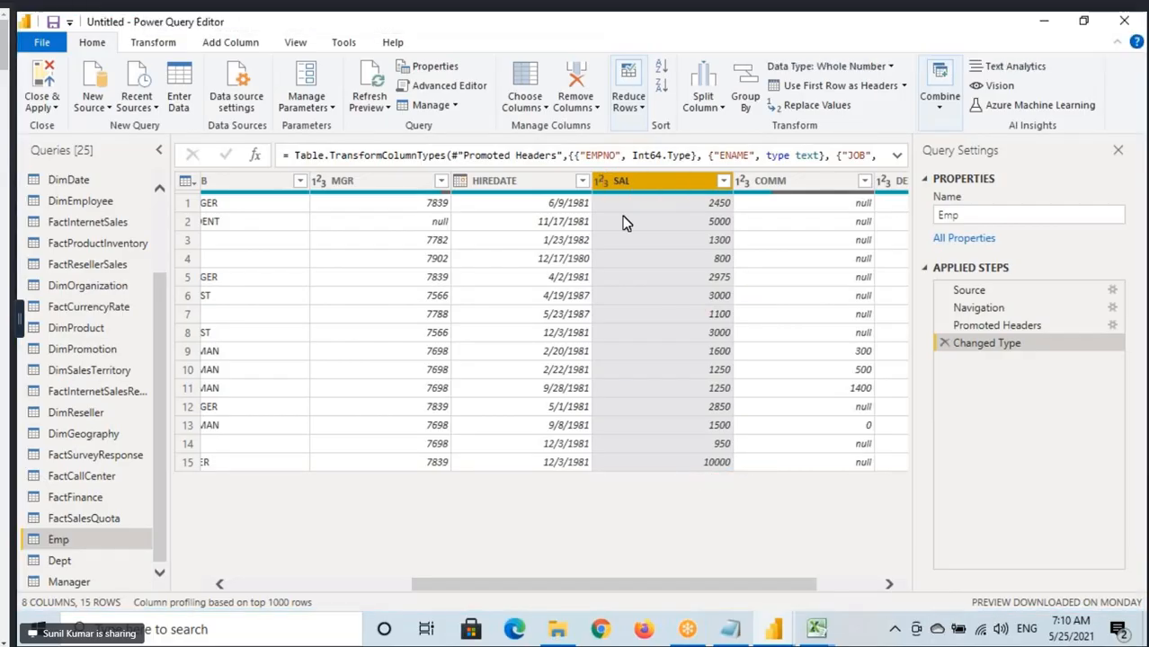
Sort the Emp query by SAL in descending order and review the resulting order of ENAME and SAL.
{"action": "left_click", "coordinate": [667, 93]}
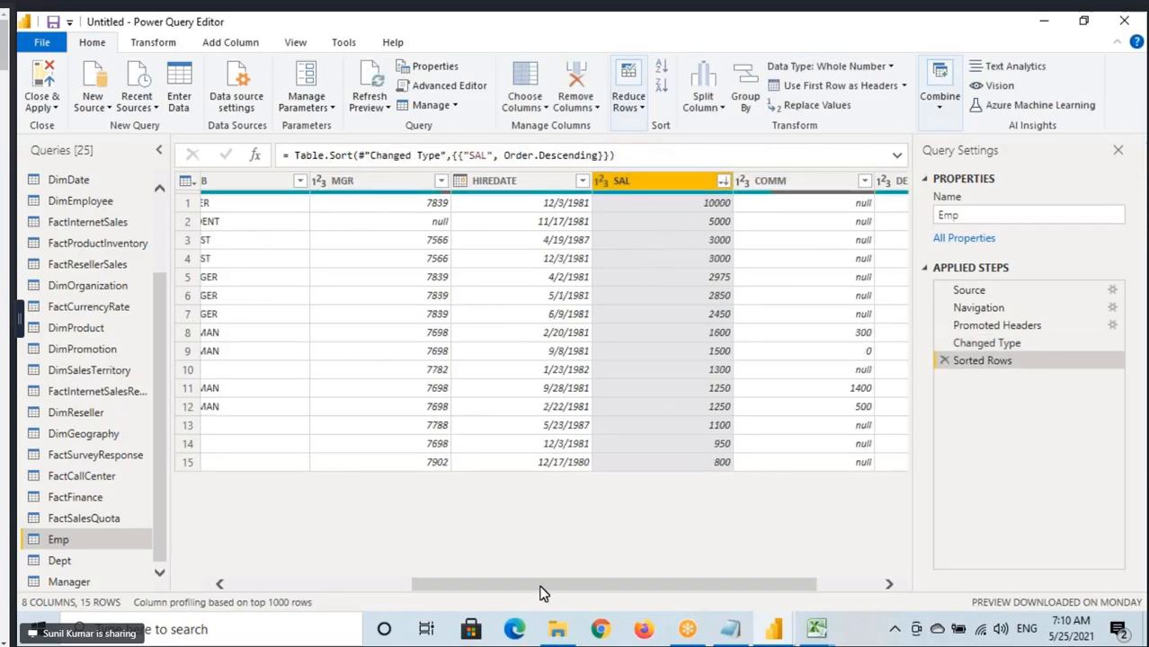
{"action": "left_click_drag", "start_coordinate": [542, 594], "coordinate": [362, 589]}
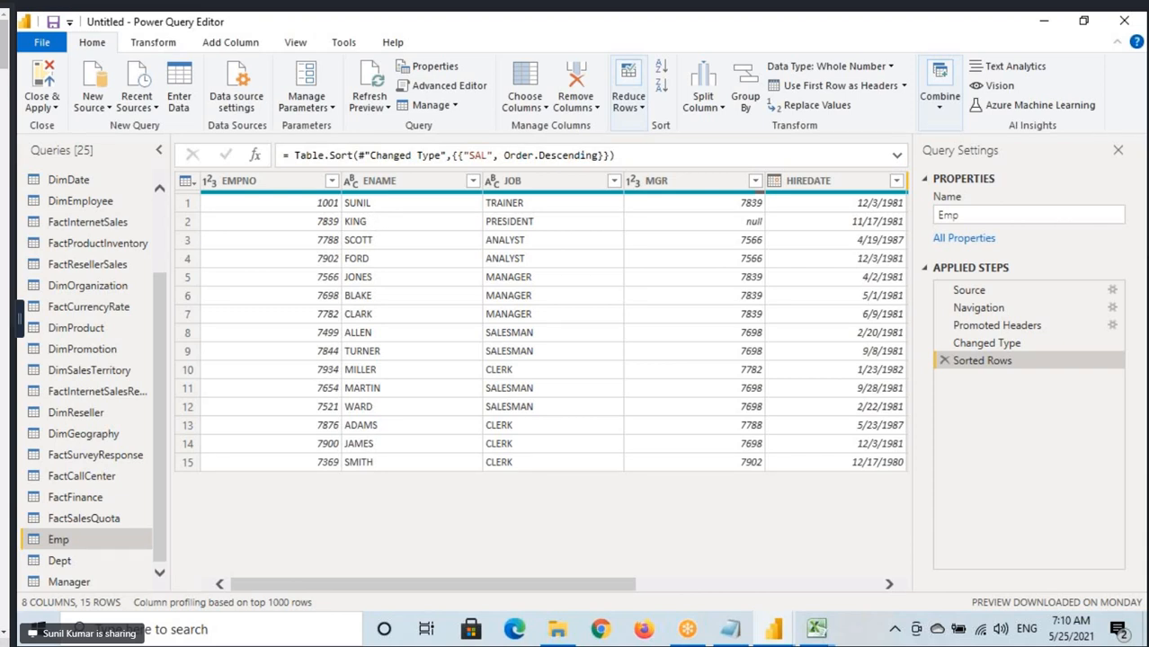
{"action": "mouse_move", "coordinate": [357, 205]}
{"action": "left_mouse_down"}
{"action": "mouse_move", "coordinate": [335, 487]}
{"action": "mouse_move", "coordinate": [347, 483]}
{"action": "left_mouse_up"}
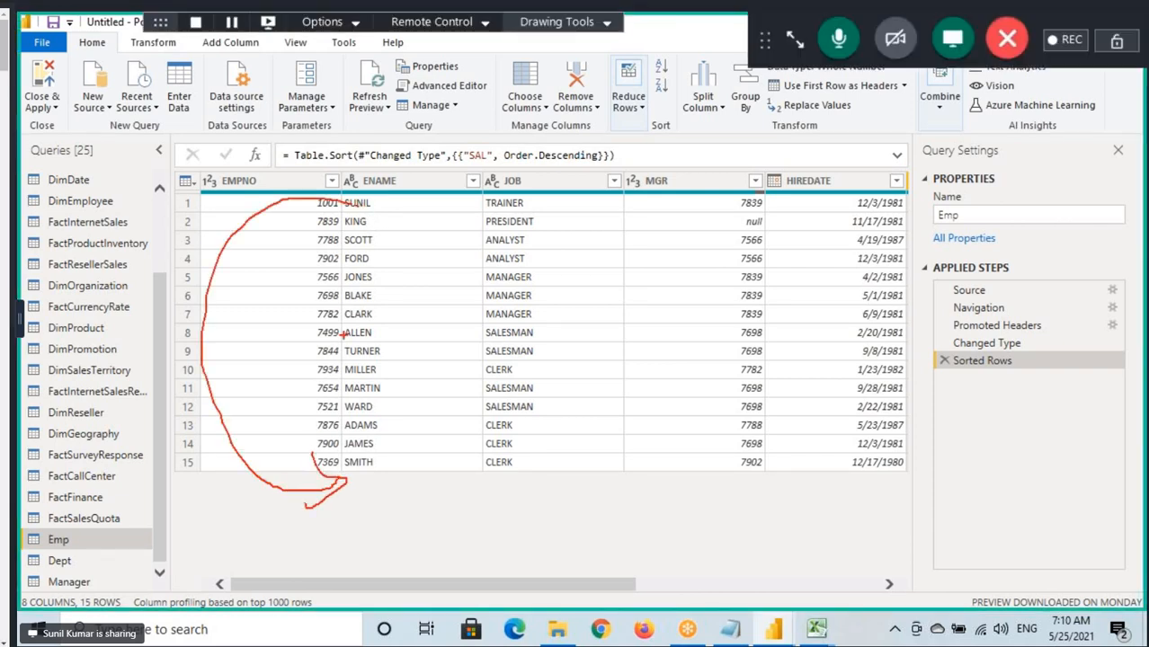
{"action": "left_click_drag", "start_coordinate": [335, 230], "coordinate": [374, 233]}
{"action": "left_click_drag", "start_coordinate": [502, 584], "coordinate": [695, 584]}
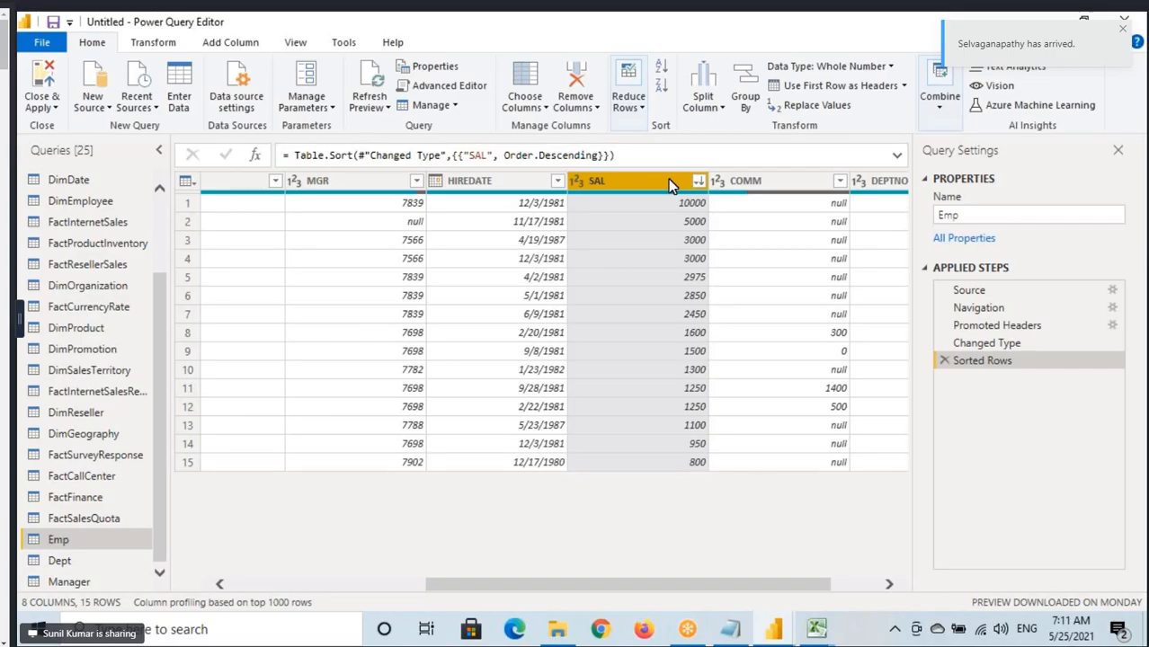
Remove the descending sort from the Emp query and sort by SAL in ascending order instead.
{"action": "left_click", "coordinate": [945, 361]}
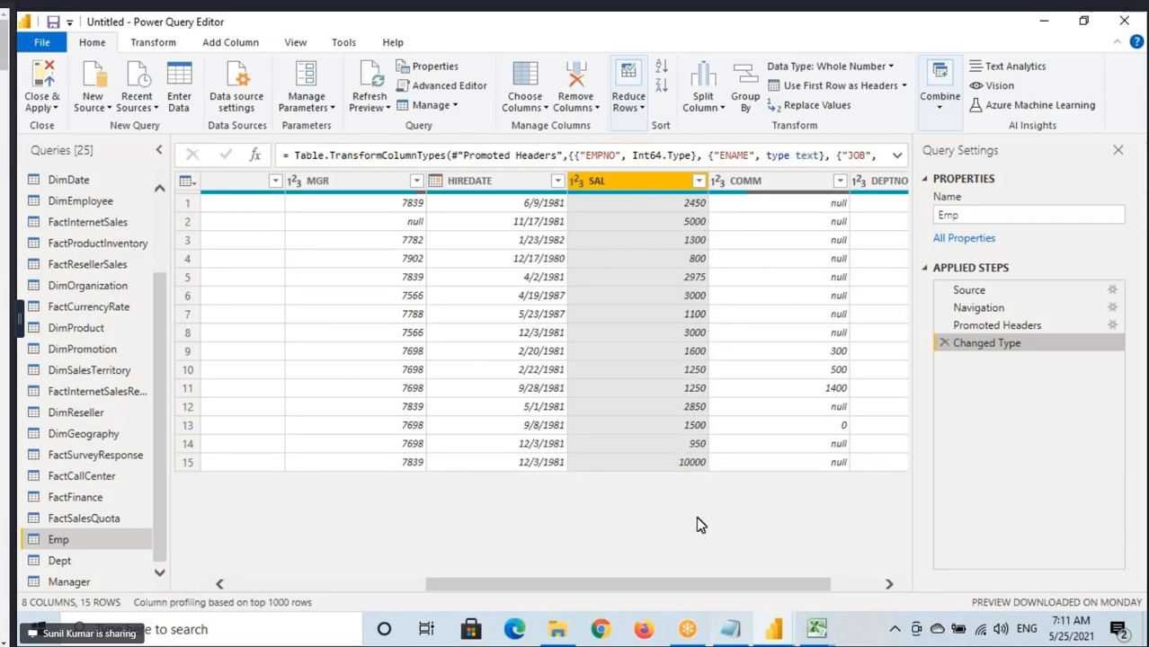
{"action": "left_click", "coordinate": [661, 67]}
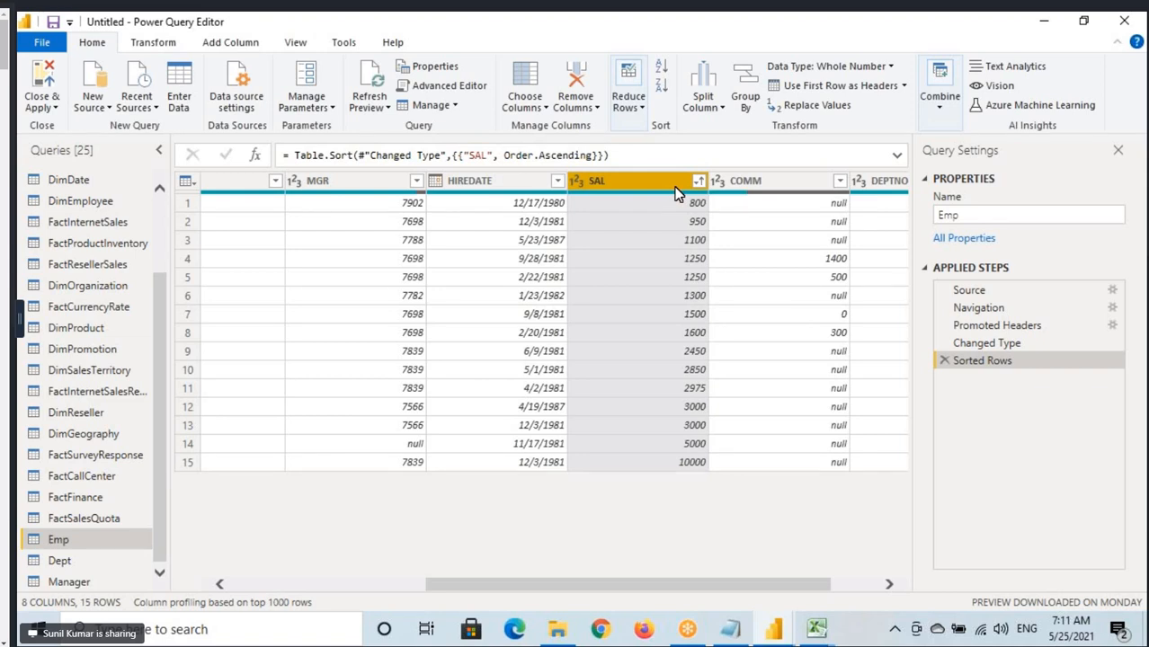
Replace the ascending SAL sort with a descending one, and remove that Sorted Rows step after reviewing the SAL column.
{"action": "left_click", "coordinate": [944, 361]}
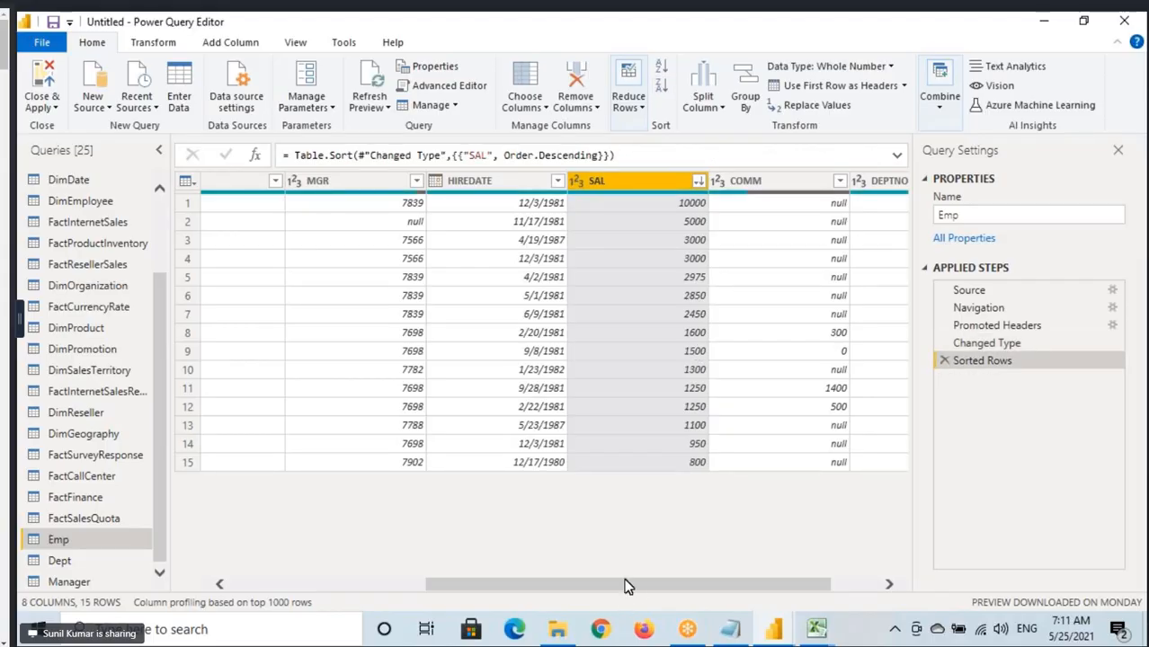
{"action": "scroll", "coordinate": [626, 585], "scroll_direction": "right", "scroll_amount": 2}
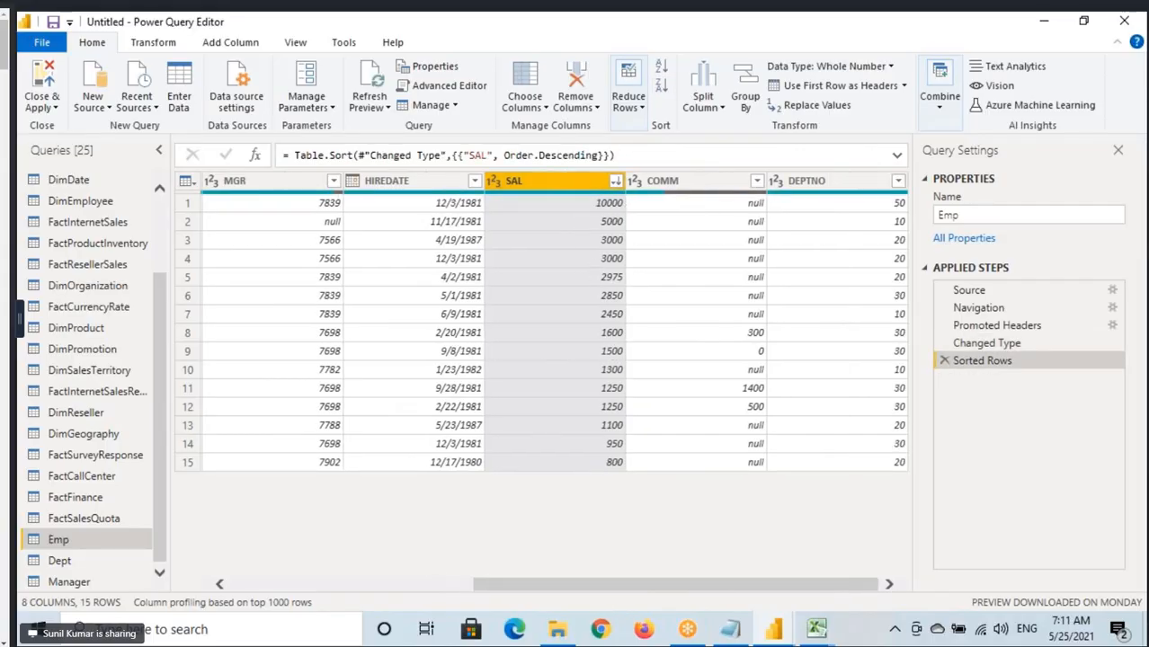
{"action": "key", "text": "ctrl+2"}
{"action": "left_click_drag", "start_coordinate": [485, 174], "coordinate": [640, 479]}
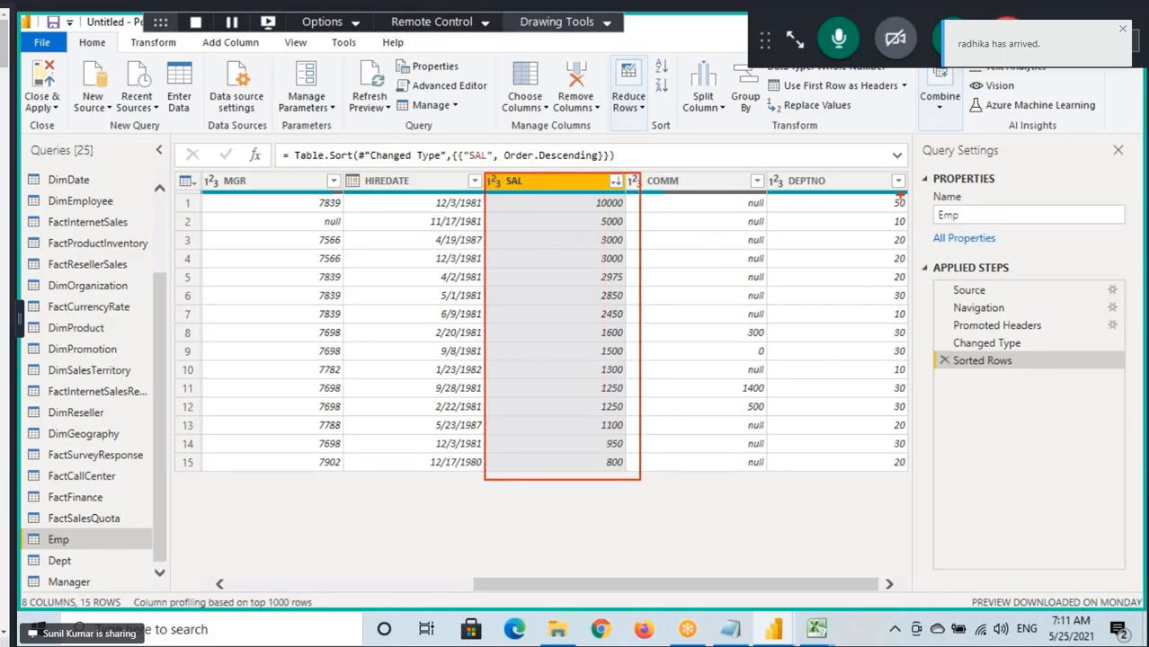
{"action": "key", "text": "Escape"}
{"action": "left_click", "coordinate": [944, 361]}
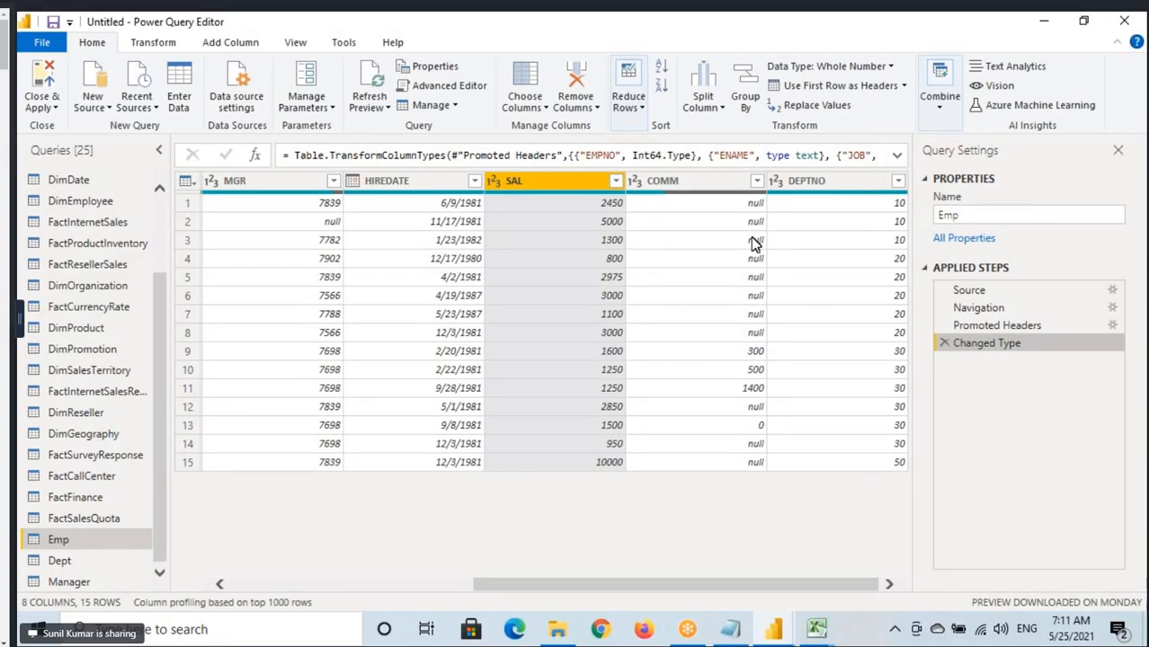
Mark the DEPTNO groups 10, 20, 30 and 50 and compare the matching SAL values within each department.
{"action": "key", "text": "ctrl+2"}
{"action": "mouse_move", "coordinate": [900, 196]}
{"action": "left_mouse_down"}
{"action": "mouse_move", "coordinate": [874, 248]}
{"action": "mouse_move", "coordinate": [881, 193]}
{"action": "left_mouse_up"}
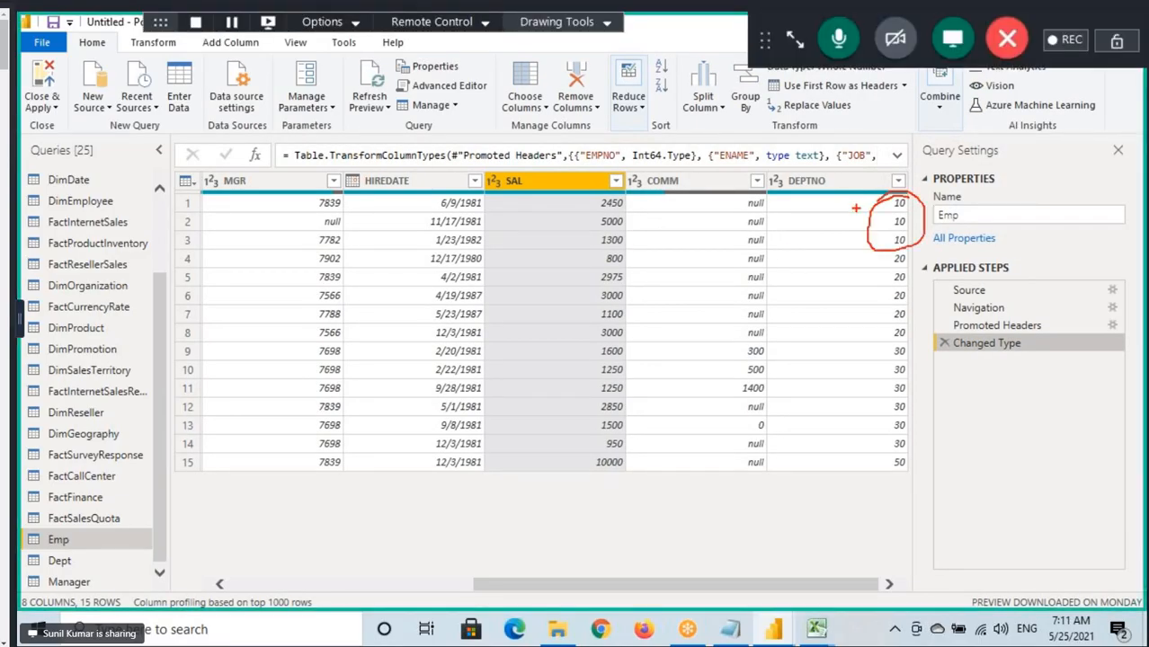
{"action": "left_click_drag", "start_coordinate": [595, 204], "coordinate": [646, 247]}
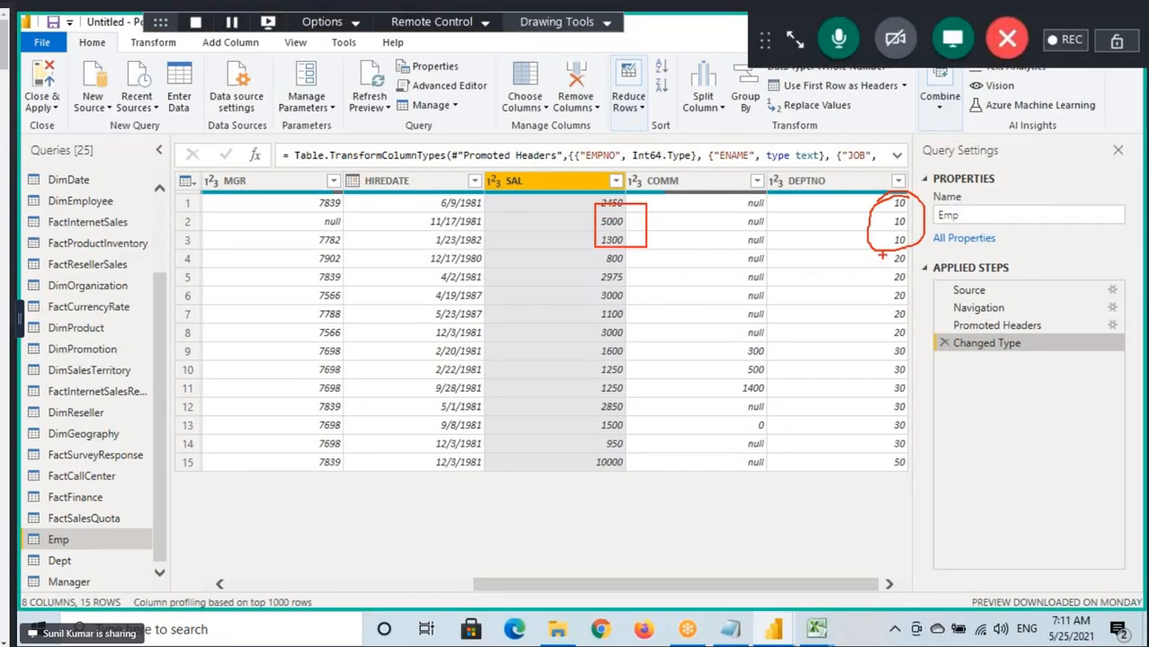
{"action": "left_click_drag", "start_coordinate": [886, 252], "coordinate": [920, 347]}
{"action": "mouse_move", "coordinate": [595, 252]}
{"action": "left_mouse_down"}
{"action": "mouse_move", "coordinate": [610, 325]}
{"action": "mouse_move", "coordinate": [633, 356]}
{"action": "left_mouse_up"}
{"action": "left_click_drag", "start_coordinate": [884, 344], "coordinate": [919, 451]}
{"action": "left_click_drag", "start_coordinate": [587, 342], "coordinate": [631, 451]}
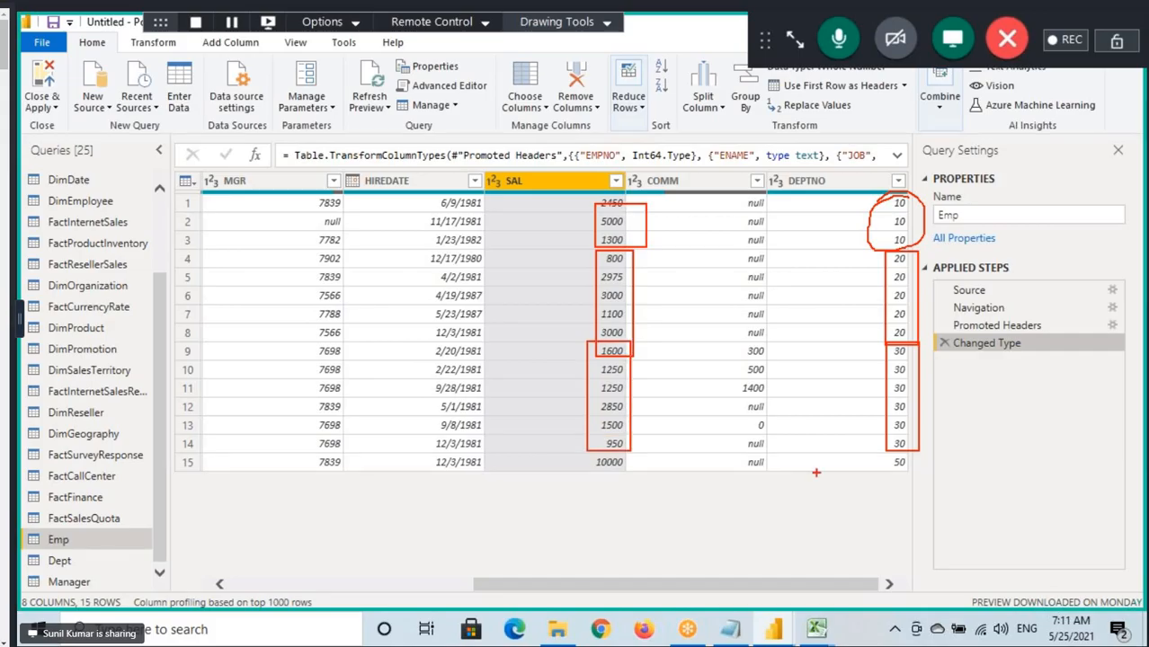
{"action": "left_click_drag", "start_coordinate": [886, 458], "coordinate": [933, 478]}
{"action": "left_click_drag", "start_coordinate": [603, 478], "coordinate": [648, 478]}
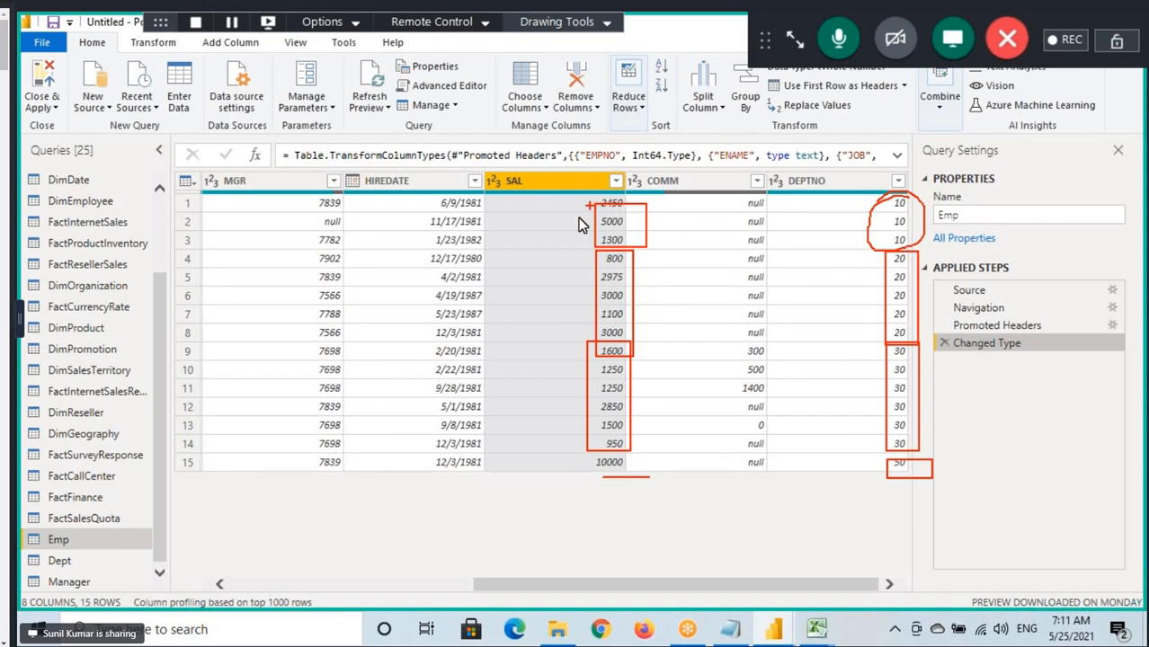
{"action": "key", "text": "Escape"}
Select the SAL and DEPTNO columns together and check whether the Sort commands are available for both.
{"action": "left_click", "coordinate": [856, 185], "text": "ctrl"}
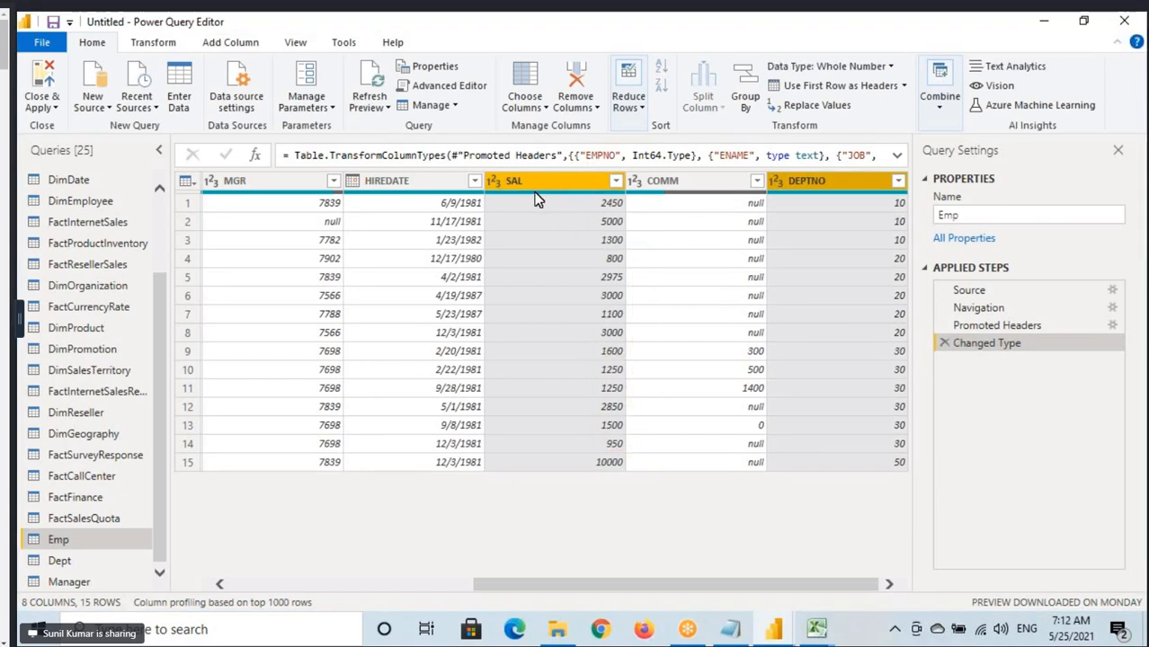
{"action": "key", "text": "ctrl+2"}
{"action": "left_click_drag", "start_coordinate": [479, 171], "coordinate": [633, 197]}
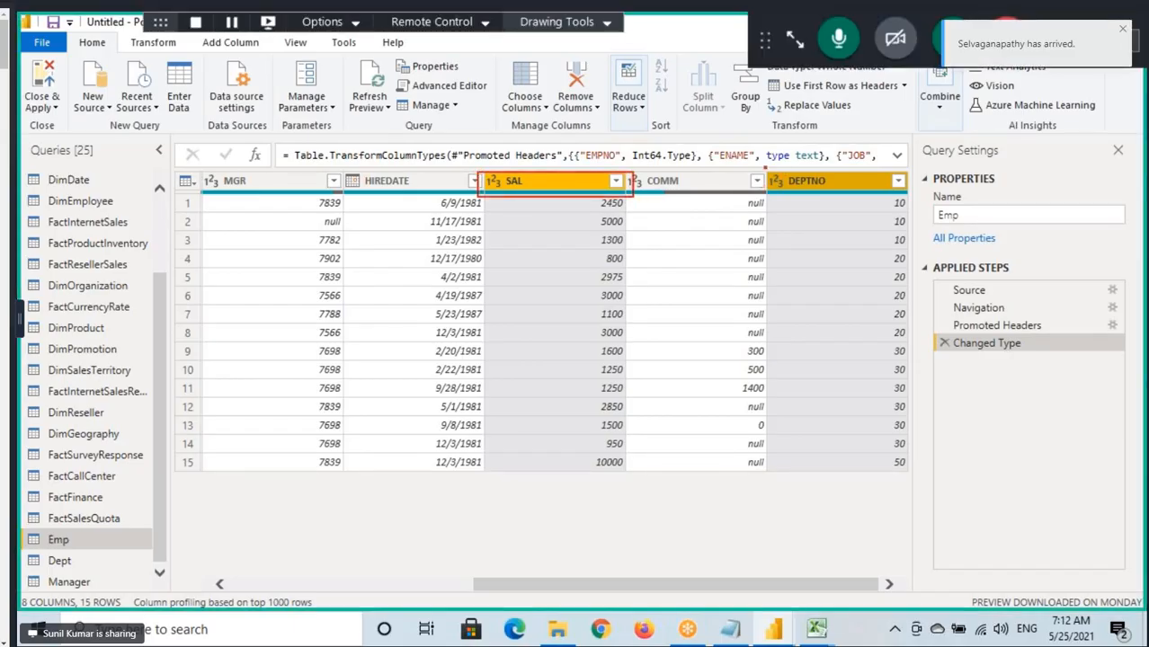
{"action": "left_click_drag", "start_coordinate": [767, 168], "coordinate": [919, 193]}
{"action": "left_click_drag", "start_coordinate": [648, 115], "coordinate": [681, 137]}
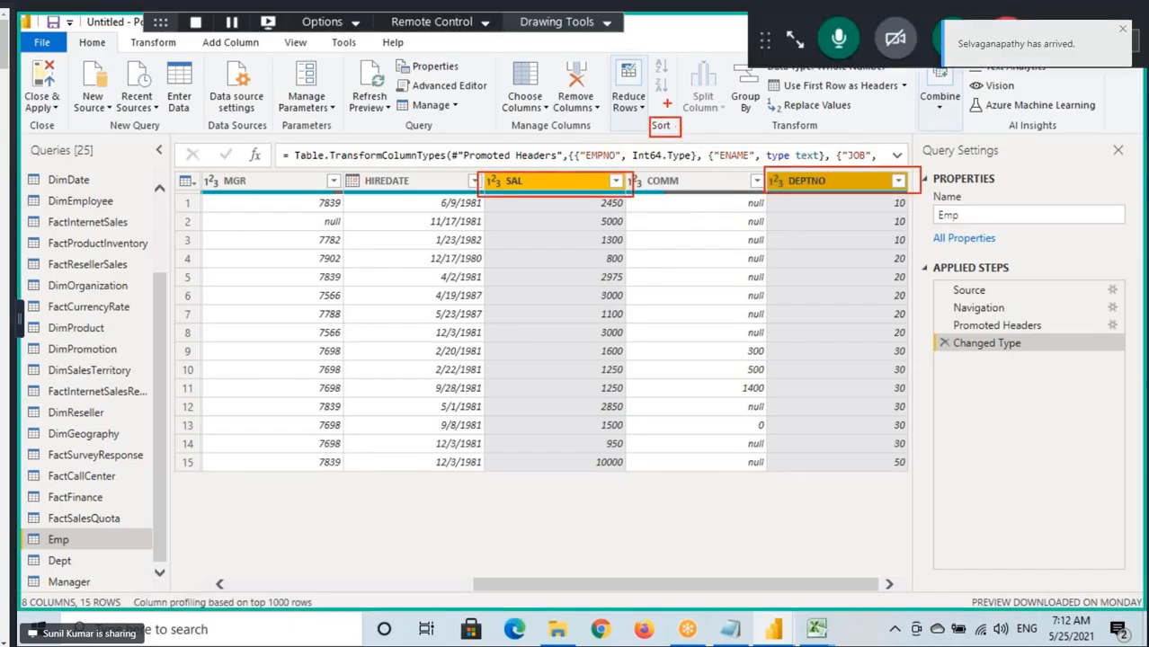
{"action": "left_click_drag", "start_coordinate": [648, 55], "coordinate": [677, 103]}
{"action": "mouse_move", "coordinate": [646, 23]}
{"action": "left_mouse_down"}
{"action": "mouse_move", "coordinate": [655, 63]}
{"action": "mouse_move", "coordinate": [680, 22]}
{"action": "left_mouse_up"}
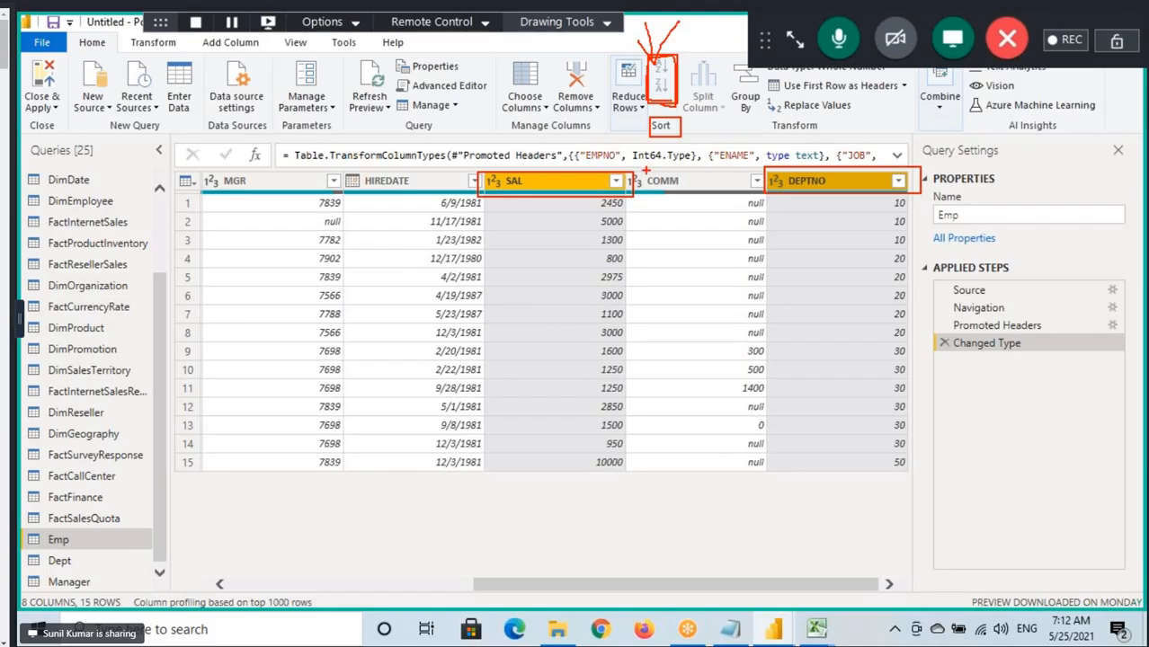
Select only the DEPTNO column and examine the order of the SAL values within departments 10 and 20.
{"action": "left_click", "coordinate": [836, 185]}
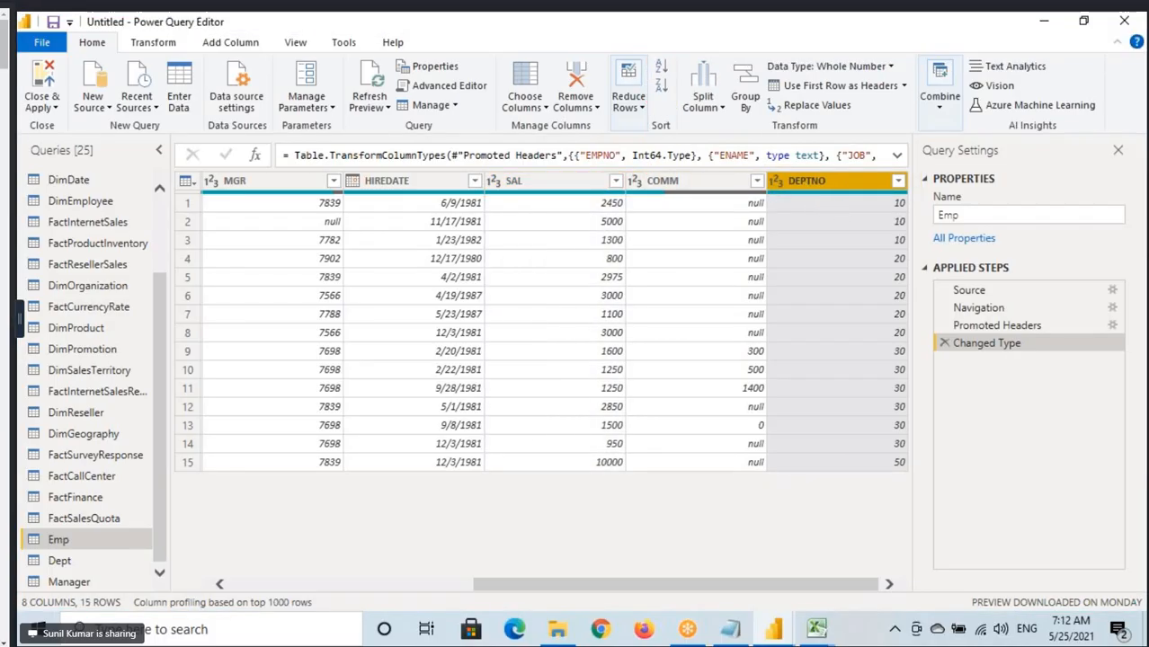
{"action": "left_click_drag", "start_coordinate": [874, 190], "coordinate": [914, 252]}
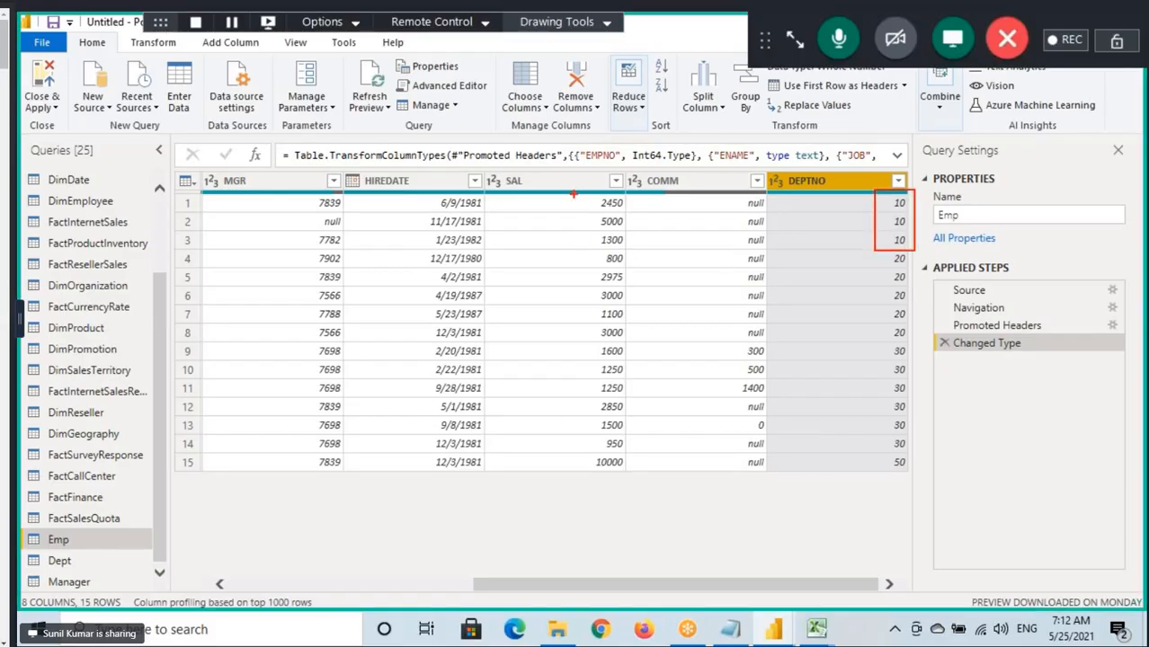
{"action": "left_click_drag", "start_coordinate": [585, 199], "coordinate": [638, 245]}
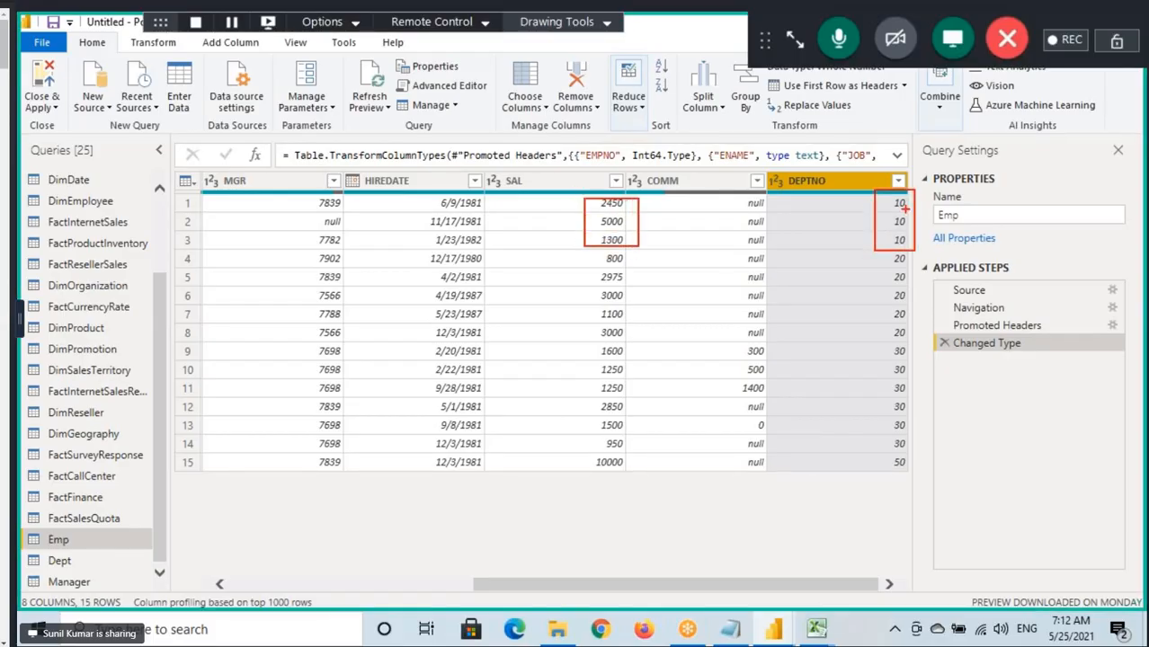
{"action": "left_click_drag", "start_coordinate": [878, 211], "coordinate": [923, 211]}
{"action": "mouse_move", "coordinate": [557, 217]}
{"action": "left_mouse_down"}
{"action": "mouse_move", "coordinate": [540, 222]}
{"action": "mouse_move", "coordinate": [580, 243]}
{"action": "left_mouse_up"}
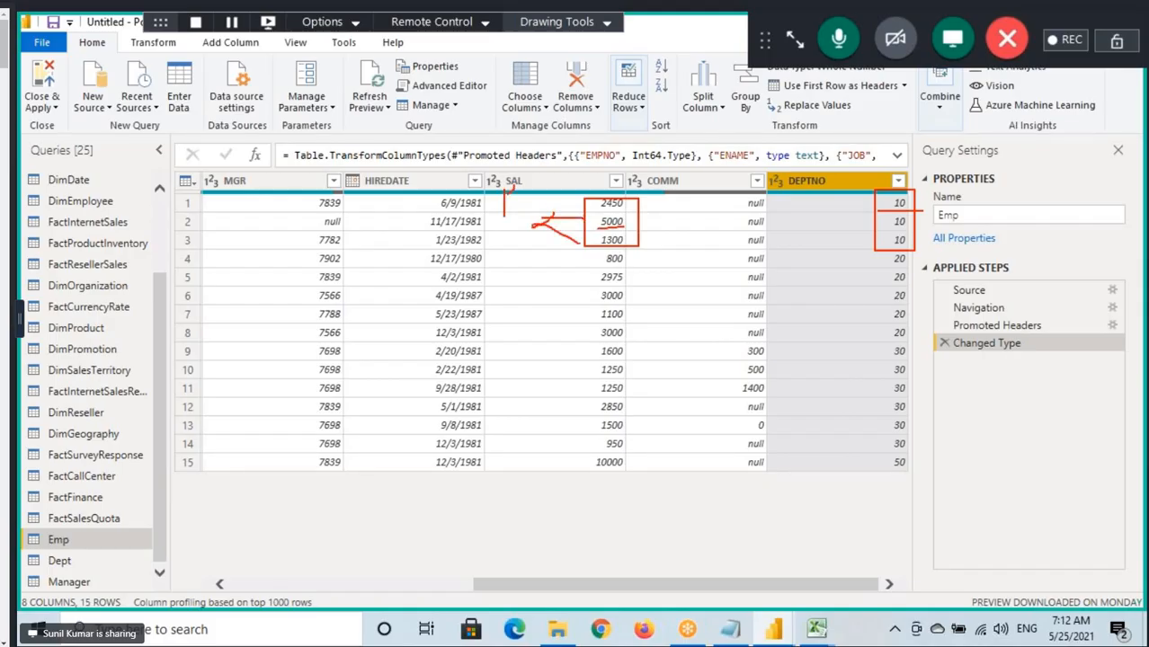
{"action": "left_click_drag", "start_coordinate": [506, 194], "coordinate": [526, 211]}
{"action": "left_click_drag", "start_coordinate": [599, 193], "coordinate": [630, 171]}
{"action": "mouse_move", "coordinate": [892, 255]}
{"action": "left_mouse_down"}
{"action": "mouse_move", "coordinate": [903, 356]}
{"action": "mouse_move", "coordinate": [914, 257]}
{"action": "left_mouse_up"}
{"action": "left_click_drag", "start_coordinate": [914, 357], "coordinate": [912, 341]}
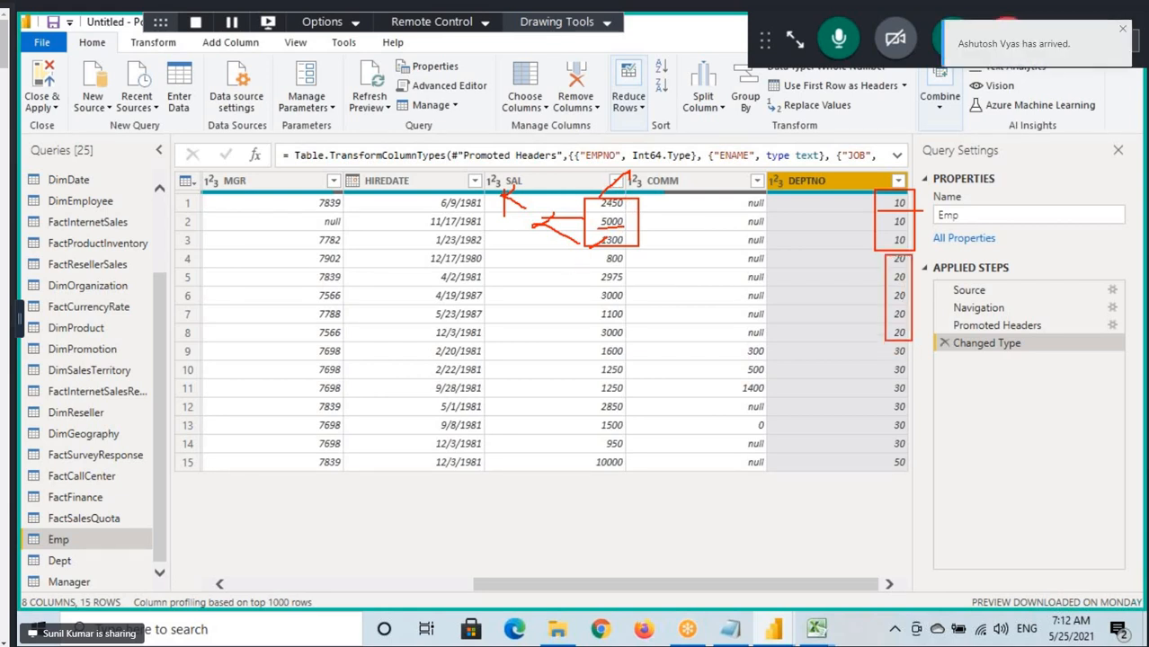
{"action": "left_click_drag", "start_coordinate": [592, 252], "coordinate": [637, 338]}
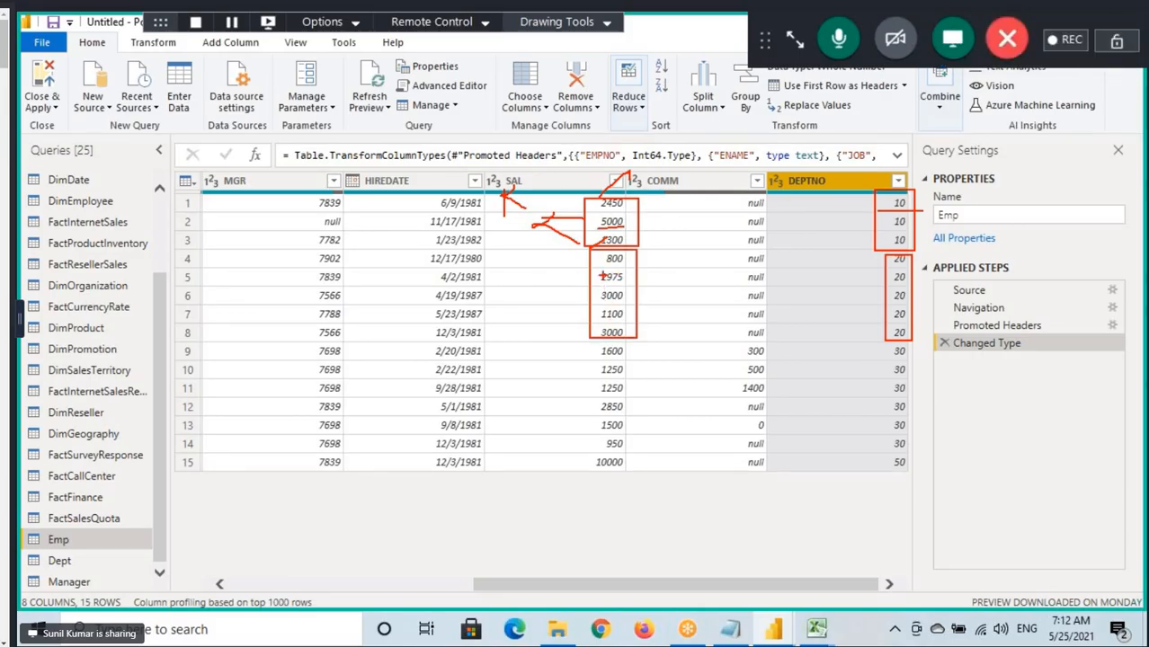
{"action": "key", "text": "Escape"}
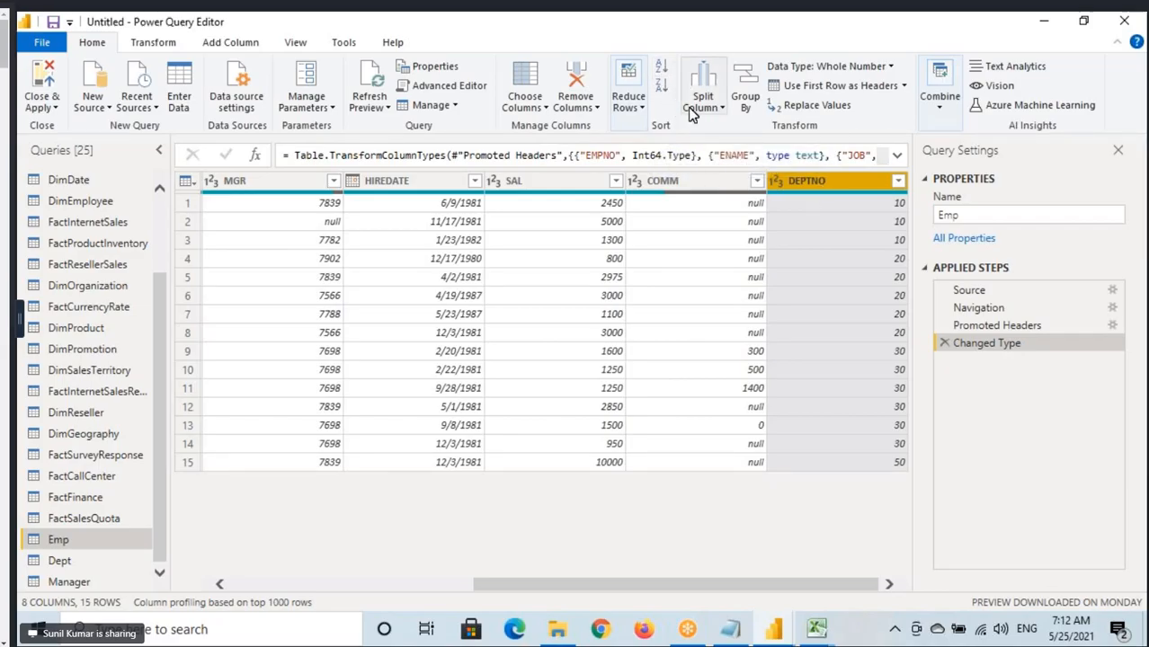
Sort the Emp query by DEPTNO in ascending order and point out the department groups.
{"action": "left_click", "coordinate": [661, 69]}
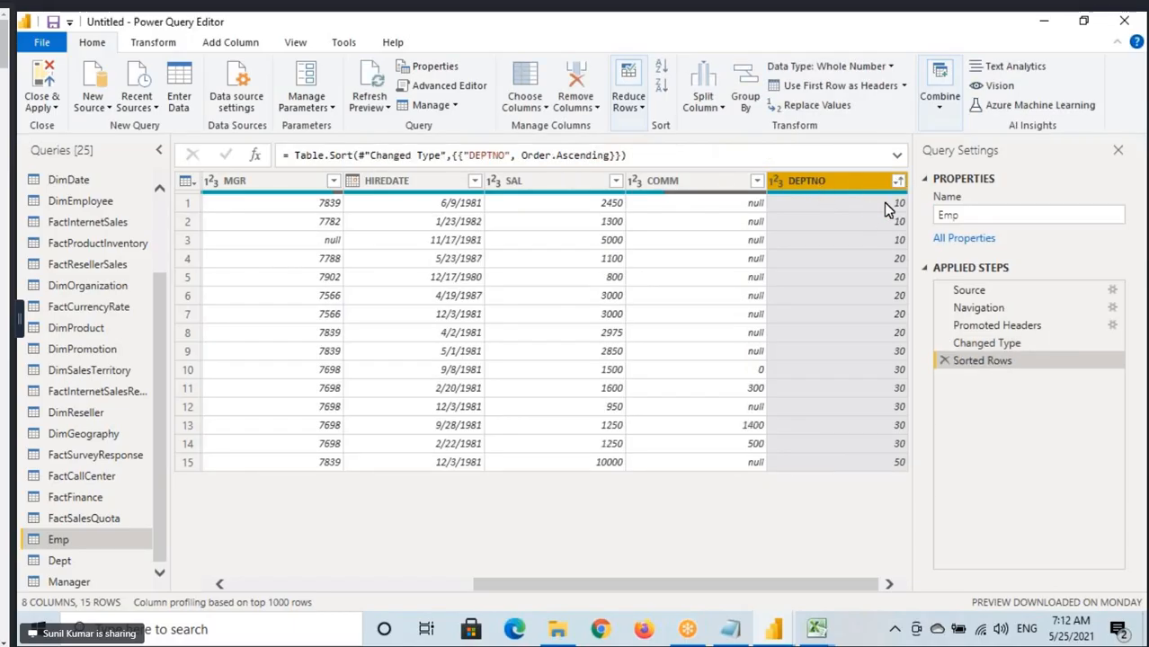
{"action": "key", "text": "ctrl+2"}
{"action": "mouse_move", "coordinate": [893, 198]}
{"action": "left_mouse_down"}
{"action": "mouse_move", "coordinate": [911, 246]}
{"action": "mouse_move", "coordinate": [912, 484]}
{"action": "left_mouse_up"}
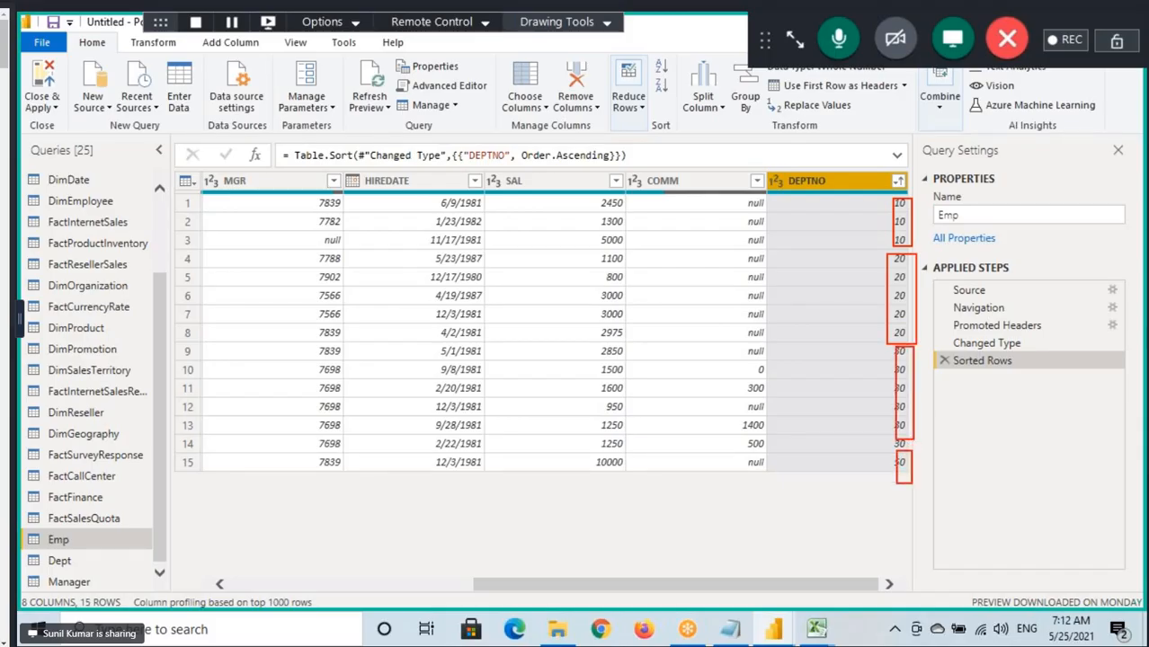
{"action": "key", "text": "Escape"}
Add a second sort level on SAL in descending order within the DEPTNO sort.
{"action": "left_click", "coordinate": [548, 181]}
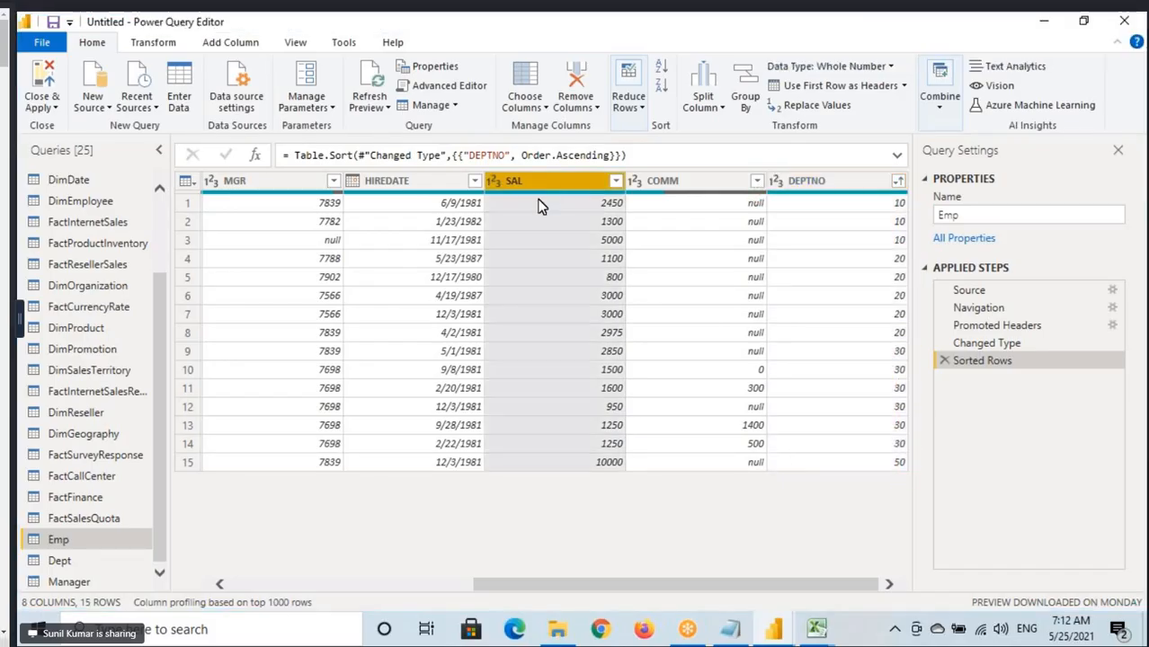
{"action": "left_click", "coordinate": [662, 87]}
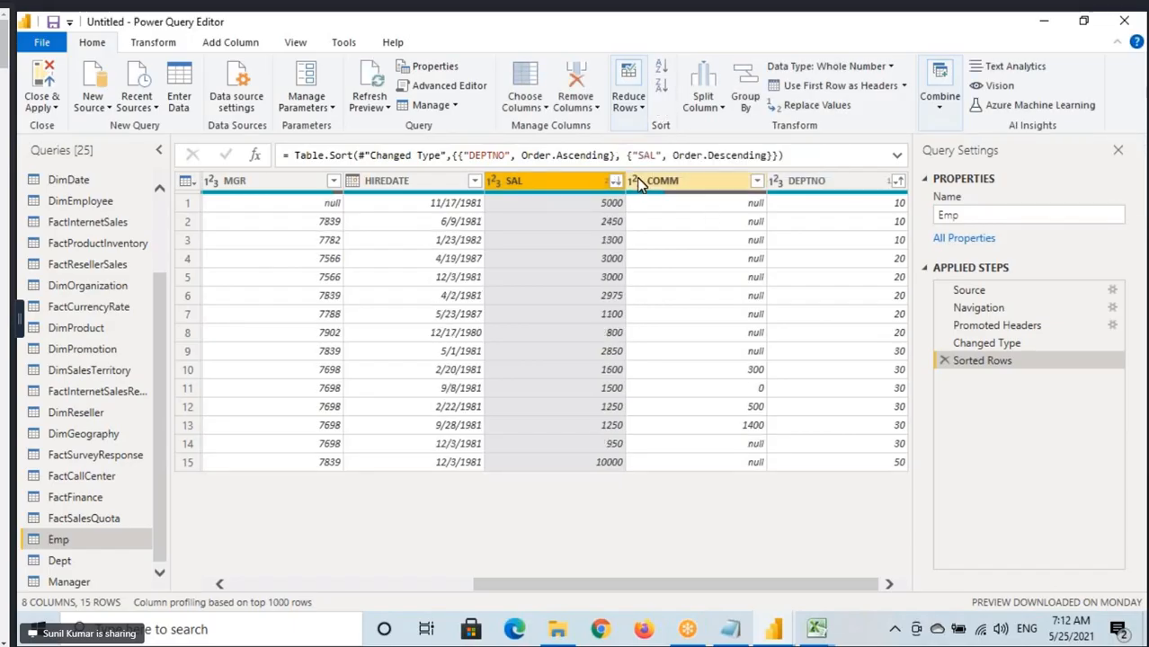
{"action": "key", "text": "ctrl+2"}
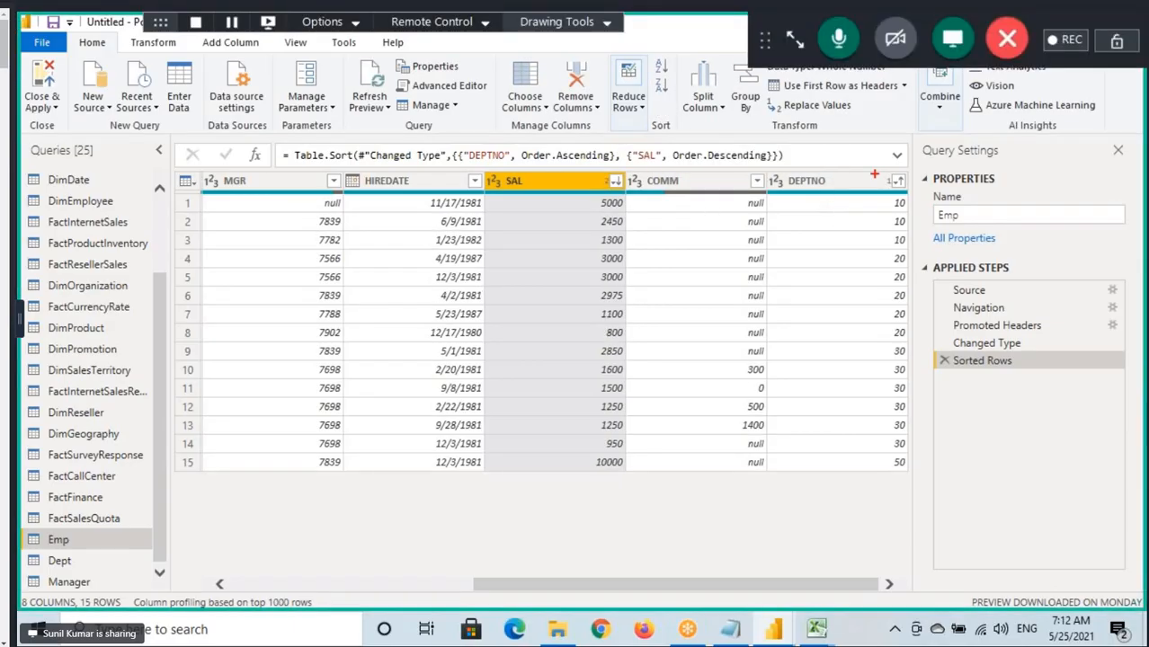
Mark the sort-level numbers in the DEPTNO and SAL headers and box the rows of departments 10, 20 and 30.
{"action": "left_click_drag", "start_coordinate": [875, 173], "coordinate": [894, 191]}
{"action": "left_click_drag", "start_coordinate": [795, 189], "coordinate": [835, 190]}
{"action": "left_click_drag", "start_coordinate": [593, 176], "coordinate": [620, 192]}
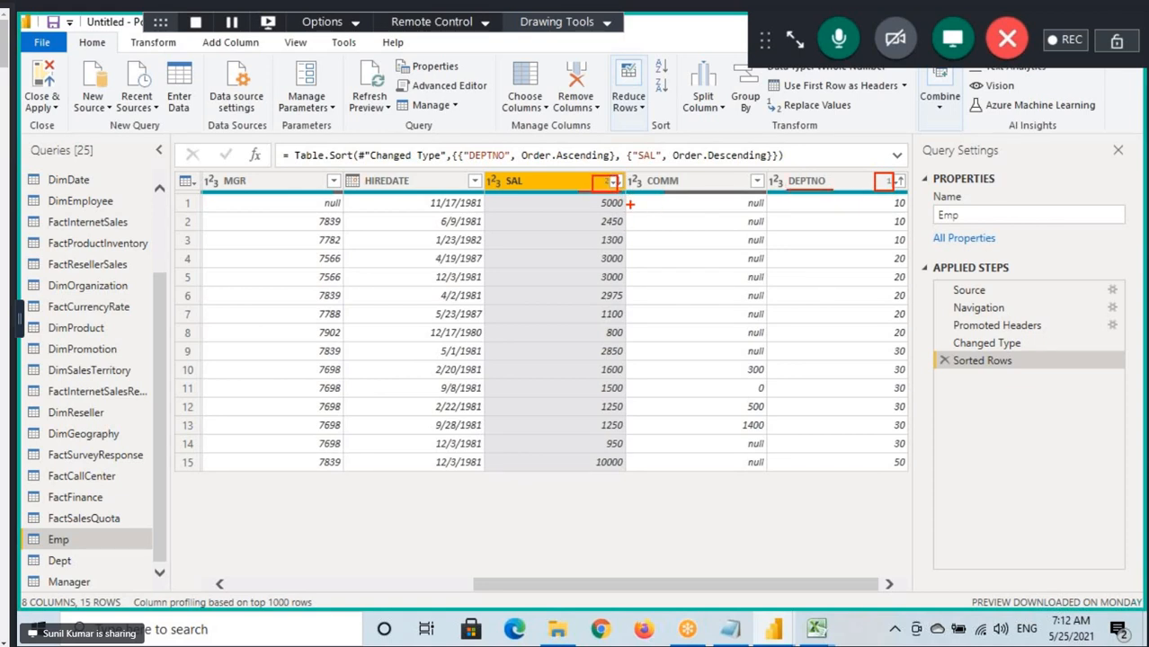
{"action": "mouse_move", "coordinate": [582, 197]}
{"action": "left_mouse_down"}
{"action": "mouse_move", "coordinate": [688, 247]}
{"action": "mouse_move", "coordinate": [918, 250]}
{"action": "left_mouse_up"}
{"action": "mouse_move", "coordinate": [589, 254]}
{"action": "left_mouse_down"}
{"action": "mouse_move", "coordinate": [727, 317]}
{"action": "mouse_move", "coordinate": [916, 340]}
{"action": "left_mouse_up"}
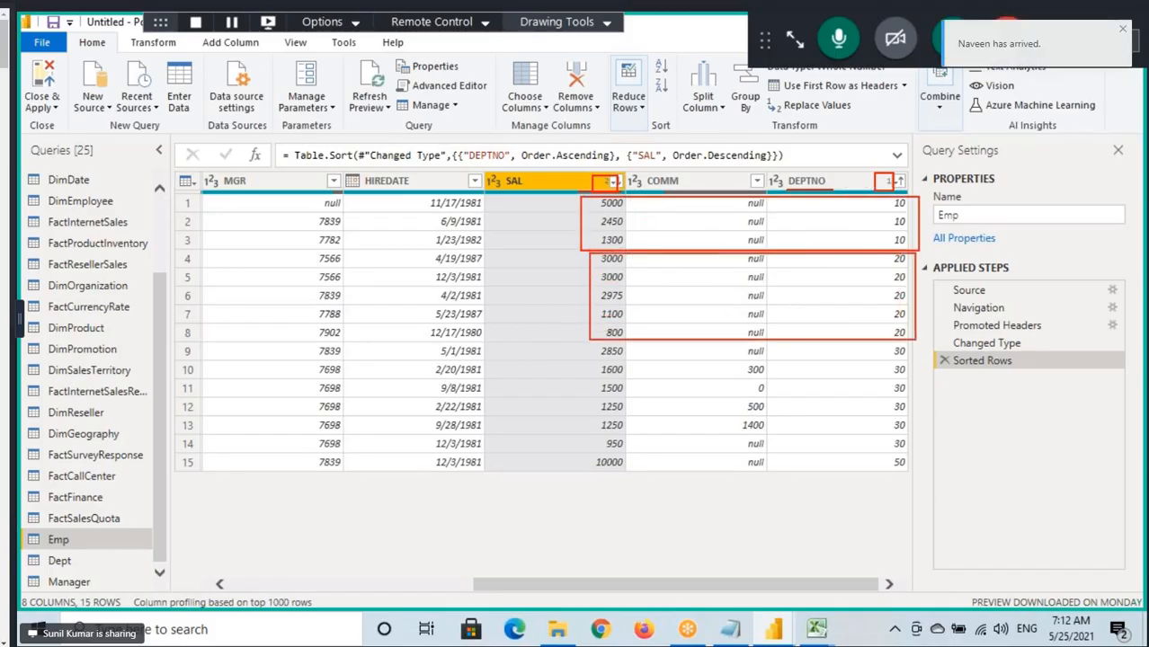
{"action": "mouse_move", "coordinate": [590, 338]}
{"action": "left_mouse_down"}
{"action": "mouse_move", "coordinate": [653, 409]}
{"action": "mouse_move", "coordinate": [768, 450]}
{"action": "mouse_move", "coordinate": [914, 452]}
{"action": "left_mouse_up"}
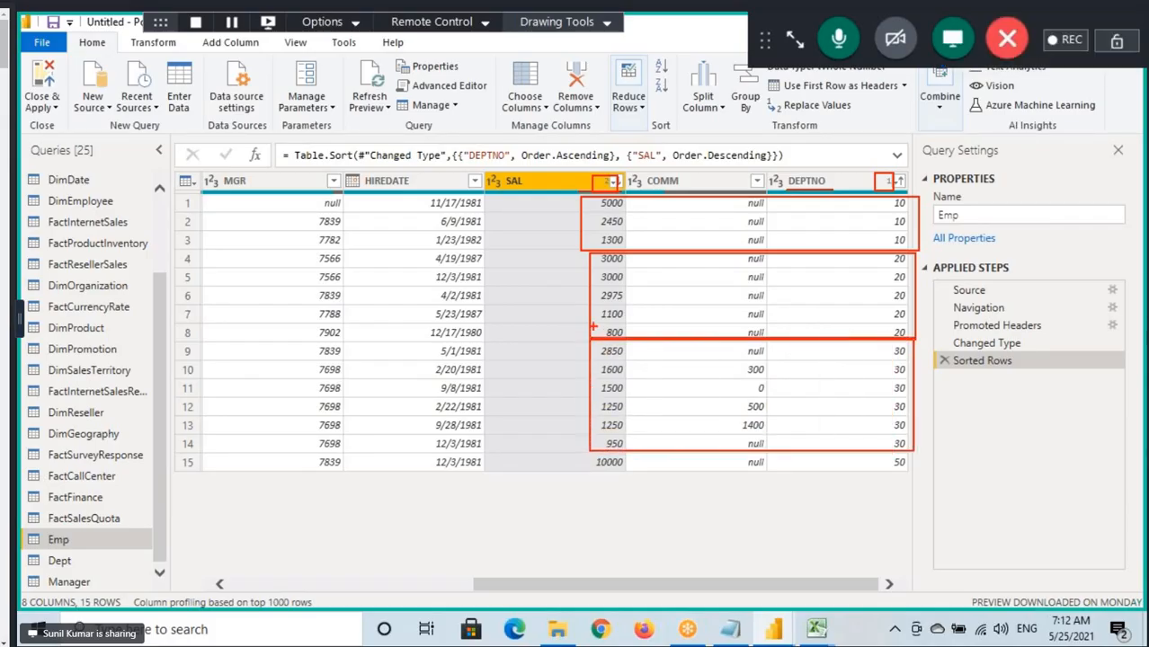
Point out the SAL column, the department 10 values and both sort-level numbers, and clear the annotations.
{"action": "left_click_drag", "start_coordinate": [534, 135], "coordinate": [550, 188]}
{"action": "left_click_drag", "start_coordinate": [572, 147], "coordinate": [547, 192]}
{"action": "mouse_move", "coordinate": [922, 205]}
{"action": "left_mouse_down"}
{"action": "mouse_move", "coordinate": [889, 194]}
{"action": "mouse_move", "coordinate": [922, 244]}
{"action": "mouse_move", "coordinate": [898, 191]}
{"action": "left_mouse_up"}
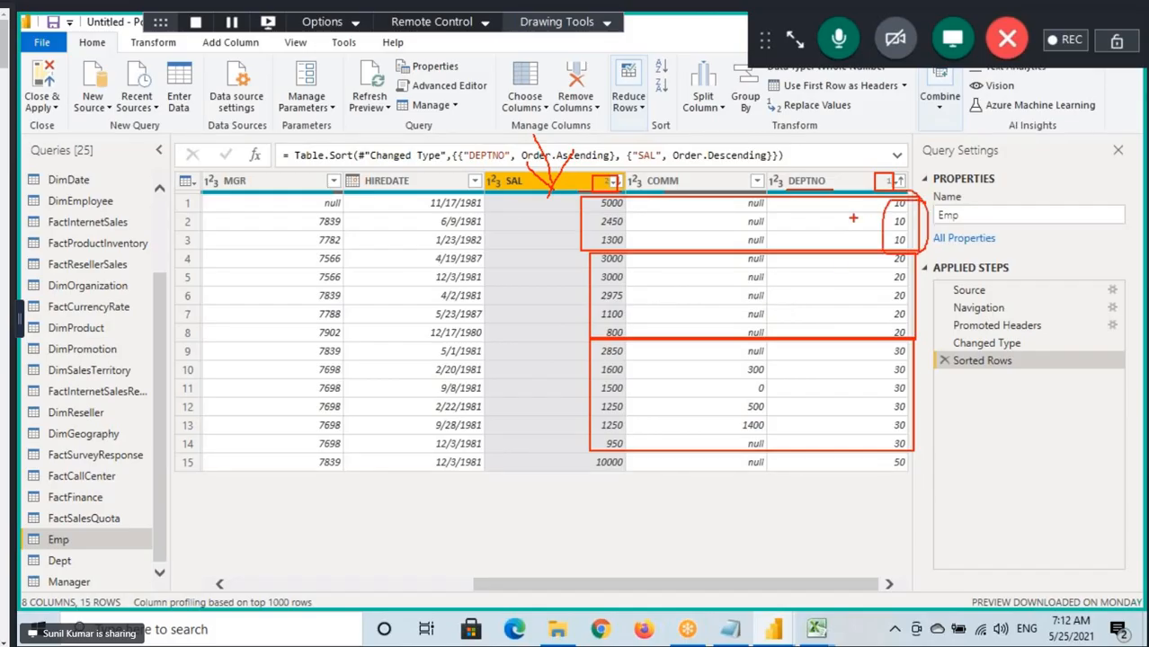
{"action": "left_click_drag", "start_coordinate": [881, 178], "coordinate": [926, 140]}
{"action": "left_click_drag", "start_coordinate": [659, 142], "coordinate": [601, 177]}
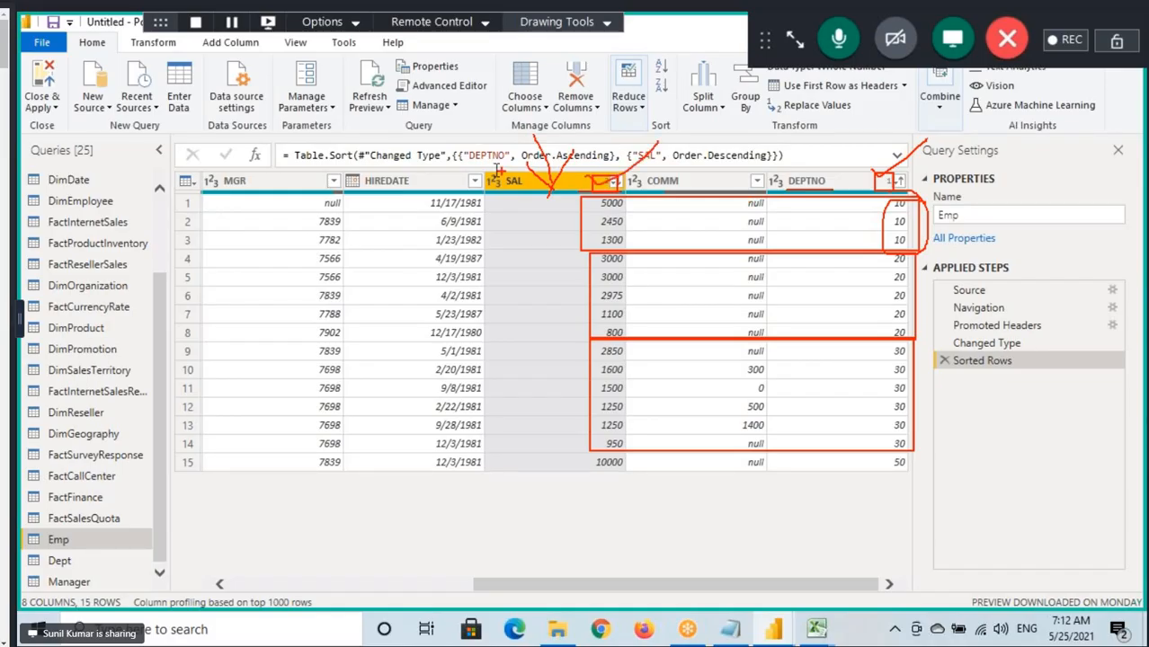
{"action": "key", "text": "Escape"}
Underline DEPTNO with Ascending and SAL with Descending in the Table.Sort formula, and clear the marks.
{"action": "key", "text": "ctrl+2"}
{"action": "left_click_drag", "start_coordinate": [463, 167], "coordinate": [612, 163]}
{"action": "left_click_drag", "start_coordinate": [711, 166], "coordinate": [771, 167]}
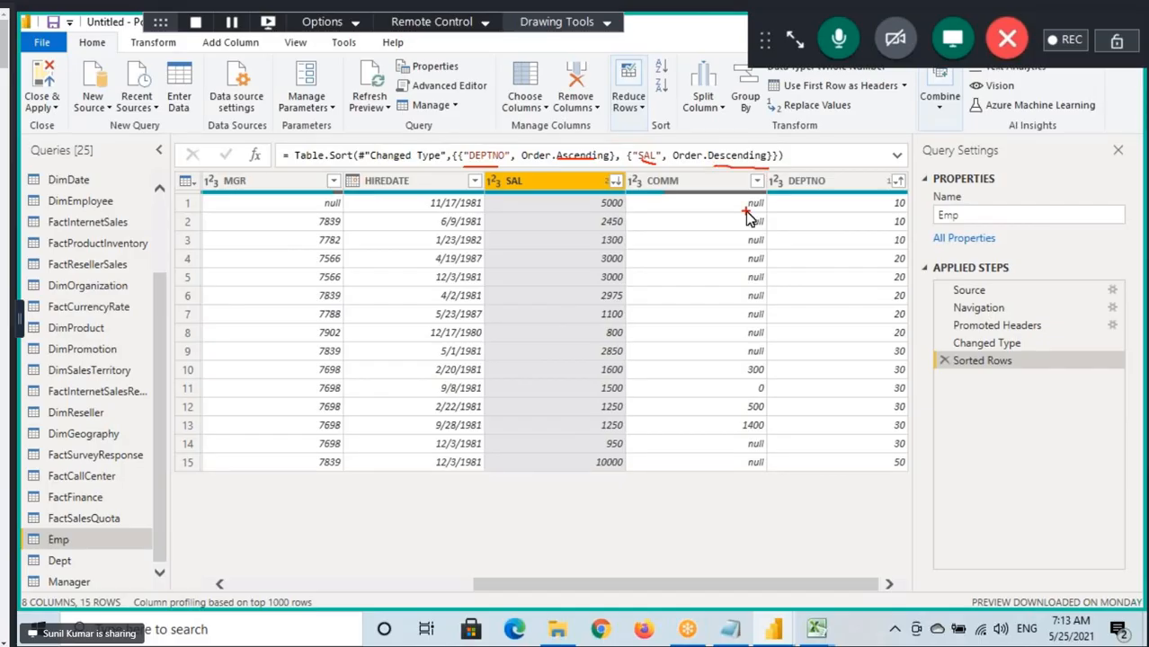
{"action": "key", "text": "Escape"}
Select the DEPTNO column and review the available Data Type, Use First Row as Headers and Combine options.
{"action": "left_click", "coordinate": [874, 206]}
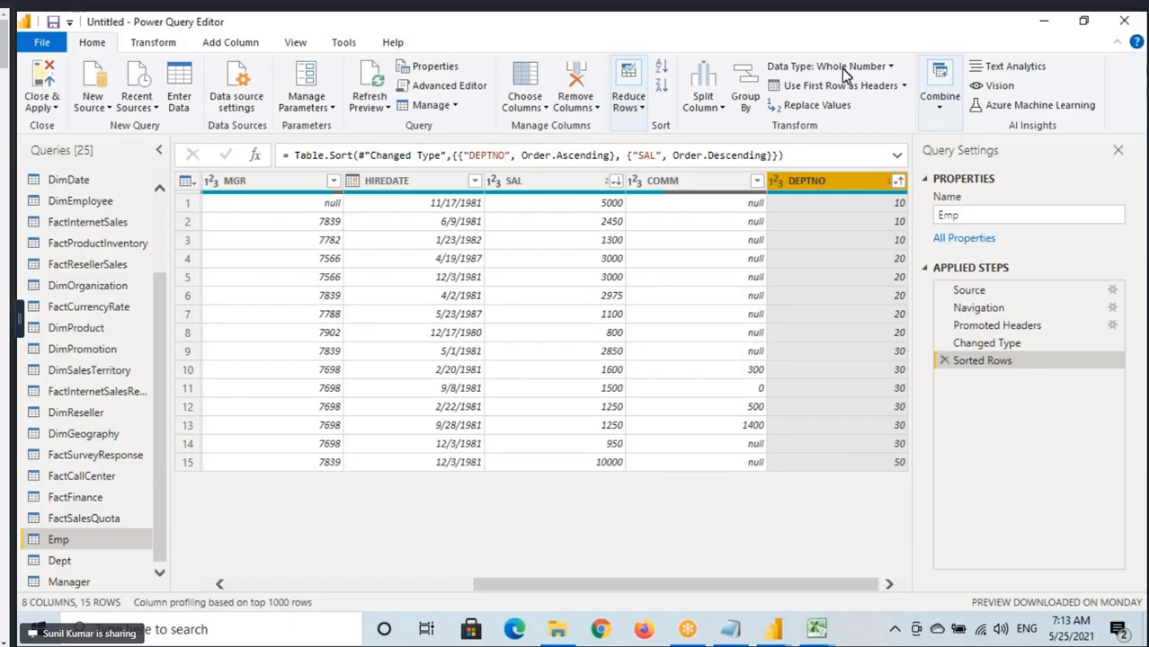
{"action": "left_click", "coordinate": [890, 66]}
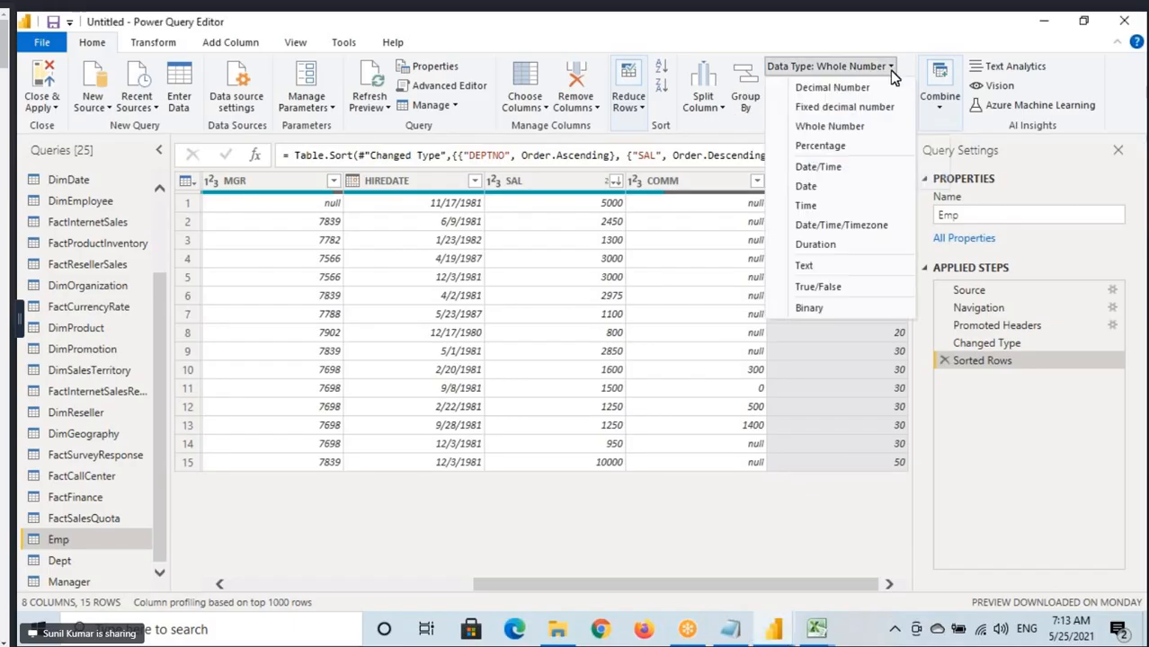
{"action": "left_click", "coordinate": [875, 39]}
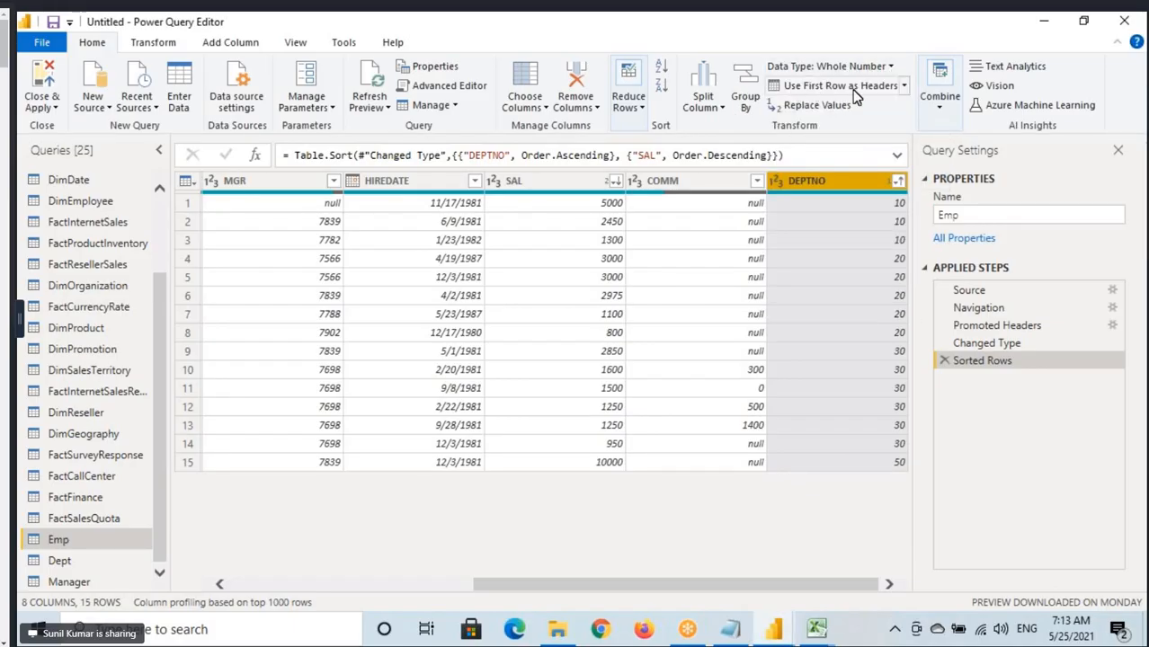
{"action": "left_click", "coordinate": [904, 86]}
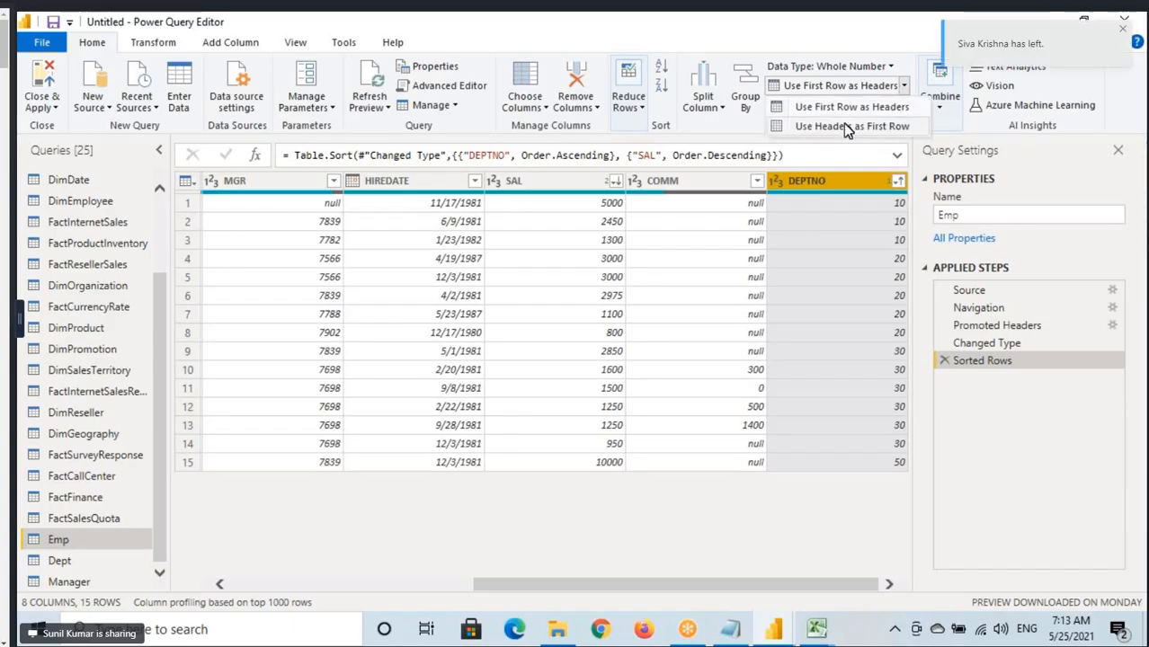
{"action": "left_click", "coordinate": [895, 26]}
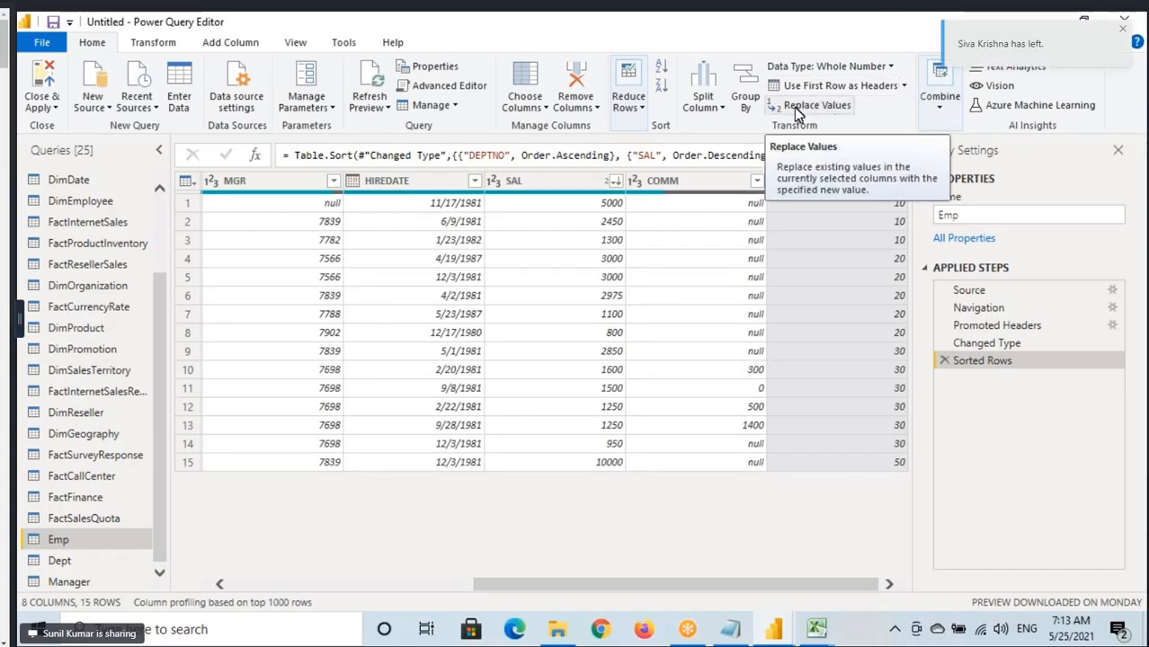
{"action": "left_click", "coordinate": [939, 107]}
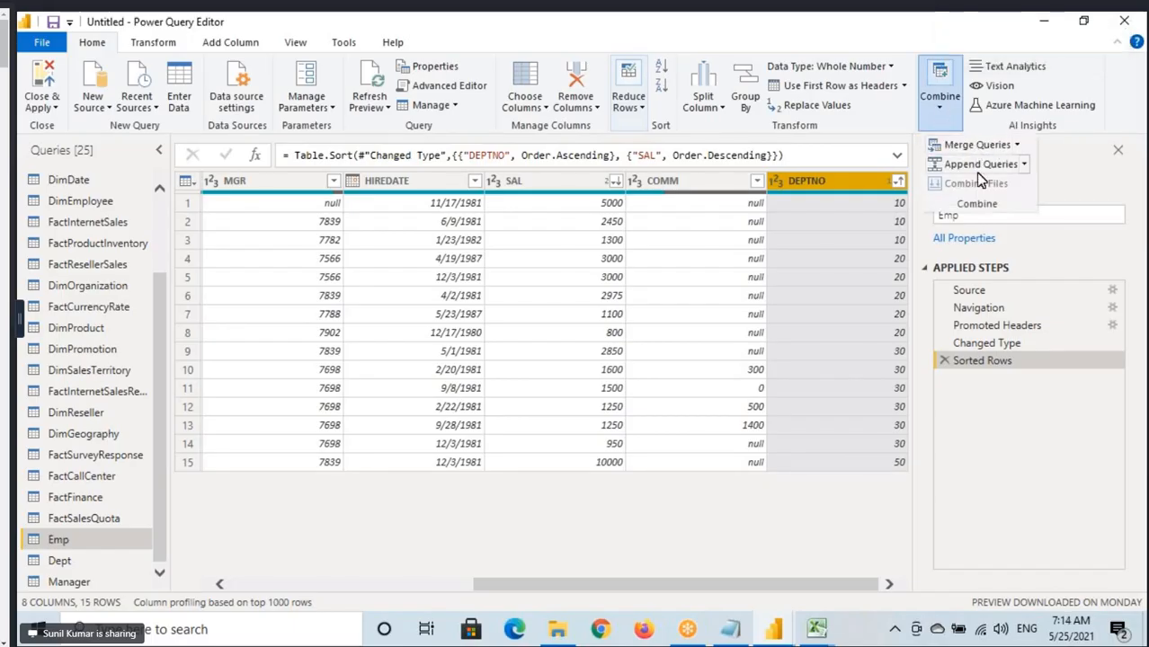
{"action": "left_click", "coordinate": [985, 27]}
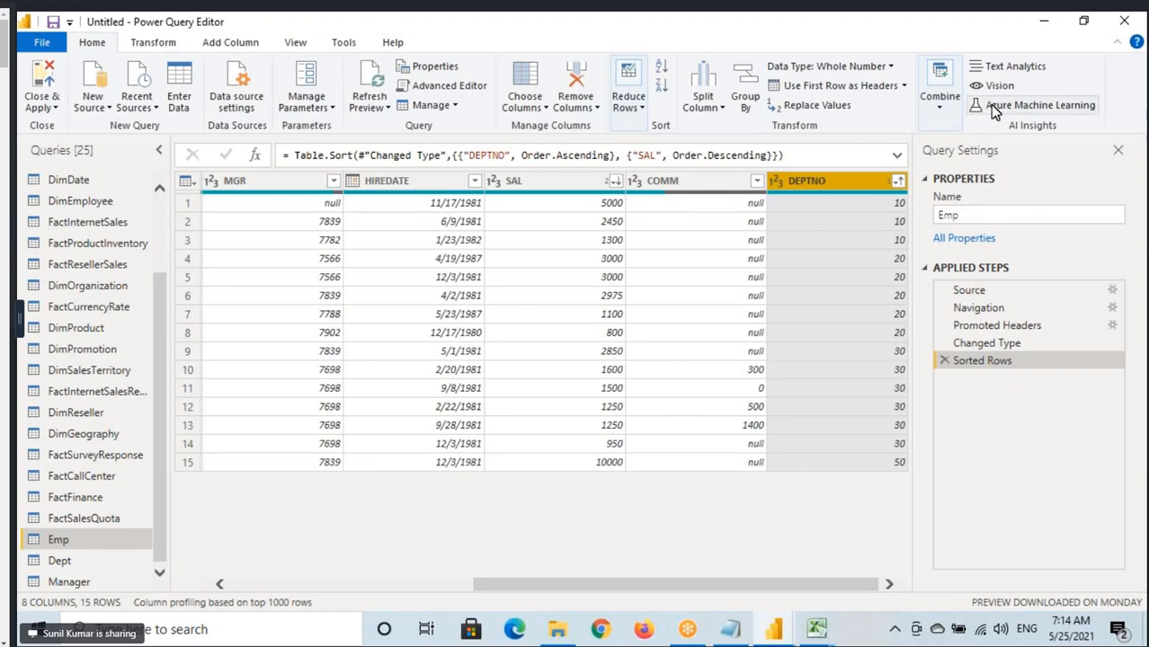
Box the AI Insights commands and highlight Machine Learning among them, and clear the annotations.
{"action": "mouse_move", "coordinate": [964, 51]}
{"action": "left_mouse_down"}
{"action": "mouse_move", "coordinate": [1059, 133]}
{"action": "mouse_move", "coordinate": [1117, 139]}
{"action": "left_mouse_up"}
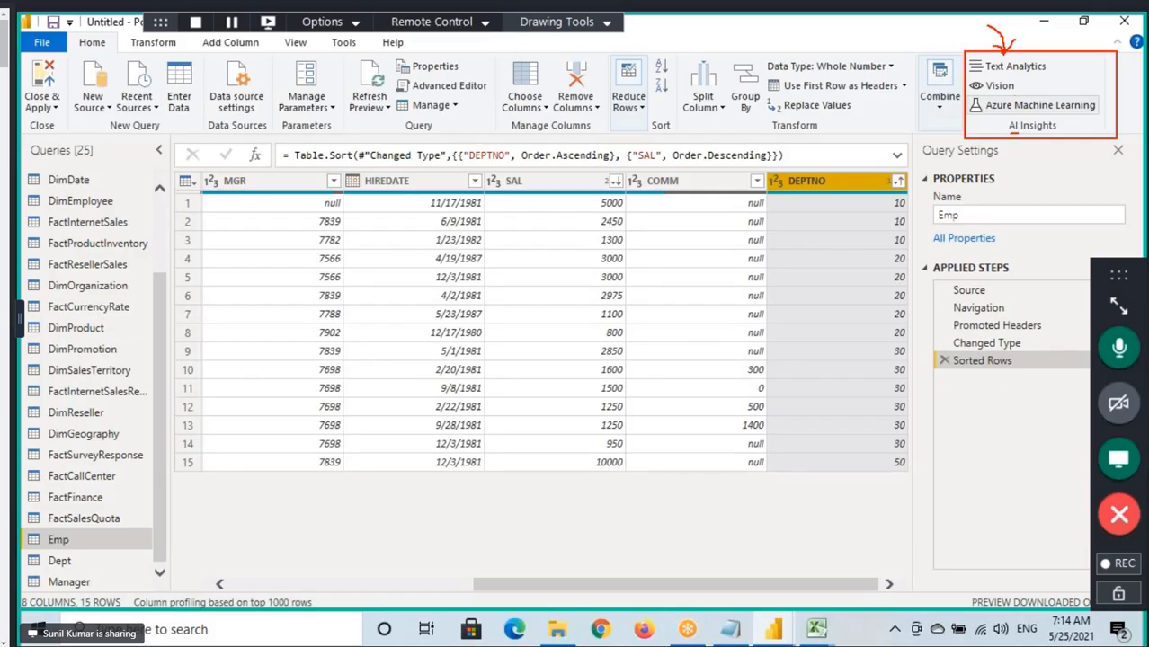
{"action": "left_click_drag", "start_coordinate": [1013, 95], "coordinate": [1104, 116]}
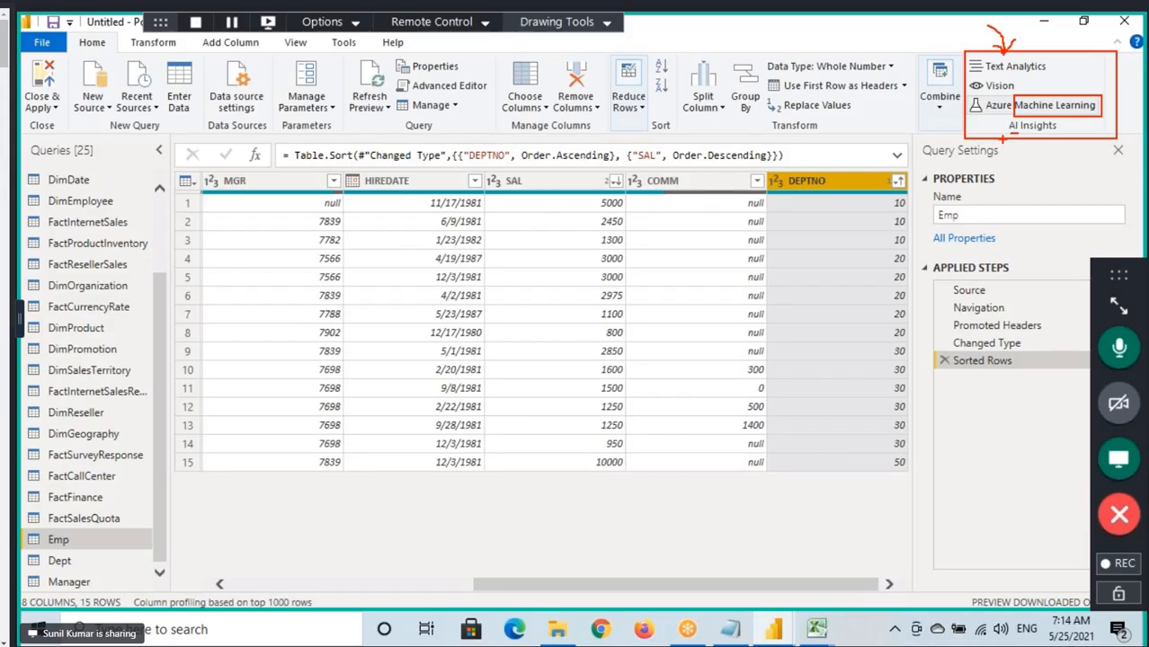
{"action": "key", "text": "Escape"}
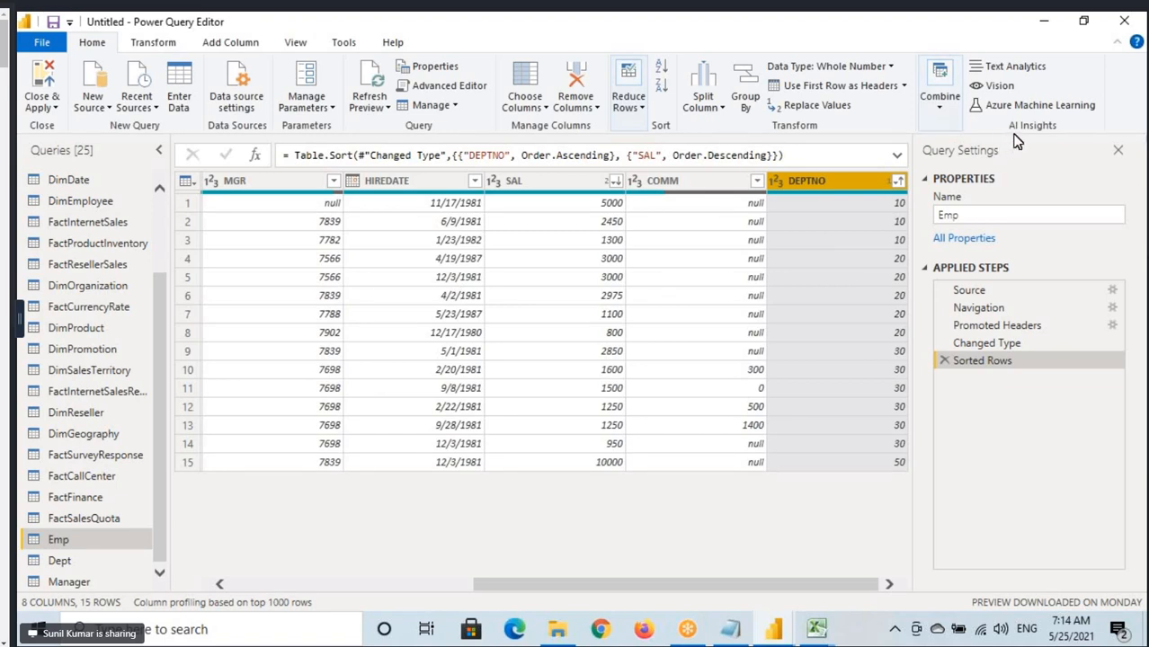
Switch to the Notepad notes and add a "Data Analyst" line below the Sorting note.
{"action": "left_click", "coordinate": [743, 625]}
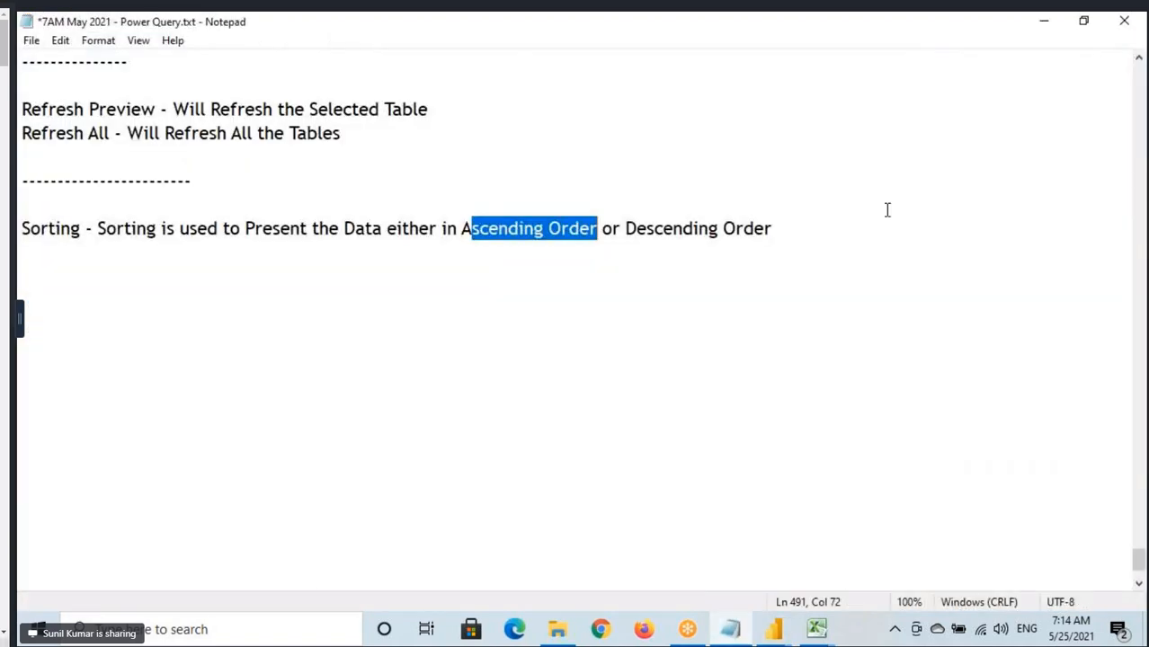
{"action": "left_click", "coordinate": [772, 229]}
{"action": "key", "text": "Return"}
{"action": "type", "text": "Dat"}
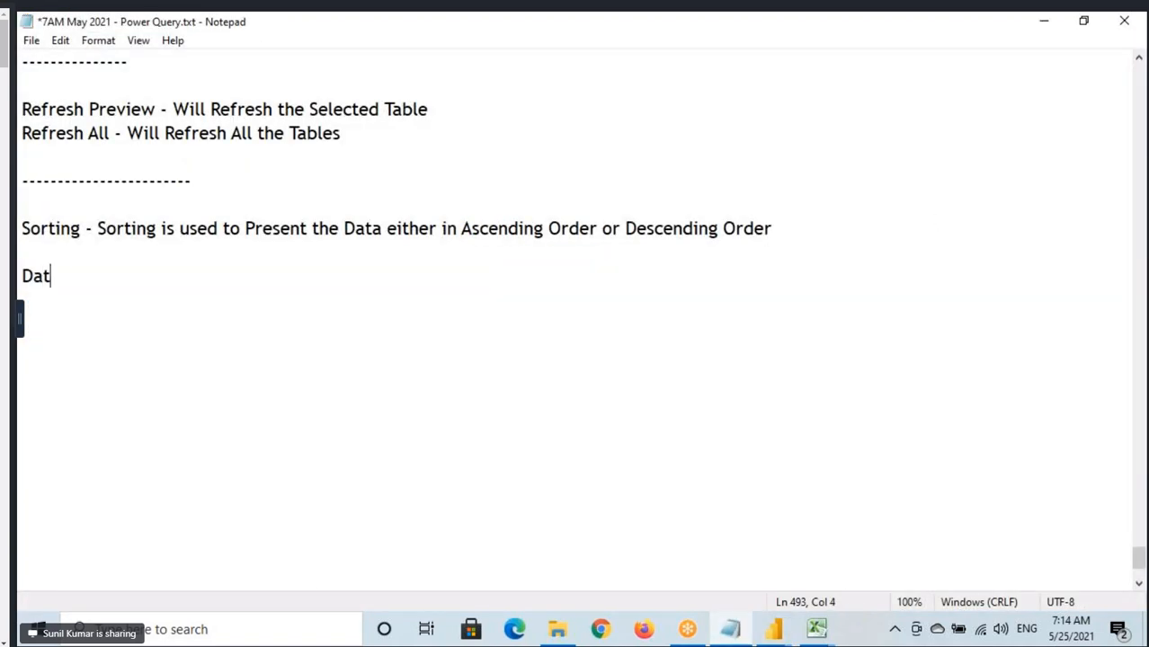
{"action": "type", "text": "a Analyst"}
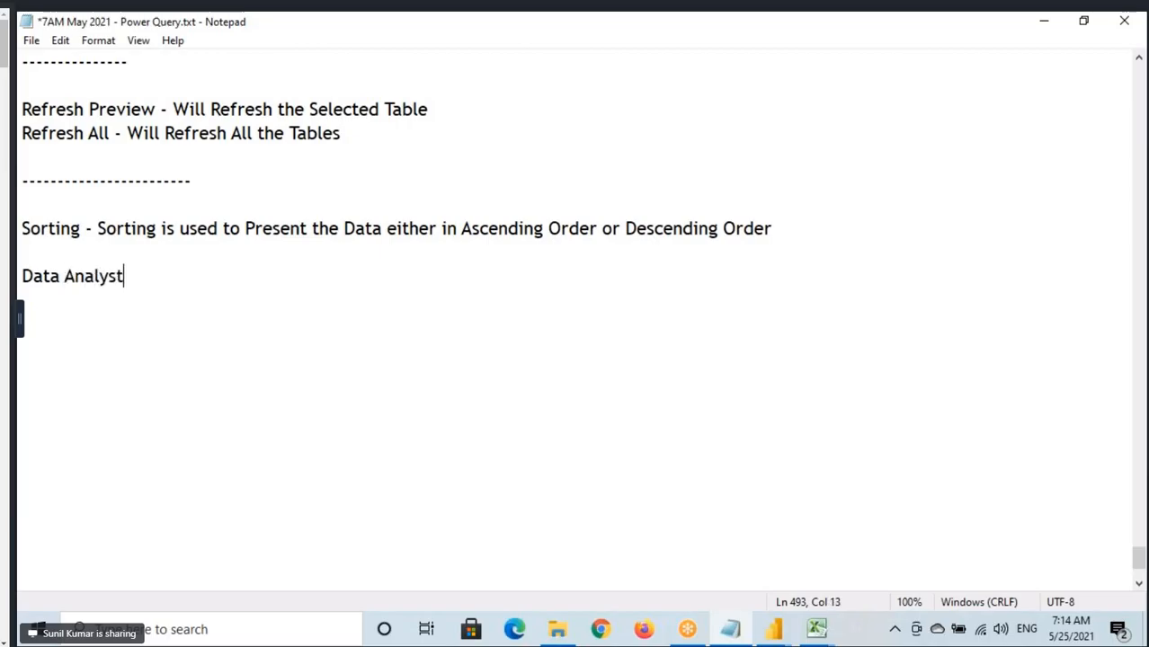
Add a "Data Scientist" line below the Data Analyst line, leaving a blank line between them.
{"action": "key", "text": "Return"}
{"action": "key", "text": "Return"}
{"action": "type", "text": "Data Sc"}
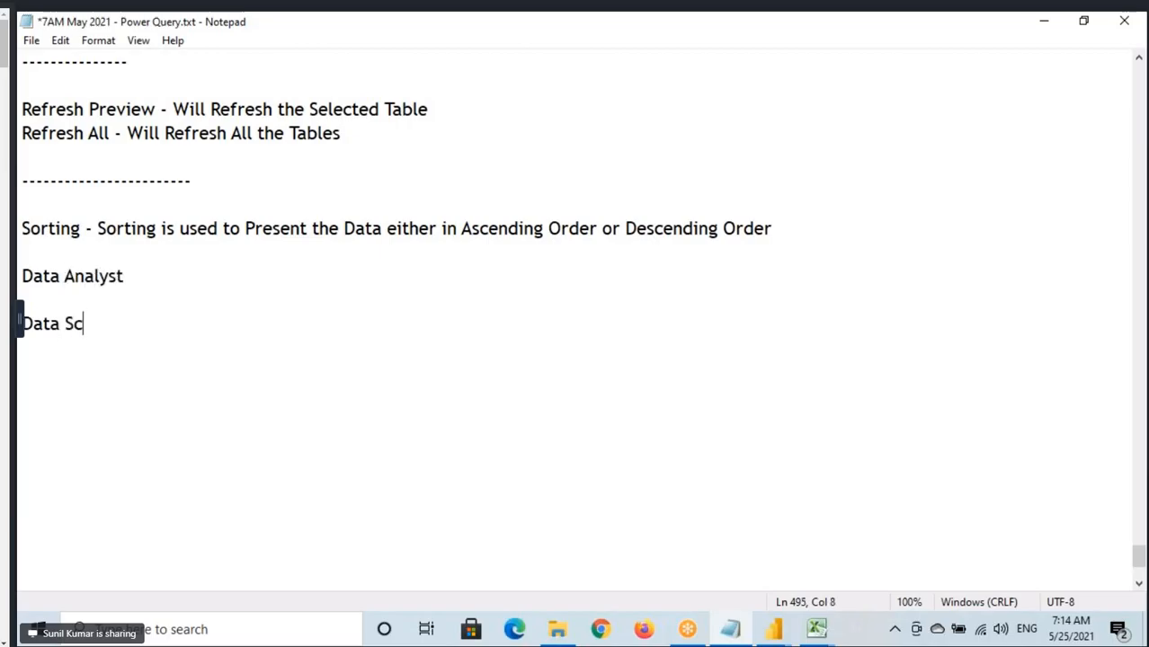
{"action": "type", "text": "ientisrt"}
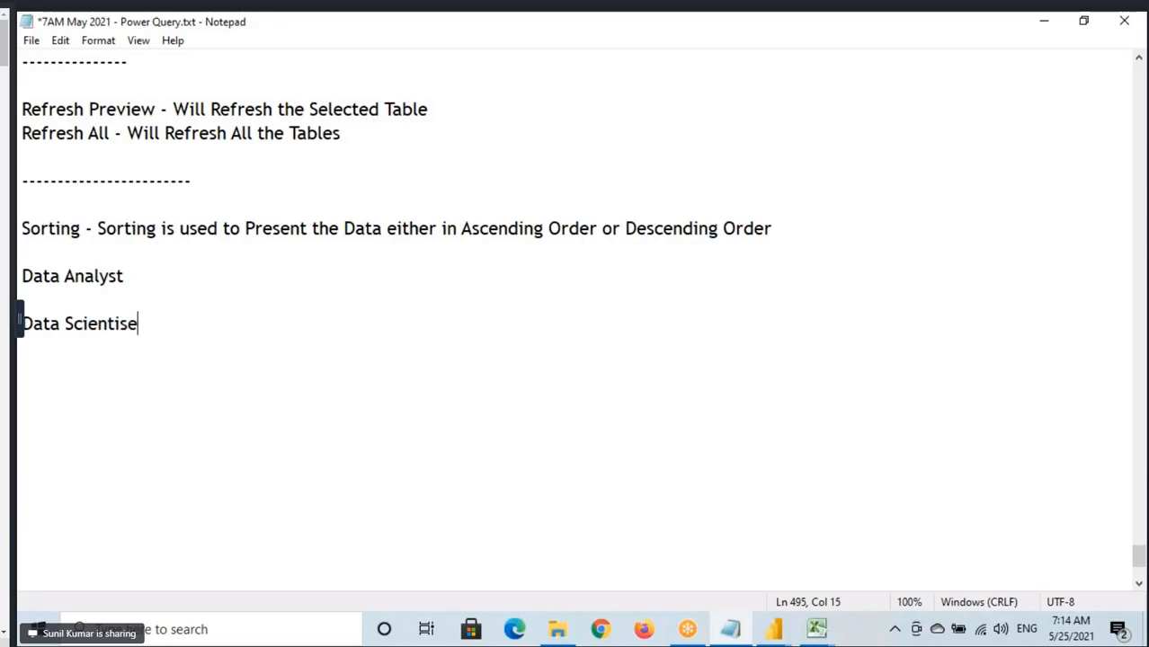
{"action": "key", "text": "BackSpace"}
{"action": "key", "text": "BackSpace"}
{"action": "type", "text": "t"}
Append "- SQL + Power BI" to the Data Analyst line, spaced away from the role name.
{"action": "left_click_drag", "start_coordinate": [21, 278], "coordinate": [126, 277]}
{"action": "left_click", "coordinate": [217, 289]}
{"action": "key", "text": "Tab"}
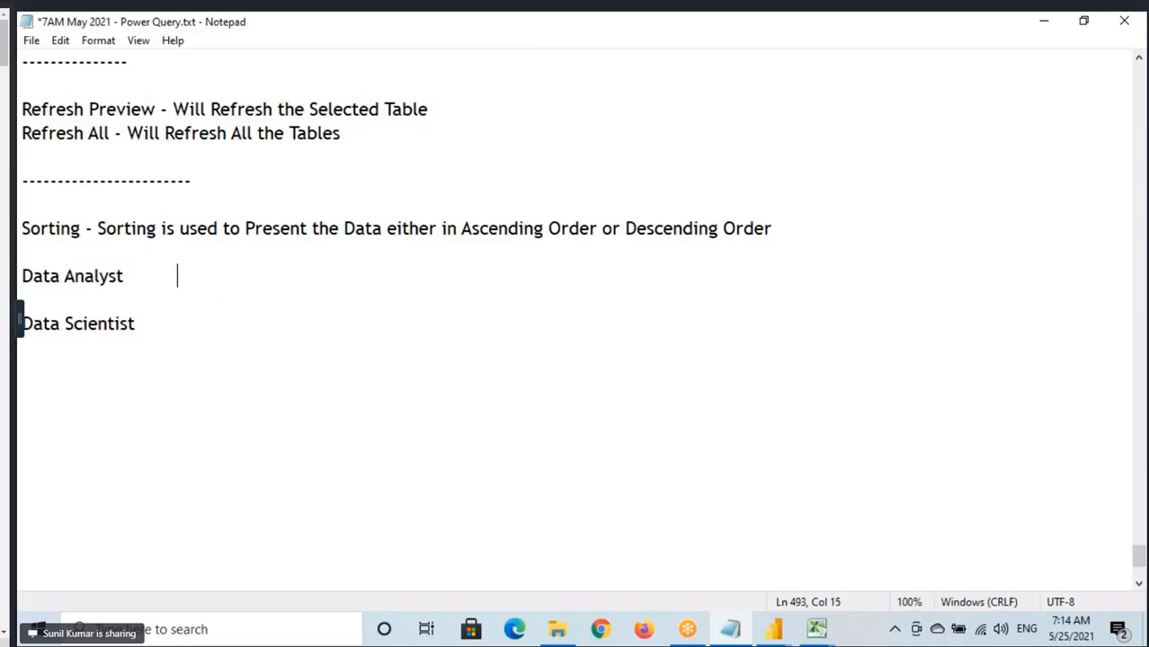
{"action": "type", "text": "- SQL + Po"}
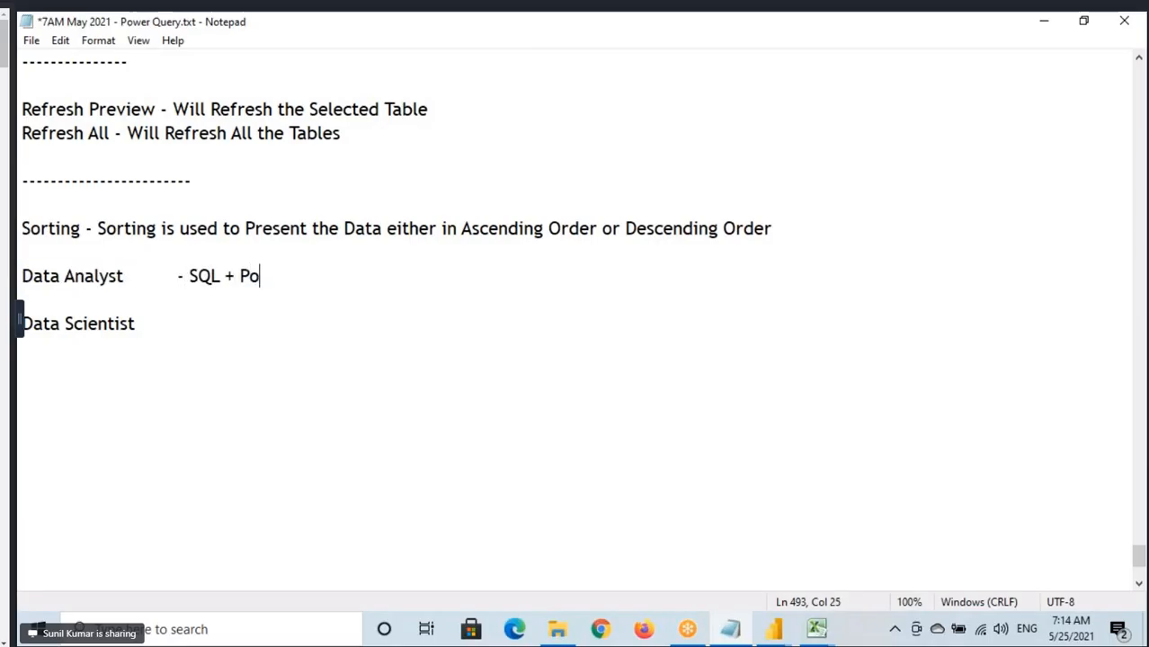
{"action": "type", "text": "wer BI"}
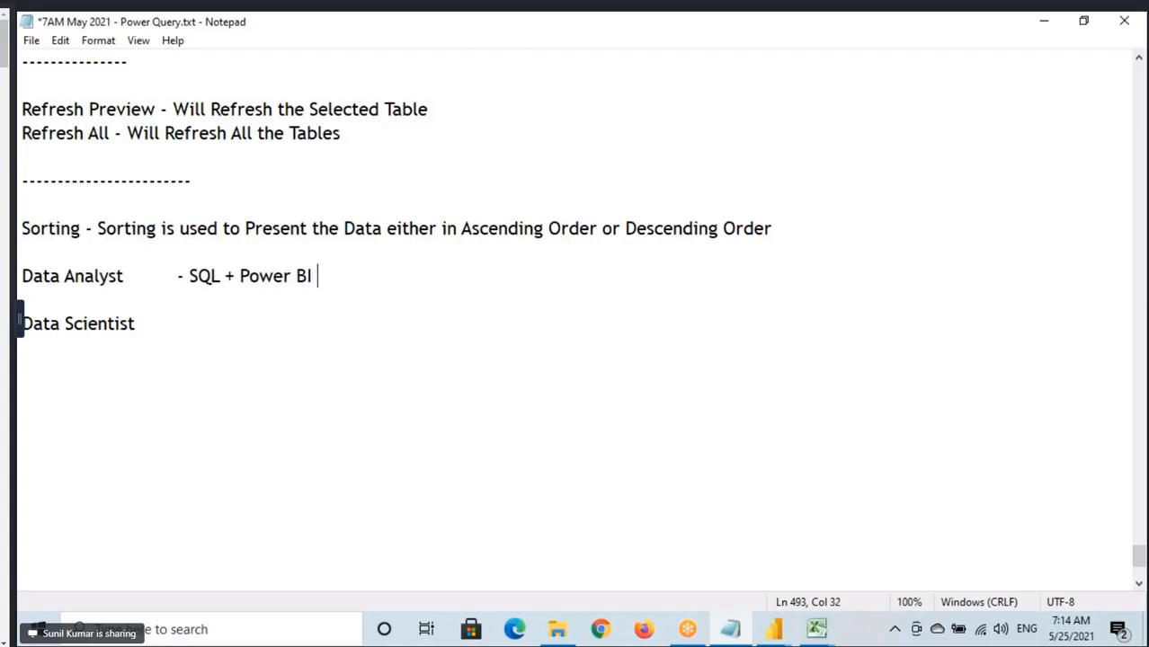
{"action": "left_click_drag", "start_coordinate": [19, 276], "coordinate": [322, 277]}
Append "- SQL + Power BI" to the Data Scientist line.
{"action": "left_click_drag", "start_coordinate": [21, 324], "coordinate": [174, 322]}
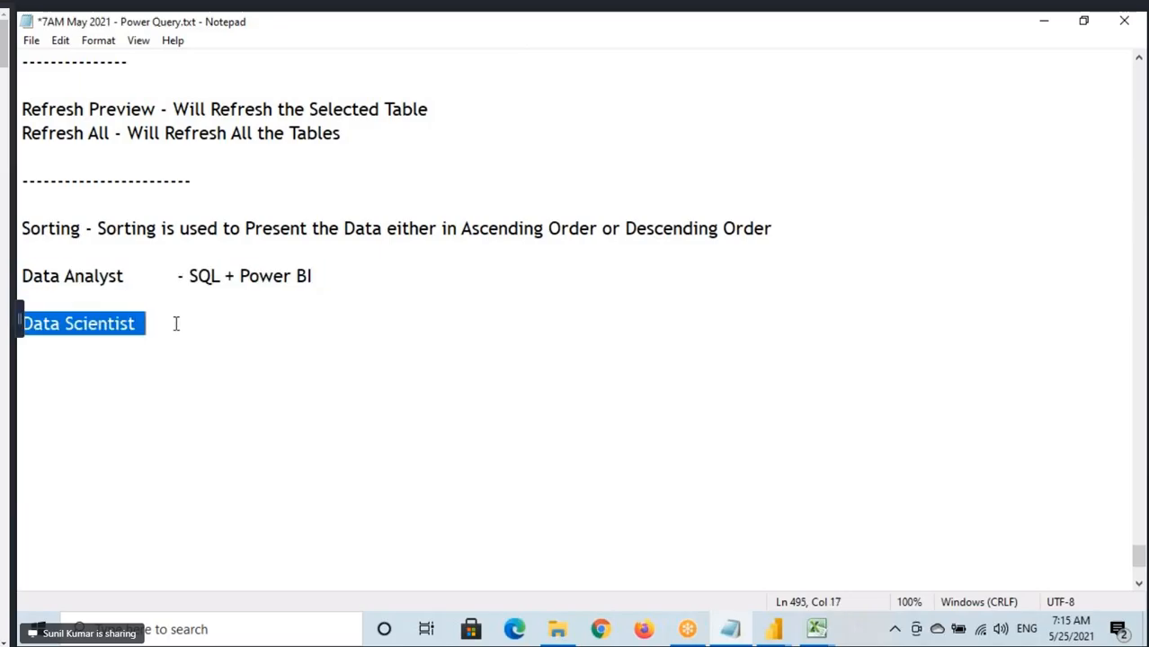
{"action": "left_click", "coordinate": [190, 323]}
{"action": "type", "text": "- SSQL"}
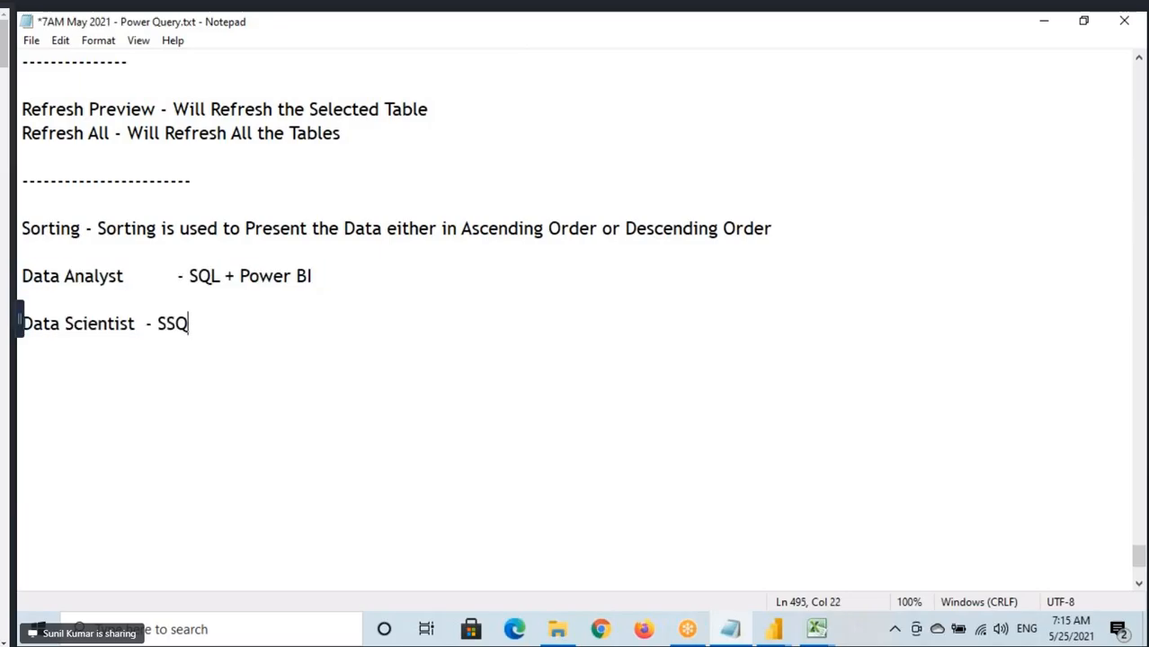
{"action": "key", "text": "BackSpace"}
{"action": "key", "text": "BackSpace"}
{"action": "key", "text": "BackSpace"}
{"action": "type", "text": "QL + Powe"}
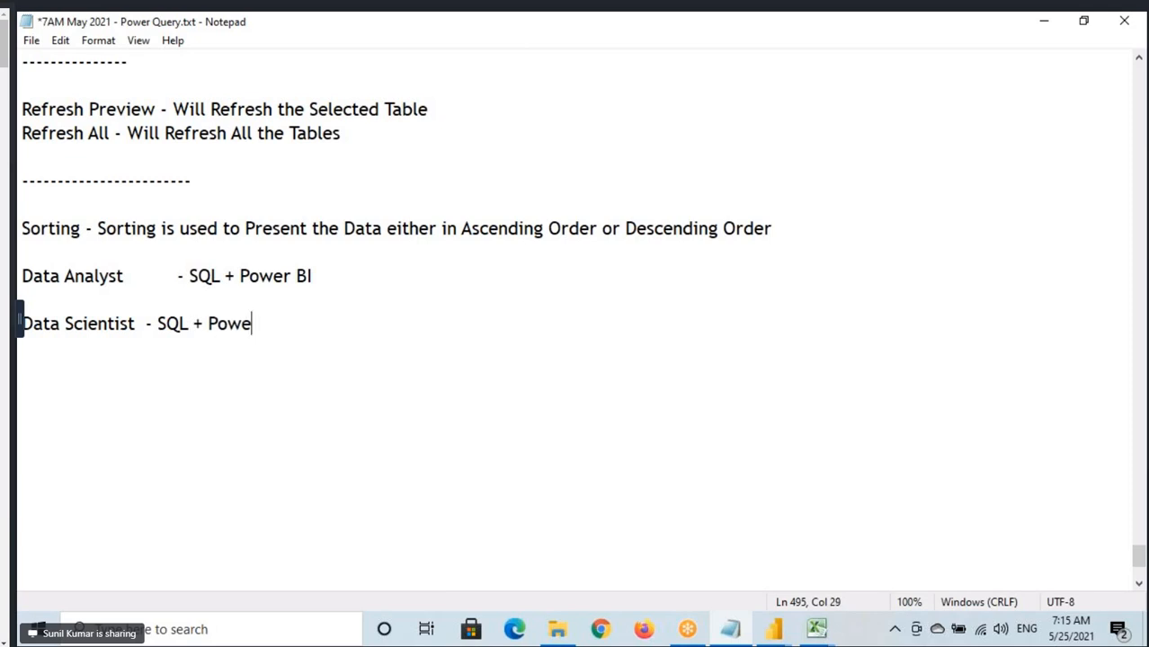
{"action": "type", "text": "r BI+ R + "}
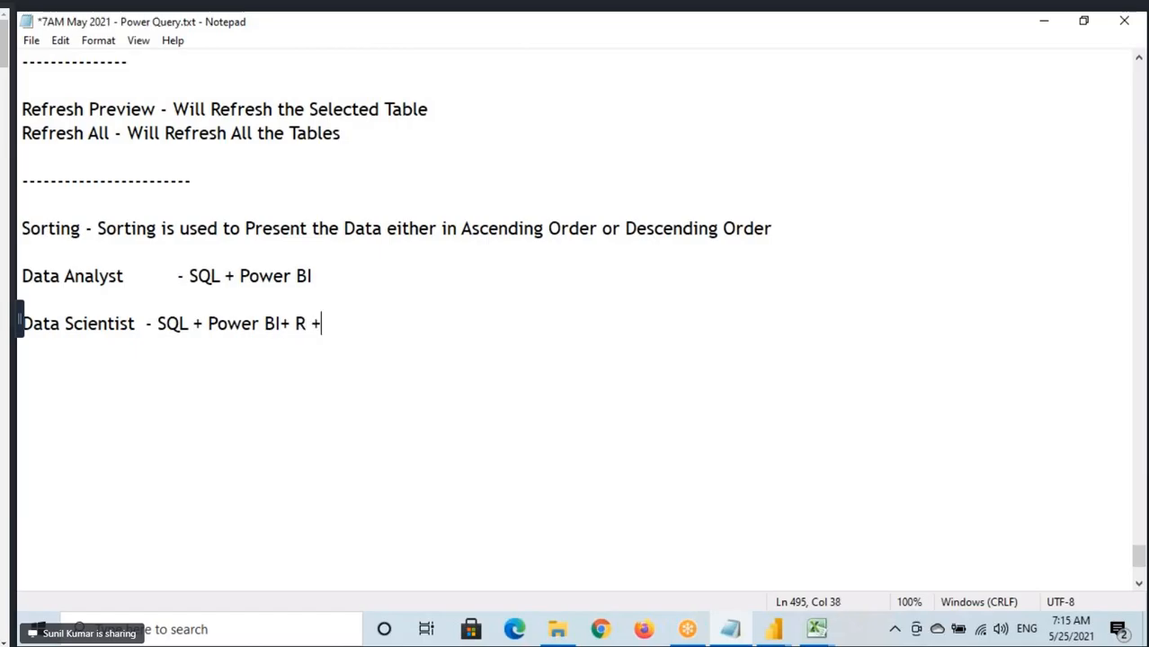
{"action": "type", "text": "Py"}
Extend the Data Scientist skills with "+ R + Python +".
{"action": "left_click", "coordinate": [379, 320]}
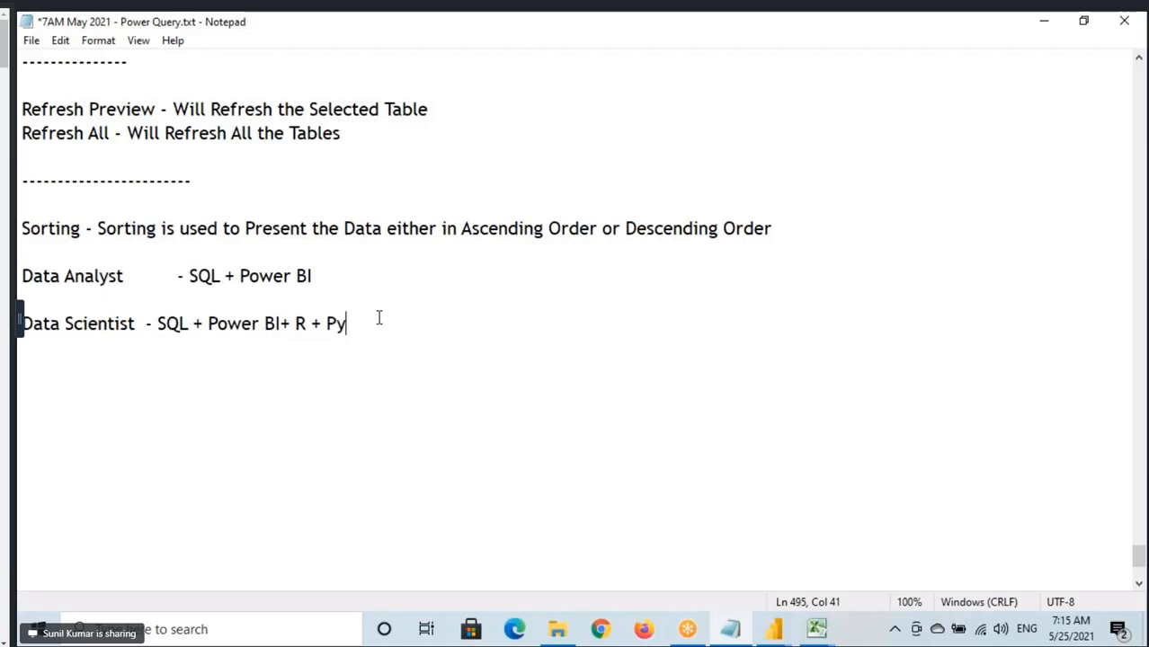
{"action": "type", "text": "thon +"}
Switch to the Power Query Editor and box the AI Insights command group.
{"action": "mouse_move", "coordinate": [773, 629]}
{"action": "left_click", "coordinate": [836, 557]}
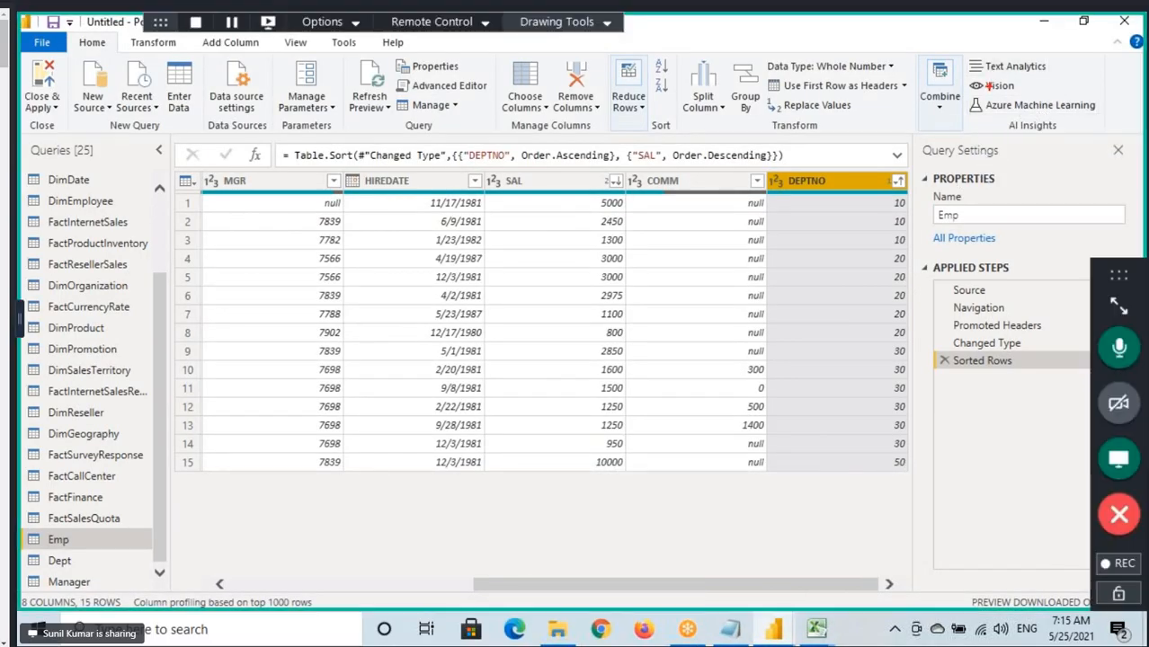
{"action": "left_click_drag", "start_coordinate": [957, 48], "coordinate": [1103, 136]}
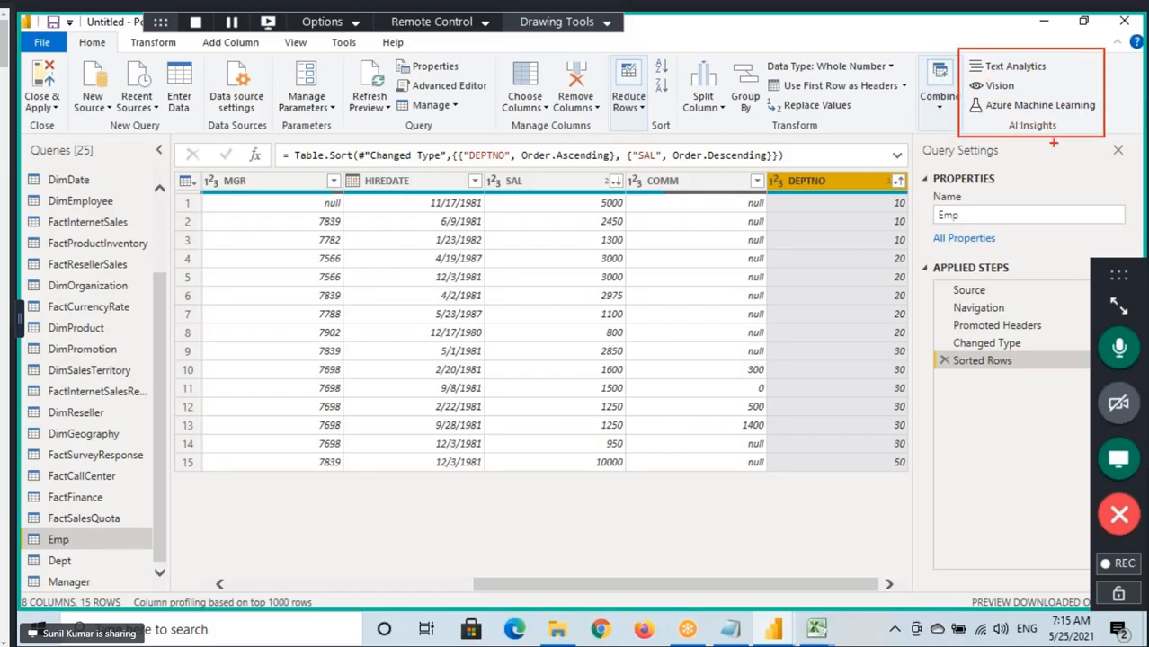
Return to the Notepad notes and highlight the Data Analyst role and its skills.
{"action": "left_click", "coordinate": [730, 629]}
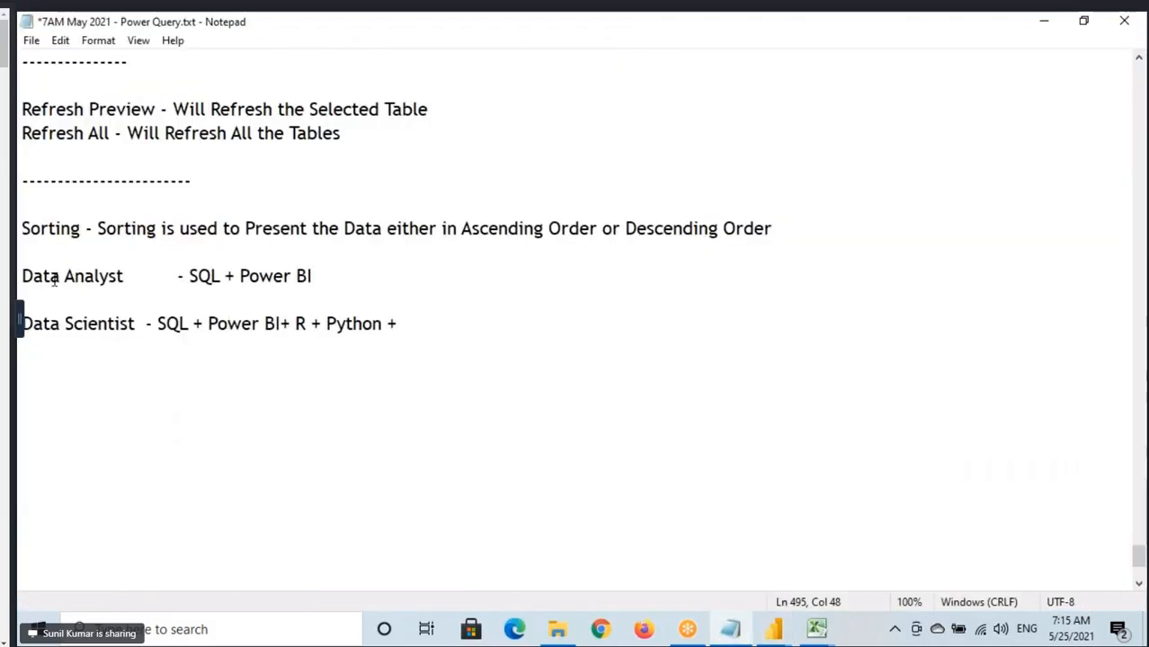
{"action": "left_click_drag", "start_coordinate": [32, 277], "coordinate": [133, 277]}
{"action": "left_click_drag", "start_coordinate": [213, 276], "coordinate": [319, 276]}
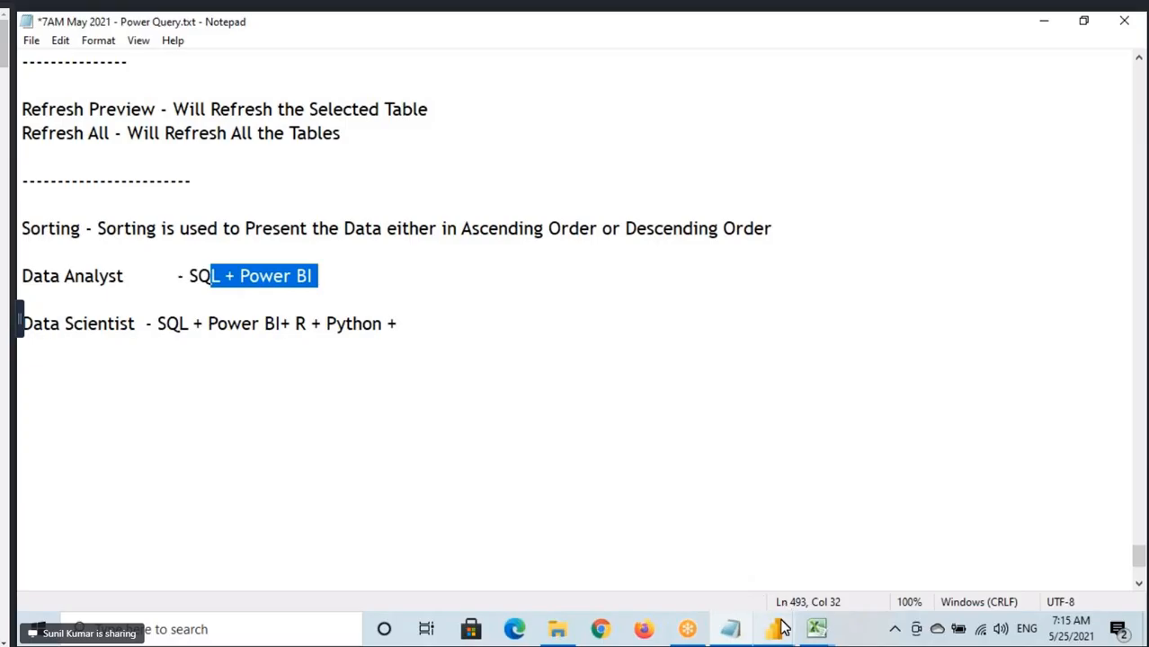
Switch to the Power Query Editor, mark AI Insights with Azure Machine Learning underlined, and clear the annotations.
{"action": "mouse_move", "coordinate": [773, 628]}
{"action": "left_click", "coordinate": [839, 585]}
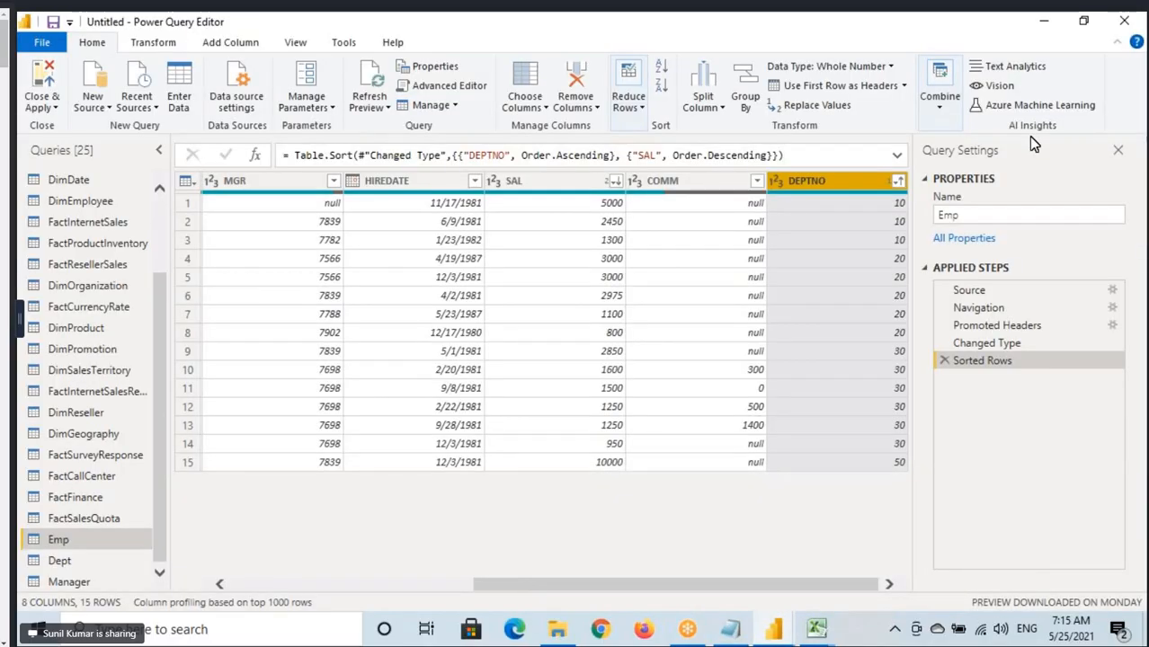
{"action": "mouse_move", "coordinate": [963, 58]}
{"action": "left_mouse_down"}
{"action": "mouse_move", "coordinate": [1069, 128]}
{"action": "mouse_move", "coordinate": [1112, 138]}
{"action": "left_mouse_up"}
{"action": "left_click_drag", "start_coordinate": [1025, 115], "coordinate": [1088, 114]}
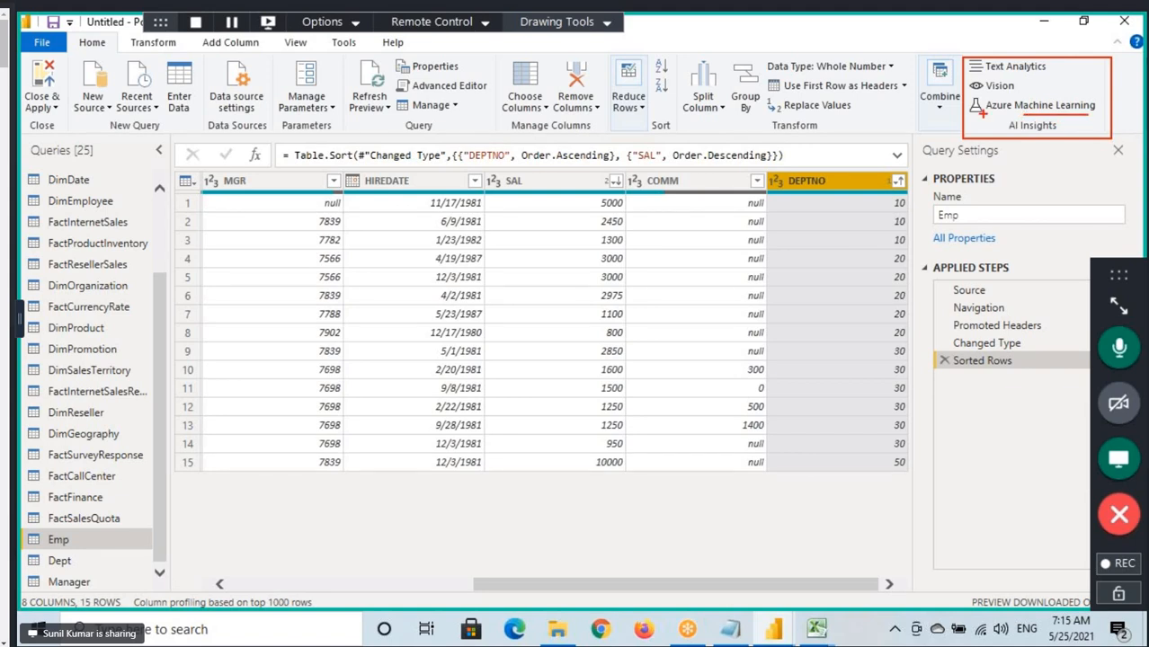
{"action": "left_click_drag", "start_coordinate": [983, 114], "coordinate": [1005, 113]}
{"action": "left_click_drag", "start_coordinate": [895, 33], "coordinate": [939, 20]}
{"action": "left_click_drag", "start_coordinate": [930, 17], "coordinate": [941, 27]}
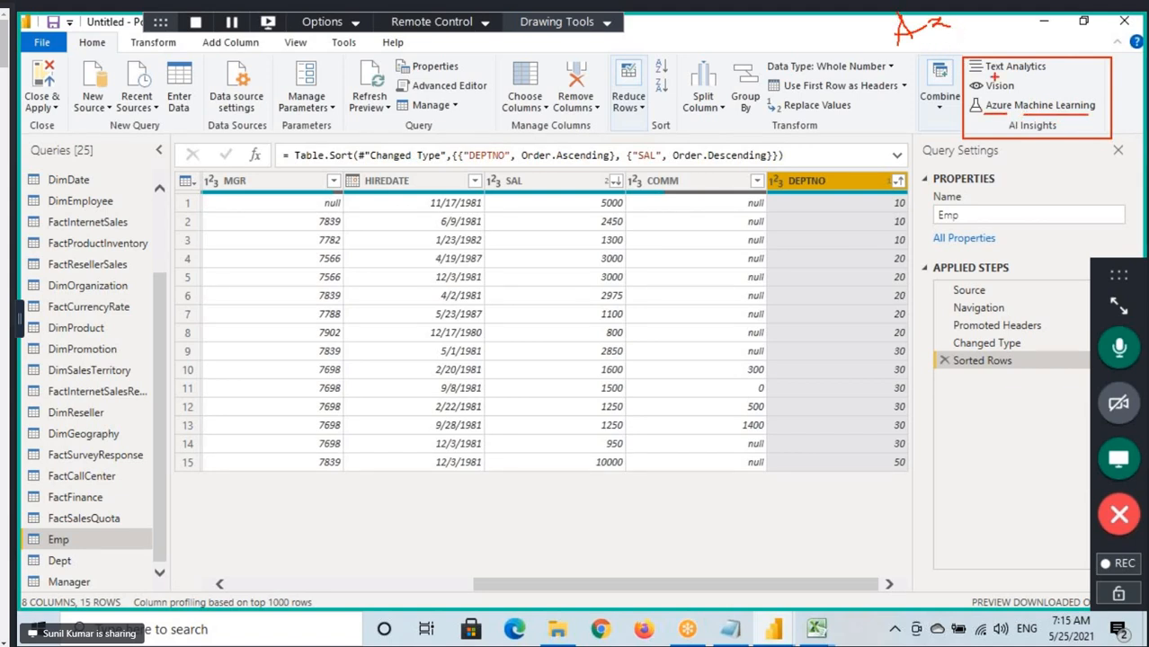
{"action": "left_click_drag", "start_coordinate": [1032, 36], "coordinate": [1006, 52]}
{"action": "key", "text": "Escape"}
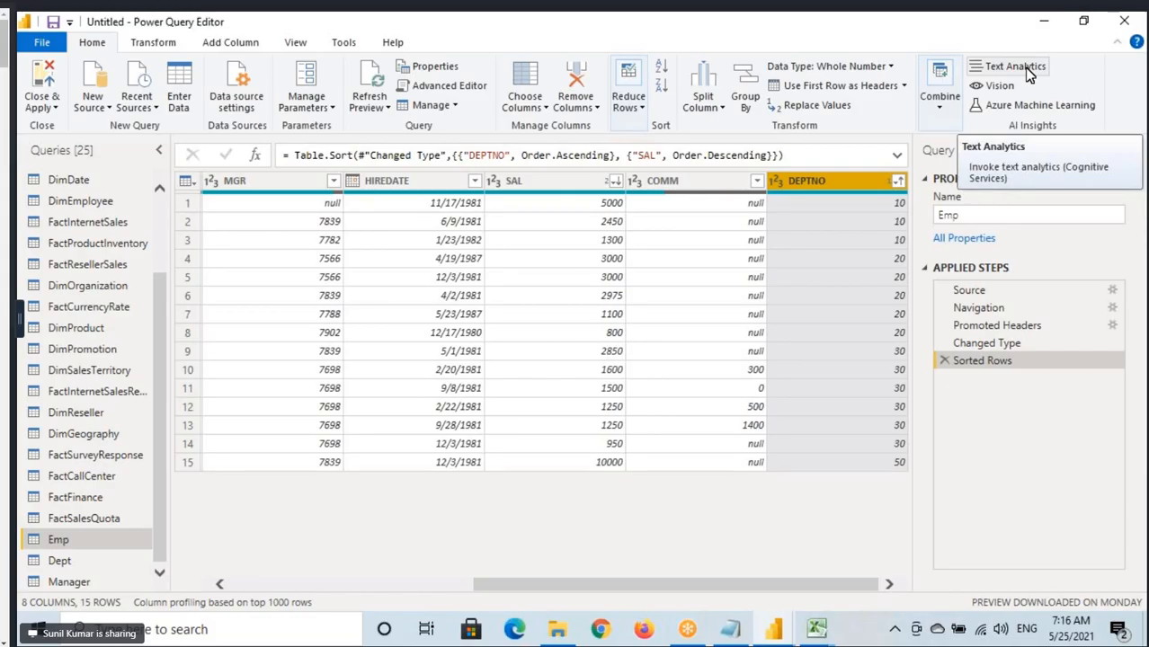
Check the role notes in Notepad and return to the Power Query Editor.
{"action": "left_click", "coordinate": [730, 629]}
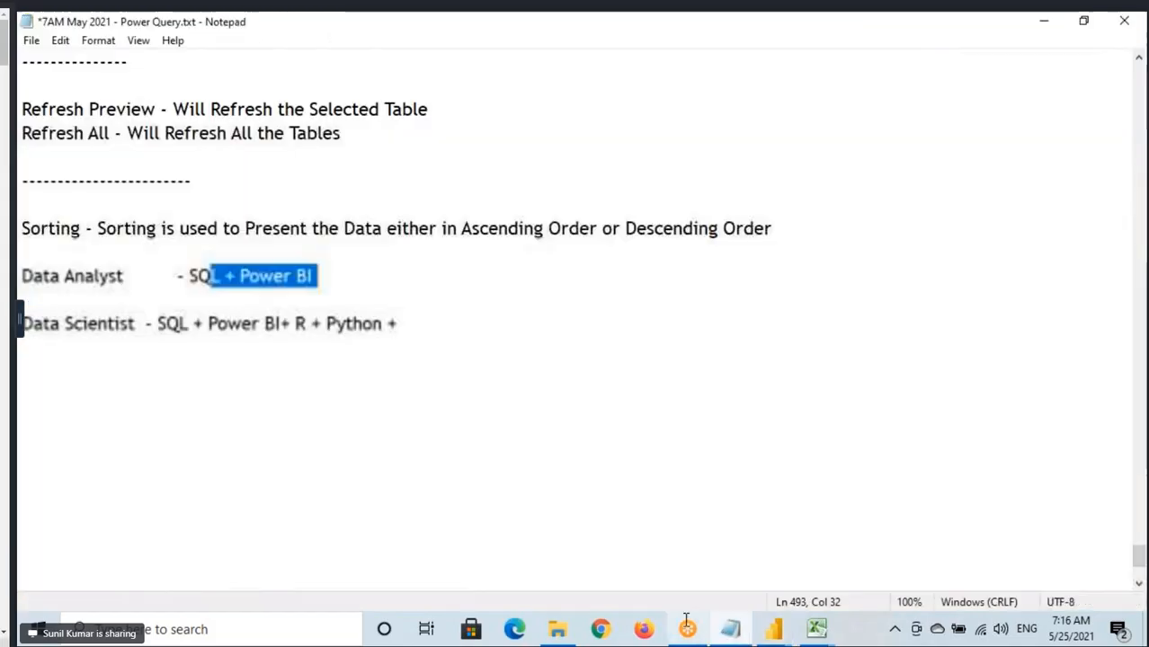
{"action": "mouse_move", "coordinate": [775, 629]}
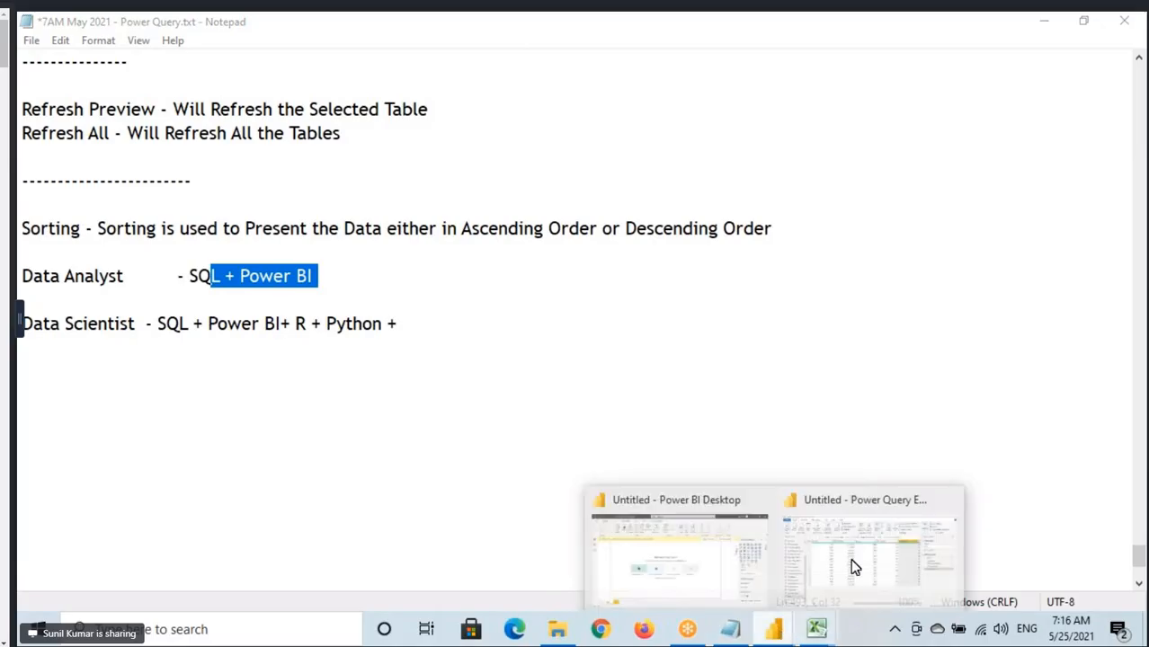
{"action": "left_click", "coordinate": [881, 530]}
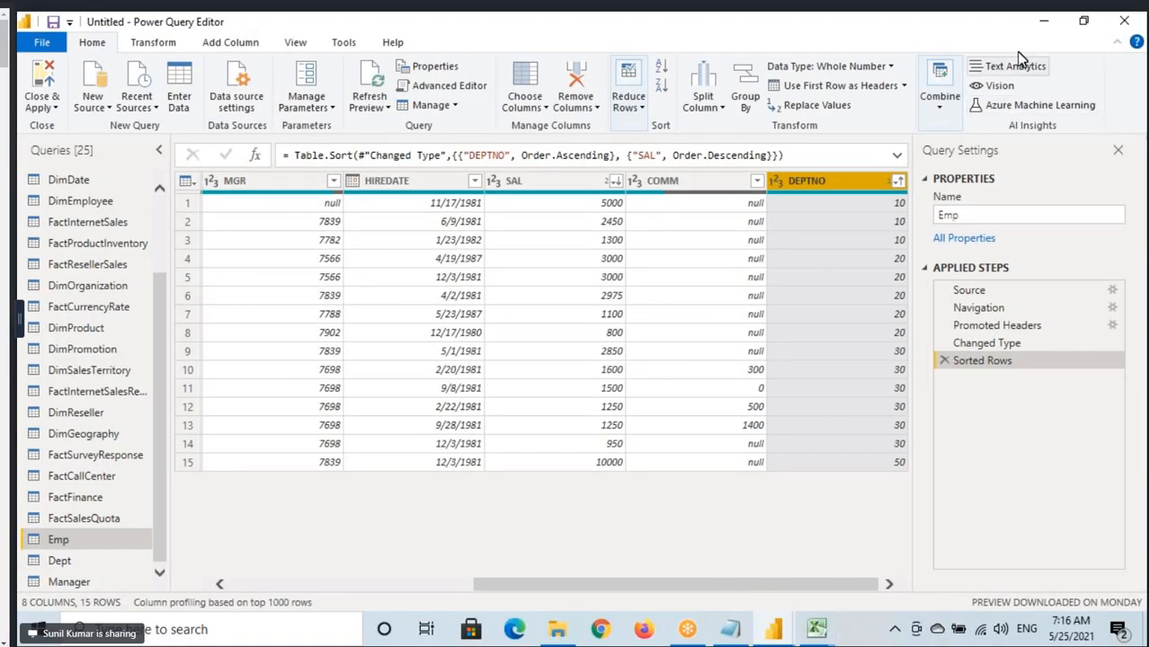
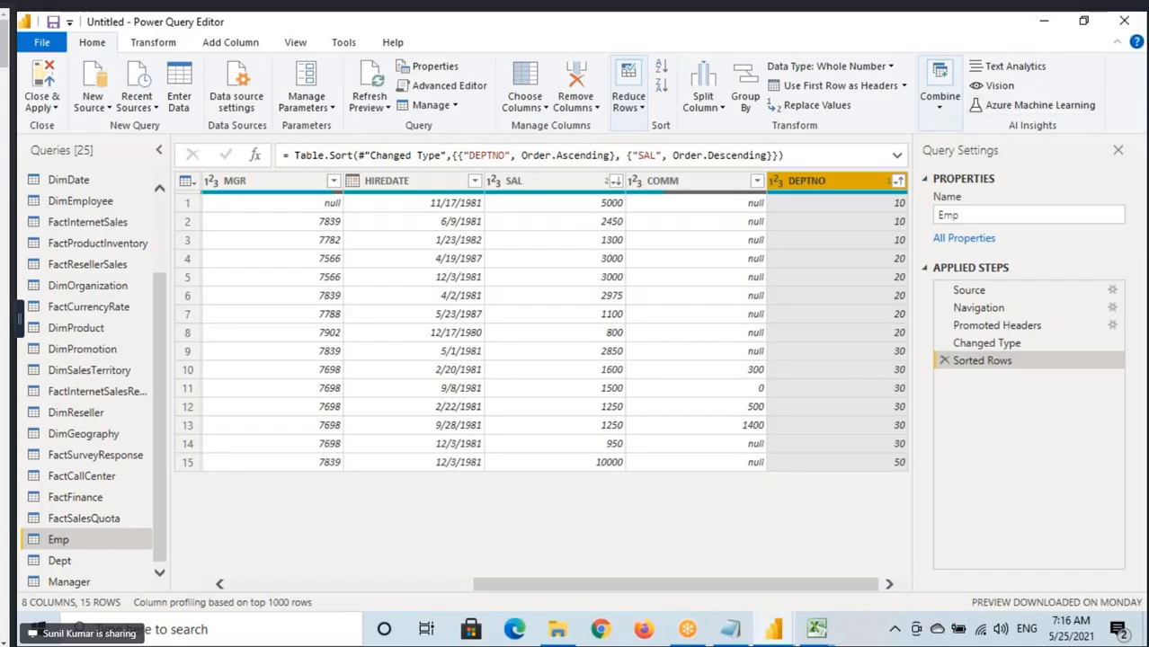
Box the AI Insights command group and draw an arrow pointing at it.
{"action": "left_click_drag", "start_coordinate": [959, 55], "coordinate": [1114, 137]}
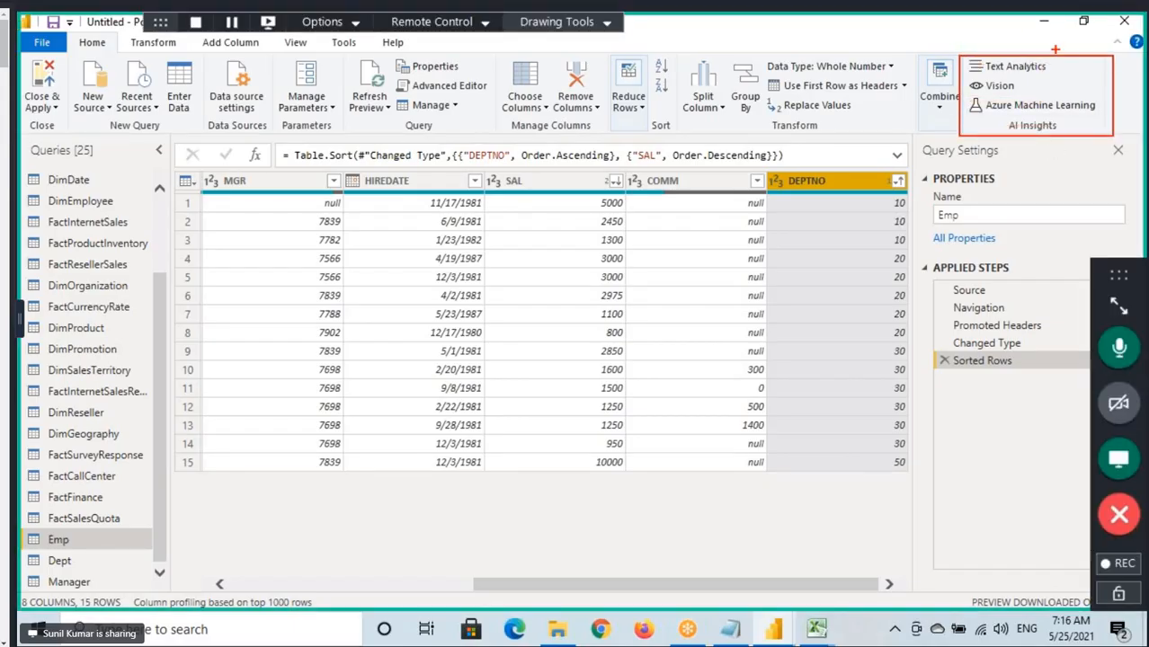
{"action": "left_click_drag", "start_coordinate": [1018, 22], "coordinate": [1036, 58]}
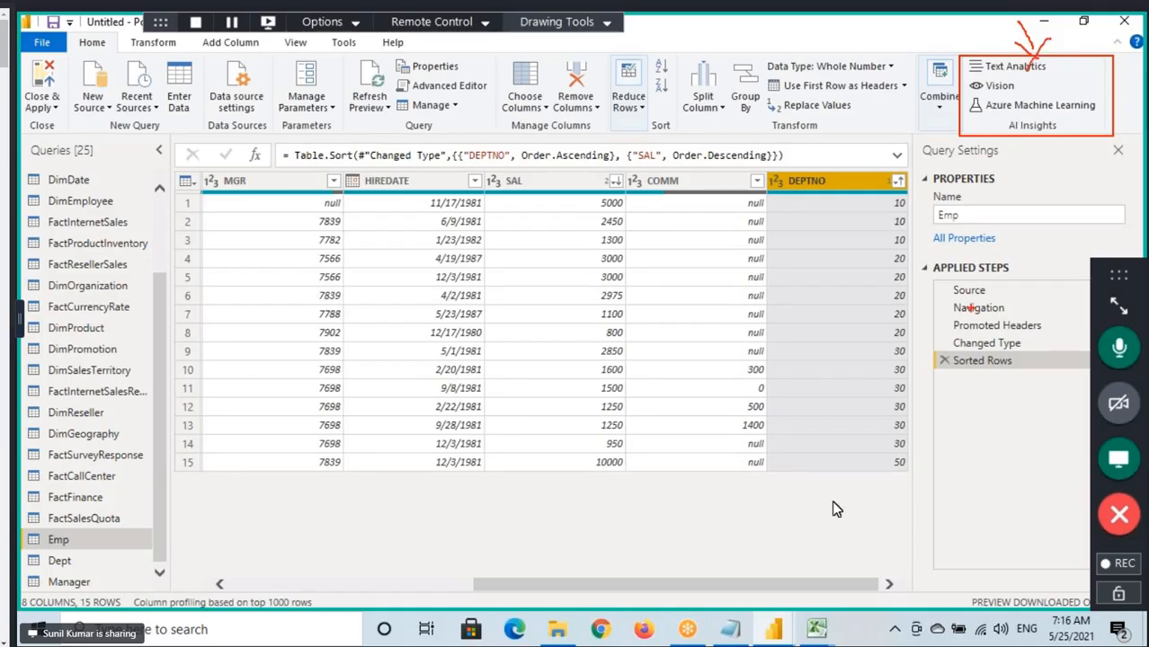
Switch to the Notepad notes and append "Machine Lerning" to the Data Scientist skills line.
{"action": "left_click", "coordinate": [729, 629]}
{"action": "left_click_drag", "start_coordinate": [24, 323], "coordinate": [138, 326]}
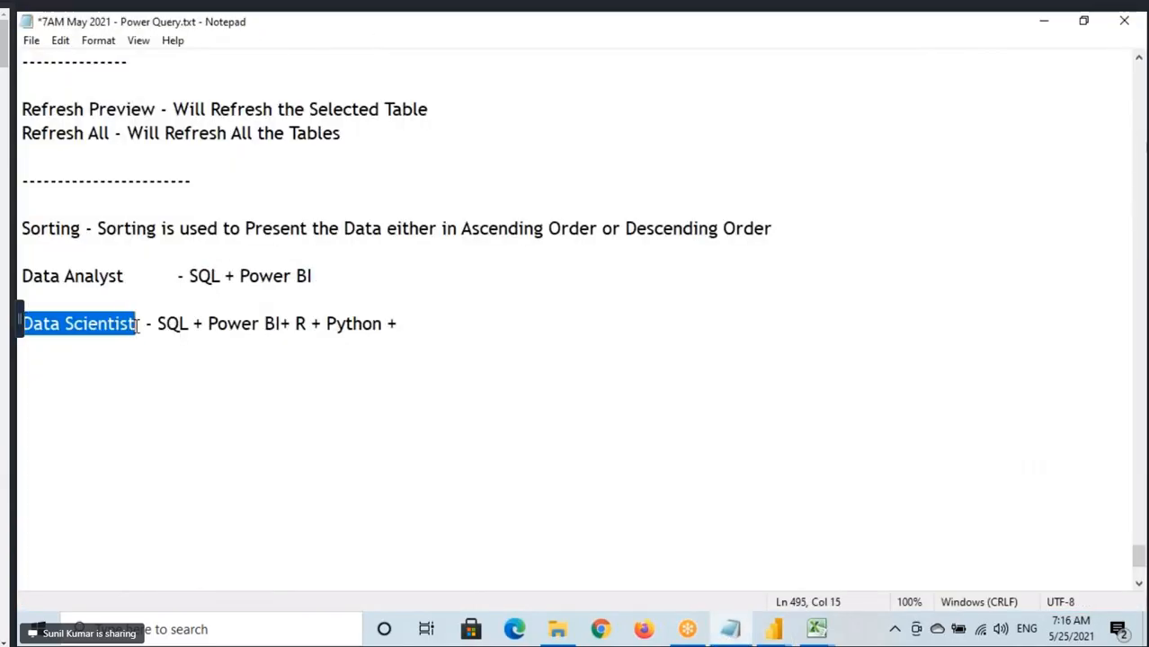
{"action": "left_click_drag", "start_coordinate": [24, 324], "coordinate": [110, 328]}
{"action": "left_click", "coordinate": [416, 319]}
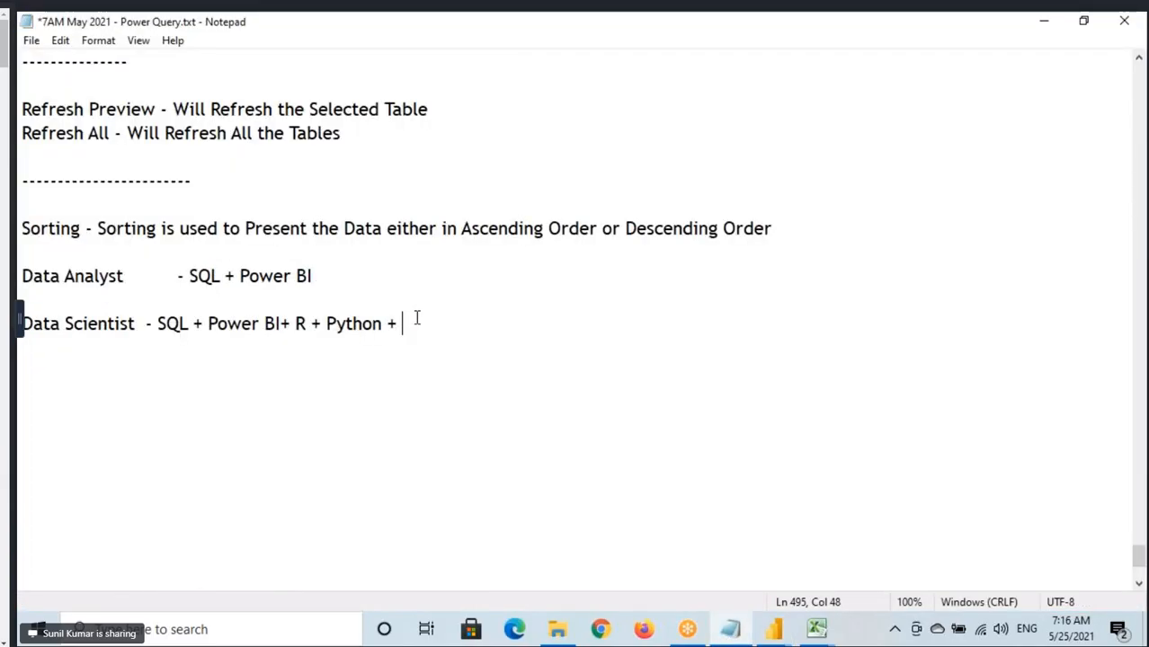
{"action": "type", "text": "Mac"}
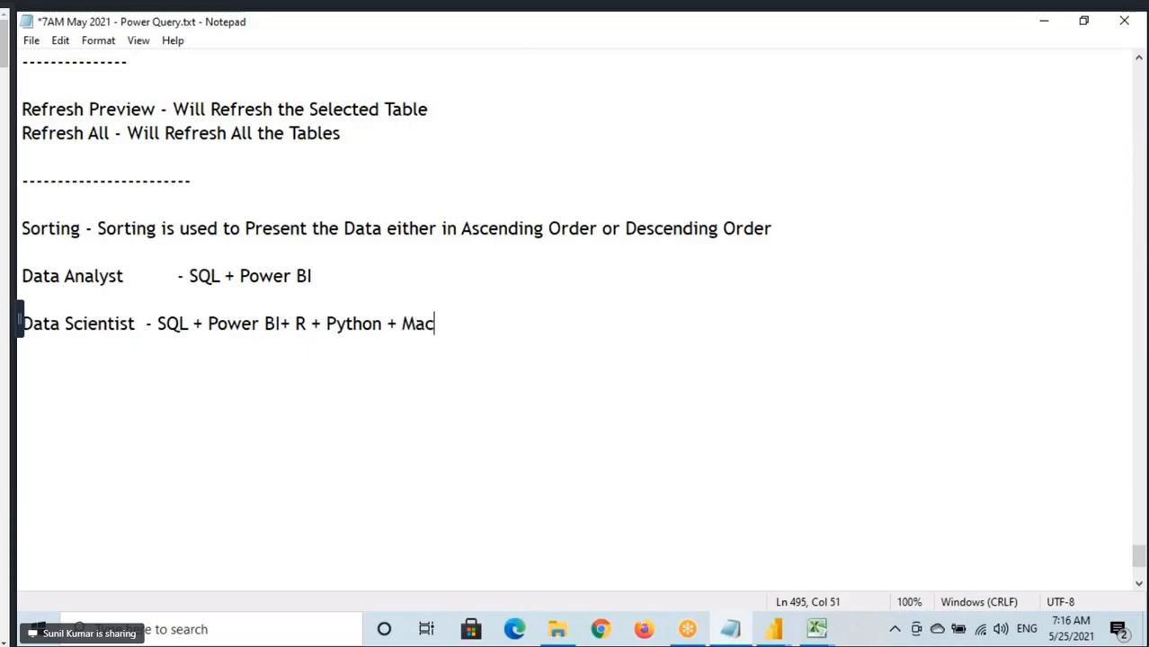
{"action": "type", "text": "hine Lerning"}
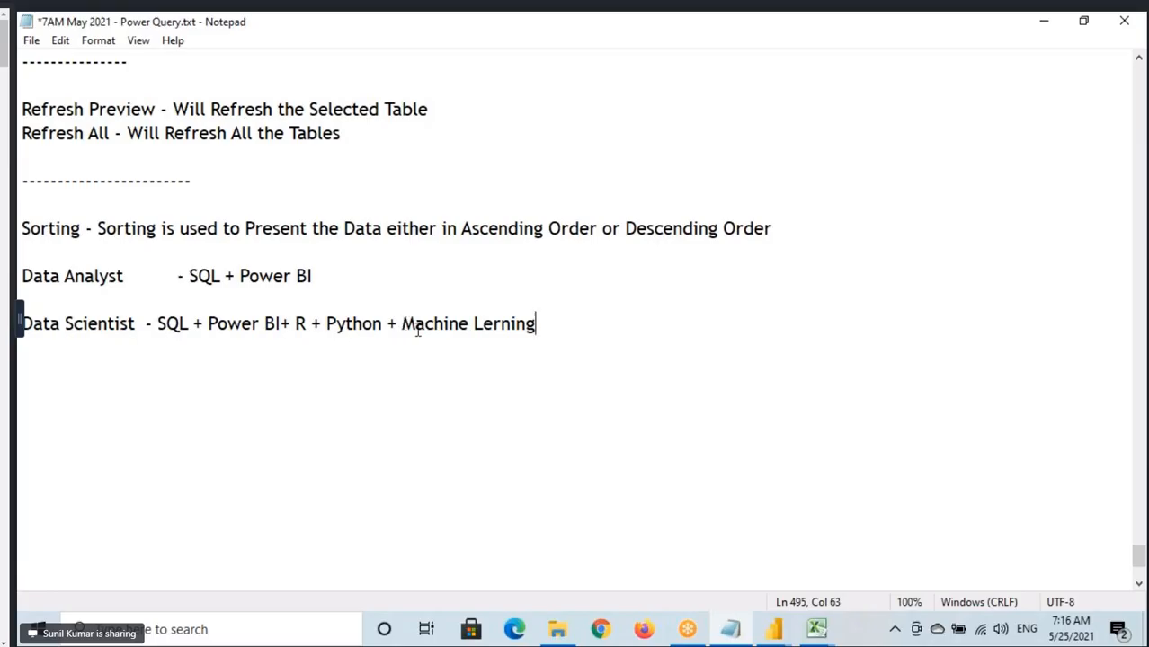
Highlight the Machine Lerning and Python skills on the Data Scientist line, and return to the Power Query Editor.
{"action": "left_click_drag", "start_coordinate": [417, 329], "coordinate": [553, 320]}
{"action": "left_click_drag", "start_coordinate": [329, 326], "coordinate": [372, 326]}
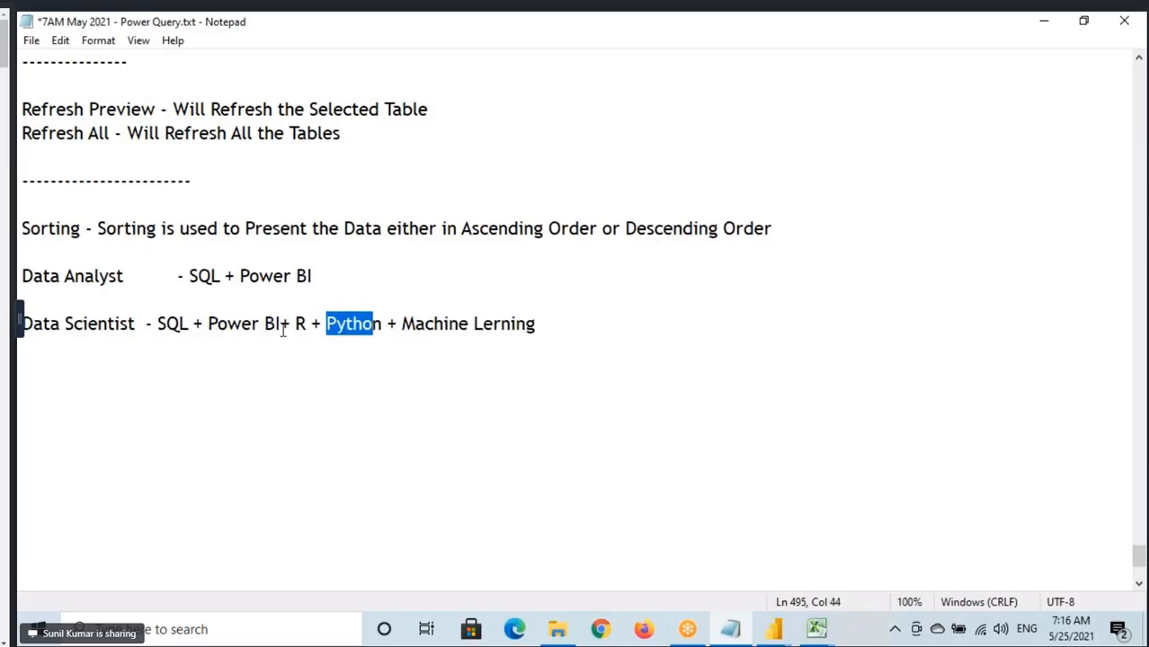
{"action": "left_click_drag", "start_coordinate": [290, 326], "coordinate": [374, 365]}
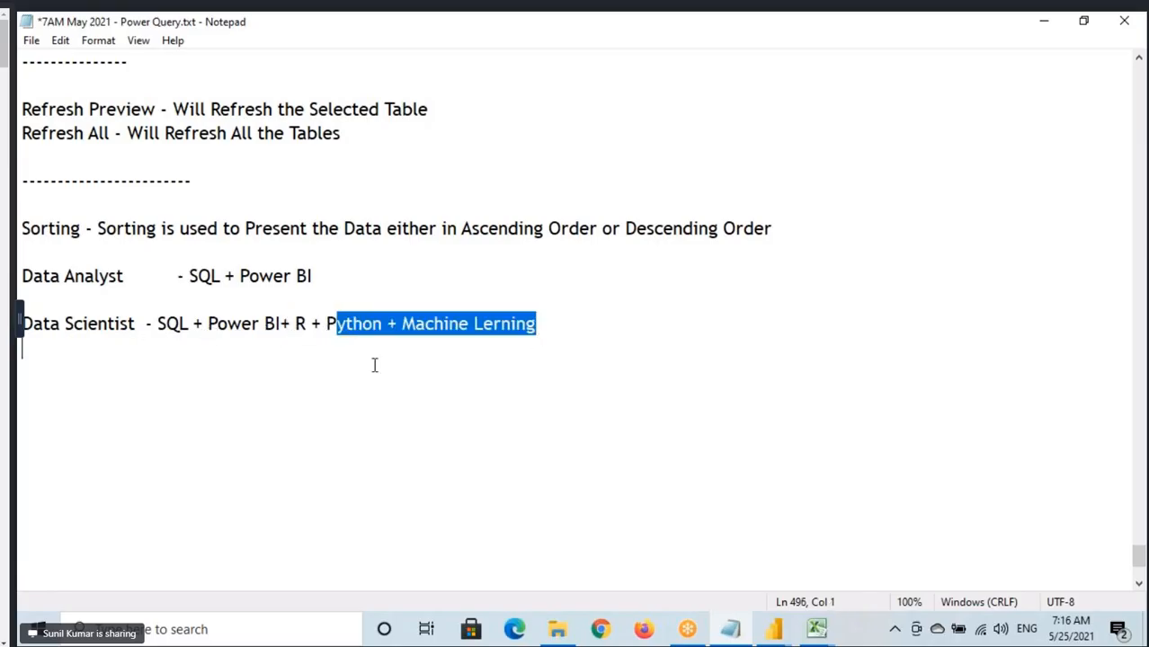
{"action": "mouse_move", "coordinate": [775, 629]}
{"action": "left_click", "coordinate": [825, 580]}
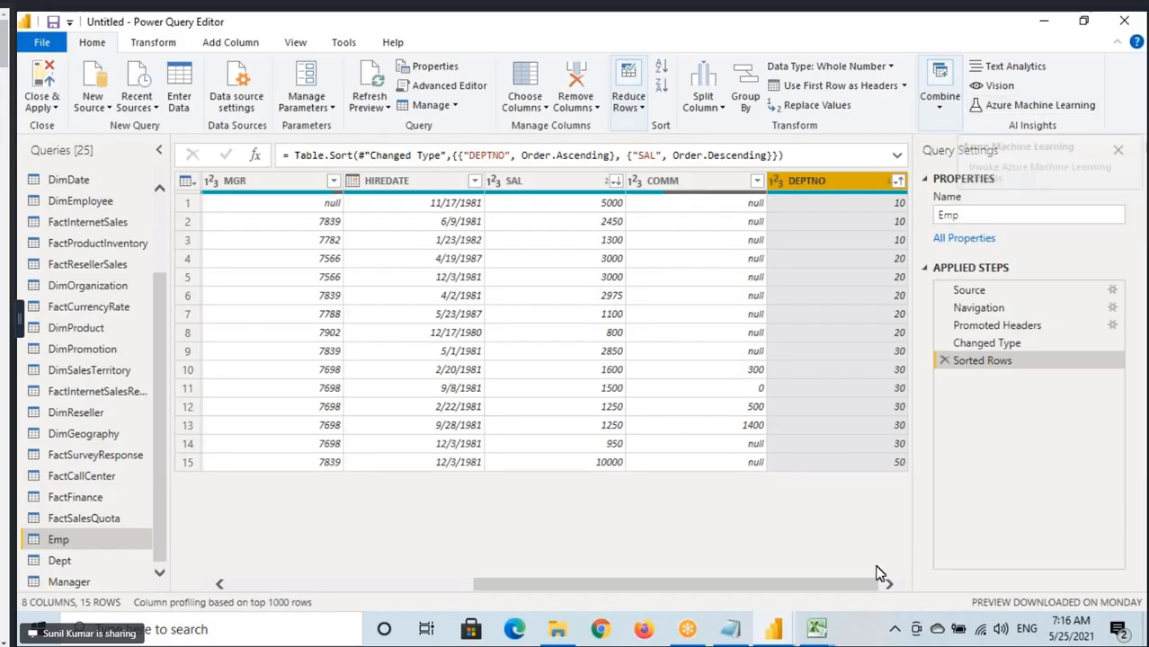
Highlight "R + Python + Machine Lerning" in the Notepad notes and switch back to the Power Query Editor.
{"action": "left_click", "coordinate": [730, 629]}
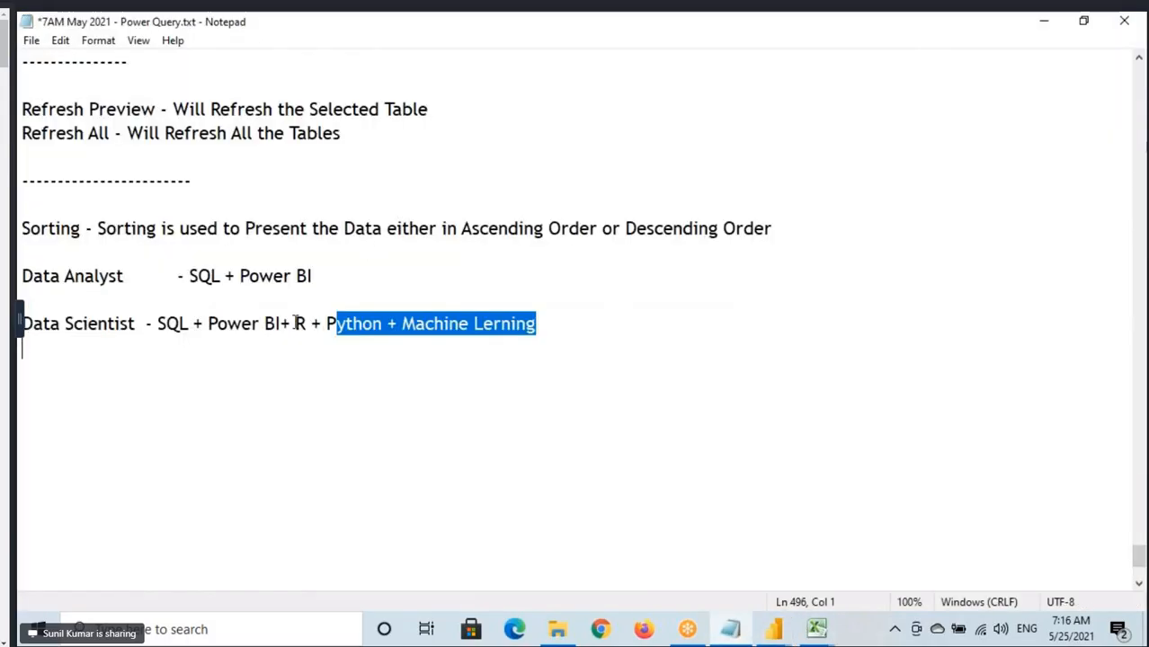
{"action": "left_click_drag", "start_coordinate": [296, 323], "coordinate": [537, 325]}
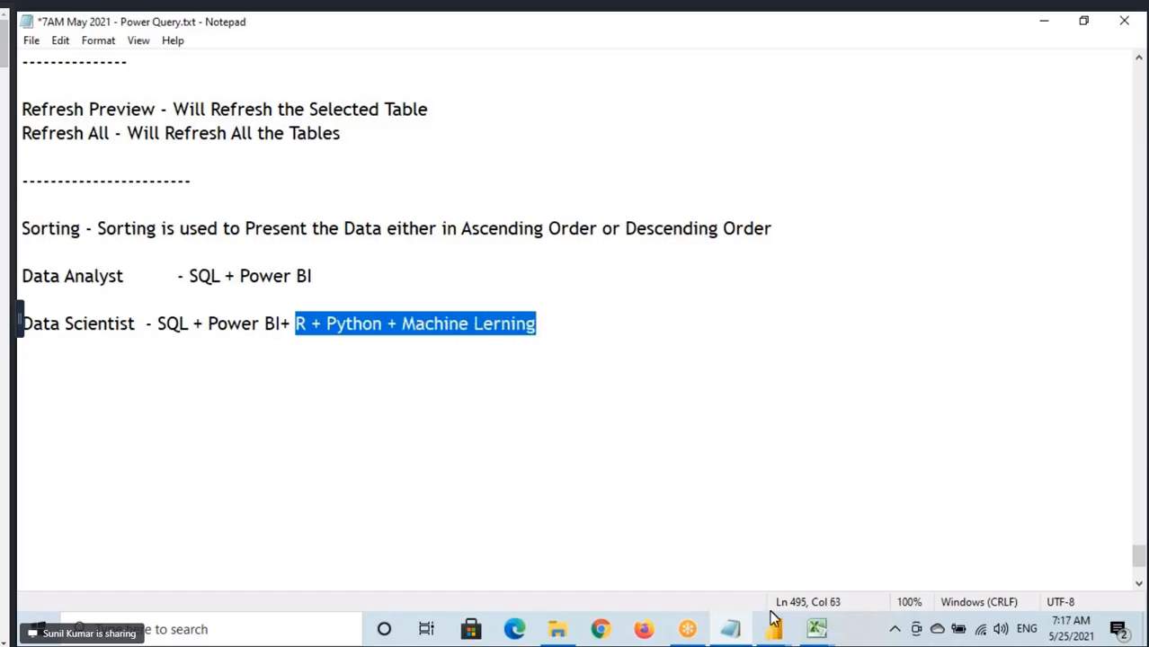
{"action": "mouse_move", "coordinate": [772, 629]}
{"action": "left_click", "coordinate": [860, 537]}
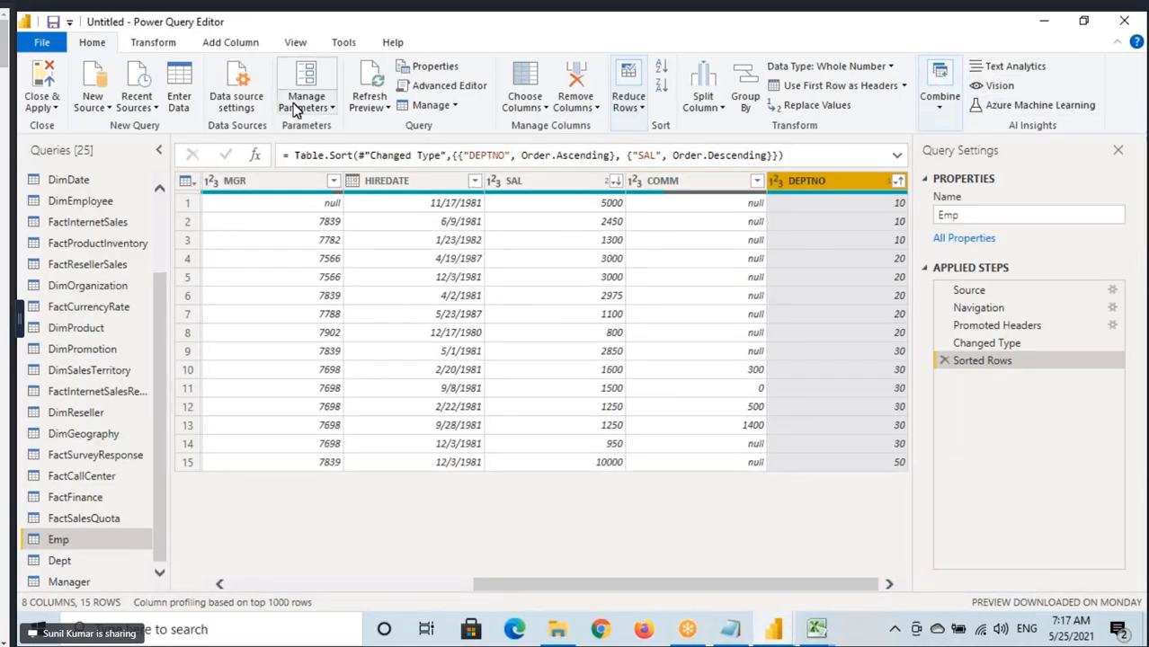
Draw a box around all the Home commands, from Close & Apply through AI Insights.
{"action": "left_click", "coordinate": [208, 17]}
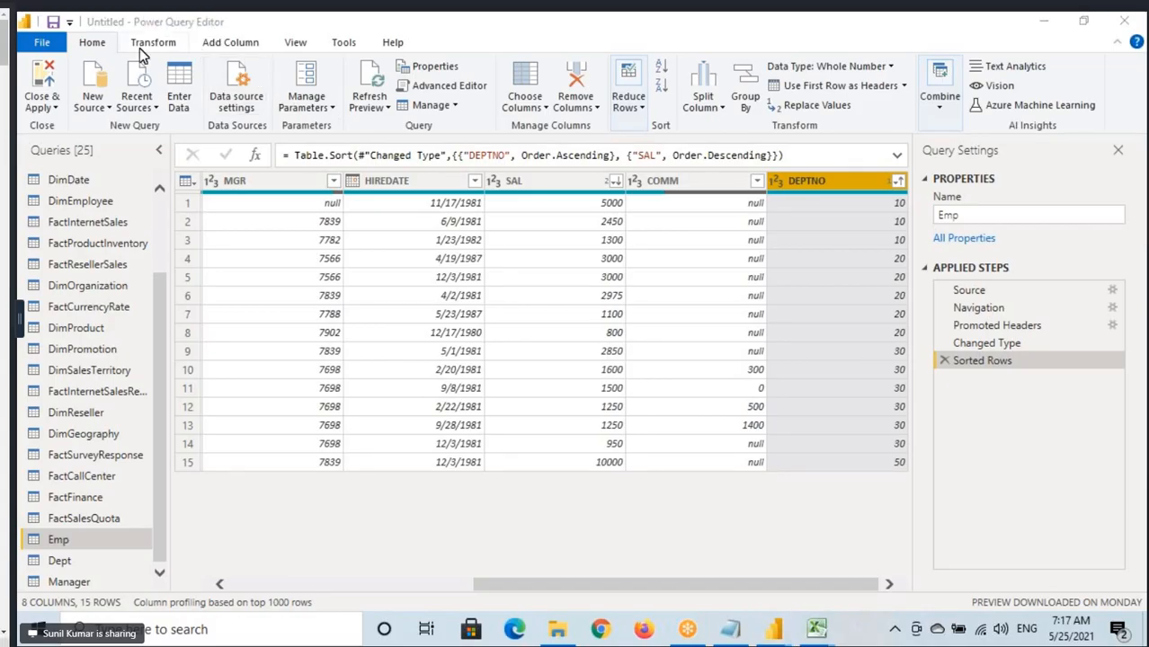
{"action": "left_click", "coordinate": [41, 72]}
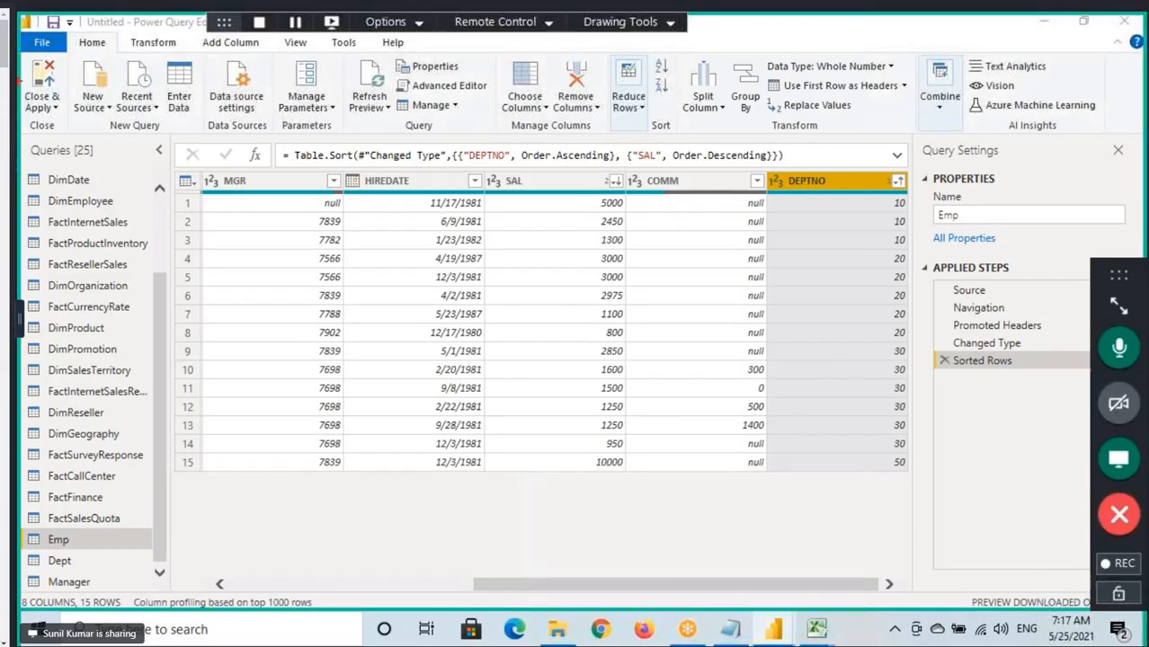
{"action": "mouse_move", "coordinate": [19, 52]}
{"action": "left_mouse_down"}
{"action": "mouse_move", "coordinate": [148, 106]}
{"action": "mouse_move", "coordinate": [631, 142]}
{"action": "mouse_move", "coordinate": [1104, 135]}
{"action": "left_mouse_up"}
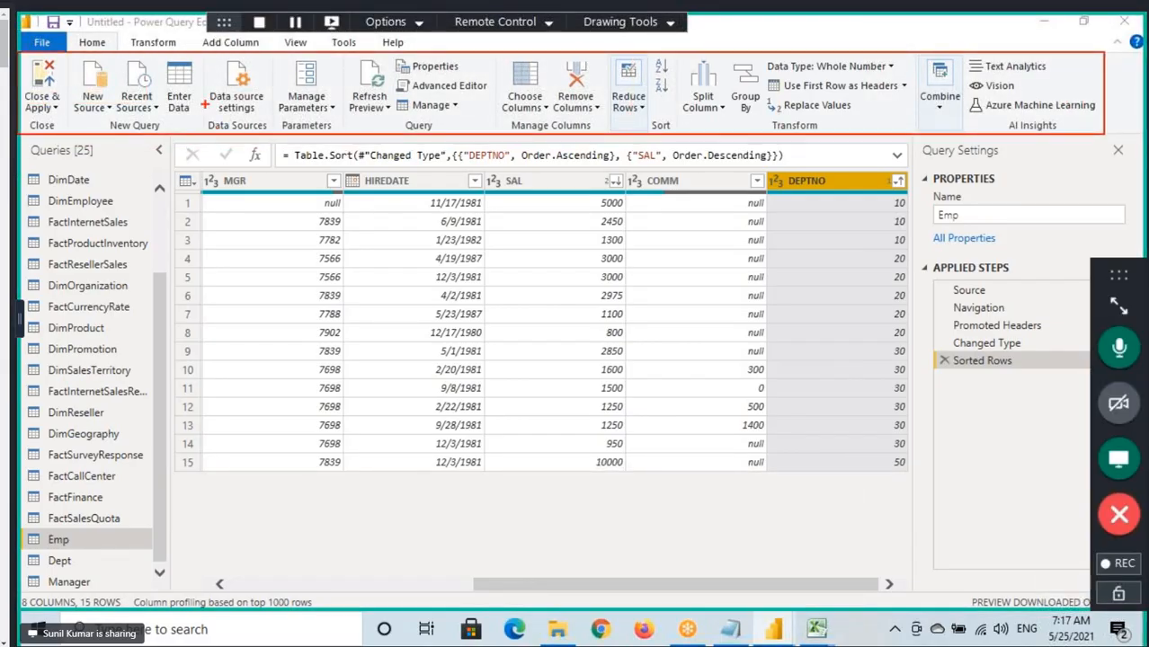
Compare the Group By command offered among the Transform commands with the one among the Home commands.
{"action": "left_click", "coordinate": [153, 42]}
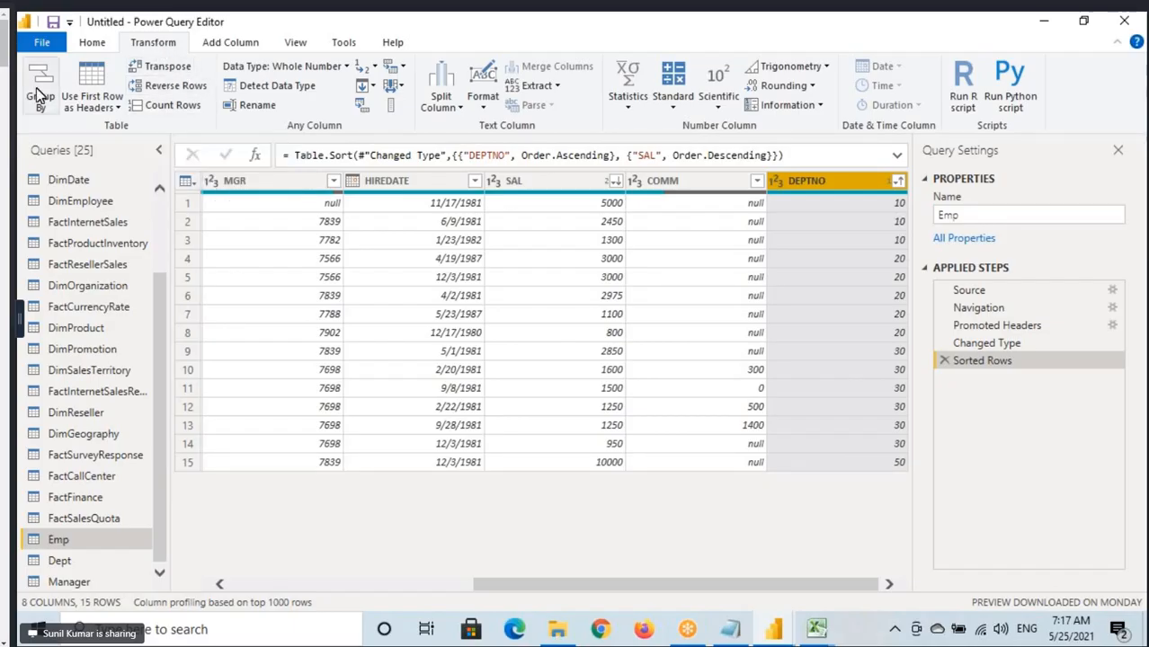
{"action": "left_click", "coordinate": [92, 42]}
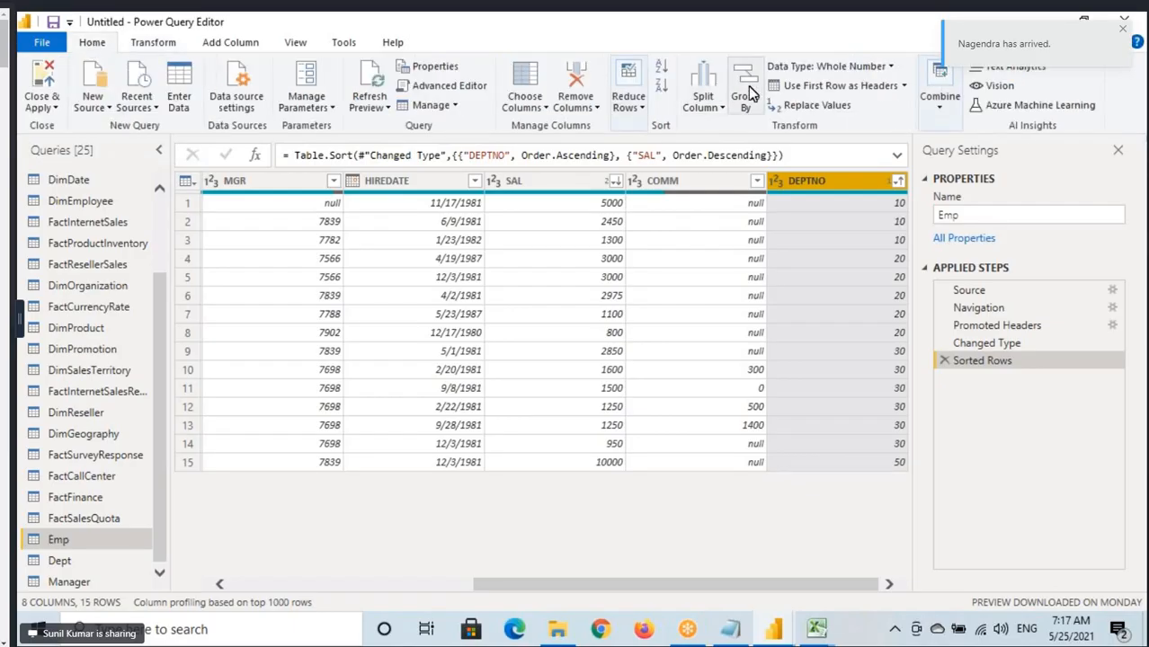
{"action": "left_click", "coordinate": [153, 49]}
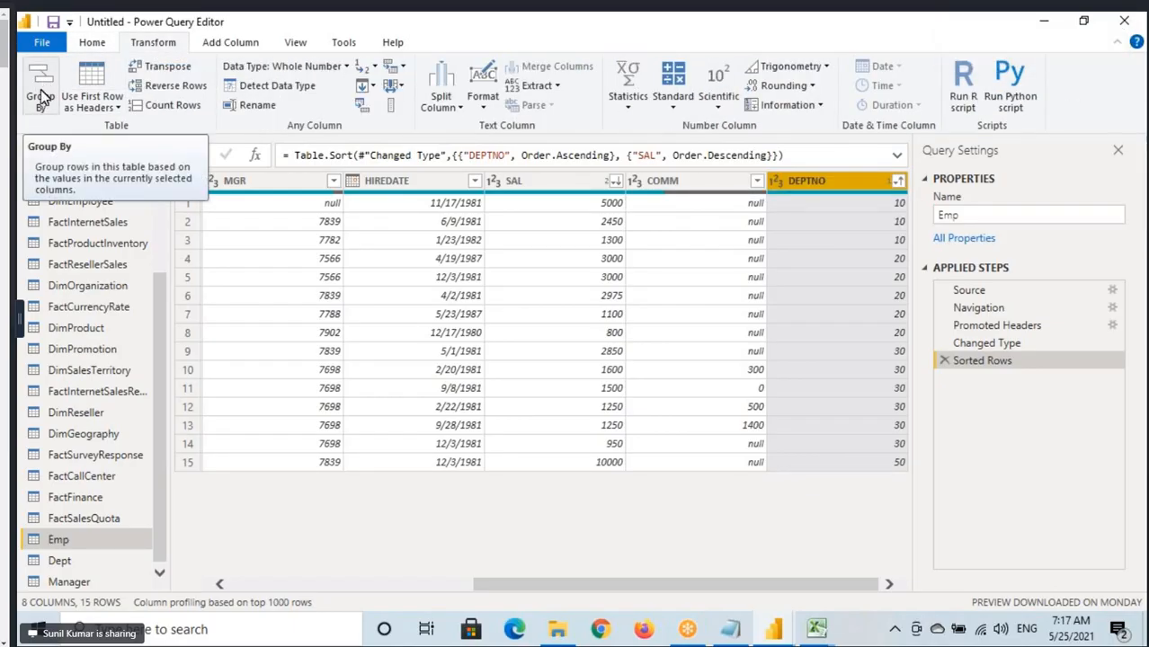
{"action": "left_click", "coordinate": [91, 43]}
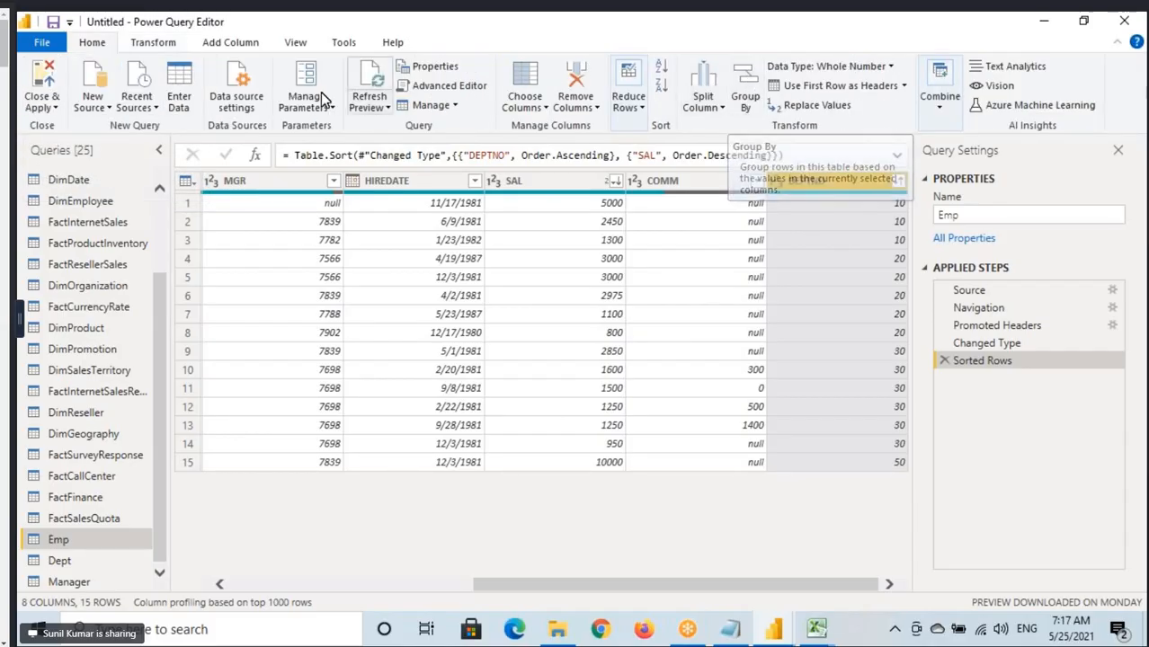
{"action": "left_click", "coordinate": [165, 45]}
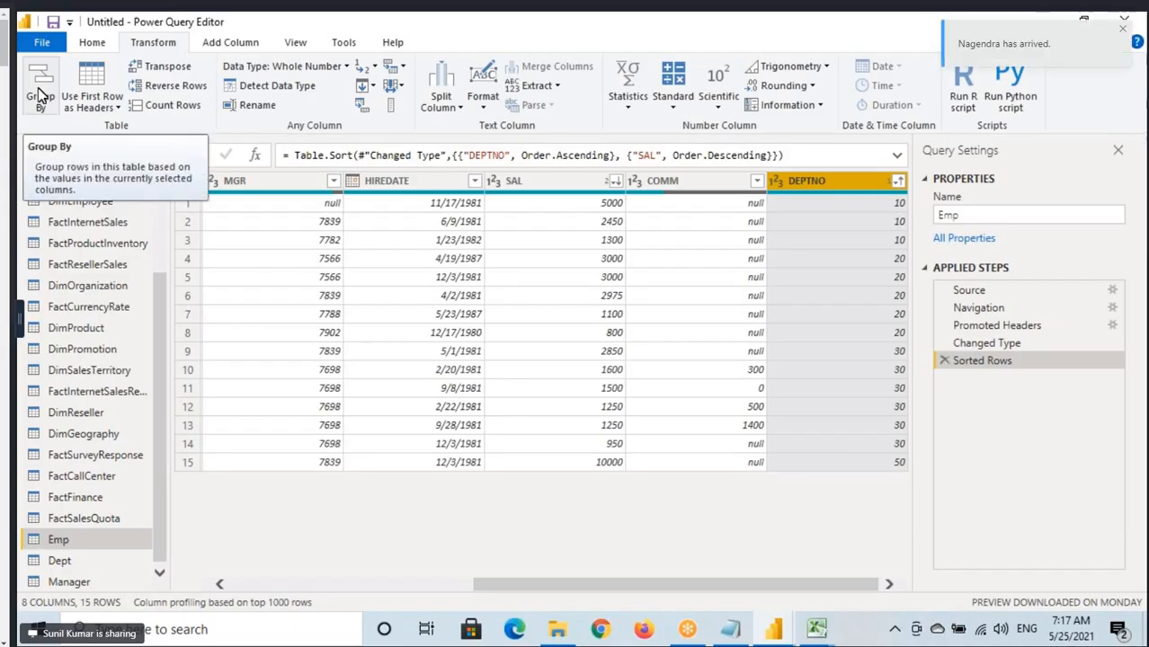
Compare the Use First Row as Headers options among the Transform and Home commands, ending on the Transform commands.
{"action": "left_click", "coordinate": [93, 101]}
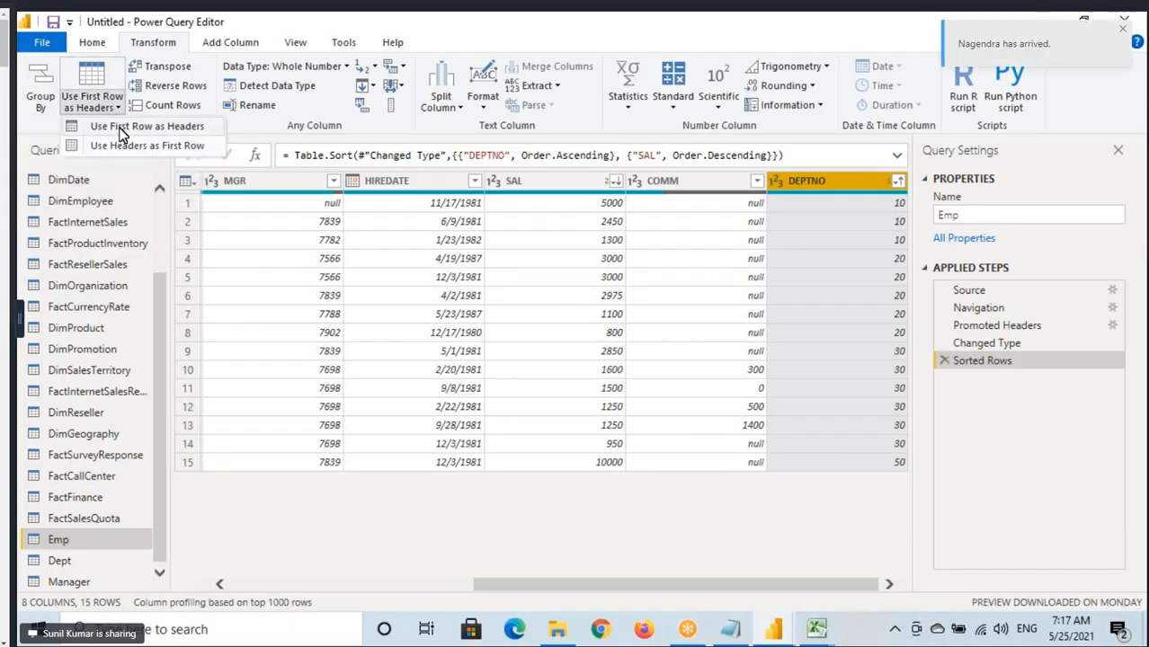
{"action": "left_click", "coordinate": [93, 43]}
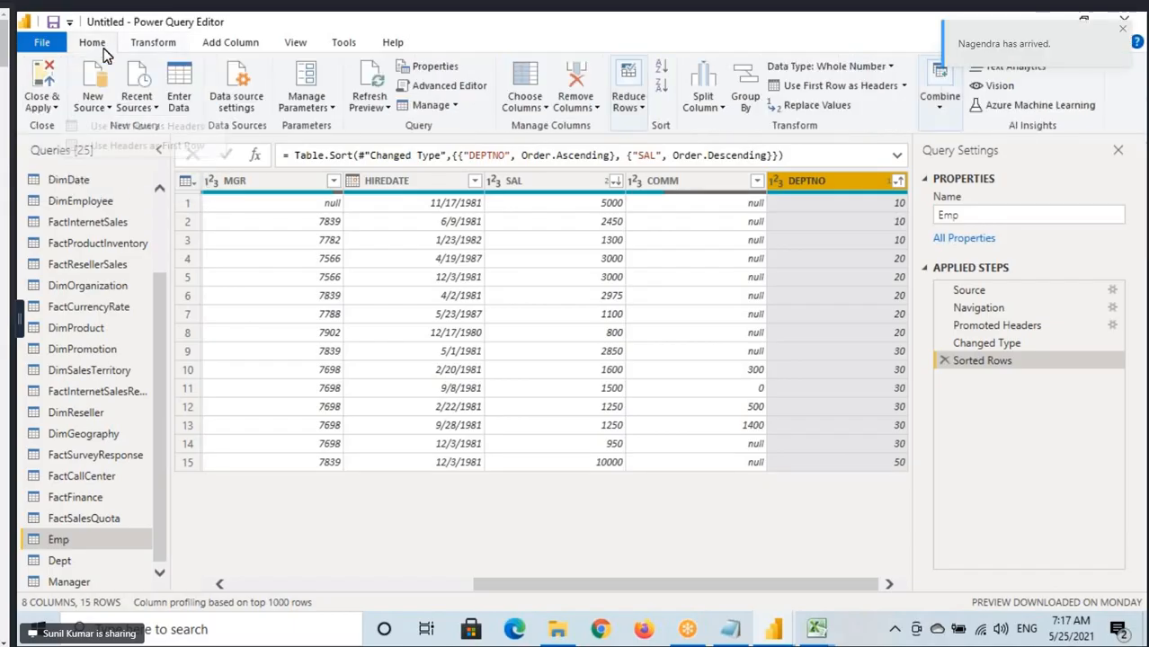
{"action": "left_click", "coordinate": [904, 85]}
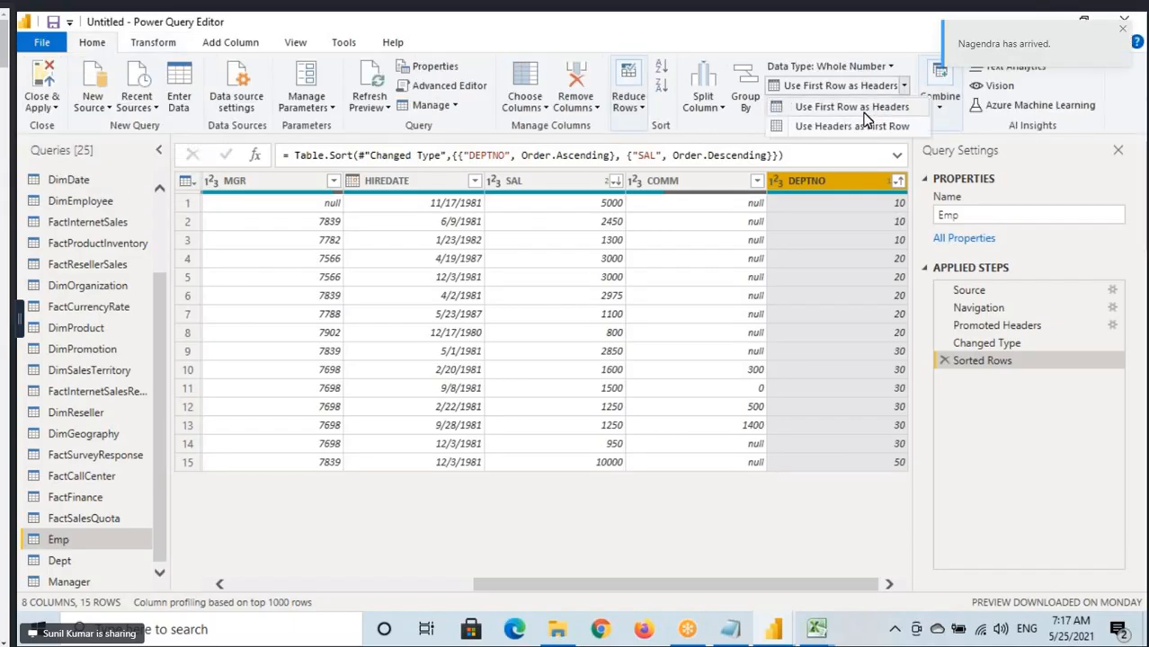
{"action": "left_click", "coordinate": [149, 43]}
{"action": "left_click", "coordinate": [93, 102]}
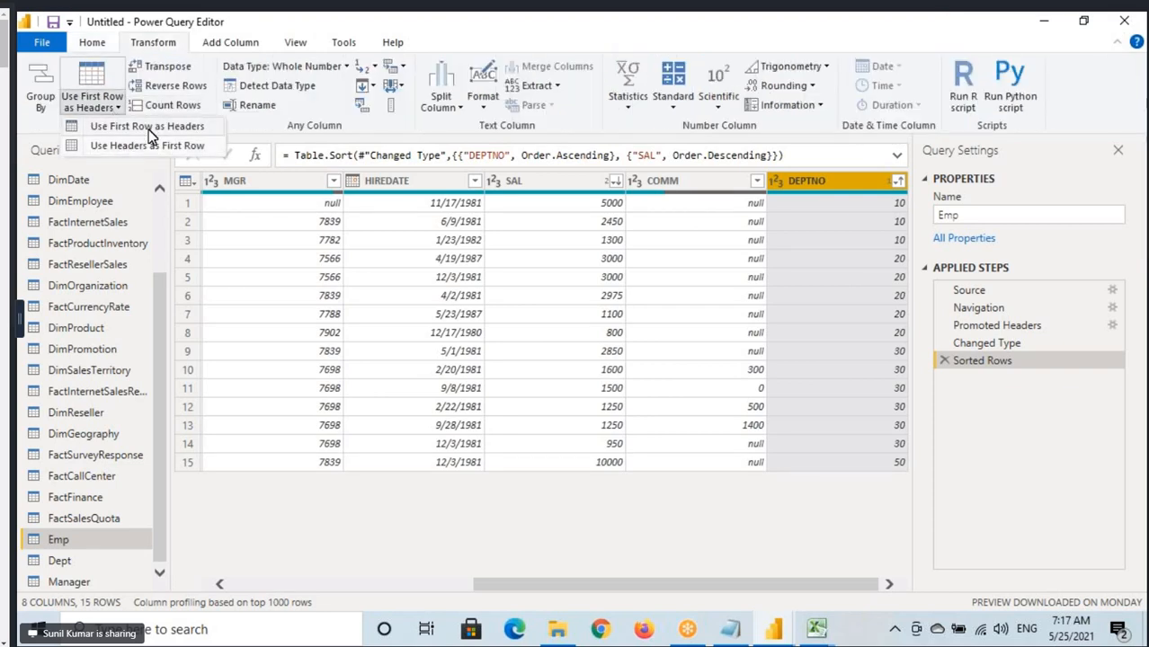
{"action": "left_click", "coordinate": [162, 44]}
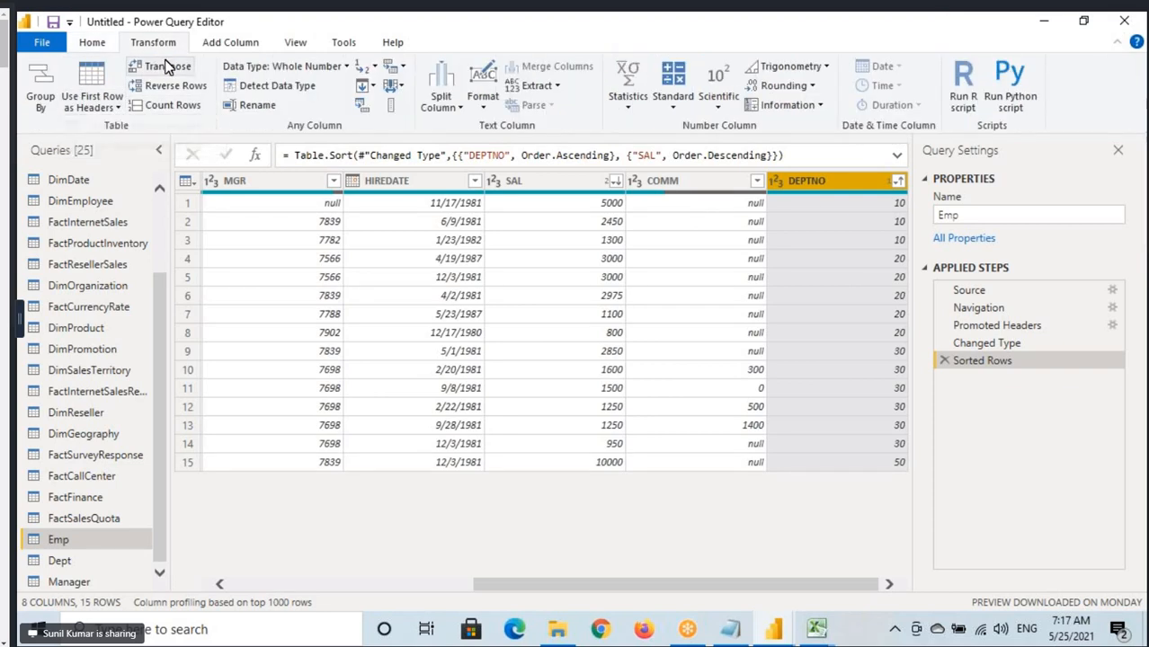
Box the Transpose and Reverse Rows commands with annotations, and clear the marks.
{"action": "key", "text": "ctrl+2"}
{"action": "left_click_drag", "start_coordinate": [126, 59], "coordinate": [212, 75]}
{"action": "left_click_drag", "start_coordinate": [125, 78], "coordinate": [221, 96]}
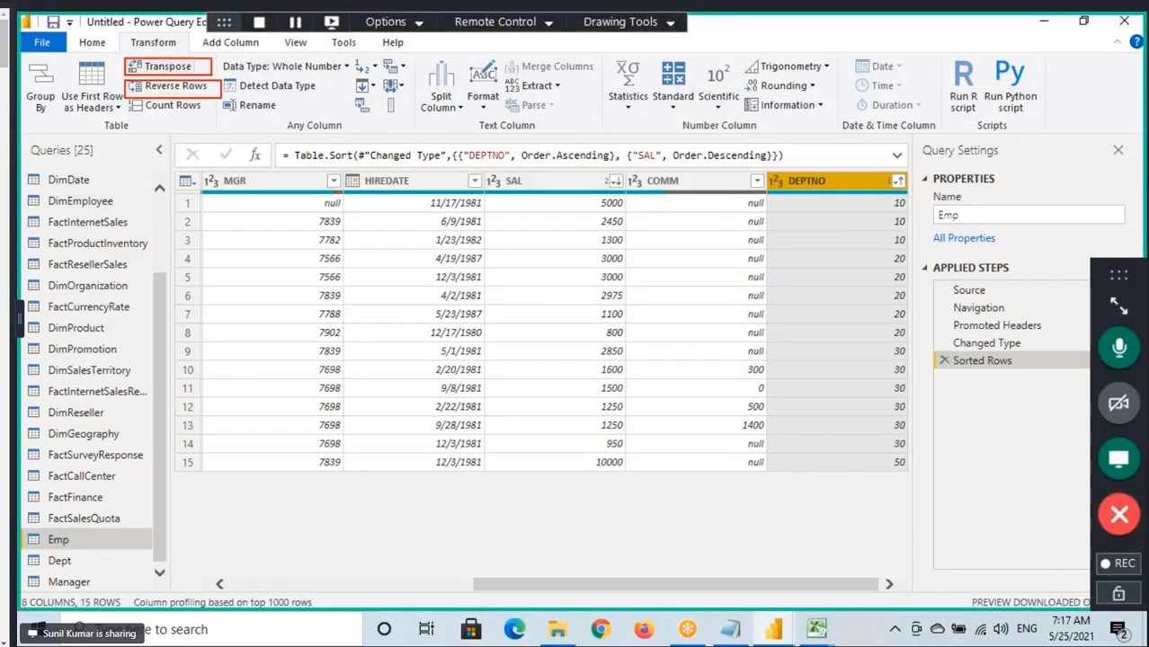
{"action": "key", "text": "ctrl+2"}
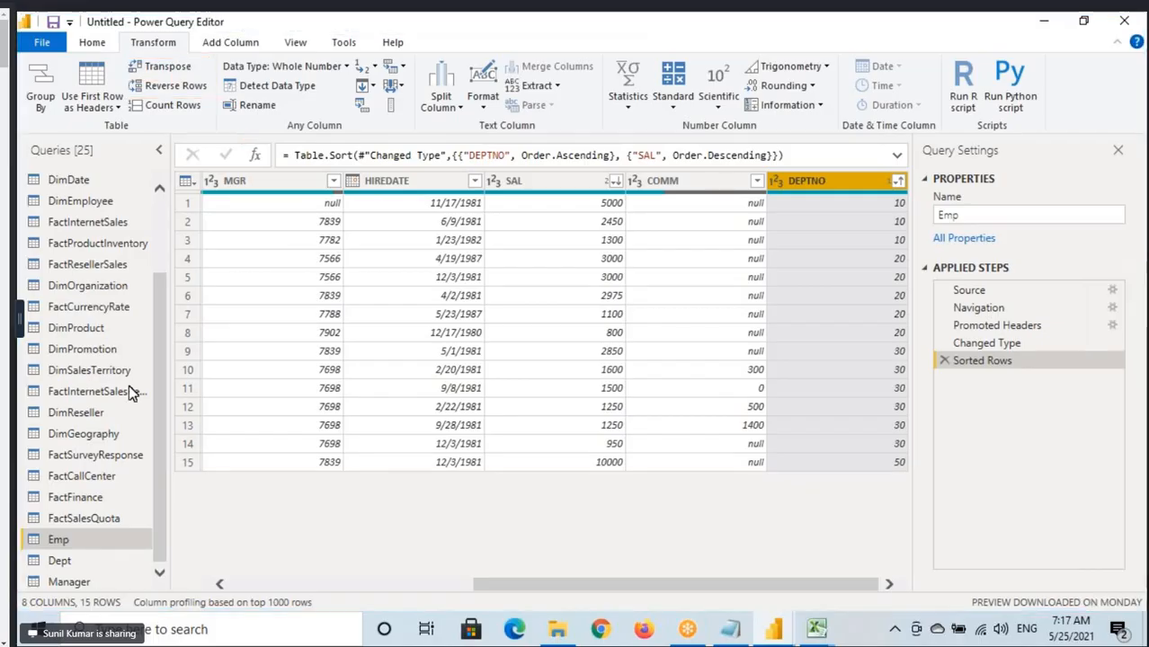
Open the Dept query, select the DNAME column, sketch arrows swapping OPERATIONS and ACCOUNTING, and clear the sketch.
{"action": "left_click", "coordinate": [59, 561]}
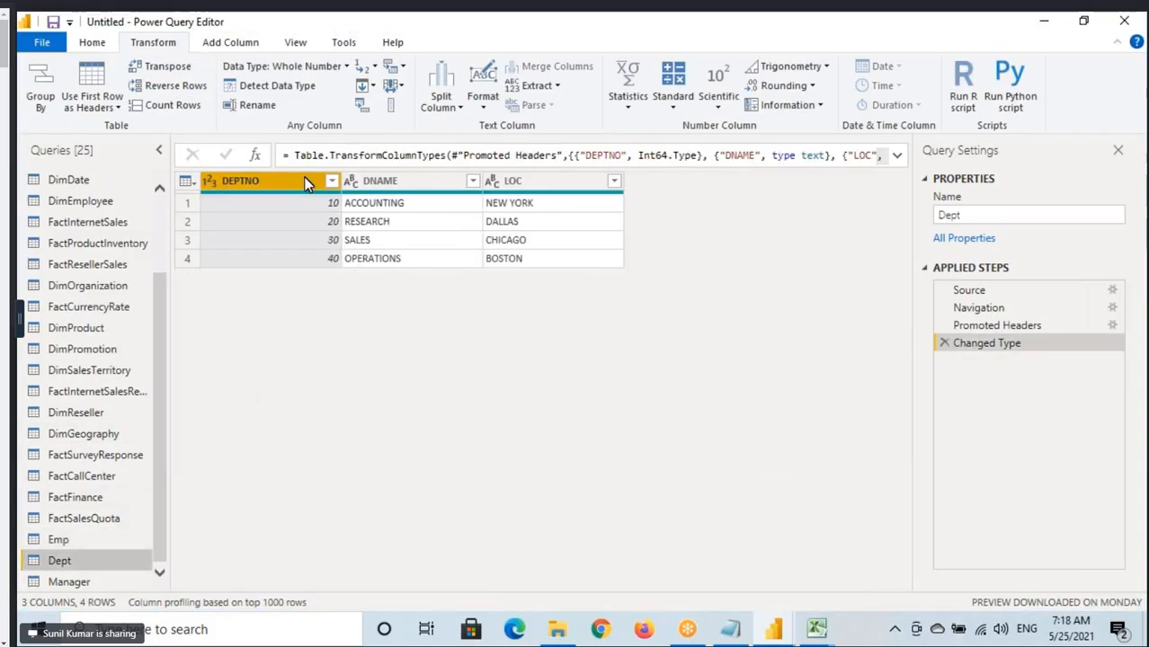
{"action": "left_click", "coordinate": [401, 193]}
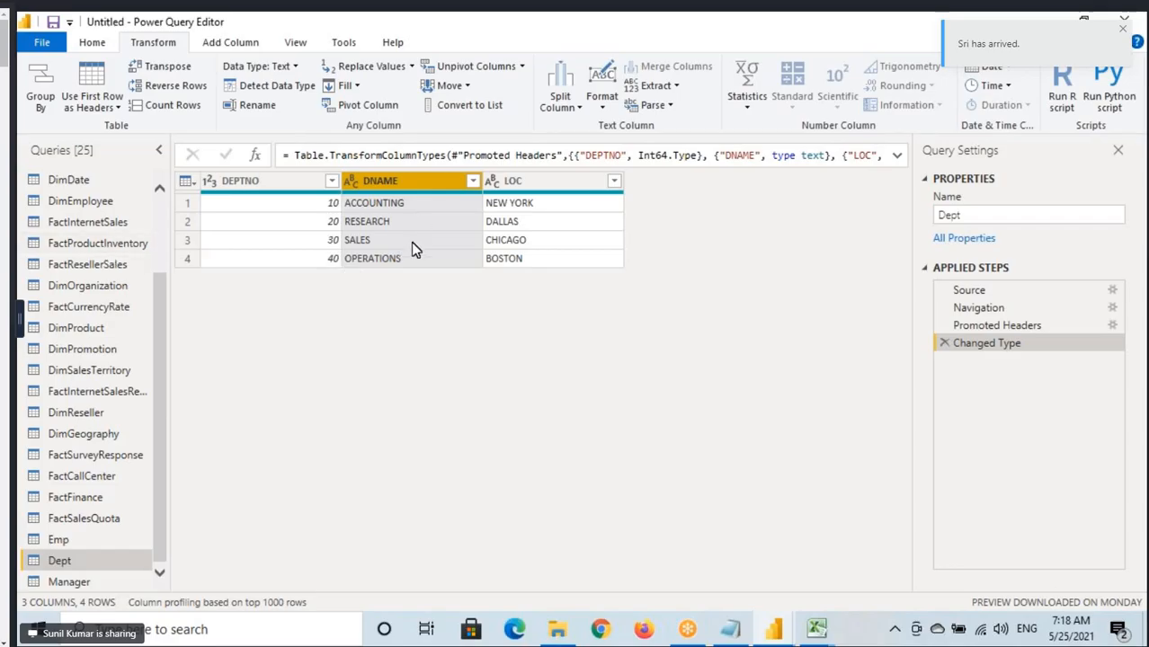
{"action": "key", "text": "ctrl+2"}
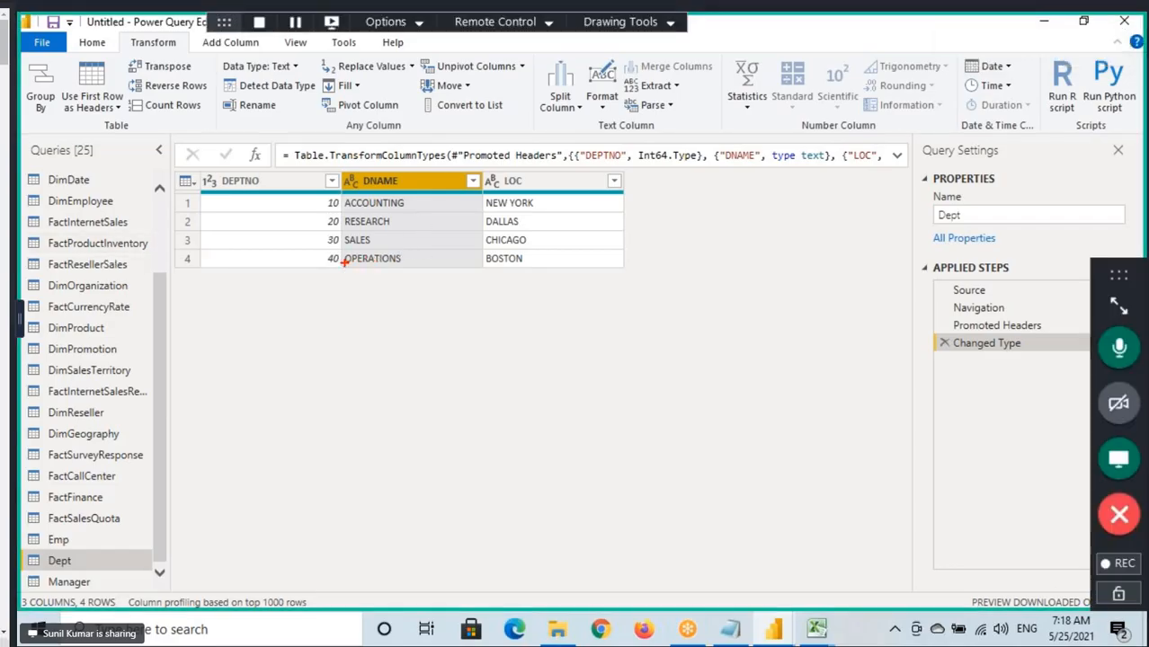
{"action": "mouse_move", "coordinate": [343, 262]}
{"action": "left_mouse_down"}
{"action": "mouse_move", "coordinate": [254, 254]}
{"action": "mouse_move", "coordinate": [296, 178]}
{"action": "mouse_move", "coordinate": [313, 181]}
{"action": "left_mouse_up"}
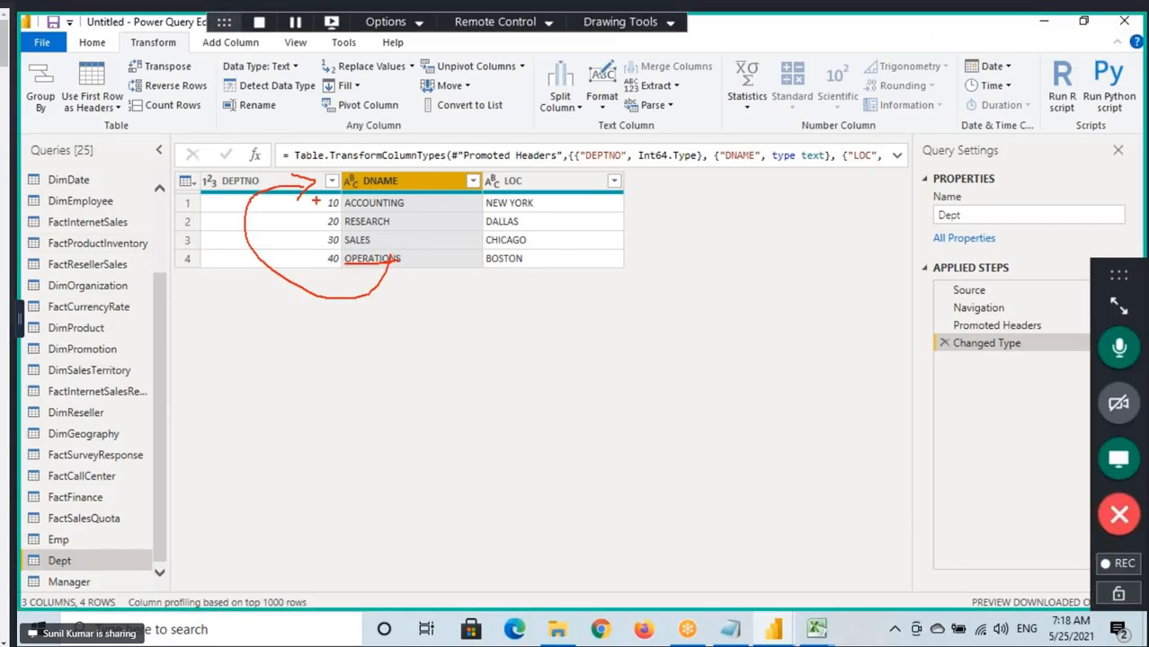
{"action": "mouse_move", "coordinate": [401, 194]}
{"action": "left_mouse_down"}
{"action": "mouse_move", "coordinate": [474, 262]}
{"action": "mouse_move", "coordinate": [405, 255]}
{"action": "mouse_move", "coordinate": [430, 323]}
{"action": "left_mouse_up"}
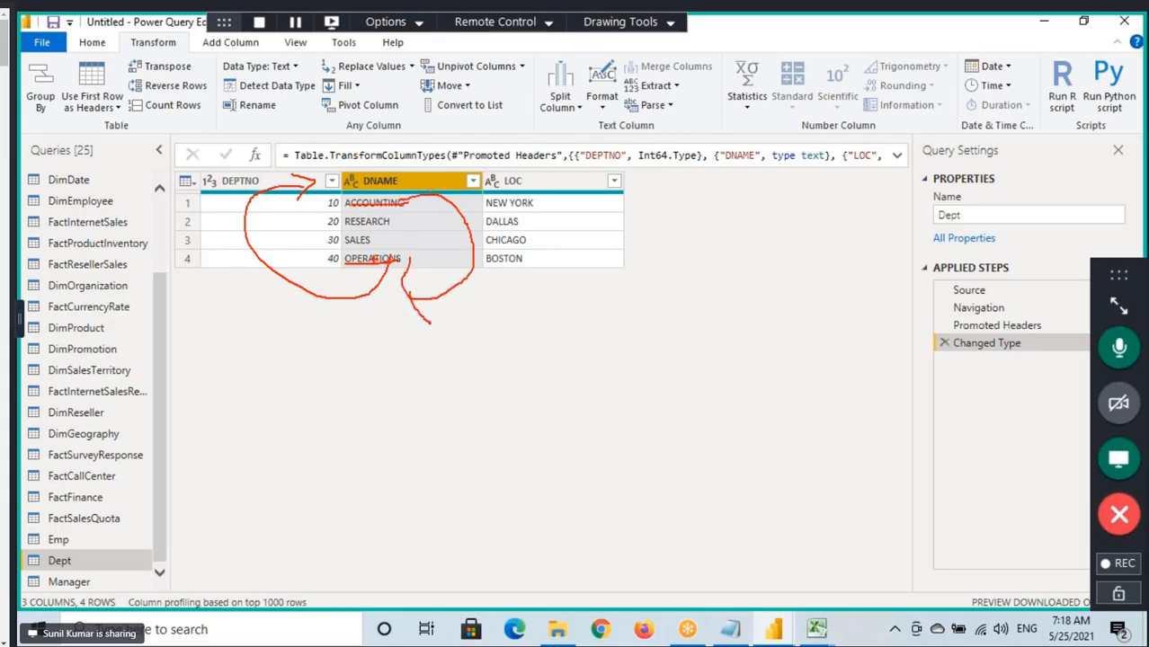
{"action": "key", "text": "Escape"}
Mark the four Dept rows from OPERATIONS up to ACCOUNTING and write 1, 2, 3, 4 beside the table.
{"action": "key", "text": "ctrl+2"}
{"action": "left_click_drag", "start_coordinate": [340, 255], "coordinate": [437, 267]}
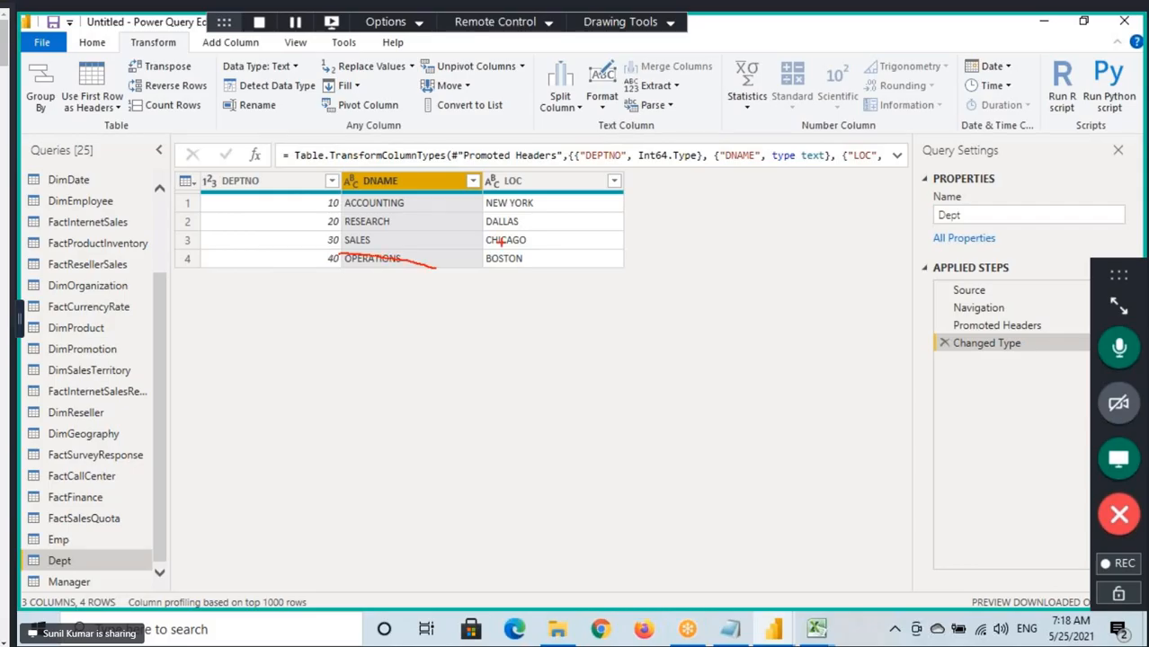
{"action": "left_click_drag", "start_coordinate": [664, 189], "coordinate": [658, 224]}
{"action": "mouse_move", "coordinate": [283, 241]}
{"action": "left_mouse_down"}
{"action": "mouse_move", "coordinate": [315, 230]}
{"action": "mouse_move", "coordinate": [319, 258]}
{"action": "left_mouse_up"}
{"action": "left_click_drag", "start_coordinate": [666, 222], "coordinate": [707, 253]}
{"action": "left_click_drag", "start_coordinate": [256, 227], "coordinate": [316, 213]}
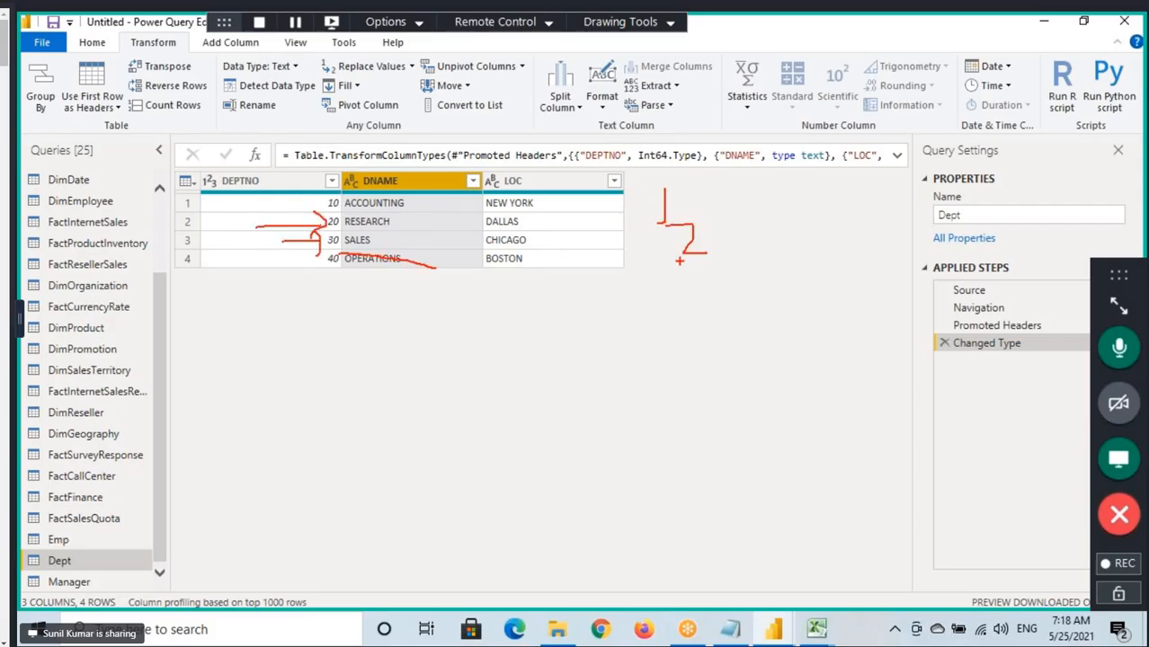
{"action": "mouse_move", "coordinate": [668, 266]}
{"action": "left_mouse_down"}
{"action": "mouse_move", "coordinate": [691, 281]}
{"action": "mouse_move", "coordinate": [554, 290]}
{"action": "left_mouse_up"}
{"action": "left_click_drag", "start_coordinate": [288, 204], "coordinate": [316, 204]}
{"action": "left_click_drag", "start_coordinate": [698, 305], "coordinate": [712, 326]}
{"action": "left_click_drag", "start_coordinate": [698, 309], "coordinate": [695, 369]}
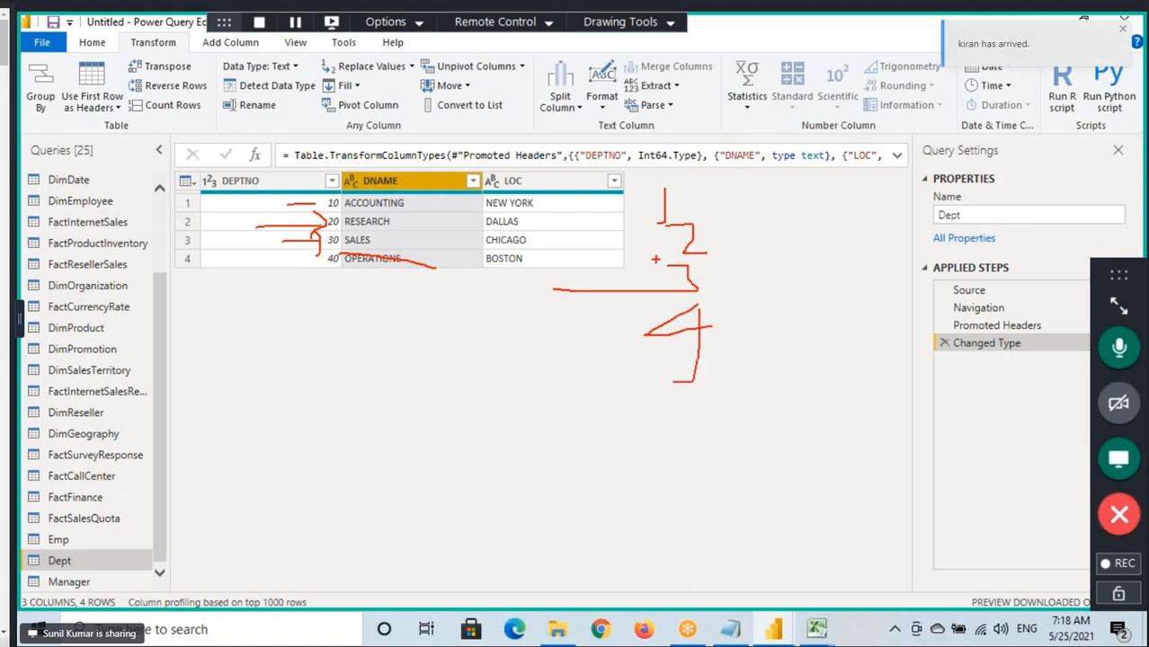
Clear the annotations, open the Emp query, remove its Sorted Rows step, and select the SAL column.
{"action": "key", "text": "Escape"}
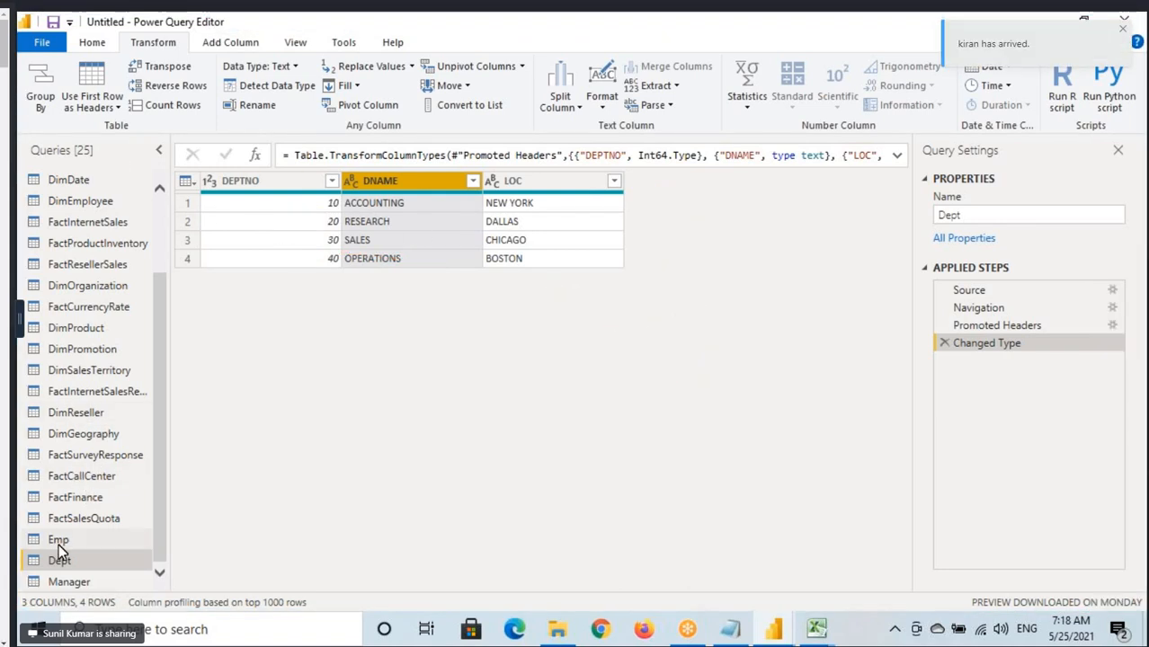
{"action": "left_click", "coordinate": [90, 541]}
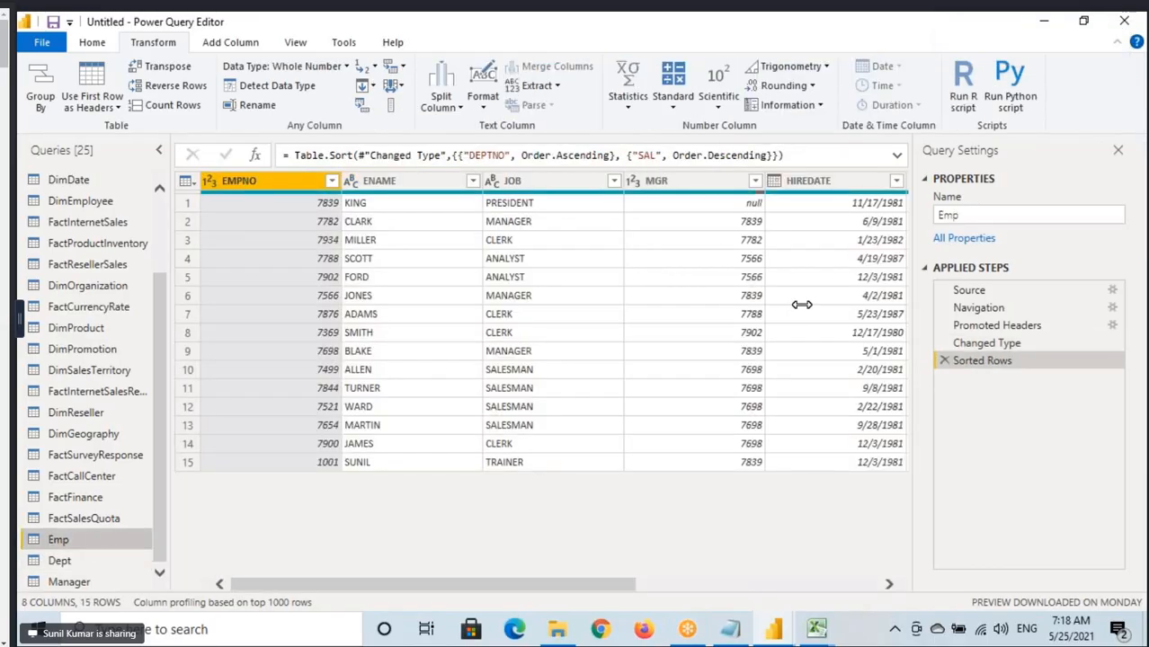
{"action": "left_click", "coordinate": [944, 361]}
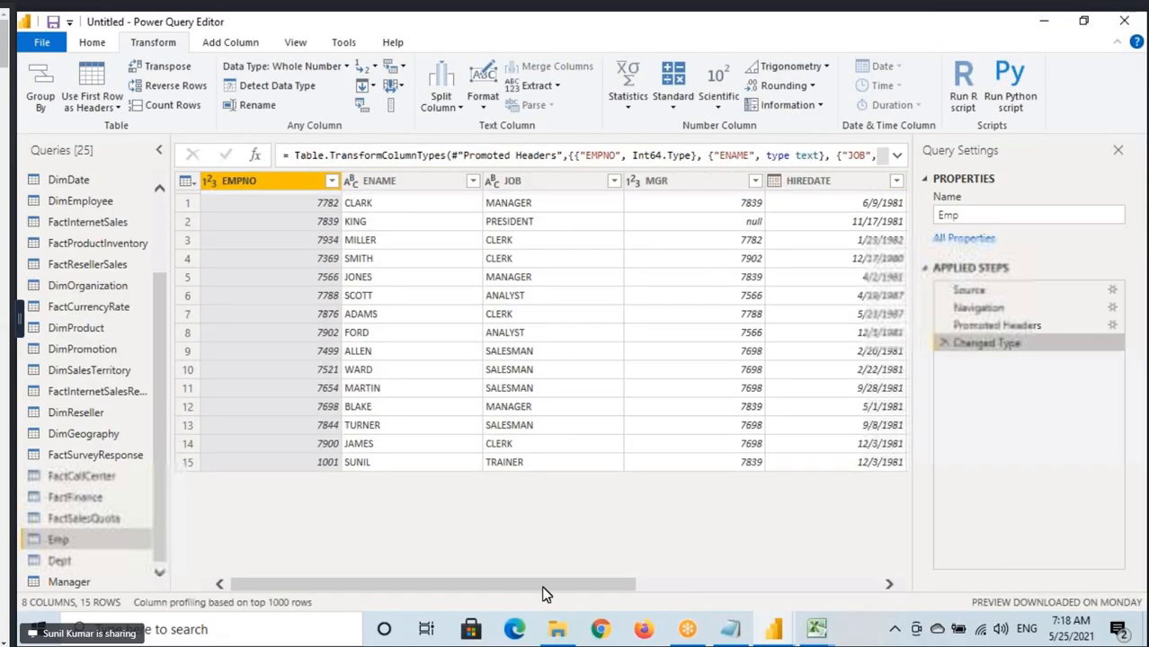
{"action": "scroll", "coordinate": [570, 584], "scroll_direction": "right", "scroll_amount": 5}
{"action": "left_click", "coordinate": [585, 186]}
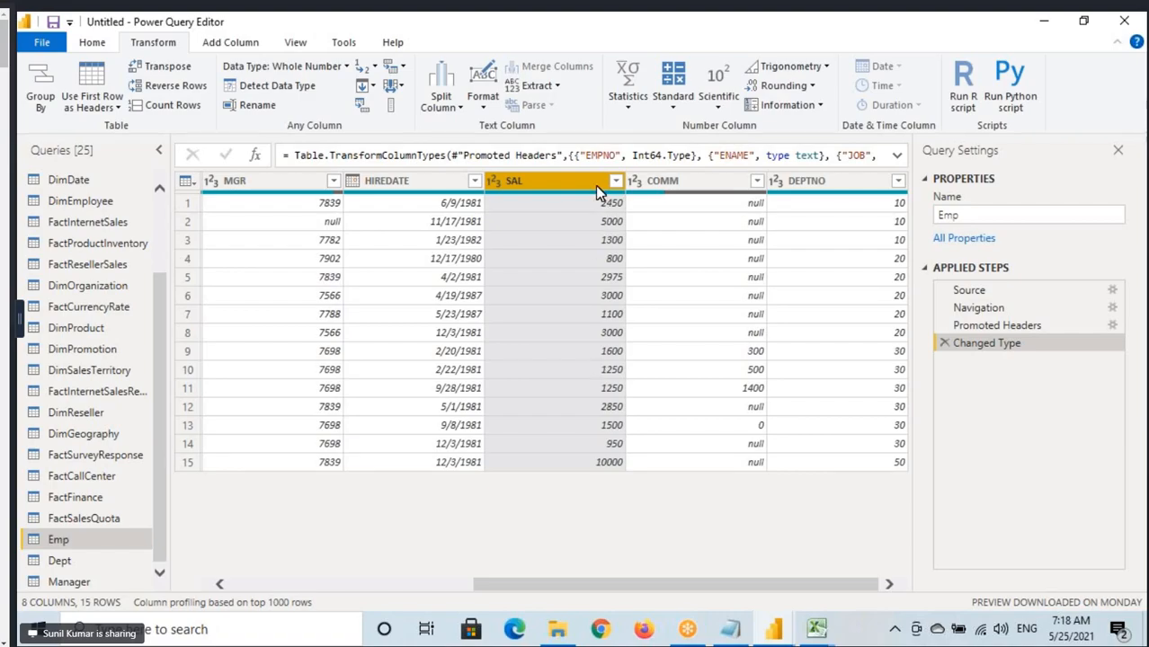
{"action": "scroll", "coordinate": [544, 596], "scroll_direction": "left", "scroll_amount": 1}
{"action": "left_click_drag", "start_coordinate": [544, 589], "coordinate": [310, 589]}
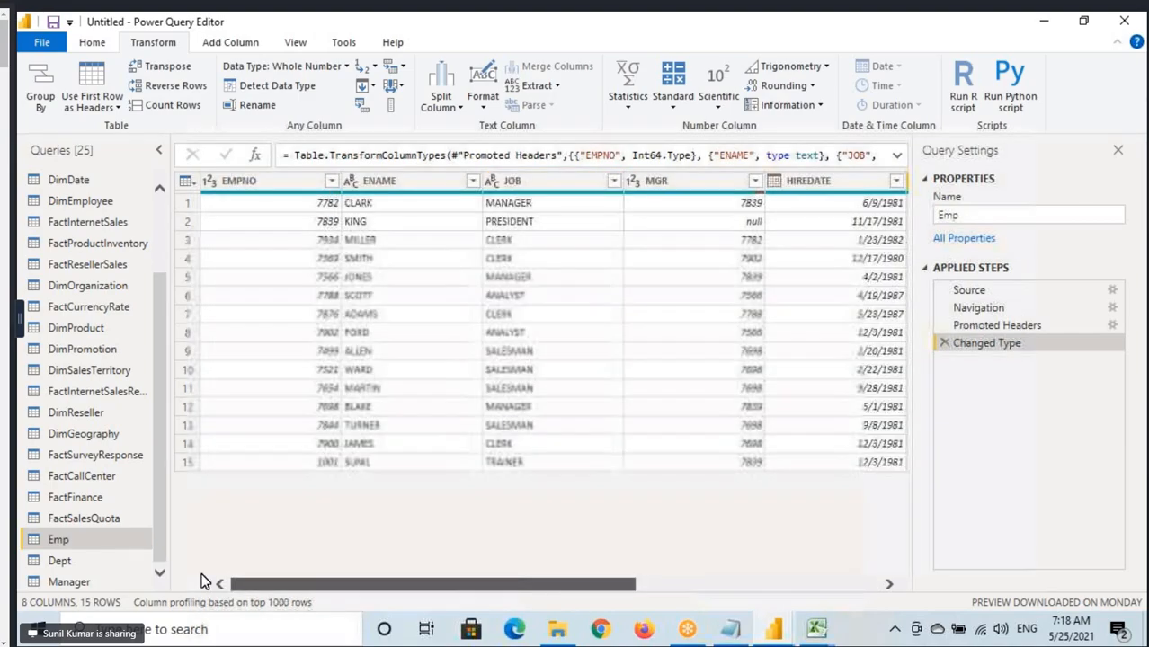
Sketch arrows from the bottom Emp rows up to the top of the table, and clear the sketch.
{"action": "key", "text": "ctrl+2"}
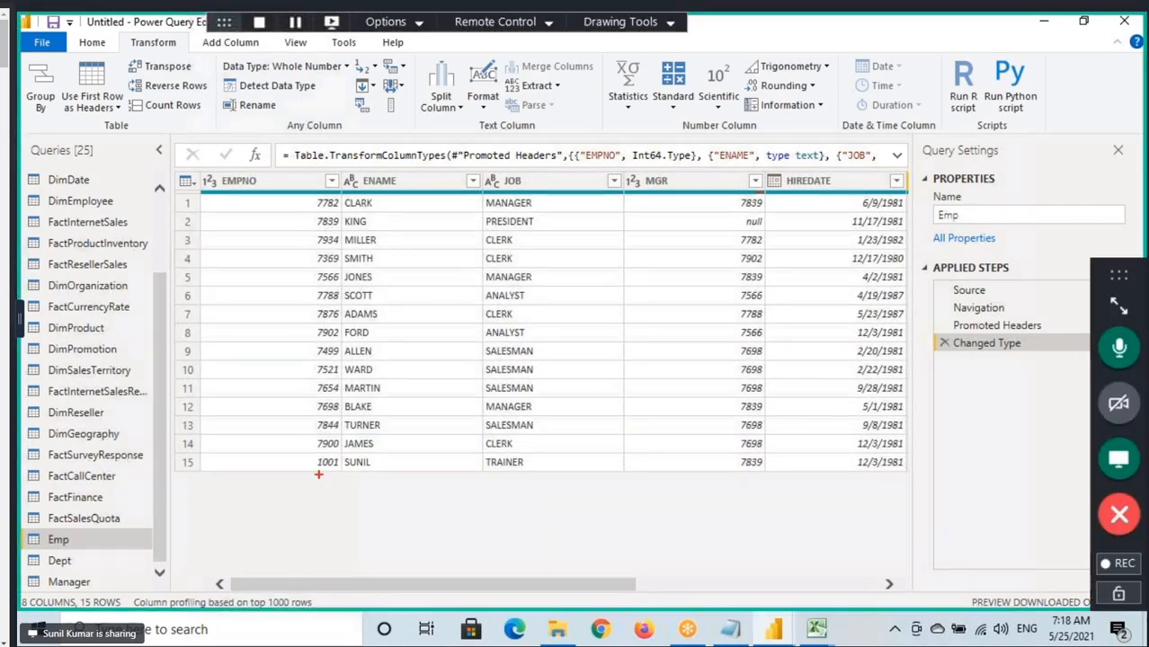
{"action": "mouse_move", "coordinate": [251, 467]}
{"action": "left_mouse_down"}
{"action": "mouse_move", "coordinate": [250, 478]}
{"action": "mouse_move", "coordinate": [243, 140]}
{"action": "mouse_move", "coordinate": [239, 190]}
{"action": "left_mouse_up"}
{"action": "left_click_drag", "start_coordinate": [315, 441], "coordinate": [222, 249]}
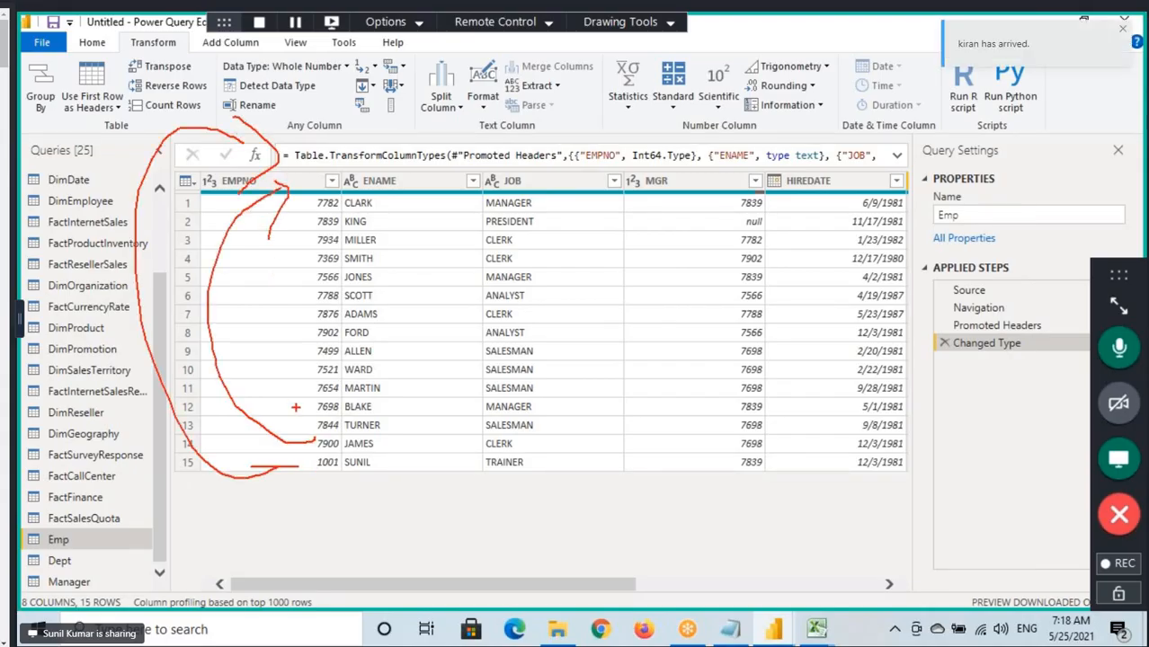
{"action": "mouse_move", "coordinate": [315, 408]}
{"action": "left_mouse_down"}
{"action": "mouse_move", "coordinate": [244, 329]}
{"action": "mouse_move", "coordinate": [299, 202]}
{"action": "mouse_move", "coordinate": [288, 284]}
{"action": "left_mouse_up"}
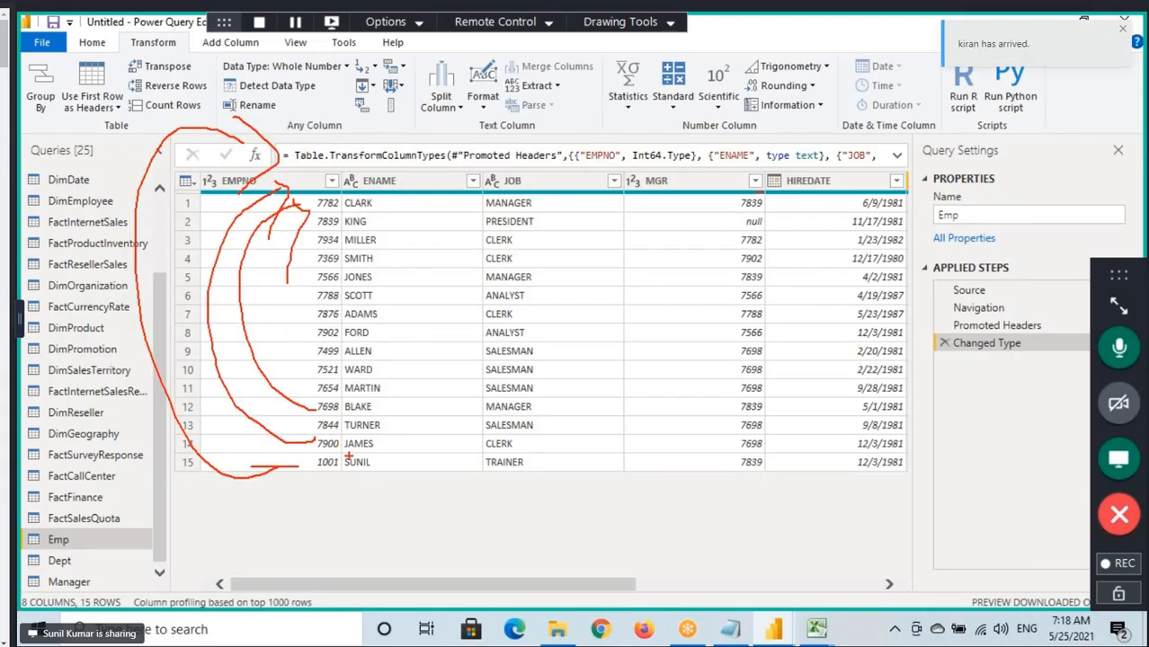
{"action": "key", "text": "Escape"}
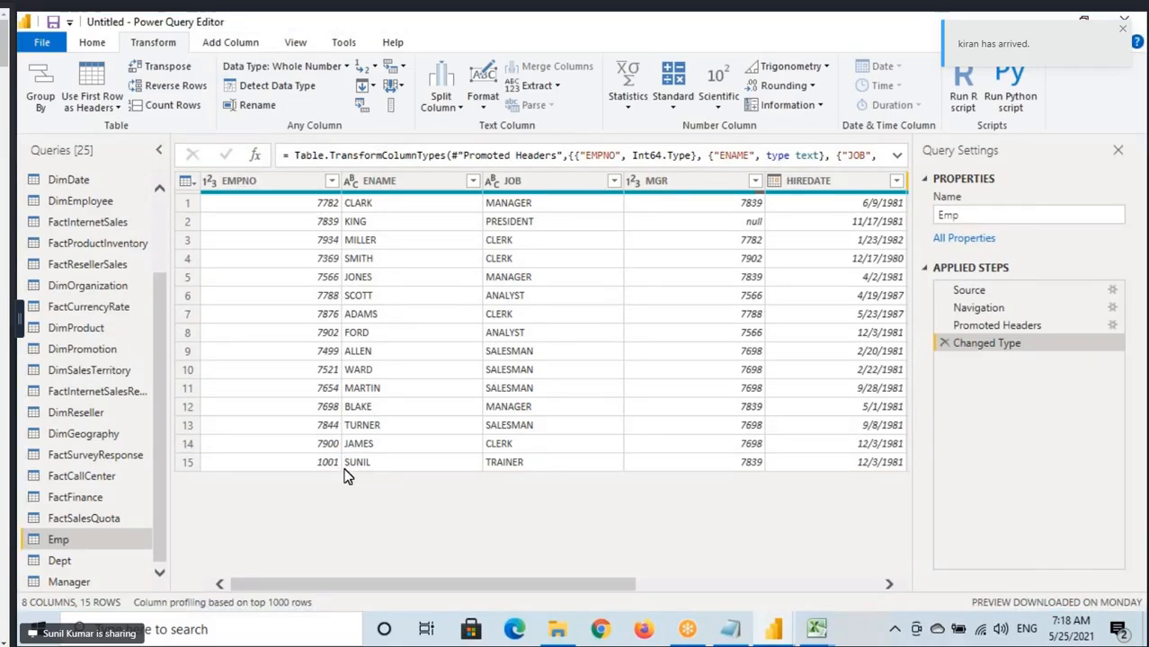
Reverse the row order of the Emp table, and remove the resulting Reversed Rows step.
{"action": "left_click", "coordinate": [202, 88]}
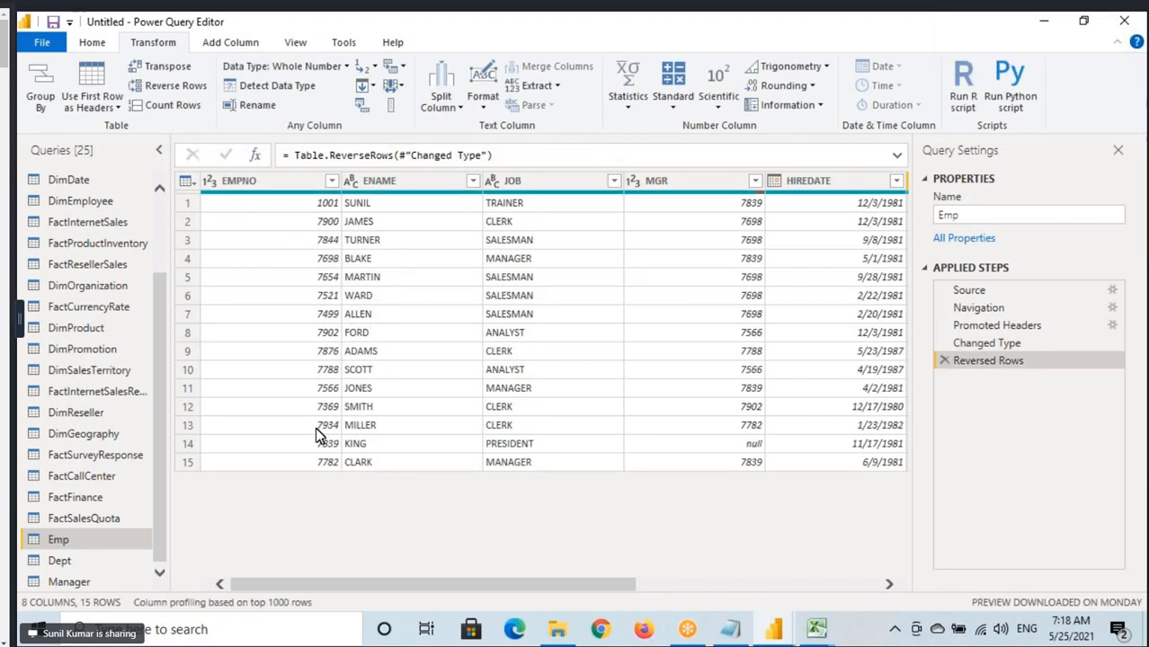
{"action": "left_click", "coordinate": [943, 361]}
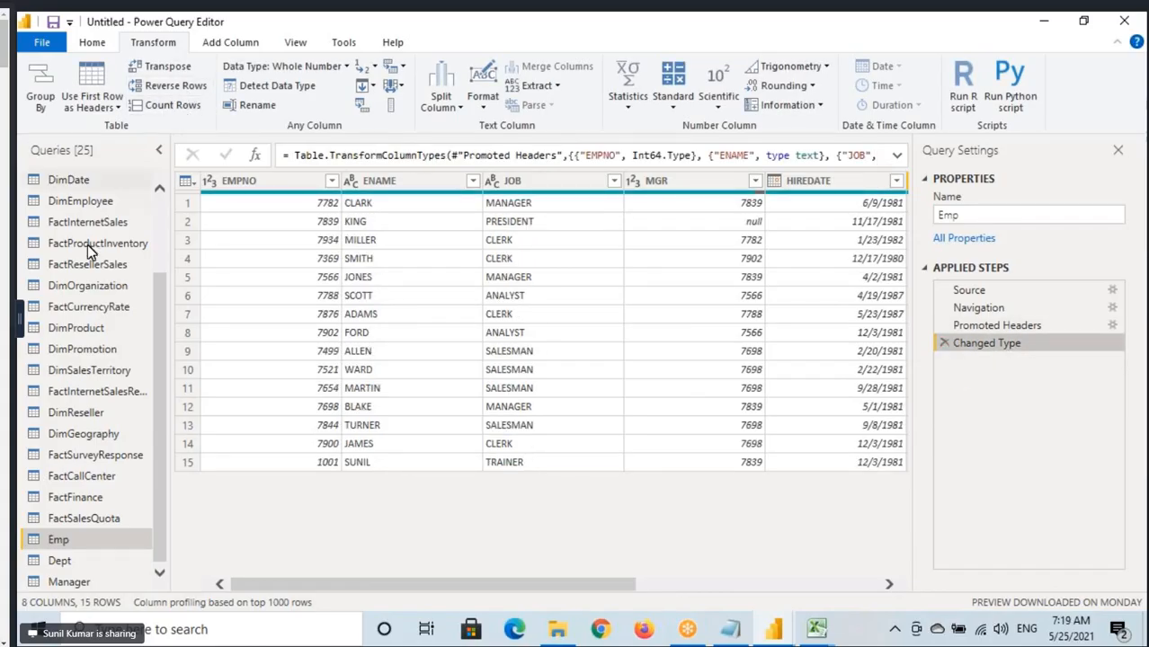
Count the rows of the FactProductInventory query, and remove the Counted Rows step.
{"action": "scroll", "coordinate": [81, 342], "scroll_direction": "up", "scroll_amount": 2}
{"action": "scroll", "coordinate": [72, 341], "scroll_direction": "down", "scroll_amount": 2}
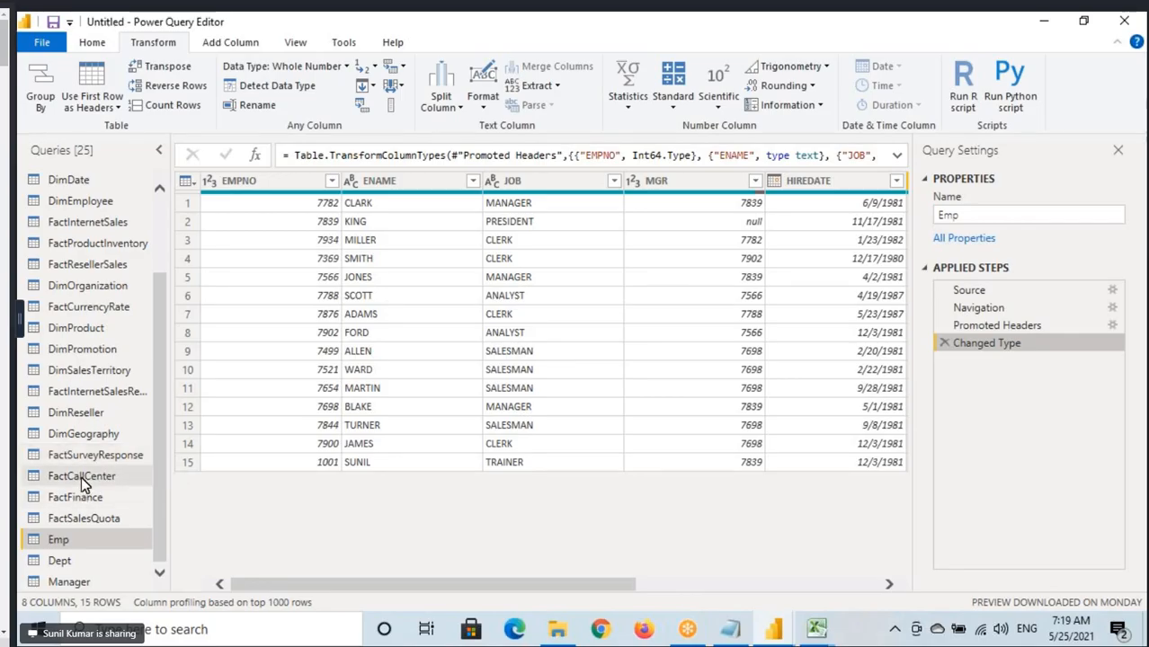
{"action": "left_click", "coordinate": [90, 505]}
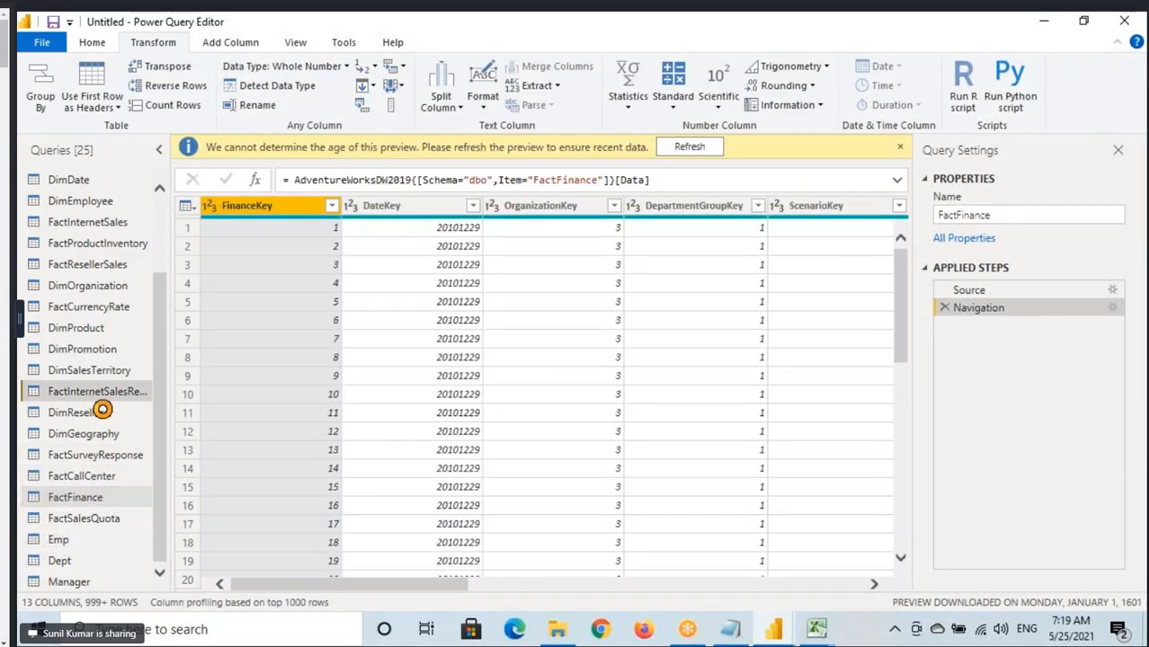
{"action": "left_click", "coordinate": [89, 394]}
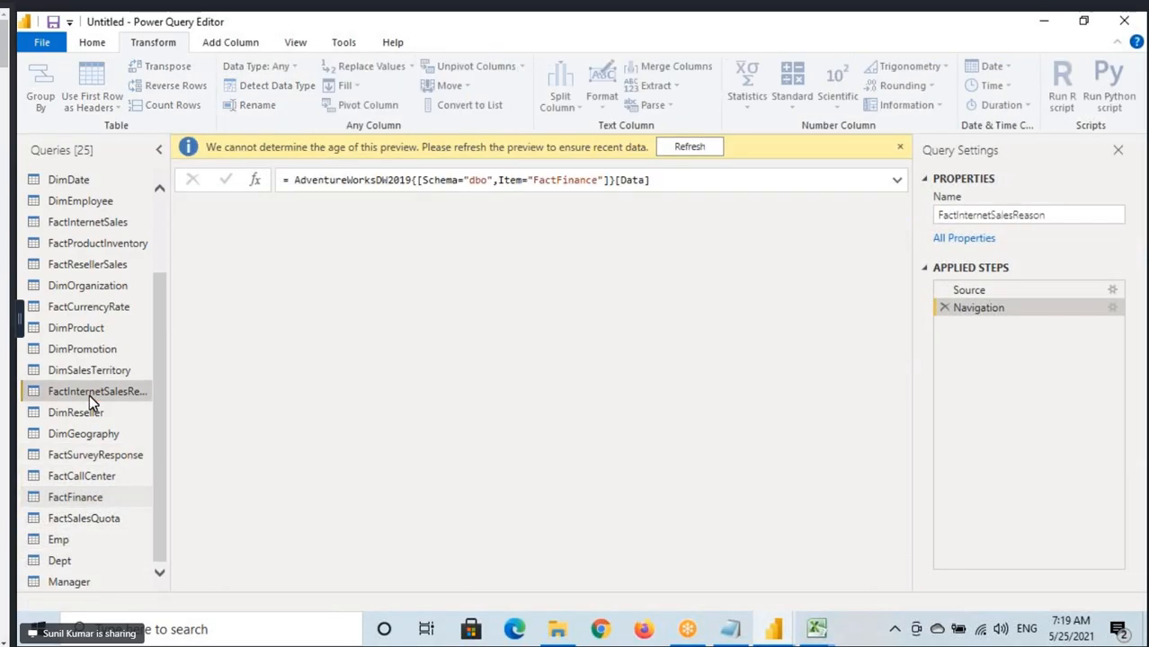
{"action": "scroll", "coordinate": [83, 293], "scroll_direction": "up", "scroll_amount": 1}
{"action": "scroll", "coordinate": [83, 294], "scroll_direction": "up", "scroll_amount": 1}
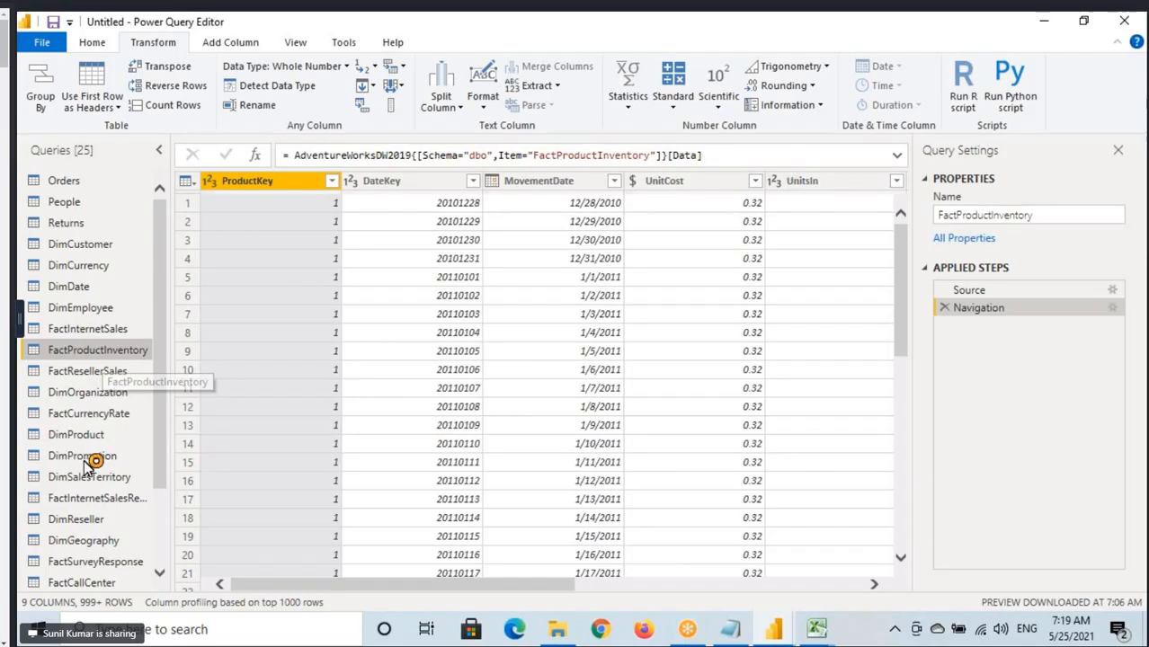
{"action": "left_click", "coordinate": [176, 107]}
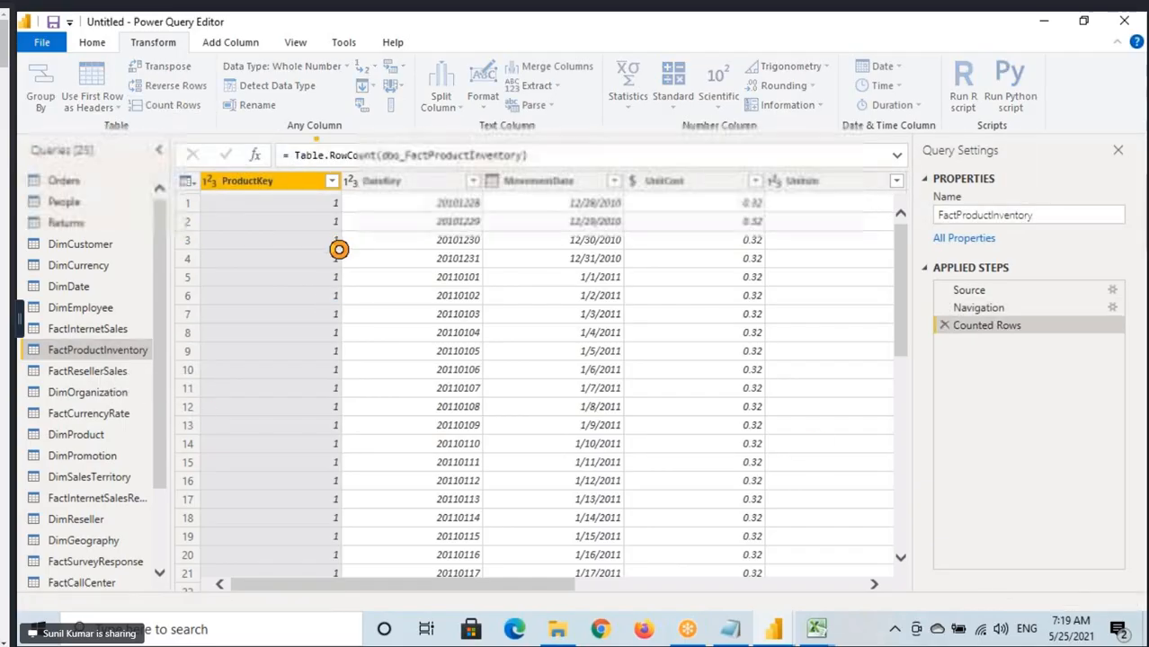
{"action": "left_click_drag", "start_coordinate": [212, 184], "coordinate": [238, 186]}
{"action": "left_click", "coordinate": [220, 198]}
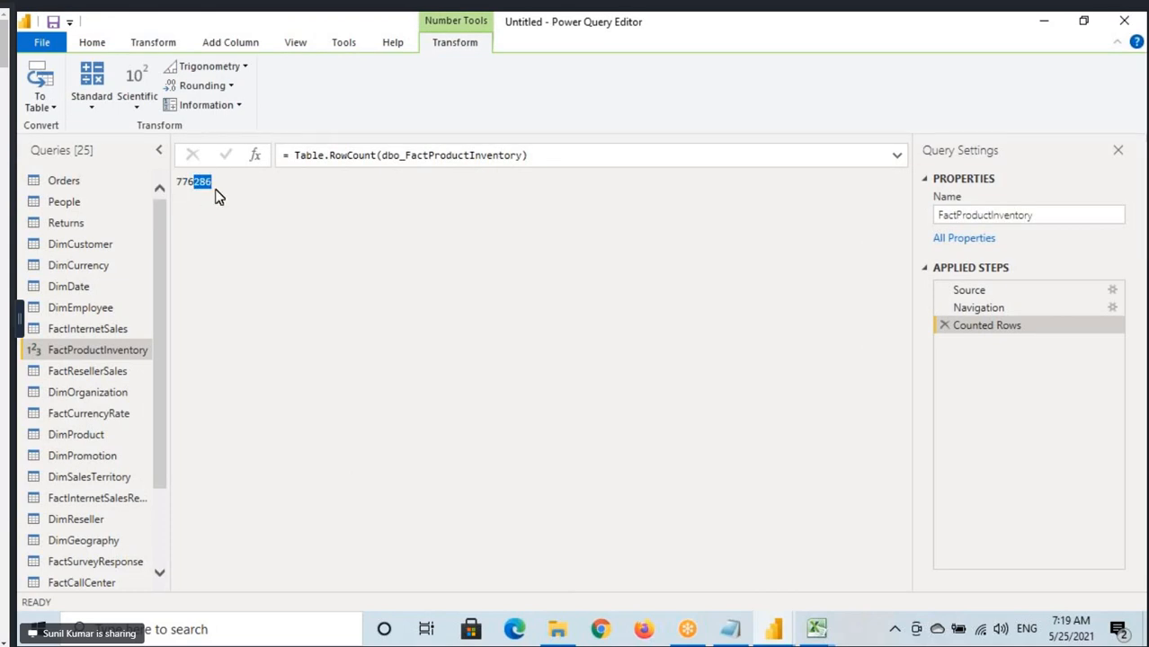
{"action": "left_click", "coordinate": [945, 325]}
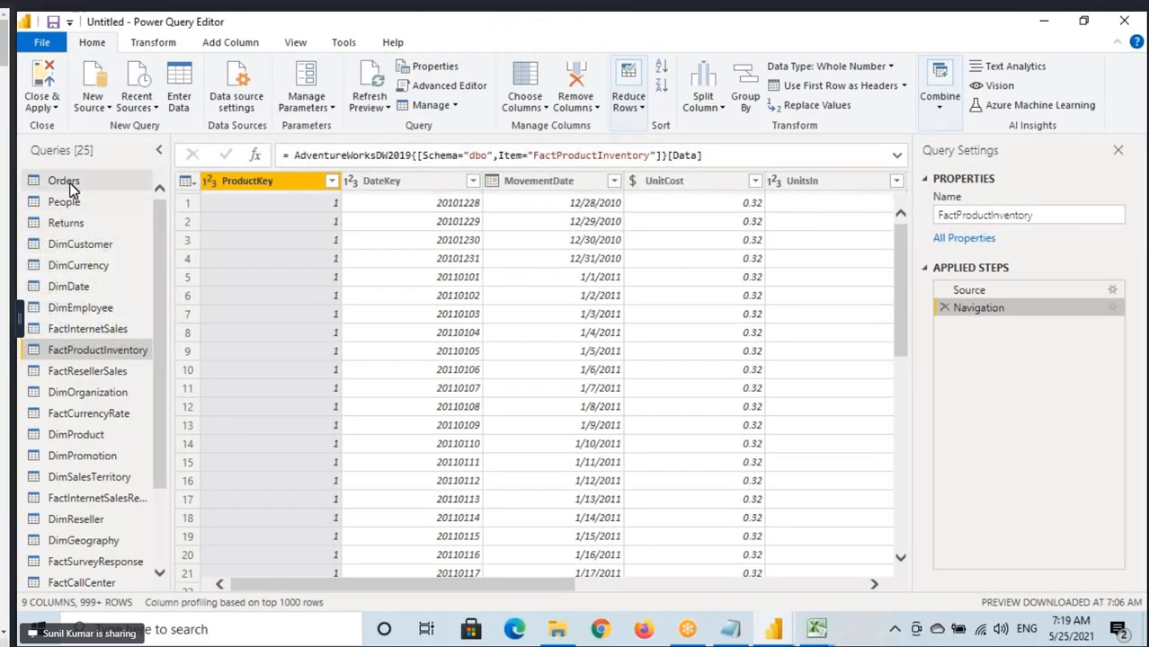
Open the Orders query, count its rows with the Transform command, and remove the Counted Rows step.
{"action": "left_click", "coordinate": [67, 183]}
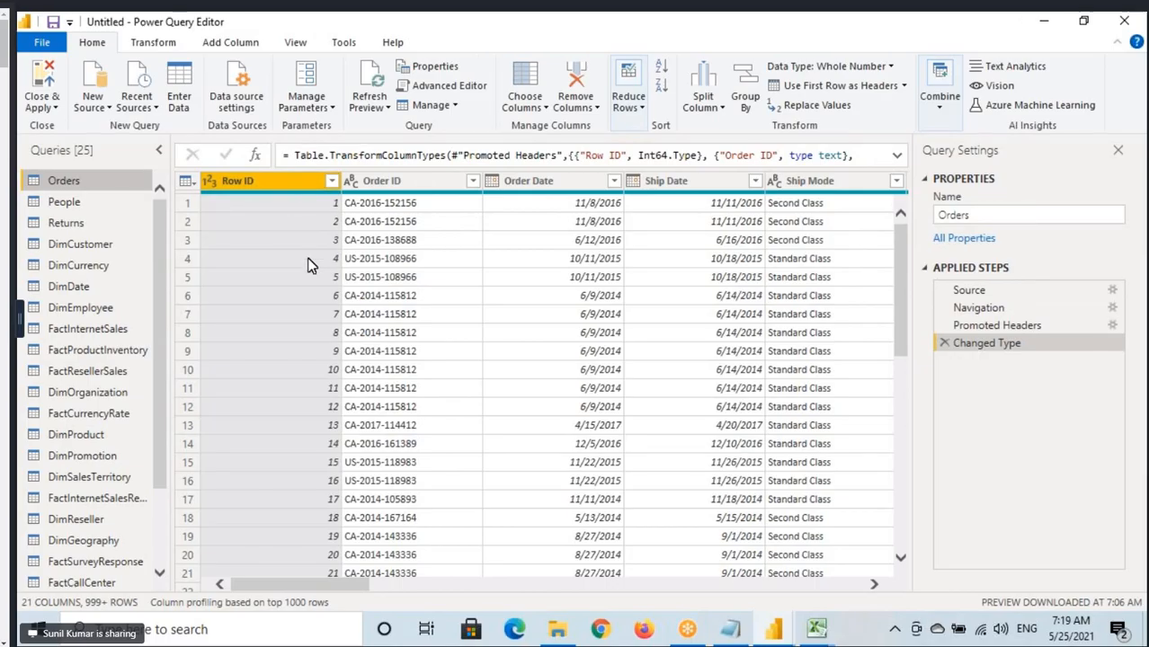
{"action": "left_click", "coordinate": [152, 45]}
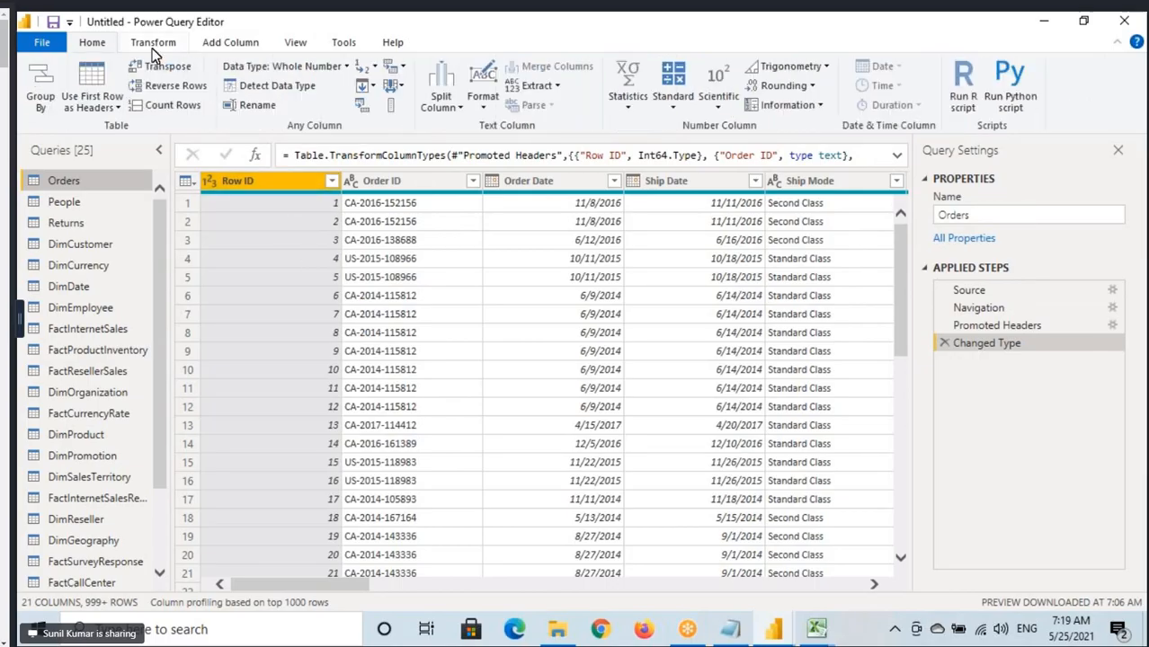
{"action": "left_click", "coordinate": [172, 105]}
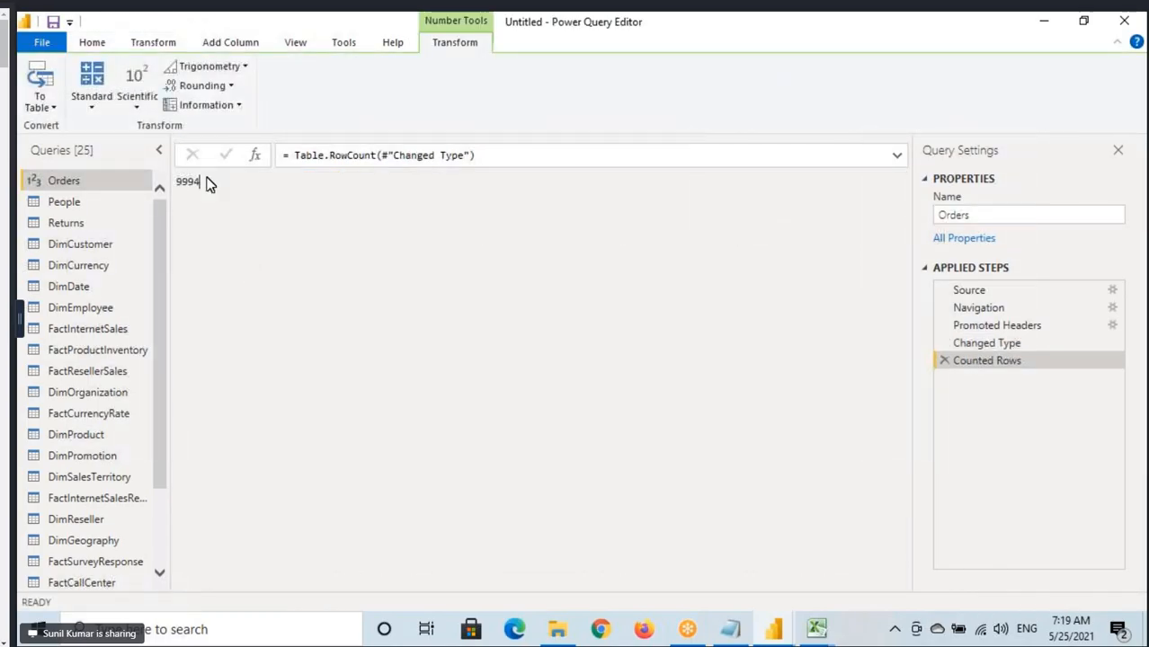
{"action": "double_click", "coordinate": [206, 183]}
{"action": "left_click", "coordinate": [943, 362]}
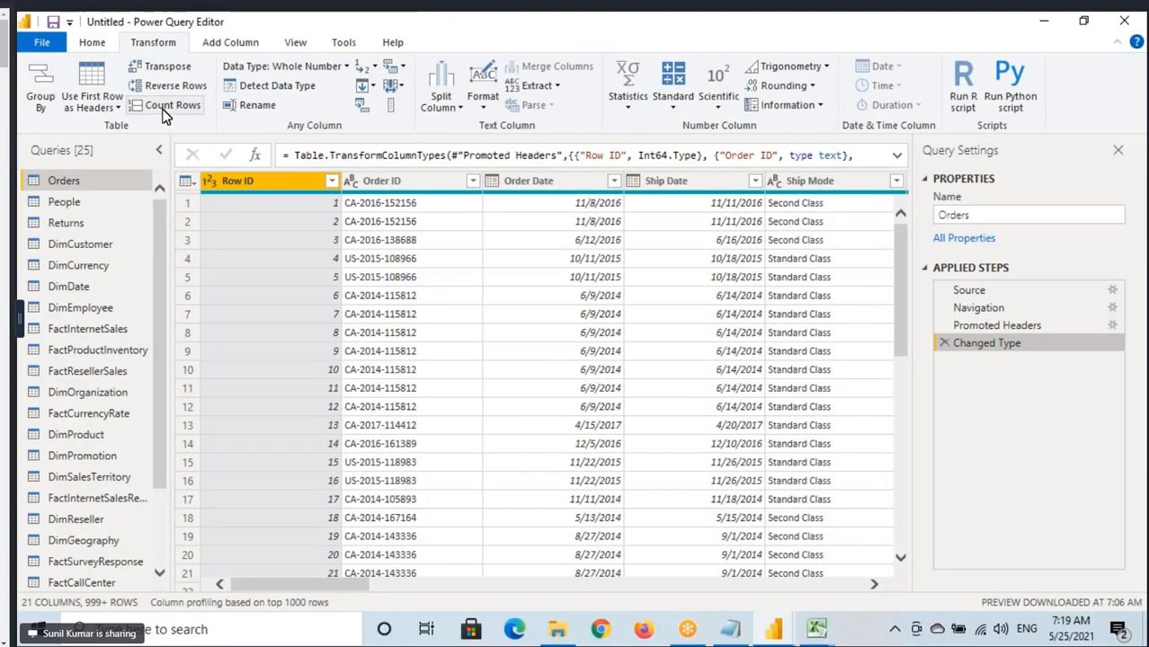
Review the data type options for the Row ID column, and start renaming its header but cancel.
{"action": "left_click", "coordinate": [308, 73]}
{"action": "left_click", "coordinate": [306, 72]}
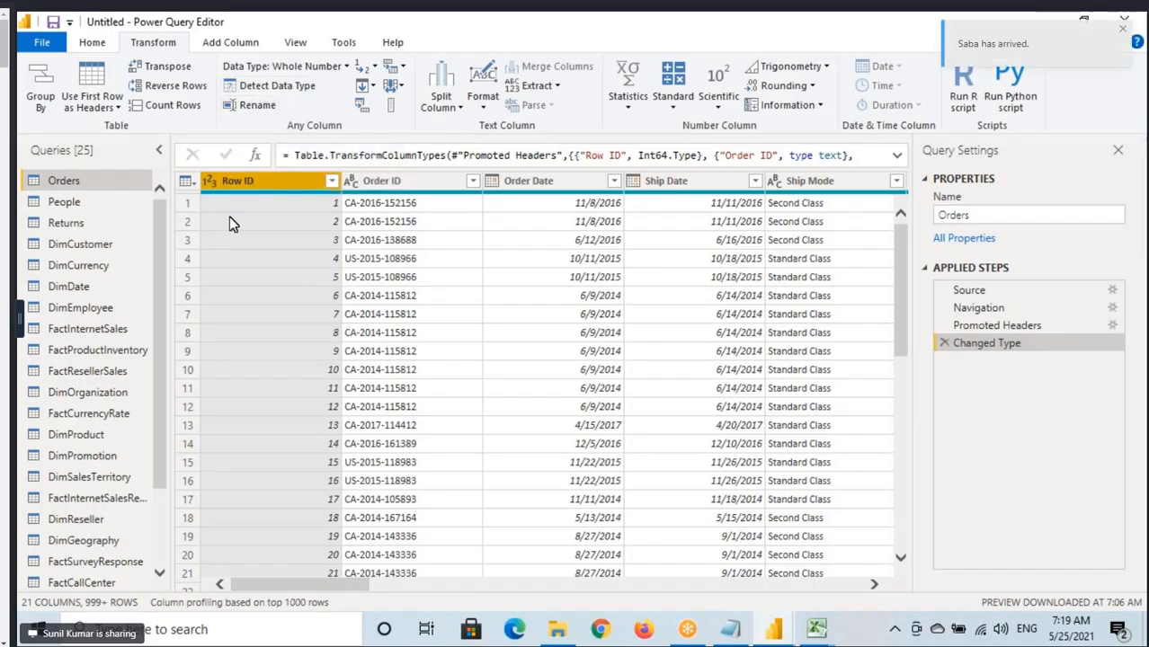
{"action": "double_click", "coordinate": [270, 180]}
{"action": "key", "text": "Escape"}
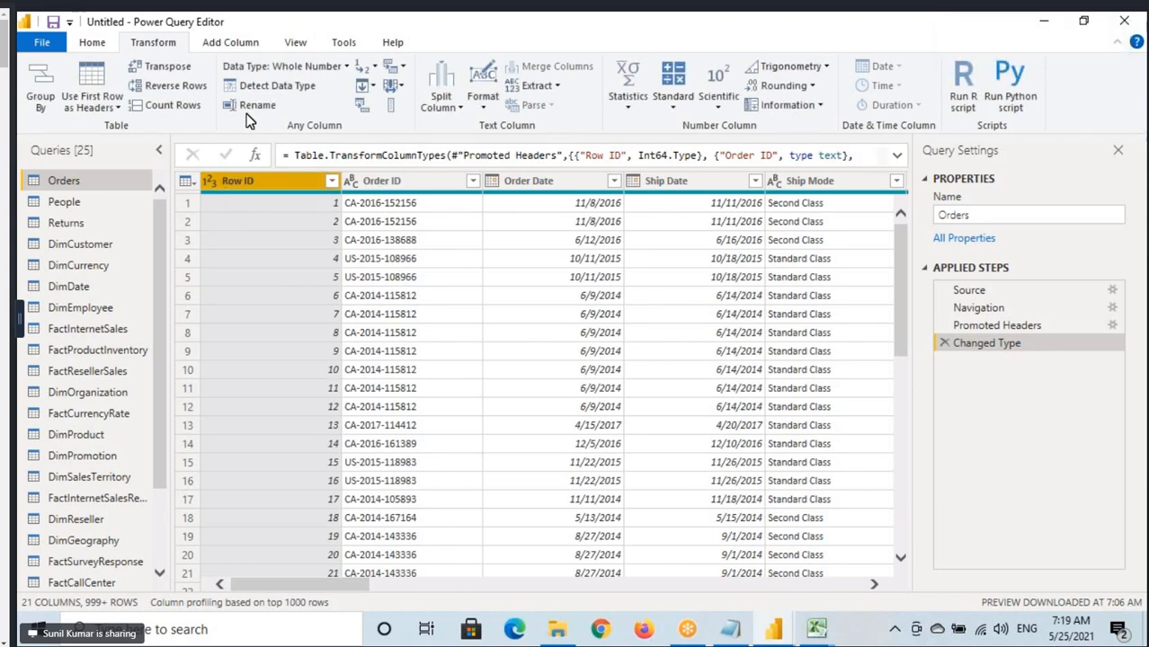
Select the Order ID column and review the Replace Values and Fill options.
{"action": "left_click", "coordinate": [413, 176]}
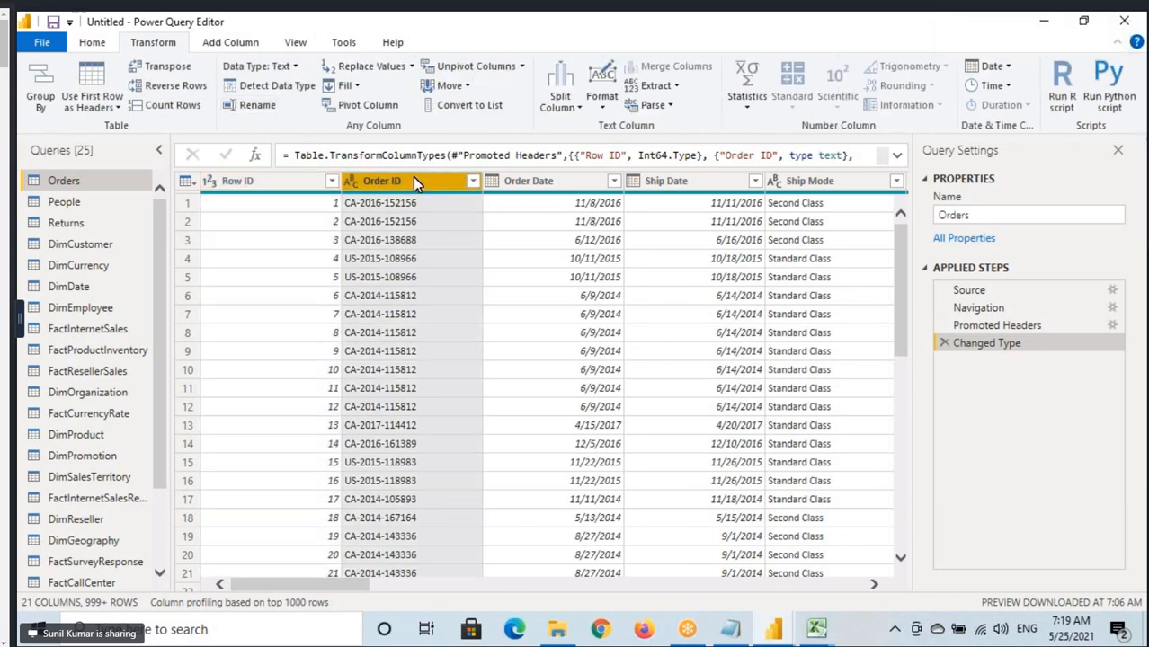
{"action": "left_click", "coordinate": [410, 68]}
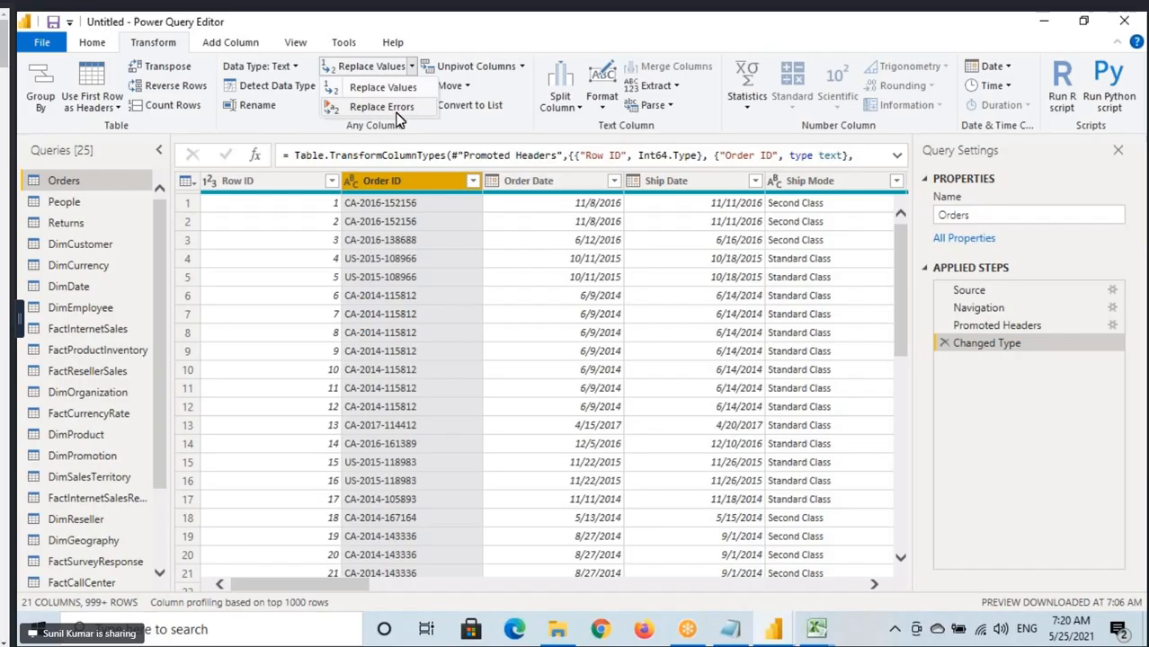
{"action": "left_click", "coordinate": [412, 67]}
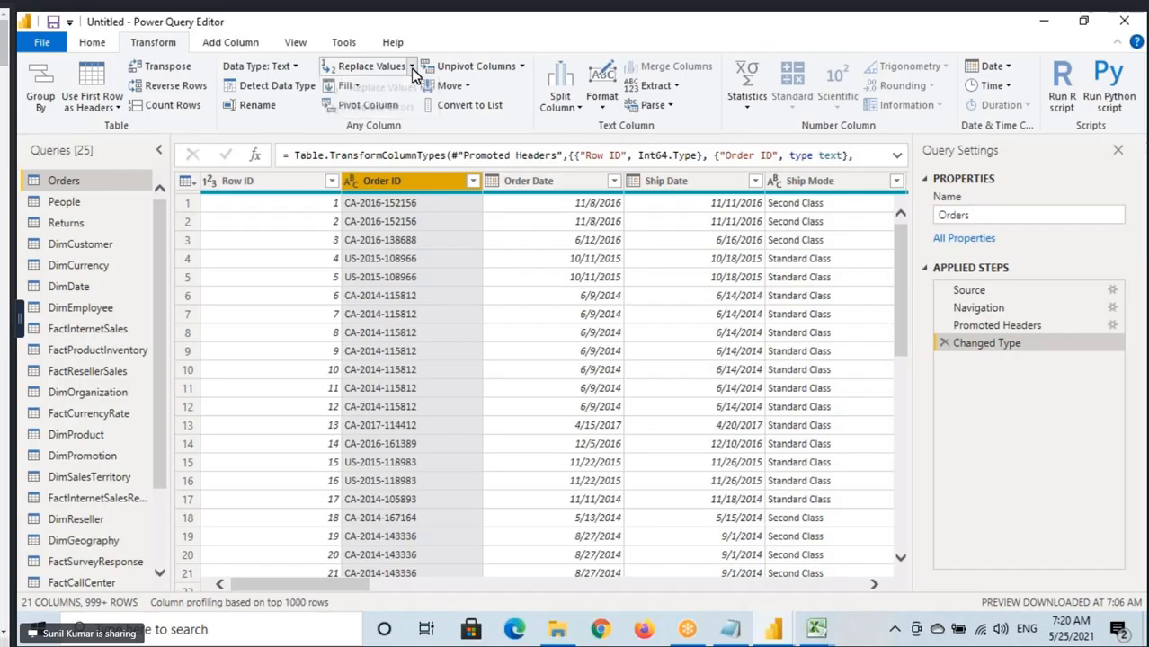
{"action": "left_click", "coordinate": [357, 90]}
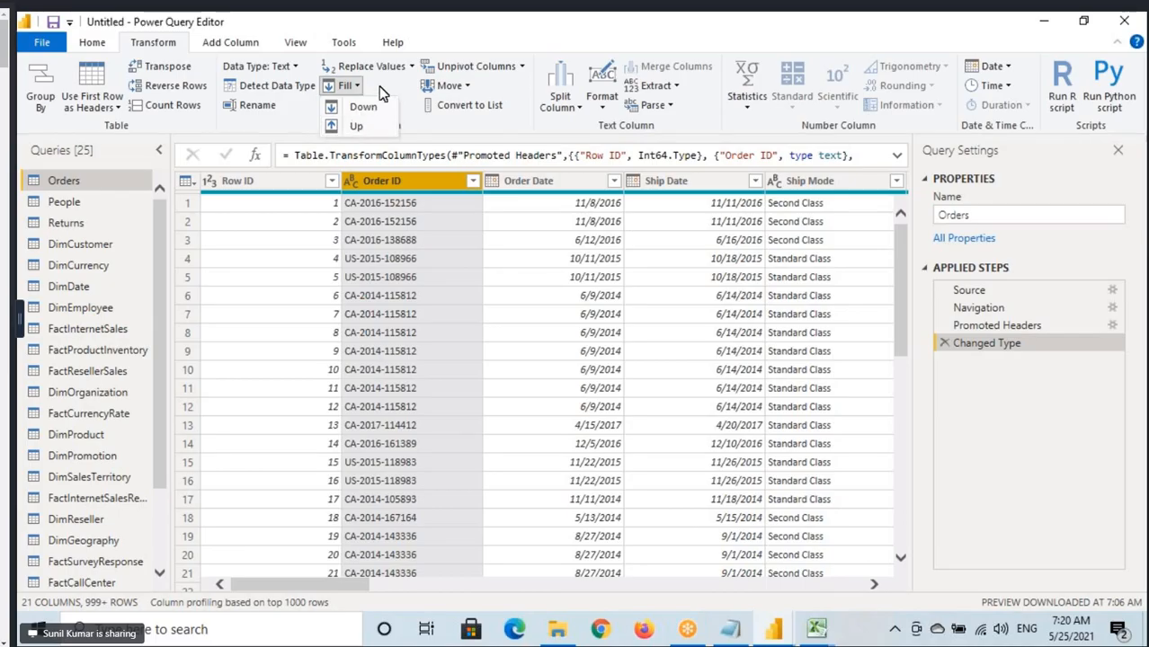
{"action": "left_click", "coordinate": [378, 88]}
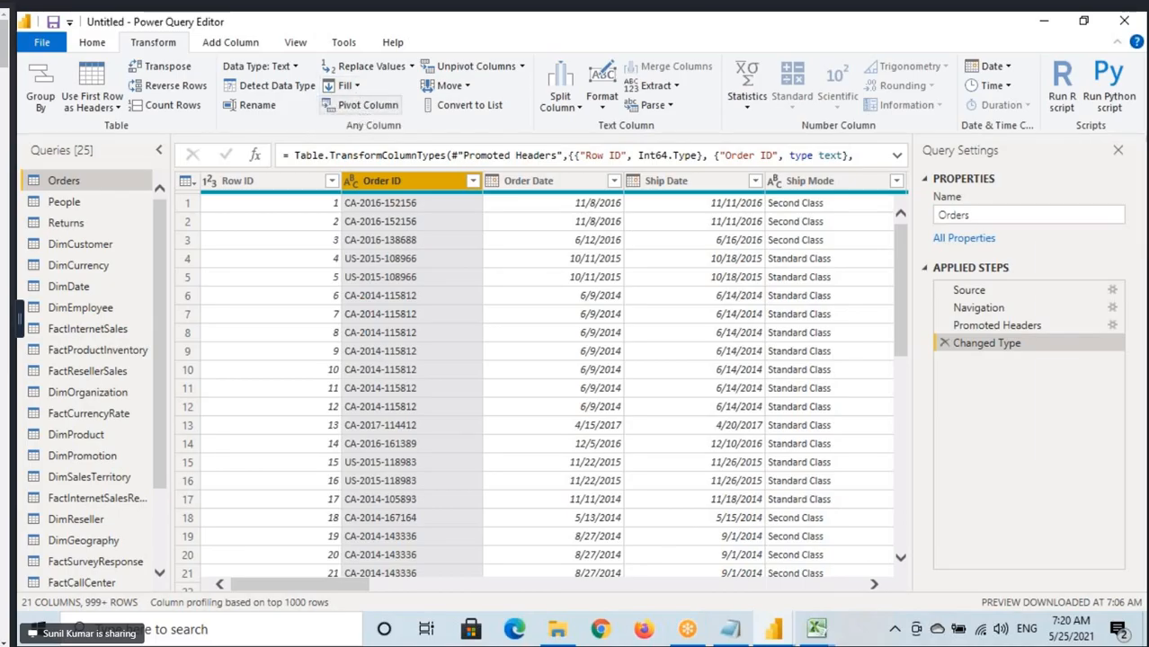
Box the Pivot Column and Unpivot Columns commands, mark the Move command, and clear the annotations.
{"action": "key", "text": "ctrl+2"}
{"action": "left_click_drag", "start_coordinate": [323, 99], "coordinate": [414, 114]}
{"action": "left_click_drag", "start_coordinate": [422, 58], "coordinate": [547, 72]}
{"action": "left_click_drag", "start_coordinate": [463, 93], "coordinate": [479, 93]}
{"action": "key", "text": "Escape"}
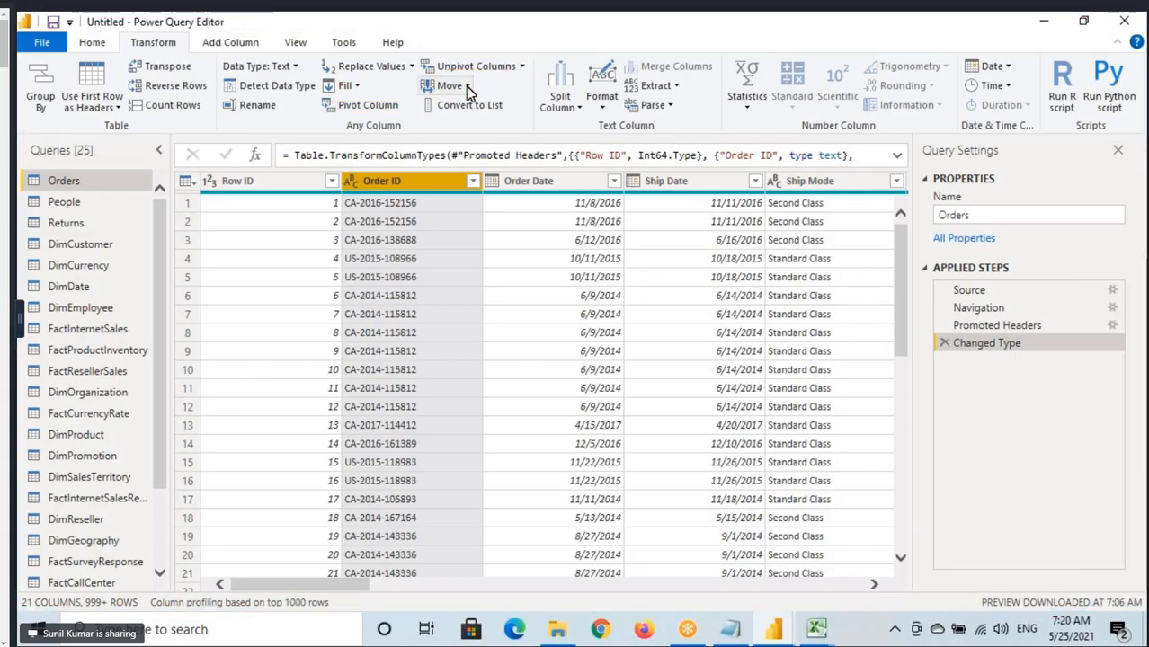
Review the Move options, and box the Convert to List command with an annotation, clearing the marks.
{"action": "left_click", "coordinate": [464, 86]}
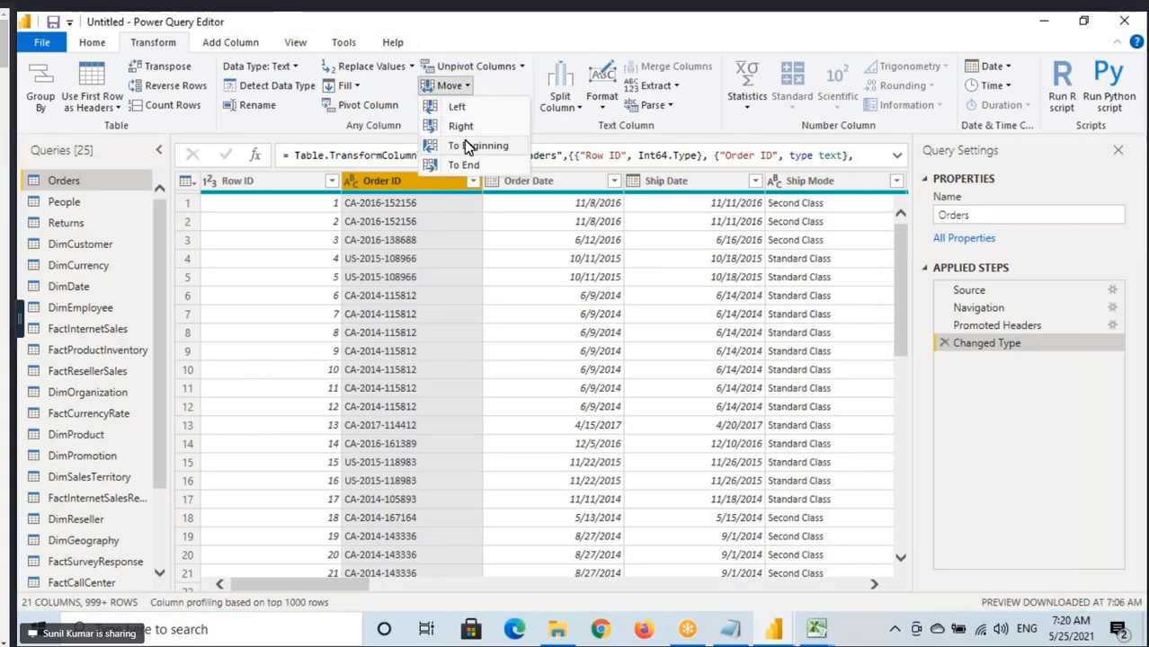
{"action": "left_click", "coordinate": [490, 91]}
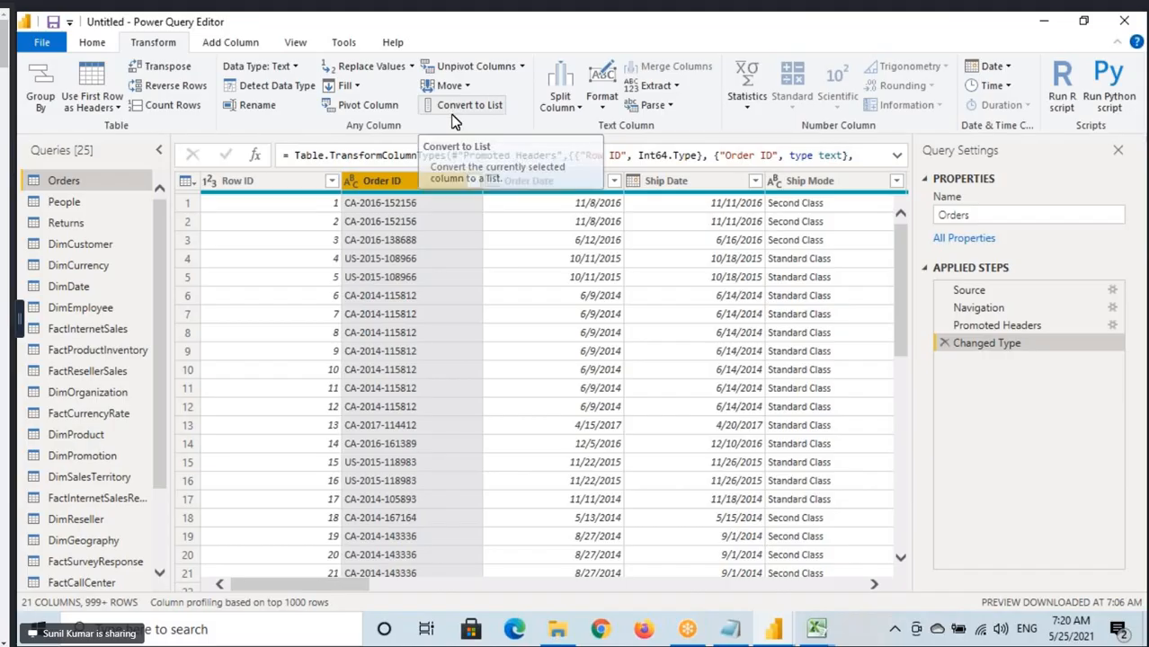
{"action": "left_click_drag", "start_coordinate": [419, 96], "coordinate": [505, 116]}
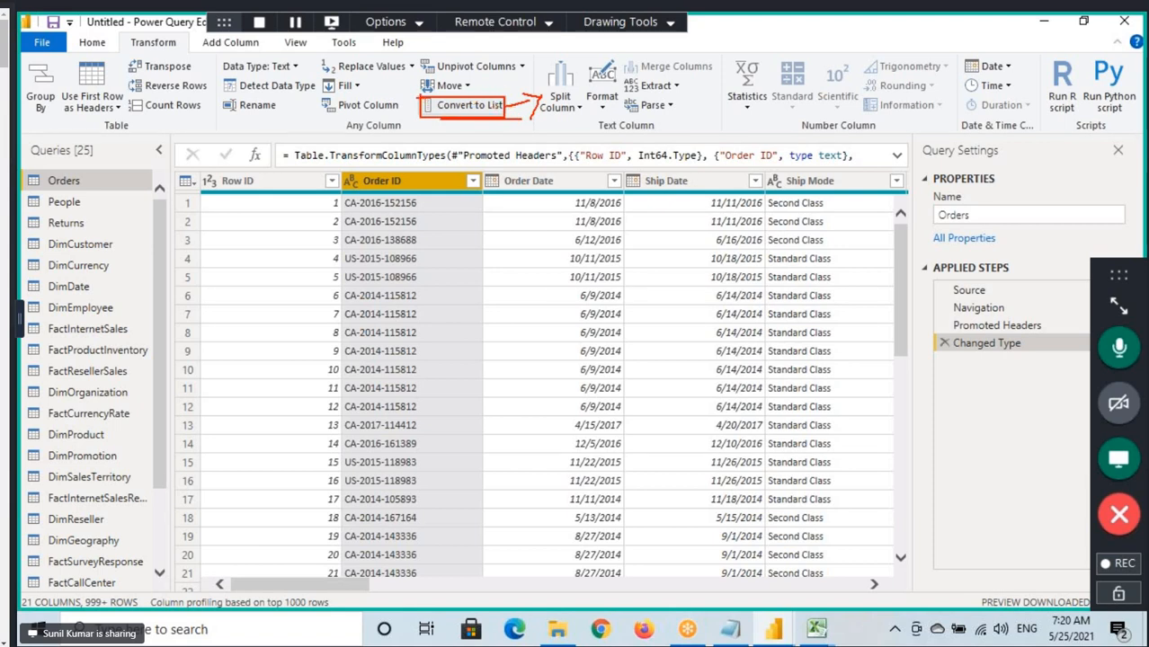
{"action": "left_click_drag", "start_coordinate": [419, 96], "coordinate": [508, 117]}
{"action": "key", "text": "Escape"}
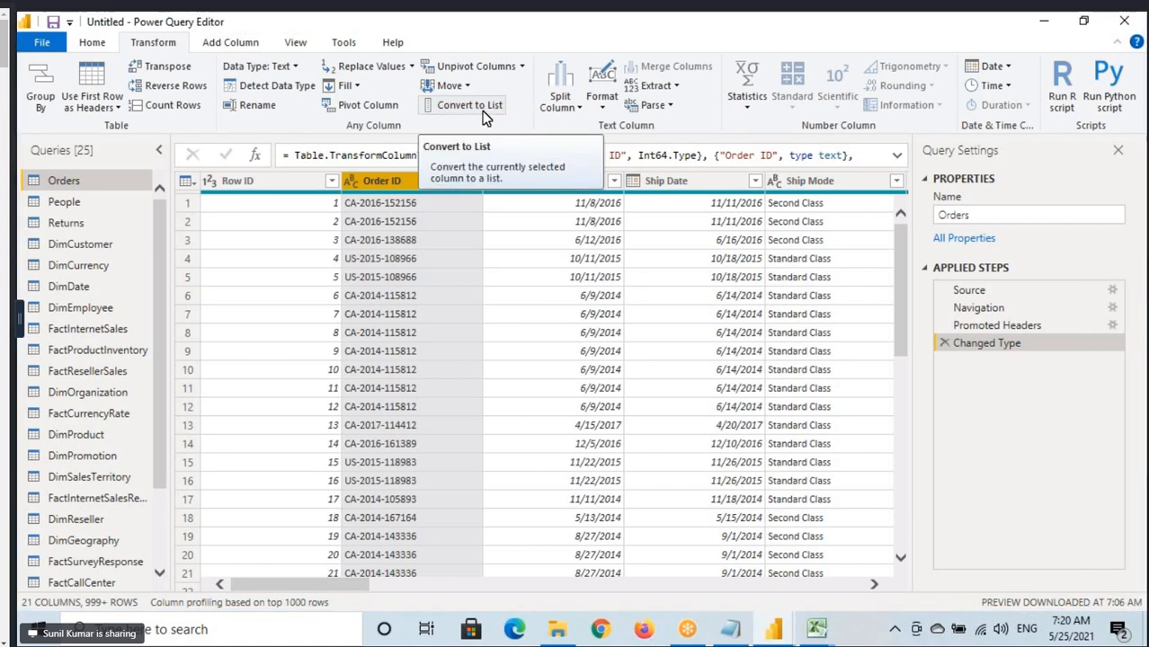
Review the Fill directions for the Order ID column, and display the common new data source types.
{"action": "left_click", "coordinate": [357, 87]}
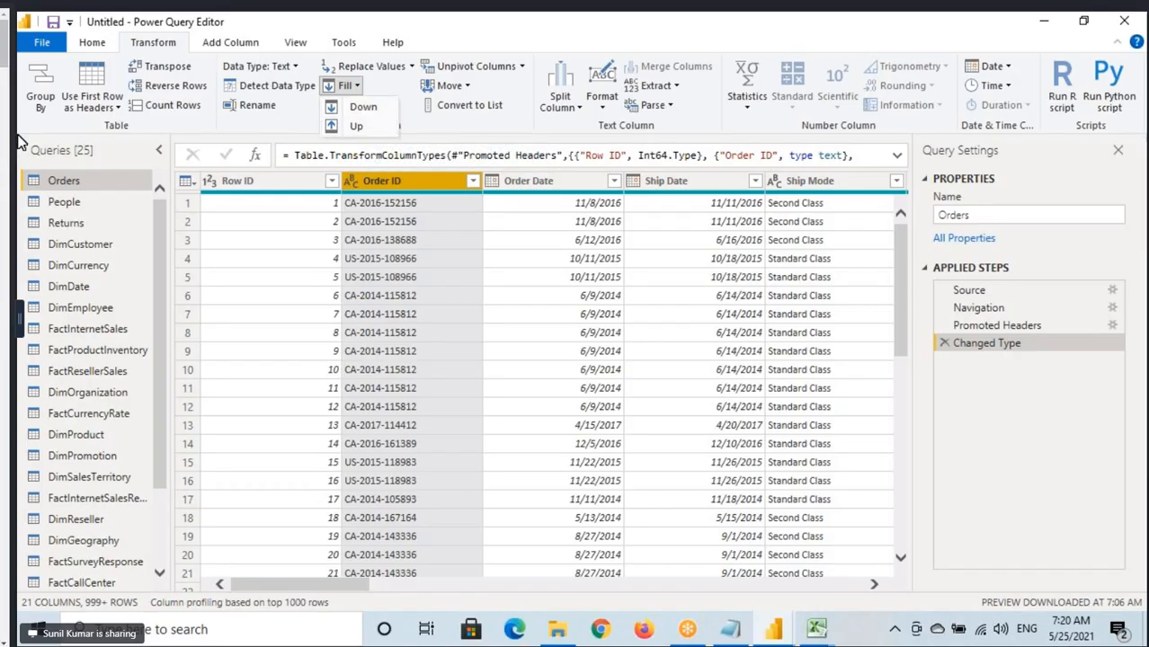
{"action": "left_click", "coordinate": [92, 42]}
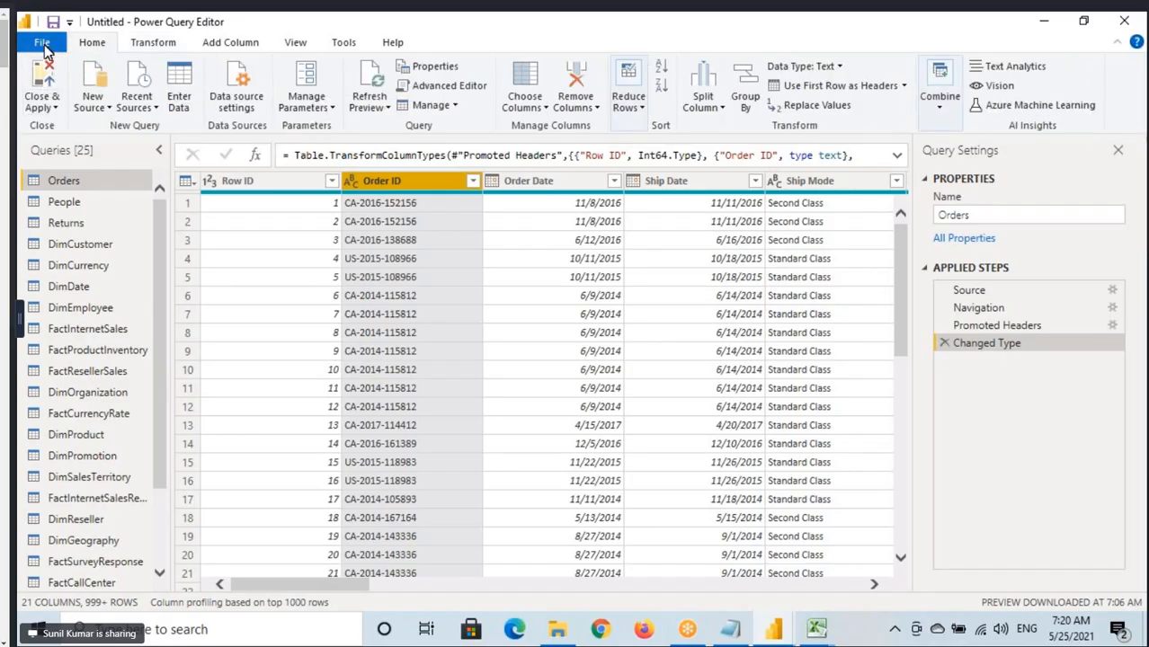
{"action": "left_click", "coordinate": [91, 101]}
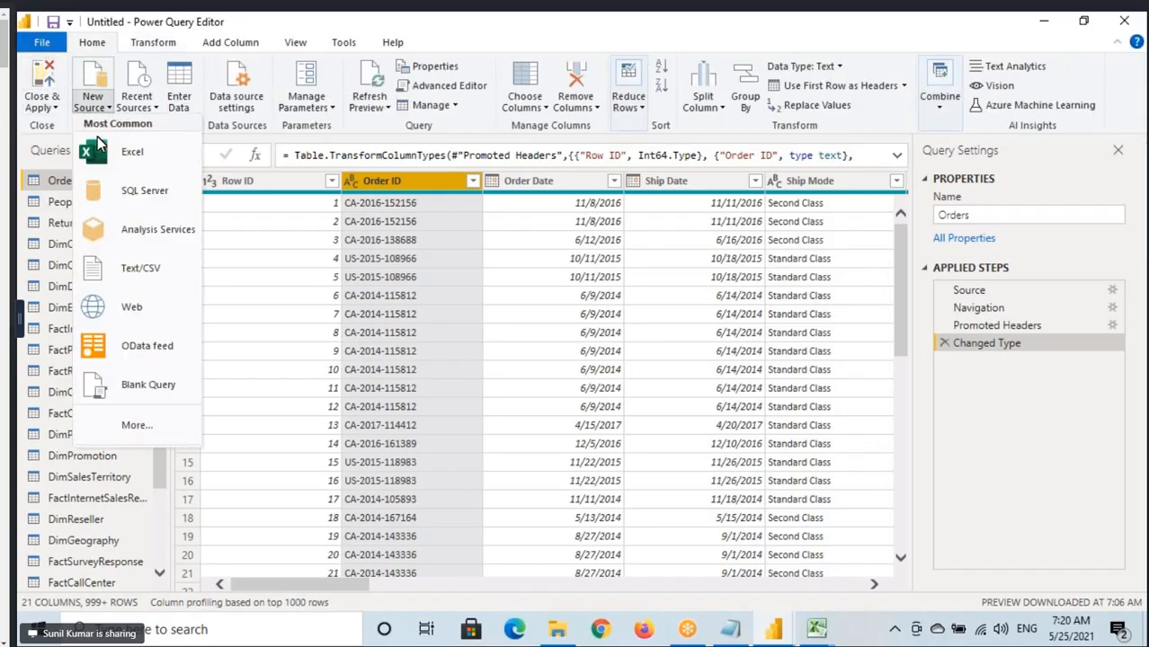
Switch to File Explorer and open Sample Data.xlsx from the Power BI Material\Power Query folder on Local Disk (D:).
{"action": "left_click", "coordinate": [560, 629]}
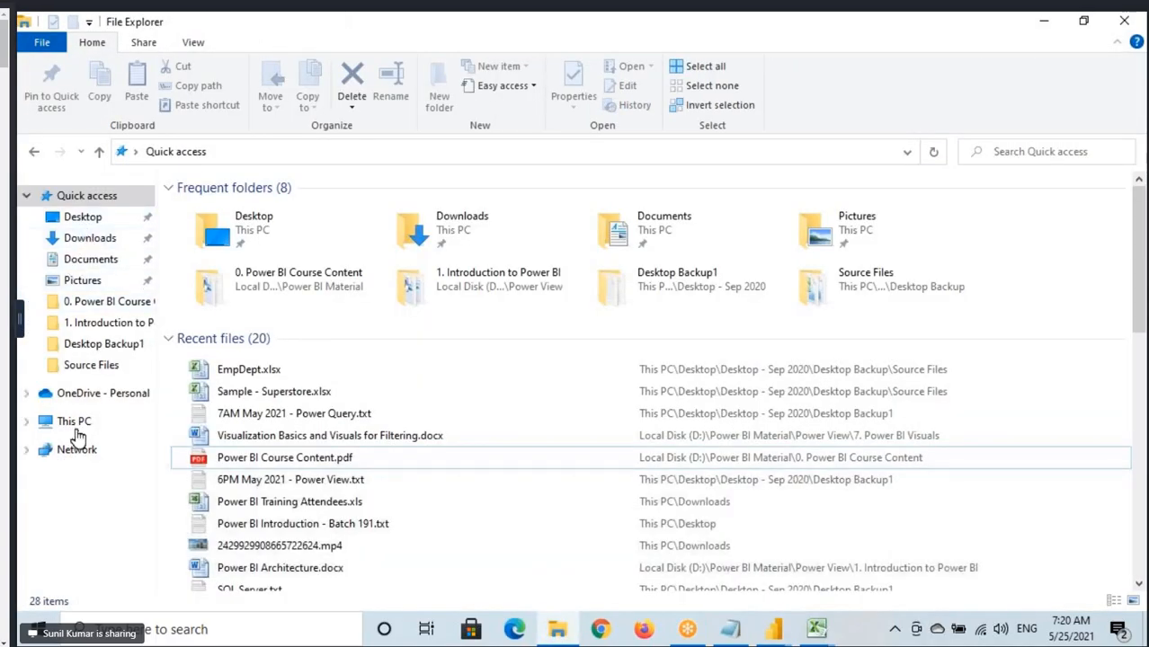
{"action": "left_click", "coordinate": [106, 423]}
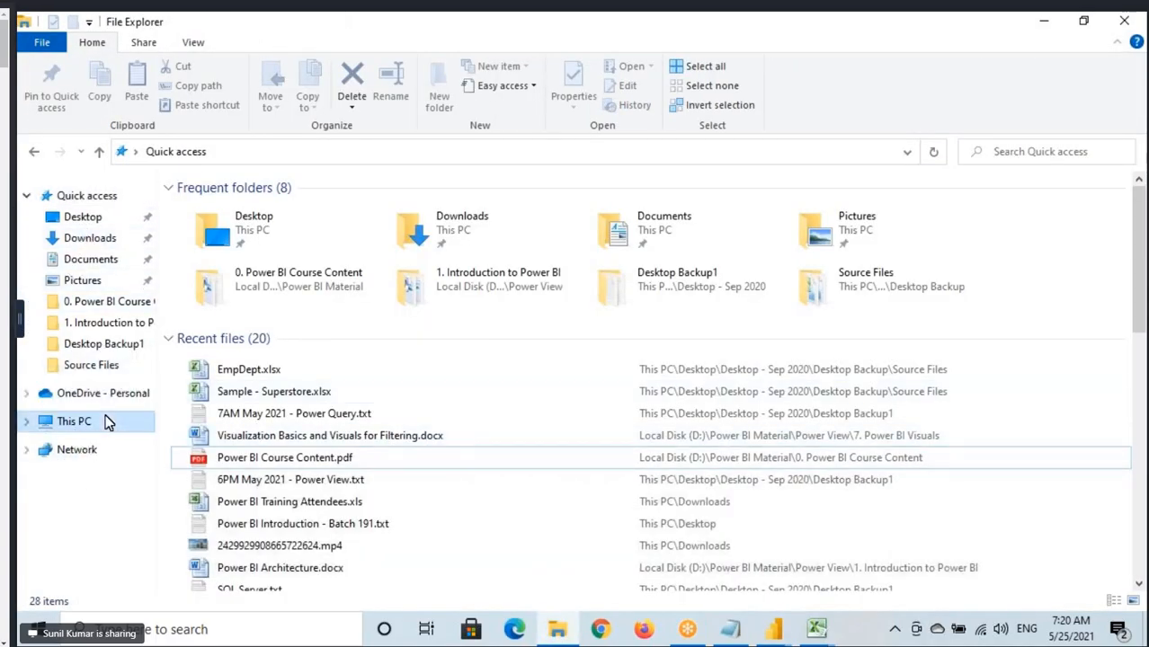
{"action": "double_click", "coordinate": [469, 342]}
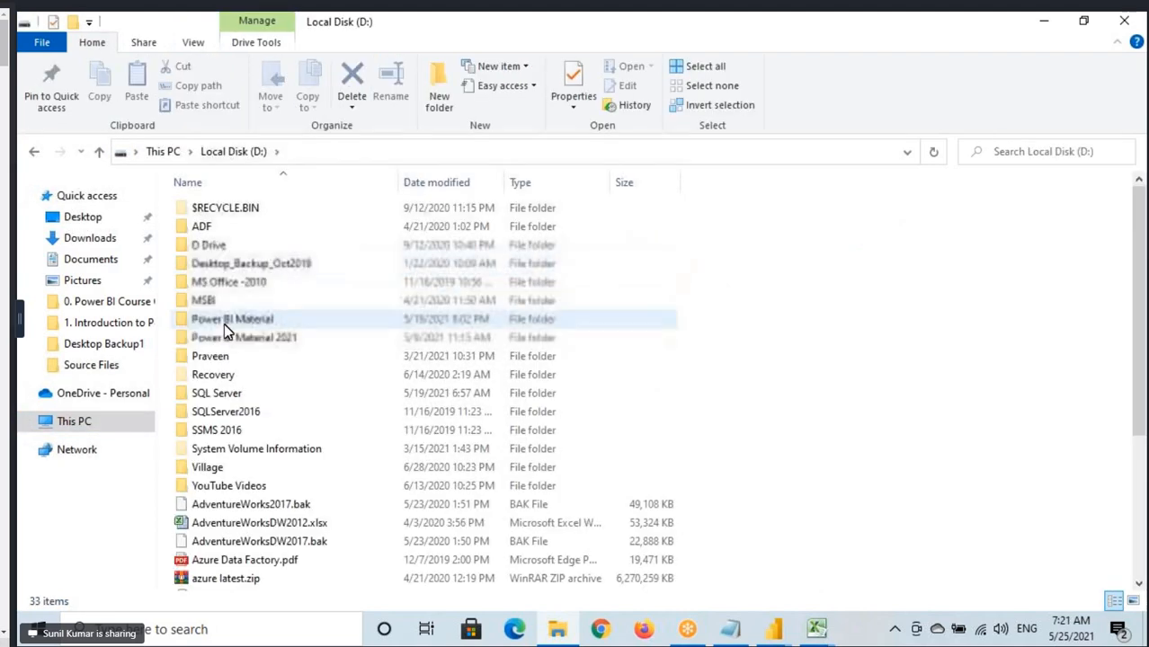
{"action": "double_click", "coordinate": [225, 323]}
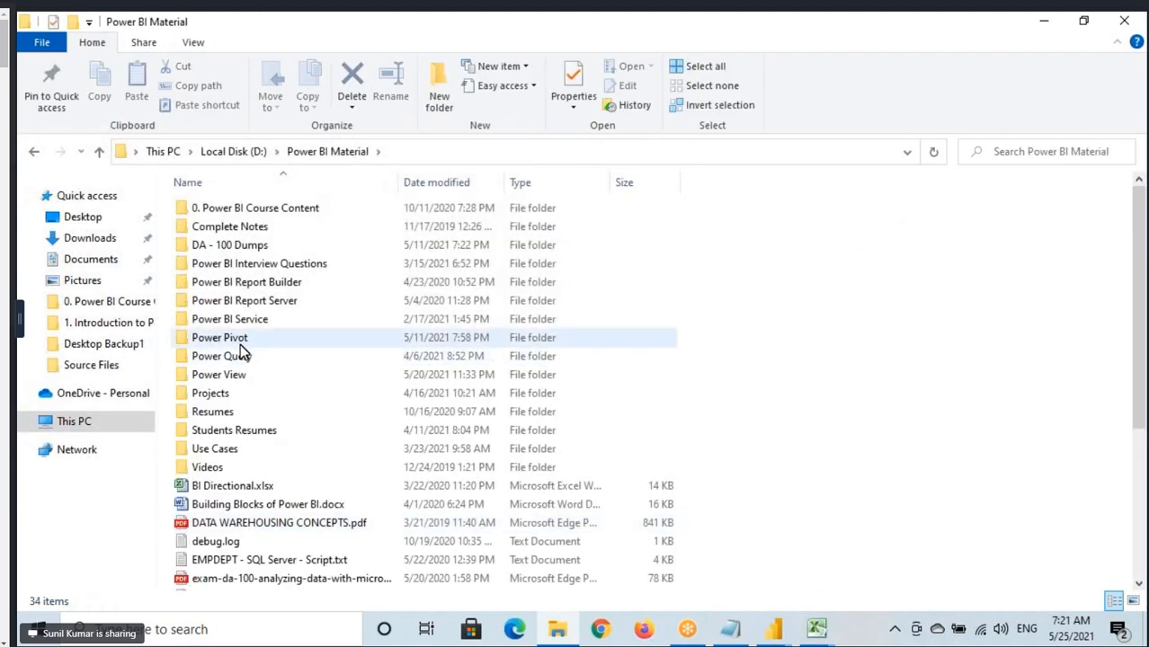
{"action": "double_click", "coordinate": [248, 356]}
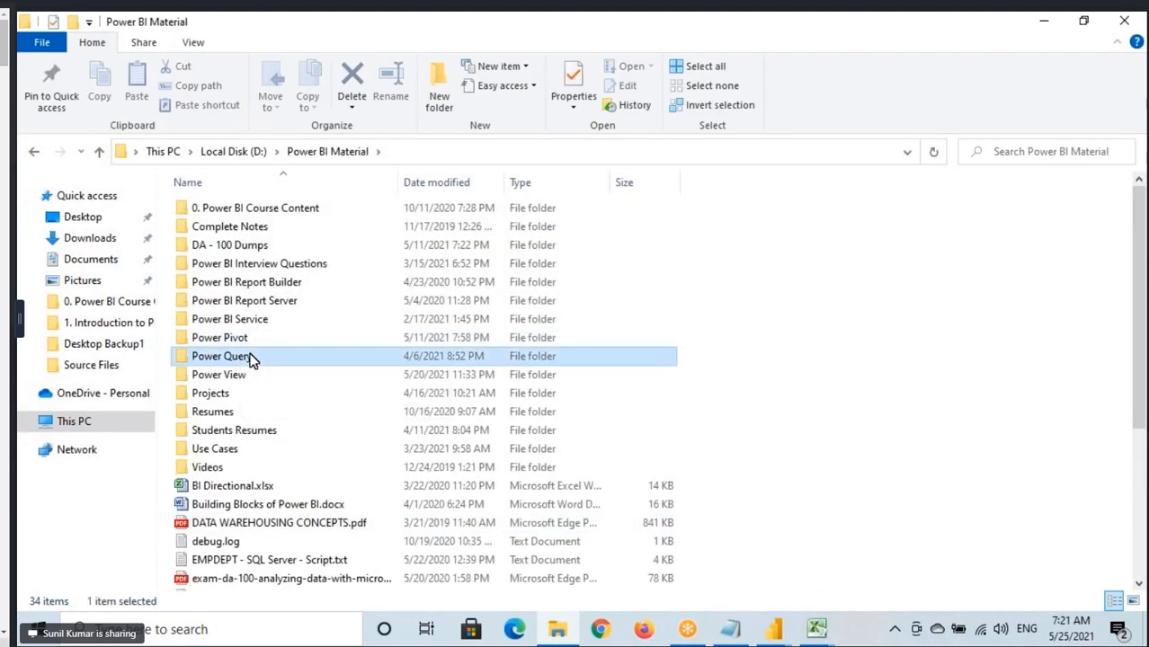
{"action": "double_click", "coordinate": [232, 374]}
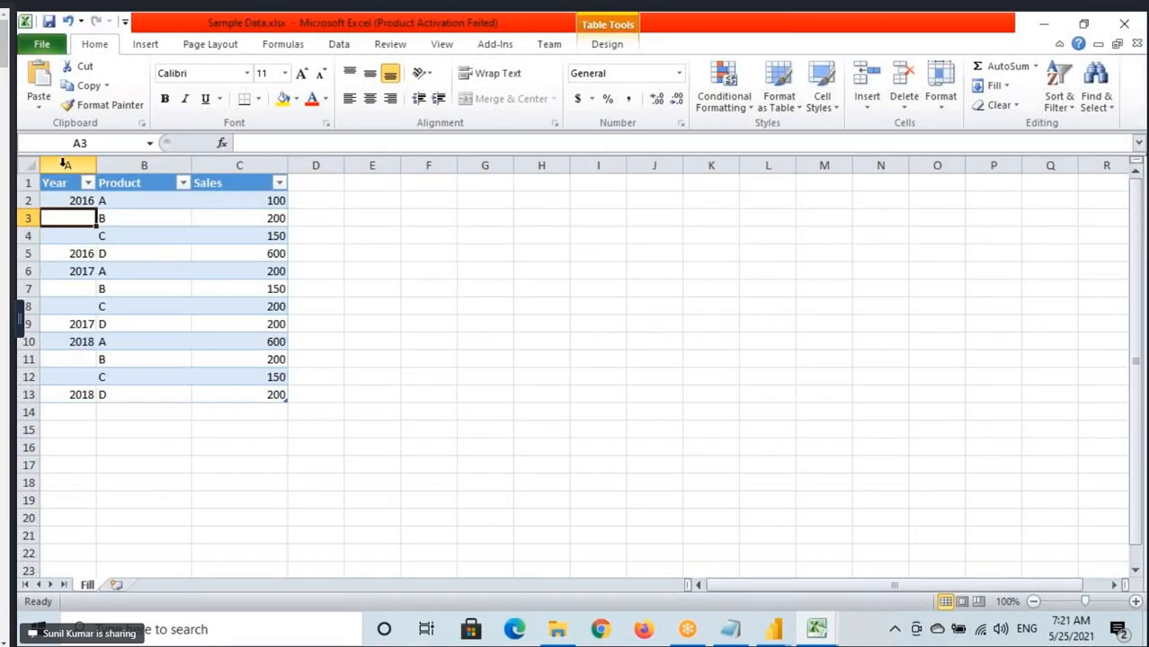
Examine the Year, Product and Sales columns of the Fill sheet, marking the headers and each year's group of rows.
{"action": "left_click", "coordinate": [65, 165]}
{"action": "left_click", "coordinate": [117, 166]}
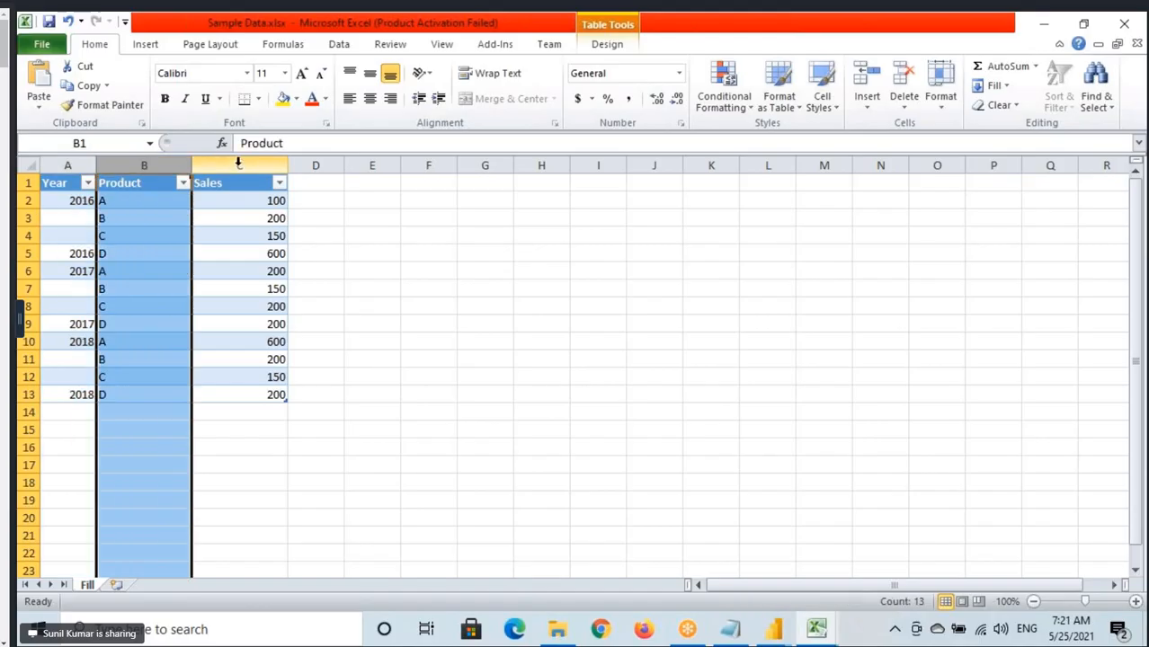
{"action": "left_click", "coordinate": [229, 165]}
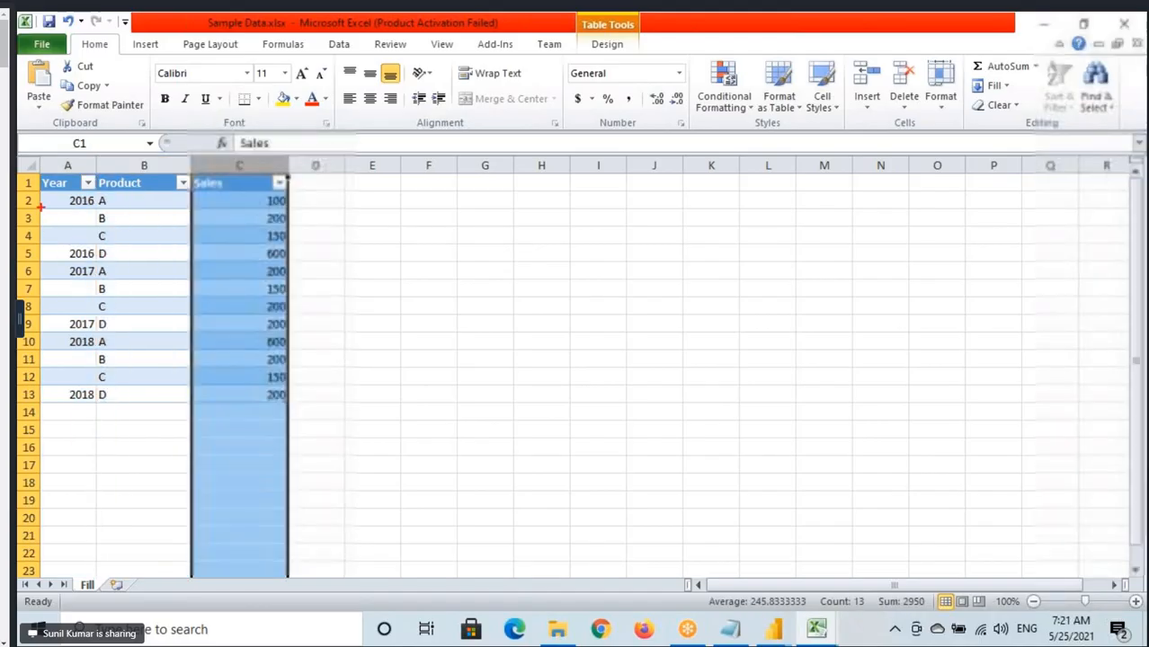
{"action": "mouse_move", "coordinate": [34, 192]}
{"action": "left_mouse_down"}
{"action": "mouse_move", "coordinate": [148, 267]}
{"action": "mouse_move", "coordinate": [293, 265]}
{"action": "left_mouse_up"}
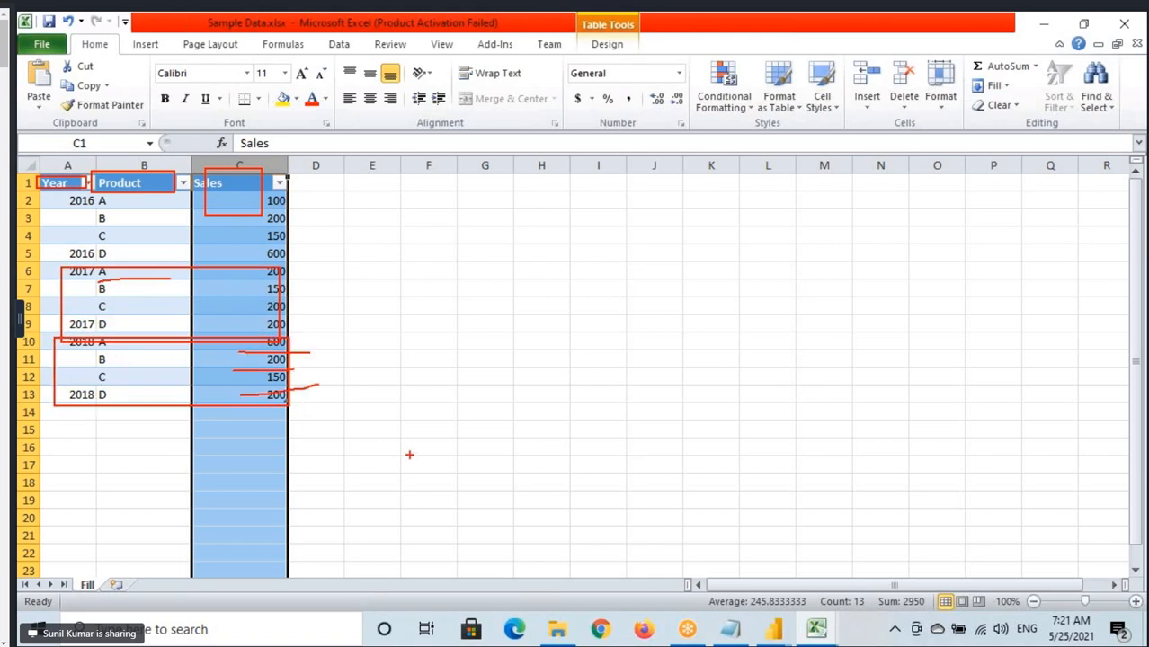
Switch back to Power Query Editor and start adding a new Excel workbook source.
{"action": "mouse_move", "coordinate": [774, 629]}
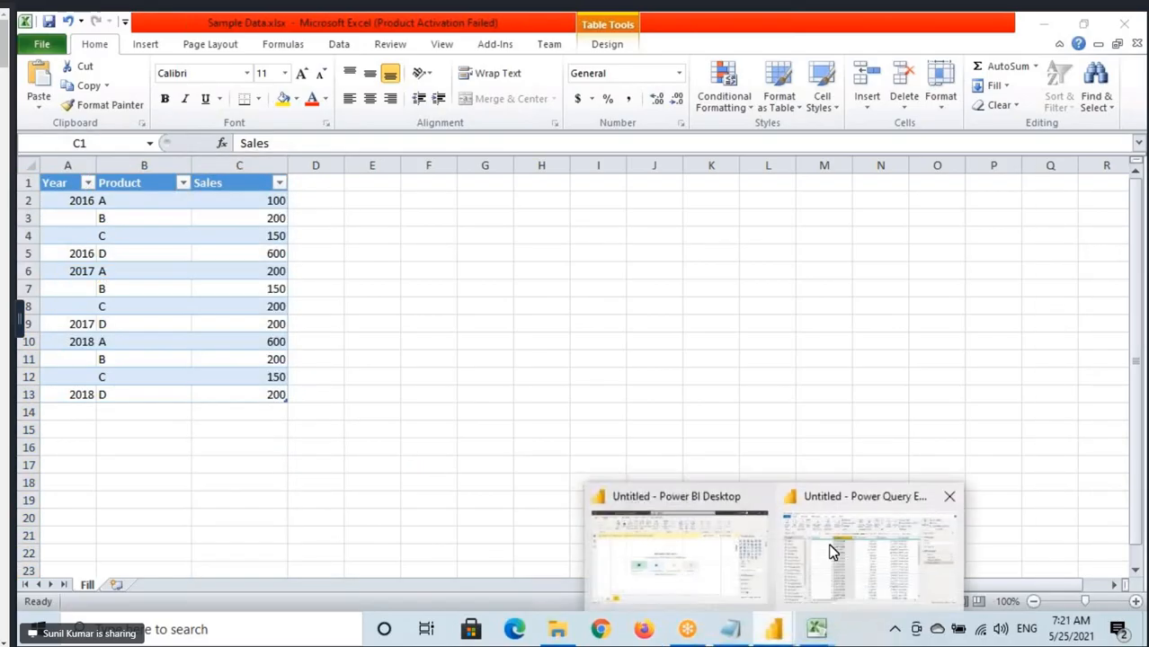
{"action": "left_click", "coordinate": [828, 546]}
{"action": "left_click", "coordinate": [96, 104]}
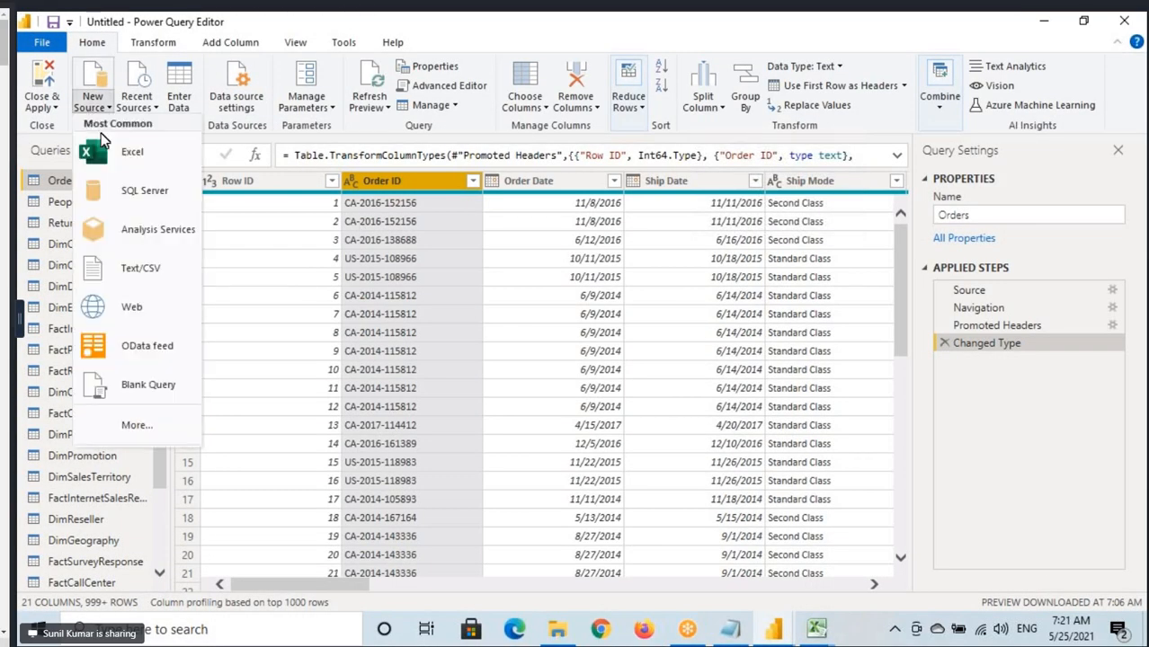
{"action": "left_click", "coordinate": [133, 170]}
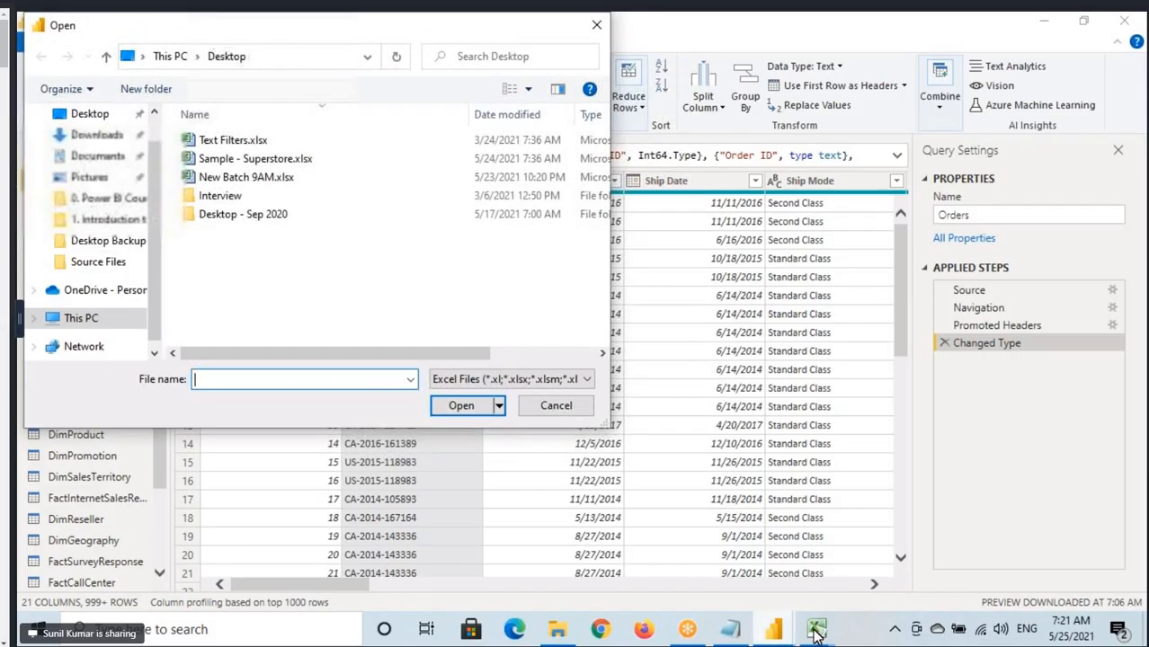
Switch to Excel and close the Sample Data.xlsx and EmpDept.xlsx workbooks.
{"action": "mouse_move", "coordinate": [816, 629]}
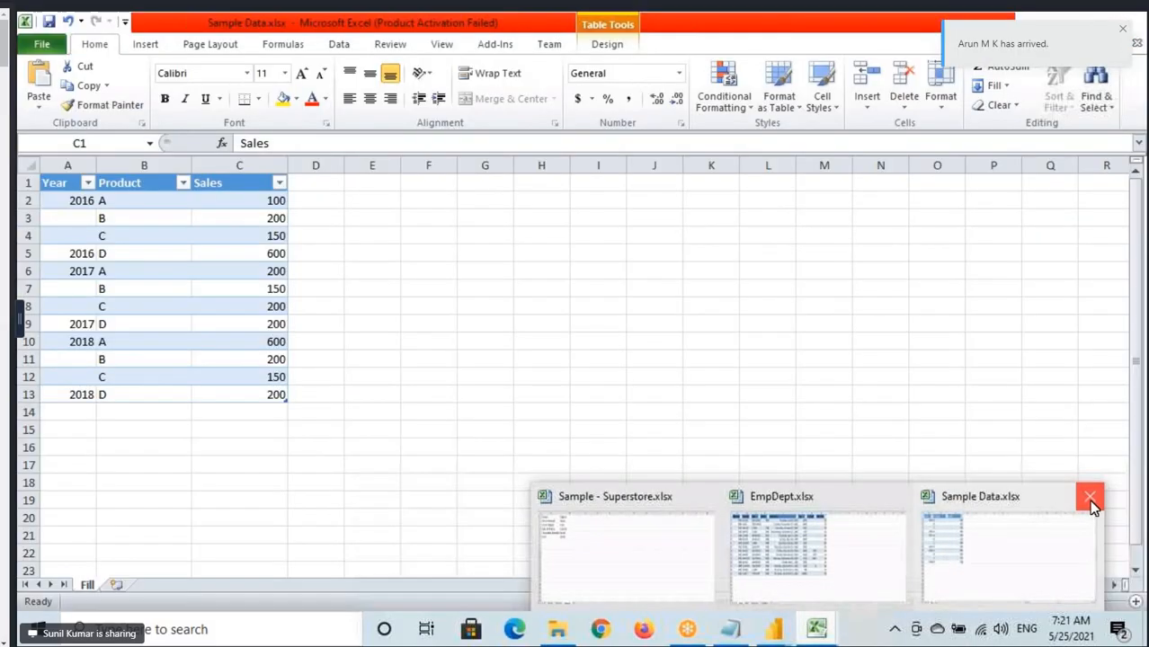
{"action": "left_click", "coordinate": [899, 546]}
{"action": "left_click", "coordinate": [865, 580]}
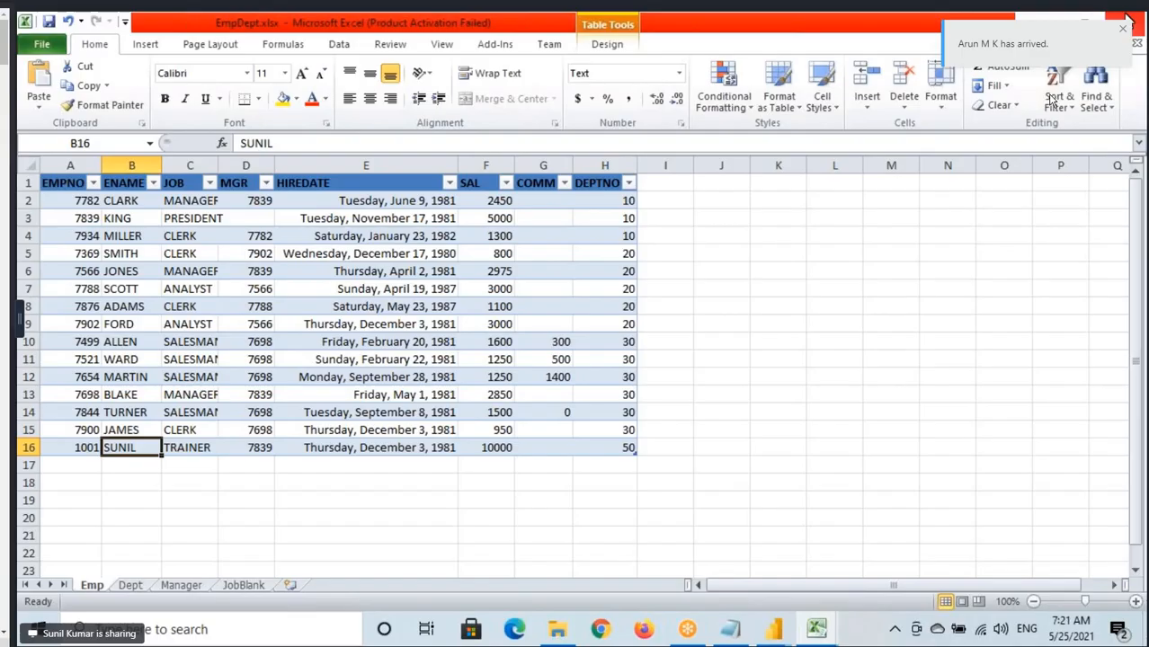
{"action": "left_click", "coordinate": [1126, 22]}
Delete the North region row from the People sheet of Sample - Superstore.xlsx and save the workbook.
{"action": "right_click", "coordinate": [28, 277]}
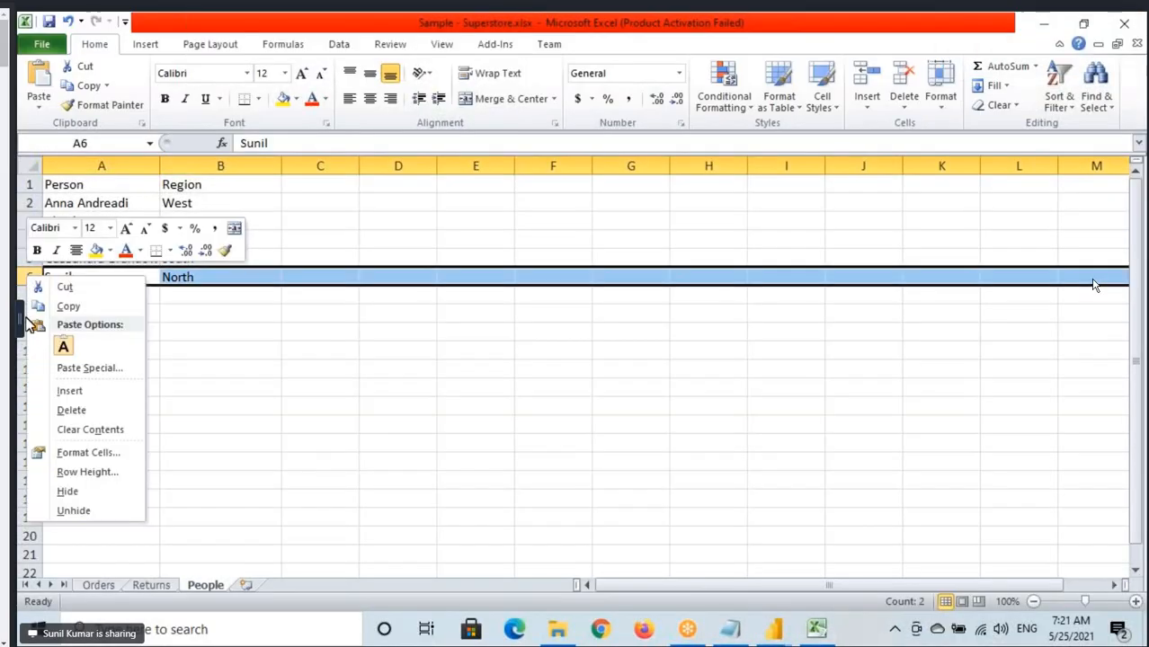
{"action": "left_click", "coordinate": [55, 415]}
{"action": "left_click", "coordinate": [89, 259]}
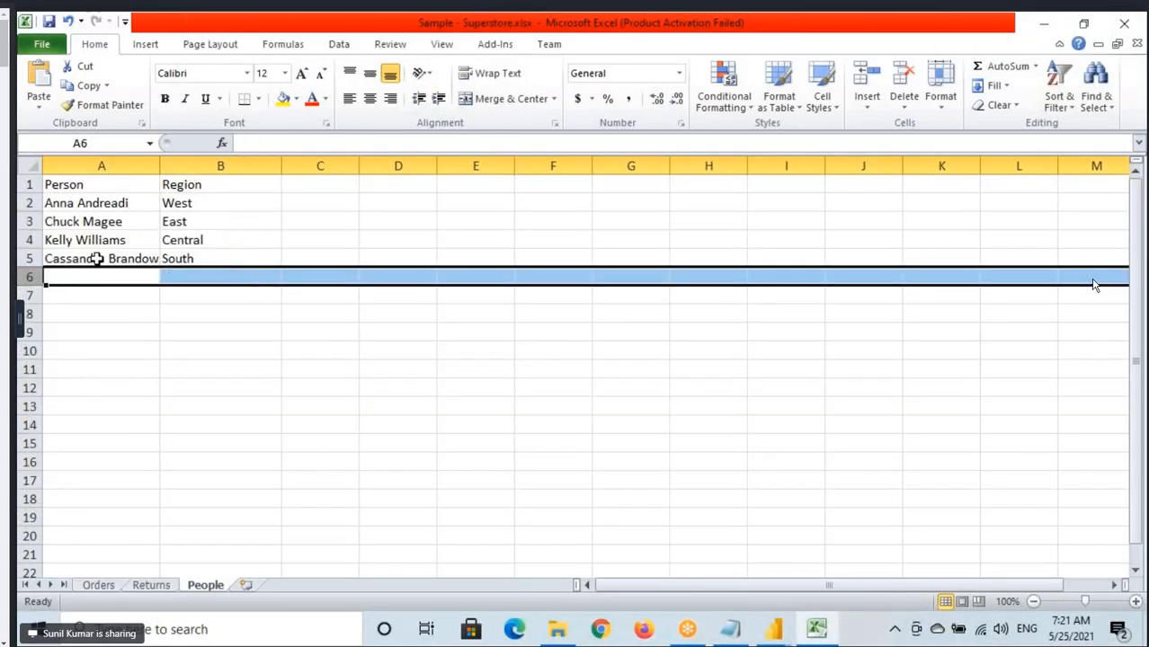
{"action": "left_click", "coordinate": [49, 21]}
Return to Power Query Editor and browse for the source file in the Power BI Material folder on Local Disk (D:).
{"action": "mouse_move", "coordinate": [774, 629]}
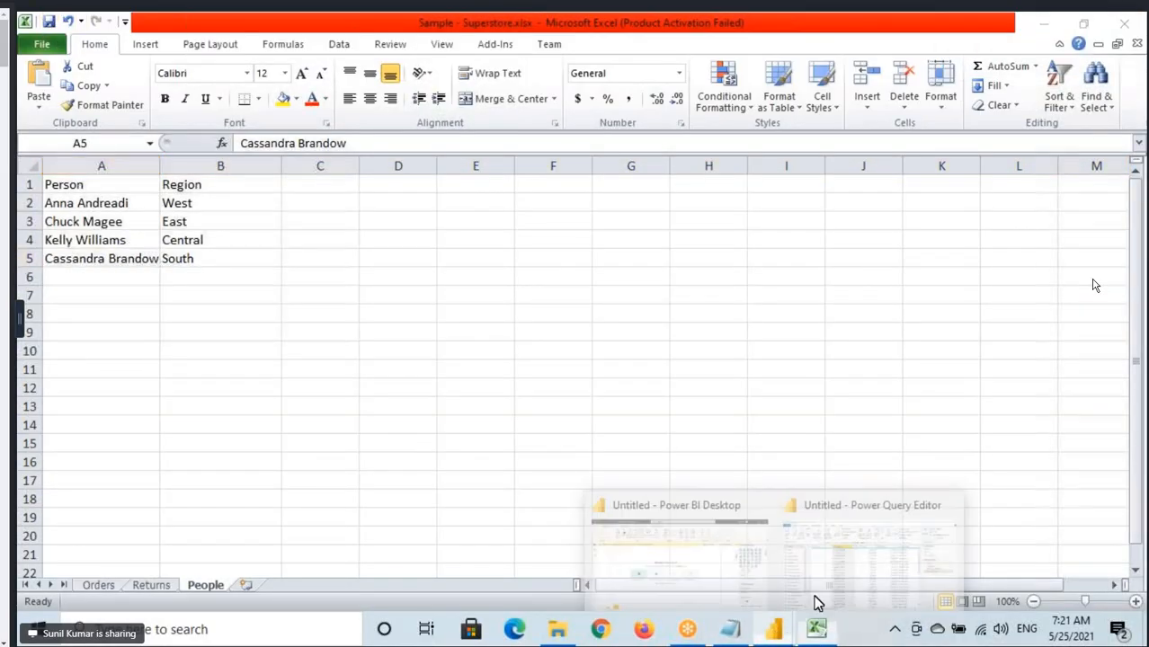
{"action": "left_click", "coordinate": [864, 544]}
{"action": "left_click", "coordinate": [88, 119]}
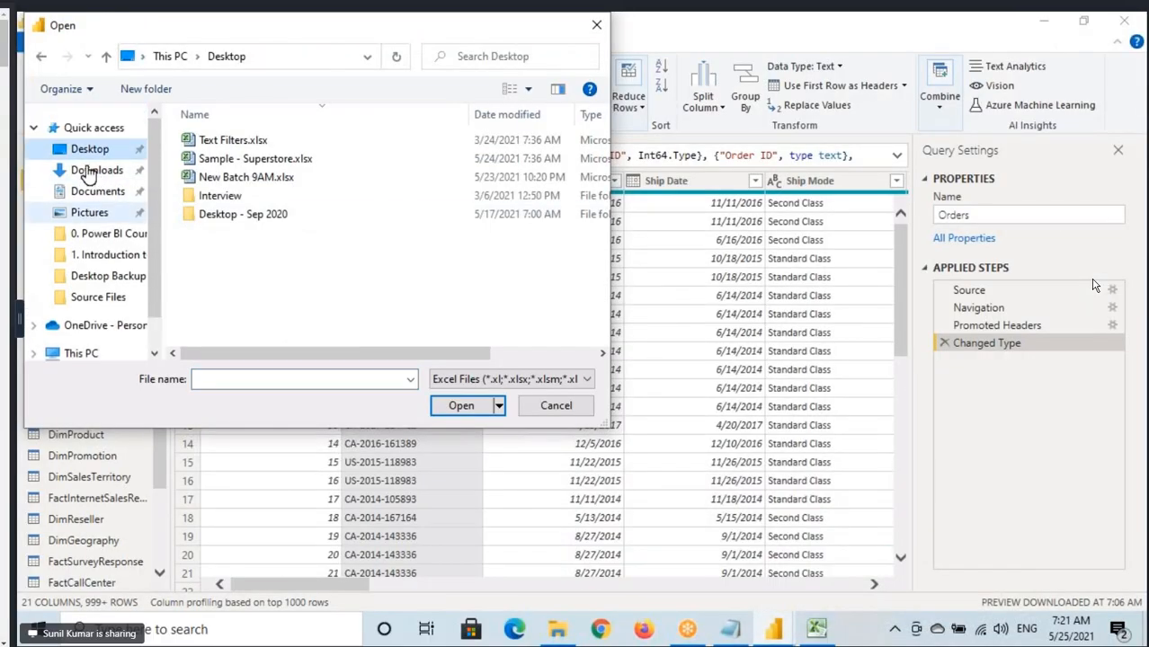
{"action": "scroll", "coordinate": [94, 244], "scroll_direction": "down", "scroll_amount": 1}
{"action": "left_click", "coordinate": [79, 297]}
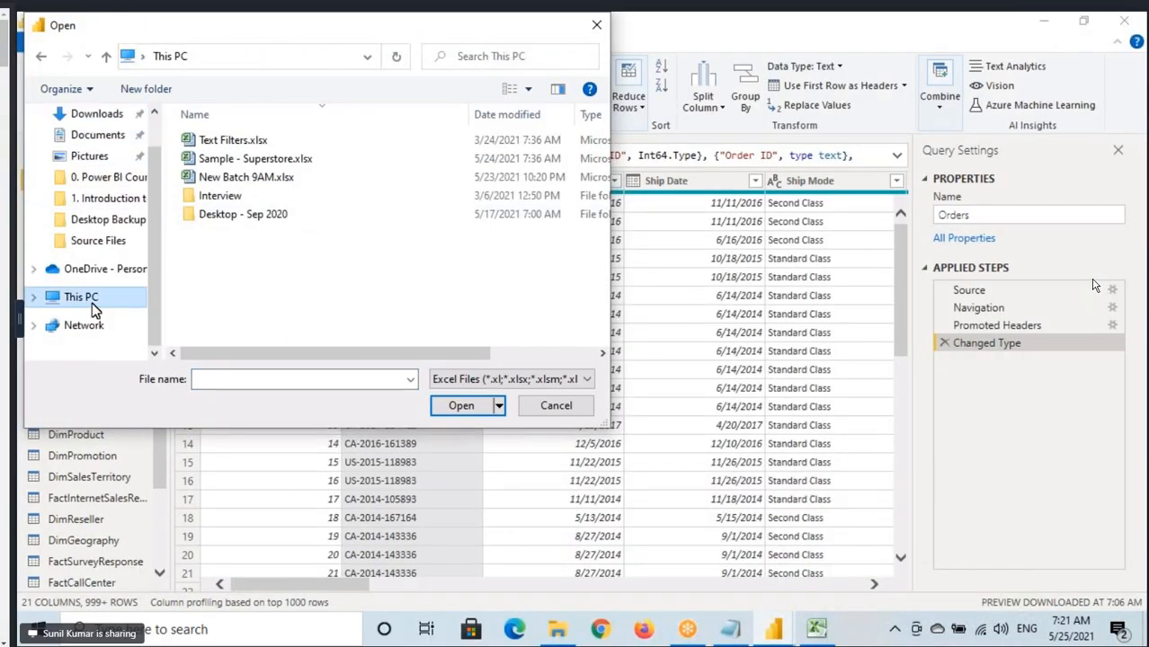
{"action": "scroll", "coordinate": [259, 287], "scroll_direction": "down", "scroll_amount": 3}
{"action": "double_click", "coordinate": [264, 330]}
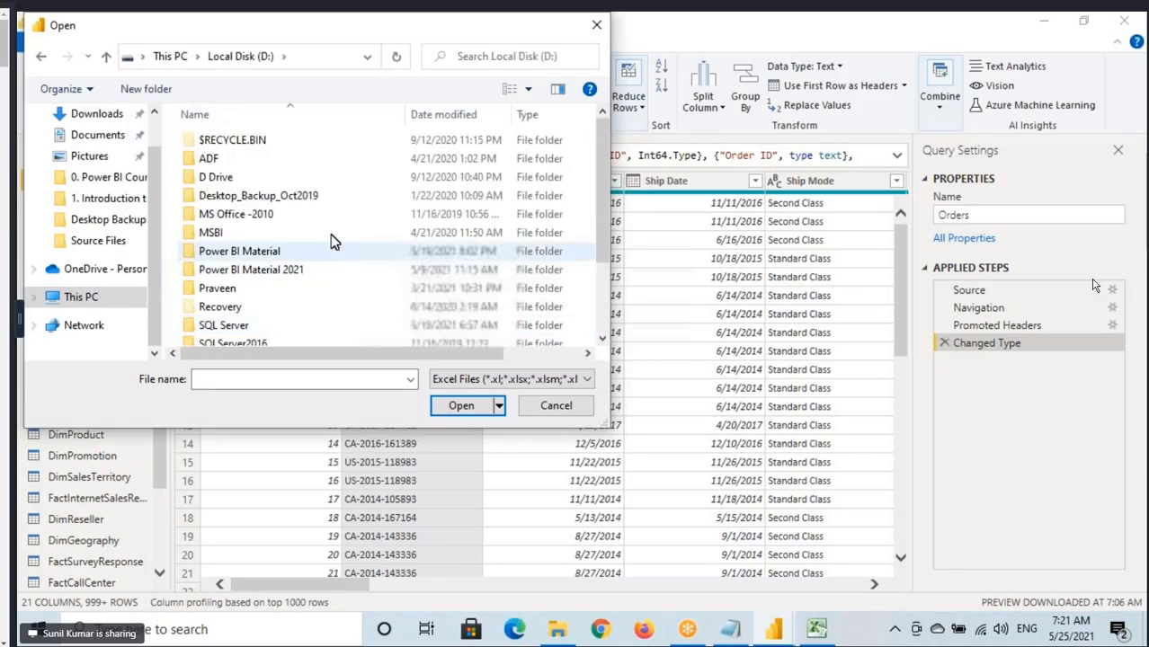
{"action": "double_click", "coordinate": [337, 240]}
Open Sample Data.xlsx from the Power Query folder and load its Fill sheet as a new query.
{"action": "scroll", "coordinate": [250, 261], "scroll_direction": "down", "scroll_amount": 2}
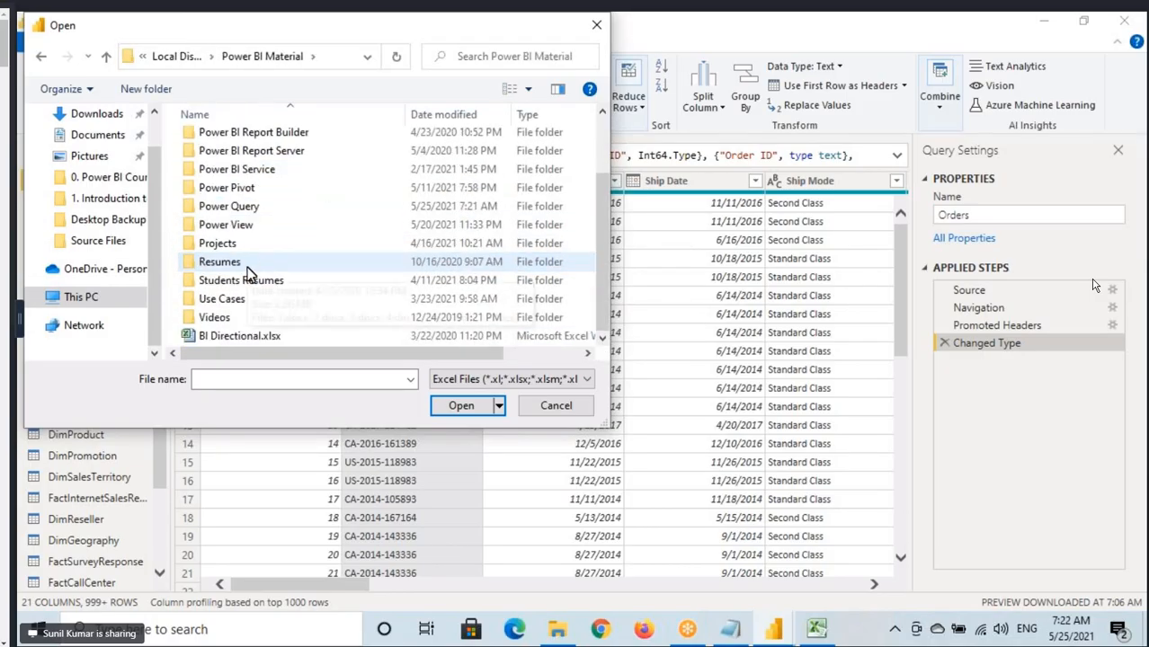
{"action": "left_click", "coordinate": [238, 208]}
{"action": "double_click", "coordinate": [239, 209]}
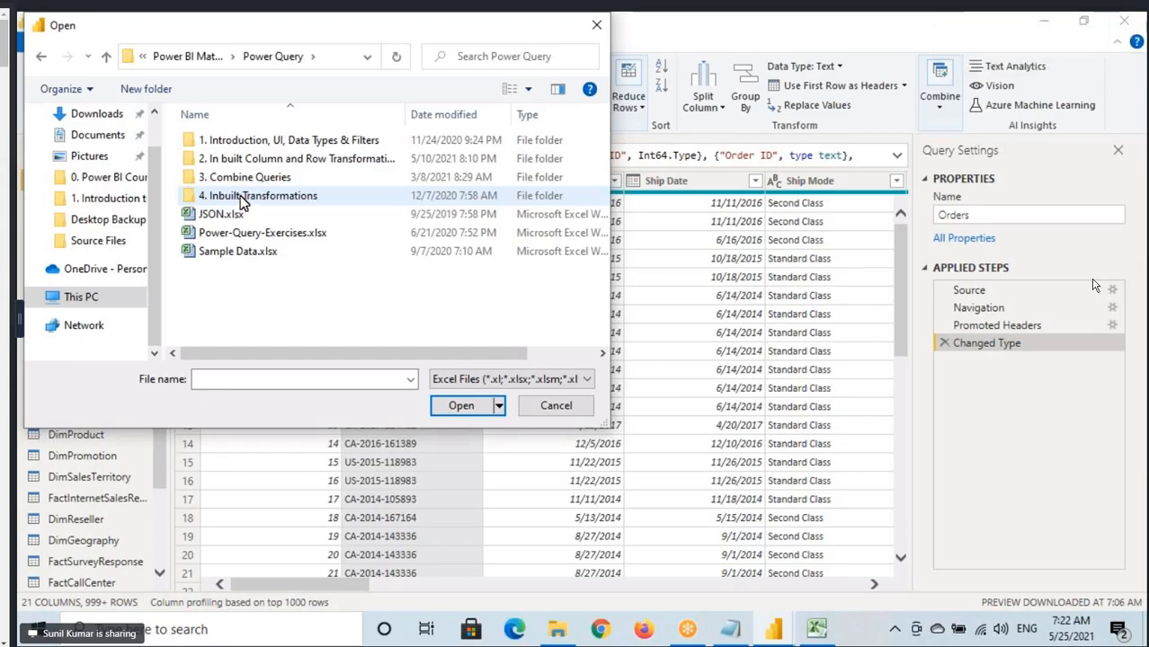
{"action": "left_click", "coordinate": [237, 252]}
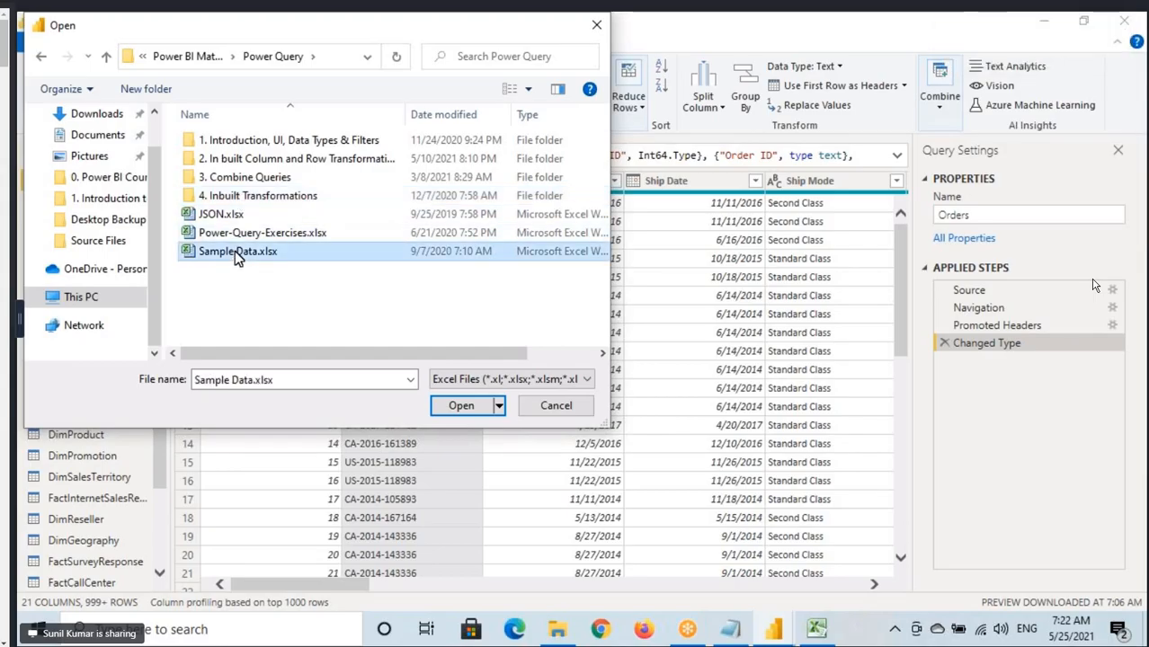
{"action": "left_click", "coordinate": [466, 409]}
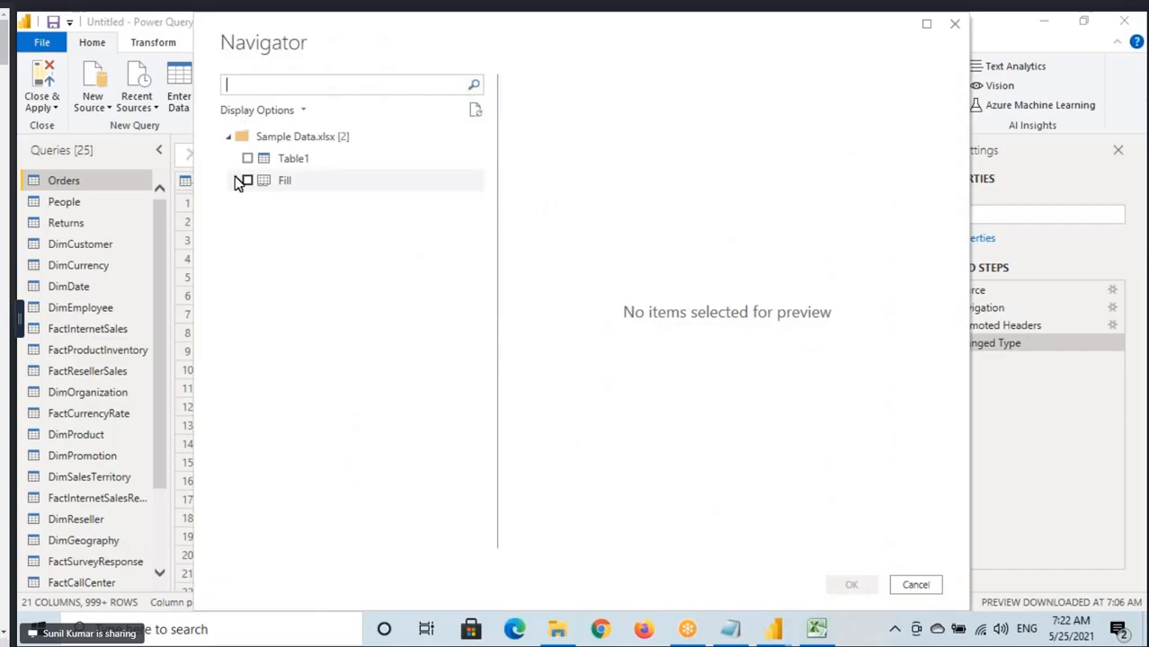
{"action": "left_click", "coordinate": [244, 182]}
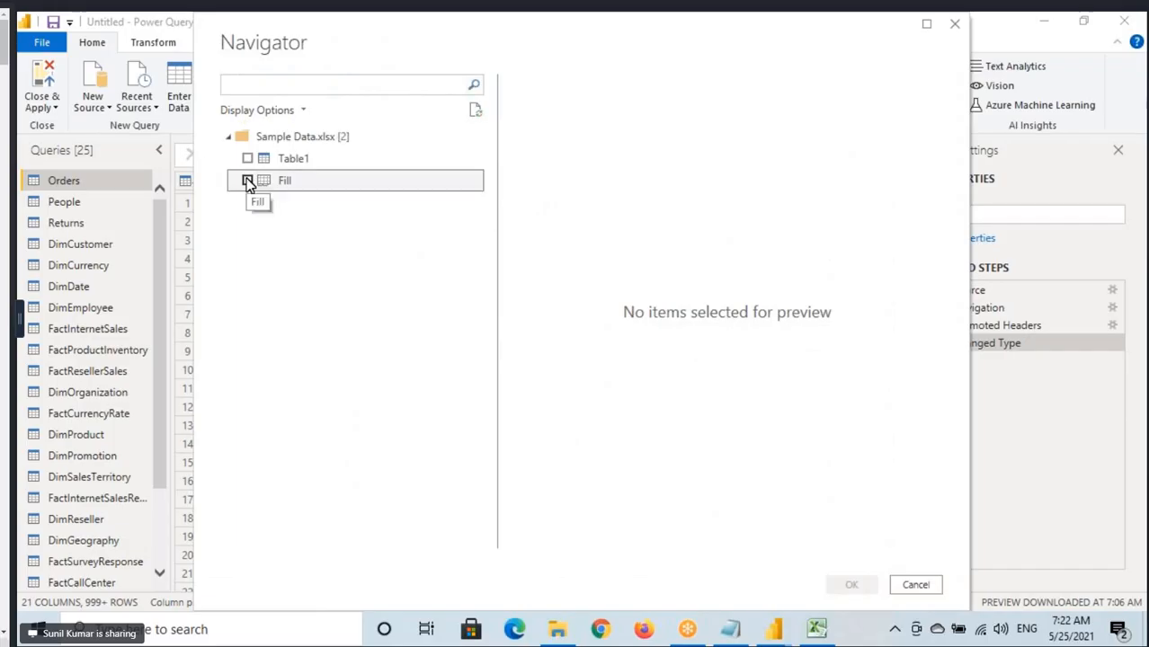
{"action": "left_click", "coordinate": [851, 587]}
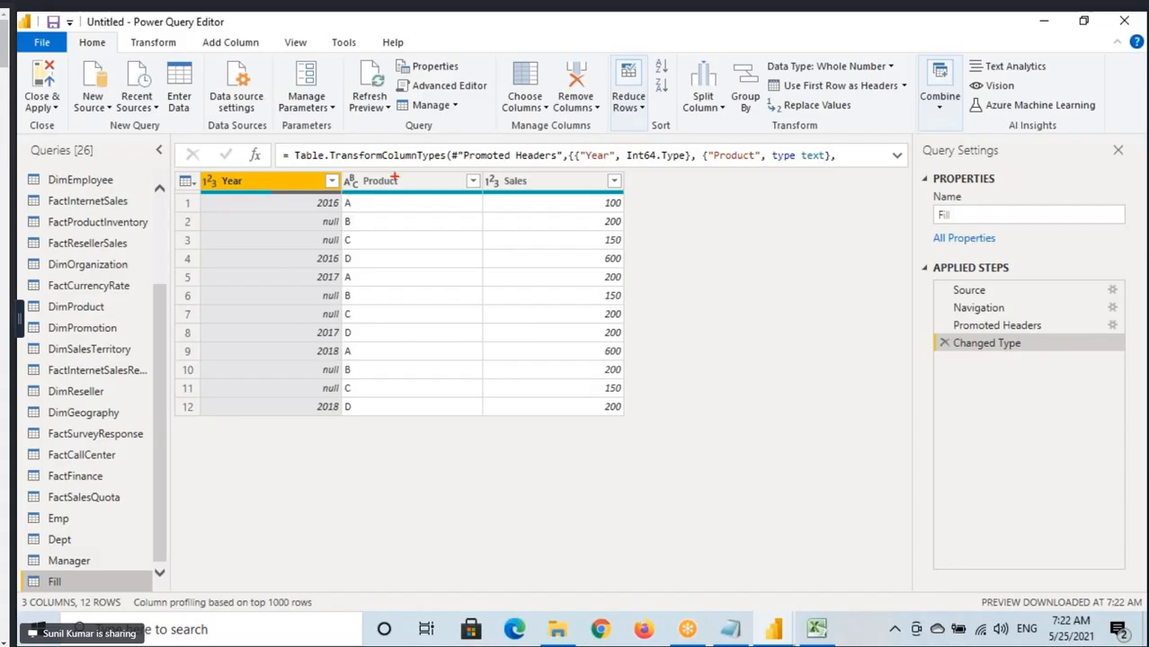
Underline values in the first three rows and handwrite the year beside the null Year cells.
{"action": "left_click_drag", "start_coordinate": [308, 211], "coordinate": [392, 213]}
{"action": "left_click_drag", "start_coordinate": [610, 214], "coordinate": [653, 214]}
{"action": "left_click_drag", "start_coordinate": [248, 216], "coordinate": [298, 241]}
{"action": "left_click_drag", "start_coordinate": [349, 232], "coordinate": [394, 231]}
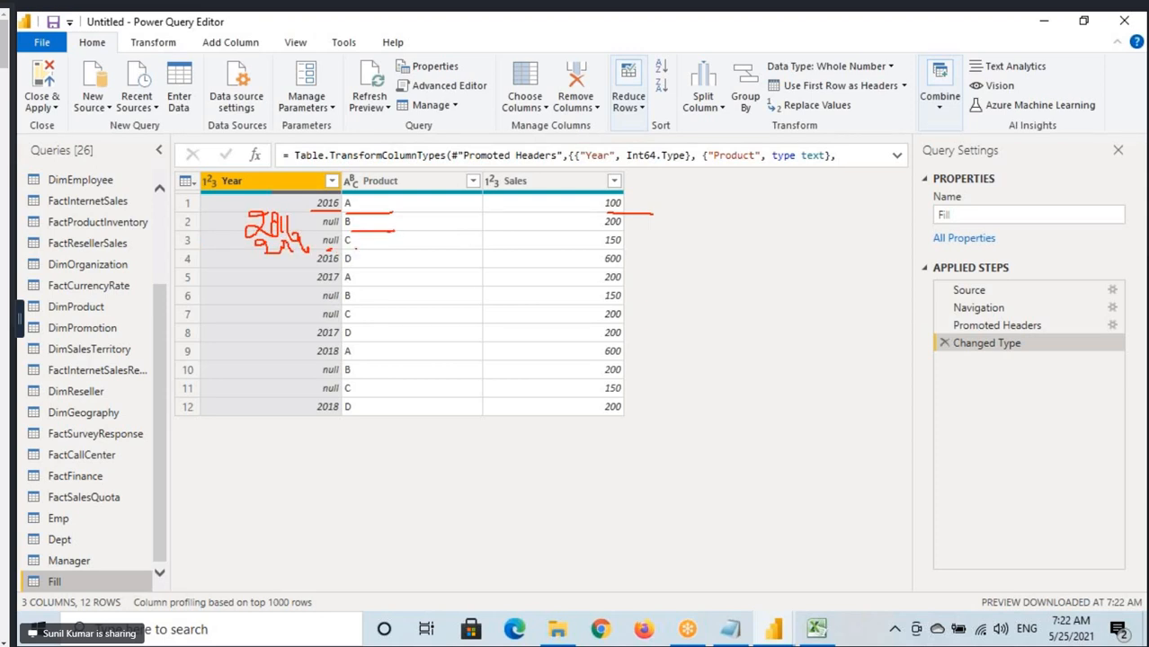
{"action": "left_click_drag", "start_coordinate": [355, 245], "coordinate": [372, 242]}
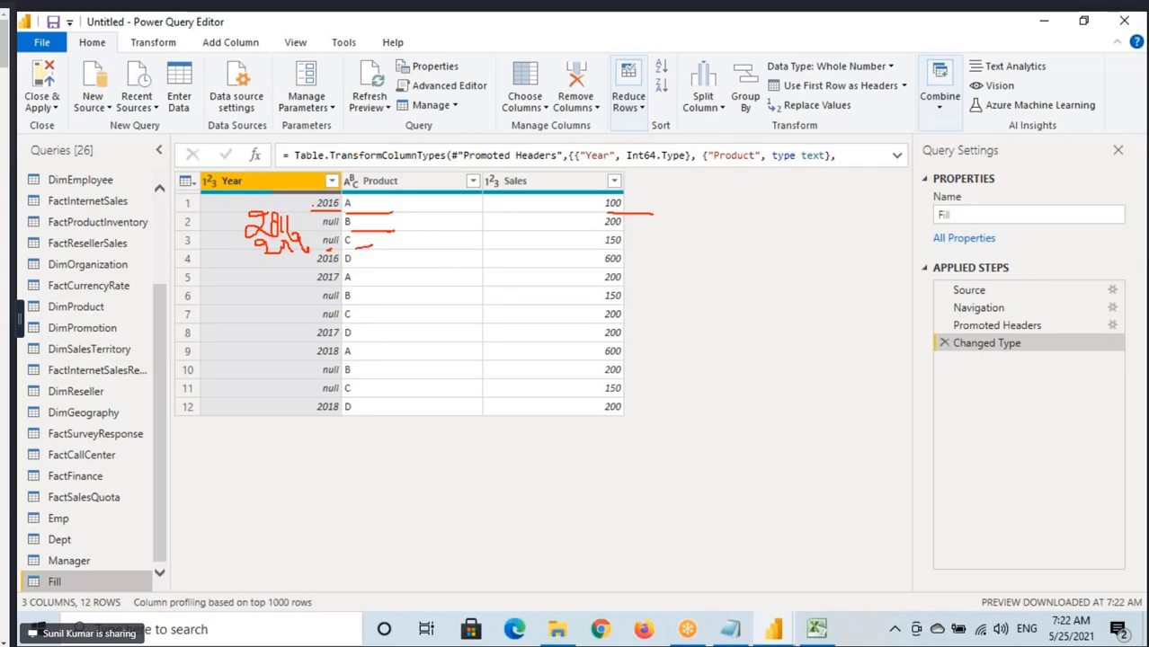
{"action": "left_click_drag", "start_coordinate": [313, 205], "coordinate": [320, 231]}
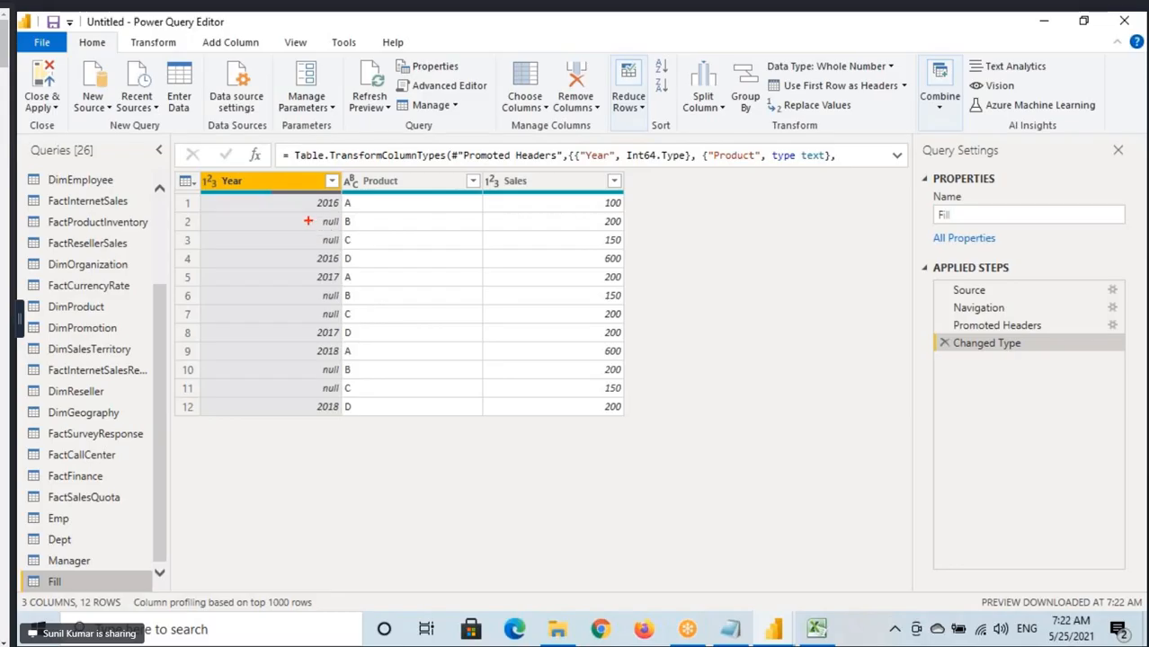
Draw marks linking the 2016 entries to the null Year cells between them, and clear the annotations.
{"action": "mouse_move", "coordinate": [277, 218]}
{"action": "left_mouse_down"}
{"action": "mouse_move", "coordinate": [323, 204]}
{"action": "mouse_move", "coordinate": [312, 245]}
{"action": "left_mouse_up"}
{"action": "mouse_move", "coordinate": [299, 205]}
{"action": "left_mouse_down"}
{"action": "mouse_move", "coordinate": [288, 202]}
{"action": "mouse_move", "coordinate": [320, 210]}
{"action": "mouse_move", "coordinate": [303, 211]}
{"action": "mouse_move", "coordinate": [313, 239]}
{"action": "left_mouse_up"}
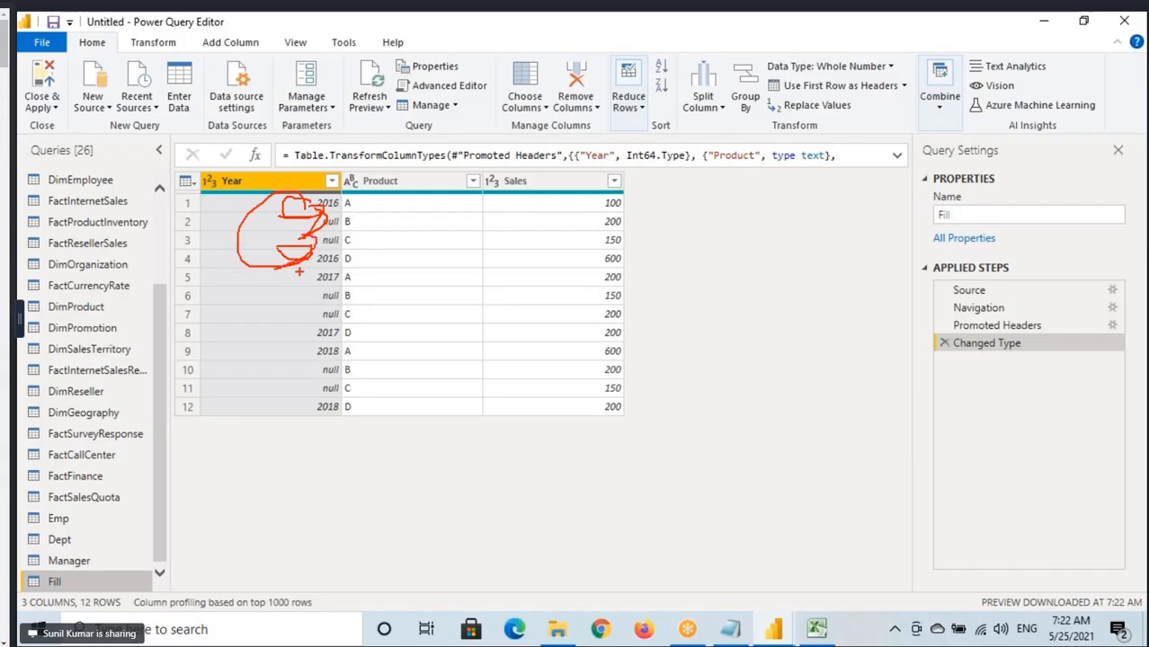
{"action": "key", "text": "Escape"}
Underline 2016 in the first row and the Year, Product and Sales values in rows 2 and 3.
{"action": "key", "text": "ctrl+2"}
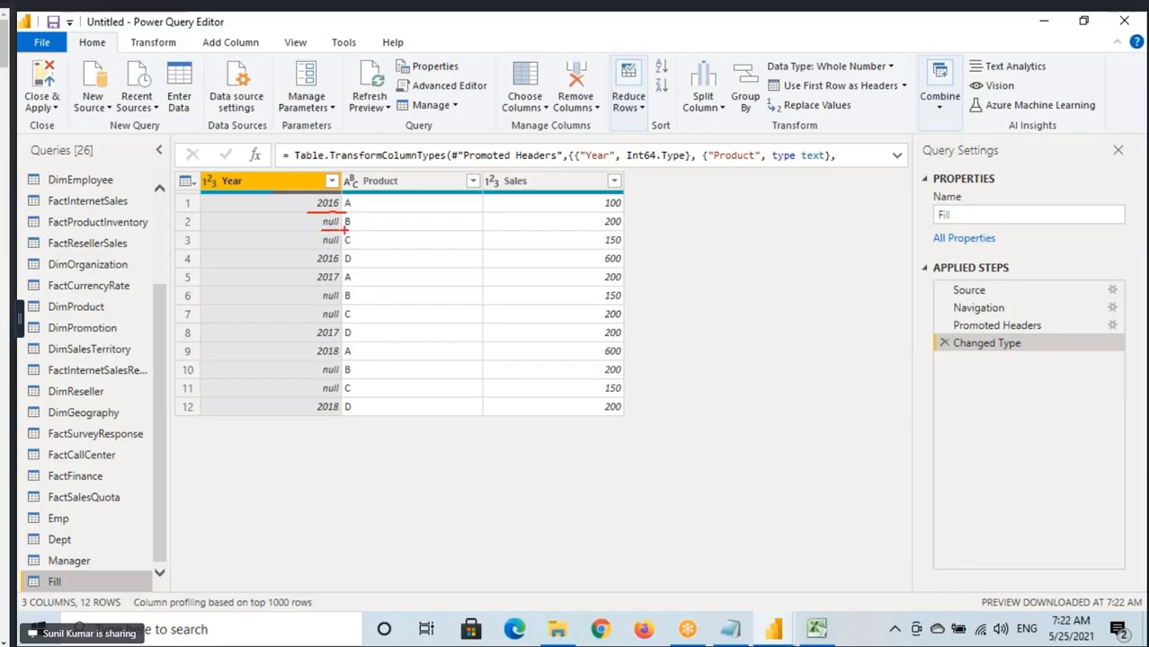
{"action": "left_click_drag", "start_coordinate": [346, 230], "coordinate": [384, 231]}
{"action": "left_click_drag", "start_coordinate": [597, 236], "coordinate": [627, 236]}
{"action": "left_click_drag", "start_coordinate": [316, 254], "coordinate": [397, 249]}
{"action": "left_click_drag", "start_coordinate": [600, 252], "coordinate": [636, 250]}
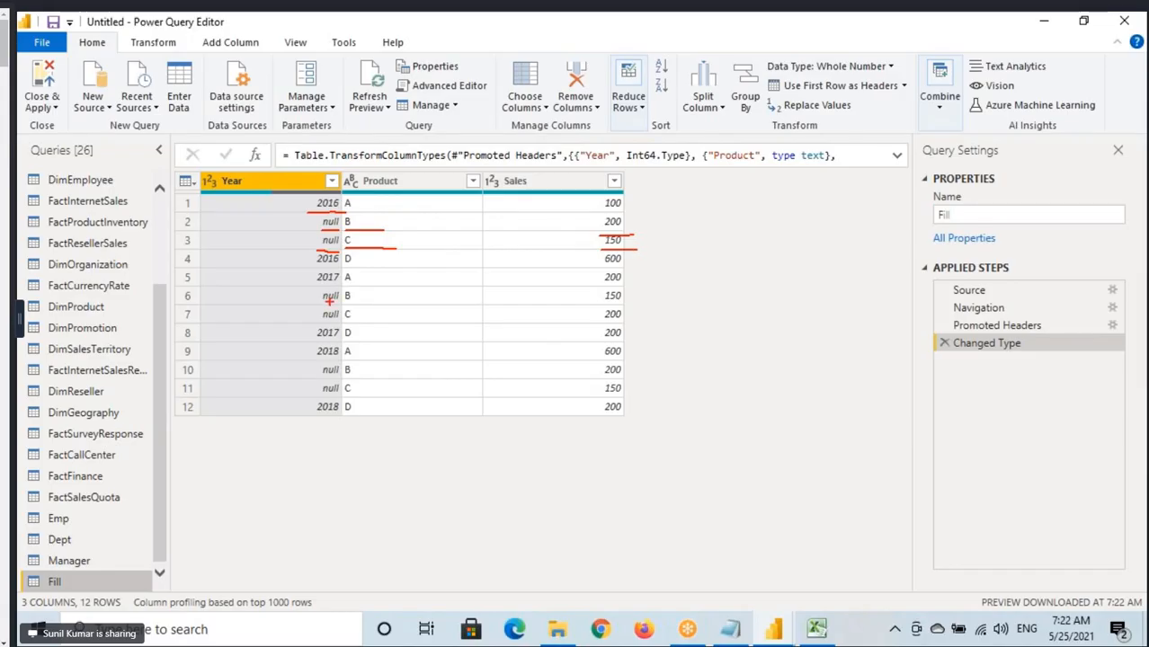
Underline the Year, Product and Sales values in the 2017 rows and their null rows, and clear the annotations.
{"action": "left_click_drag", "start_coordinate": [309, 281], "coordinate": [350, 281]}
{"action": "left_click_drag", "start_coordinate": [314, 304], "coordinate": [369, 304]}
{"action": "left_click_drag", "start_coordinate": [591, 303], "coordinate": [633, 303]}
{"action": "left_click_drag", "start_coordinate": [308, 319], "coordinate": [347, 318]}
{"action": "left_click_drag", "start_coordinate": [338, 321], "coordinate": [374, 321]}
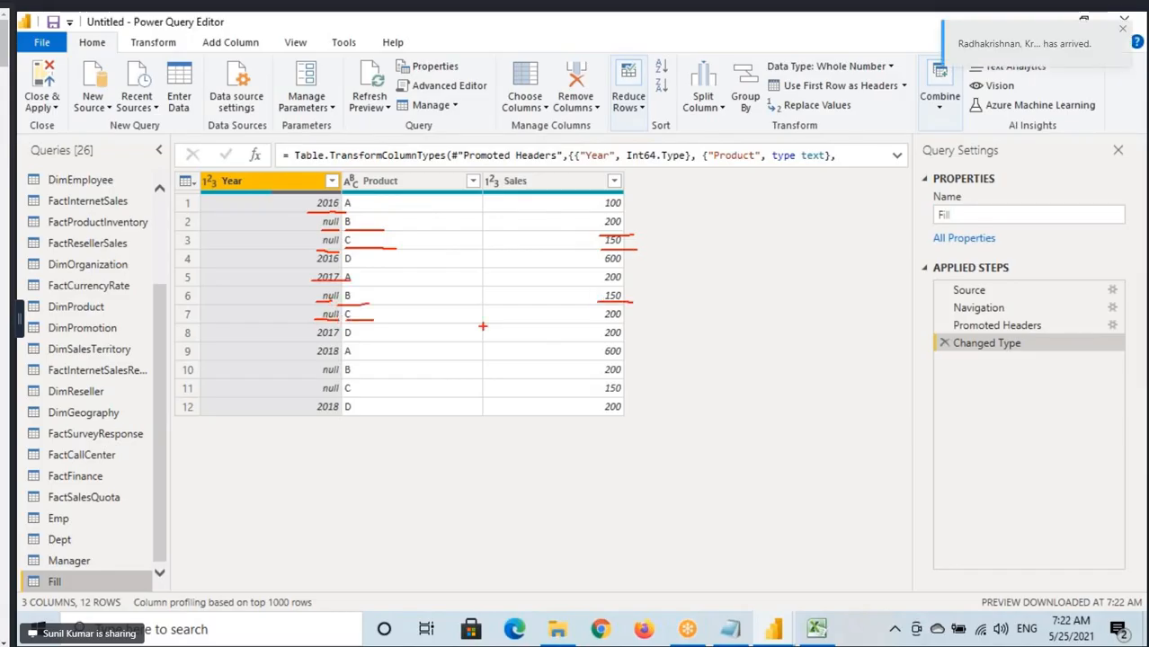
{"action": "left_click_drag", "start_coordinate": [589, 320], "coordinate": [639, 325]}
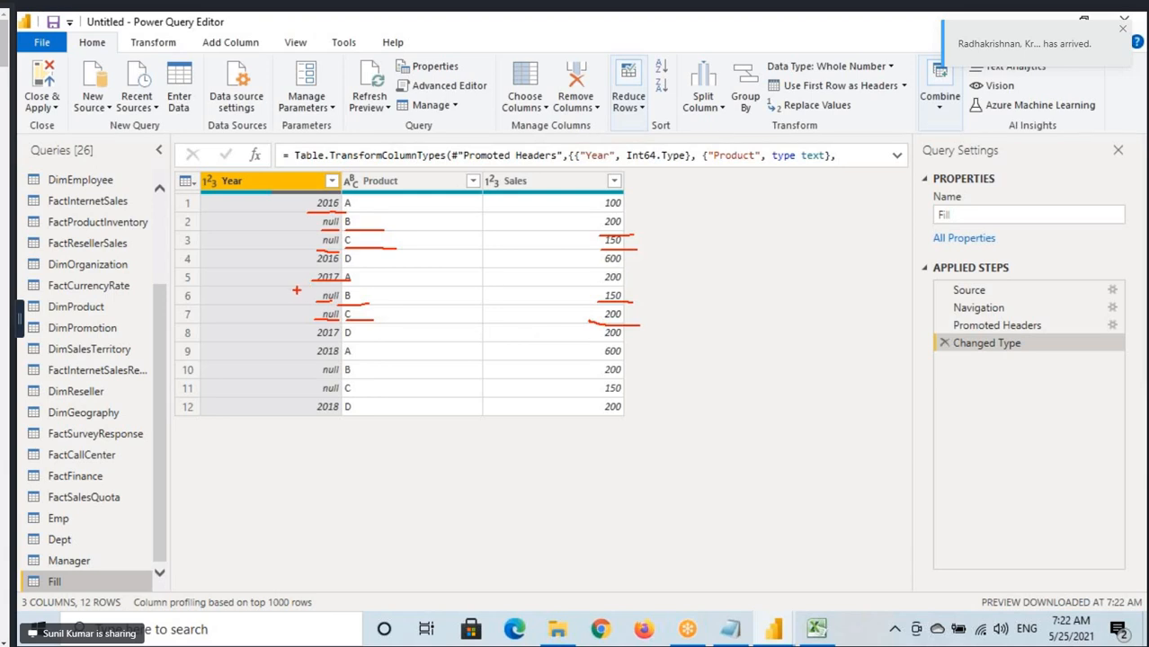
{"action": "key", "text": "Escape"}
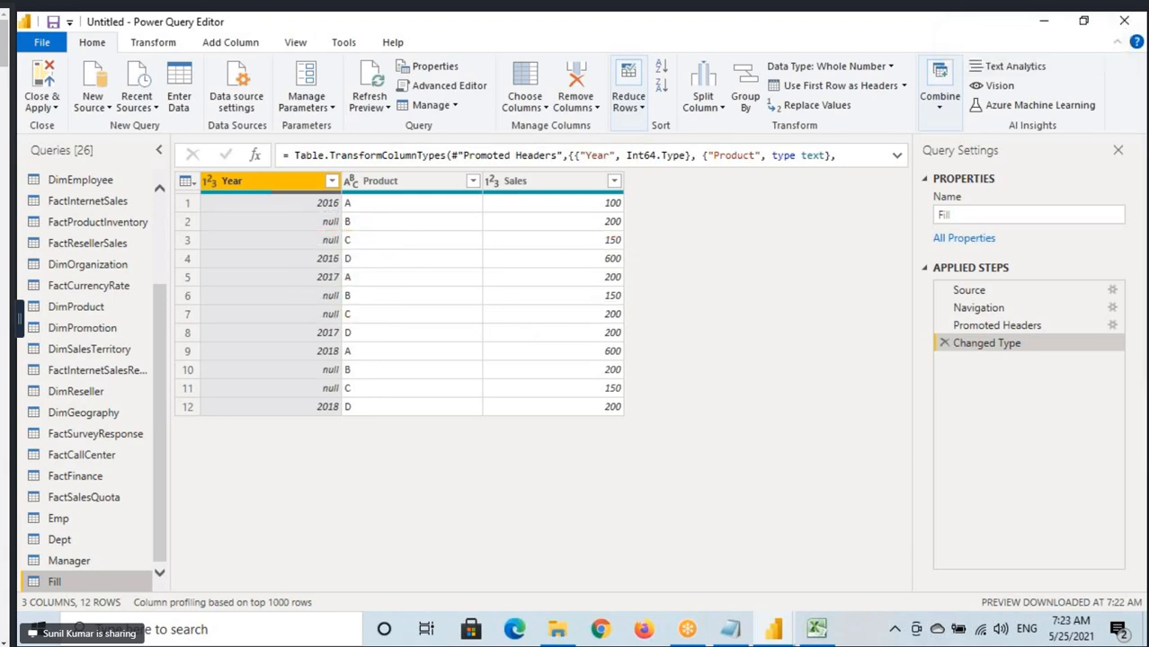
Draw an arrow from 2017 to the null Year and Sales in row 6, and sketch a Y and Sales table beside the data.
{"action": "mouse_move", "coordinate": [308, 277]}
{"action": "left_mouse_down"}
{"action": "mouse_move", "coordinate": [315, 299]}
{"action": "mouse_move", "coordinate": [302, 315]}
{"action": "mouse_move", "coordinate": [604, 310]}
{"action": "mouse_move", "coordinate": [546, 290]}
{"action": "left_mouse_up"}
{"action": "left_click_drag", "start_coordinate": [307, 105], "coordinate": [341, 179]}
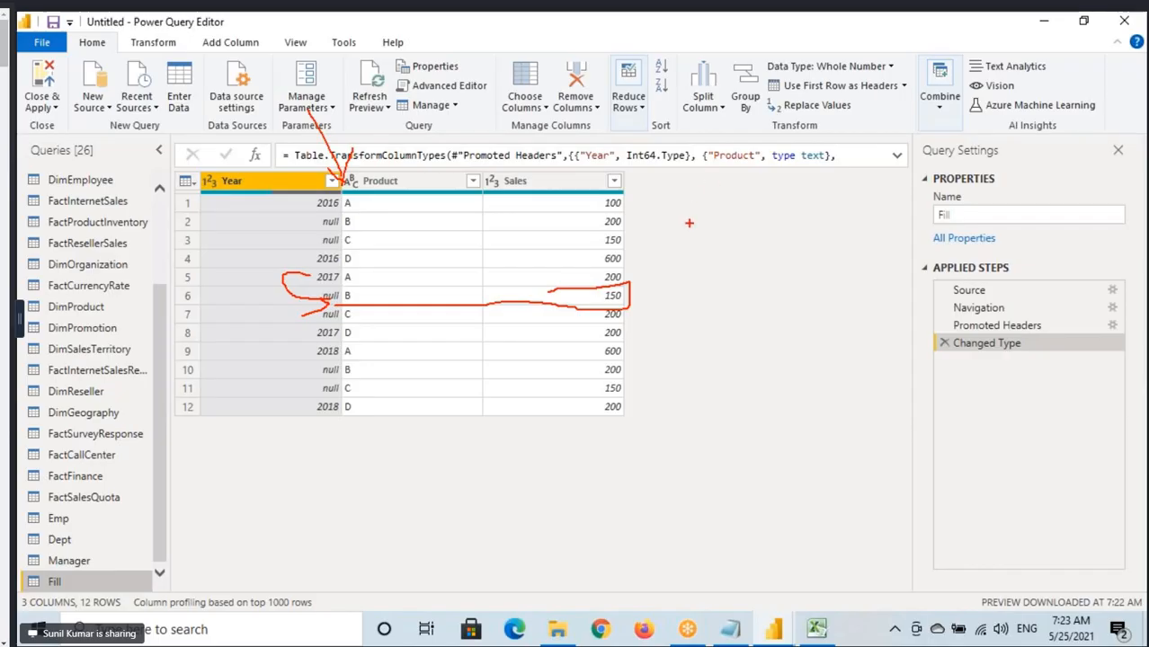
{"action": "left_click_drag", "start_coordinate": [707, 200], "coordinate": [754, 232]}
{"action": "left_click_drag", "start_coordinate": [763, 186], "coordinate": [736, 273]}
{"action": "left_click_drag", "start_coordinate": [883, 171], "coordinate": [903, 205]}
{"action": "mouse_move", "coordinate": [926, 144]}
{"action": "left_mouse_down"}
{"action": "mouse_move", "coordinate": [969, 164]}
{"action": "mouse_move", "coordinate": [988, 232]}
{"action": "left_mouse_up"}
{"action": "left_click_drag", "start_coordinate": [820, 160], "coordinate": [890, 469]}
{"action": "mouse_move", "coordinate": [710, 342]}
{"action": "left_mouse_down"}
{"action": "mouse_move", "coordinate": [829, 306]}
{"action": "mouse_move", "coordinate": [1102, 178]}
{"action": "left_mouse_up"}
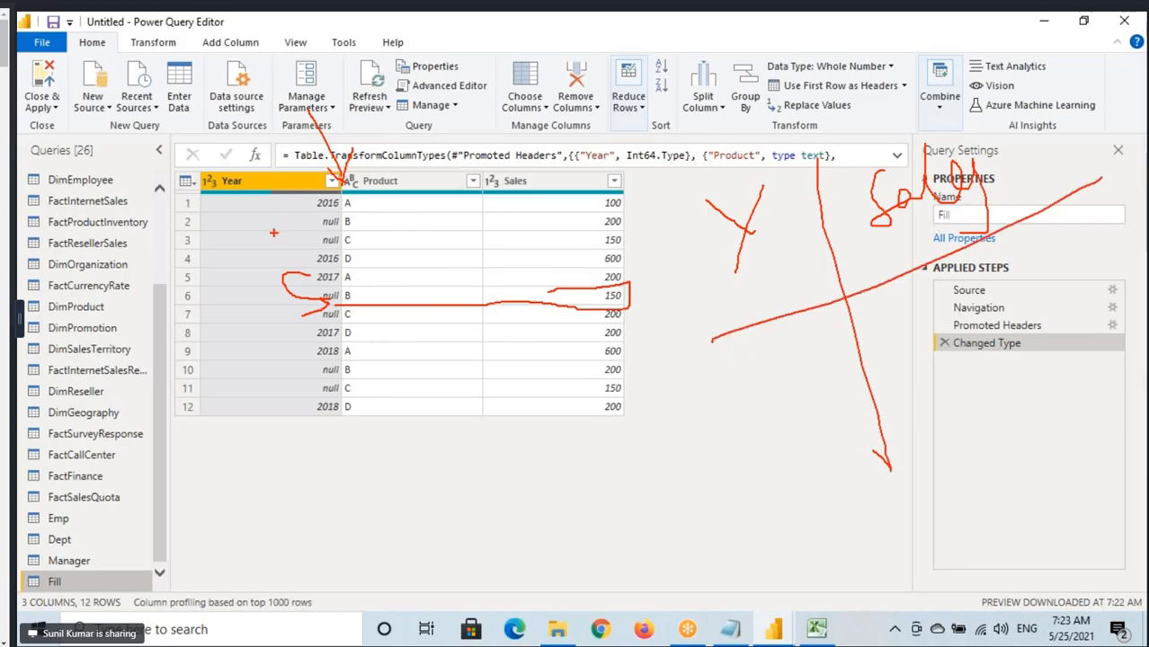
Circle the Year and Sales values in rows 1 to 4 and handwrite 2016 with 1050 in the sketched table.
{"action": "left_click_drag", "start_coordinate": [341, 186], "coordinate": [303, 241]}
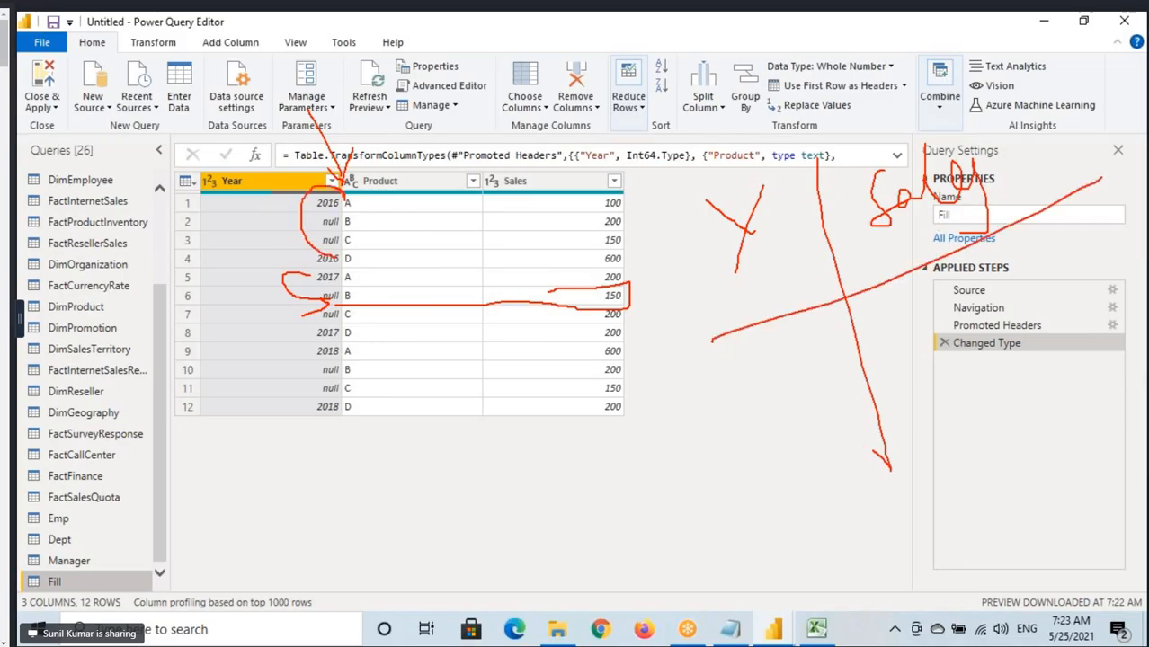
{"action": "mouse_move", "coordinate": [335, 189]}
{"action": "left_mouse_down"}
{"action": "mouse_move", "coordinate": [346, 264]}
{"action": "mouse_move", "coordinate": [340, 187]}
{"action": "left_mouse_up"}
{"action": "mouse_move", "coordinate": [623, 191]}
{"action": "left_mouse_down"}
{"action": "mouse_move", "coordinate": [593, 237]}
{"action": "mouse_move", "coordinate": [605, 273]}
{"action": "mouse_move", "coordinate": [640, 192]}
{"action": "mouse_move", "coordinate": [633, 209]}
{"action": "left_mouse_up"}
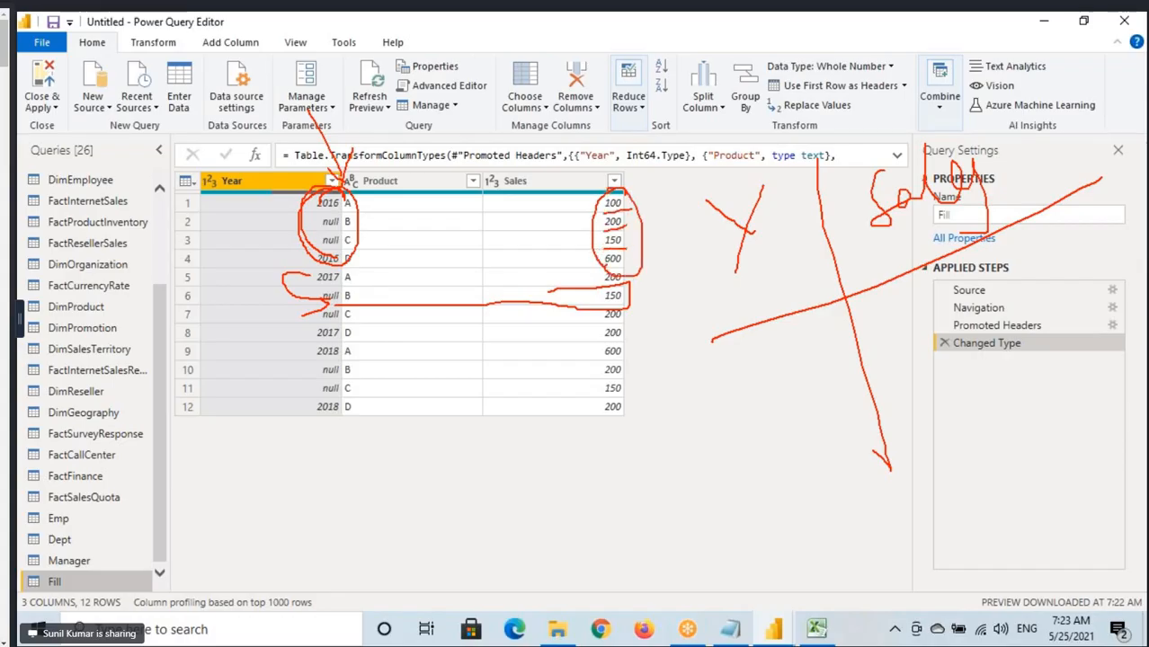
{"action": "left_click_drag", "start_coordinate": [606, 269], "coordinate": [645, 258]}
{"action": "mouse_move", "coordinate": [768, 342]}
{"action": "left_mouse_down"}
{"action": "mouse_move", "coordinate": [831, 334]}
{"action": "mouse_move", "coordinate": [940, 292]}
{"action": "mouse_move", "coordinate": [981, 293]}
{"action": "mouse_move", "coordinate": [999, 250]}
{"action": "left_mouse_up"}
{"action": "left_click_drag", "start_coordinate": [917, 336], "coordinate": [1048, 265]}
{"action": "left_click_drag", "start_coordinate": [772, 377], "coordinate": [874, 335]}
Circle the Year and Sales values in rows 5 to 8, handwrite 2017 with 750 in the sketched table, and clear the annotations.
{"action": "mouse_move", "coordinate": [340, 268]}
{"action": "left_mouse_down"}
{"action": "mouse_move", "coordinate": [307, 324]}
{"action": "mouse_move", "coordinate": [349, 331]}
{"action": "mouse_move", "coordinate": [335, 271]}
{"action": "left_mouse_up"}
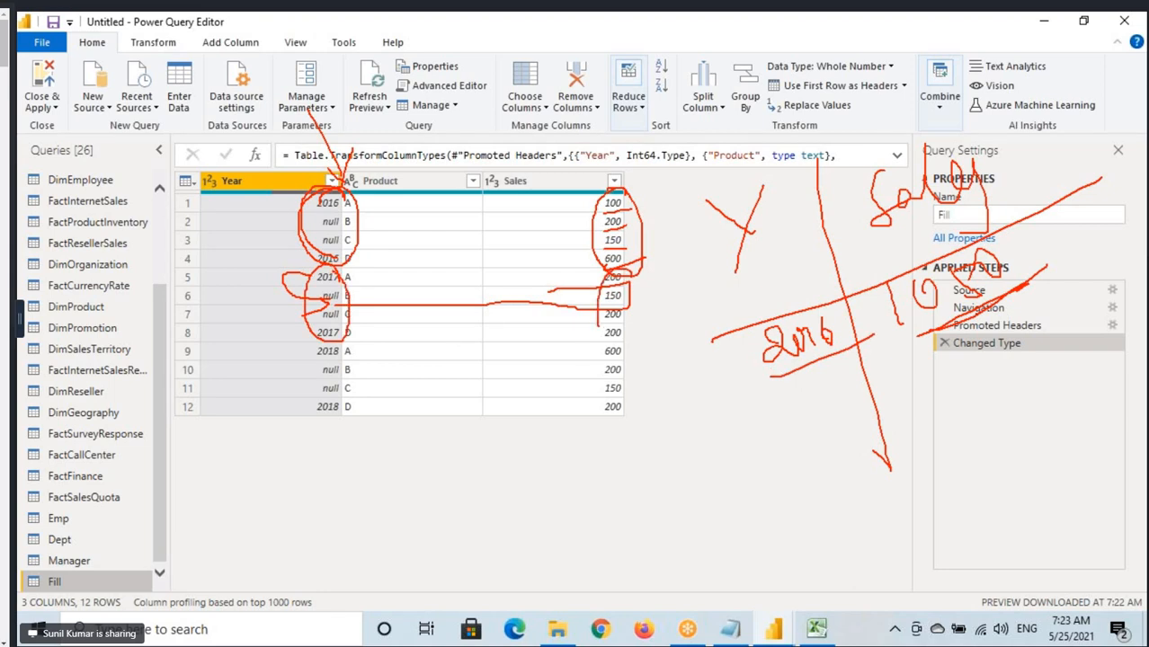
{"action": "mouse_move", "coordinate": [599, 326]}
{"action": "left_mouse_down"}
{"action": "mouse_move", "coordinate": [633, 336]}
{"action": "mouse_move", "coordinate": [639, 264]}
{"action": "left_mouse_up"}
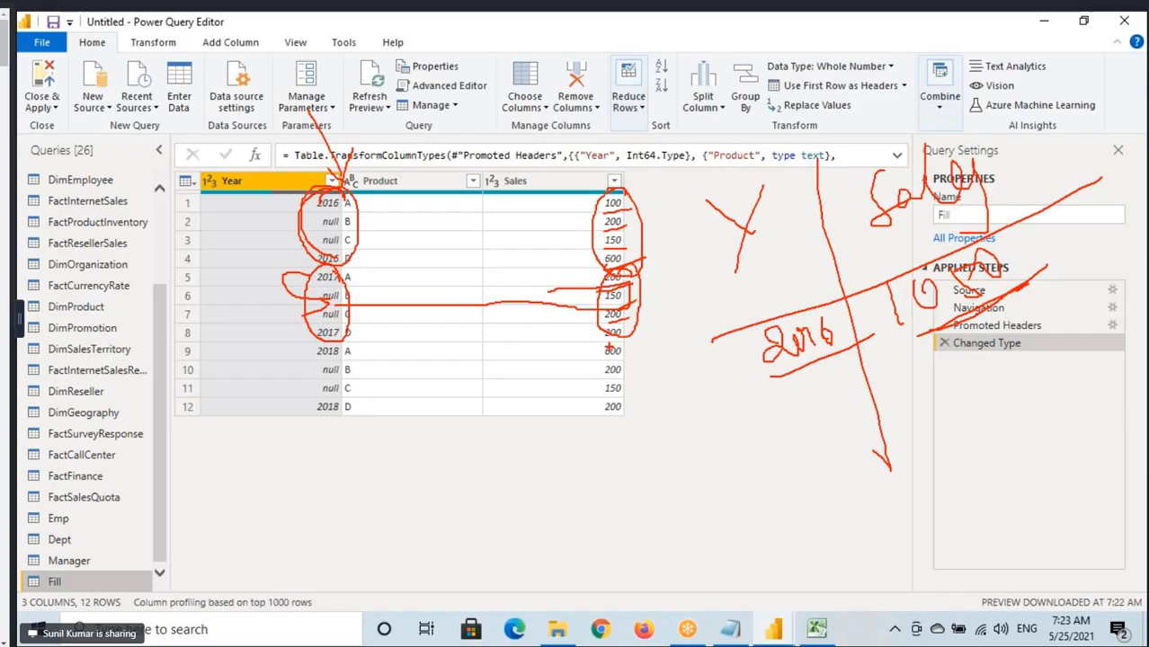
{"action": "left_click_drag", "start_coordinate": [611, 340], "coordinate": [641, 330]}
{"action": "mouse_move", "coordinate": [936, 362]}
{"action": "left_mouse_down"}
{"action": "mouse_move", "coordinate": [970, 348]}
{"action": "mouse_move", "coordinate": [964, 389]}
{"action": "left_mouse_up"}
{"action": "left_click_drag", "start_coordinate": [973, 339], "coordinate": [985, 365]}
{"action": "mouse_move", "coordinate": [976, 347]}
{"action": "left_mouse_down"}
{"action": "mouse_move", "coordinate": [1001, 329]}
{"action": "mouse_move", "coordinate": [982, 329]}
{"action": "left_mouse_up"}
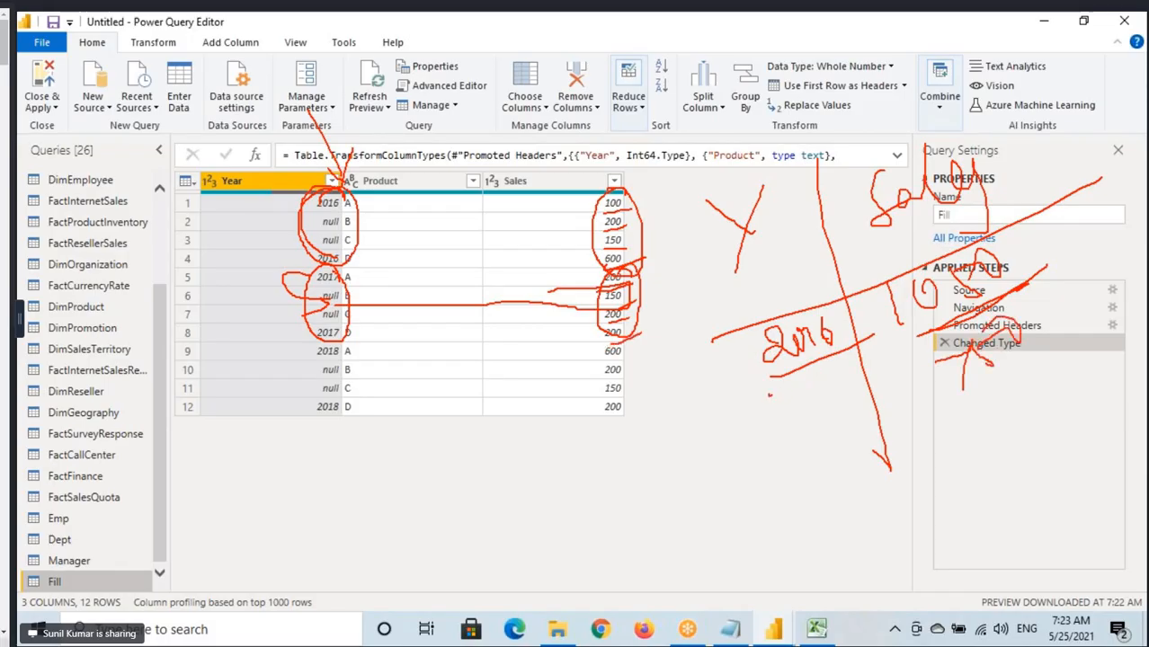
{"action": "mouse_move", "coordinate": [769, 393]}
{"action": "left_mouse_down"}
{"action": "mouse_move", "coordinate": [807, 396]}
{"action": "mouse_move", "coordinate": [859, 358]}
{"action": "mouse_move", "coordinate": [880, 362]}
{"action": "left_mouse_up"}
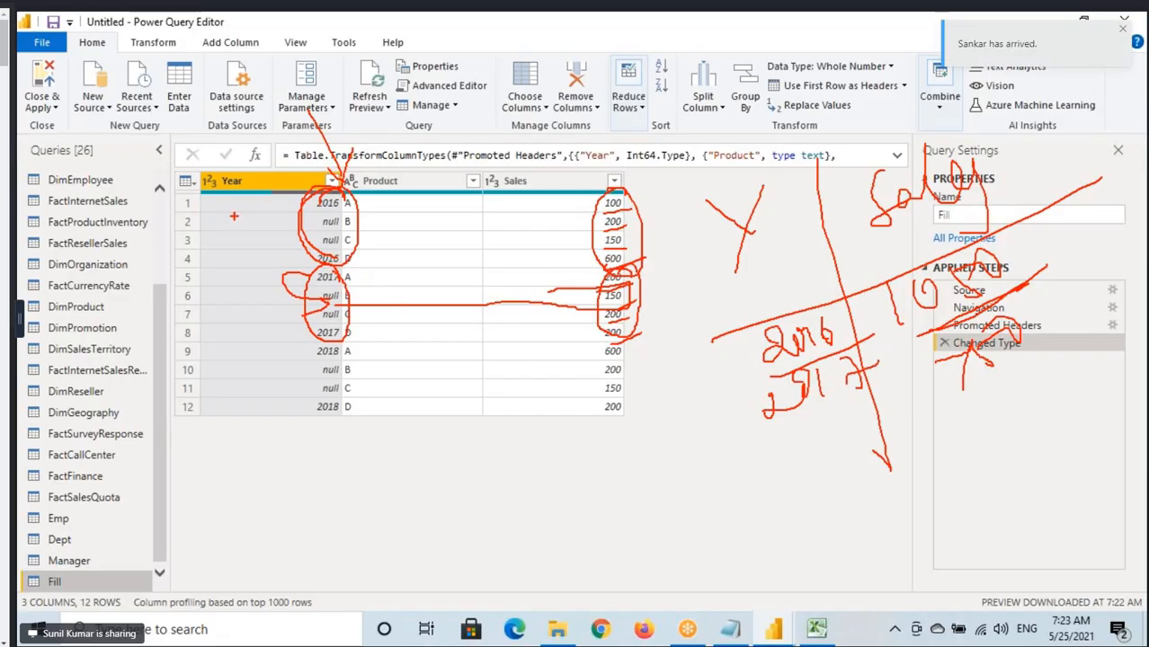
{"action": "key", "text": "Escape"}
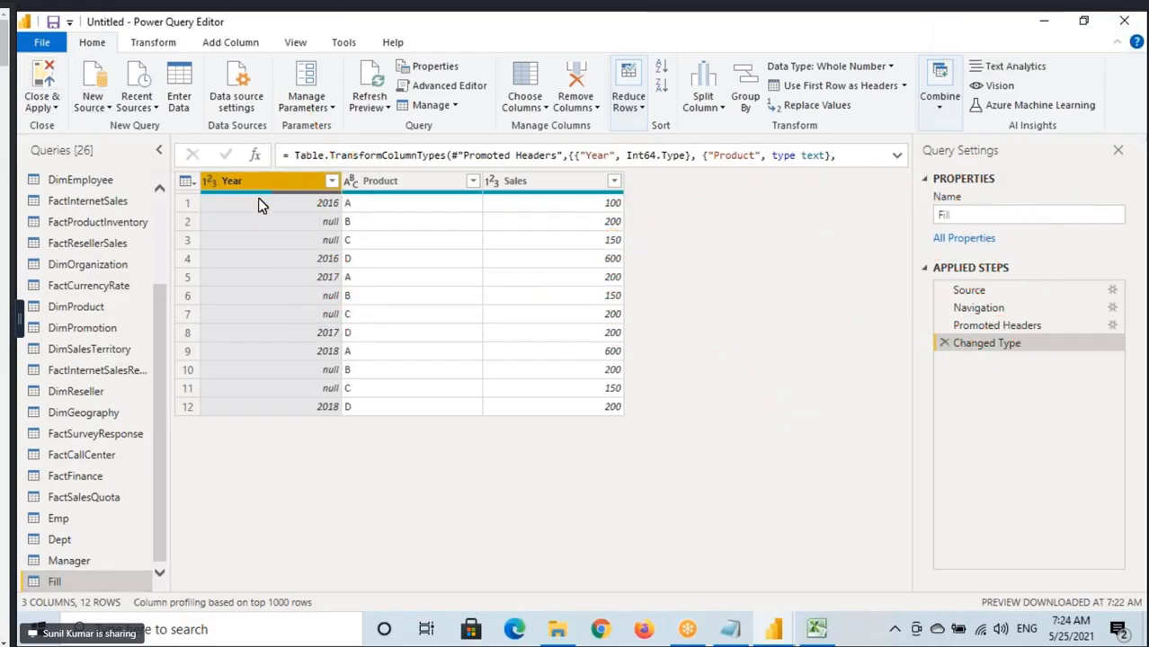
Switch to Power BI Desktop, collapse the Properties and Fields panes in Model view, and return to Report view.
{"action": "mouse_move", "coordinate": [260, 200]}
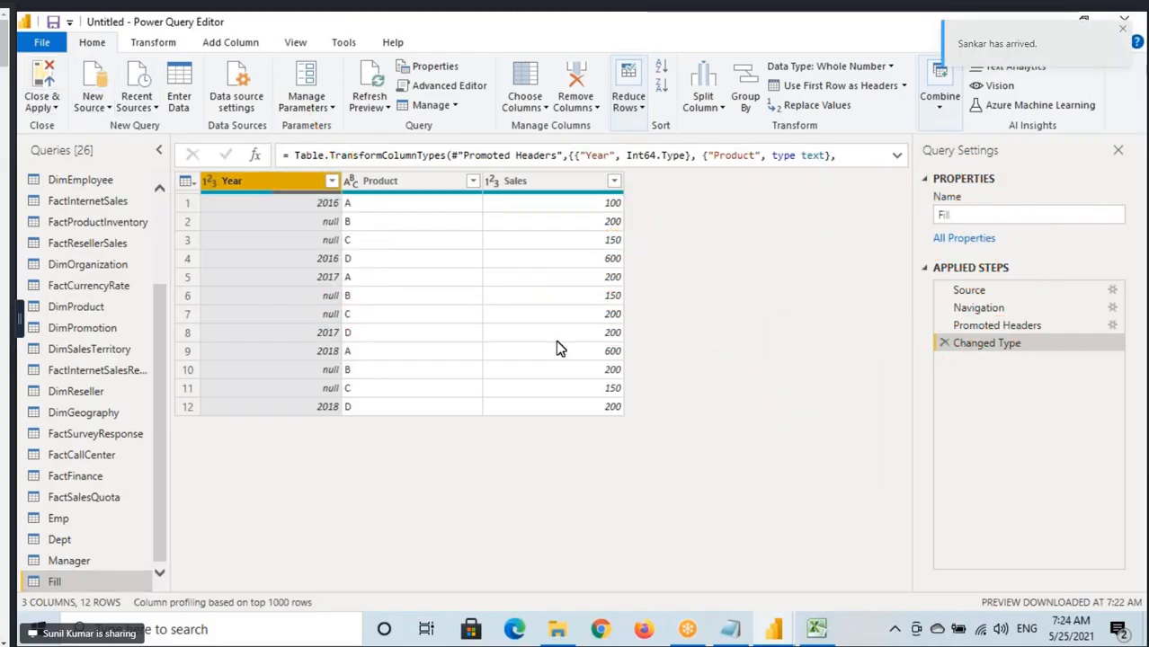
{"action": "scroll", "coordinate": [58, 250], "scroll_direction": "up", "scroll_amount": 3}
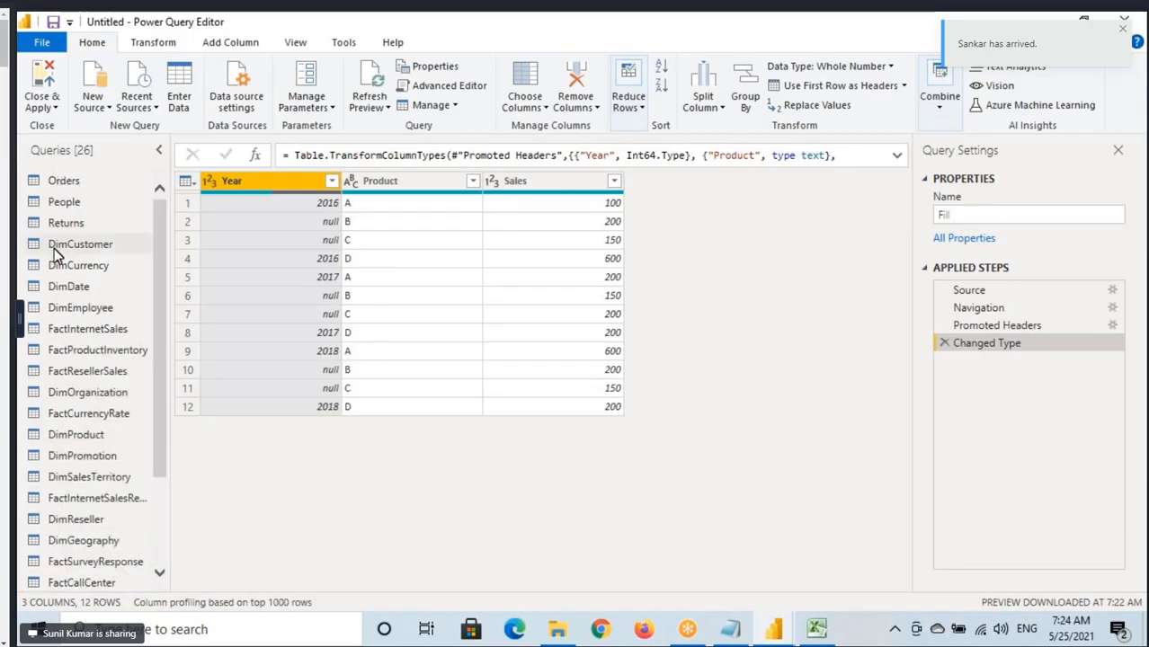
{"action": "scroll", "coordinate": [95, 436], "scroll_direction": "down", "scroll_amount": 3}
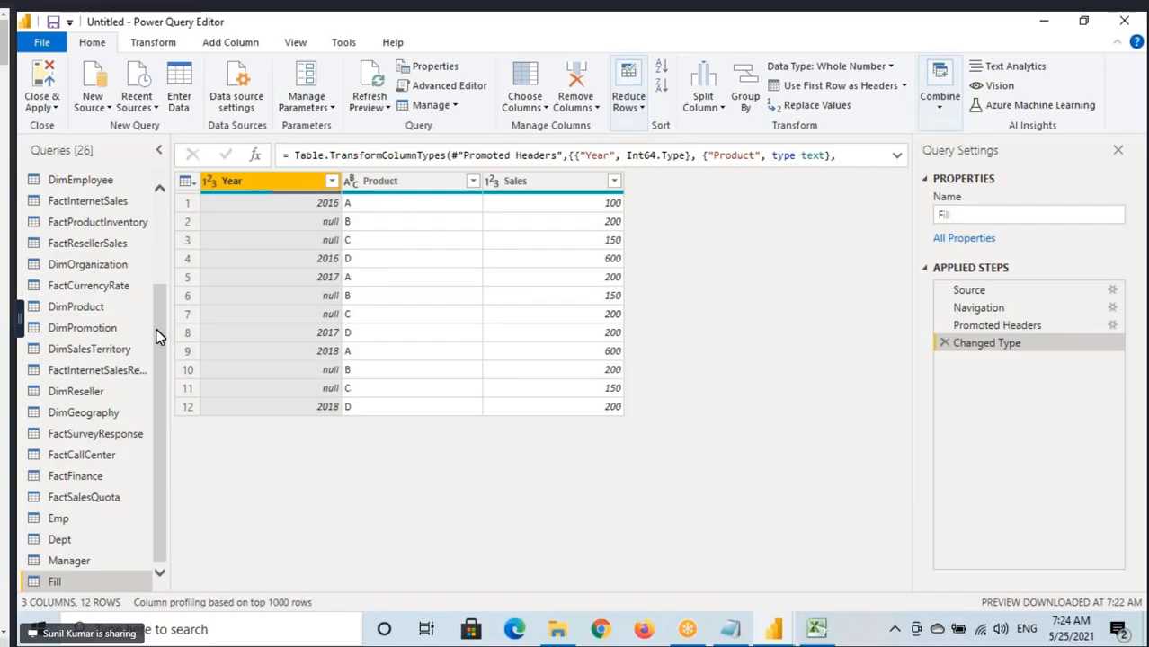
{"action": "mouse_move", "coordinate": [773, 629]}
{"action": "left_click", "coordinate": [703, 591]}
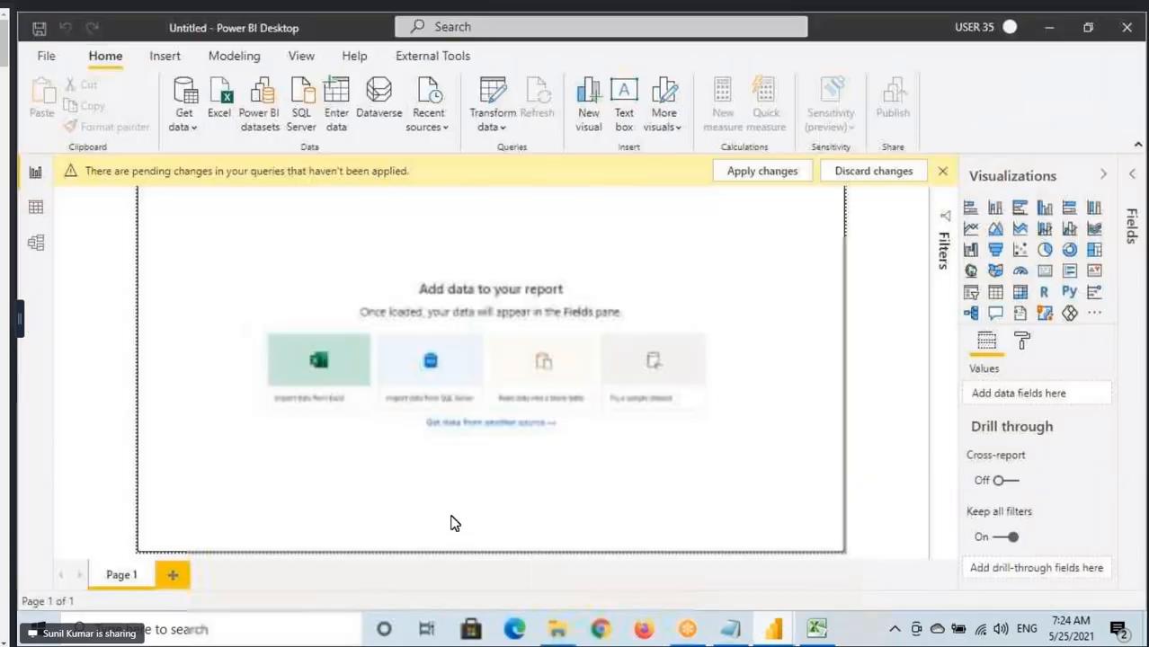
{"action": "left_click", "coordinate": [36, 243]}
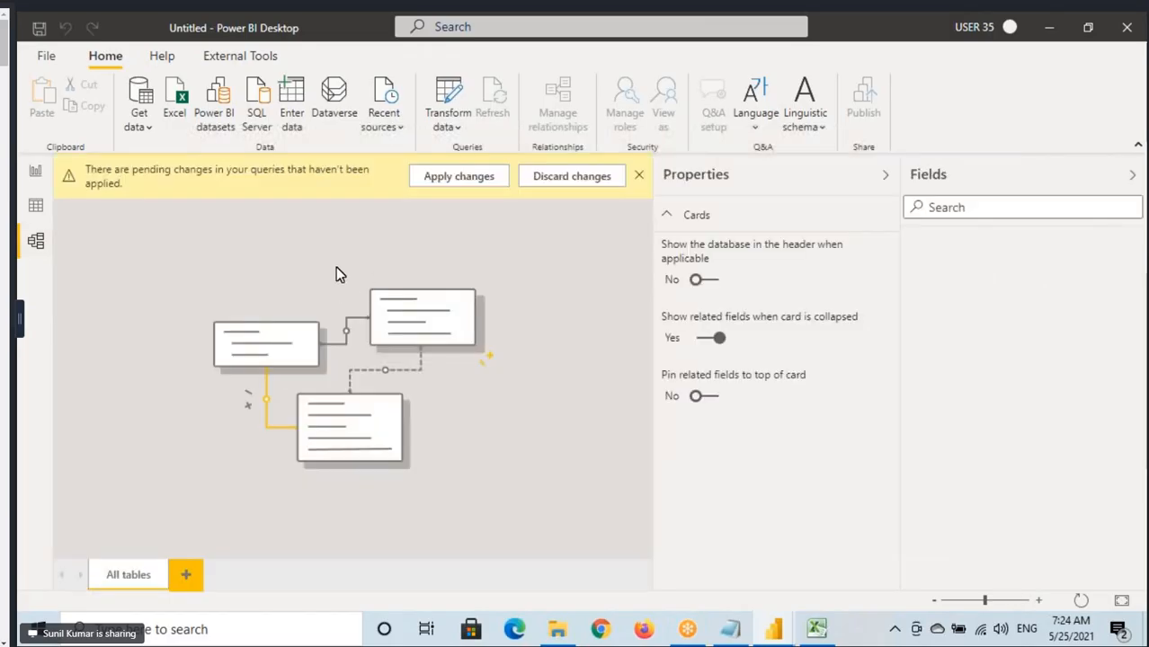
{"action": "left_click", "coordinate": [885, 174]}
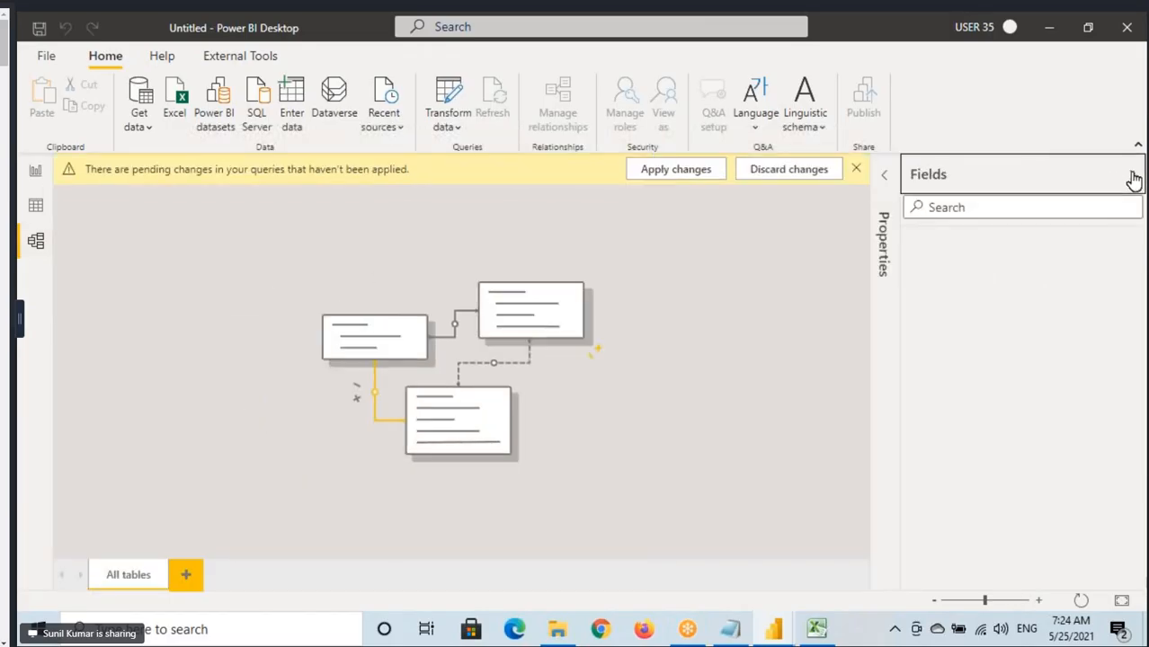
{"action": "left_click", "coordinate": [1133, 175]}
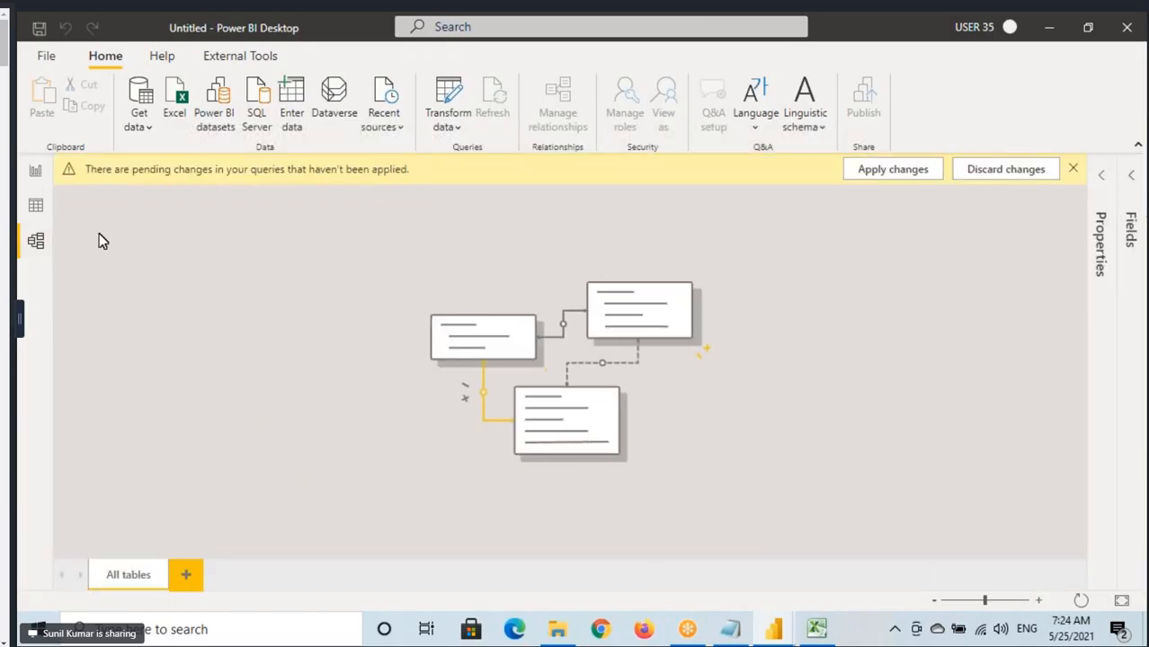
{"action": "left_click", "coordinate": [36, 172]}
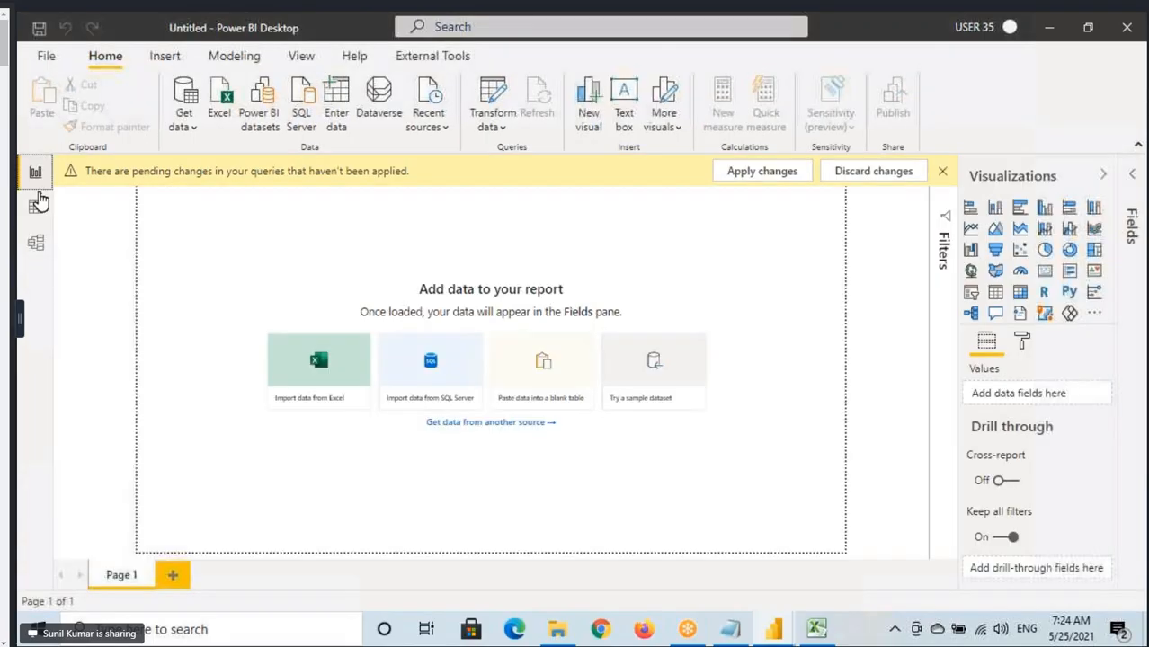
Return to Power Query Editor and apply the pending changes without closing it, following the load progress of the queries.
{"action": "mouse_move", "coordinate": [773, 630]}
{"action": "left_click", "coordinate": [872, 558]}
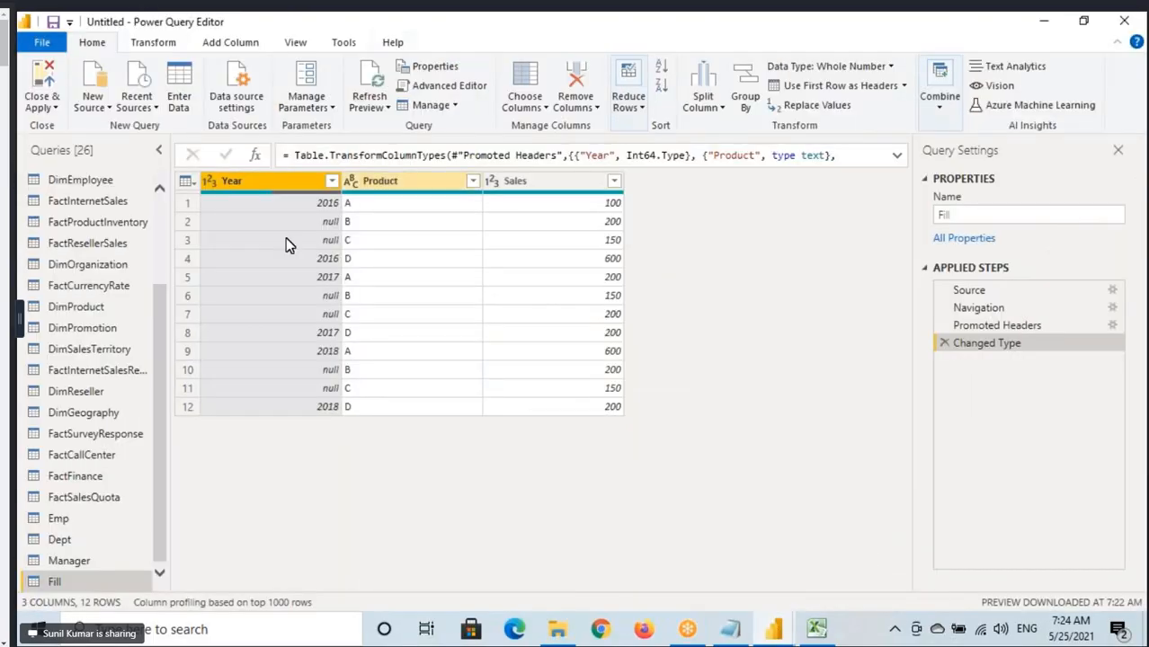
{"action": "left_click", "coordinate": [47, 107]}
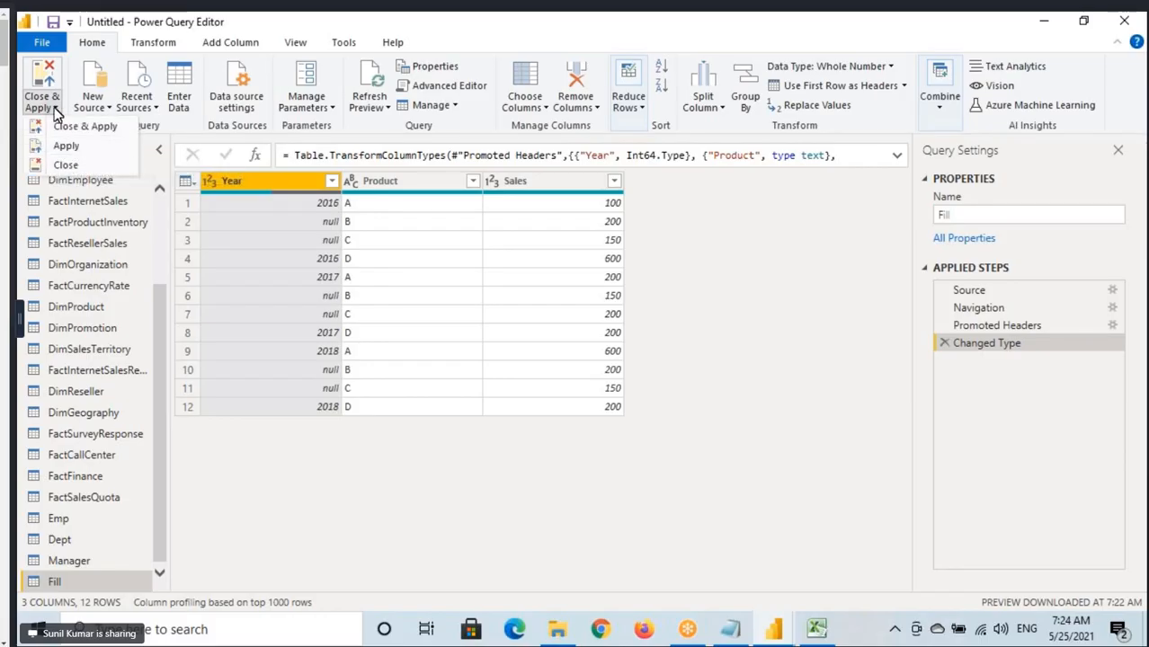
{"action": "left_click", "coordinate": [55, 108]}
{"action": "left_click", "coordinate": [54, 108]}
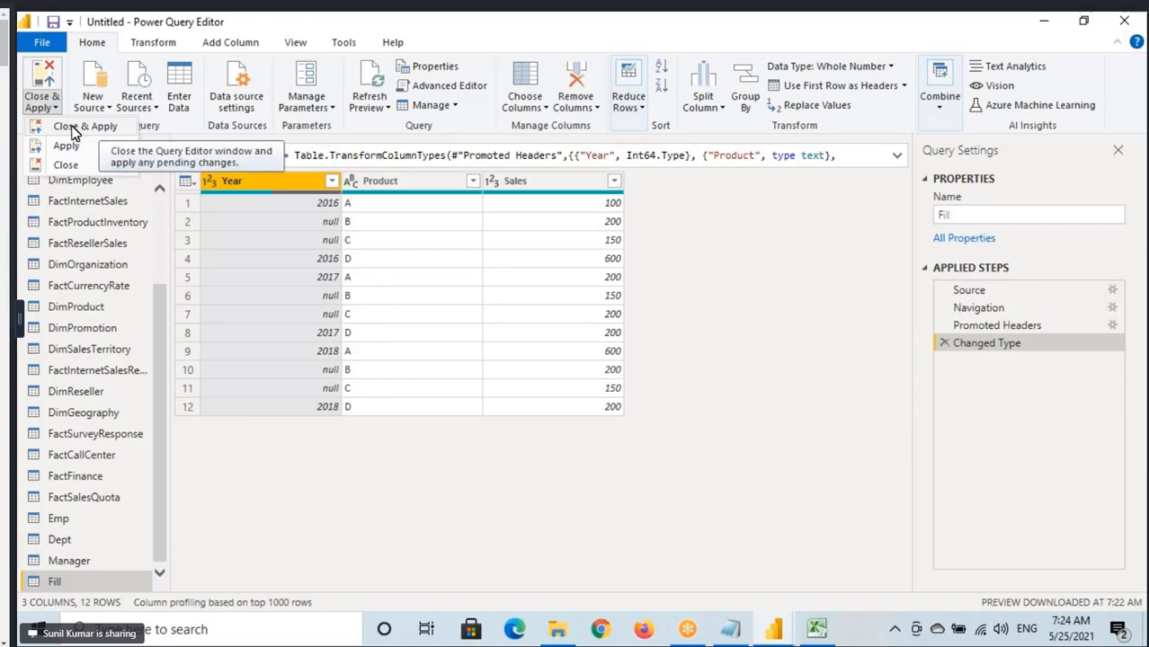
{"action": "left_click", "coordinate": [87, 131]}
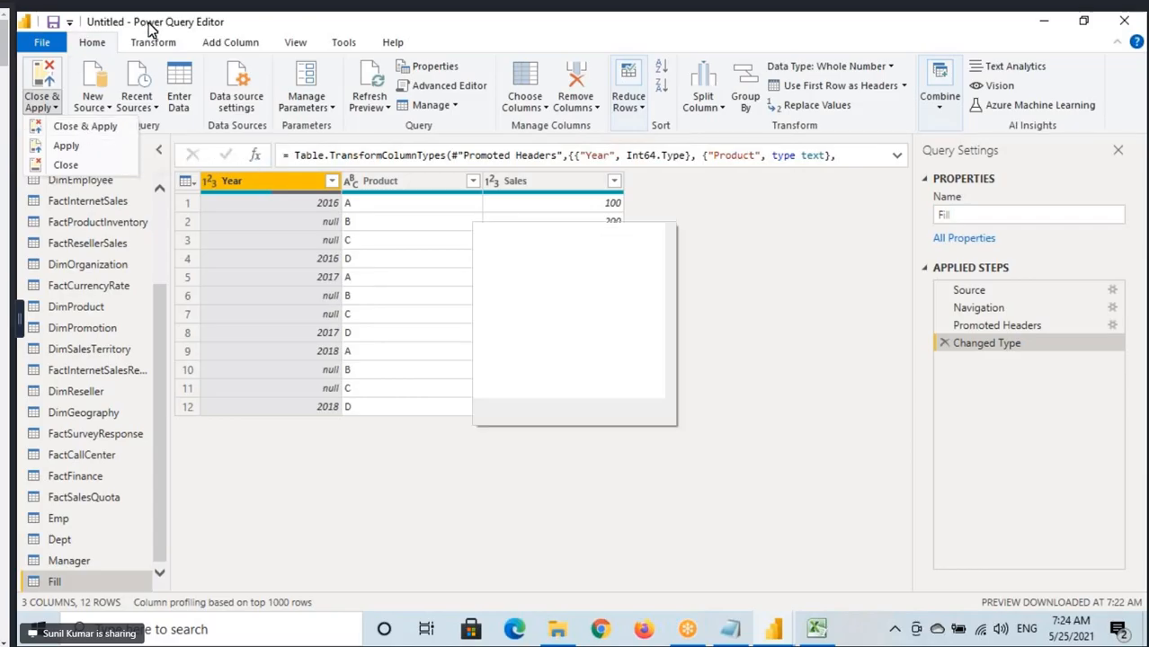
{"action": "left_click", "coordinate": [40, 109]}
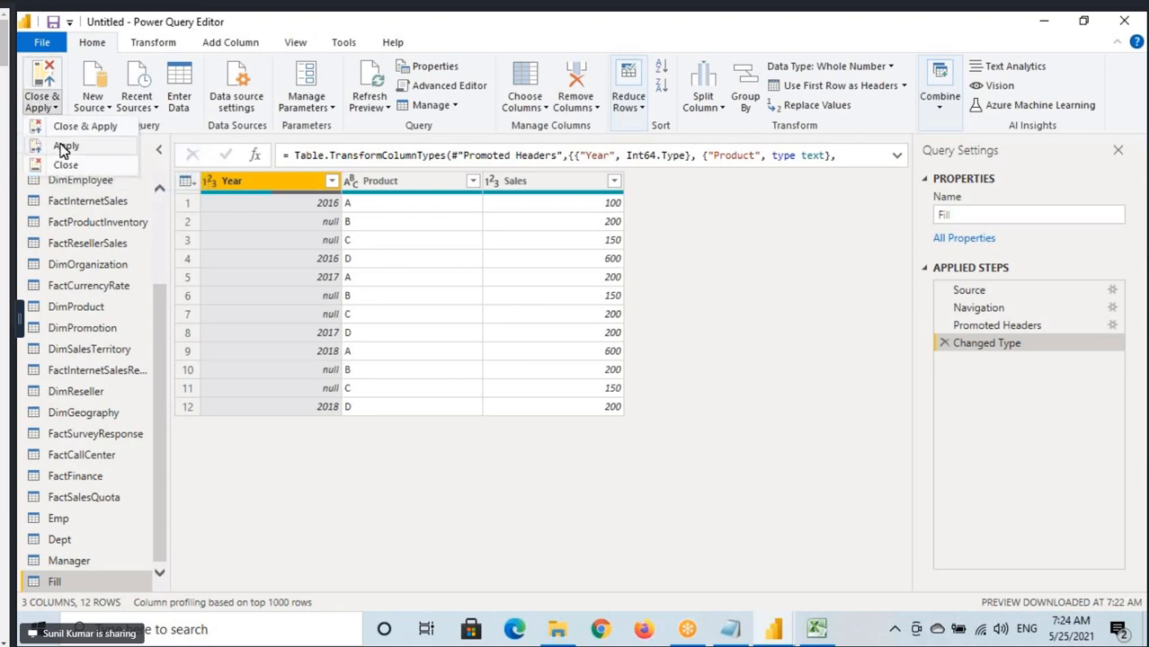
{"action": "left_click", "coordinate": [63, 147]}
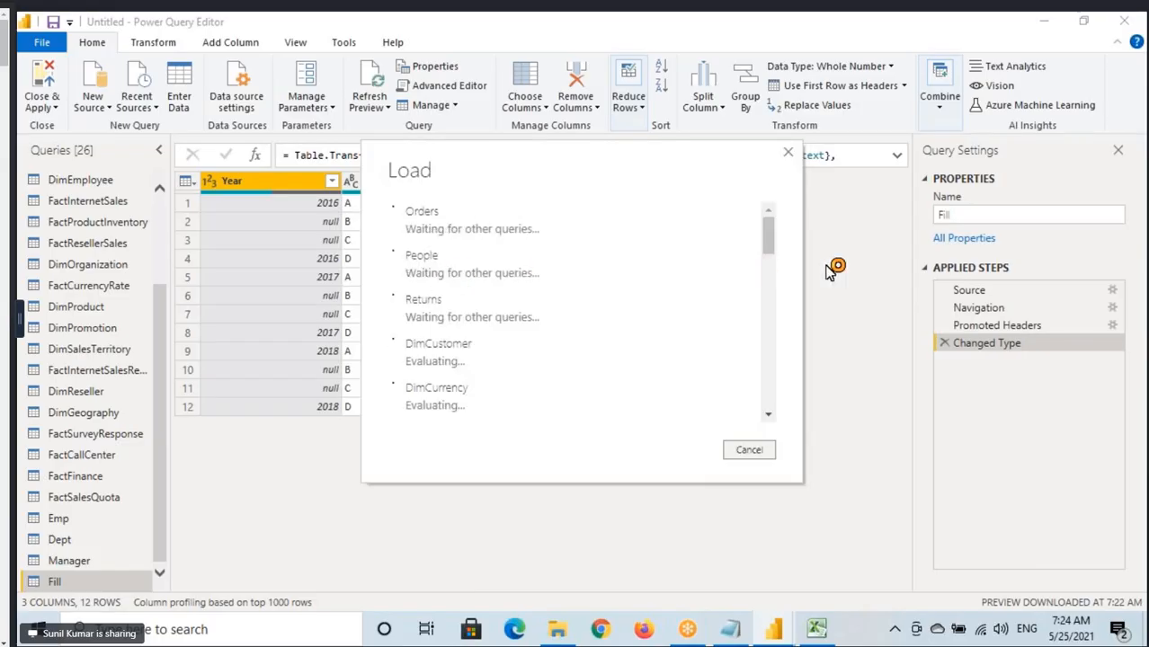
{"action": "left_click_drag", "start_coordinate": [771, 232], "coordinate": [723, 238]}
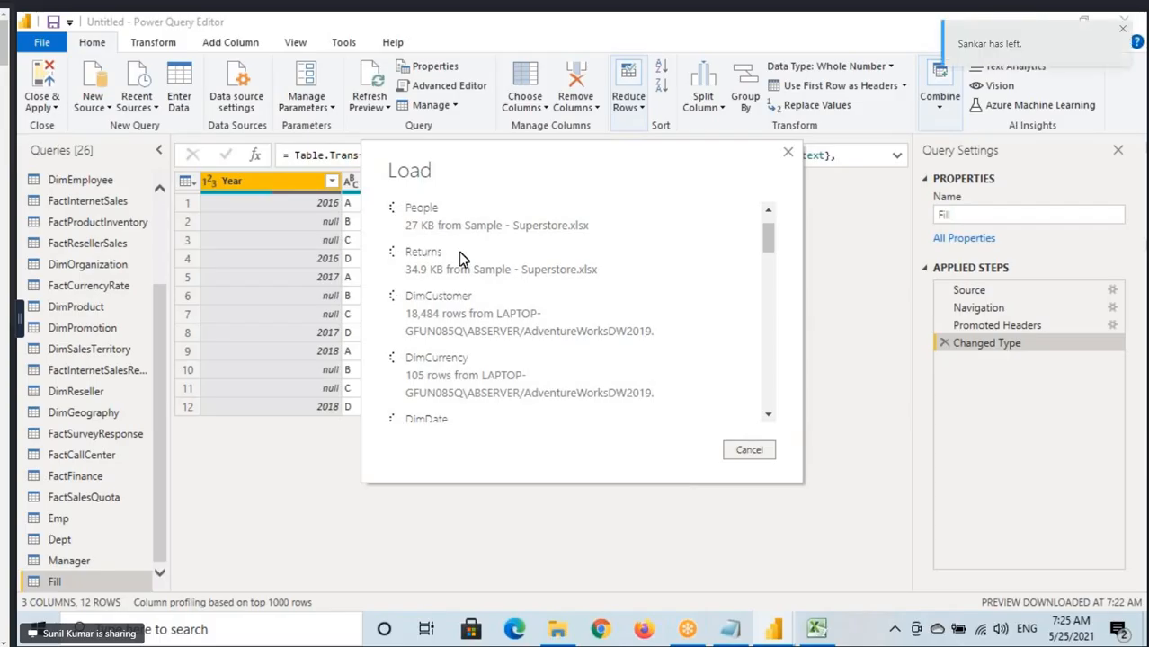
{"action": "left_click_drag", "start_coordinate": [773, 241], "coordinate": [771, 207]}
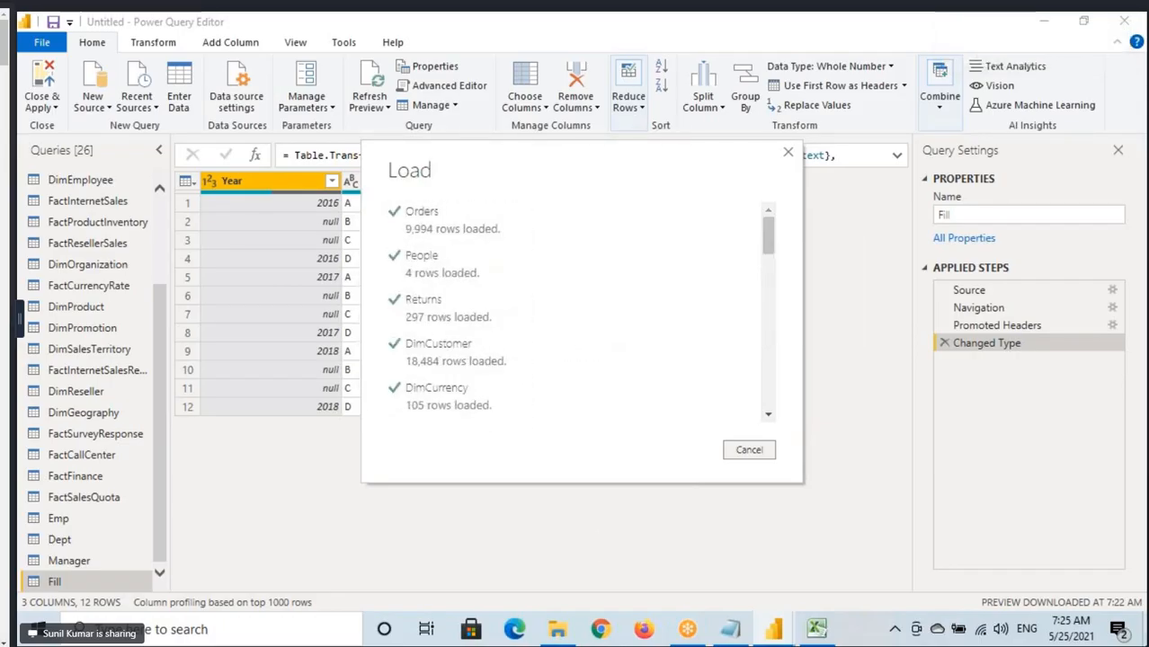
{"action": "left_click", "coordinate": [1147, 633]}
{"action": "right_click", "coordinate": [705, 253]}
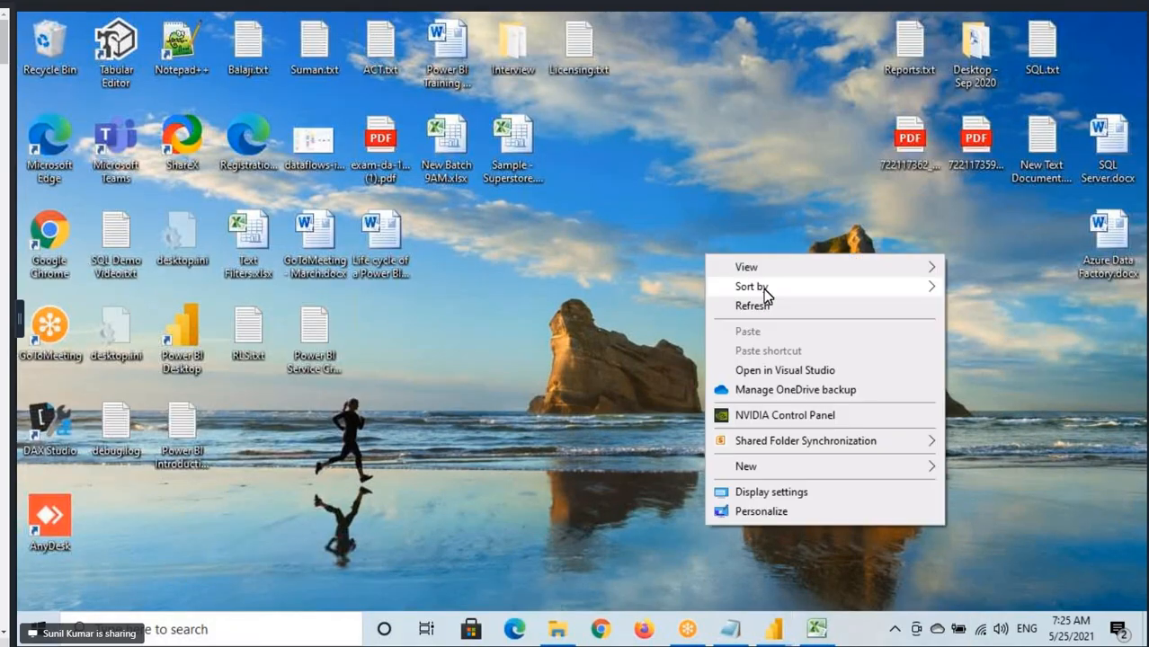
{"action": "left_click", "coordinate": [762, 304]}
Switch to Power BI Desktop, show the loaded tables in Model view, and fit the whole diagram to the screen.
{"action": "mouse_move", "coordinate": [777, 632]}
{"action": "left_click", "coordinate": [844, 536]}
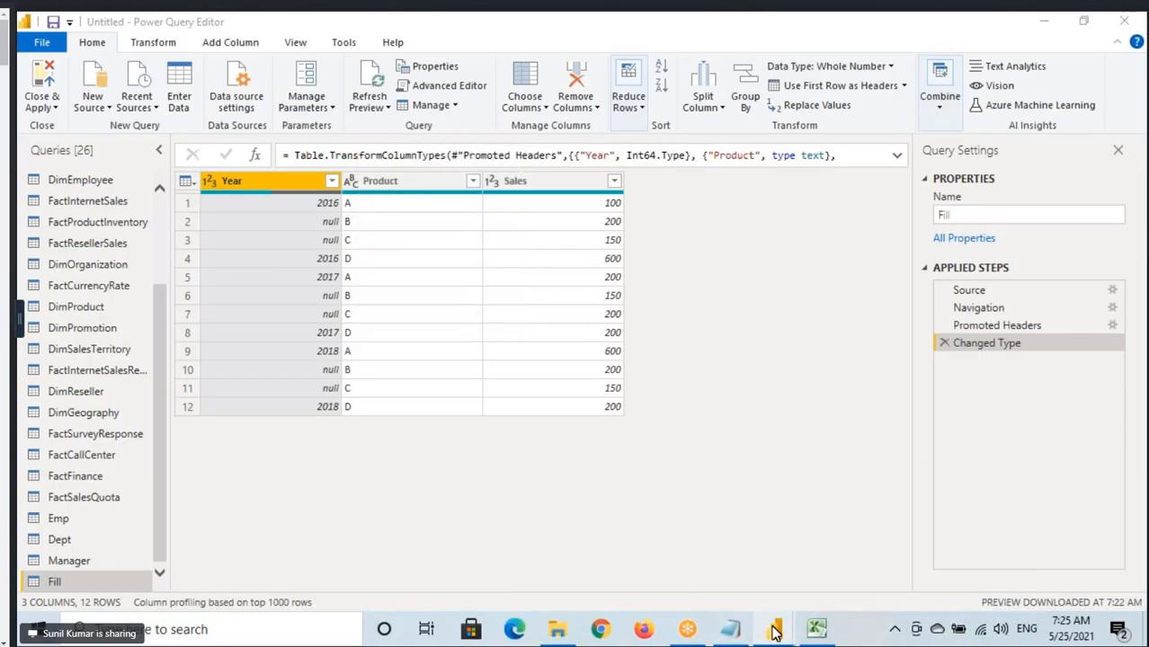
{"action": "left_click", "coordinate": [657, 588]}
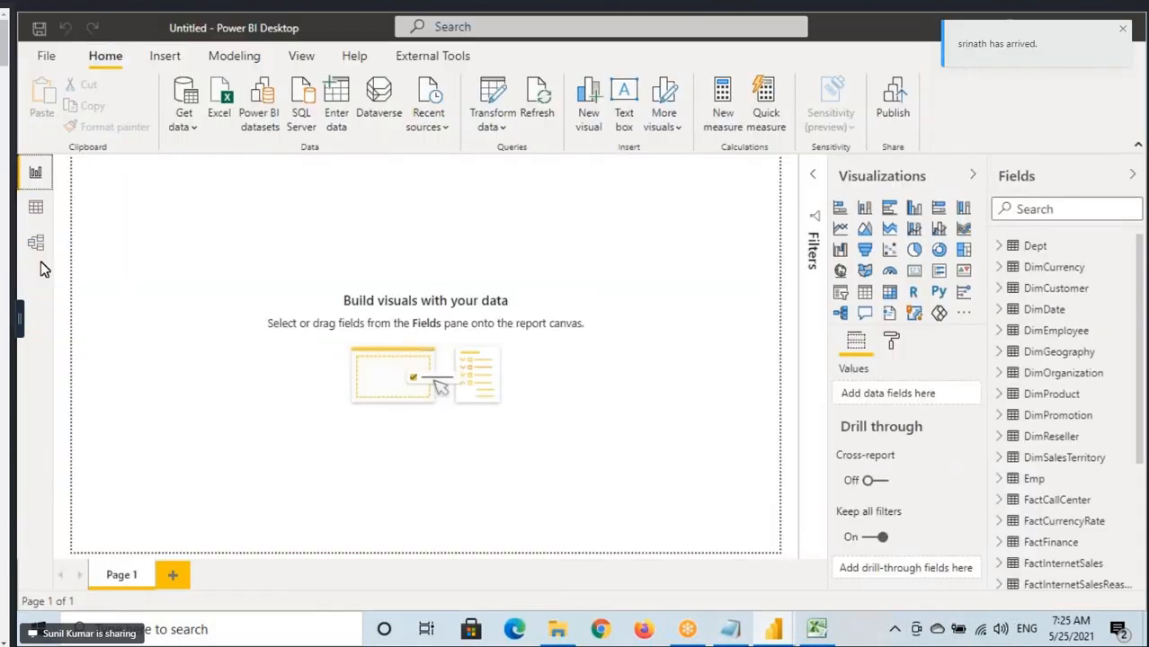
{"action": "left_click", "coordinate": [36, 241]}
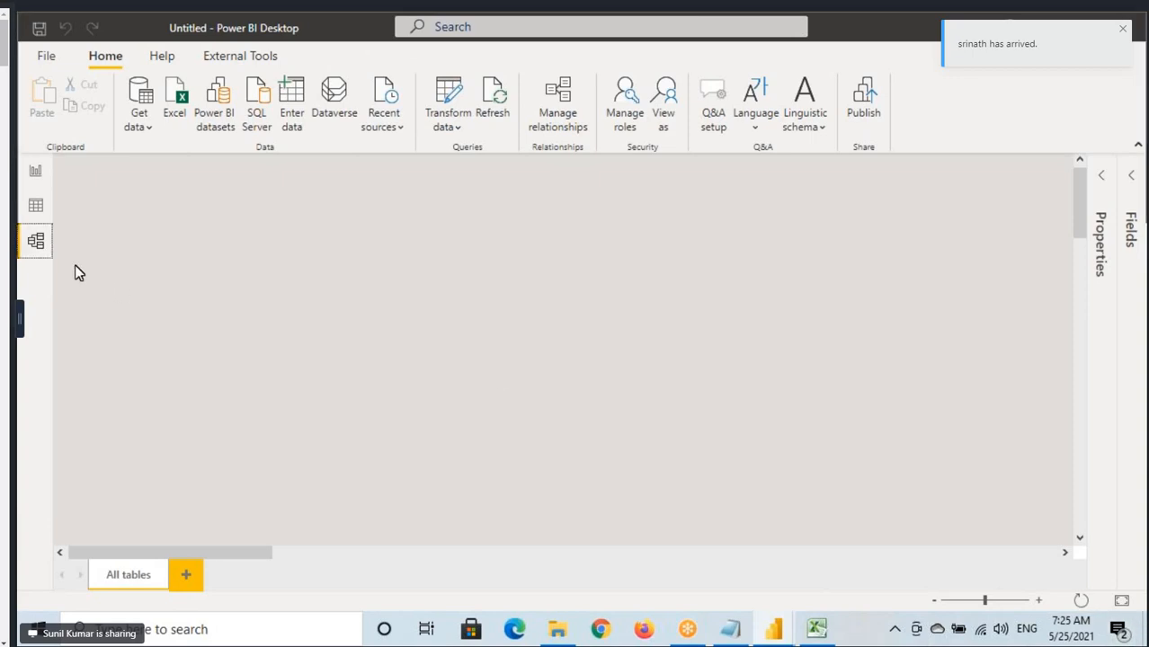
{"action": "left_click", "coordinate": [36, 168]}
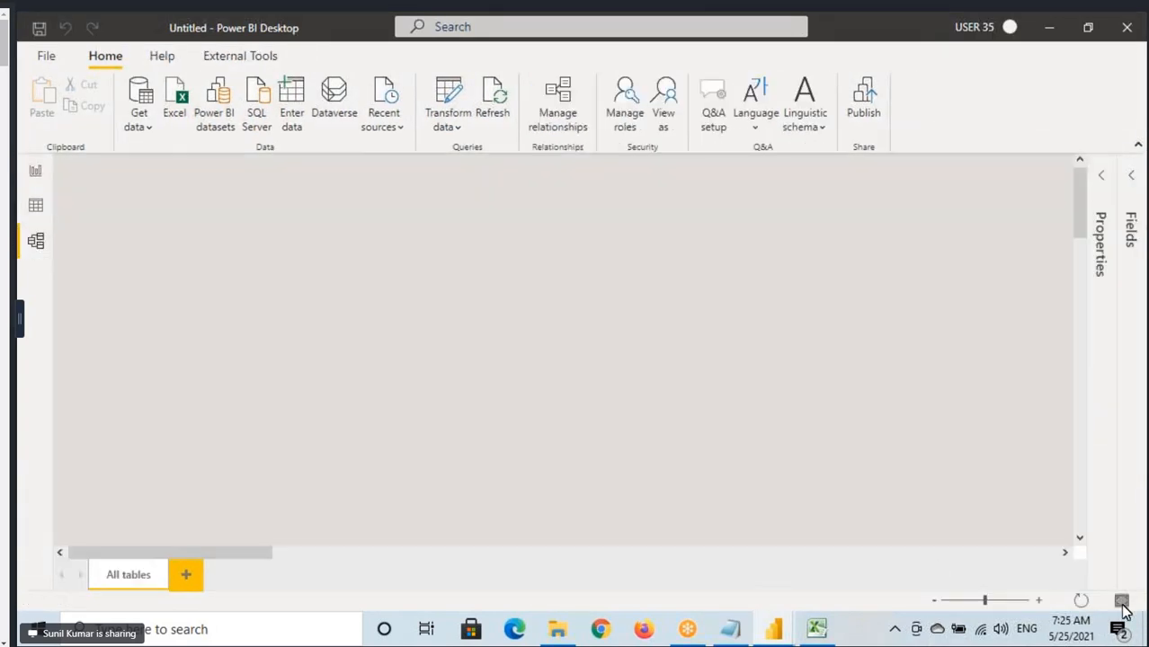
{"action": "left_click", "coordinate": [1122, 602]}
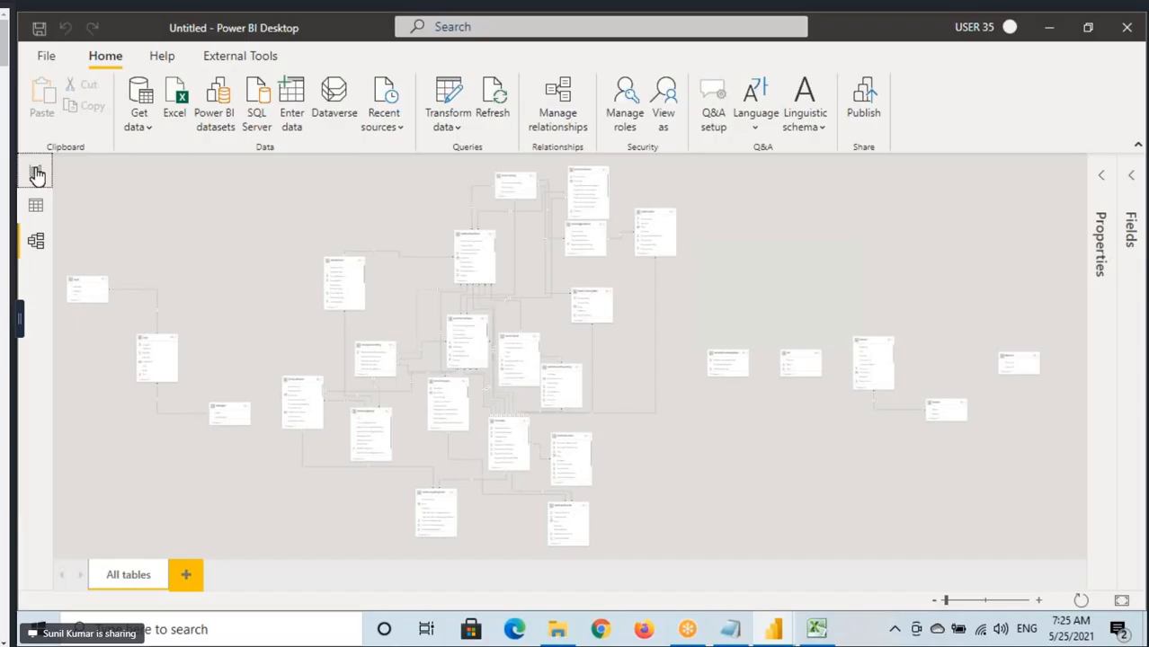
Return to Report view, show the page at actual size, and add an empty table visual with the Filters pane collapsed.
{"action": "left_click", "coordinate": [36, 173]}
{"action": "left_click", "coordinate": [301, 56]}
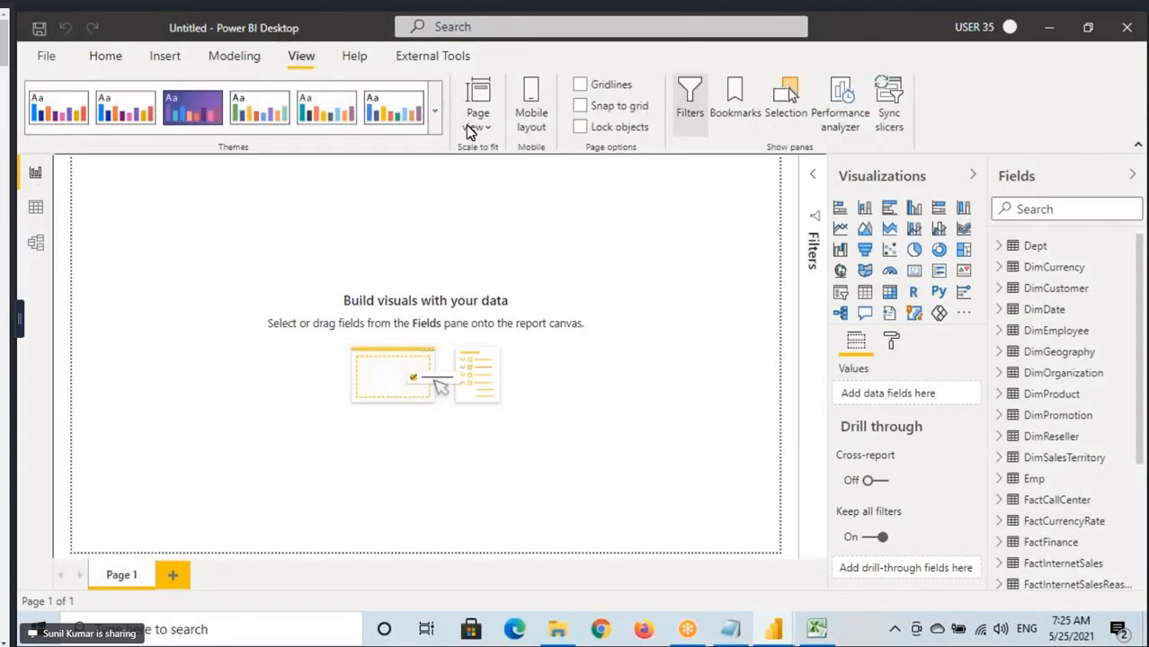
{"action": "left_click", "coordinate": [475, 126]}
{"action": "left_click", "coordinate": [504, 213]}
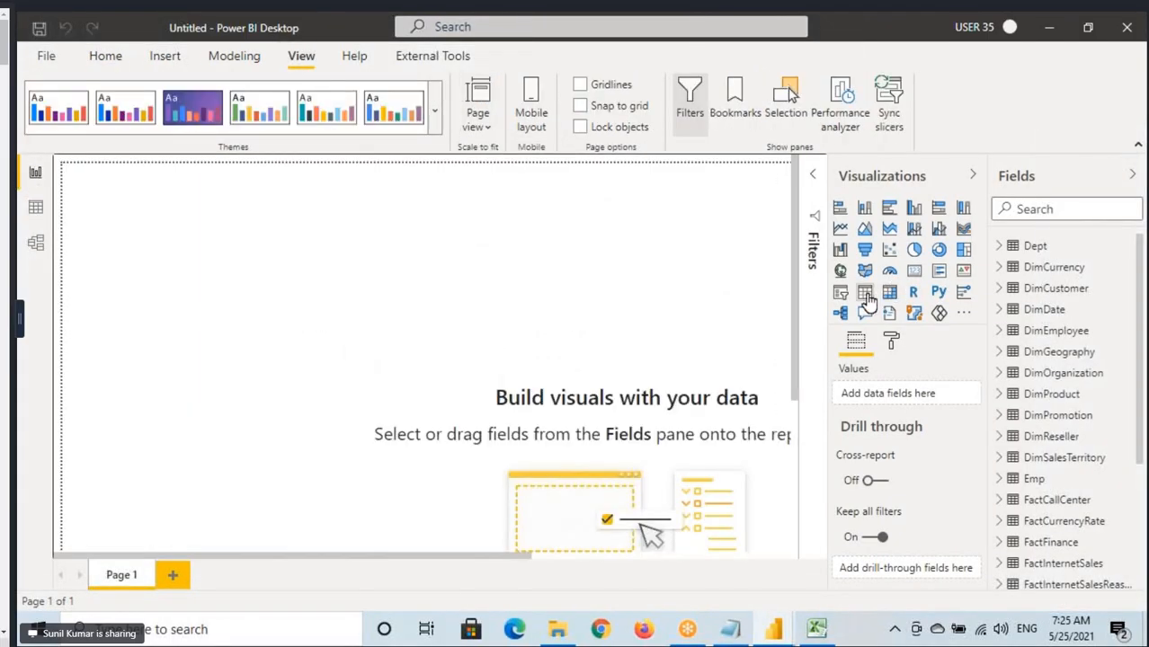
{"action": "left_click_drag", "start_coordinate": [195, 299], "coordinate": [221, 328]}
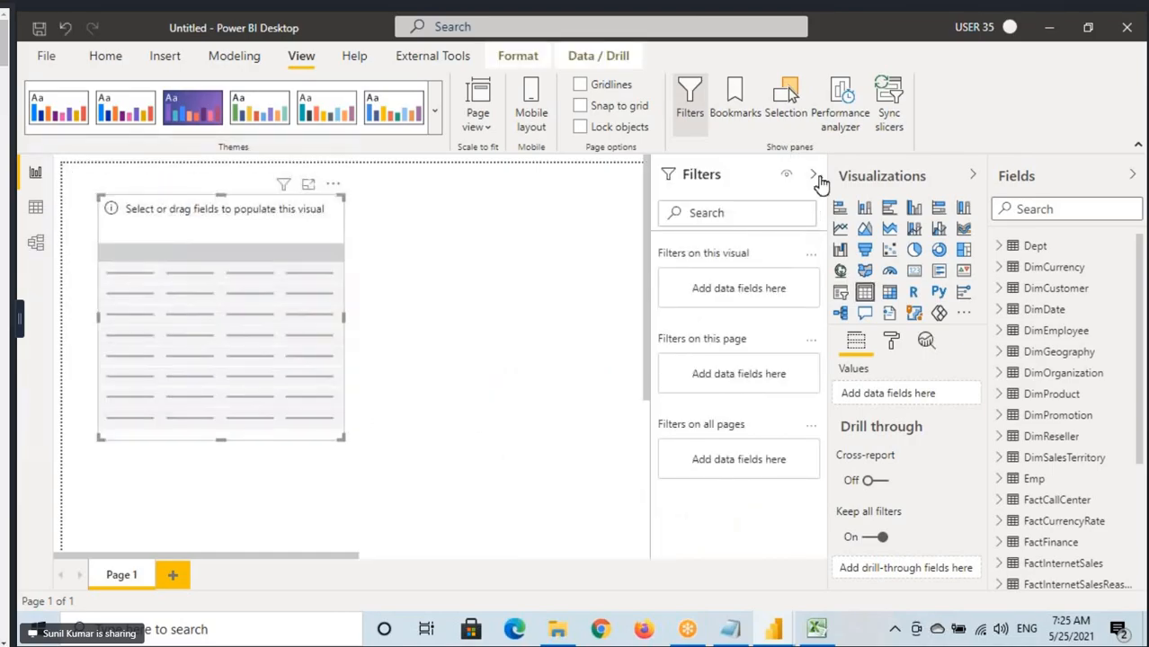
{"action": "left_click", "coordinate": [816, 178]}
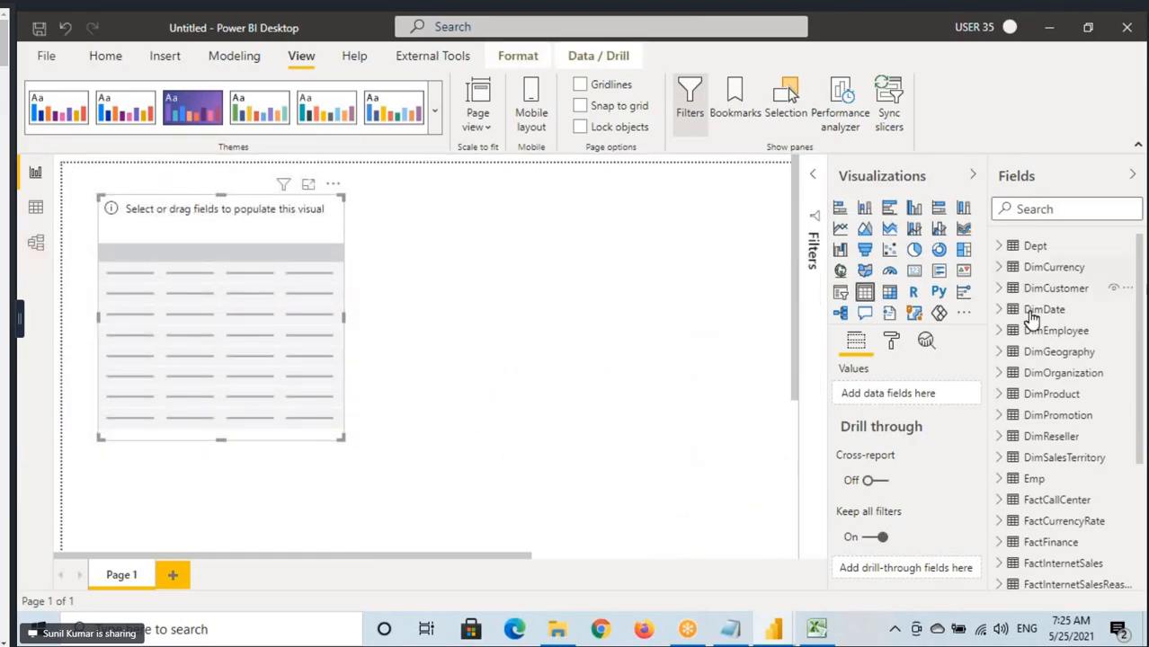
Add the Fill table's Year field to the table visual with Don't summarize, and point out the year rows.
{"action": "scroll", "coordinate": [1009, 351], "scroll_direction": "down", "scroll_amount": 3}
{"action": "left_click", "coordinate": [1000, 495]}
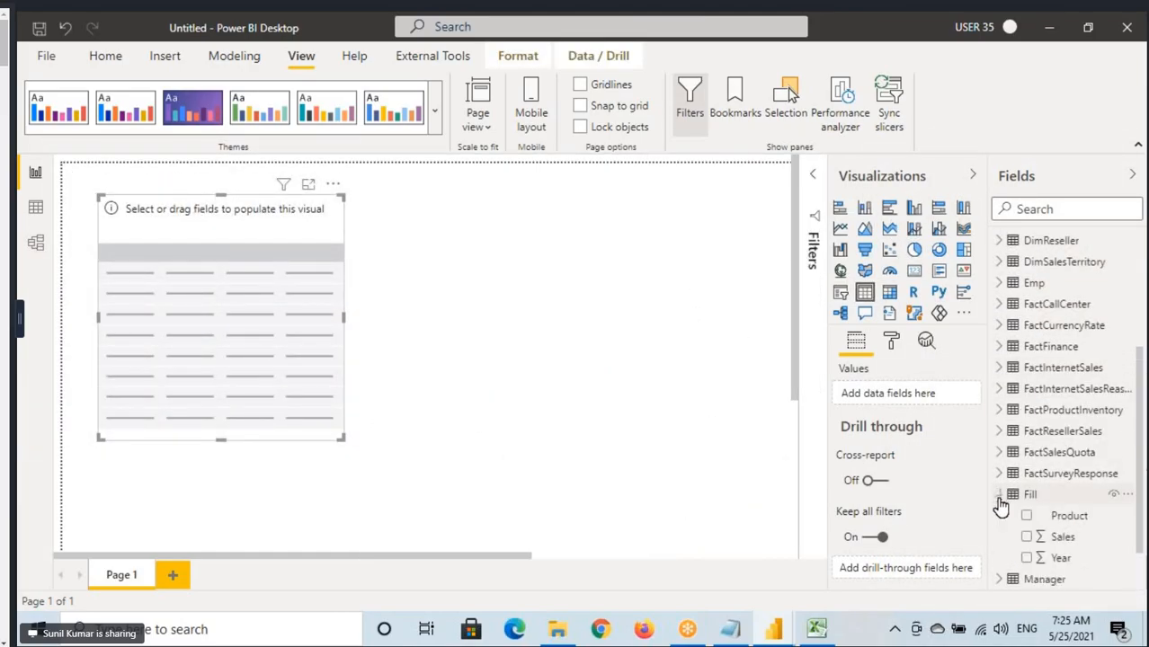
{"action": "scroll", "coordinate": [1064, 532], "scroll_direction": "down", "scroll_amount": 1}
{"action": "left_click_drag", "start_coordinate": [1063, 497], "coordinate": [191, 349]}
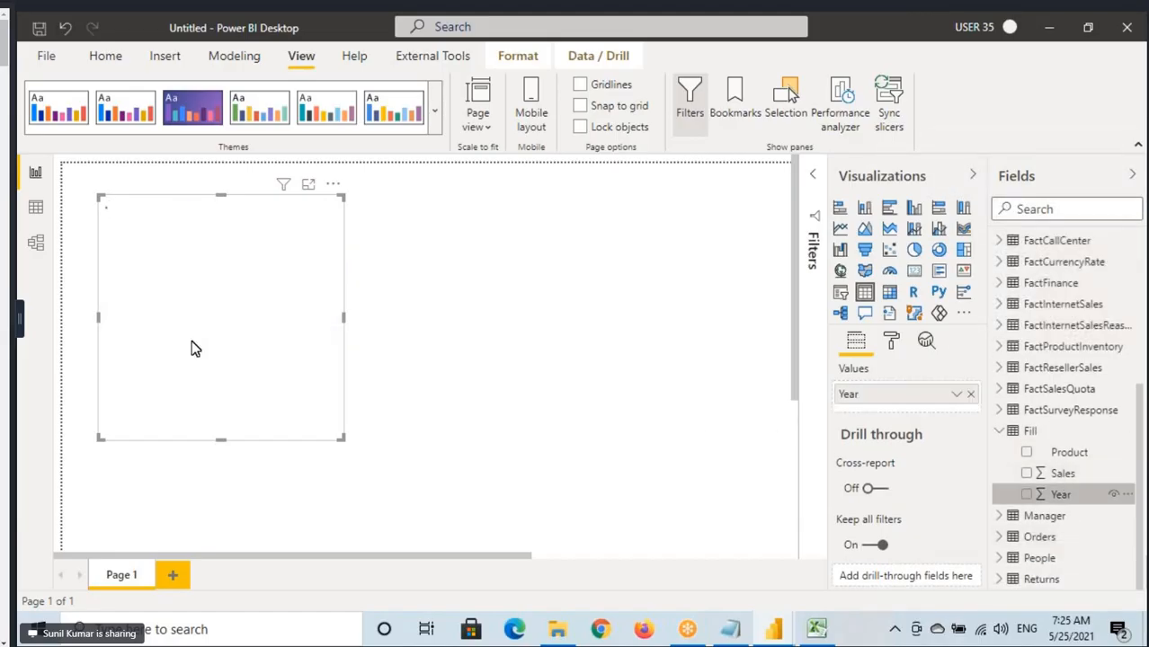
{"action": "left_click", "coordinate": [957, 394]}
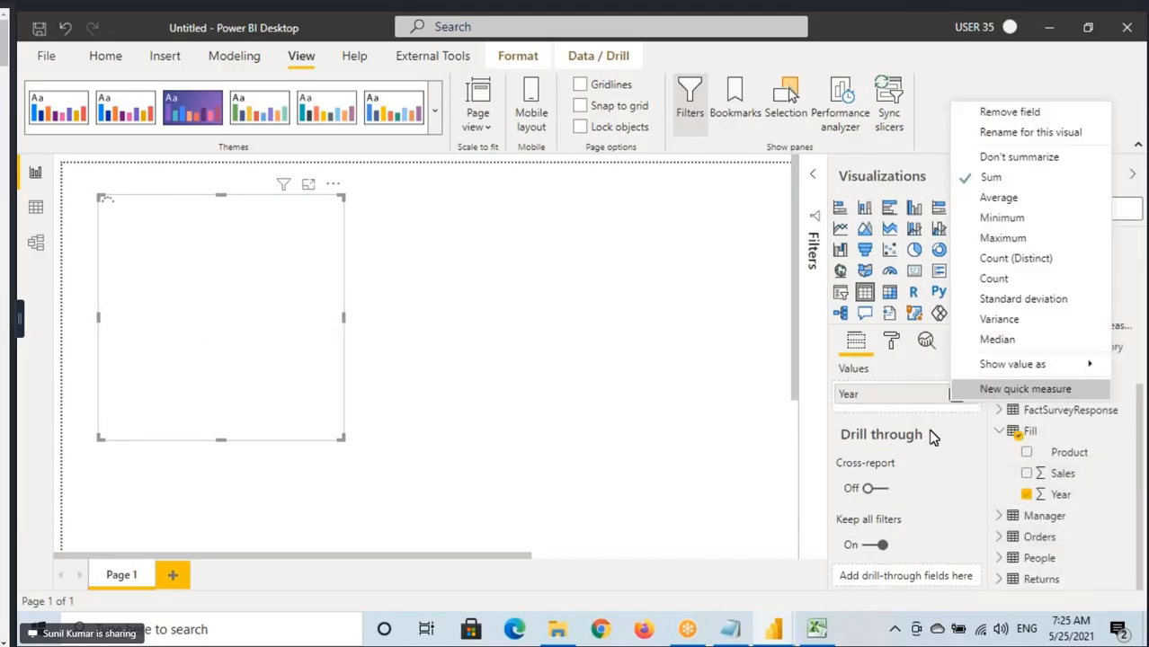
{"action": "left_click", "coordinate": [1014, 160]}
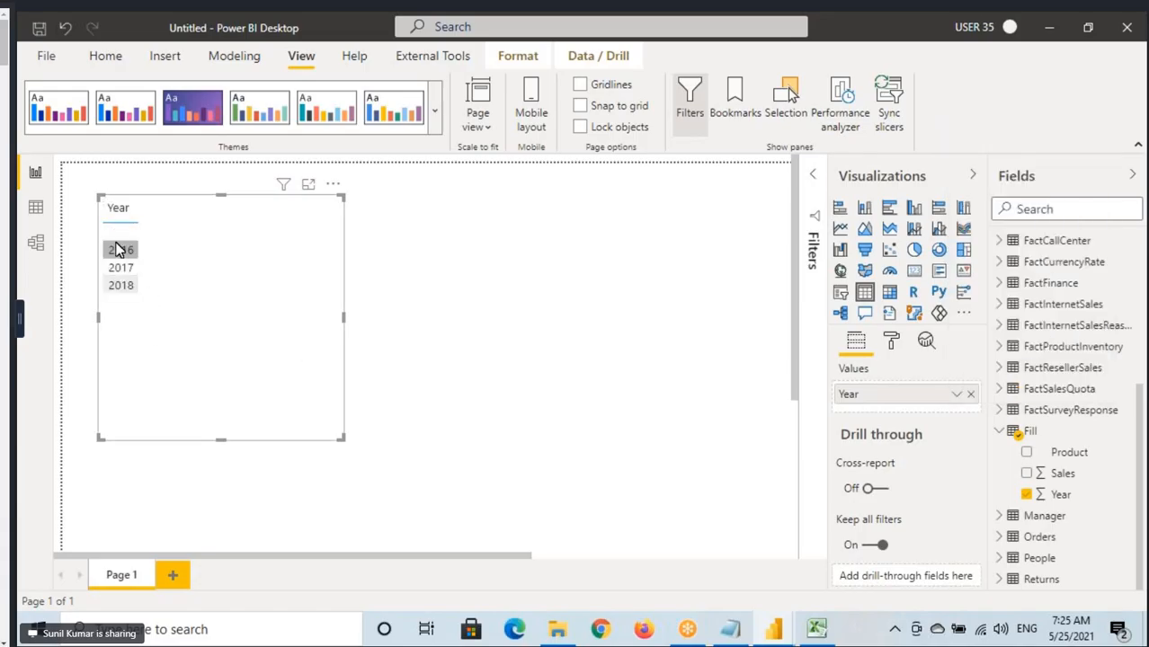
{"action": "left_click", "coordinate": [122, 254]}
{"action": "left_click", "coordinate": [122, 268]}
{"action": "left_click", "coordinate": [122, 284]}
Show the rows of the Fill table in Data view.
{"action": "left_click", "coordinate": [35, 208]}
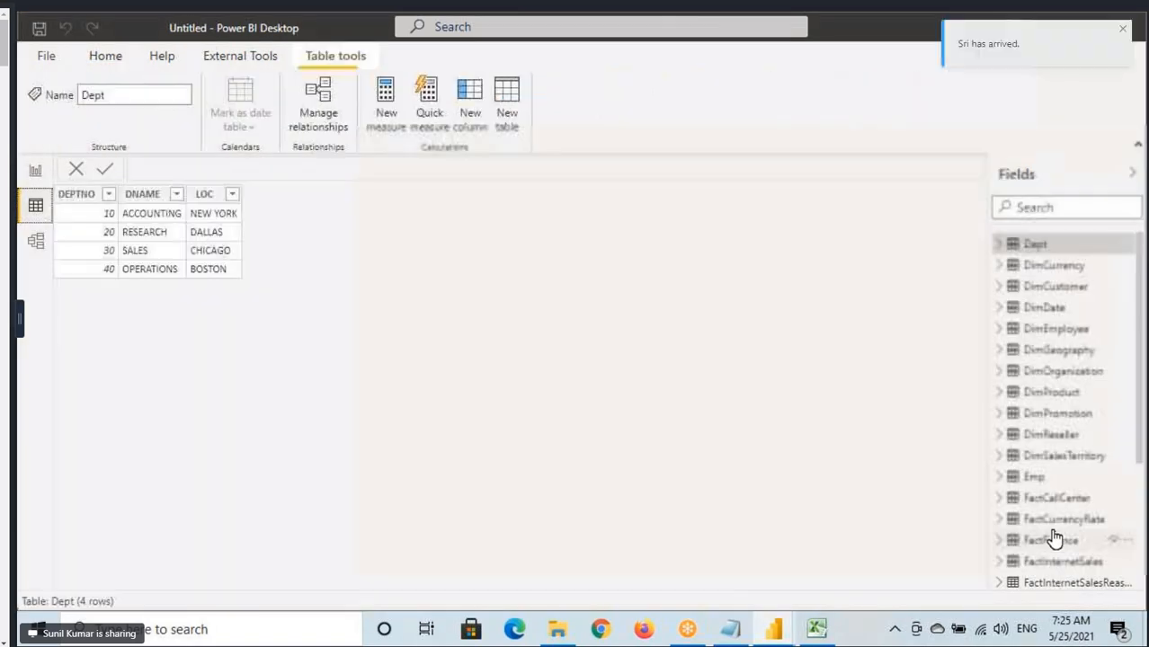
{"action": "scroll", "coordinate": [1059, 540], "scroll_direction": "down", "scroll_amount": 2}
{"action": "right_click", "coordinate": [1085, 412]}
{"action": "left_click", "coordinate": [1086, 412]}
{"action": "scroll", "coordinate": [990, 450], "scroll_direction": "down", "scroll_amount": 2}
{"action": "left_click", "coordinate": [1030, 495]}
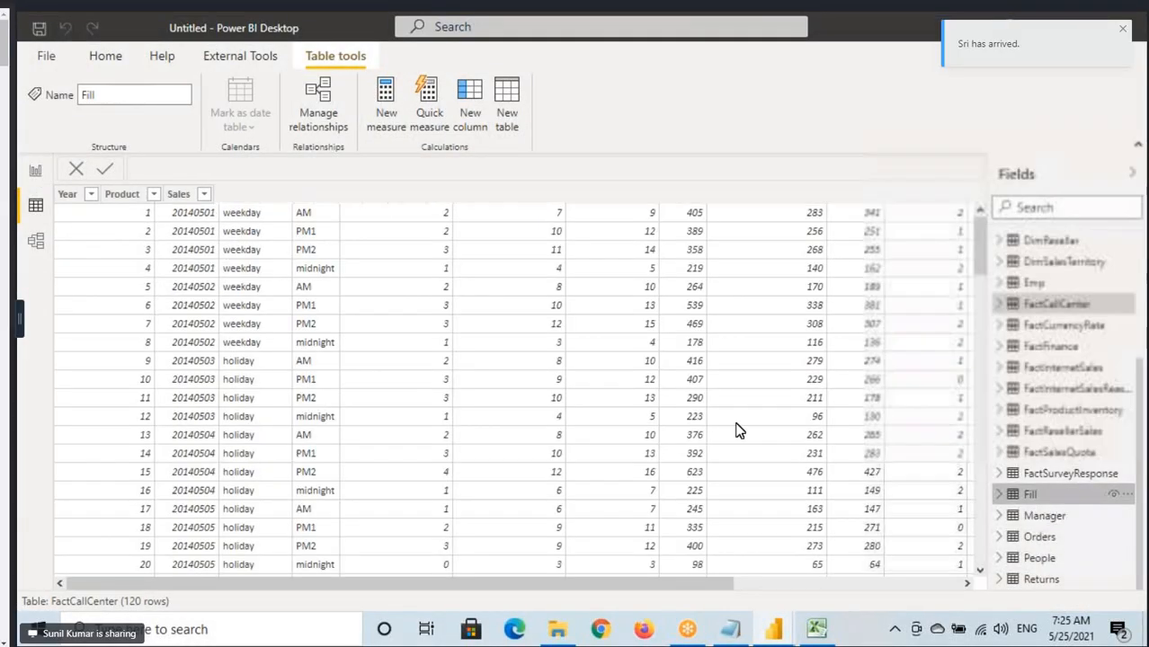
Box the populated Year cells, mark the blank cells between them, and clear the annotations.
{"action": "mouse_move", "coordinate": [53, 204]}
{"action": "left_mouse_down"}
{"action": "mouse_move", "coordinate": [97, 229]}
{"action": "mouse_move", "coordinate": [88, 273]}
{"action": "mouse_move", "coordinate": [109, 295]}
{"action": "left_mouse_up"}
{"action": "mouse_move", "coordinate": [64, 334]}
{"action": "left_mouse_down"}
{"action": "mouse_move", "coordinate": [99, 352]}
{"action": "mouse_move", "coordinate": [95, 370]}
{"action": "left_mouse_up"}
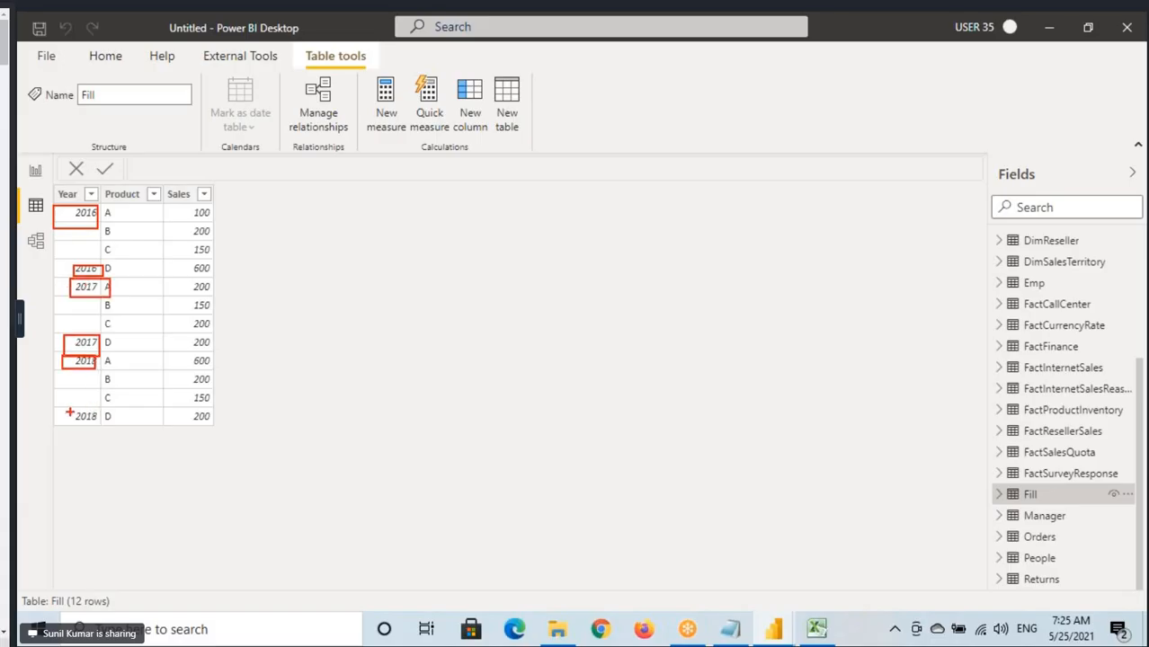
{"action": "left_click_drag", "start_coordinate": [68, 409], "coordinate": [106, 434]}
{"action": "left_click_drag", "start_coordinate": [76, 302], "coordinate": [90, 334]}
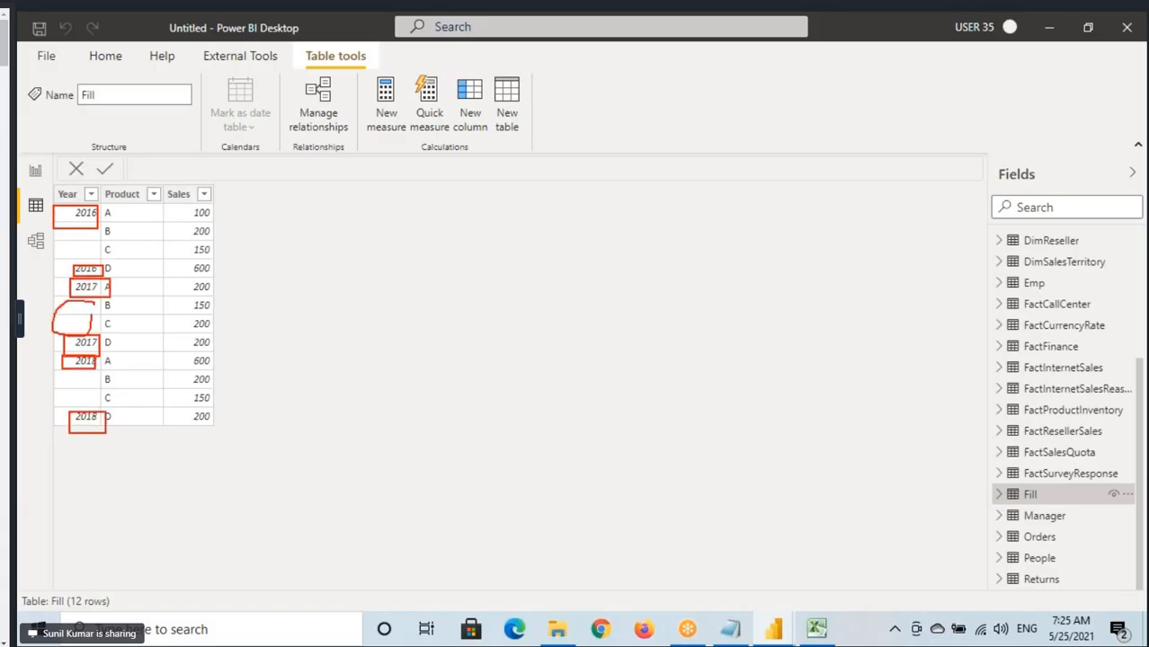
{"action": "left_click_drag", "start_coordinate": [78, 232], "coordinate": [102, 226]}
{"action": "left_click_drag", "start_coordinate": [65, 376], "coordinate": [92, 365]}
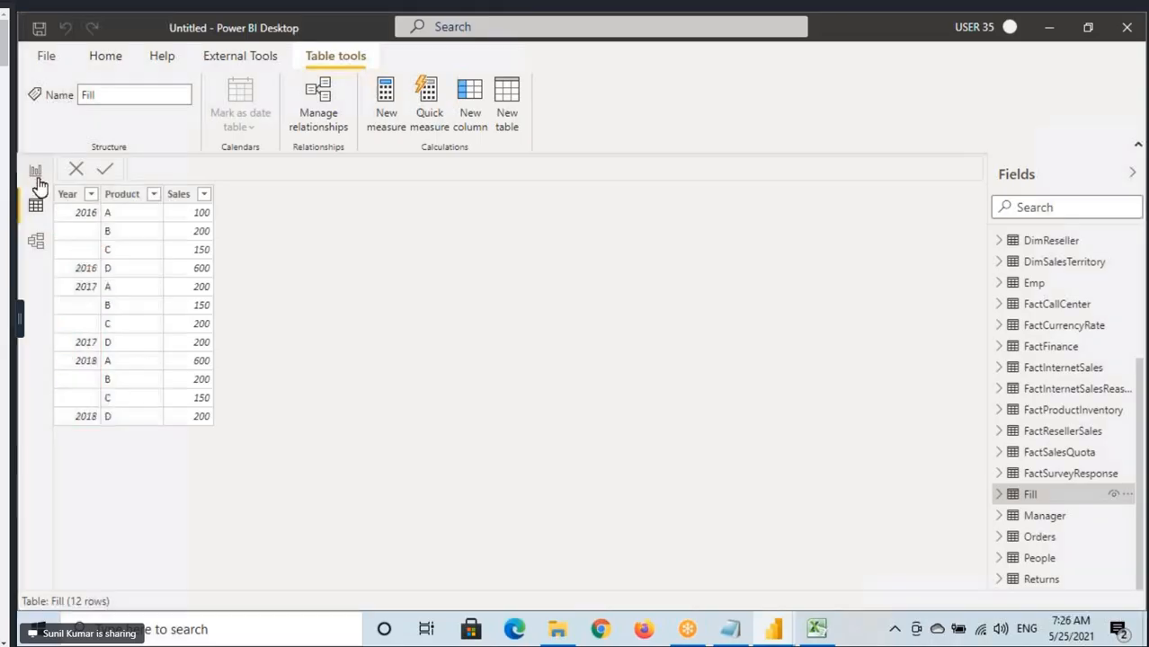
Compare the report table's Year values with the Year column's filter list in Data view, keeping all values selected.
{"action": "left_click", "coordinate": [36, 172]}
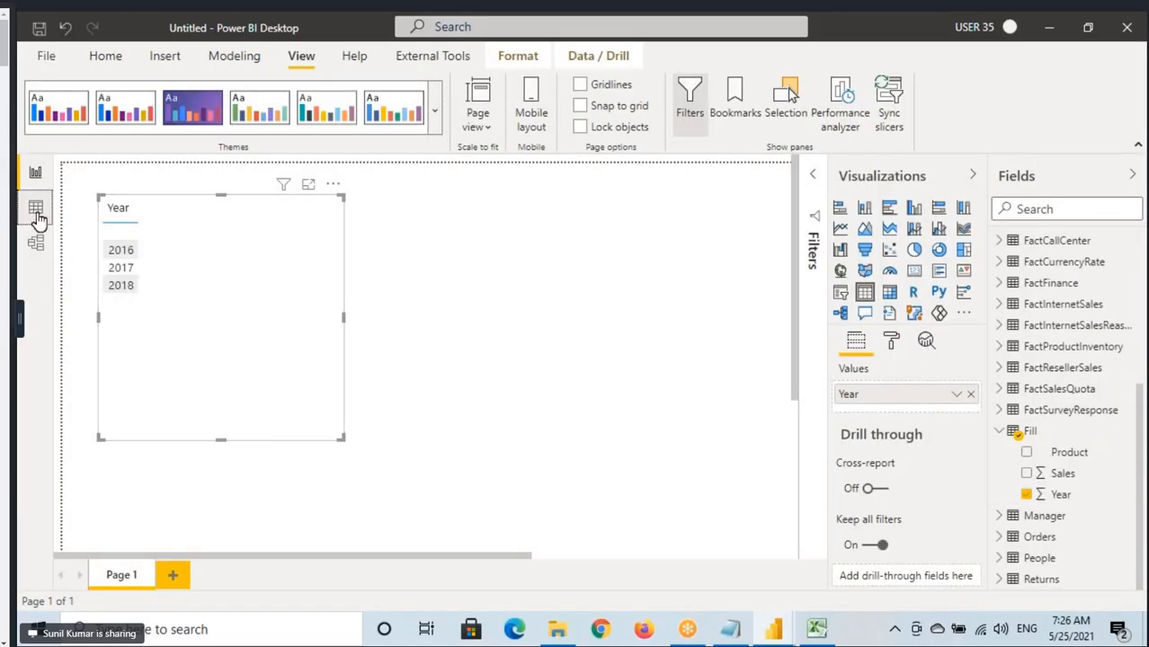
{"action": "left_click", "coordinate": [35, 208]}
{"action": "left_click", "coordinate": [91, 194]}
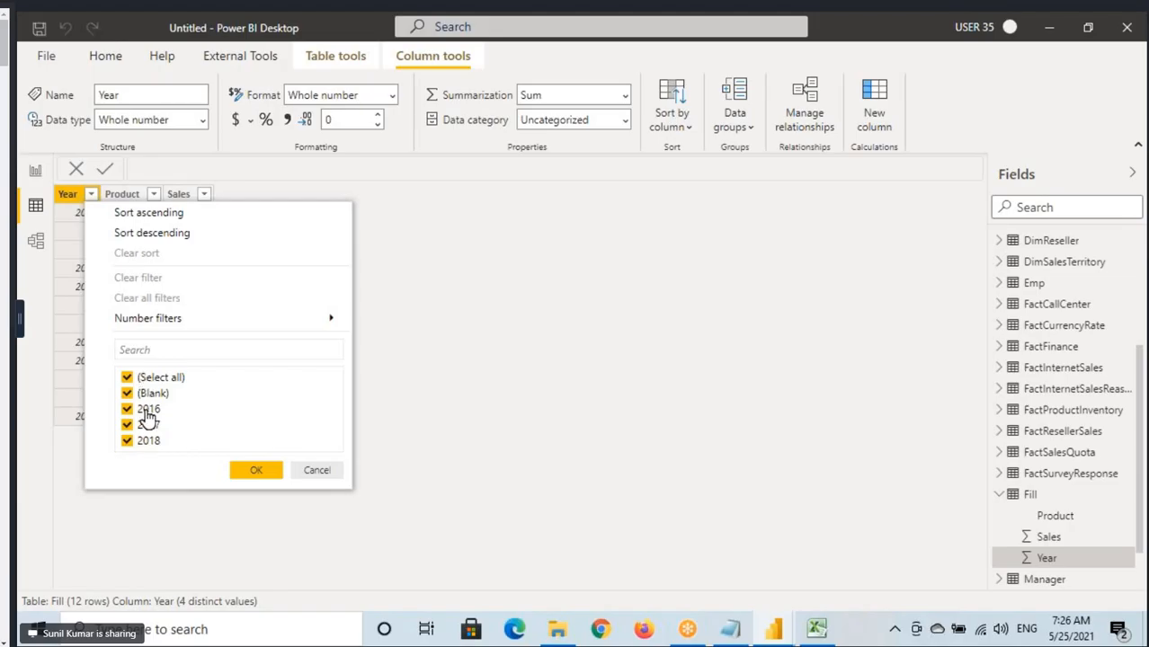
{"action": "left_click", "coordinate": [239, 469]}
Return to Report view and add the Fill table's Sales field to the table visual.
{"action": "left_click", "coordinate": [38, 172]}
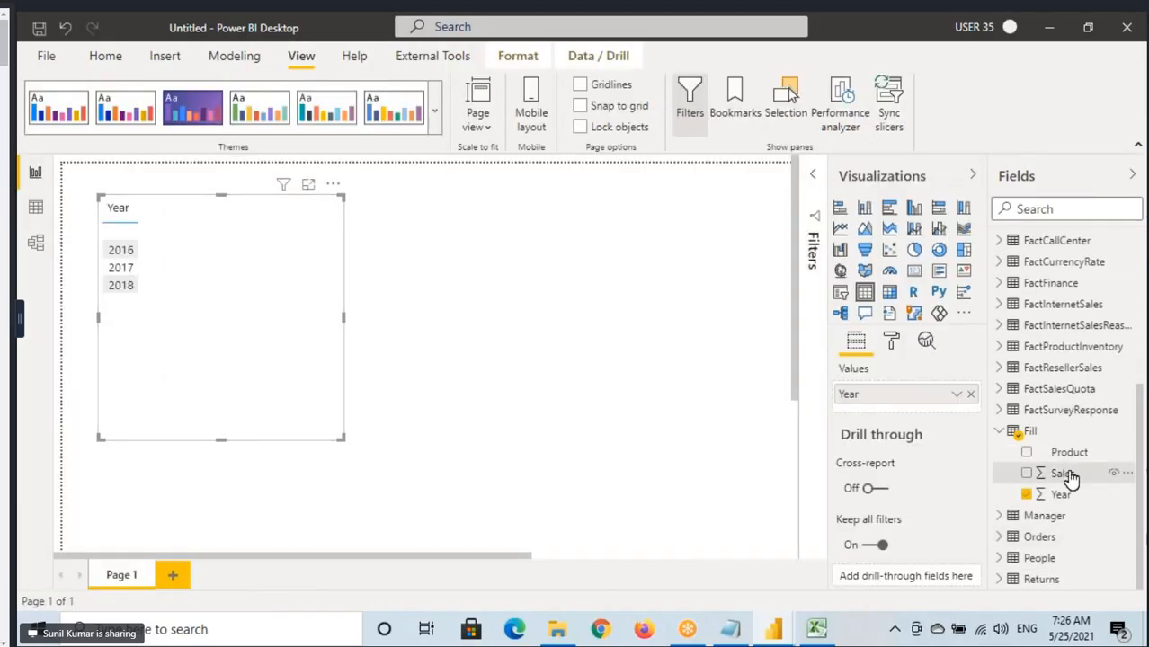
{"action": "left_click_drag", "start_coordinate": [1065, 473], "coordinate": [231, 324]}
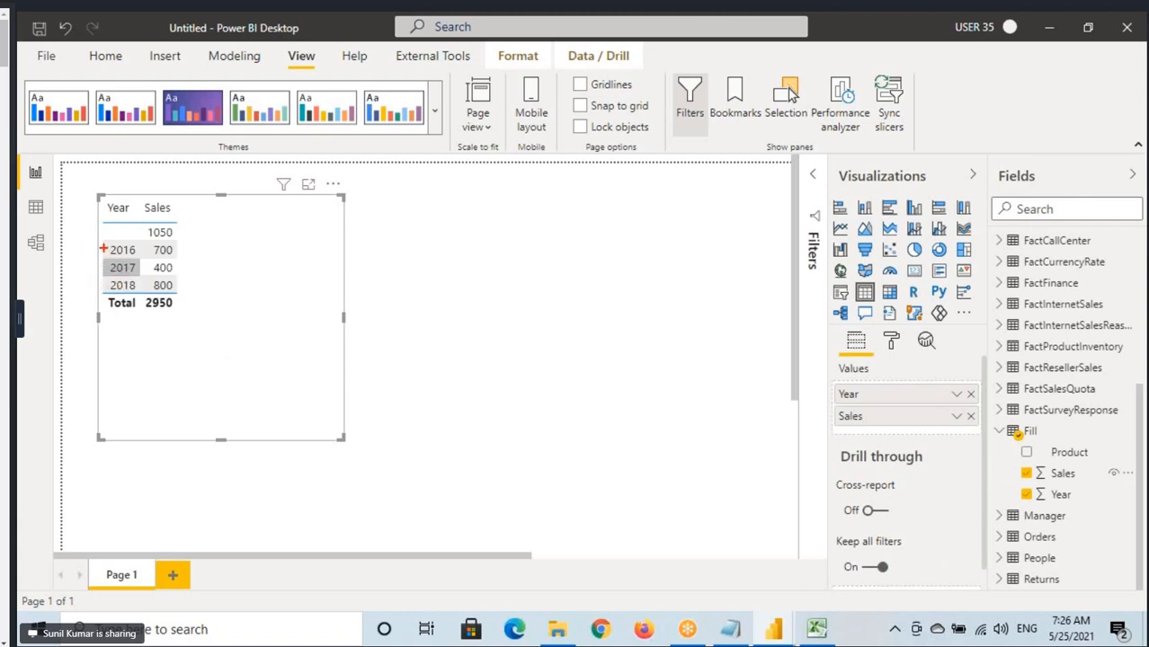
In Data view, box the two 2016 cells with their Sales values and circle the Sales values of the blank-year rows between them.
{"action": "left_click", "coordinate": [35, 209]}
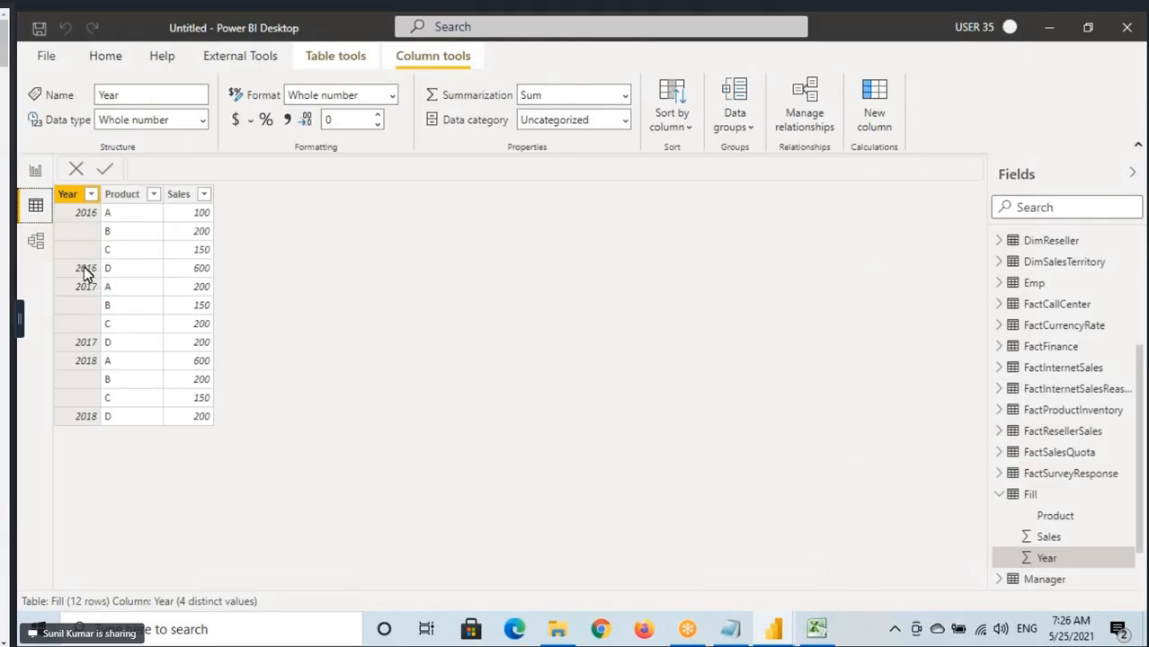
{"action": "left_click_drag", "start_coordinate": [63, 207], "coordinate": [100, 222]}
{"action": "left_click_drag", "start_coordinate": [63, 258], "coordinate": [120, 277]}
{"action": "left_click_drag", "start_coordinate": [192, 257], "coordinate": [221, 277]}
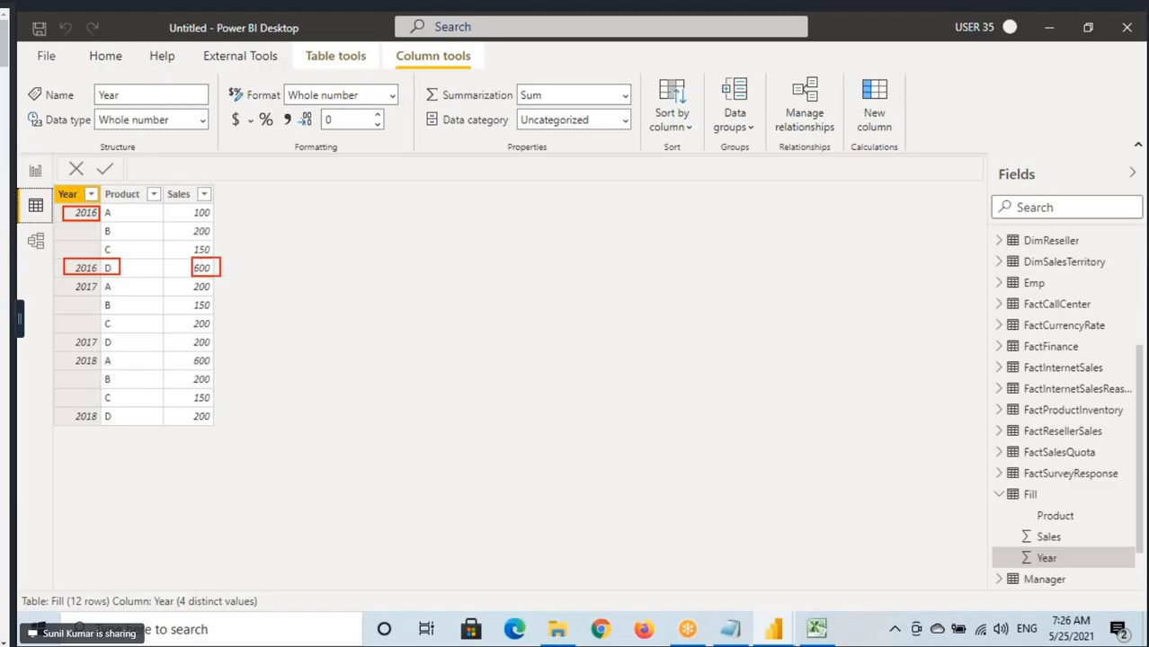
{"action": "left_click_drag", "start_coordinate": [198, 210], "coordinate": [227, 220]}
{"action": "mouse_move", "coordinate": [249, 211]}
{"action": "left_mouse_down"}
{"action": "mouse_move", "coordinate": [333, 206]}
{"action": "mouse_move", "coordinate": [313, 232]}
{"action": "left_mouse_up"}
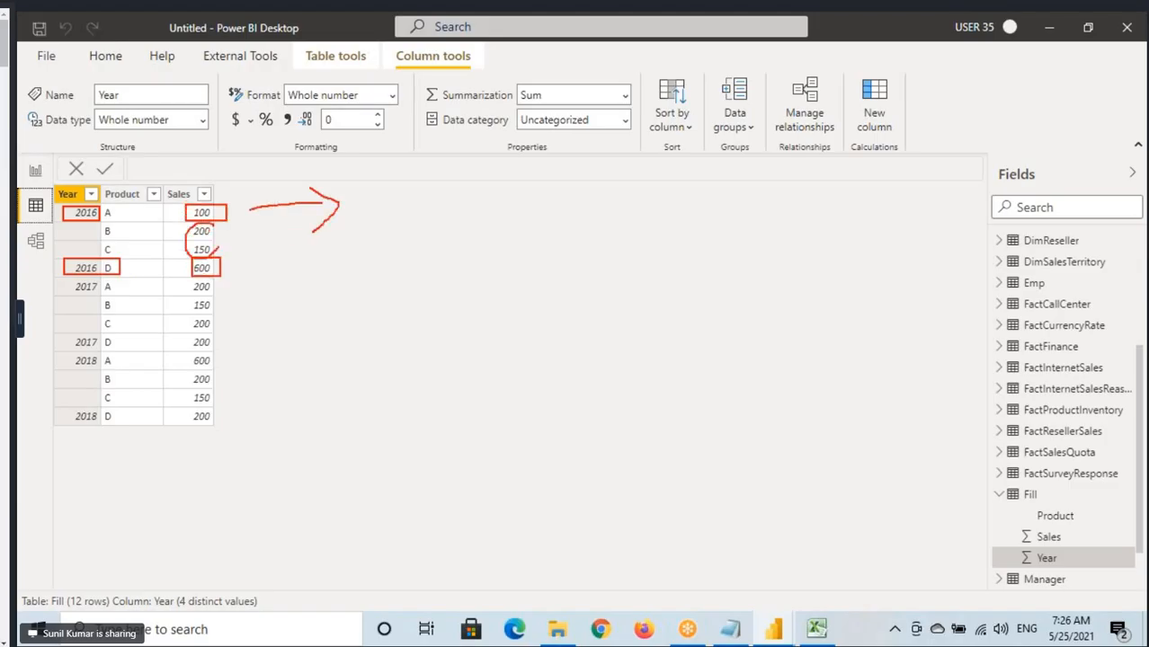
{"action": "left_click_drag", "start_coordinate": [219, 249], "coordinate": [171, 228]}
Box the 2017 row group and its blank-year rows for products B and C, and clear the annotations.
{"action": "mouse_move", "coordinate": [108, 285]}
{"action": "left_mouse_down"}
{"action": "mouse_move", "coordinate": [195, 349]}
{"action": "mouse_move", "coordinate": [210, 285]}
{"action": "mouse_move", "coordinate": [219, 291]}
{"action": "left_mouse_up"}
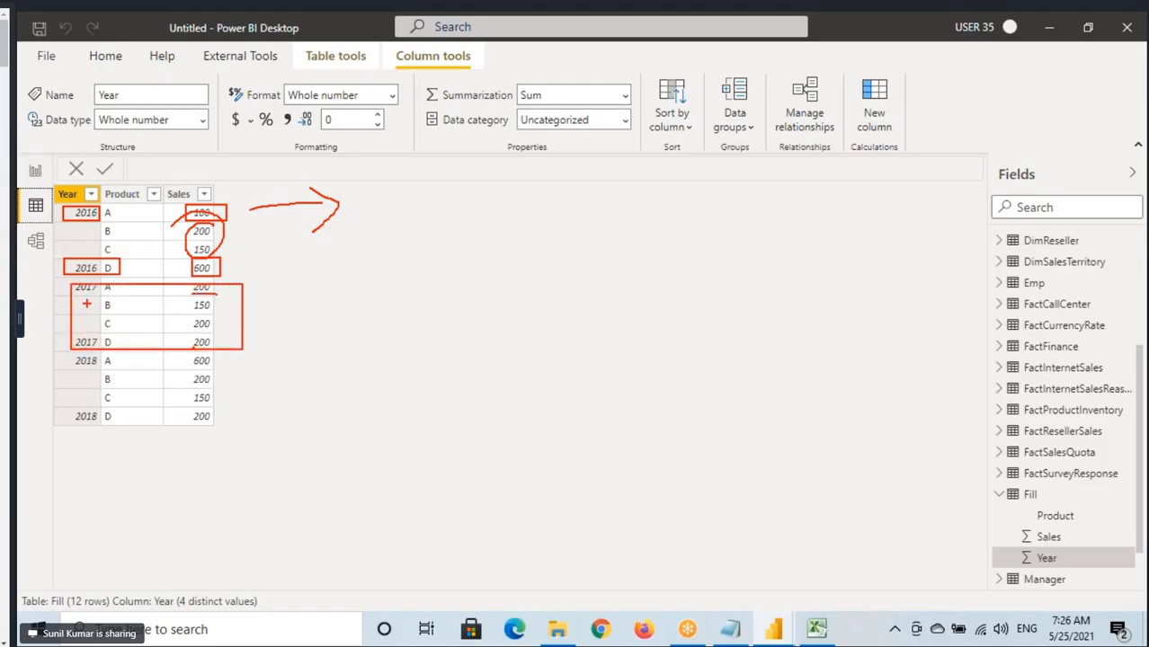
{"action": "left_click_drag", "start_coordinate": [77, 297], "coordinate": [217, 333]}
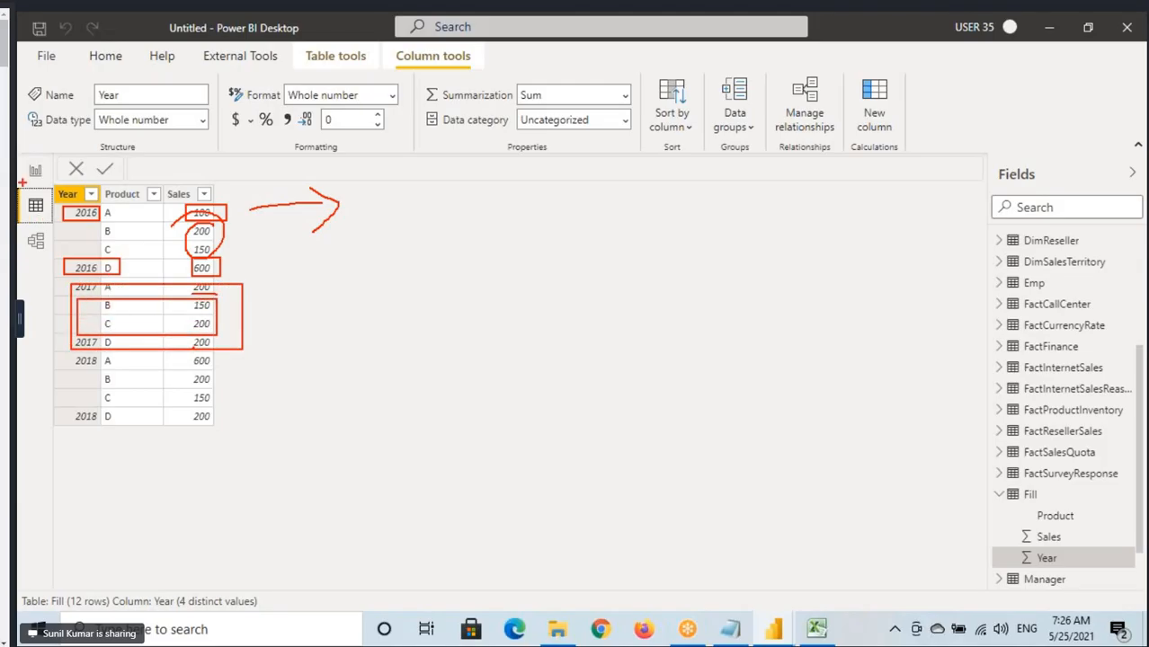
{"action": "key", "text": "Escape"}
Return to Report view, box the 2017 and 2016 rows in the table visual, and clear the annotations.
{"action": "left_click", "coordinate": [32, 177]}
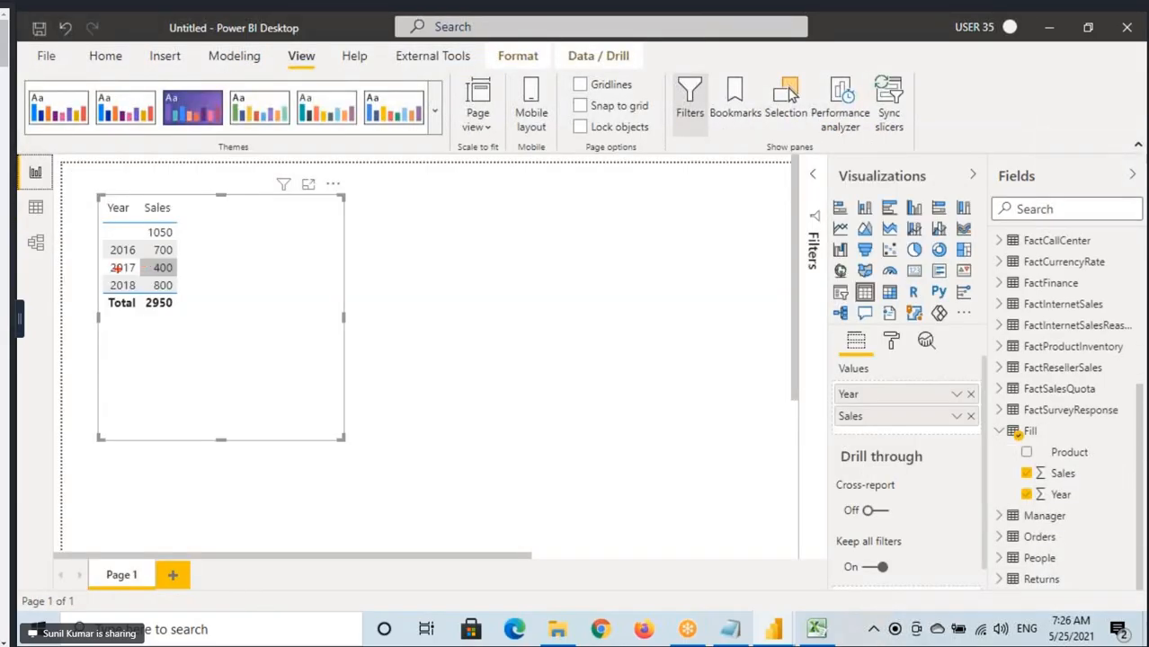
{"action": "left_click_drag", "start_coordinate": [99, 260], "coordinate": [184, 276]}
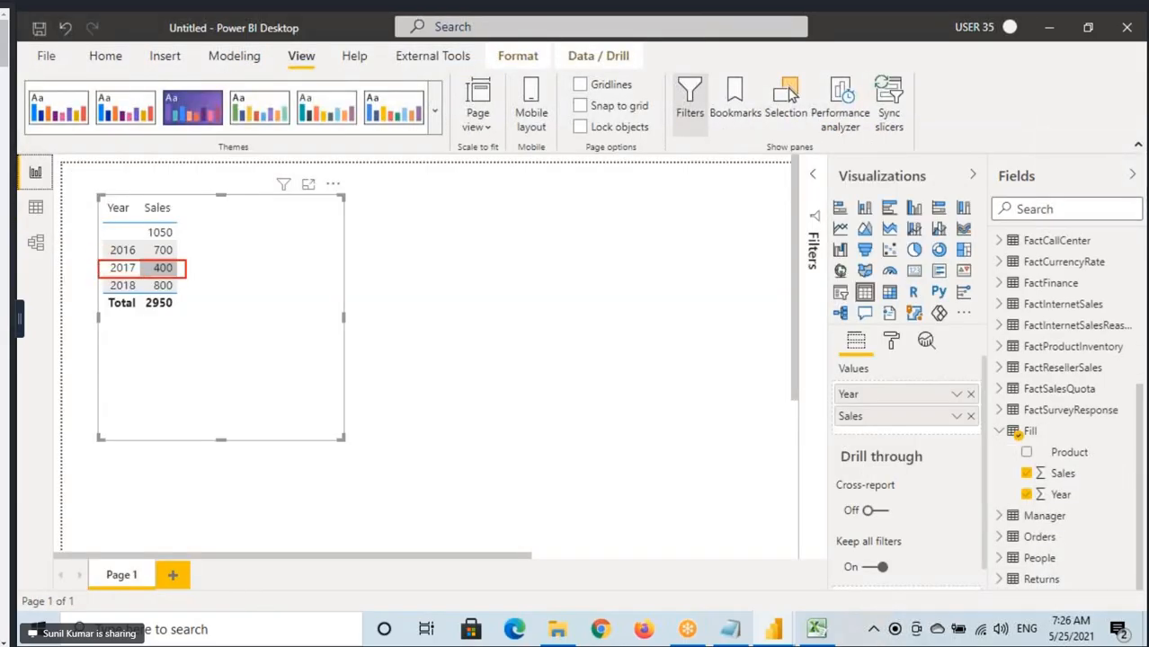
{"action": "left_click_drag", "start_coordinate": [101, 242], "coordinate": [187, 260]}
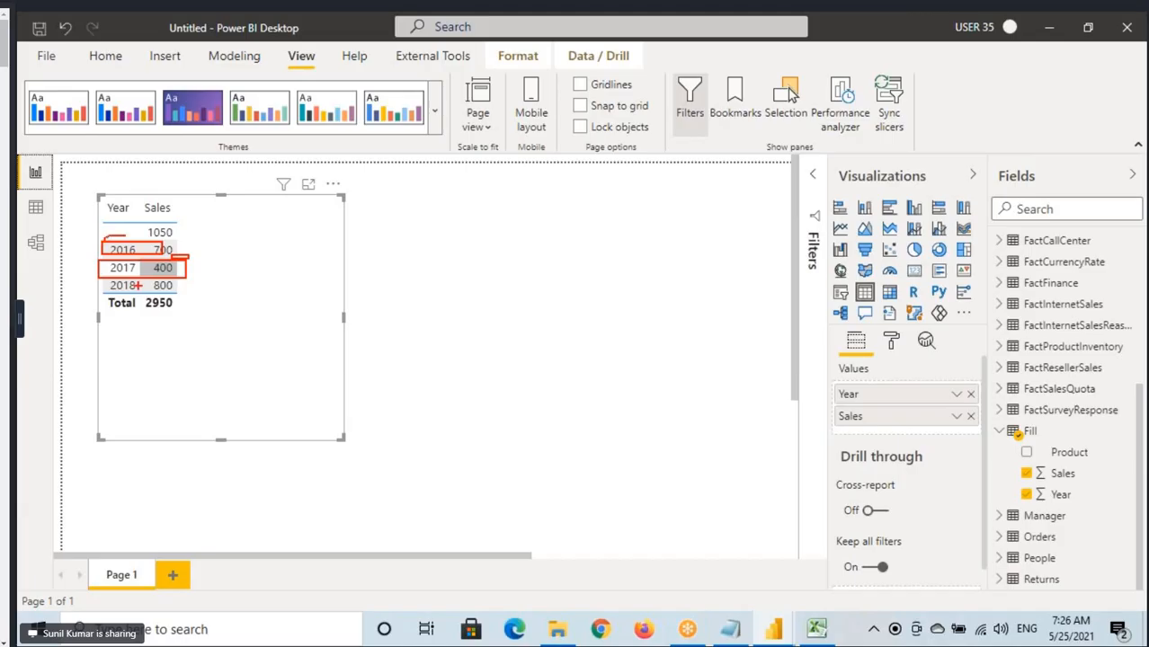
{"action": "key", "text": "Escape"}
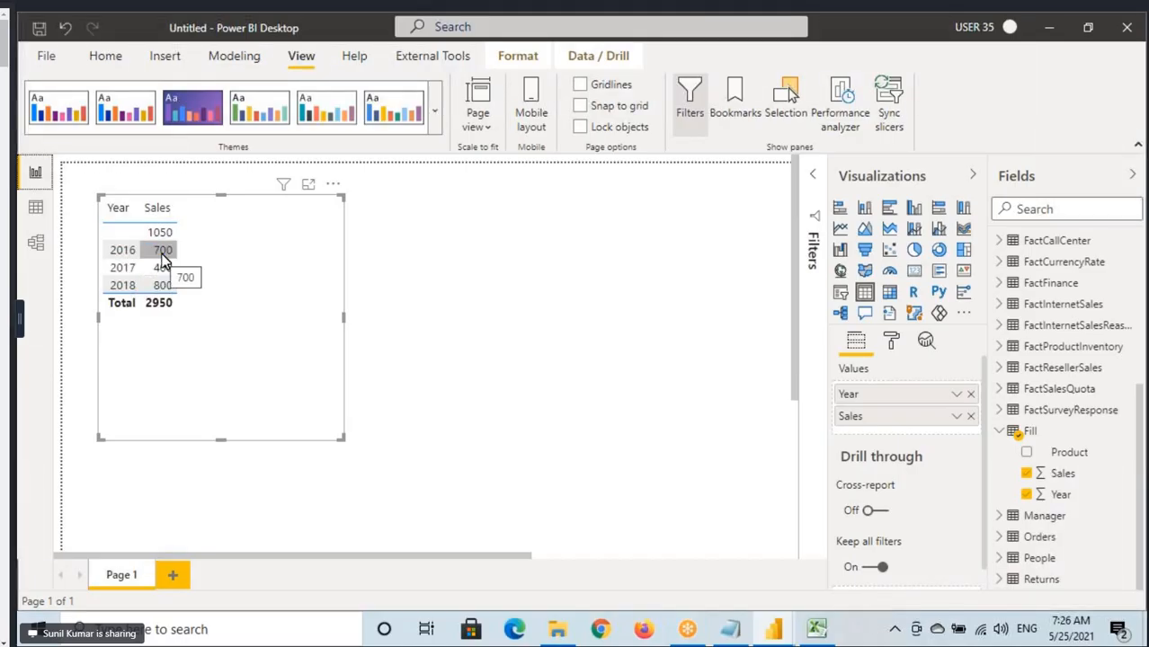
In Data view, draw arrows from each group's first year value to the blank Year cells below it, and clear the annotations.
{"action": "left_click", "coordinate": [34, 213]}
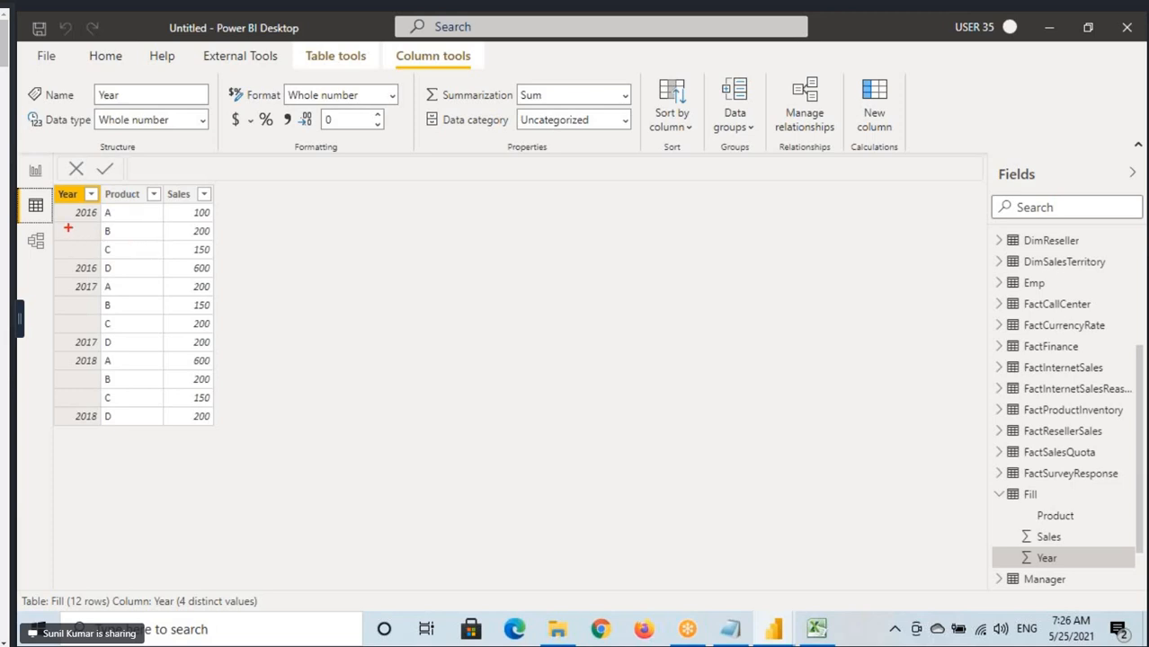
{"action": "left_click_drag", "start_coordinate": [65, 224], "coordinate": [106, 241]}
{"action": "mouse_move", "coordinate": [72, 203]}
{"action": "left_mouse_down"}
{"action": "mouse_move", "coordinate": [63, 230]}
{"action": "mouse_move", "coordinate": [78, 260]}
{"action": "left_mouse_up"}
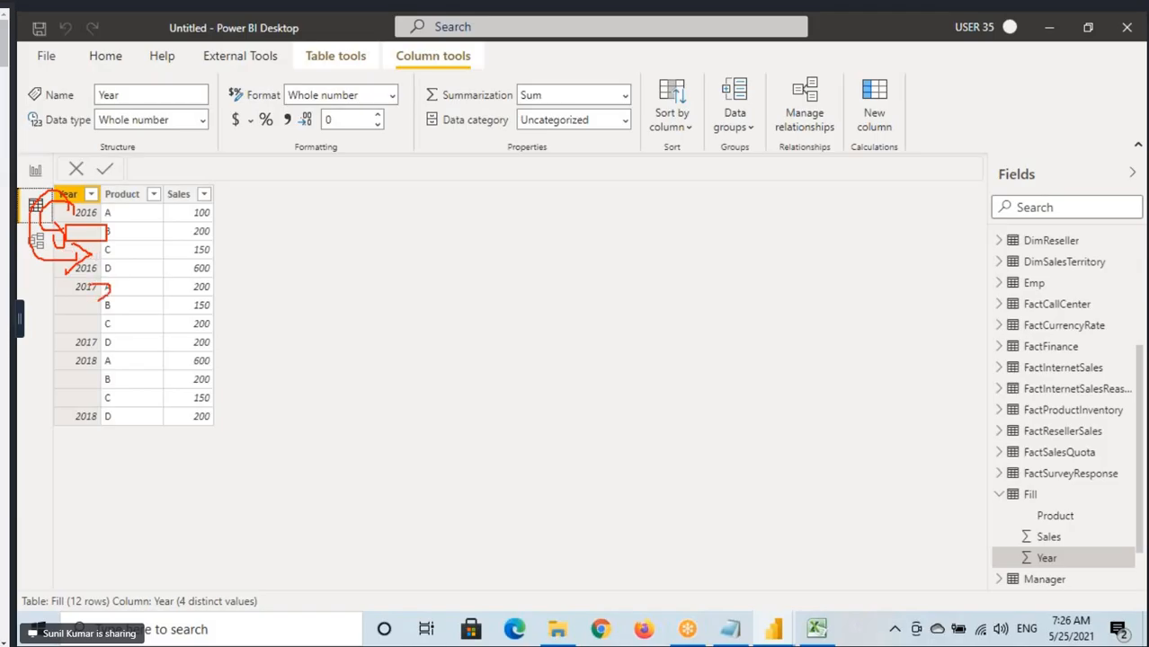
{"action": "mouse_move", "coordinate": [93, 290]}
{"action": "left_mouse_down"}
{"action": "mouse_move", "coordinate": [107, 324]}
{"action": "mouse_move", "coordinate": [76, 403]}
{"action": "mouse_move", "coordinate": [133, 411]}
{"action": "left_mouse_up"}
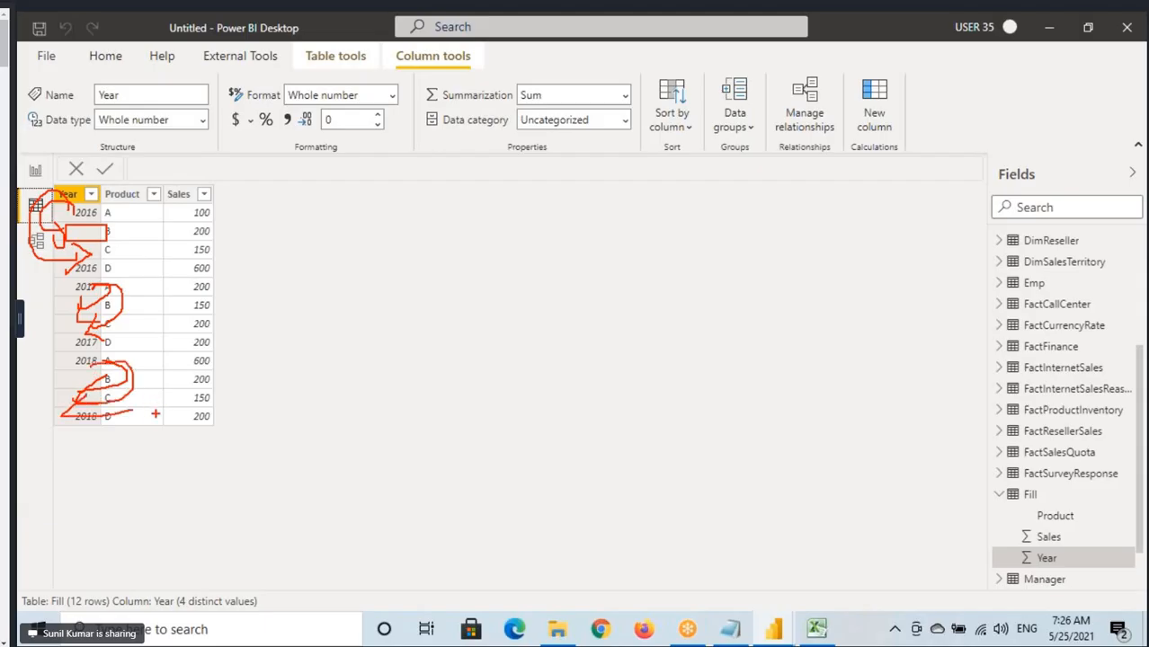
{"action": "key", "text": "Escape"}
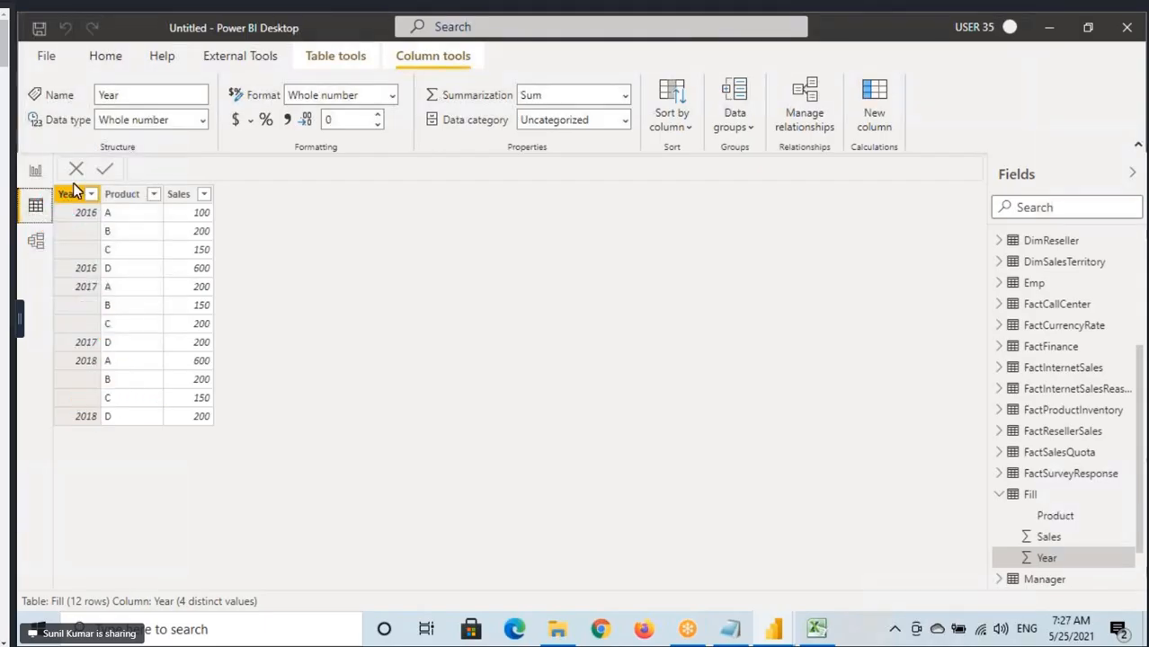
Open the Fill table's query in Power Query Editor and display the available fill directions for the Year column.
{"action": "left_click", "coordinate": [72, 199]}
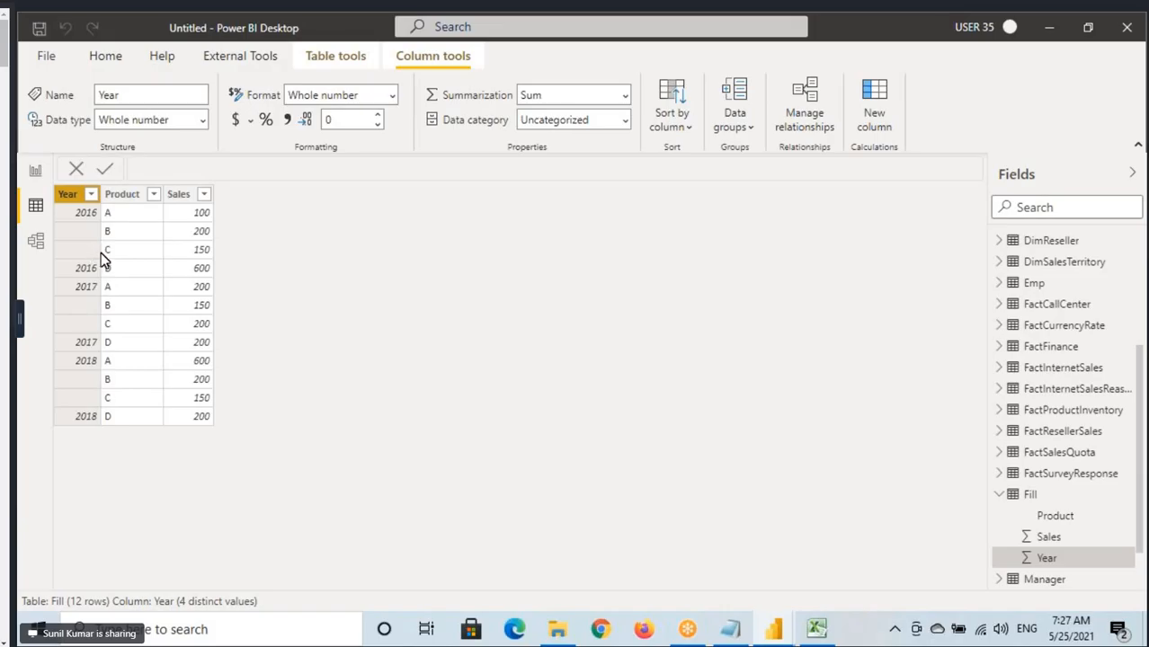
{"action": "left_click", "coordinate": [127, 72]}
{"action": "left_click", "coordinate": [451, 96]}
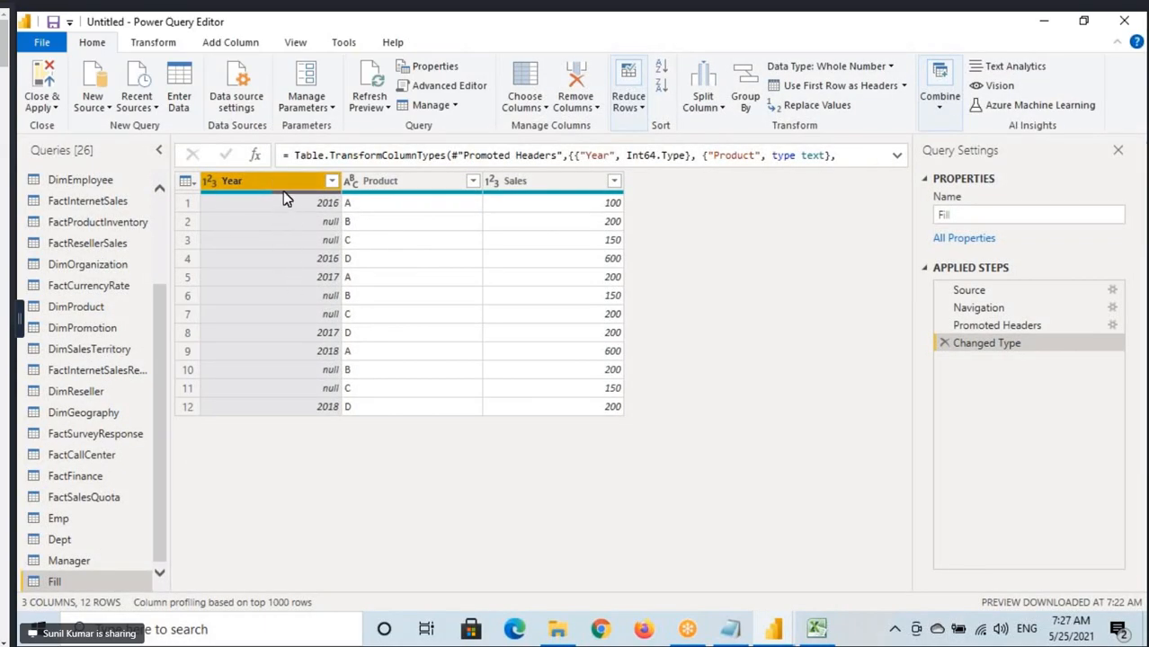
{"action": "left_click", "coordinate": [152, 45]}
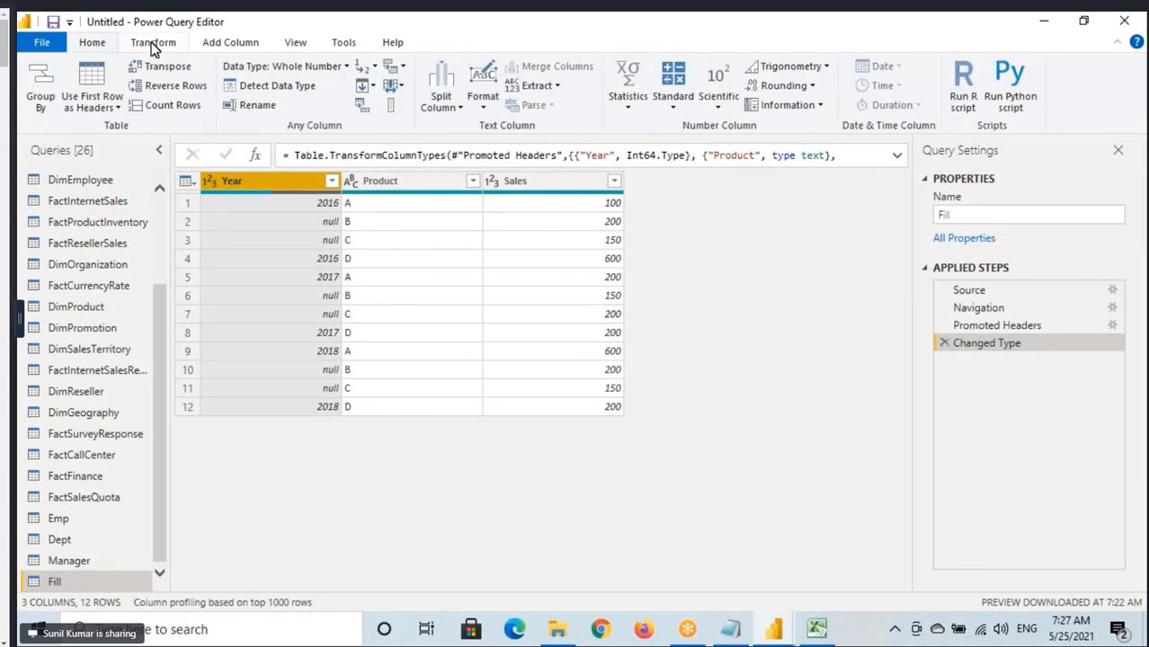
{"action": "left_click", "coordinate": [369, 86]}
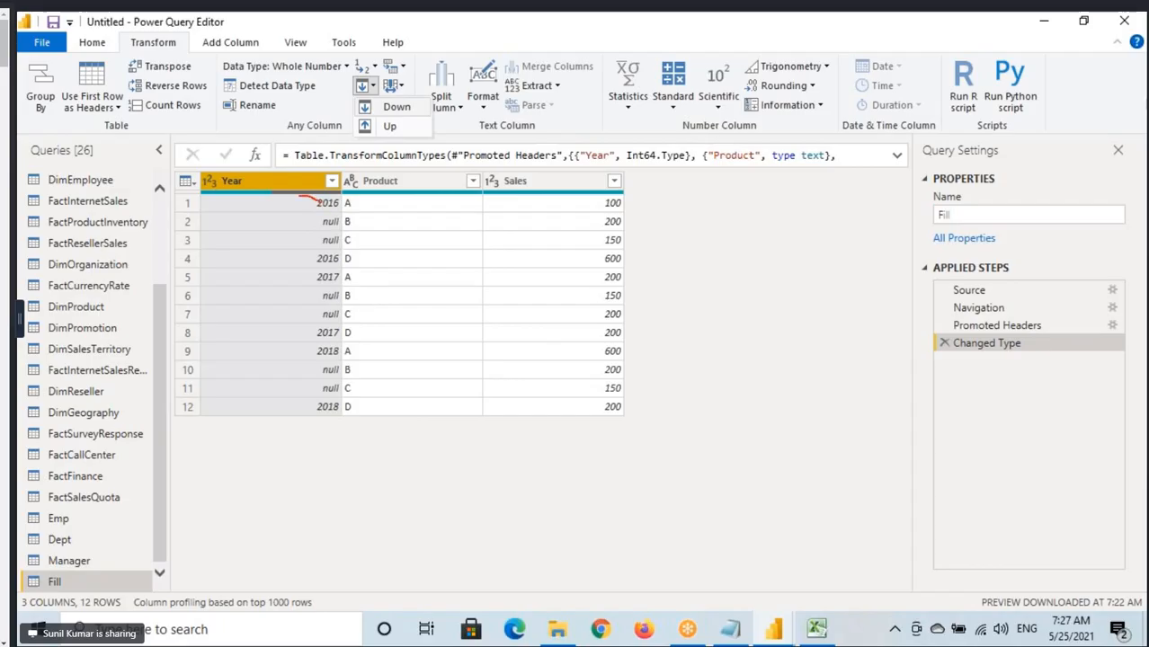
Draw arrows from the first 2016, 2017 and 2018 values down to the null cells below them, and box the first 2016.
{"action": "mouse_move", "coordinate": [299, 197]}
{"action": "left_mouse_down"}
{"action": "mouse_move", "coordinate": [285, 207]}
{"action": "mouse_move", "coordinate": [349, 212]}
{"action": "left_mouse_up"}
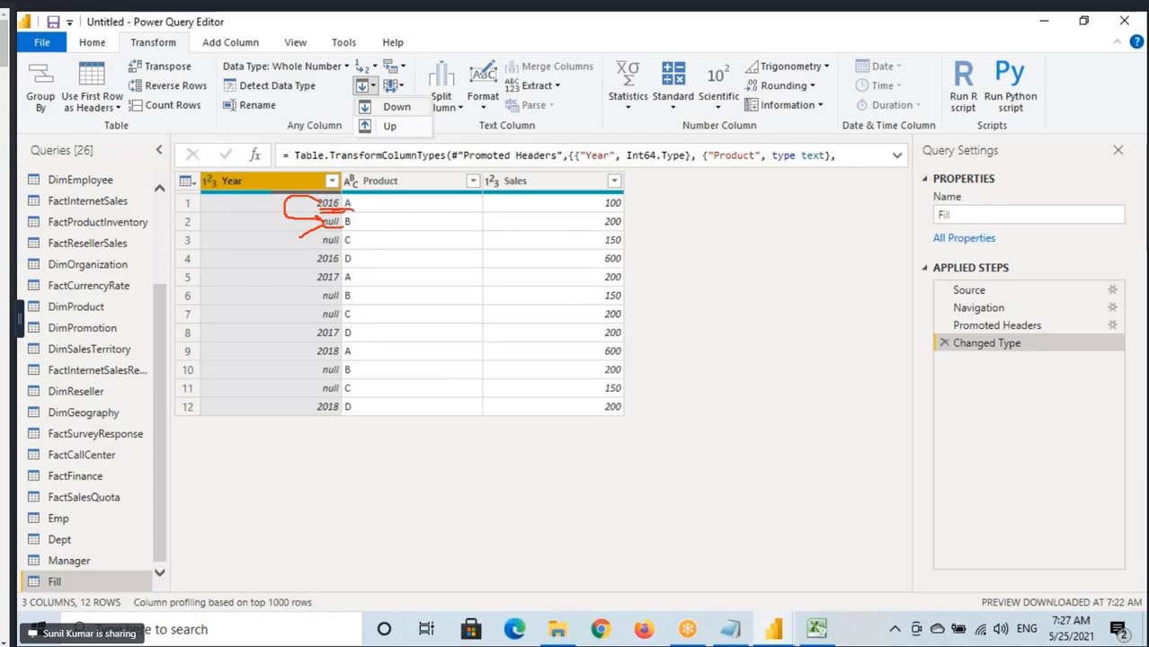
{"action": "mouse_move", "coordinate": [349, 212]}
{"action": "left_mouse_down"}
{"action": "mouse_move", "coordinate": [328, 239]}
{"action": "mouse_move", "coordinate": [349, 245]}
{"action": "left_mouse_up"}
{"action": "mouse_move", "coordinate": [317, 285]}
{"action": "left_mouse_down"}
{"action": "mouse_move", "coordinate": [353, 283]}
{"action": "mouse_move", "coordinate": [297, 313]}
{"action": "left_mouse_up"}
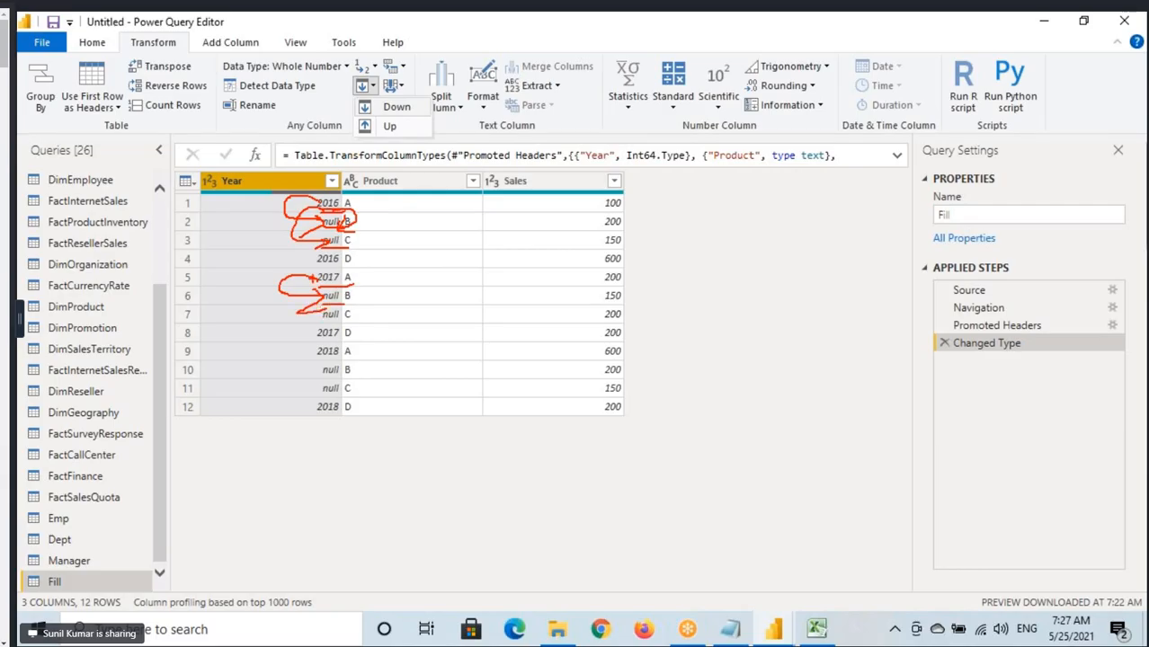
{"action": "mouse_move", "coordinate": [307, 274]}
{"action": "left_mouse_down"}
{"action": "mouse_move", "coordinate": [288, 314]}
{"action": "mouse_move", "coordinate": [331, 369]}
{"action": "left_mouse_up"}
{"action": "left_click_drag", "start_coordinate": [329, 370], "coordinate": [292, 392]}
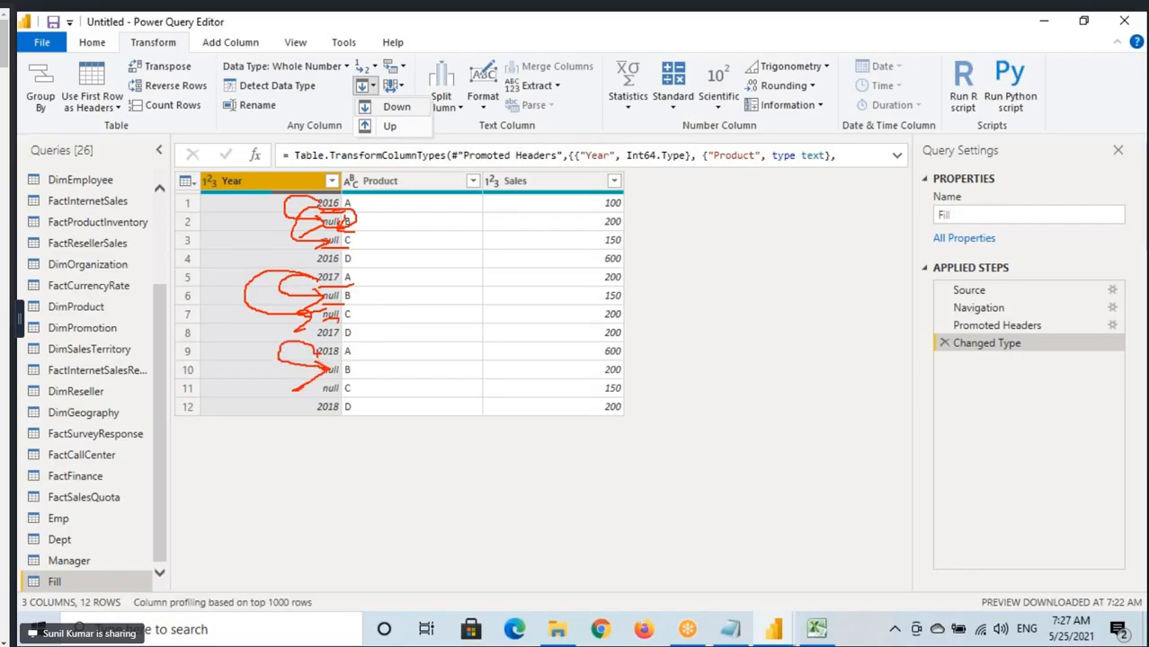
{"action": "left_click_drag", "start_coordinate": [319, 347], "coordinate": [255, 367]}
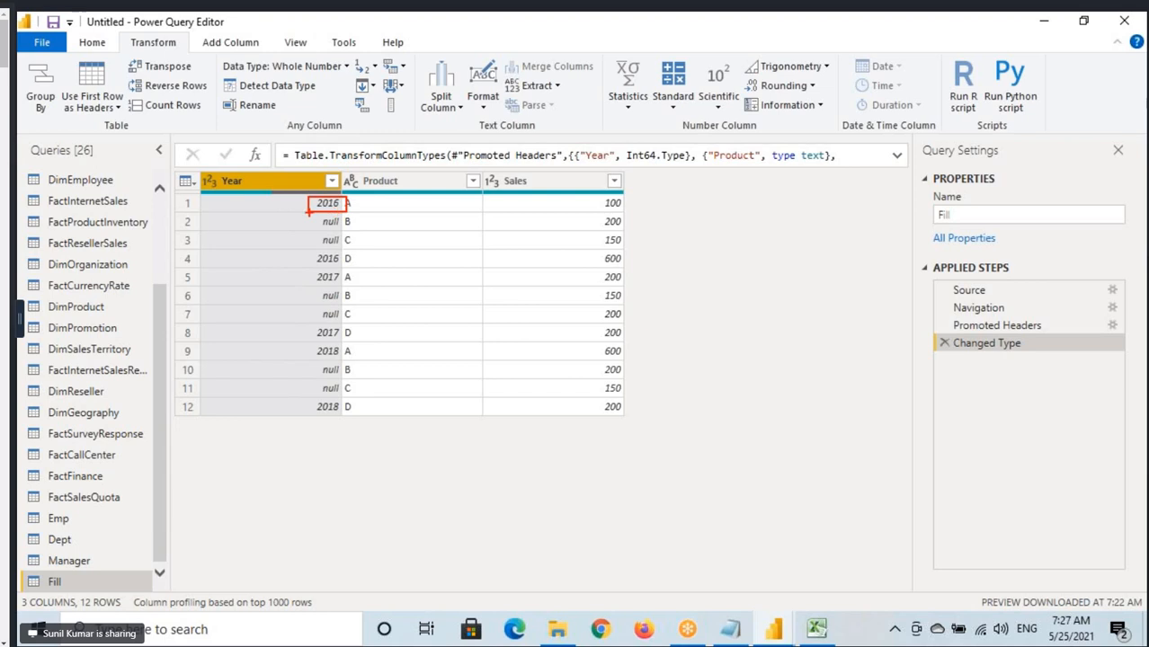
{"action": "mouse_move", "coordinate": [309, 213]}
{"action": "left_mouse_down"}
{"action": "mouse_move", "coordinate": [316, 225]}
{"action": "mouse_move", "coordinate": [259, 239]}
{"action": "mouse_move", "coordinate": [311, 255]}
{"action": "left_mouse_up"}
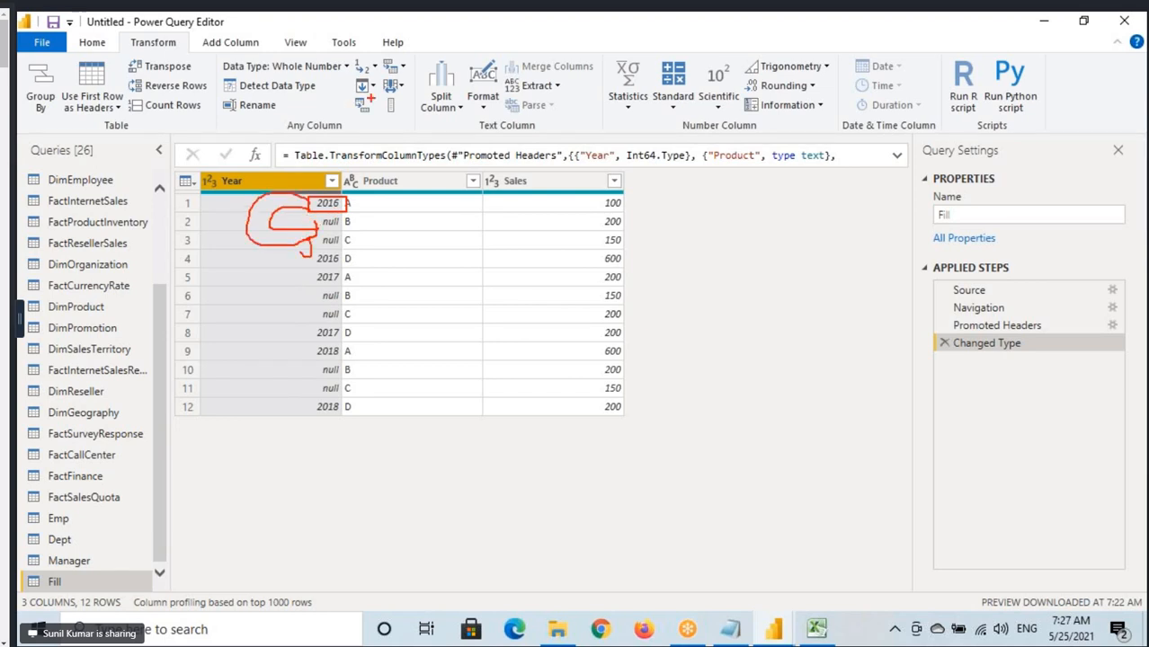
Box the Up fill option, draw arrows from each group's last year value to the null cells above, and clear the annotations.
{"action": "left_click", "coordinate": [365, 85]}
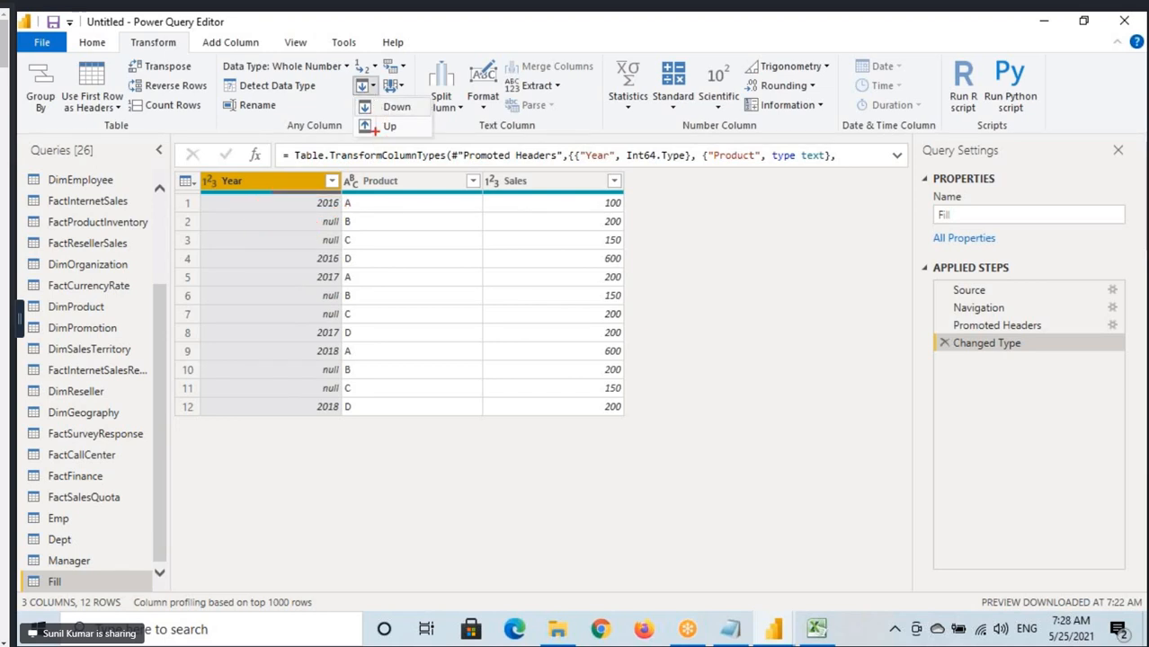
{"action": "left_click_drag", "start_coordinate": [354, 124], "coordinate": [424, 136]}
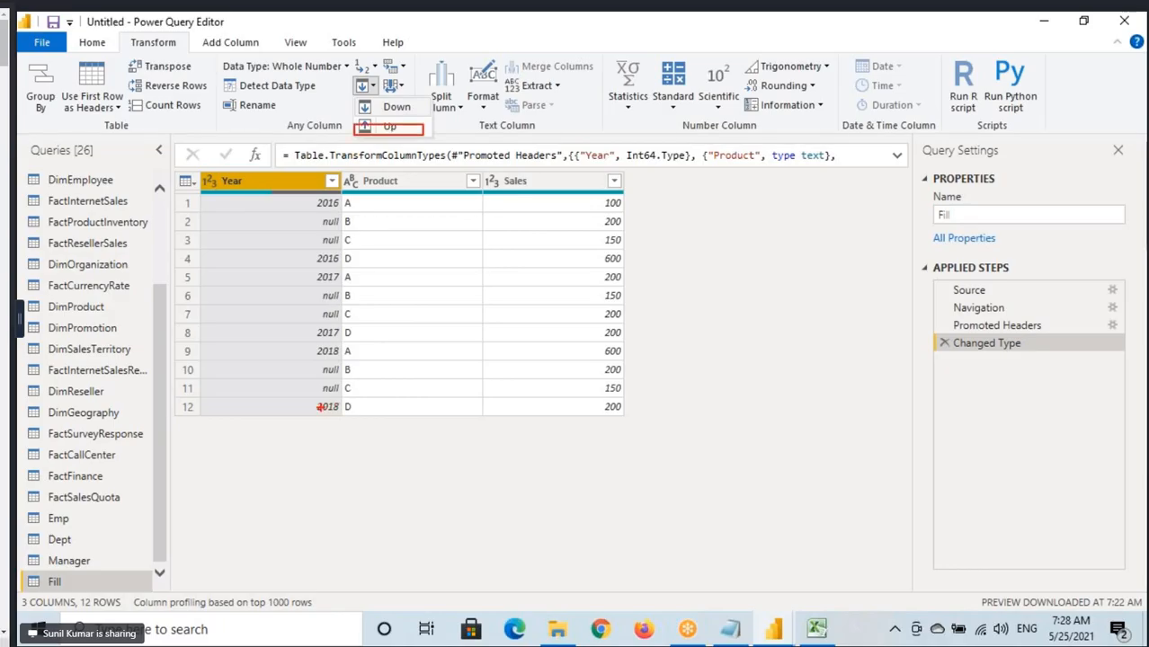
{"action": "mouse_move", "coordinate": [322, 409]}
{"action": "left_mouse_down"}
{"action": "mouse_move", "coordinate": [311, 413]}
{"action": "mouse_move", "coordinate": [319, 378]}
{"action": "mouse_move", "coordinate": [317, 409]}
{"action": "mouse_move", "coordinate": [266, 389]}
{"action": "mouse_move", "coordinate": [325, 368]}
{"action": "mouse_move", "coordinate": [311, 383]}
{"action": "left_mouse_up"}
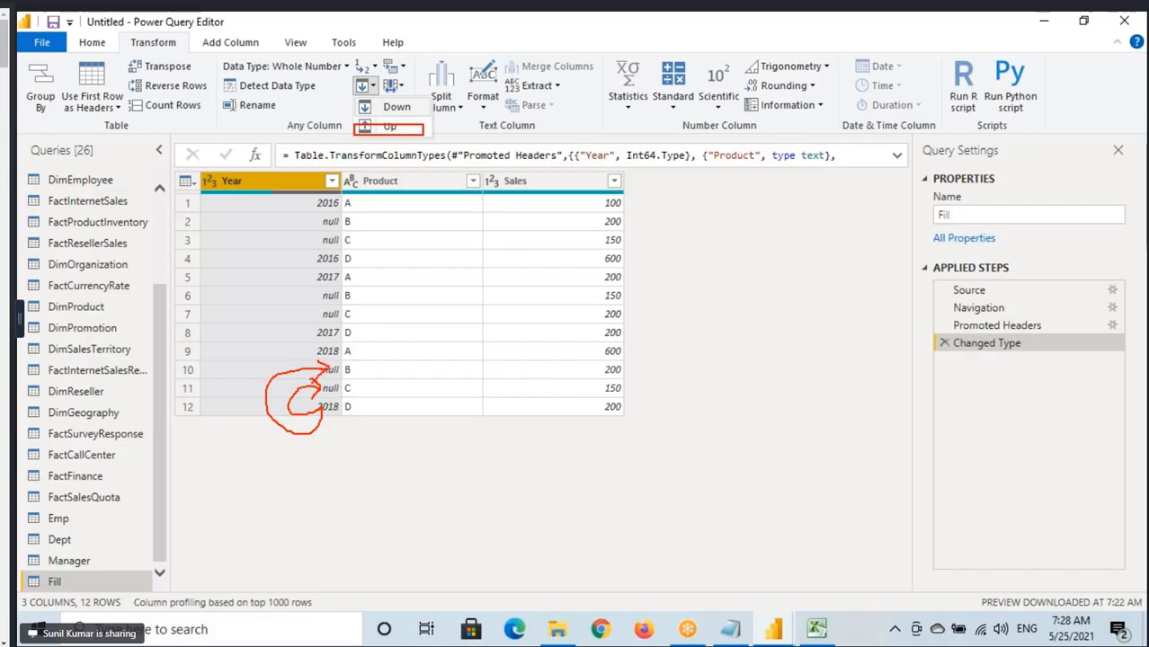
{"action": "mouse_move", "coordinate": [318, 334]}
{"action": "left_mouse_down"}
{"action": "mouse_move", "coordinate": [270, 310]}
{"action": "mouse_move", "coordinate": [322, 290]}
{"action": "mouse_move", "coordinate": [300, 271]}
{"action": "mouse_move", "coordinate": [320, 239]}
{"action": "mouse_move", "coordinate": [265, 277]}
{"action": "mouse_move", "coordinate": [324, 218]}
{"action": "left_mouse_up"}
{"action": "left_click_drag", "start_coordinate": [396, 129], "coordinate": [435, 121]}
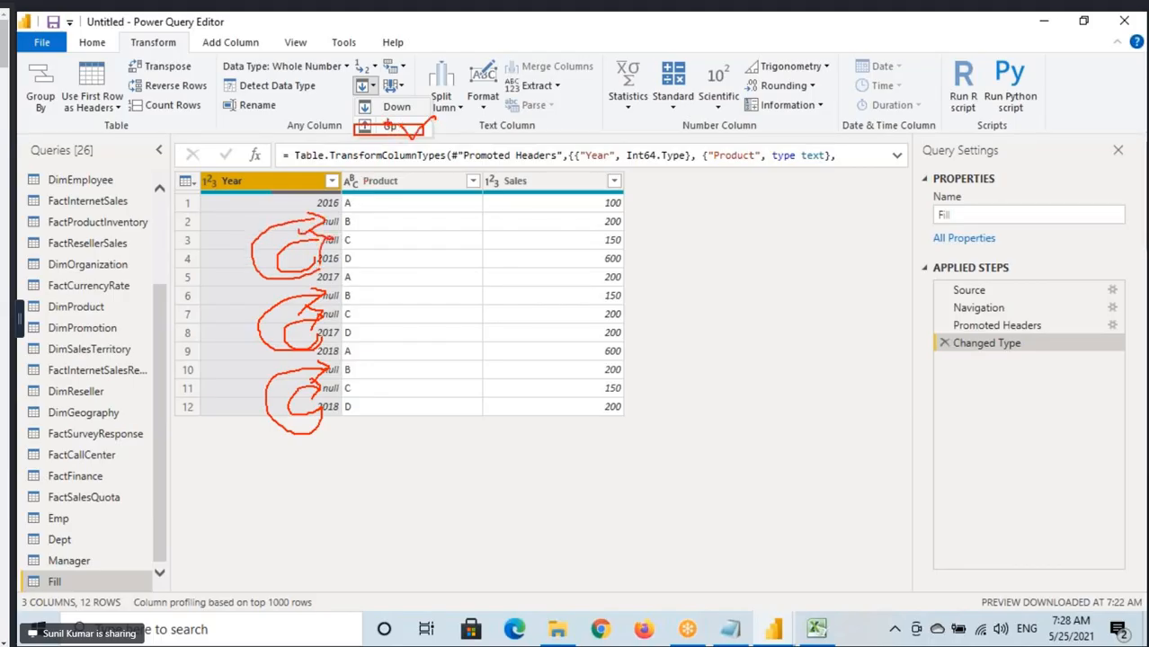
{"action": "key", "text": "Escape"}
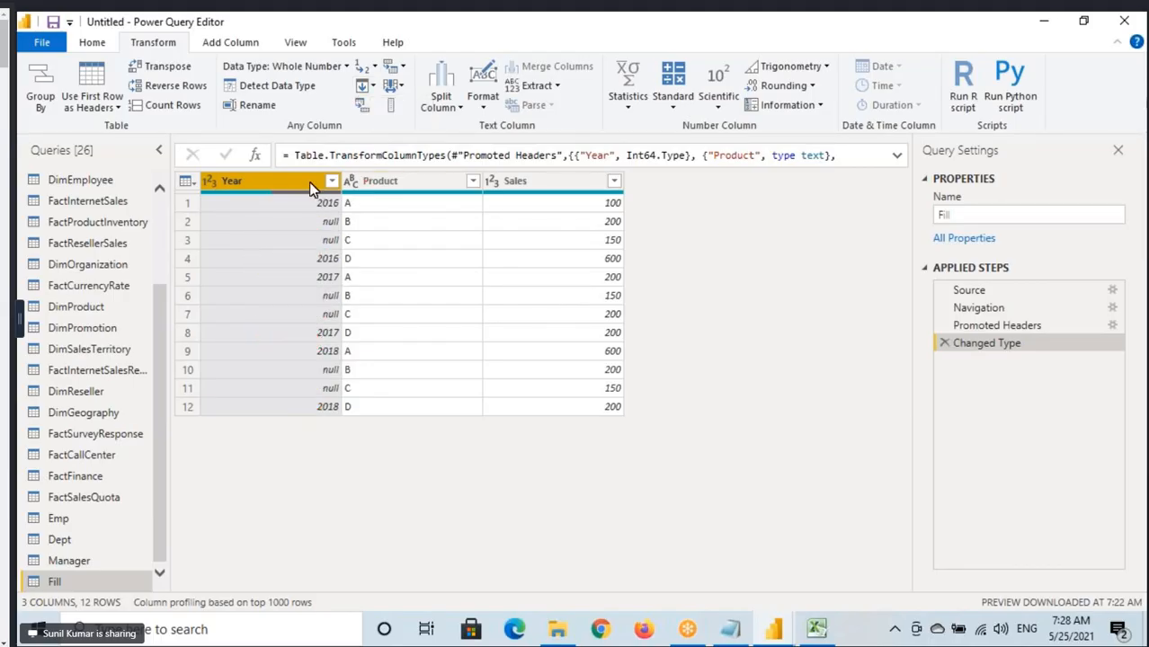
Fill the Year column down, box the filled year cells in each group, and remove the Filled Down step.
{"action": "left_click", "coordinate": [365, 86]}
{"action": "left_click", "coordinate": [396, 108]}
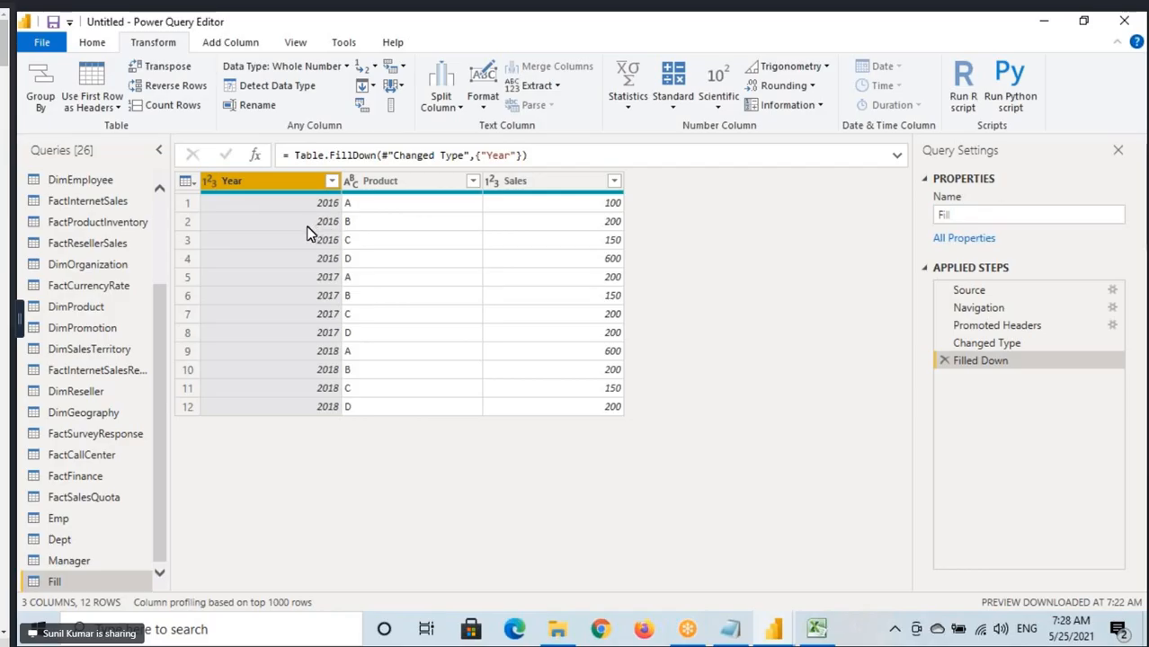
{"action": "left_click_drag", "start_coordinate": [308, 215], "coordinate": [348, 246]}
{"action": "mouse_move", "coordinate": [308, 290]}
{"action": "left_mouse_down"}
{"action": "mouse_move", "coordinate": [342, 330]}
{"action": "mouse_move", "coordinate": [341, 402]}
{"action": "left_mouse_up"}
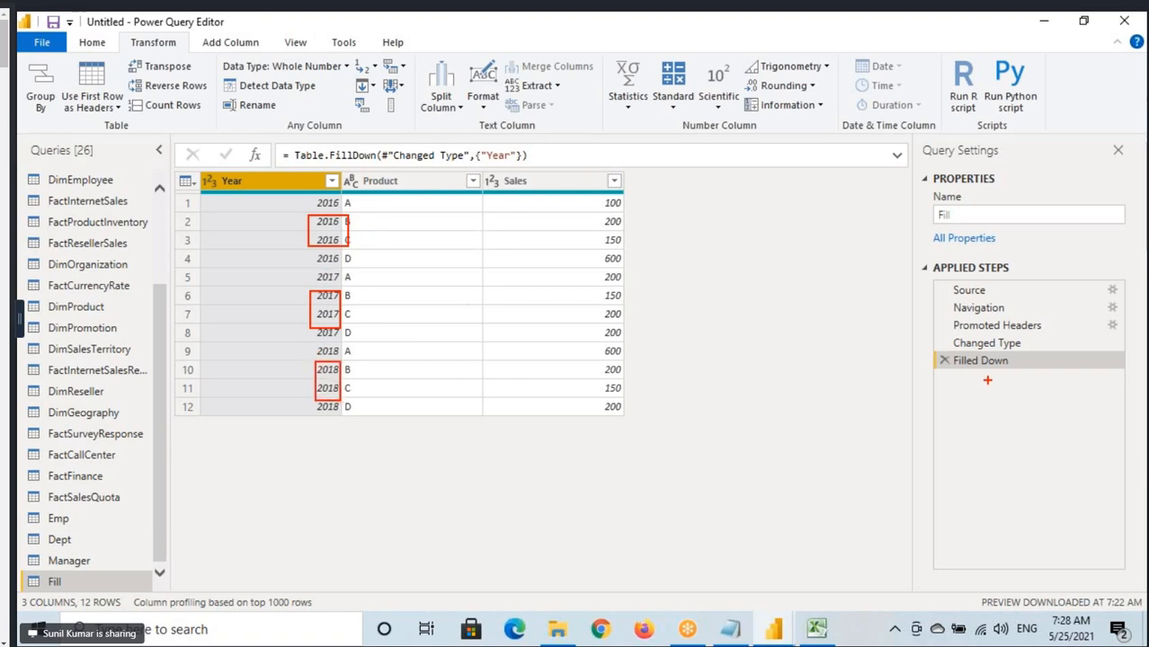
{"action": "key", "text": "Escape"}
{"action": "left_click", "coordinate": [946, 362]}
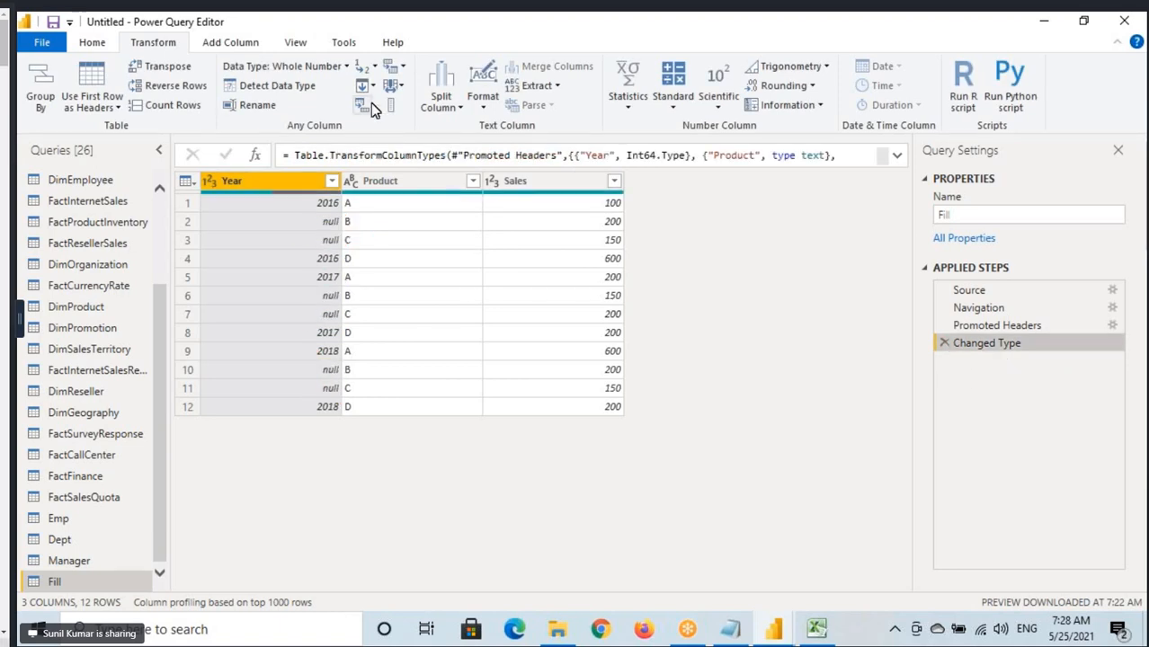
Fill the Year column's null values upward and apply the query changes.
{"action": "left_click", "coordinate": [400, 87]}
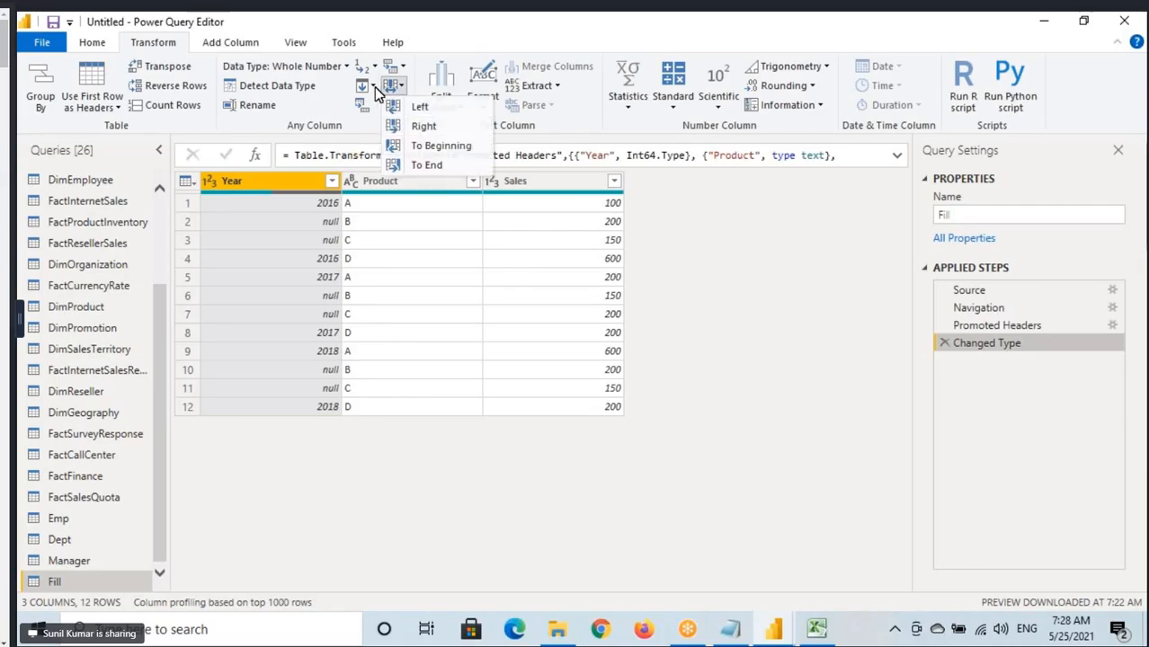
{"action": "left_click", "coordinate": [374, 87]}
{"action": "left_click", "coordinate": [395, 128]}
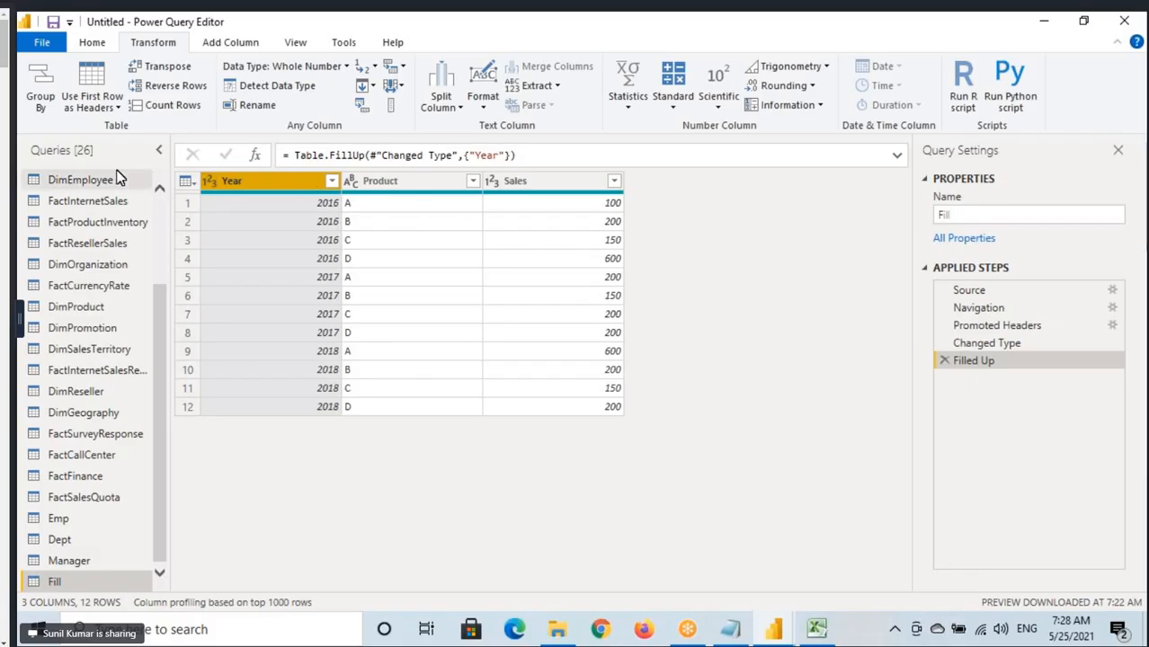
{"action": "left_click", "coordinate": [91, 45]}
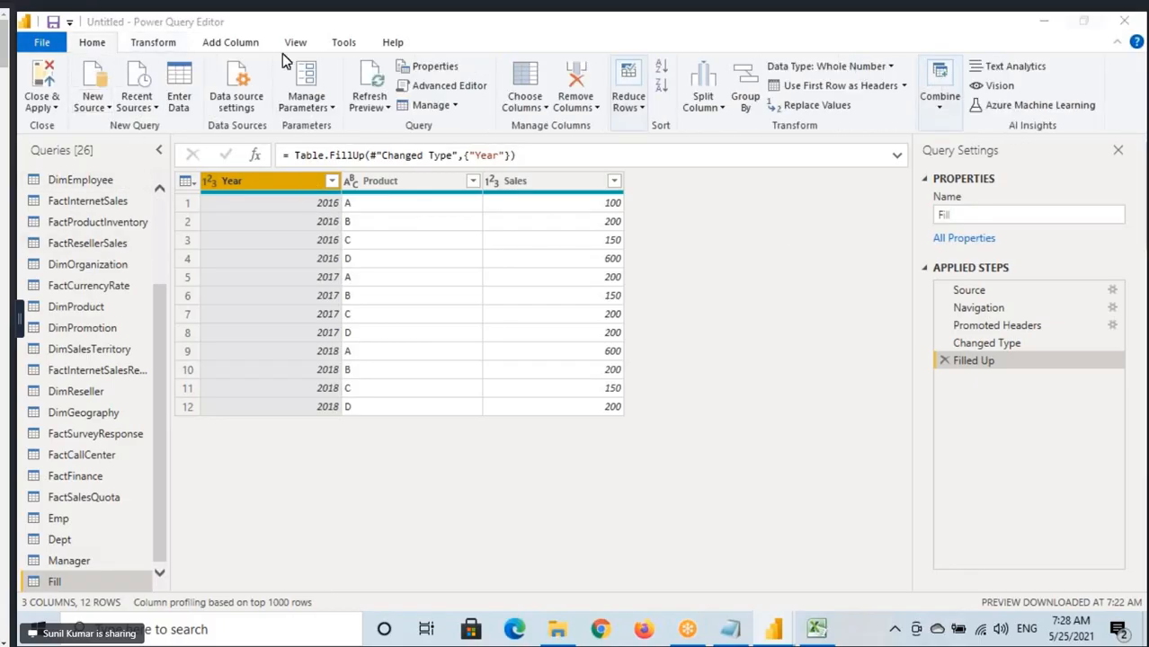
{"action": "left_click", "coordinate": [42, 105]}
{"action": "left_click", "coordinate": [65, 145]}
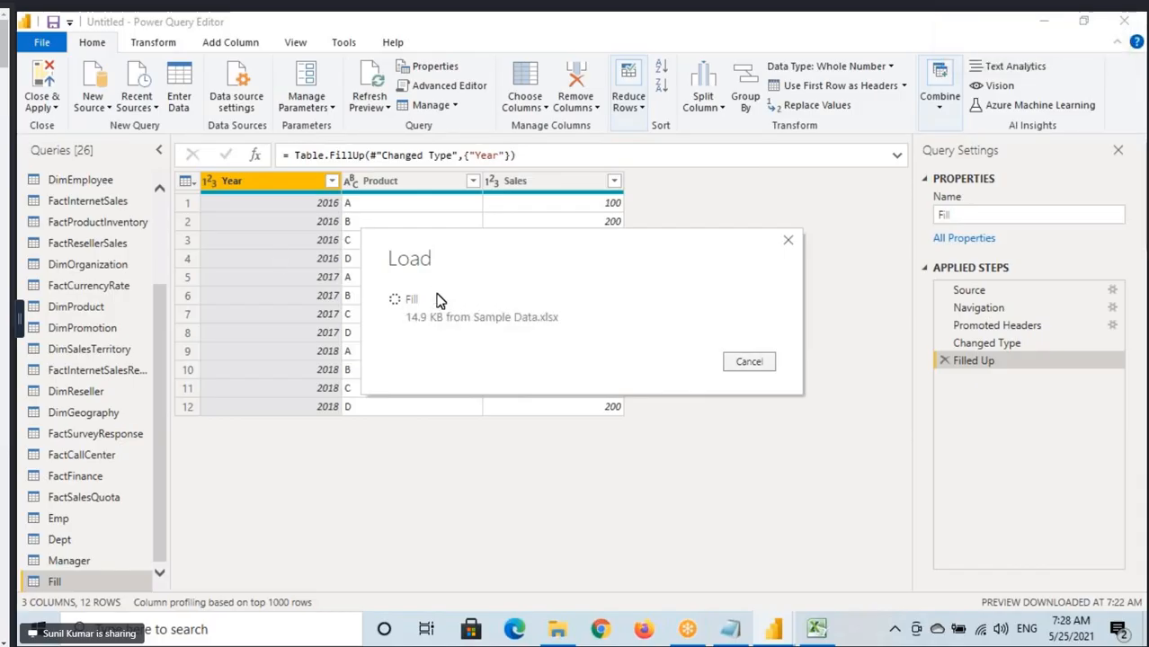
Switch to Power BI Desktop's Report view, box the 2016 and 2017 table rows with the note 400 beside 2017, and clear the annotations.
{"action": "mouse_move", "coordinate": [774, 630]}
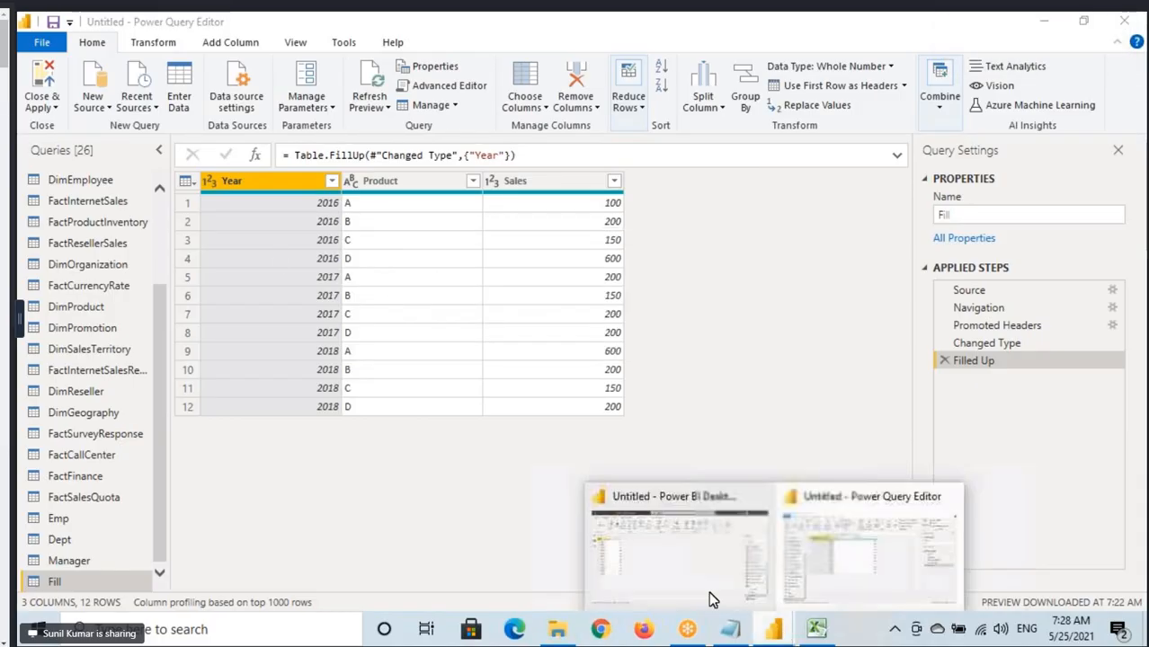
{"action": "left_click", "coordinate": [680, 583]}
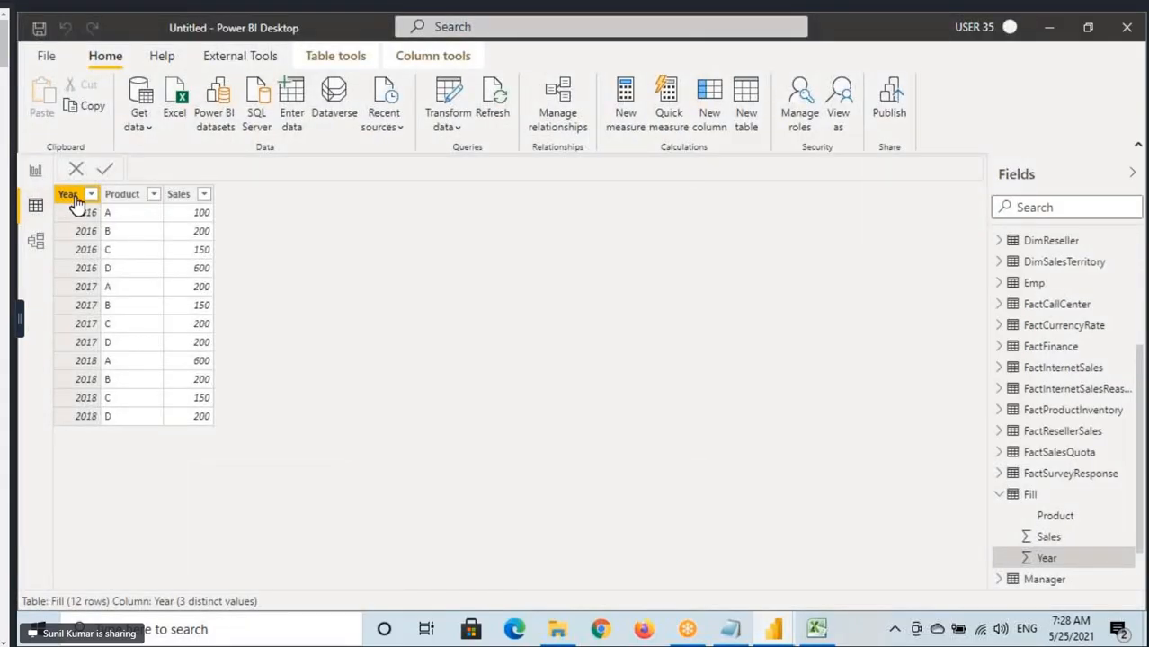
{"action": "left_click", "coordinate": [35, 172]}
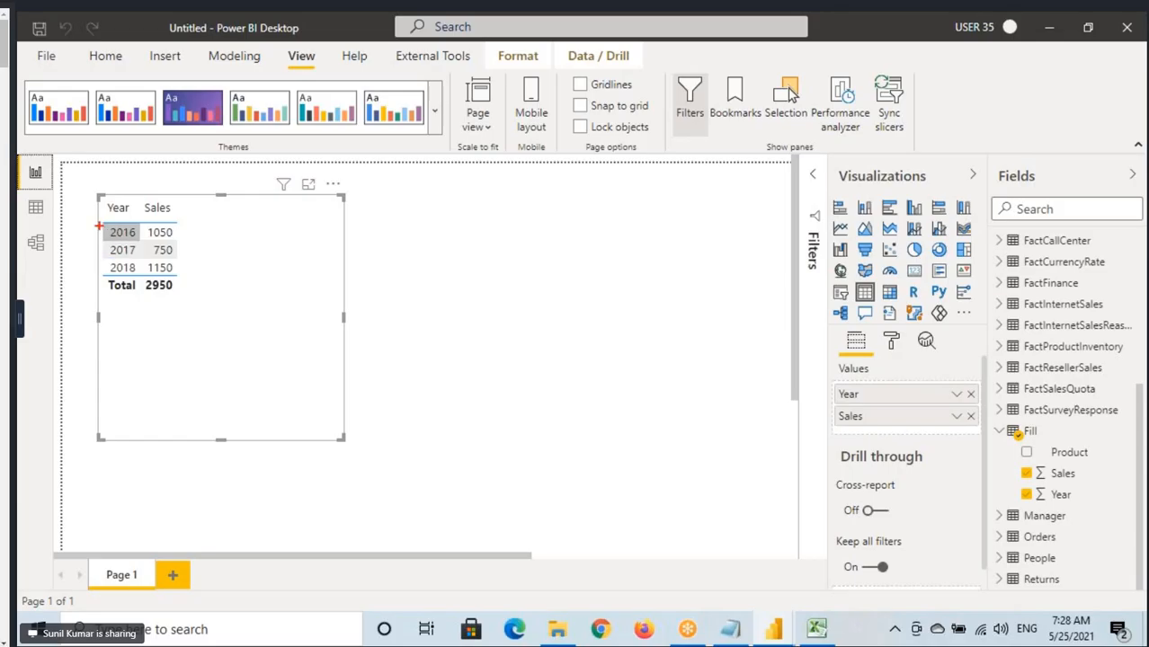
{"action": "left_click_drag", "start_coordinate": [100, 226], "coordinate": [213, 240]}
{"action": "mouse_move", "coordinate": [98, 243]}
{"action": "left_mouse_down"}
{"action": "mouse_move", "coordinate": [202, 256]}
{"action": "mouse_move", "coordinate": [256, 232]}
{"action": "left_mouse_up"}
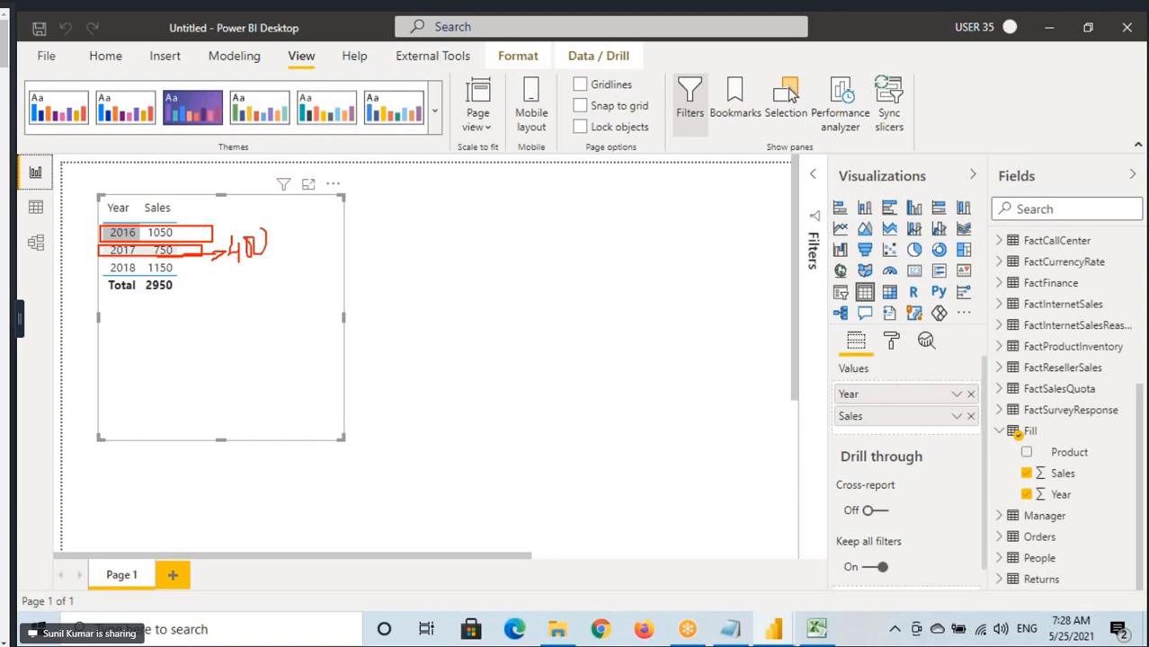
{"action": "key", "text": "Escape"}
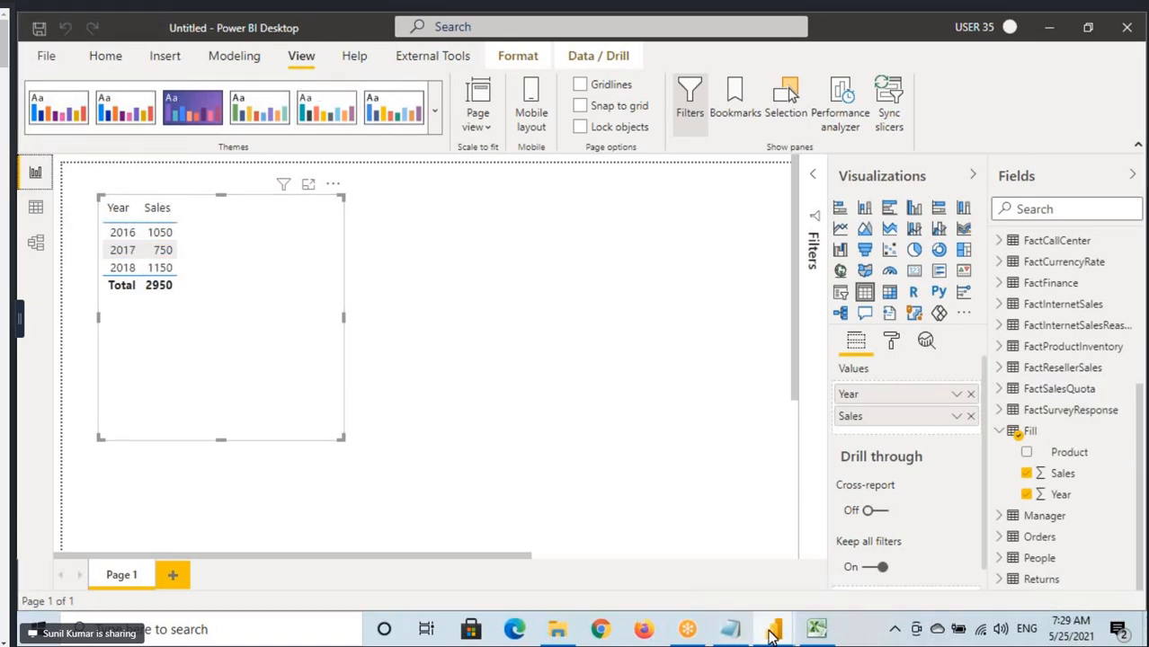
Return to Power Query Editor, select the Product column, and box the Text, Number and Date & Time Column transformation groups.
{"action": "mouse_move", "coordinate": [773, 630]}
{"action": "left_click", "coordinate": [845, 526]}
{"action": "left_click", "coordinate": [153, 42]}
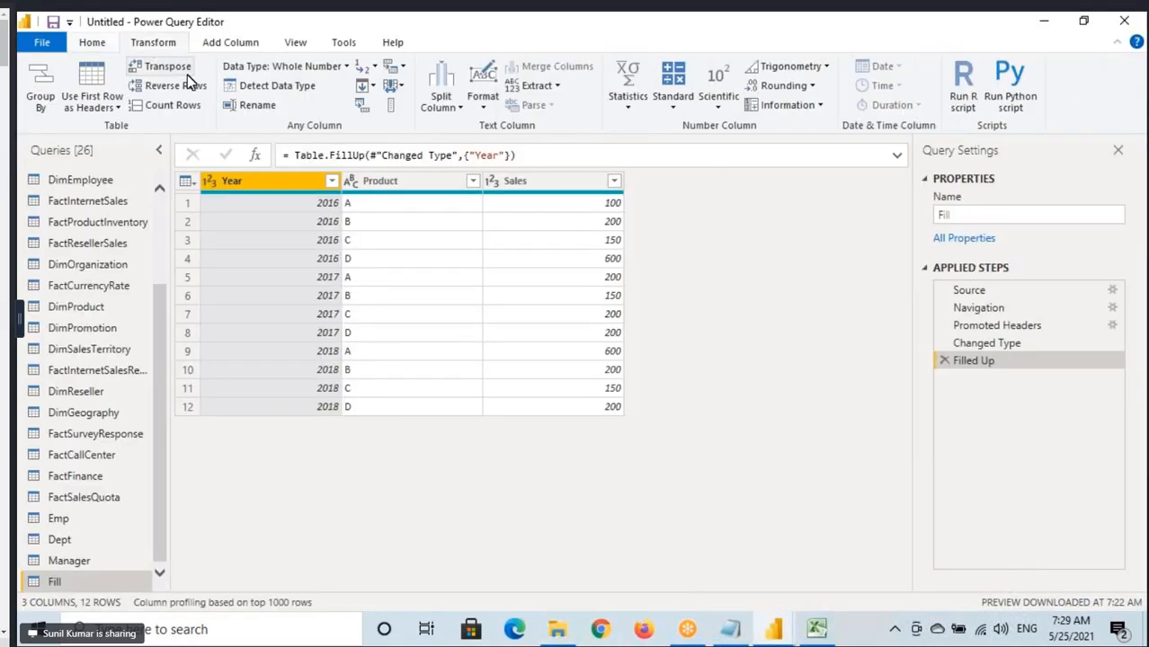
{"action": "left_click", "coordinate": [360, 181]}
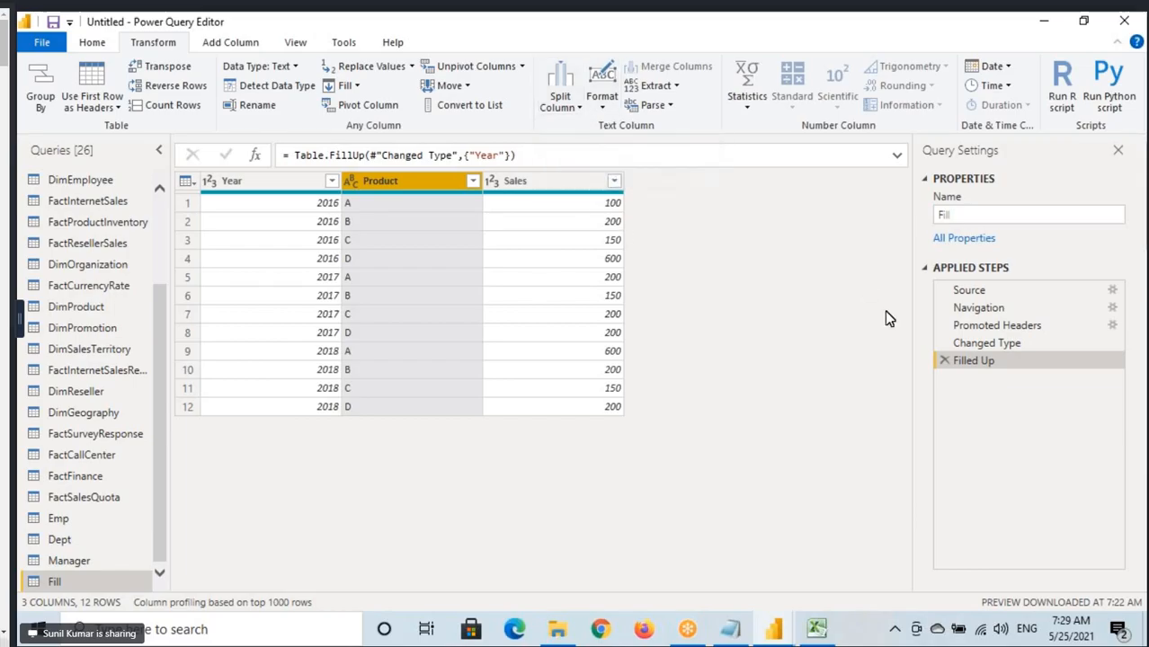
{"action": "left_click_drag", "start_coordinate": [530, 56], "coordinate": [724, 134]}
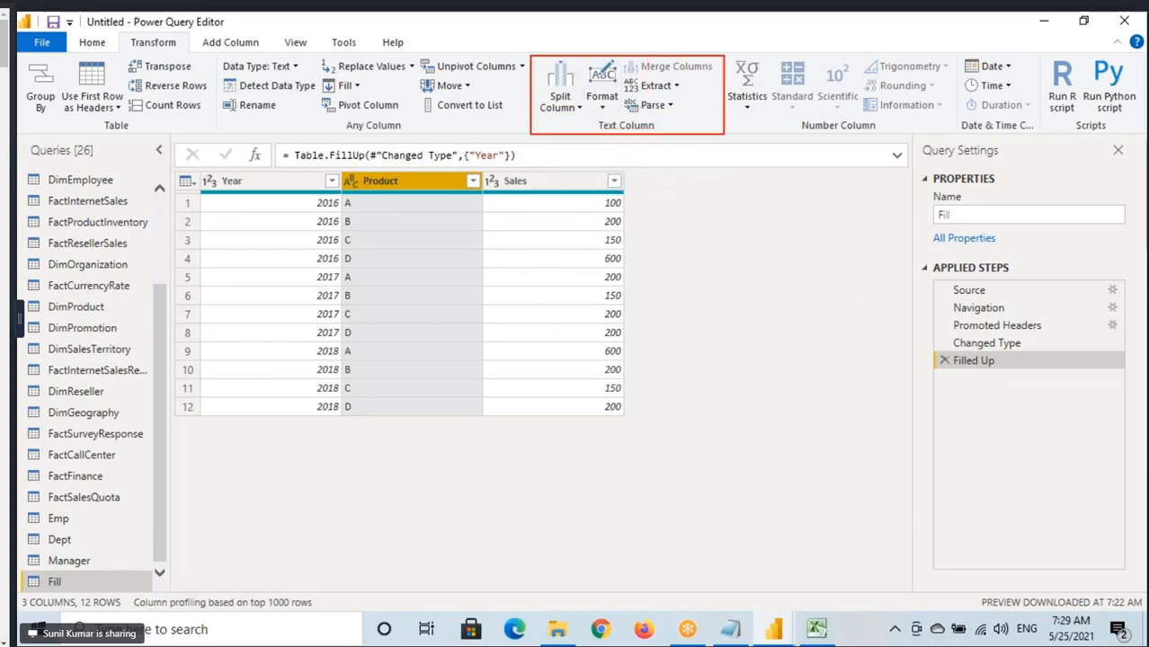
{"action": "left_click_drag", "start_coordinate": [721, 52], "coordinate": [959, 135]}
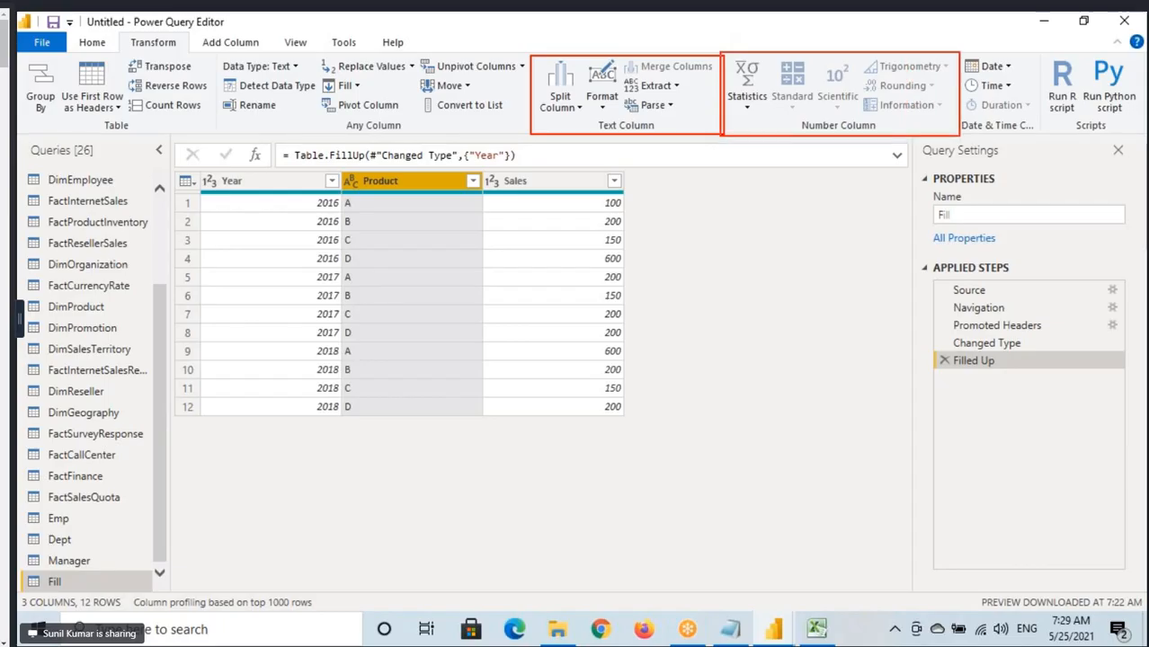
{"action": "left_click_drag", "start_coordinate": [979, 72], "coordinate": [1042, 132]}
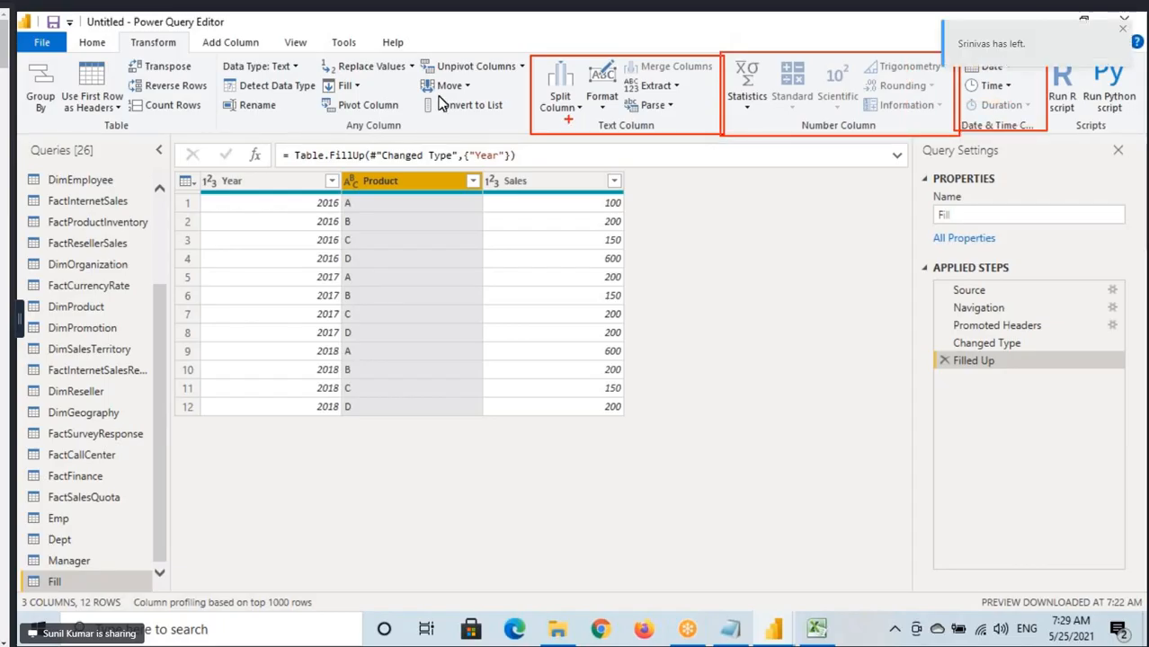
Show the Add Column tools, box their heading and the From Text, From Number and From Date & Time groups, and underline the group names.
{"action": "left_click", "coordinate": [230, 42]}
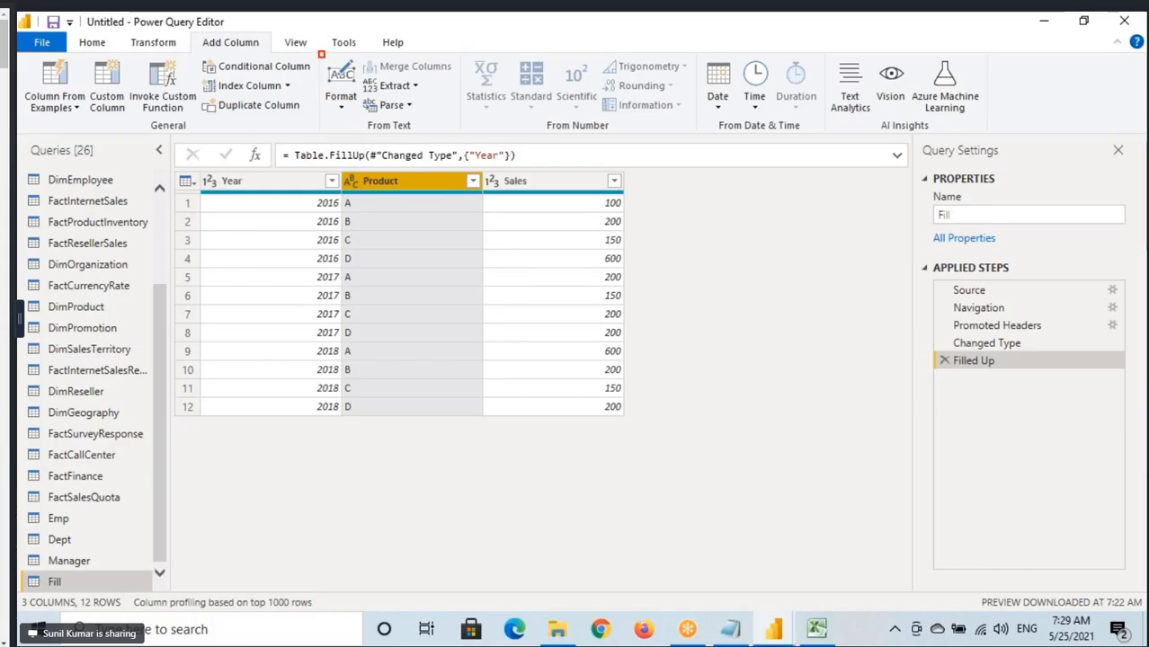
{"action": "mouse_move", "coordinate": [318, 52]}
{"action": "left_mouse_down"}
{"action": "mouse_move", "coordinate": [630, 124]}
{"action": "mouse_move", "coordinate": [828, 141]}
{"action": "left_mouse_up"}
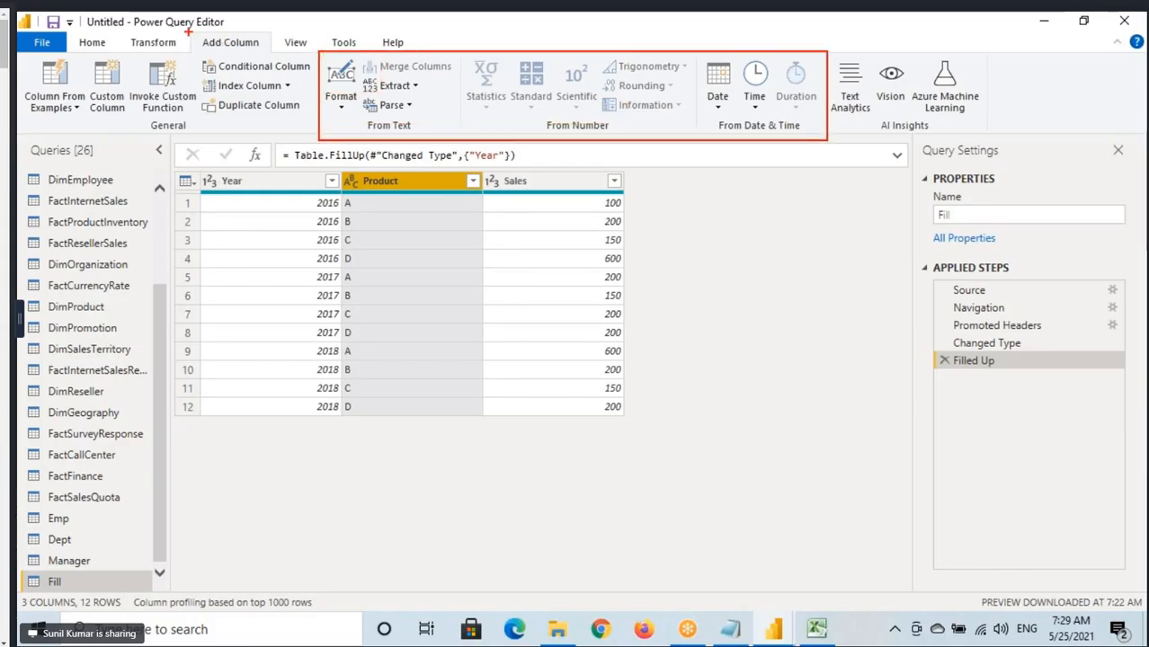
{"action": "left_click_drag", "start_coordinate": [188, 33], "coordinate": [280, 51]}
{"action": "left_click_drag", "start_coordinate": [366, 133], "coordinate": [426, 131]}
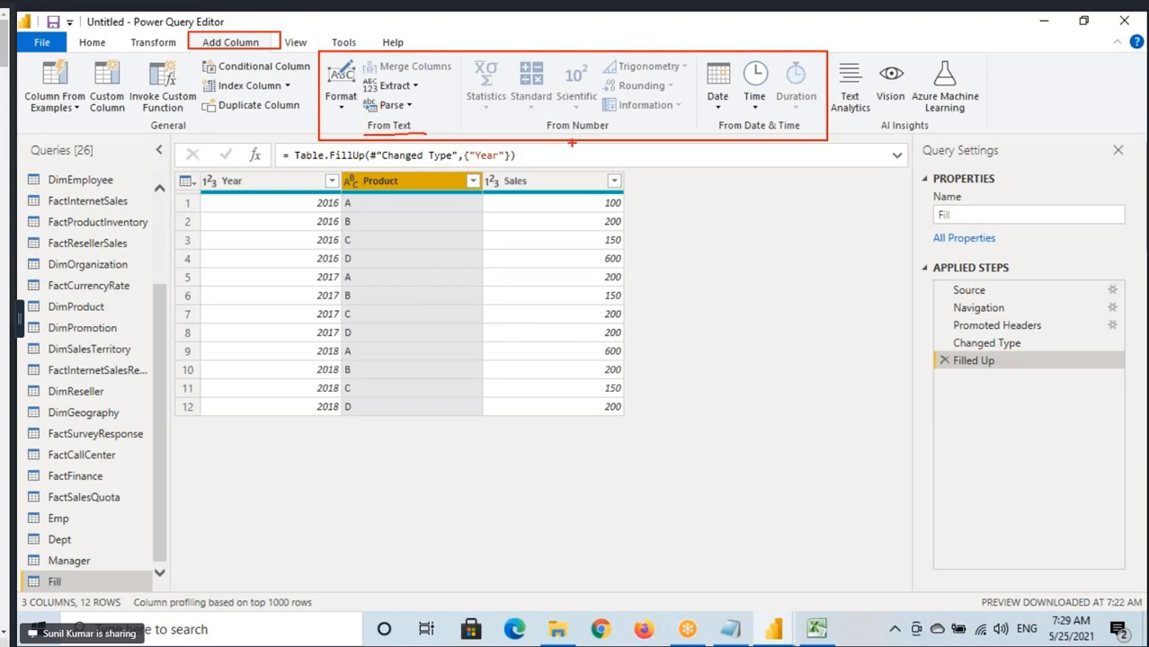
{"action": "left_click_drag", "start_coordinate": [560, 138], "coordinate": [608, 135]}
{"action": "left_click_drag", "start_coordinate": [730, 136], "coordinate": [800, 135]}
Box the three source groups again, circle the Transform heading, and draw an arrow from the Product column to the groups.
{"action": "mouse_move", "coordinate": [317, 51]}
{"action": "left_mouse_down"}
{"action": "mouse_move", "coordinate": [463, 111]}
{"action": "mouse_move", "coordinate": [587, 133]}
{"action": "mouse_move", "coordinate": [834, 144]}
{"action": "left_mouse_up"}
{"action": "left_click_drag", "start_coordinate": [127, 50], "coordinate": [182, 36]}
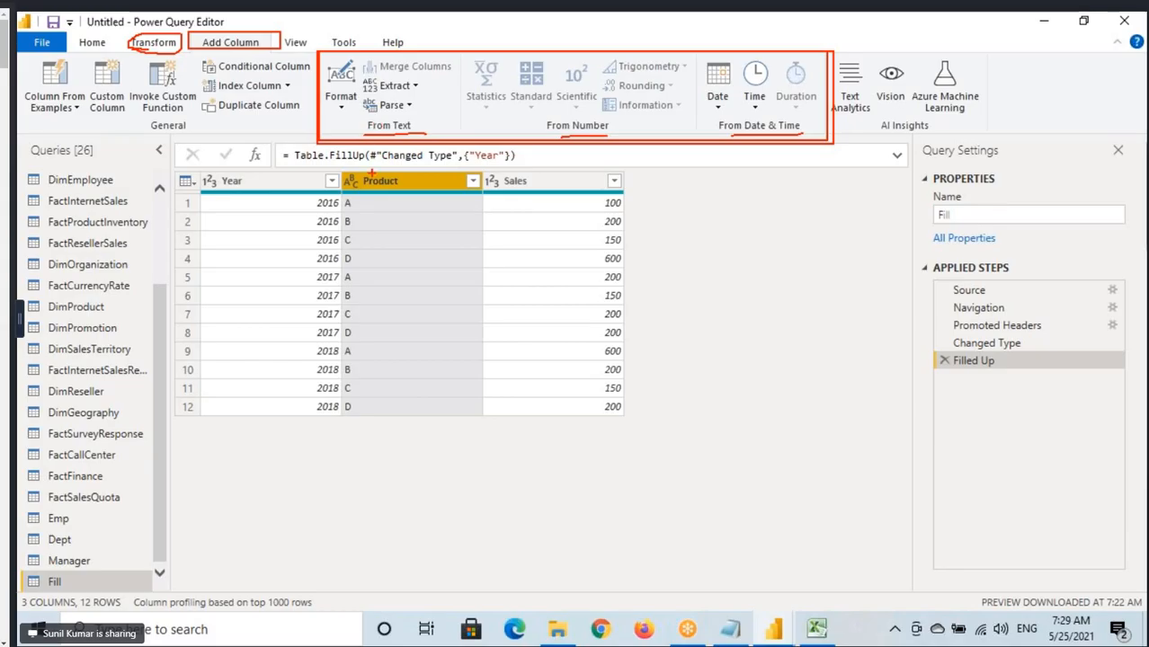
{"action": "mouse_move", "coordinate": [373, 183]}
{"action": "left_mouse_down"}
{"action": "mouse_move", "coordinate": [372, 147]}
{"action": "mouse_move", "coordinate": [398, 162]}
{"action": "left_mouse_up"}
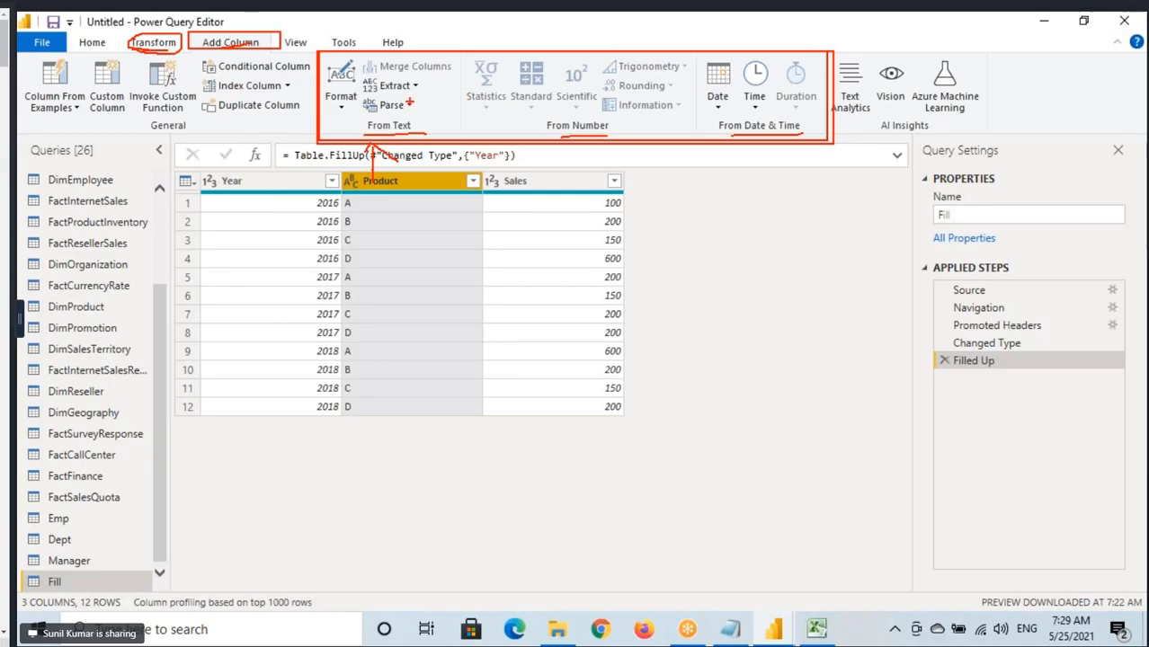
Show the Transform tools, box the Text, Number and Date & Time Column groups with an arrow, and underline the Transform and Add Column headings.
{"action": "mouse_move", "coordinate": [190, 34]}
{"action": "left_mouse_down"}
{"action": "mouse_move", "coordinate": [282, 51]}
{"action": "mouse_move", "coordinate": [282, 34]}
{"action": "mouse_move", "coordinate": [395, 47]}
{"action": "left_mouse_up"}
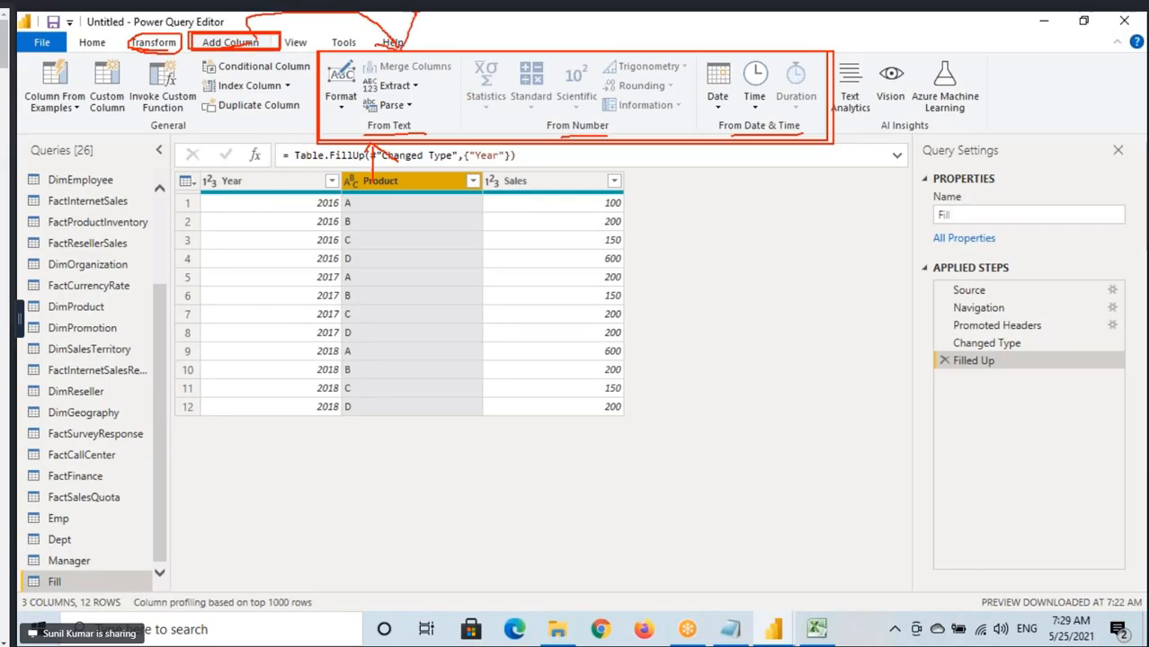
{"action": "left_click", "coordinate": [149, 44]}
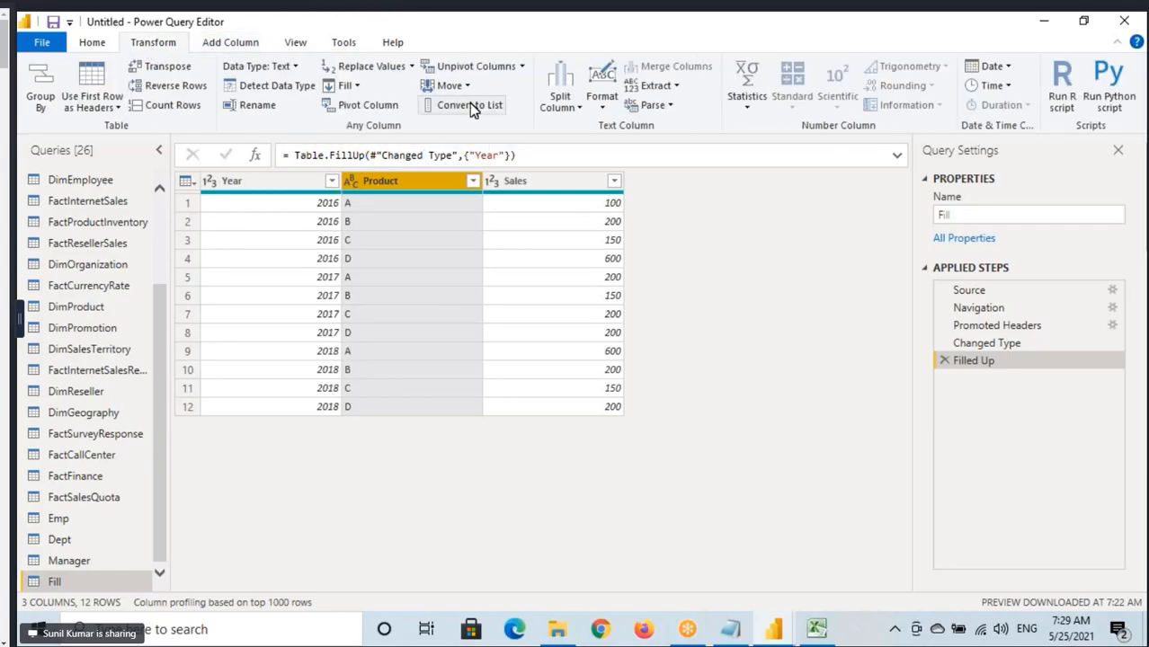
{"action": "mouse_move", "coordinate": [583, 56]}
{"action": "left_mouse_down"}
{"action": "mouse_move", "coordinate": [588, 76]}
{"action": "mouse_move", "coordinate": [716, 132]}
{"action": "mouse_move", "coordinate": [1042, 134]}
{"action": "left_mouse_up"}
{"action": "mouse_move", "coordinate": [725, 139]}
{"action": "left_mouse_down"}
{"action": "mouse_move", "coordinate": [729, 205]}
{"action": "mouse_move", "coordinate": [701, 169]}
{"action": "left_mouse_up"}
{"action": "left_click_drag", "start_coordinate": [726, 140], "coordinate": [762, 178]}
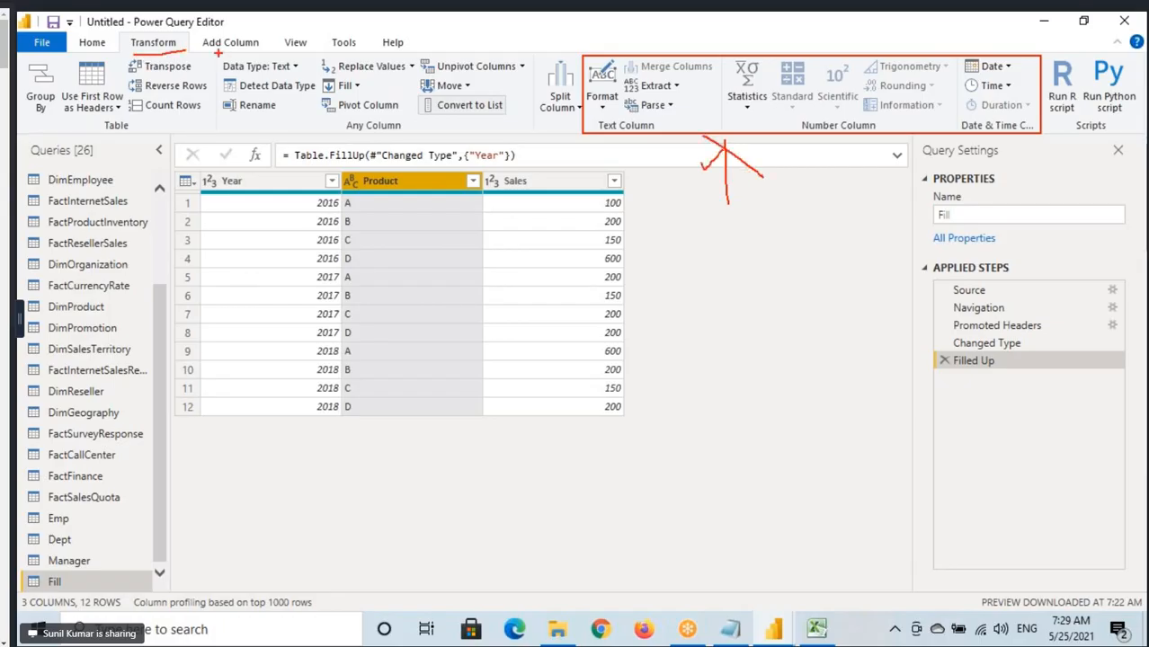
{"action": "left_click_drag", "start_coordinate": [208, 53], "coordinate": [248, 51]}
Open the Orders query and select its Customer Name column.
{"action": "scroll", "coordinate": [95, 296], "scroll_direction": "up", "scroll_amount": 3}
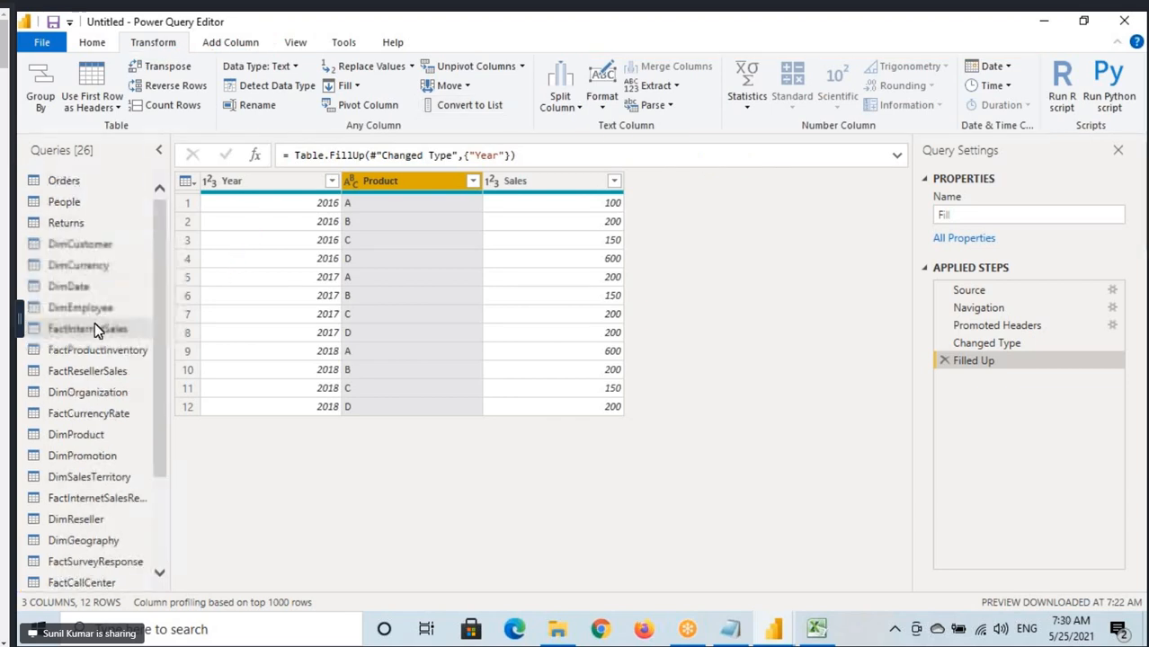
{"action": "left_click", "coordinate": [63, 185]}
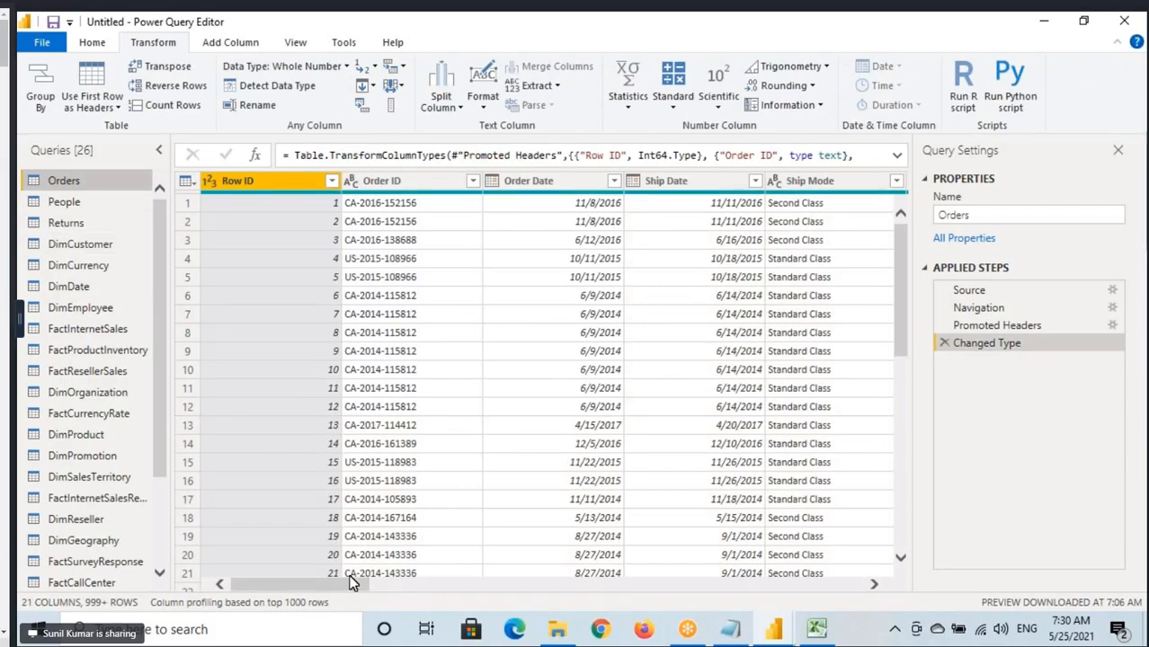
{"action": "left_click_drag", "start_coordinate": [340, 590], "coordinate": [466, 584]}
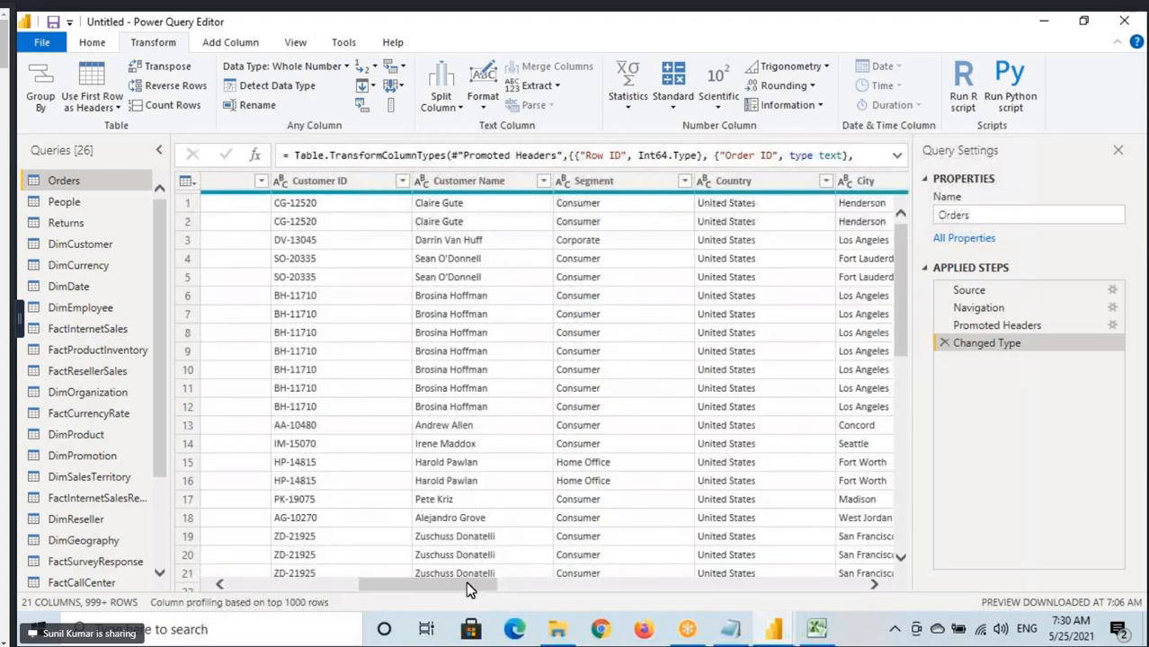
{"action": "left_click", "coordinate": [482, 185]}
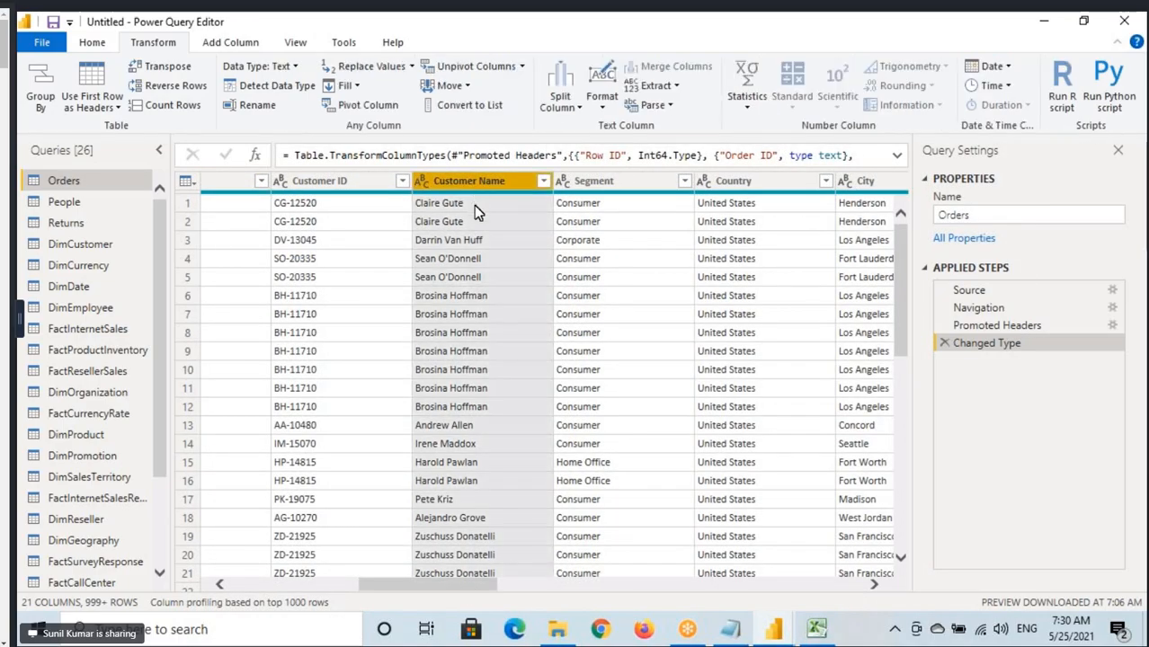
Draw a curved arrow from the Customer Name header to the Country column and underline one of the customer names.
{"action": "mouse_move", "coordinate": [459, 239]}
{"action": "left_mouse_down"}
{"action": "mouse_move", "coordinate": [483, 188]}
{"action": "mouse_move", "coordinate": [483, 134]}
{"action": "mouse_move", "coordinate": [638, 104]}
{"action": "mouse_move", "coordinate": [737, 189]}
{"action": "mouse_move", "coordinate": [747, 213]}
{"action": "left_mouse_up"}
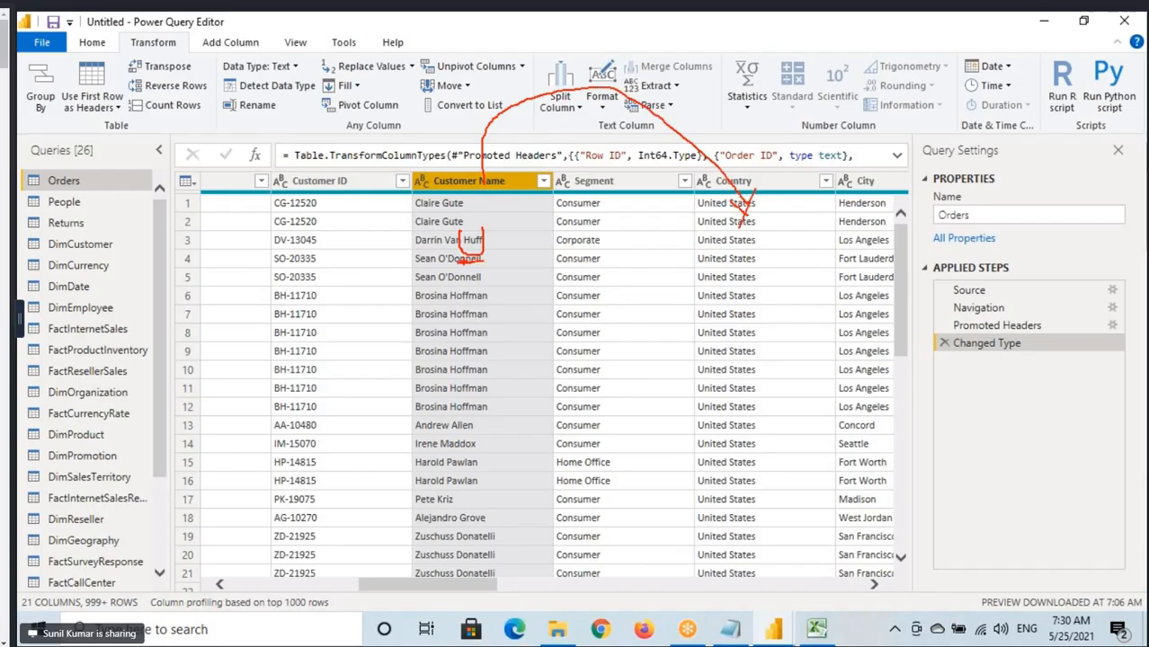
{"action": "left_click_drag", "start_coordinate": [462, 263], "coordinate": [492, 261]}
{"action": "left_click_drag", "start_coordinate": [739, 232], "coordinate": [782, 227]}
Show the Add Column tools, box the From Number and From Date & Time groups, and circle their names with arrows.
{"action": "left_click", "coordinate": [231, 42]}
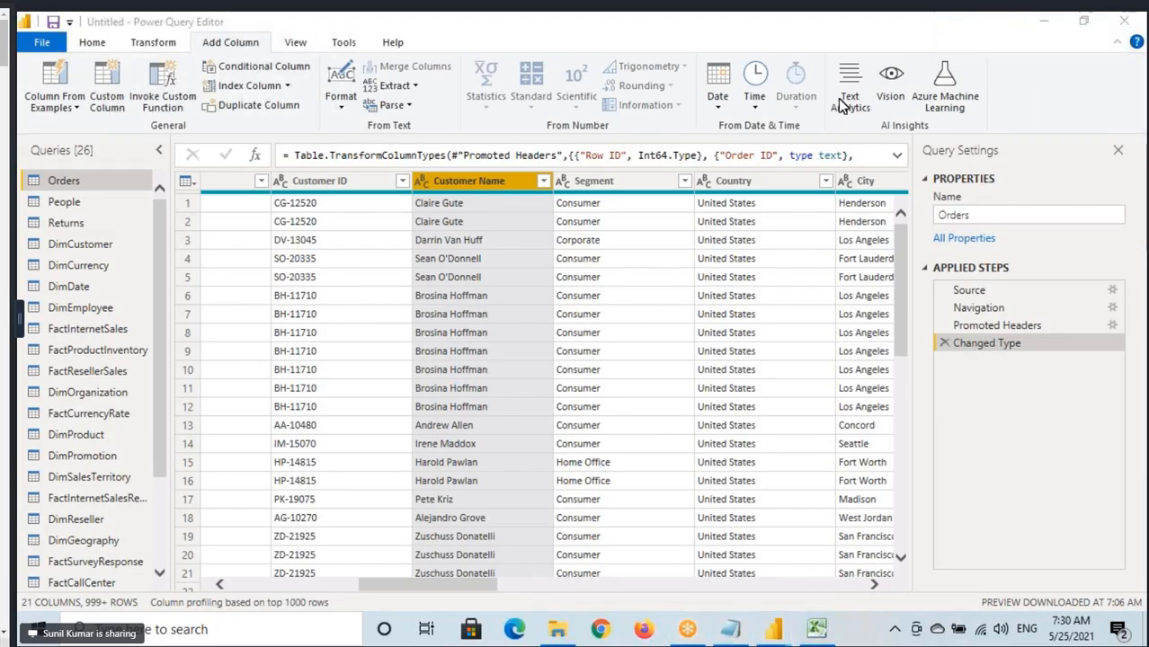
{"action": "left_click", "coordinate": [228, 49]}
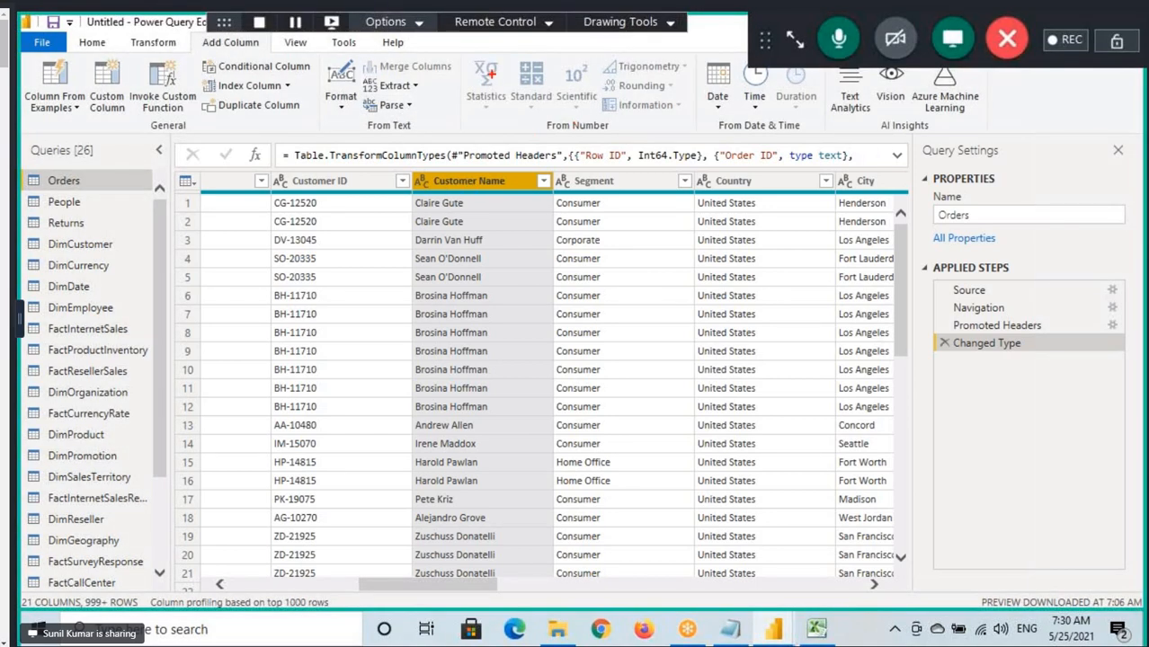
{"action": "left_click_drag", "start_coordinate": [465, 54], "coordinate": [698, 131]}
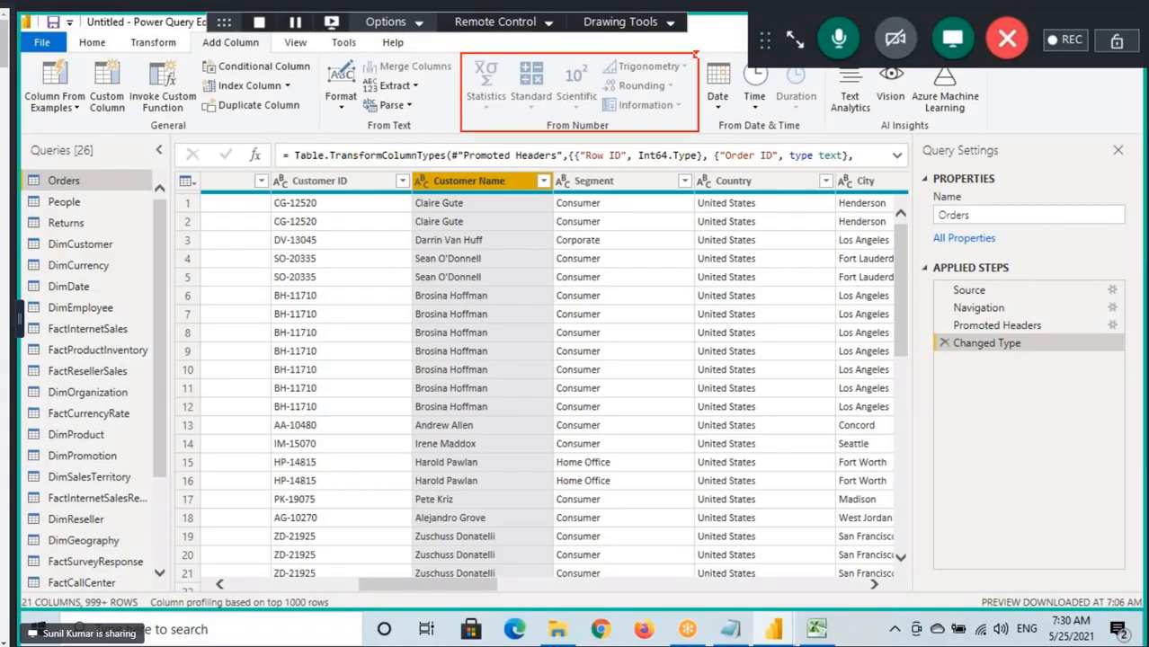
{"action": "mouse_move", "coordinate": [696, 52]}
{"action": "left_mouse_down"}
{"action": "mouse_move", "coordinate": [806, 139]}
{"action": "mouse_move", "coordinate": [828, 137]}
{"action": "left_mouse_up"}
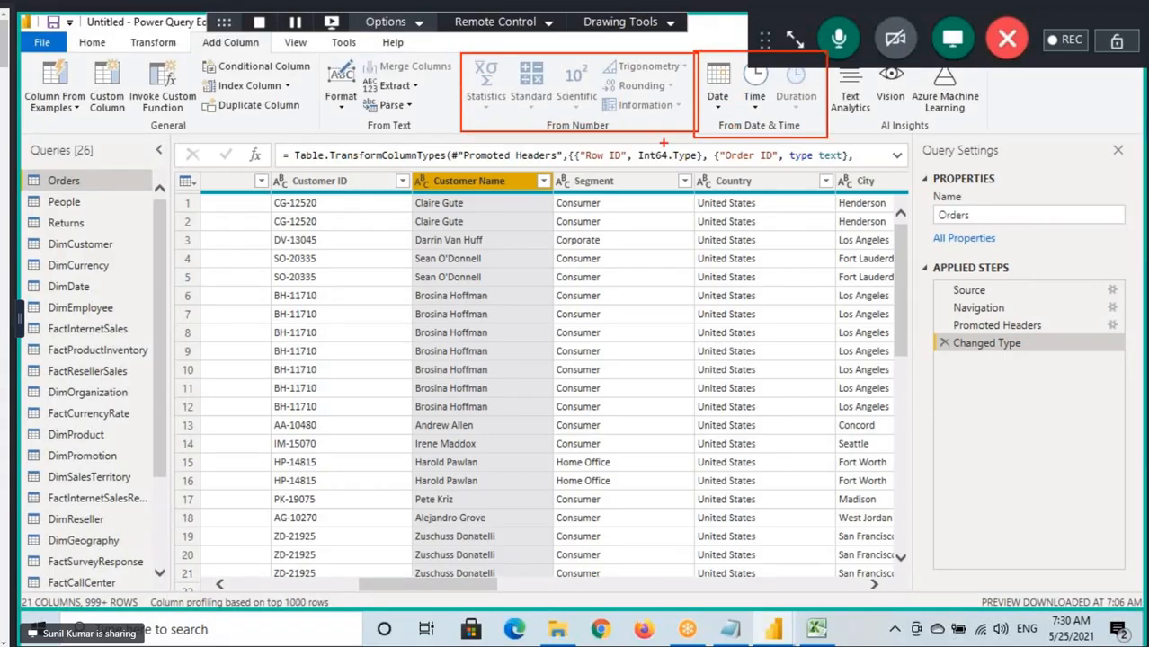
{"action": "mouse_move", "coordinate": [562, 135]}
{"action": "left_mouse_down"}
{"action": "mouse_move", "coordinate": [609, 132]}
{"action": "mouse_move", "coordinate": [622, 178]}
{"action": "left_mouse_up"}
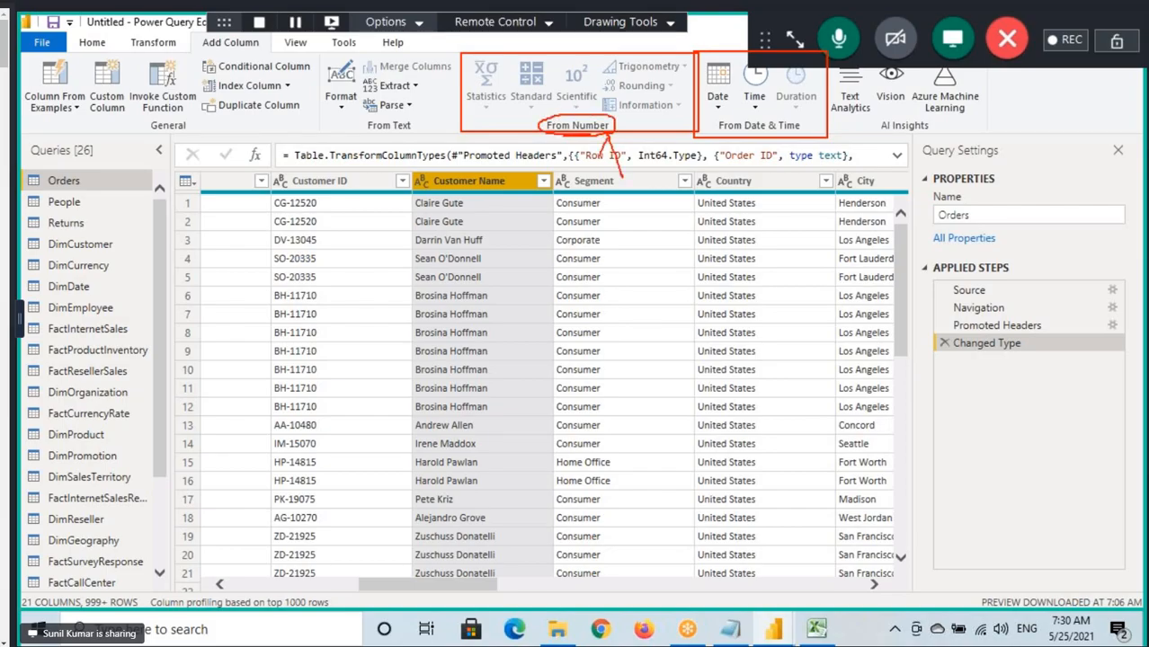
{"action": "mouse_move", "coordinate": [716, 113]}
{"action": "left_mouse_down"}
{"action": "mouse_move", "coordinate": [813, 117]}
{"action": "mouse_move", "coordinate": [808, 135]}
{"action": "mouse_move", "coordinate": [846, 162]}
{"action": "left_mouse_up"}
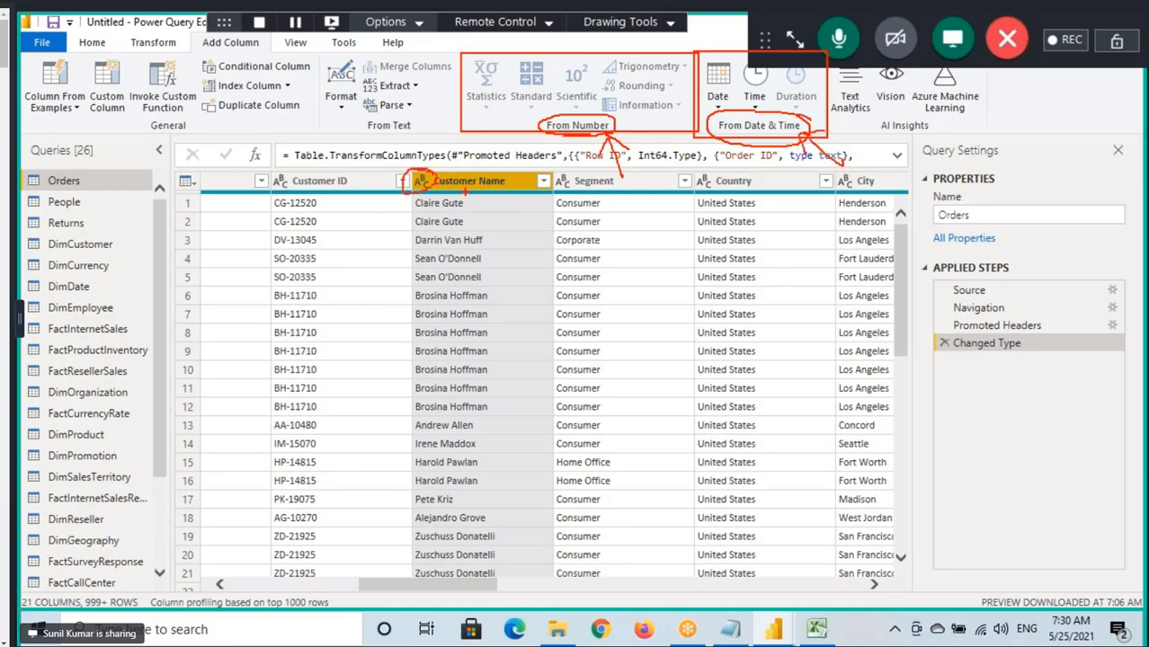
Point an arrow at the Customer Name header, circle the From Text group name, and clear the annotations.
{"action": "left_click_drag", "start_coordinate": [466, 200], "coordinate": [478, 211]}
{"action": "left_click_drag", "start_coordinate": [364, 120], "coordinate": [412, 132]}
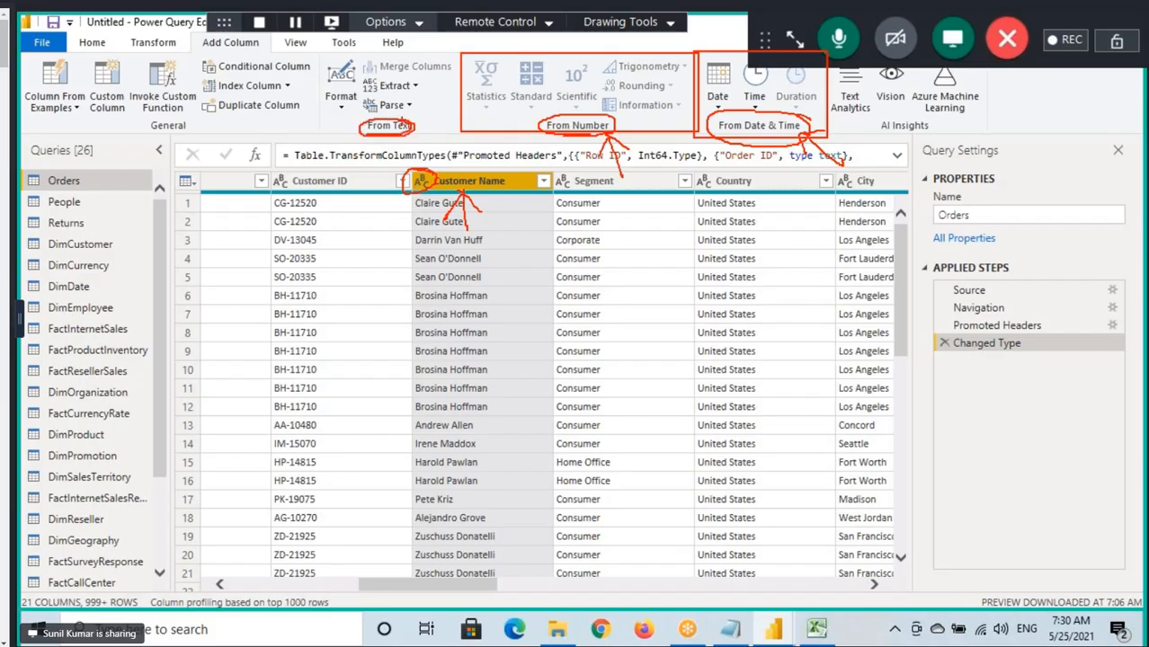
{"action": "key", "text": "Escape"}
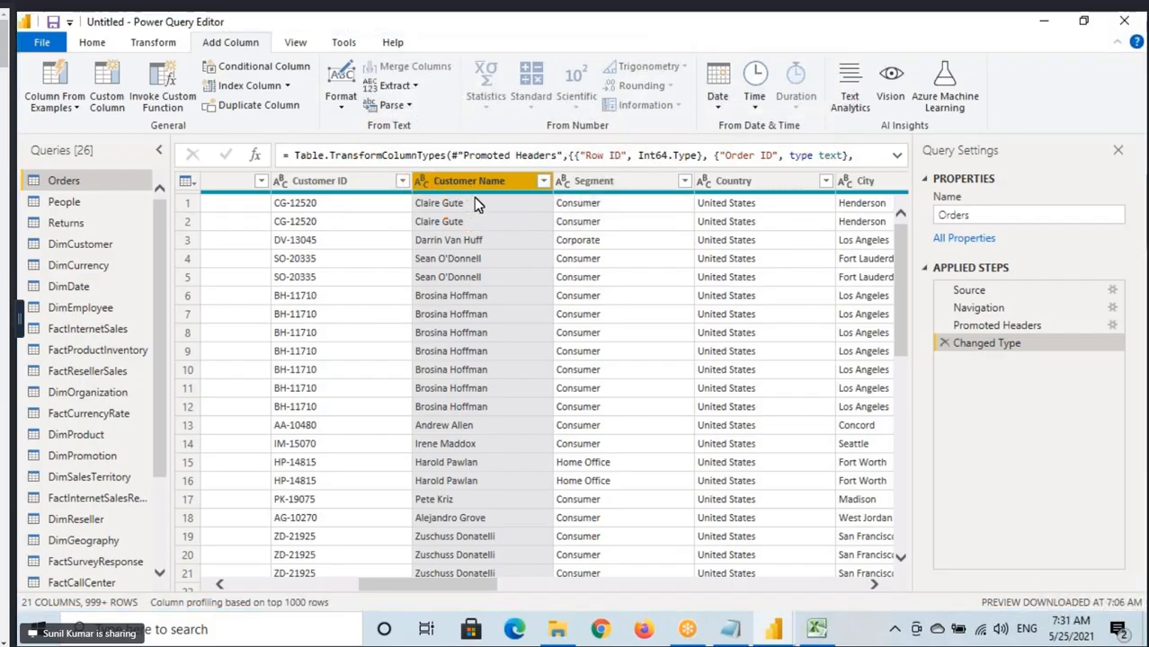
Add a new column holding the Customer Name values in UPPERCASE format and look through its rows.
{"action": "left_click", "coordinate": [342, 99]}
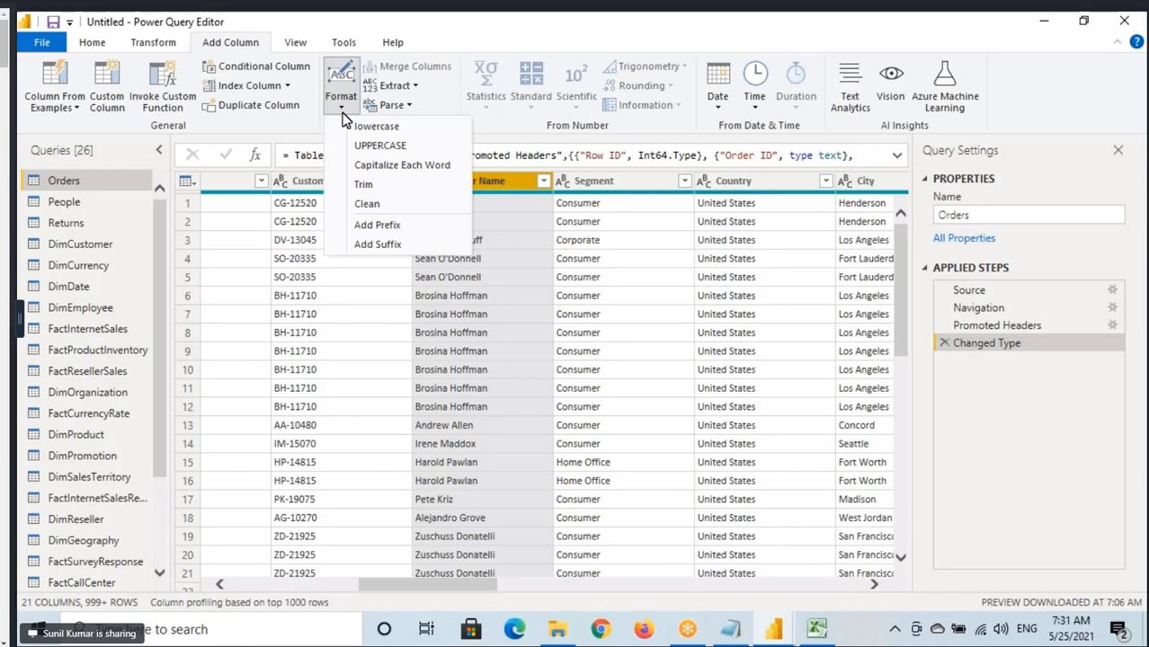
{"action": "left_click", "coordinate": [382, 144]}
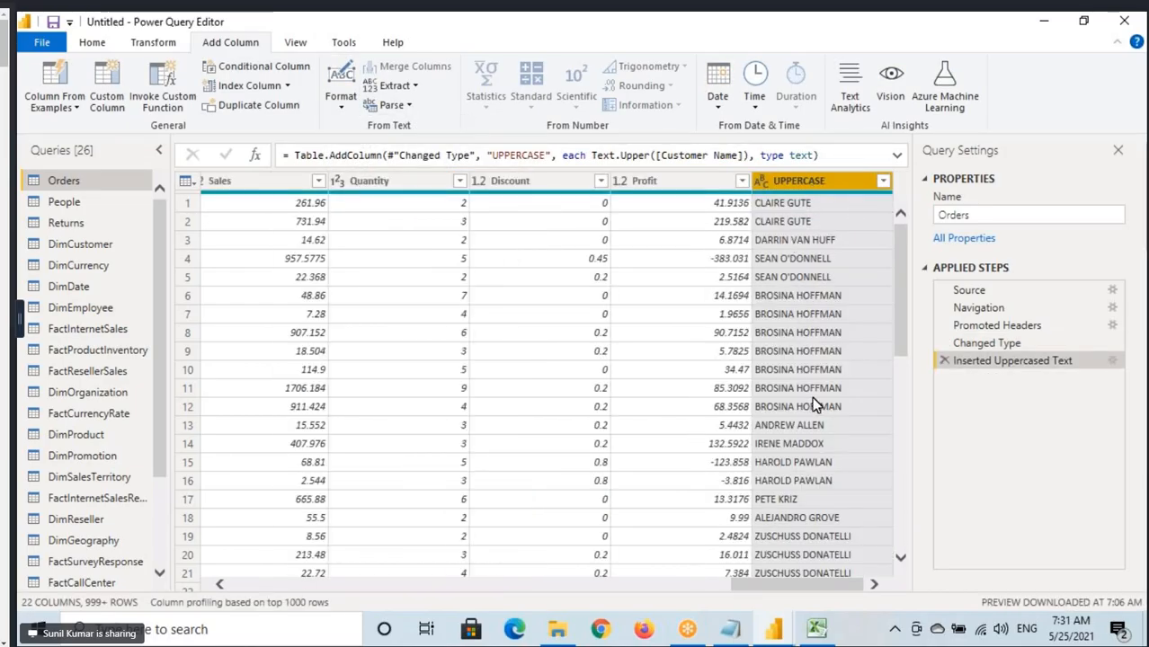
{"action": "scroll", "coordinate": [812, 397], "scroll_direction": "down", "scroll_amount": 9}
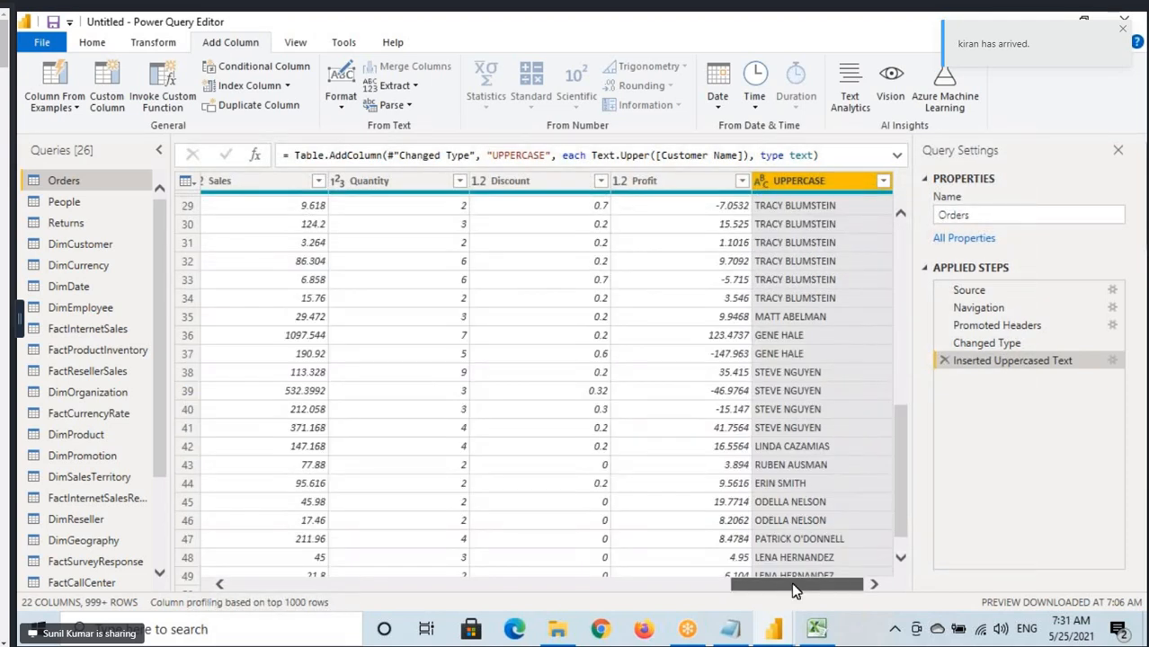
Select the original Customer Name column, draw underlined arrows down its values, and box the Transform heading.
{"action": "left_click_drag", "start_coordinate": [794, 586], "coordinate": [408, 589]}
{"action": "left_click", "coordinate": [690, 189]}
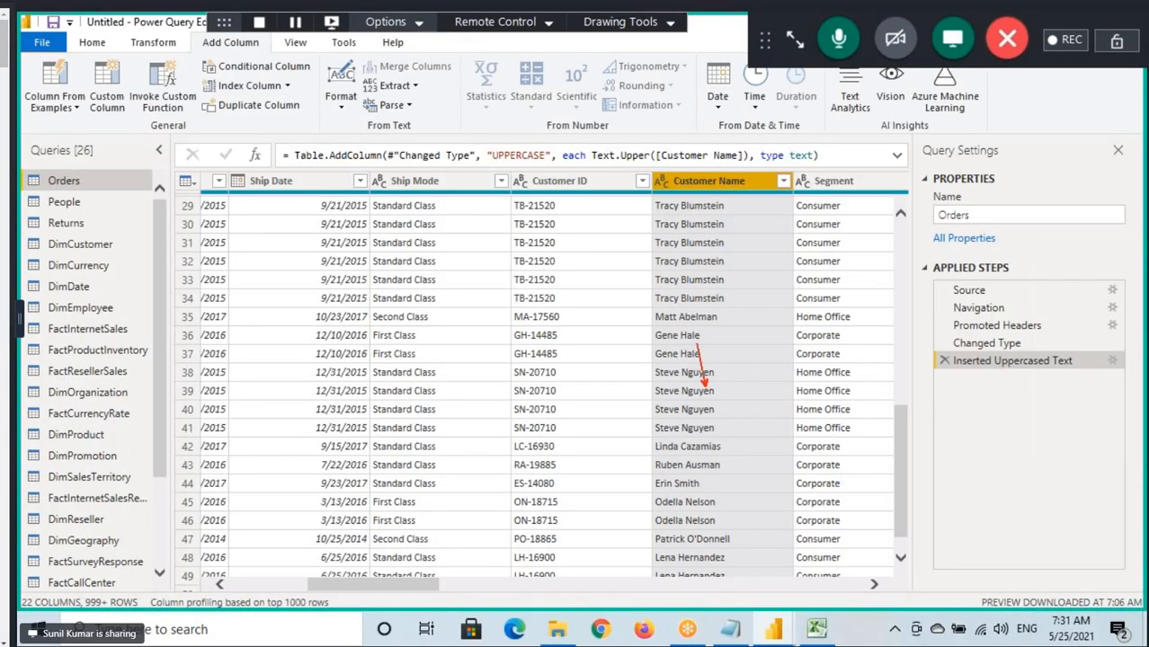
{"action": "left_click_drag", "start_coordinate": [698, 343], "coordinate": [692, 194]}
{"action": "left_click_drag", "start_coordinate": [690, 398], "coordinate": [734, 399]}
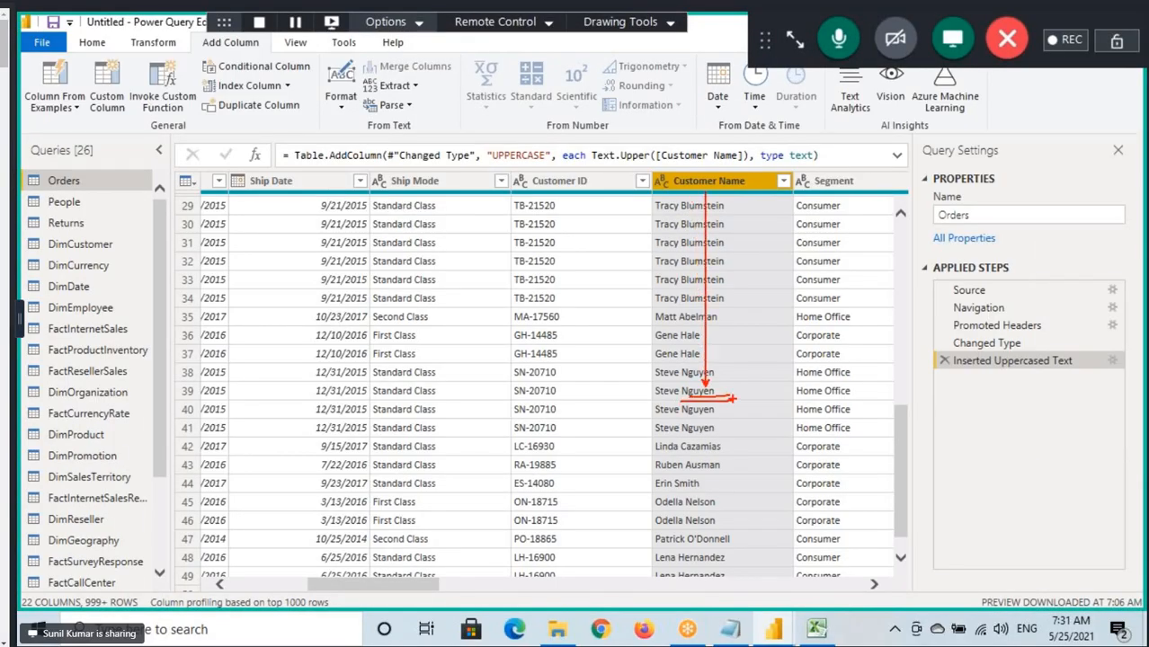
{"action": "mouse_move", "coordinate": [130, 52]}
{"action": "left_mouse_down"}
{"action": "mouse_move", "coordinate": [177, 52]}
{"action": "mouse_move", "coordinate": [135, 31]}
{"action": "mouse_move", "coordinate": [174, 54]}
{"action": "left_mouse_up"}
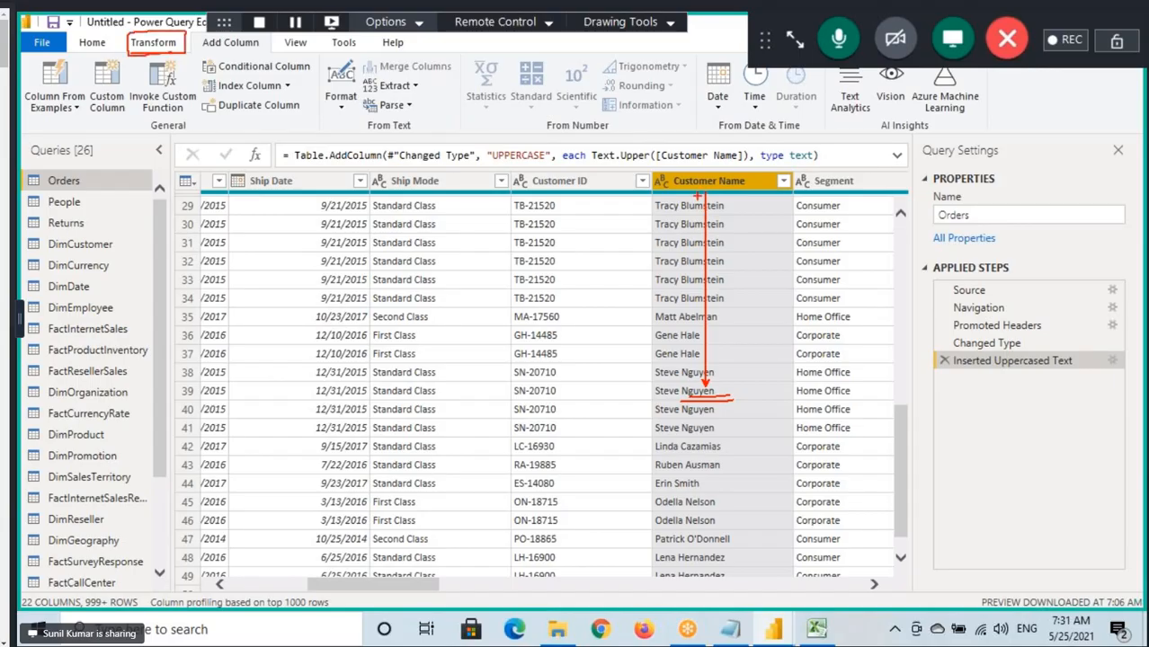
{"action": "left_click_drag", "start_coordinate": [699, 195], "coordinate": [706, 386]}
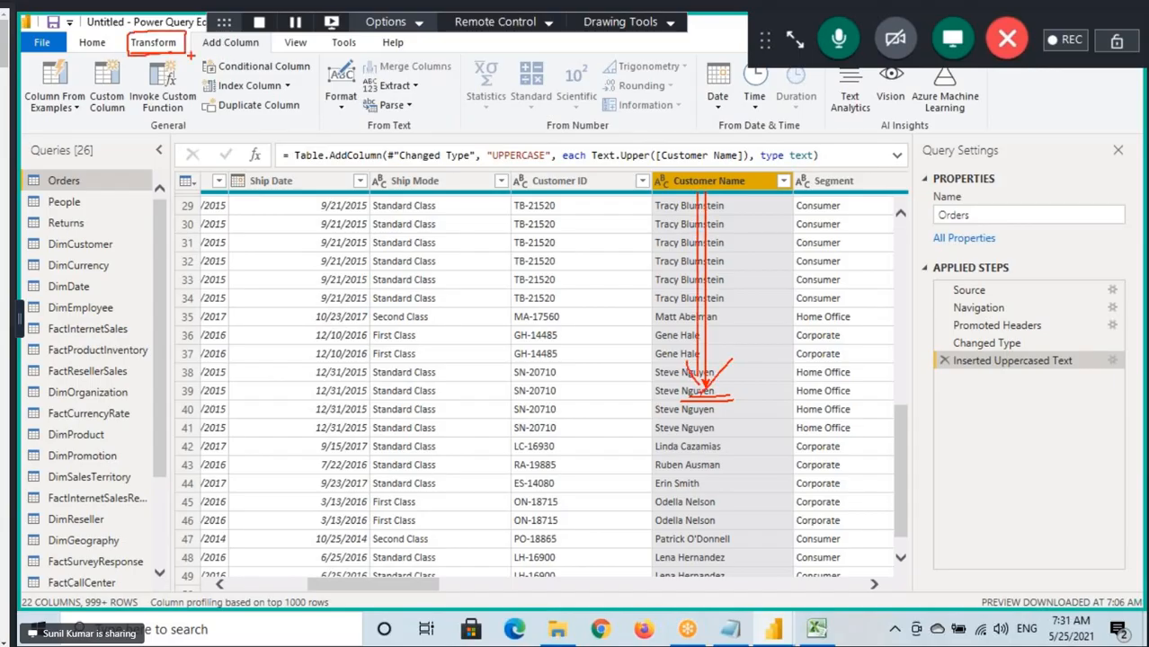
Convert the existing Customer Name column itself to UPPERCASE using the Transform version of the Format command.
{"action": "left_click", "coordinate": [155, 42]}
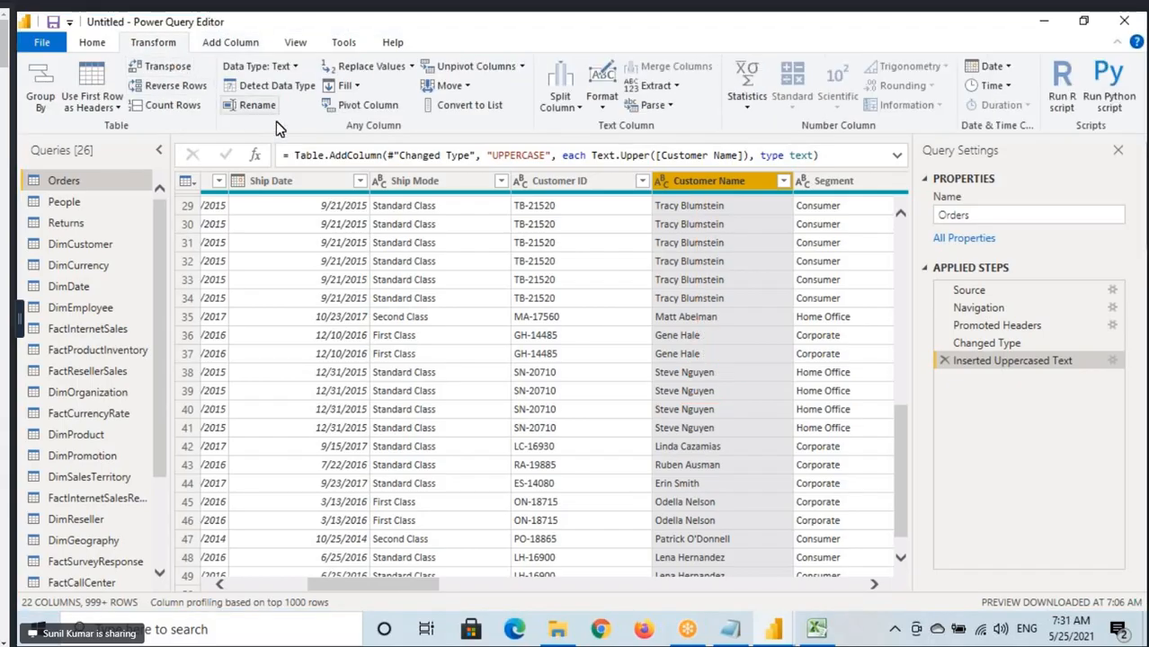
{"action": "left_click", "coordinate": [602, 94]}
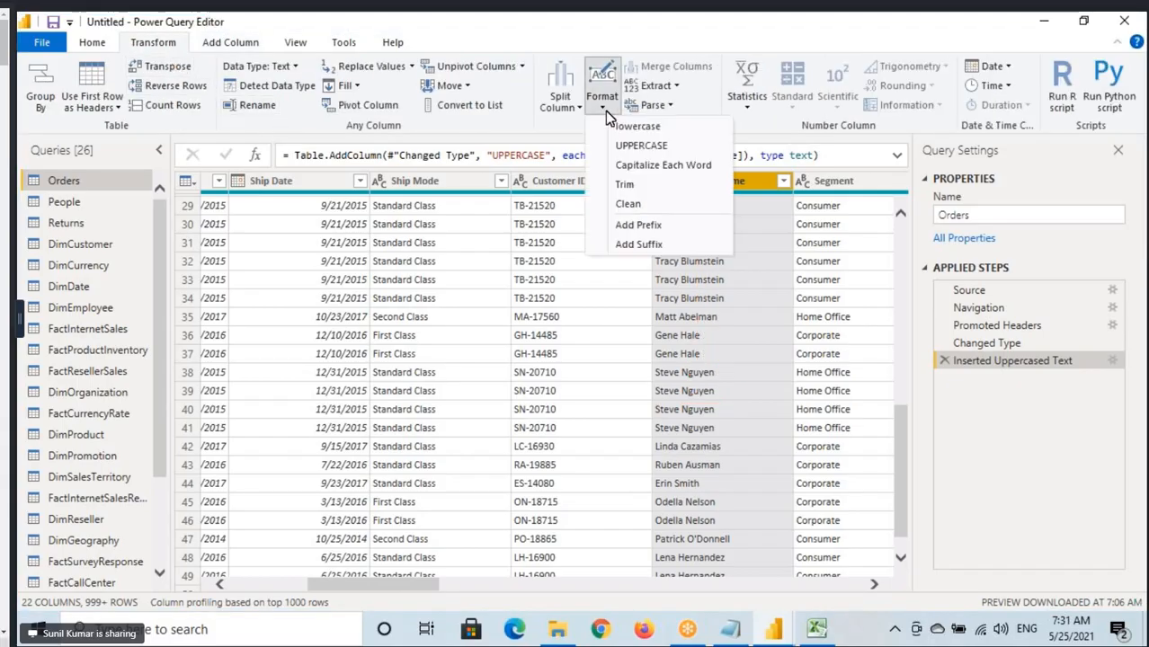
{"action": "left_click", "coordinate": [641, 147]}
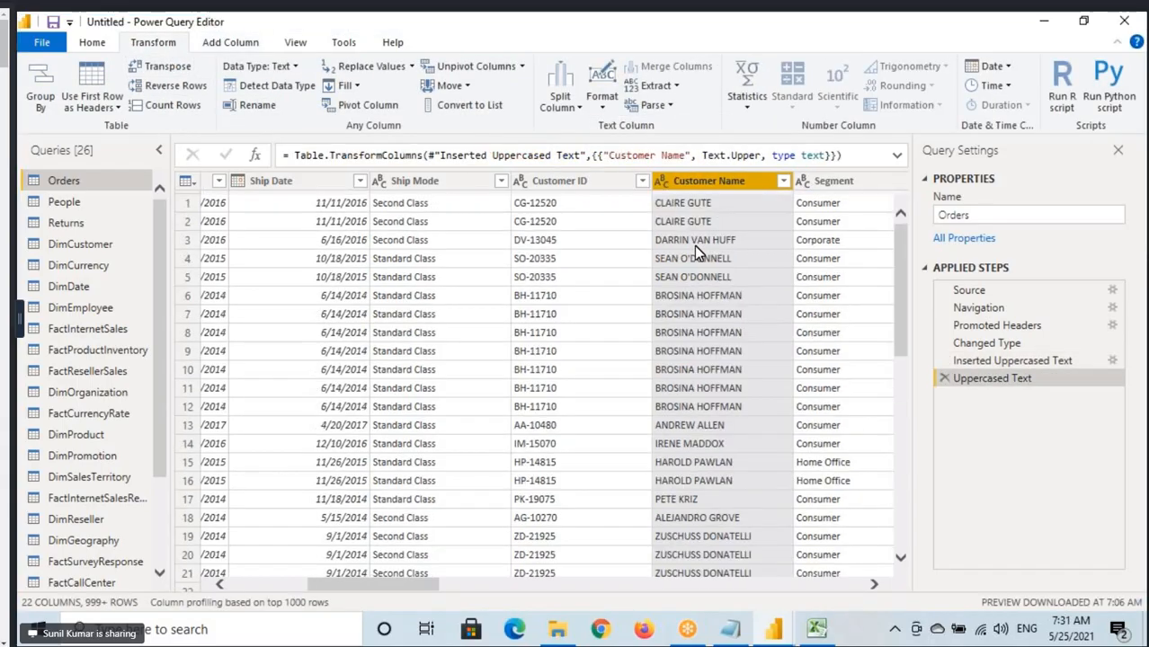
Draw an arrow down the Customer Name values, underline its tip, and clear the annotations.
{"action": "scroll", "coordinate": [690, 284], "scroll_direction": "down", "scroll_amount": 4}
{"action": "middle_click", "coordinate": [690, 284]}
{"action": "mouse_move", "coordinate": [723, 427]}
{"action": "left_mouse_down"}
{"action": "mouse_move", "coordinate": [707, 221]}
{"action": "mouse_move", "coordinate": [723, 185]}
{"action": "left_mouse_up"}
{"action": "left_click_drag", "start_coordinate": [685, 443], "coordinate": [736, 438]}
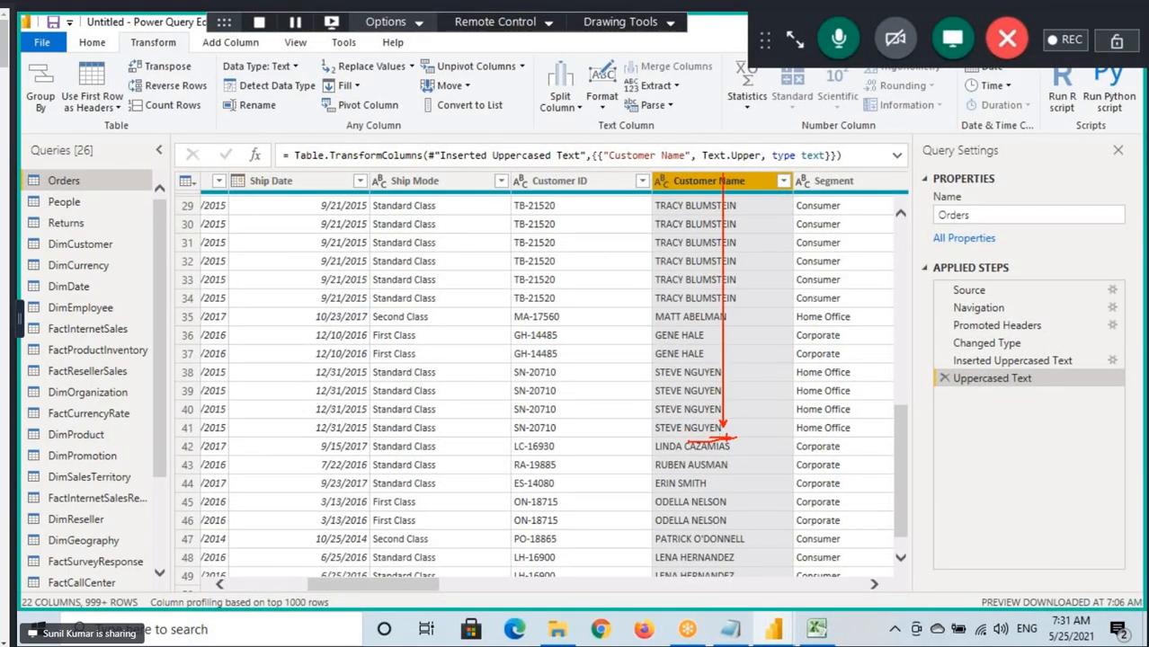
{"action": "key", "text": "Escape"}
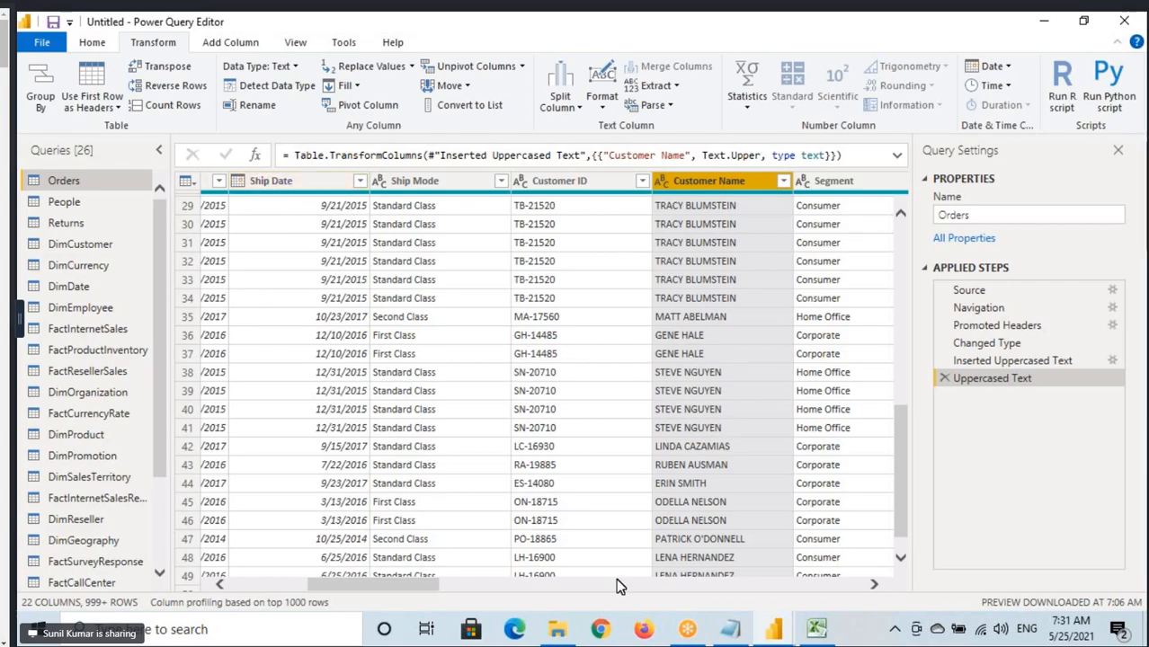
Select the Order Date column, circle its header, draw a curved arrow to a handwritten note Year, and underline the Add Column heading.
{"action": "left_click_drag", "start_coordinate": [405, 585], "coordinate": [319, 584]}
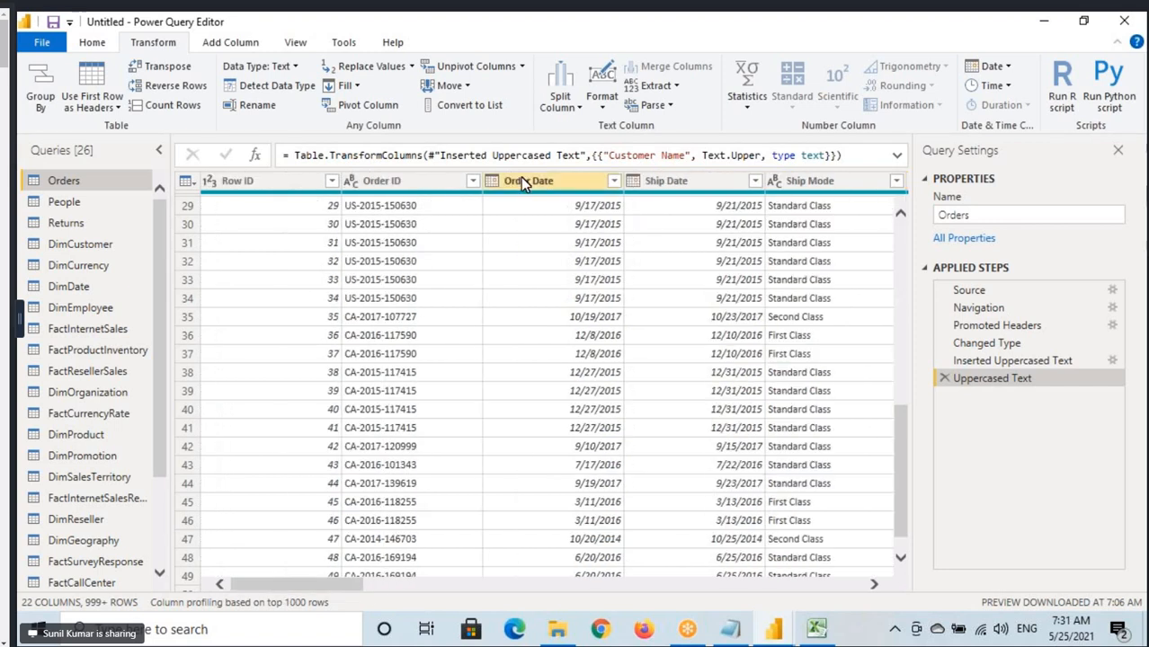
{"action": "left_click", "coordinate": [521, 180]}
{"action": "key", "text": "ctrl+2"}
{"action": "mouse_move", "coordinate": [512, 194]}
{"action": "left_mouse_down"}
{"action": "mouse_move", "coordinate": [571, 198]}
{"action": "mouse_move", "coordinate": [820, 97]}
{"action": "mouse_move", "coordinate": [910, 205]}
{"action": "left_mouse_up"}
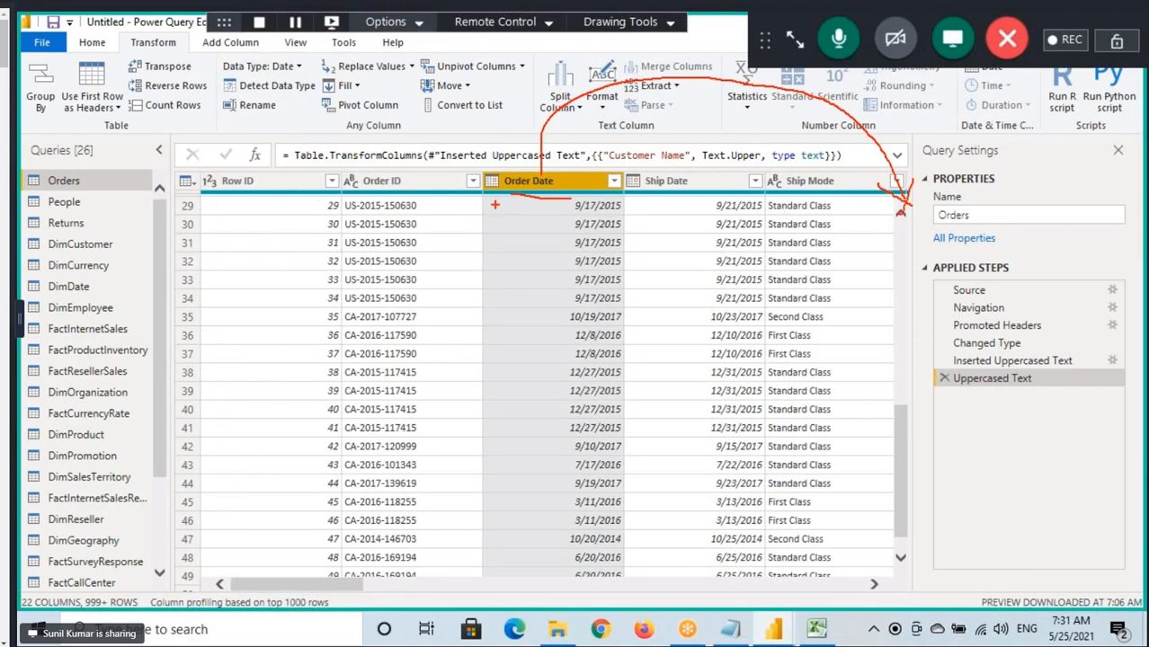
{"action": "mouse_move", "coordinate": [485, 194]}
{"action": "left_mouse_down"}
{"action": "mouse_move", "coordinate": [566, 167]}
{"action": "mouse_move", "coordinate": [522, 202]}
{"action": "left_mouse_up"}
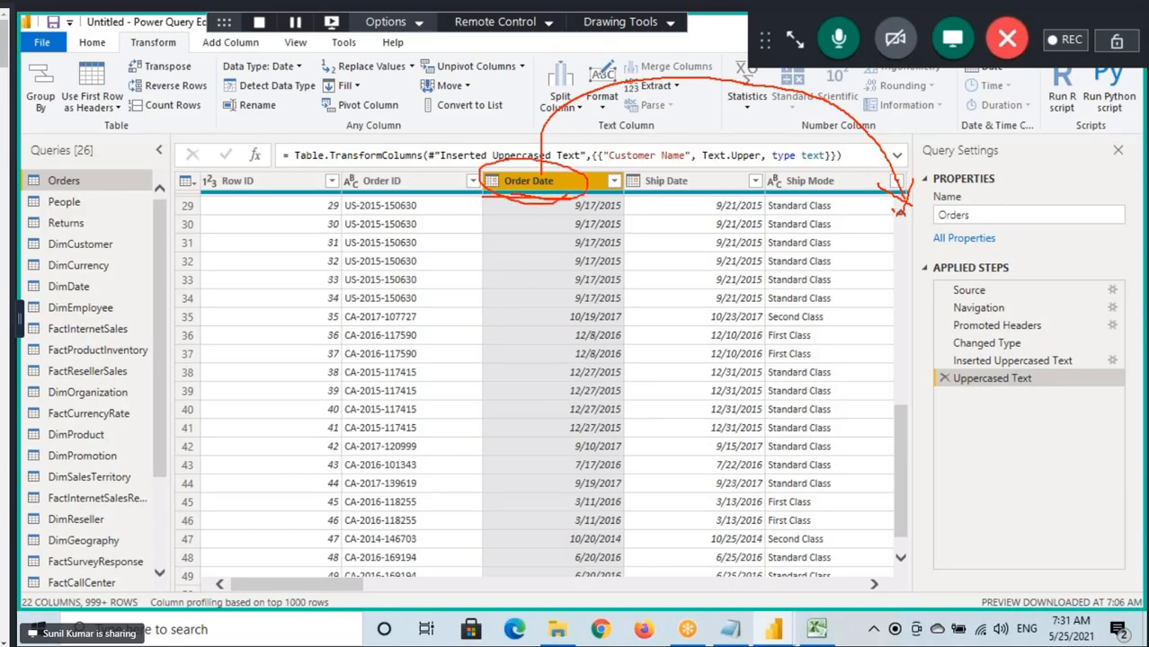
{"action": "mouse_move", "coordinate": [901, 212]}
{"action": "left_mouse_down"}
{"action": "mouse_move", "coordinate": [886, 235]}
{"action": "mouse_move", "coordinate": [998, 205]}
{"action": "left_mouse_up"}
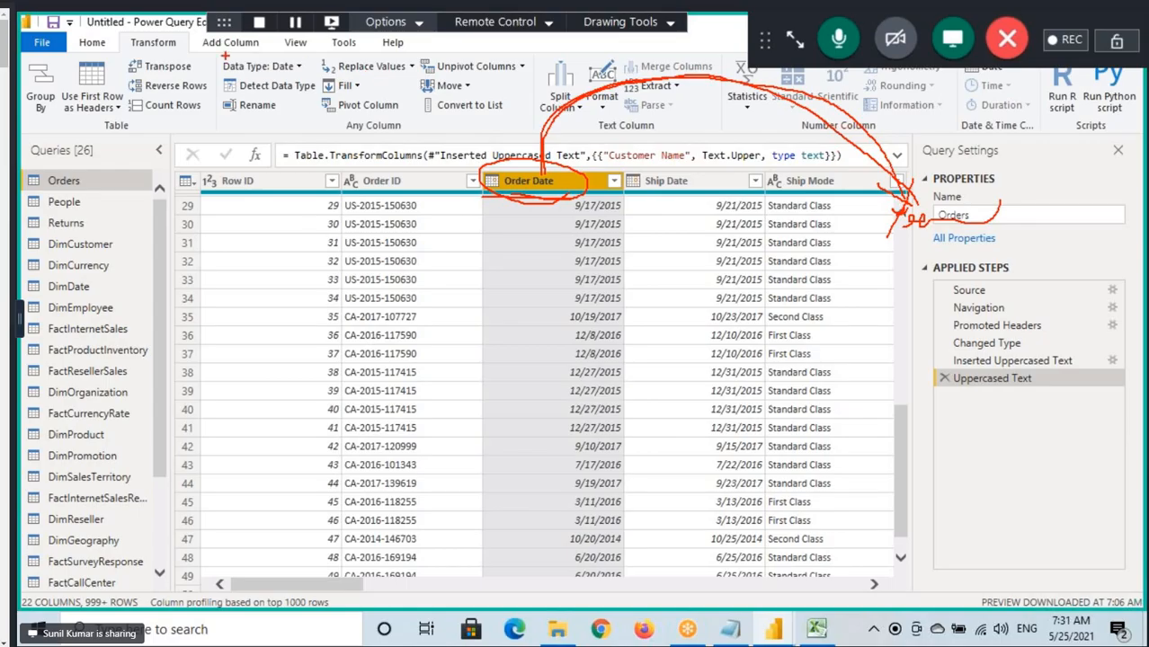
{"action": "left_click_drag", "start_coordinate": [214, 52], "coordinate": [263, 52]}
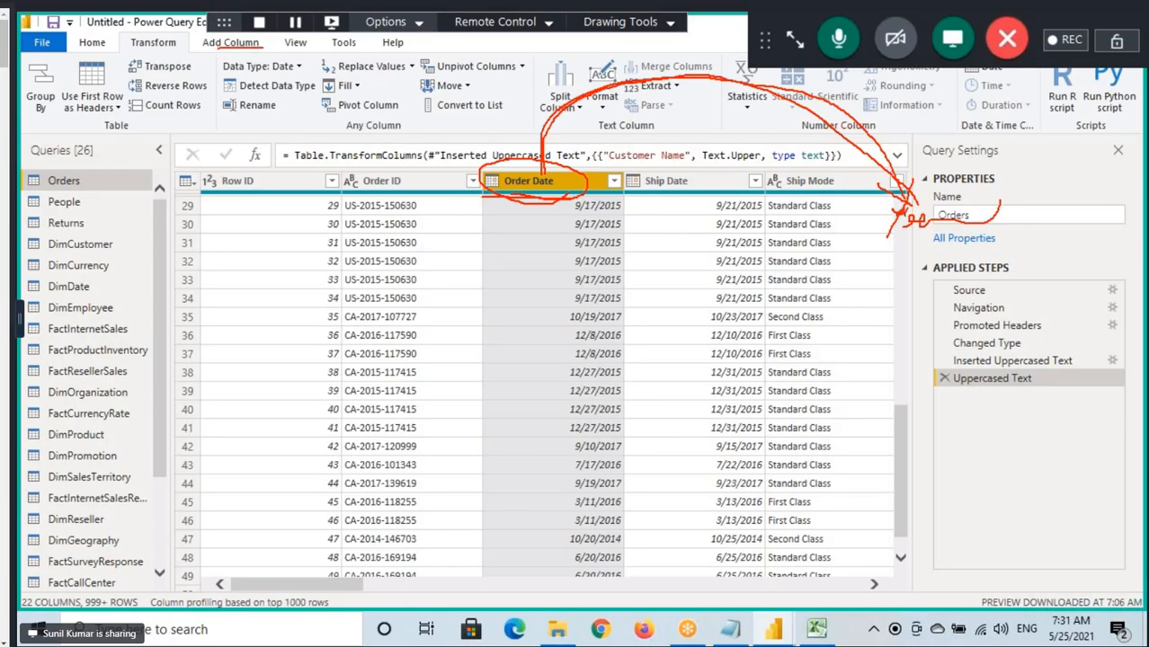
Box the From Date & Time group of Add Column, circle the Order Date type icon, underline the group label, and clear the annotations.
{"action": "left_click", "coordinate": [236, 46]}
{"action": "key", "text": "ctrl+2"}
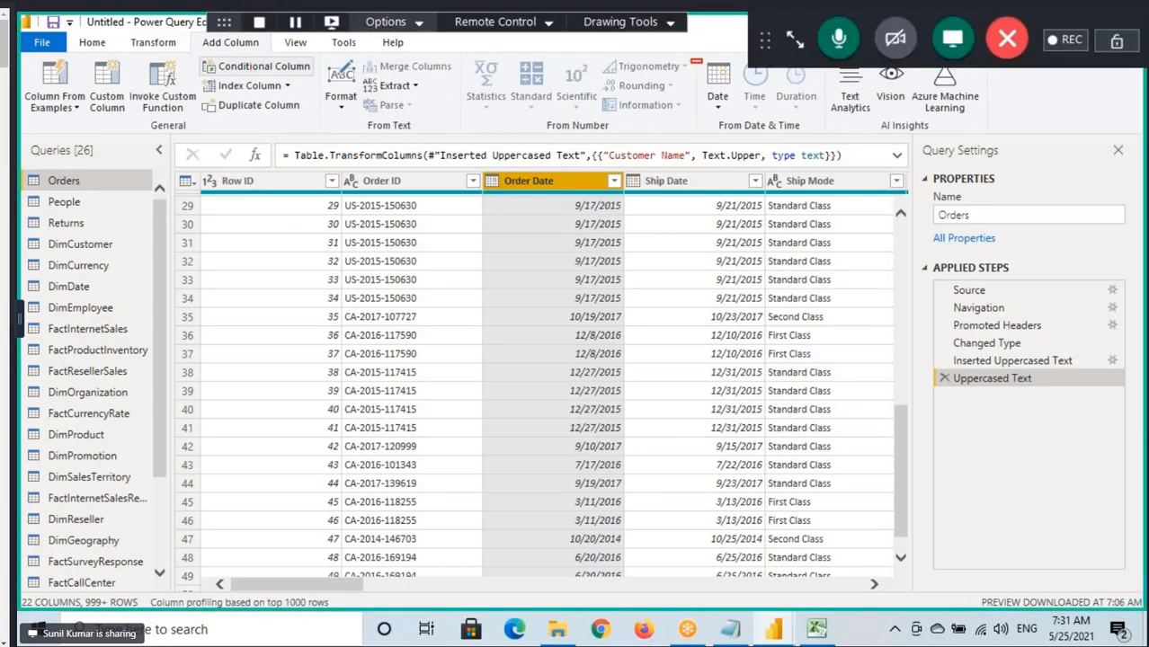
{"action": "left_click_drag", "start_coordinate": [691, 60], "coordinate": [827, 139]}
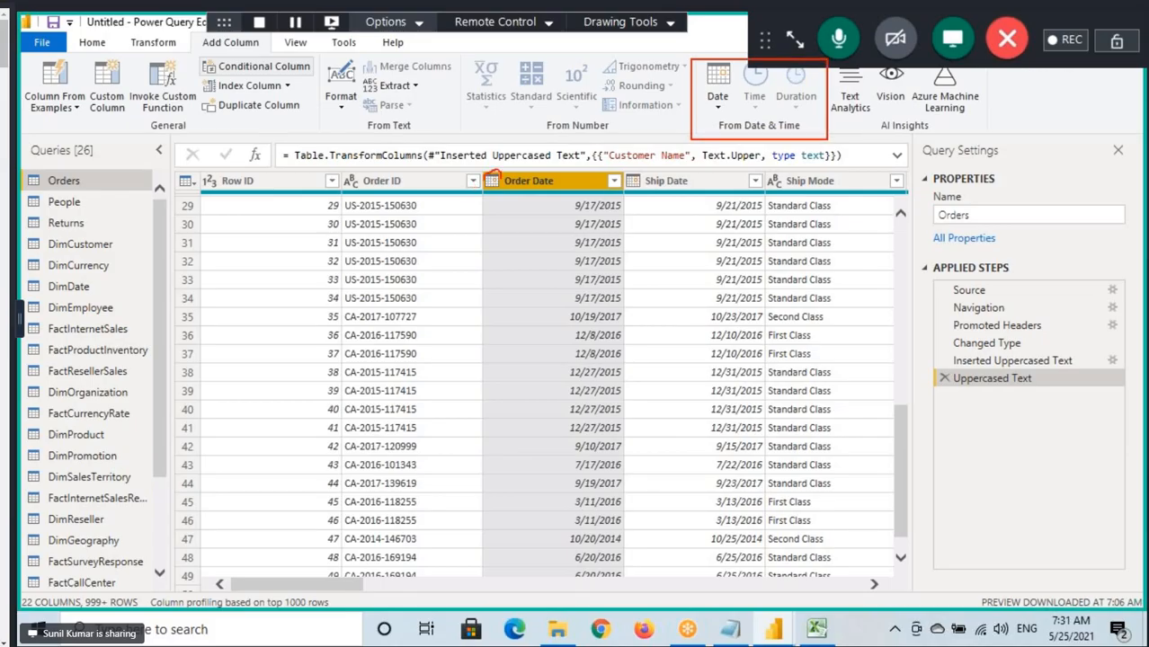
{"action": "left_click_drag", "start_coordinate": [501, 196], "coordinate": [487, 166]}
{"action": "left_click_drag", "start_coordinate": [720, 131], "coordinate": [763, 129]}
{"action": "key", "text": "Escape"}
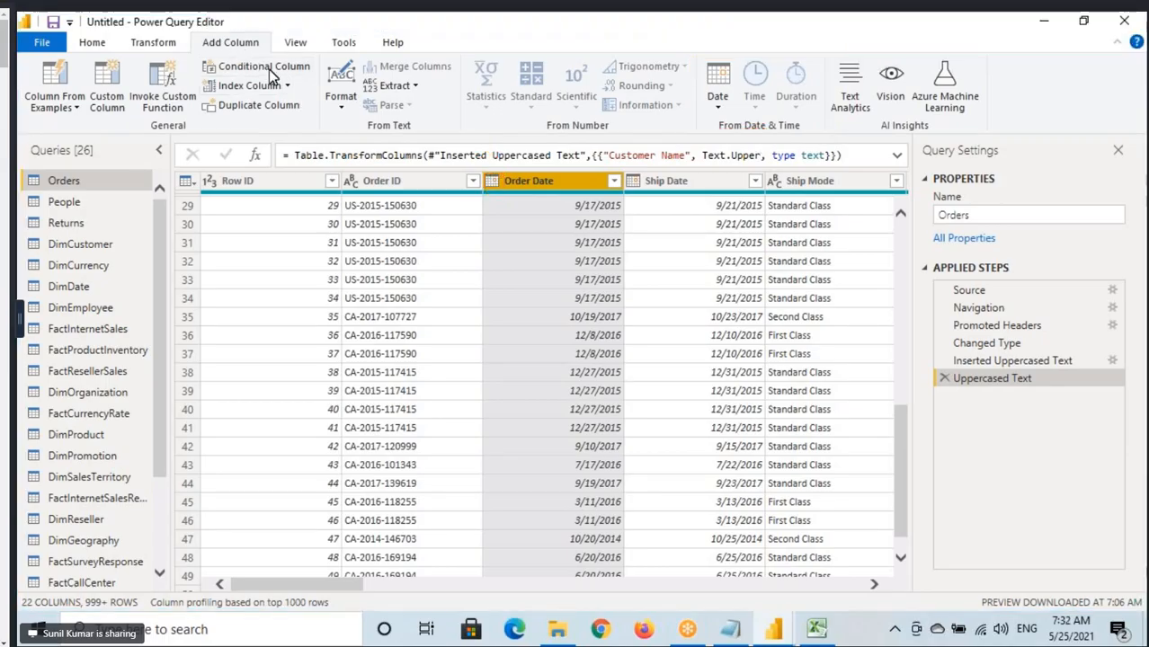
Add a new column holding the Year extracted from Order Date, using the Add Column version of the Date command.
{"action": "left_click", "coordinate": [713, 109]}
{"action": "mouse_move", "coordinate": [742, 186]}
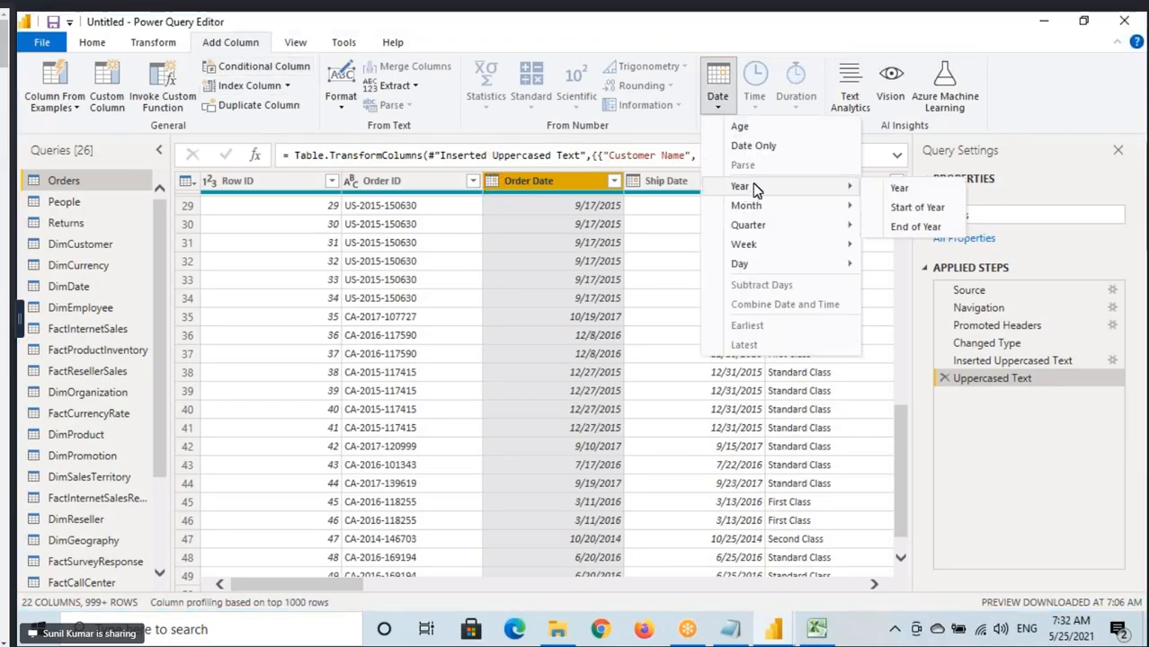
{"action": "left_click", "coordinate": [909, 192]}
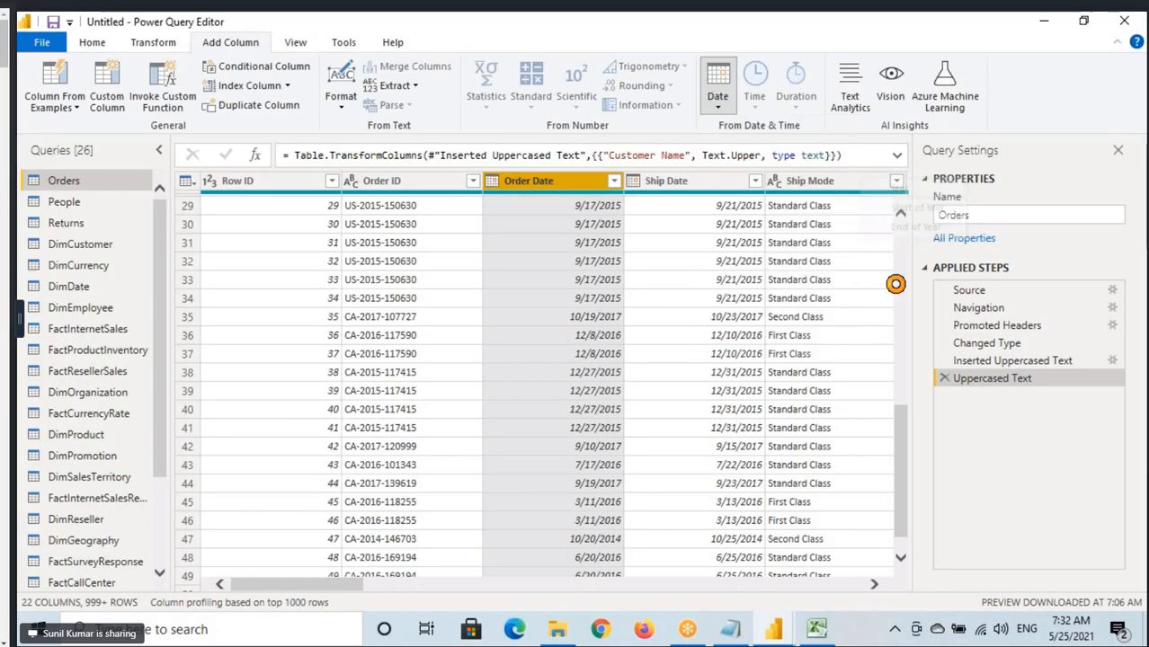
Draw a box around the new Year column, add a mark over its values, and clear the annotations.
{"action": "key", "text": "ctrl+2"}
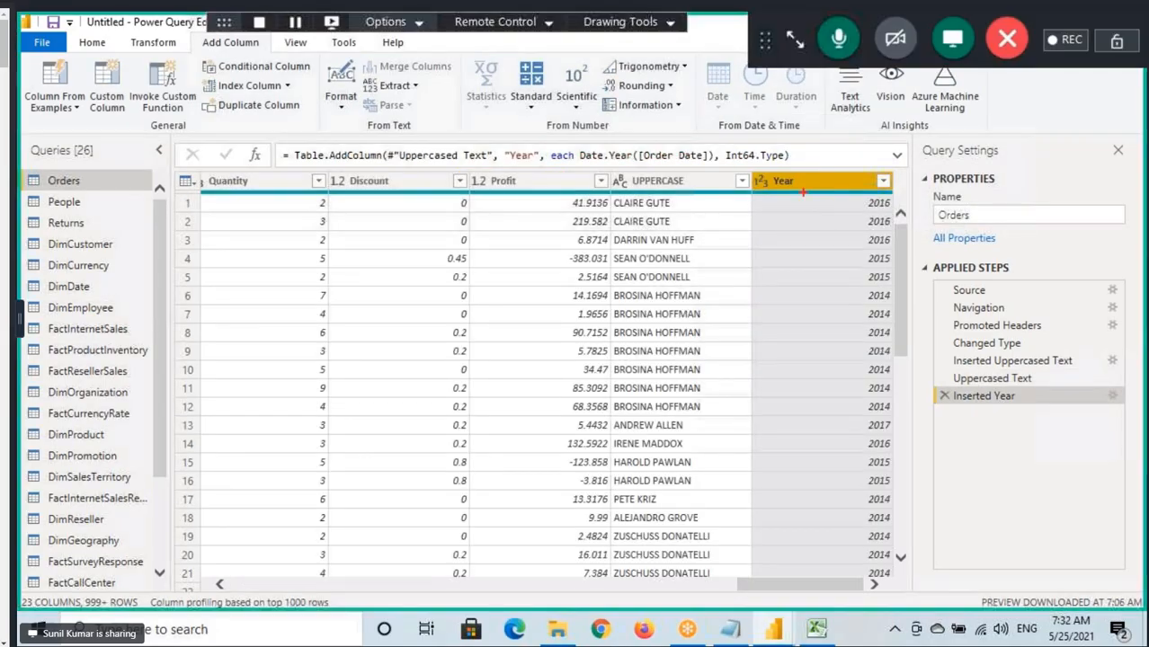
{"action": "left_click_drag", "start_coordinate": [749, 176], "coordinate": [909, 589]}
{"action": "mouse_move", "coordinate": [830, 391]}
{"action": "left_mouse_down"}
{"action": "mouse_move", "coordinate": [861, 369]}
{"action": "mouse_move", "coordinate": [852, 417]}
{"action": "left_mouse_up"}
{"action": "key", "text": "Escape"}
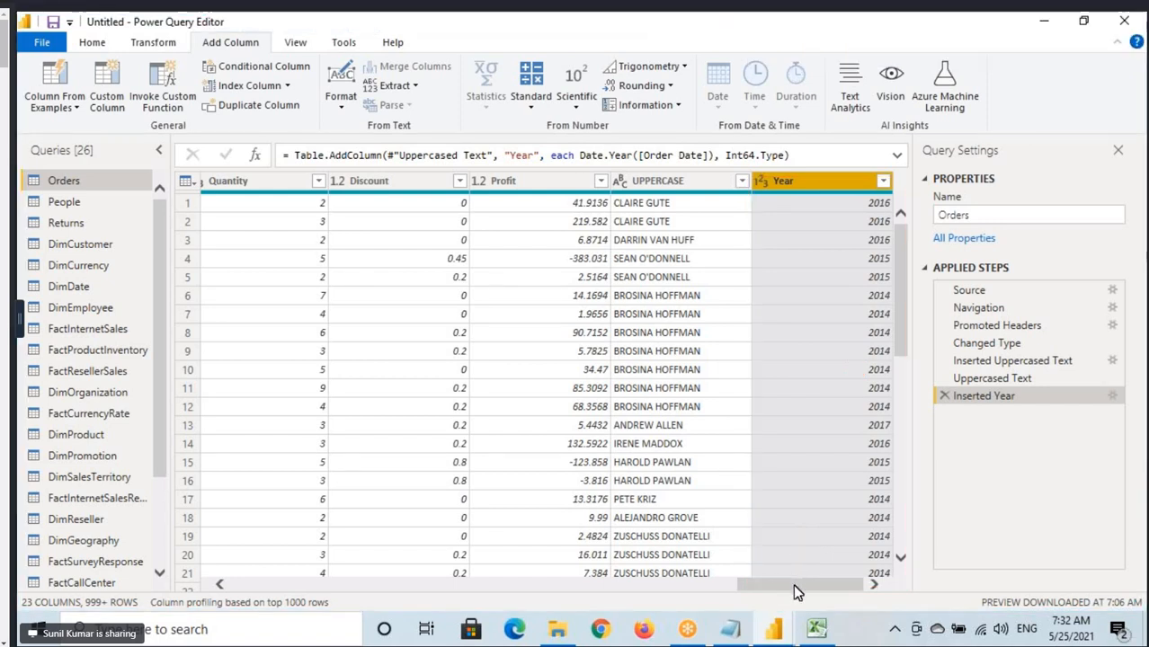
Select the original Order Date column and bring up the Transform commands for it.
{"action": "left_click_drag", "start_coordinate": [794, 584], "coordinate": [312, 608]}
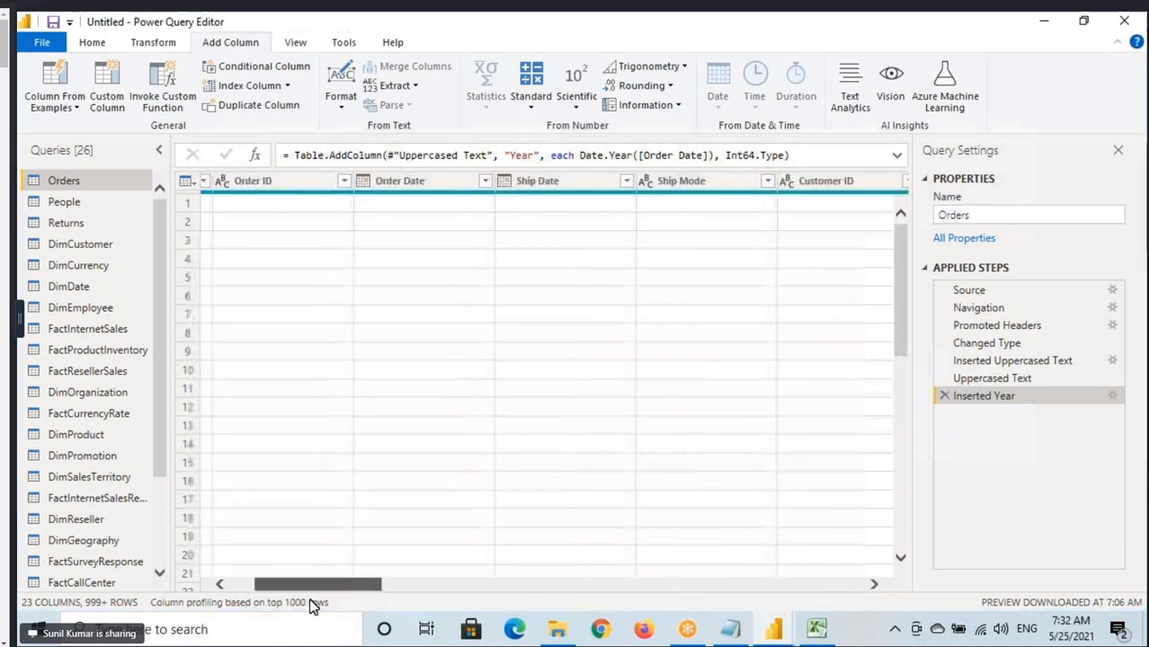
{"action": "left_click", "coordinate": [483, 217]}
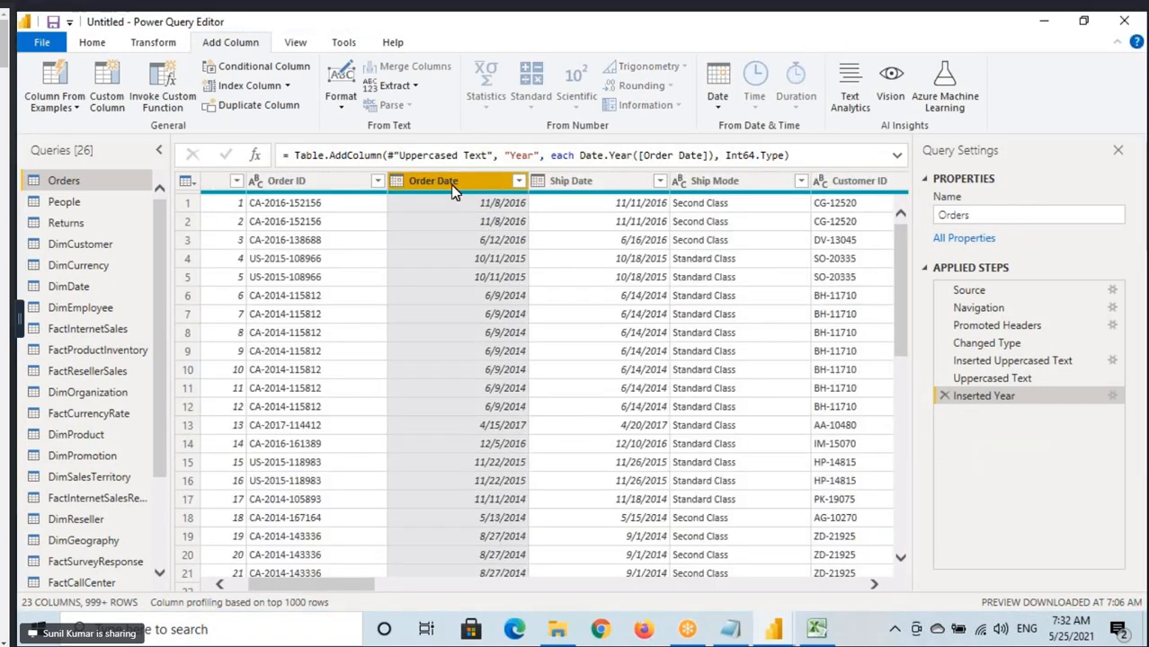
{"action": "left_click", "coordinate": [153, 43]}
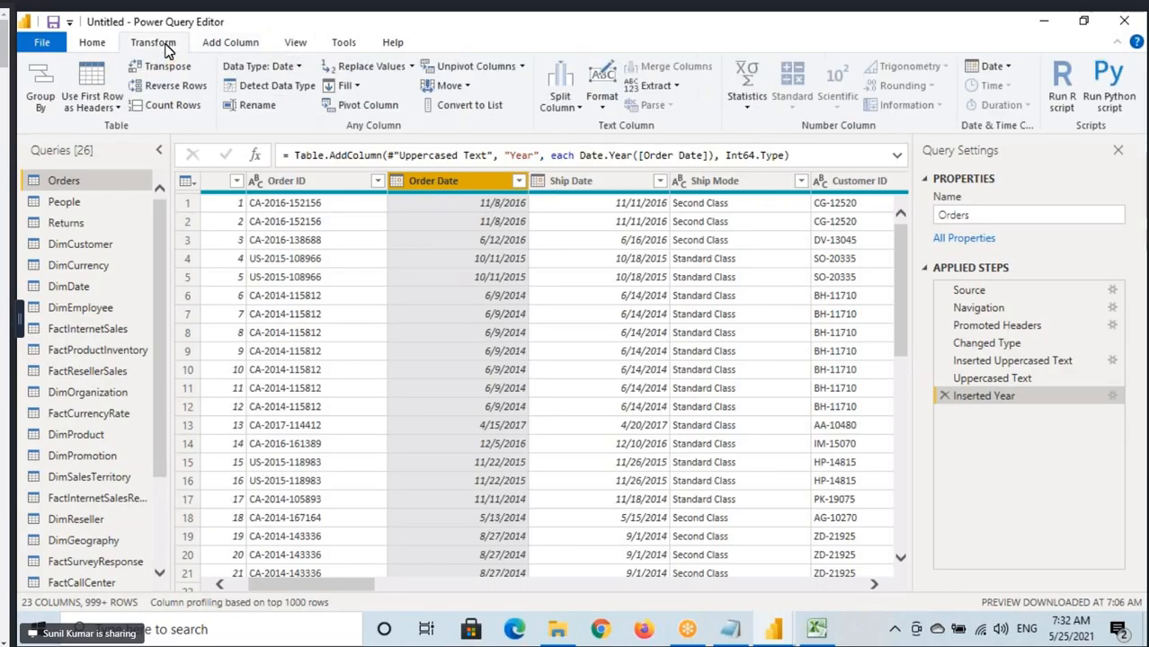
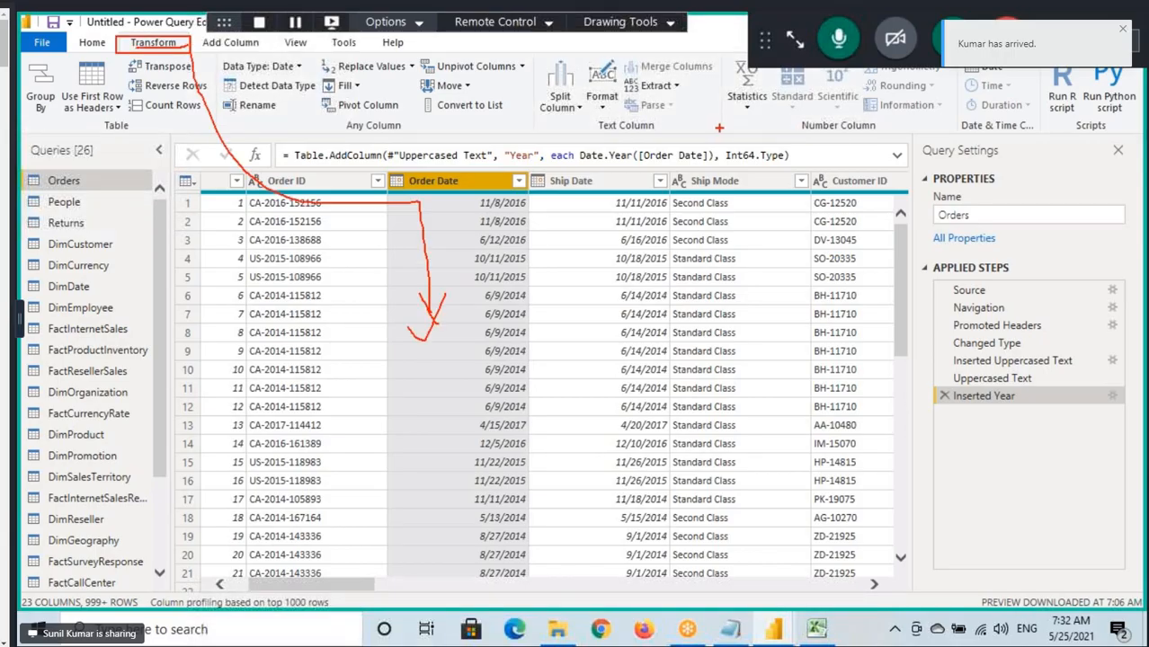
Underline and box the Date & Time Column group of the Transform commands, and clear the annotations.
{"action": "mouse_move", "coordinate": [956, 131]}
{"action": "left_mouse_down"}
{"action": "mouse_move", "coordinate": [1044, 131]}
{"action": "mouse_move", "coordinate": [1000, 135]}
{"action": "left_mouse_up"}
{"action": "key", "text": "Escape"}
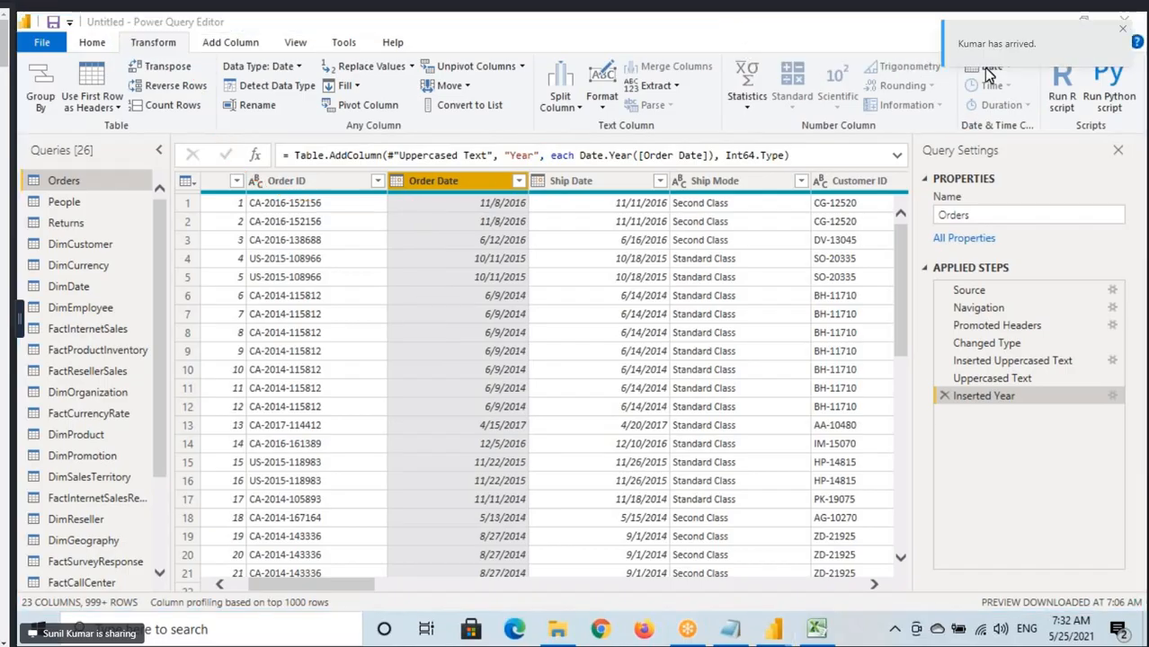
{"action": "key", "text": "ctrl+2"}
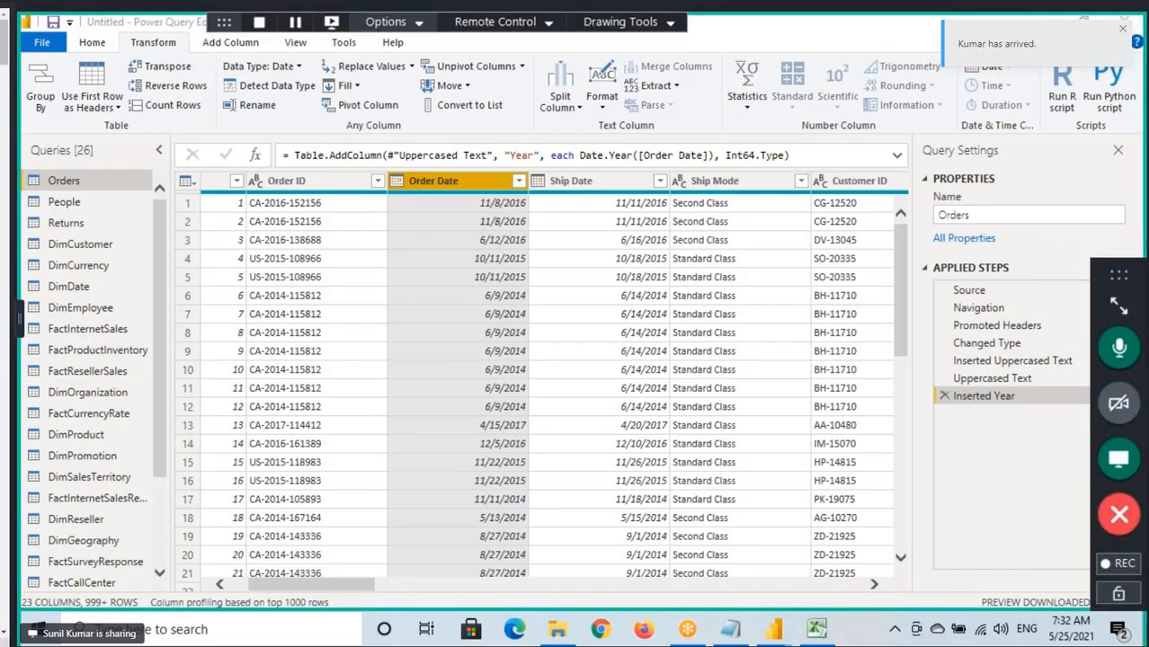
{"action": "left_click_drag", "start_coordinate": [944, 66], "coordinate": [1039, 141]}
{"action": "key", "text": "Escape"}
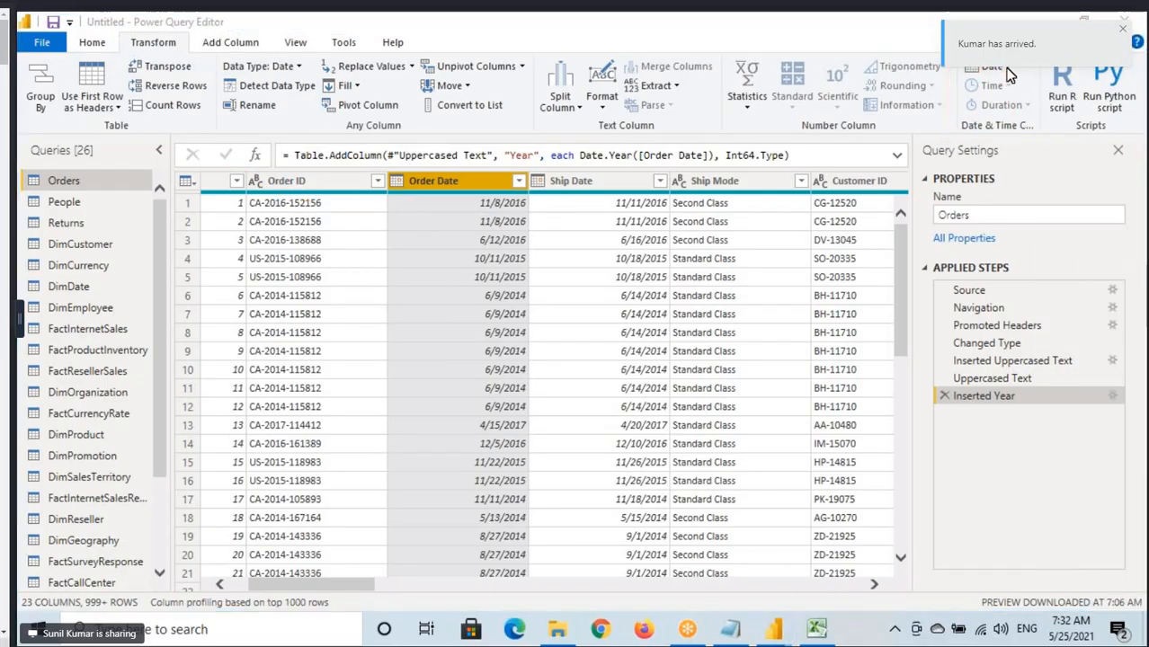
Replace the Order Date values in place with their Year, using the Transform version of the Date command.
{"action": "left_click", "coordinate": [1007, 68]}
{"action": "mouse_move", "coordinate": [1001, 147]}
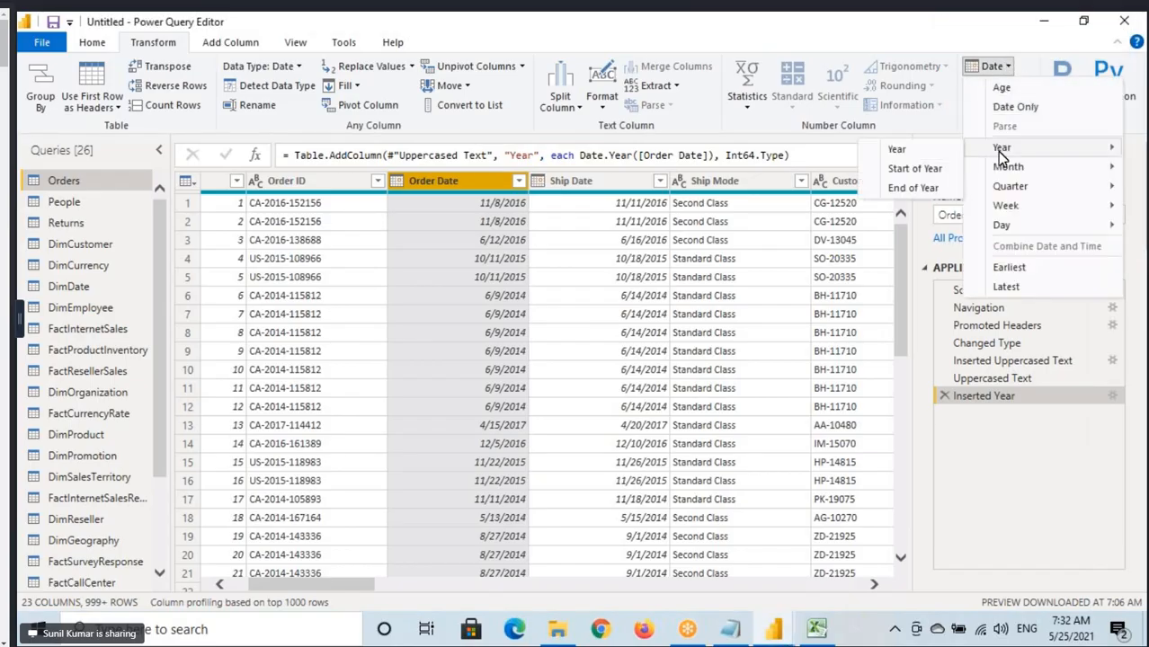
{"action": "left_click", "coordinate": [904, 150]}
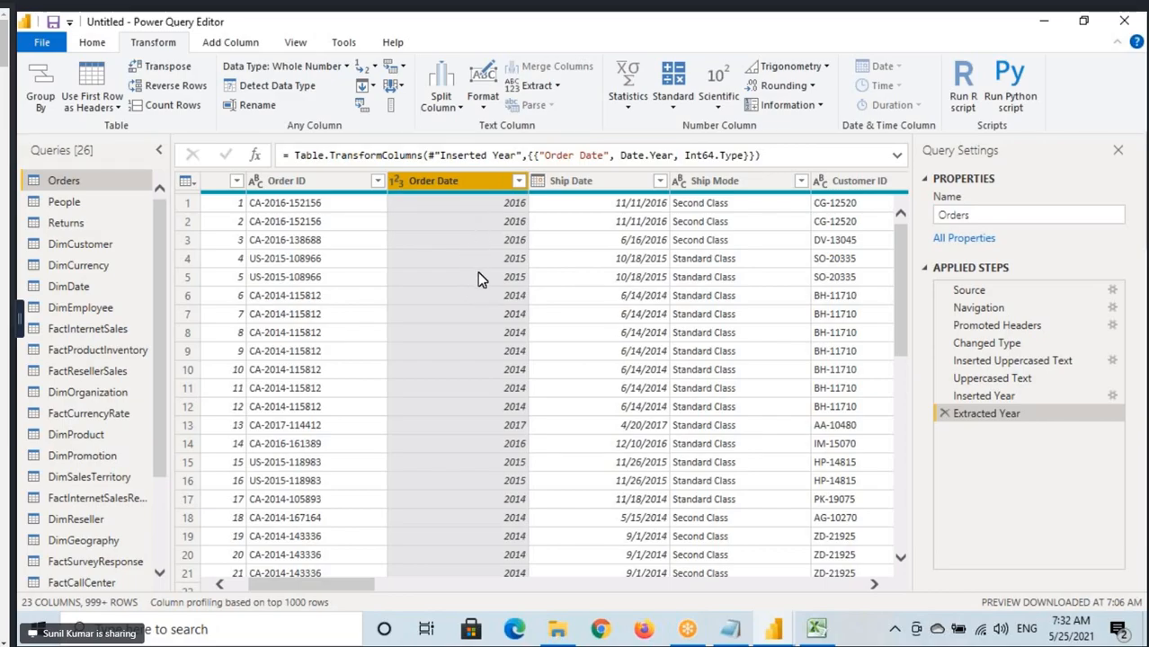
Check the Year column at the end of the table and select the Sales column.
{"action": "left_click_drag", "start_coordinate": [302, 586], "coordinate": [806, 628]}
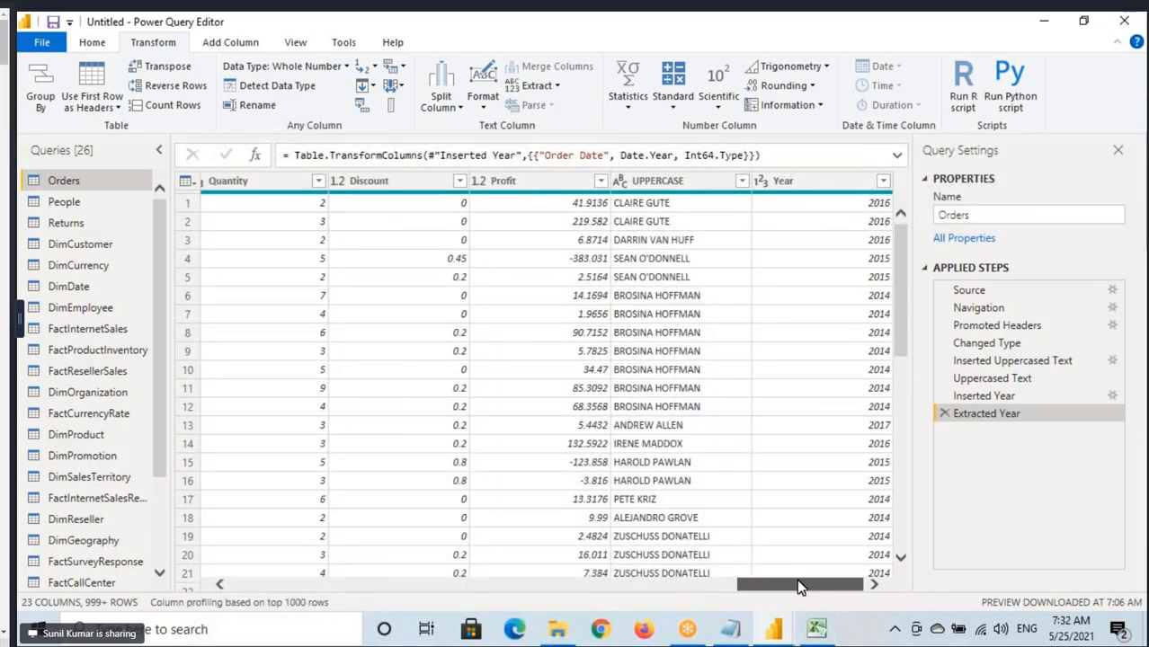
{"action": "left_click_drag", "start_coordinate": [797, 587], "coordinate": [746, 587]}
{"action": "left_click", "coordinate": [393, 185]}
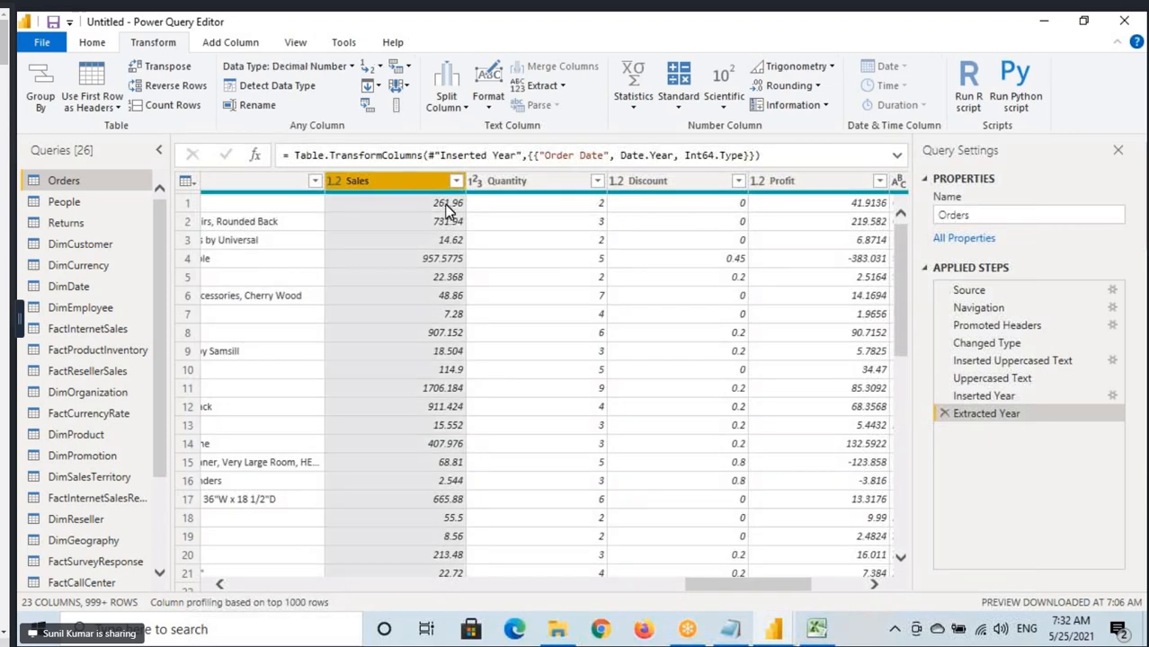
Handwrite the rounding rule beside Sales, with 262 for 261.96, 7 for 7.28, >=5 and <5, and clear the annotations.
{"action": "key", "text": "ctrl+2"}
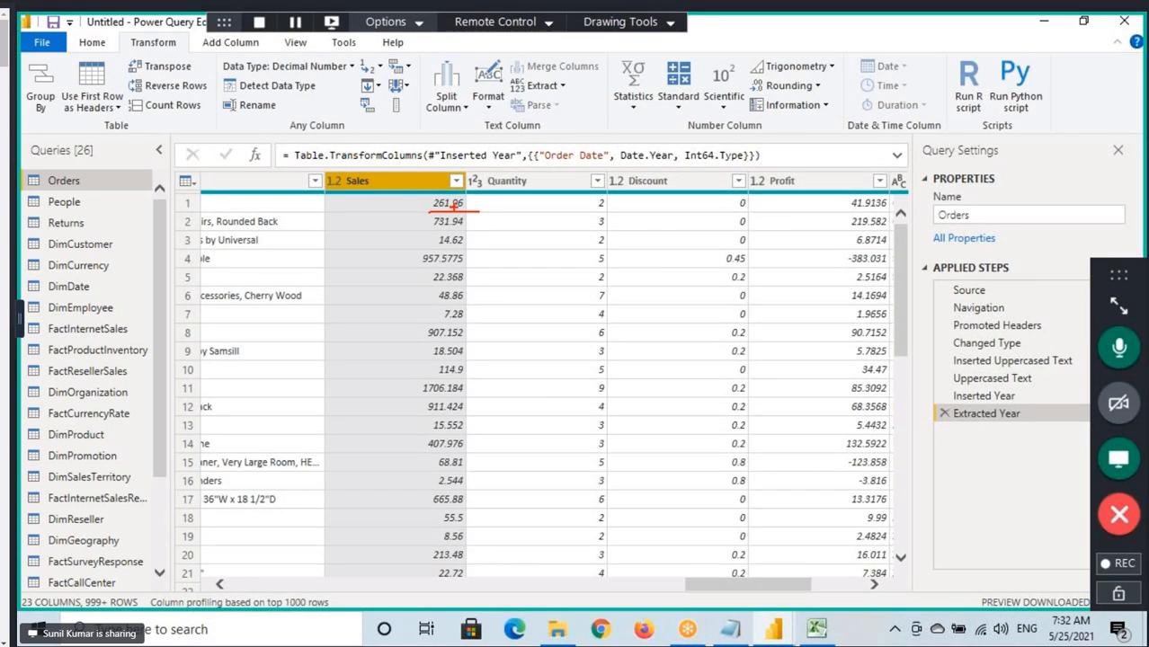
{"action": "mouse_move", "coordinate": [486, 200]}
{"action": "left_mouse_down"}
{"action": "mouse_move", "coordinate": [509, 218]}
{"action": "mouse_move", "coordinate": [601, 204]}
{"action": "left_mouse_up"}
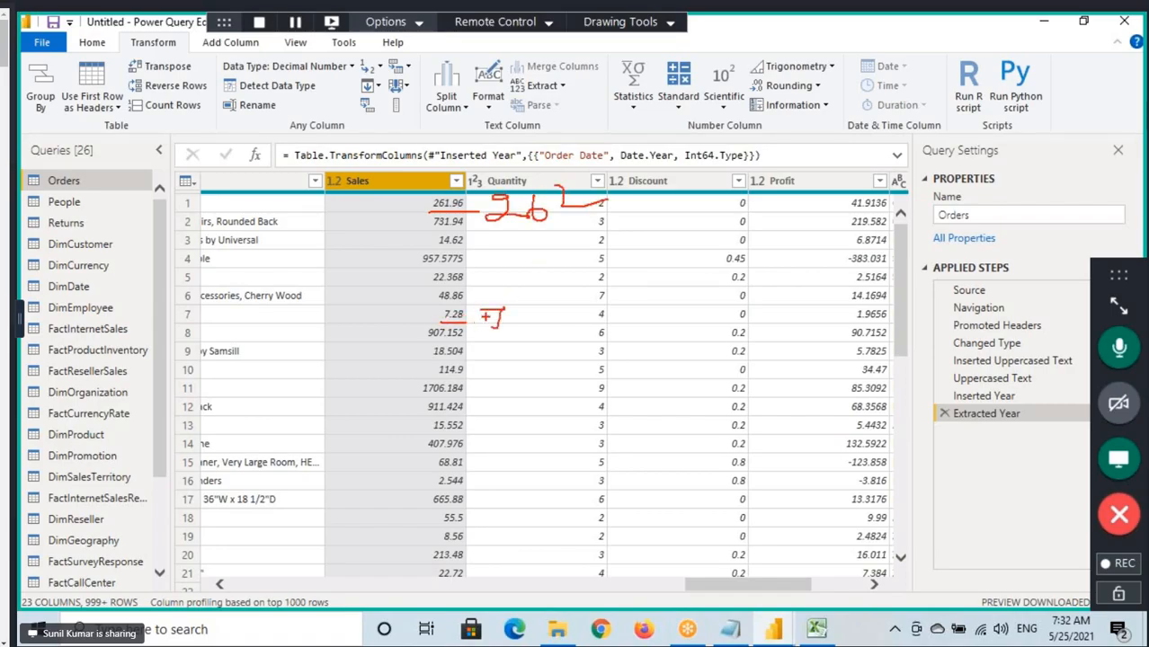
{"action": "left_click_drag", "start_coordinate": [490, 316], "coordinate": [529, 315]}
{"action": "left_click_drag", "start_coordinate": [444, 317], "coordinate": [462, 315]}
{"action": "left_click_drag", "start_coordinate": [601, 286], "coordinate": [644, 285]}
{"action": "left_click_drag", "start_coordinate": [655, 263], "coordinate": [662, 284]}
{"action": "left_click_drag", "start_coordinate": [666, 261], "coordinate": [685, 251]}
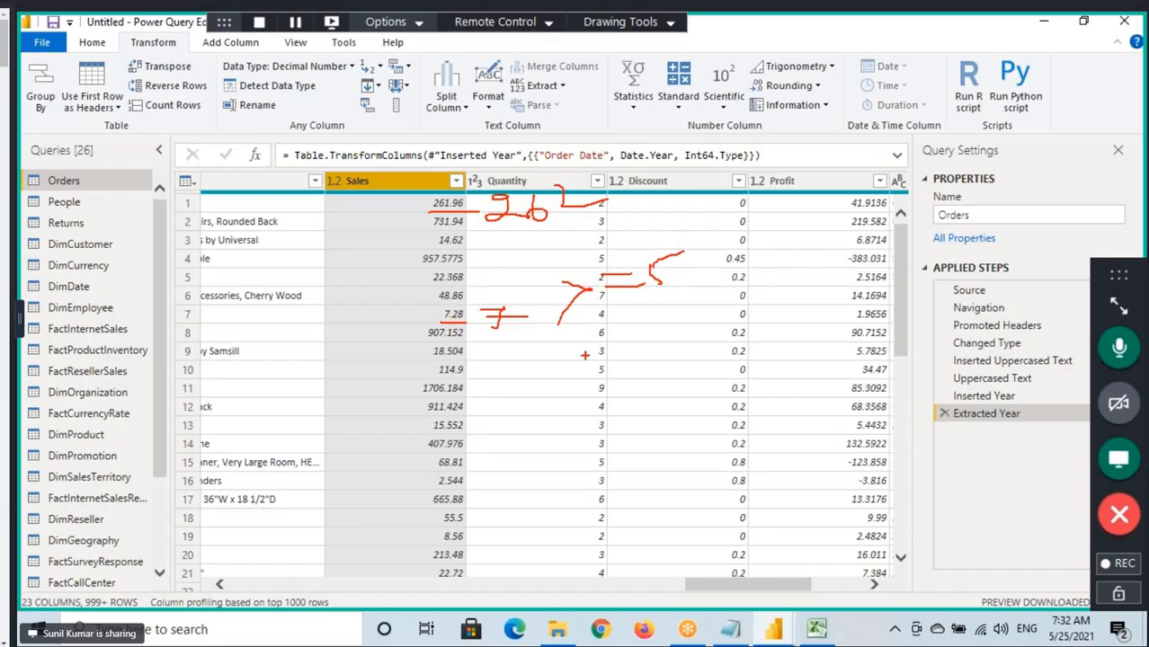
{"action": "mouse_move", "coordinate": [590, 344]}
{"action": "left_mouse_down"}
{"action": "mouse_move", "coordinate": [561, 377]}
{"action": "mouse_move", "coordinate": [597, 381]}
{"action": "left_mouse_up"}
{"action": "left_click_drag", "start_coordinate": [604, 347], "coordinate": [607, 385]}
{"action": "left_click_drag", "start_coordinate": [608, 345], "coordinate": [657, 330]}
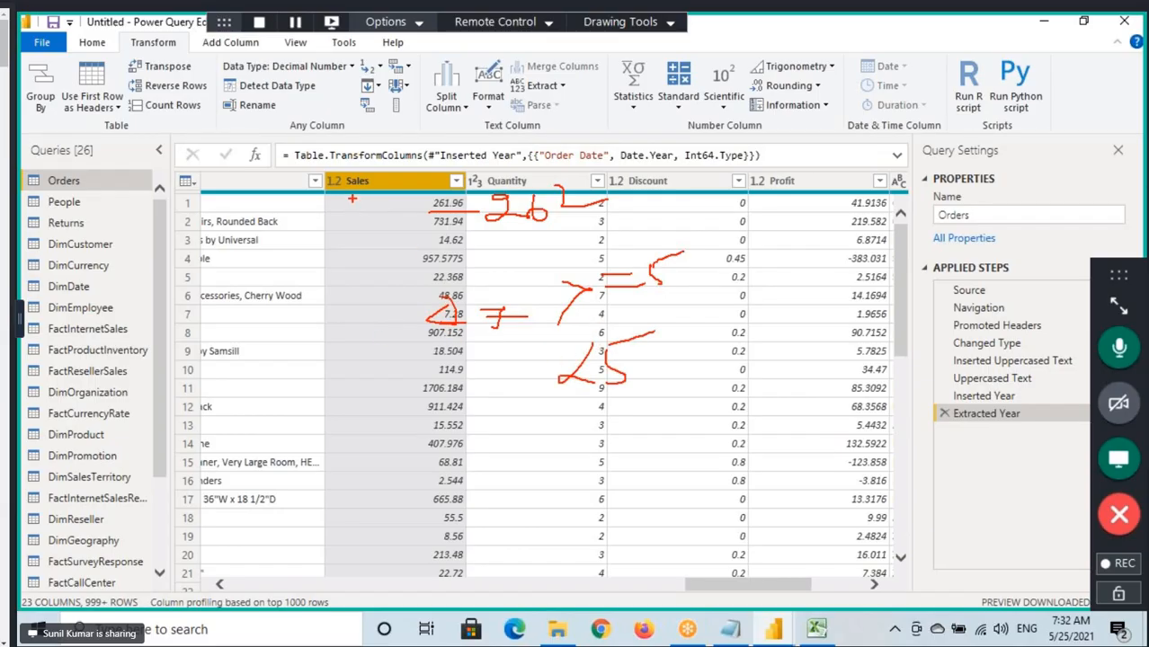
{"action": "key", "text": "Escape"}
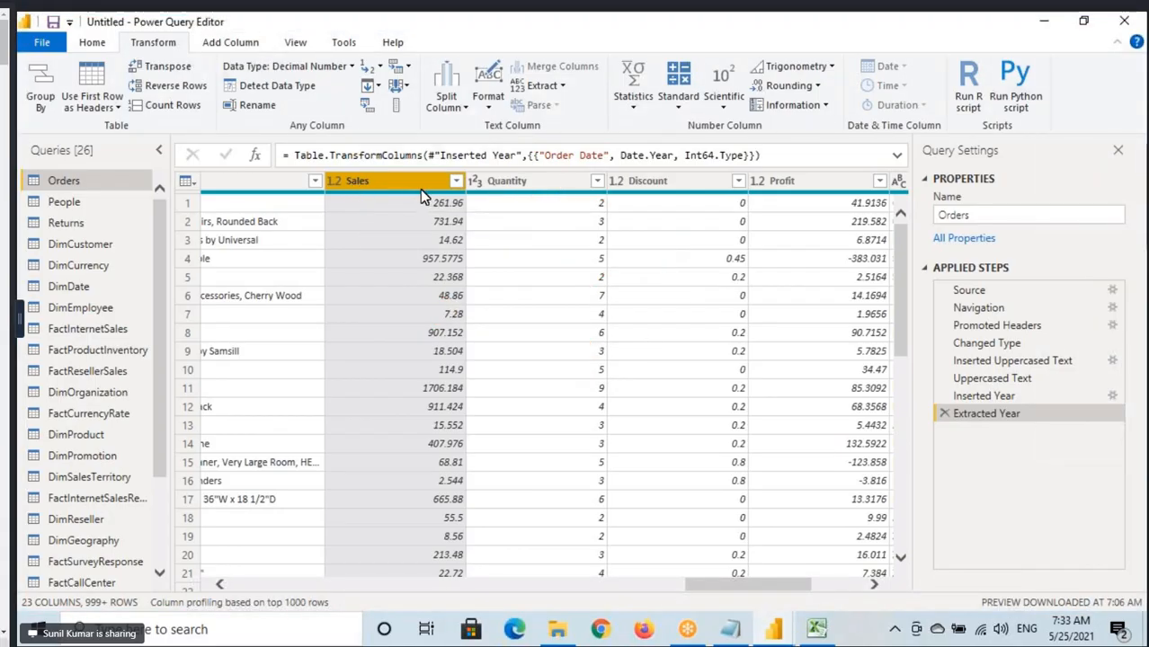
Draw an arrow from Sales past Profit, box the Add Column From Number group and the Sales type icon, and clear the annotations.
{"action": "mouse_move", "coordinate": [402, 174]}
{"action": "left_mouse_down"}
{"action": "mouse_move", "coordinate": [518, 88]}
{"action": "mouse_move", "coordinate": [836, 191]}
{"action": "left_mouse_up"}
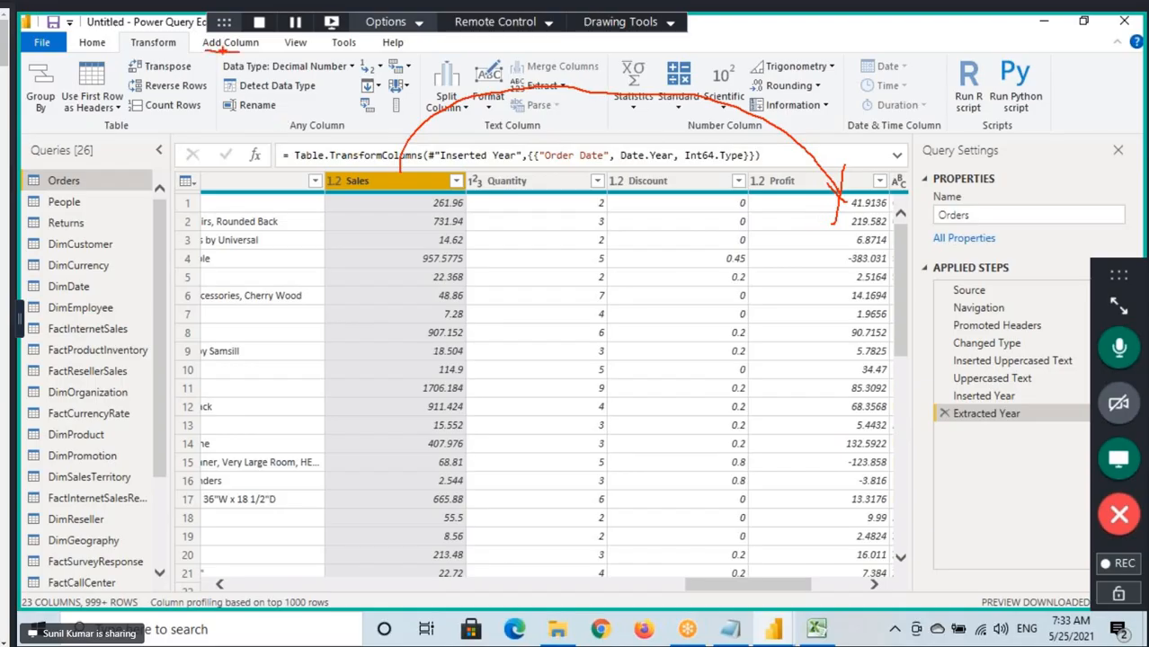
{"action": "key", "text": "Escape"}
{"action": "left_click", "coordinate": [230, 43]}
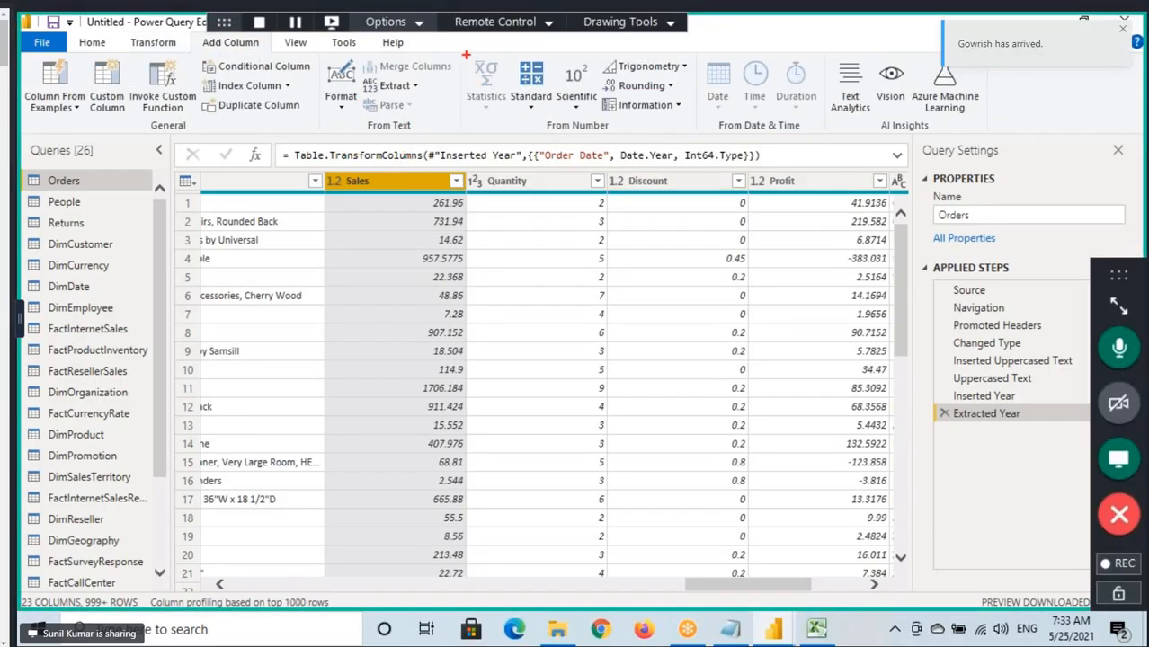
{"action": "left_click_drag", "start_coordinate": [462, 53], "coordinate": [695, 136]}
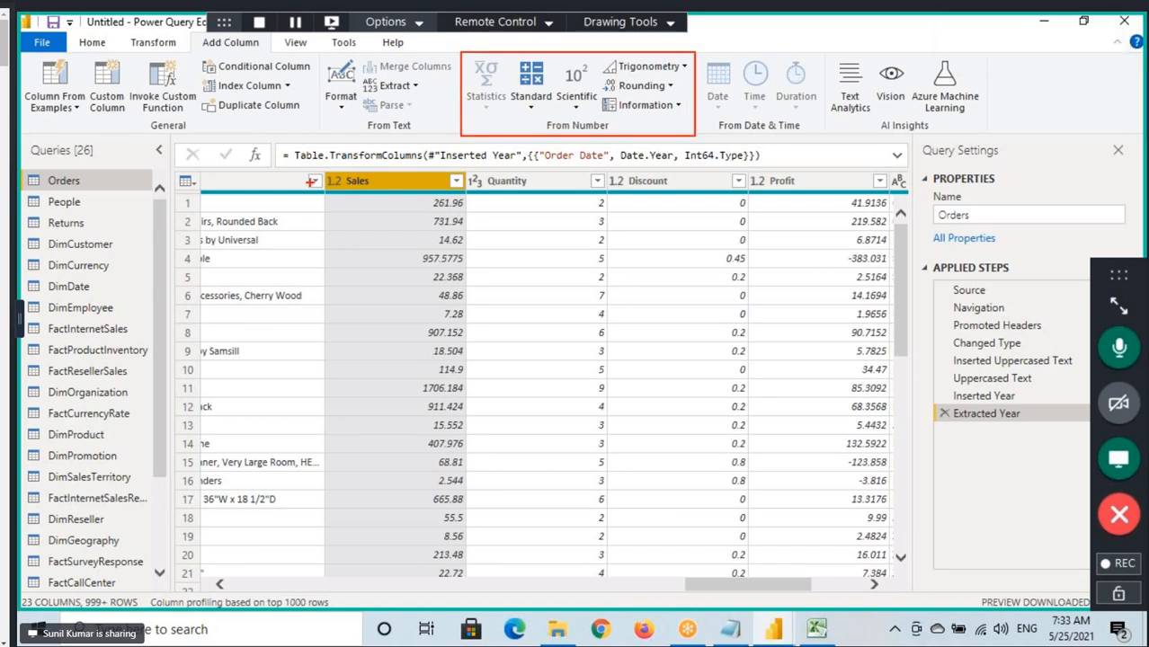
{"action": "left_click_drag", "start_coordinate": [317, 171], "coordinate": [346, 197]}
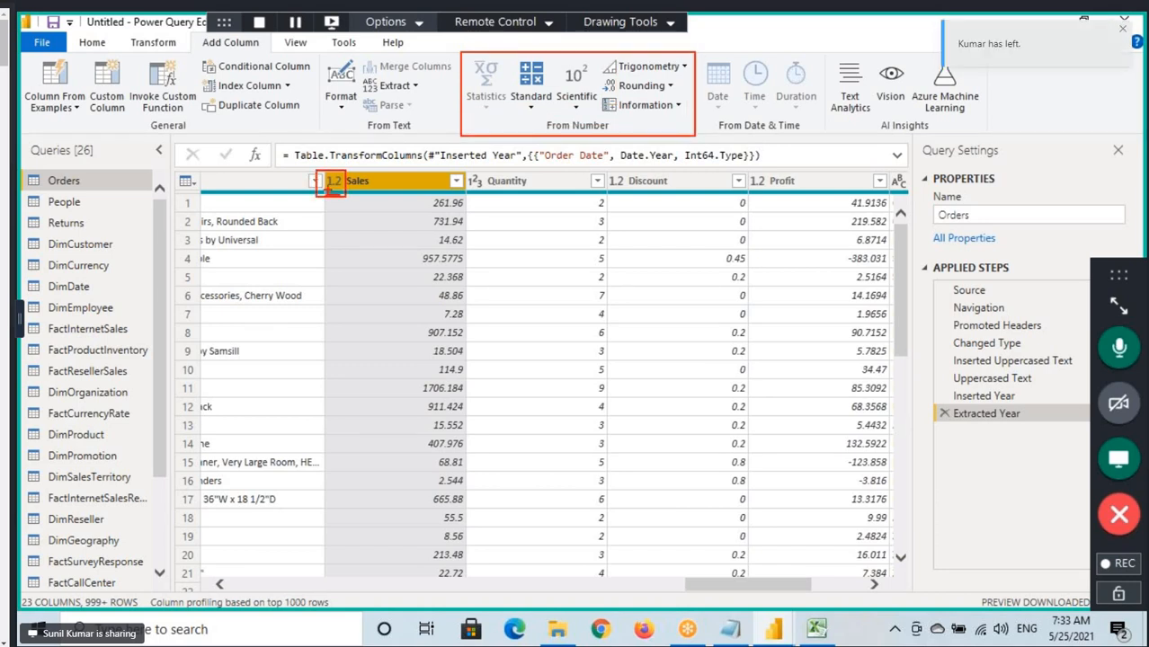
{"action": "key", "text": "Escape"}
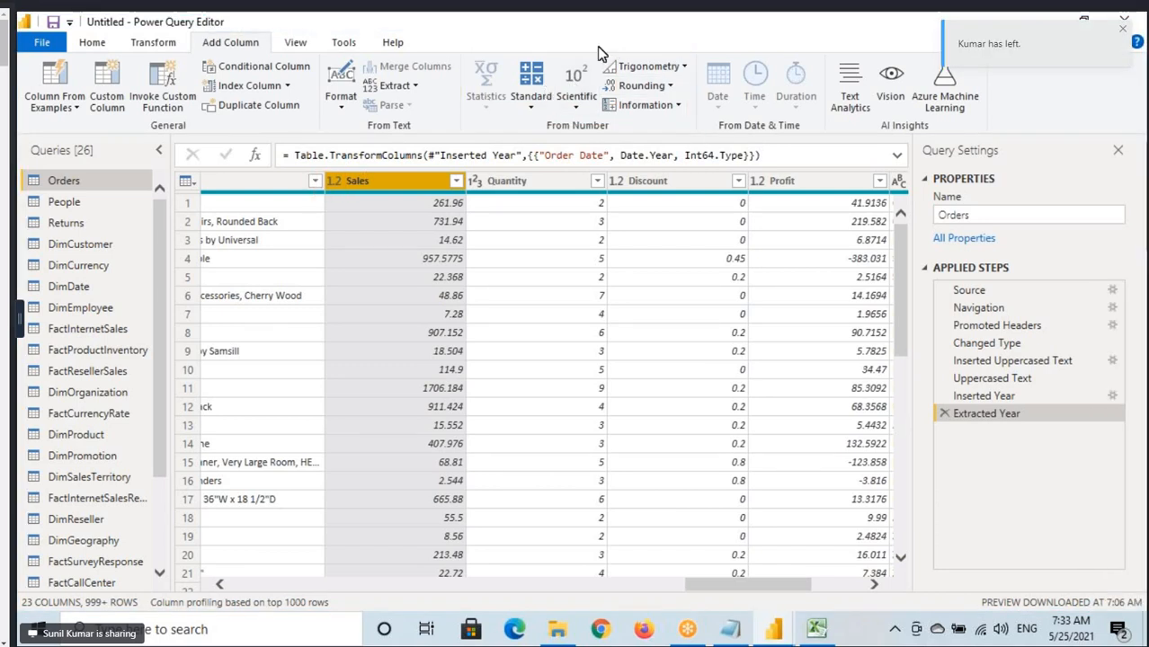
Add a new column holding Sales rounded to 0 decimal places, and select that new column.
{"action": "left_click", "coordinate": [641, 86]}
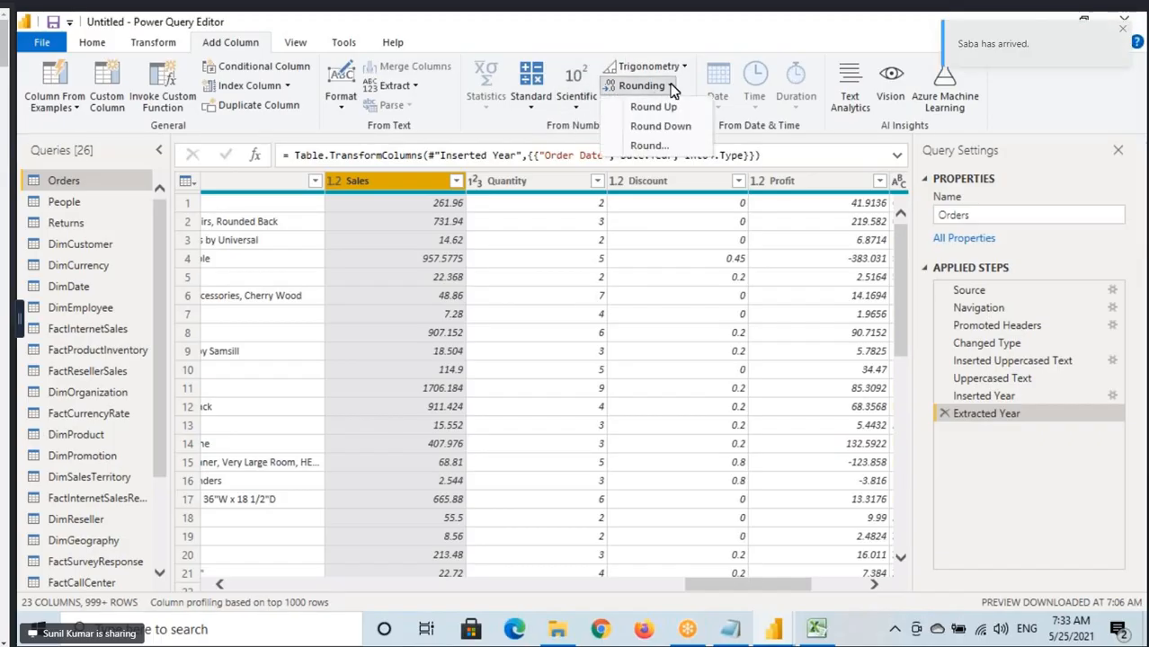
{"action": "left_click", "coordinate": [649, 147]}
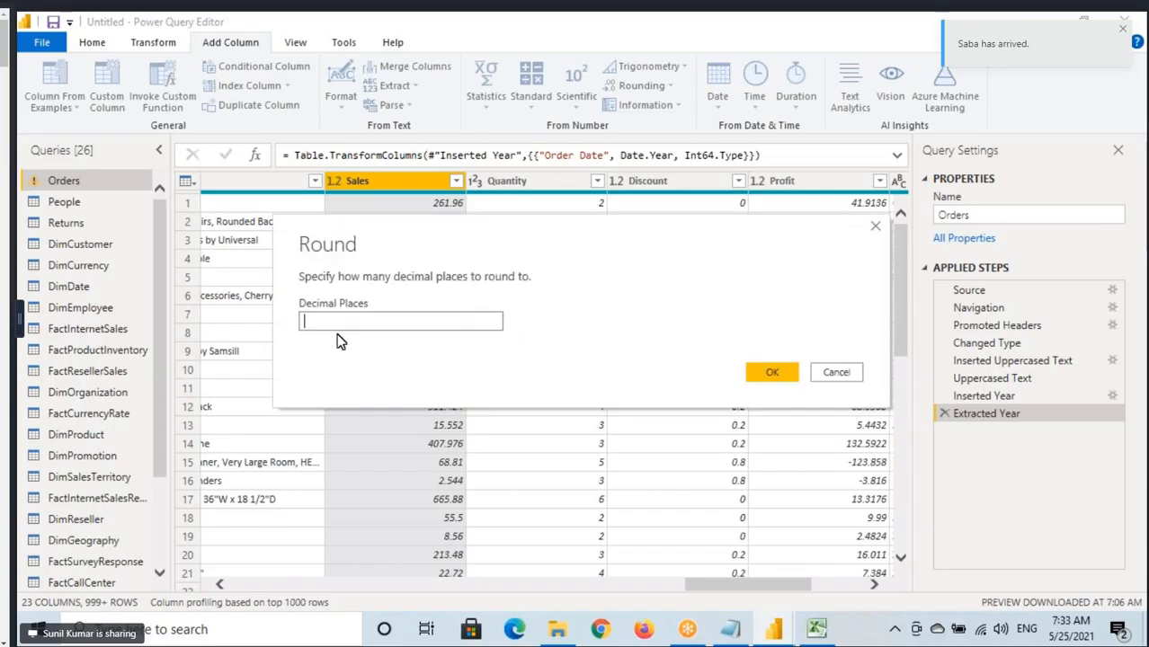
{"action": "left_click", "coordinate": [332, 324]}
{"action": "type", "text": "0"}
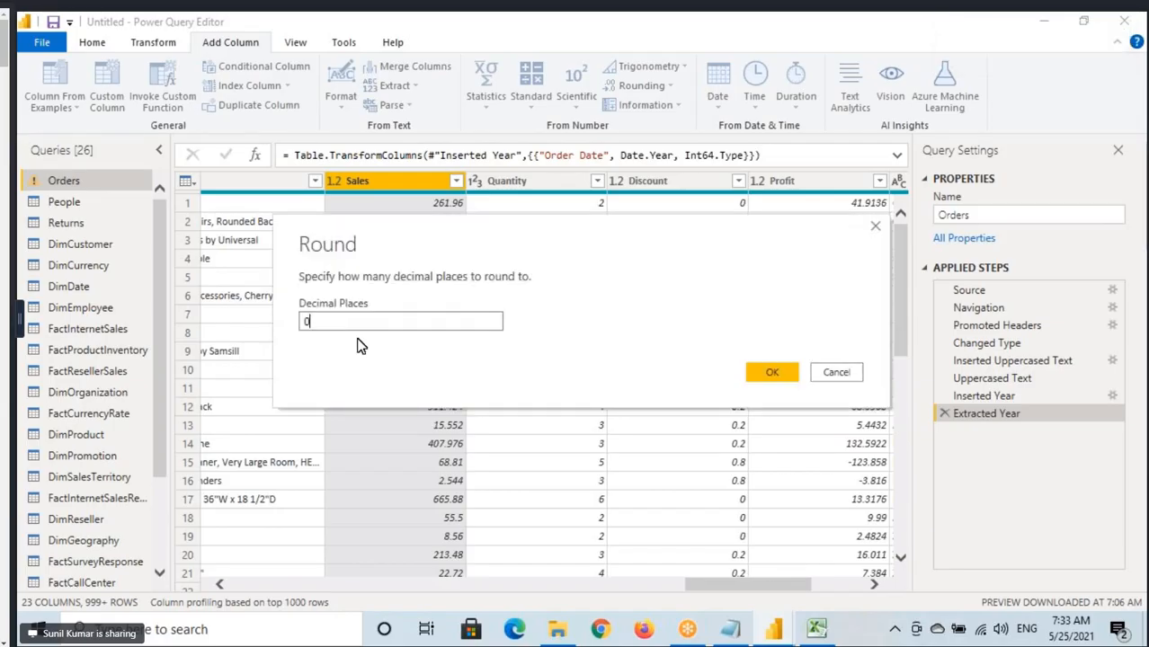
{"action": "left_click", "coordinate": [771, 374]}
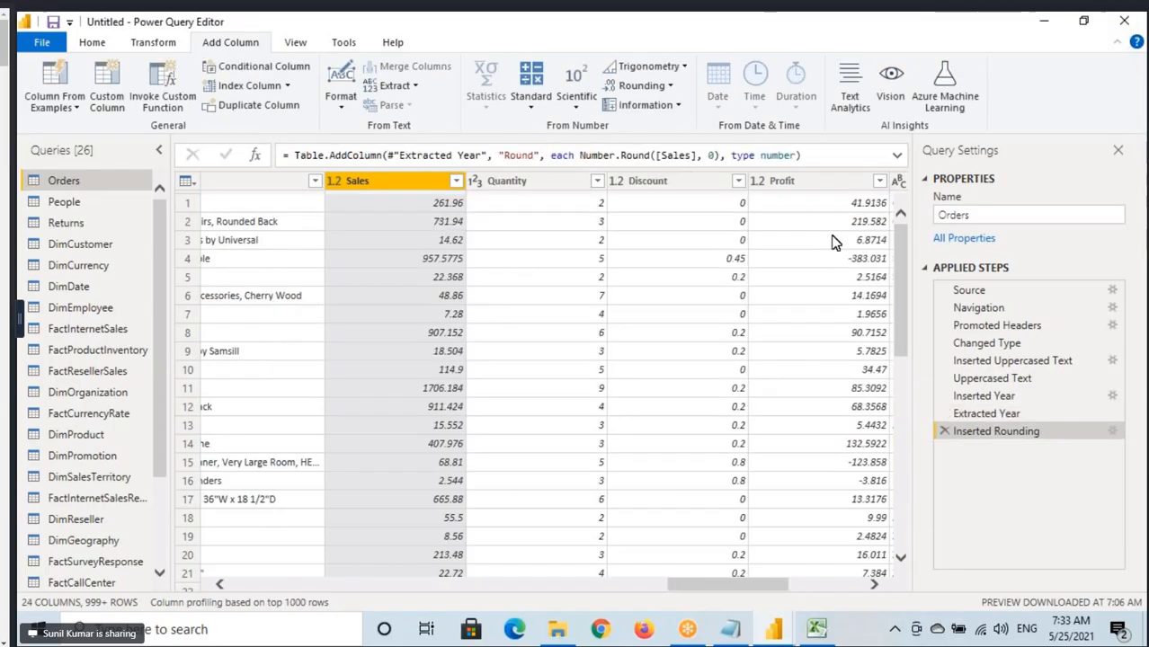
{"action": "left_click_drag", "start_coordinate": [723, 585], "coordinate": [800, 586]}
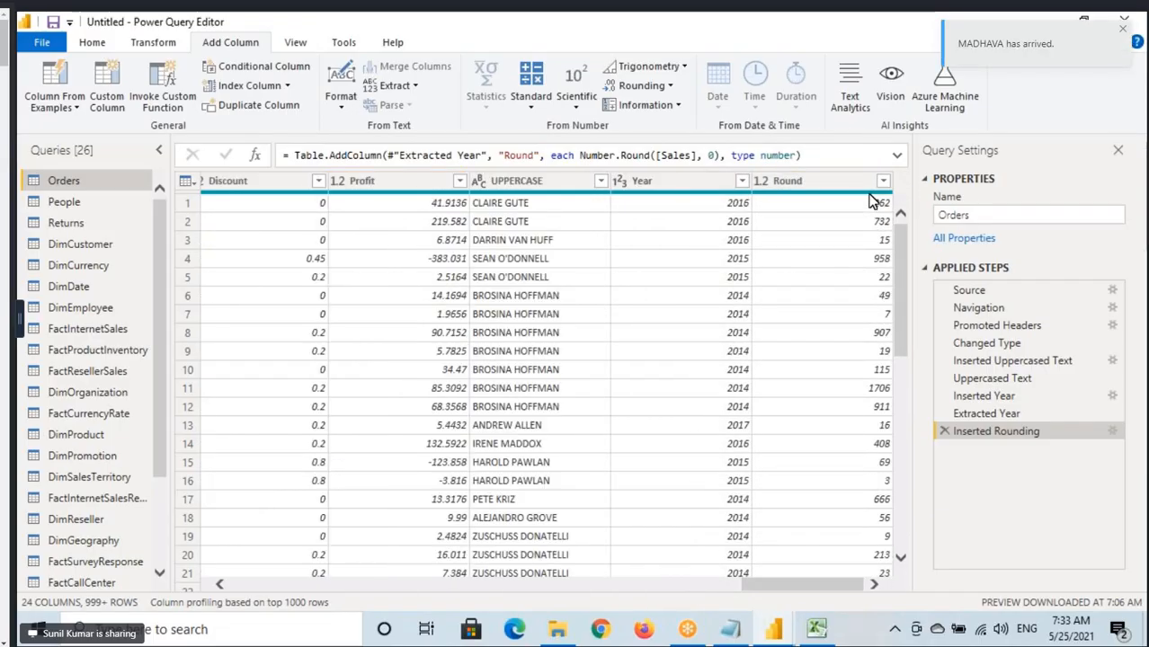
{"action": "left_click", "coordinate": [828, 178]}
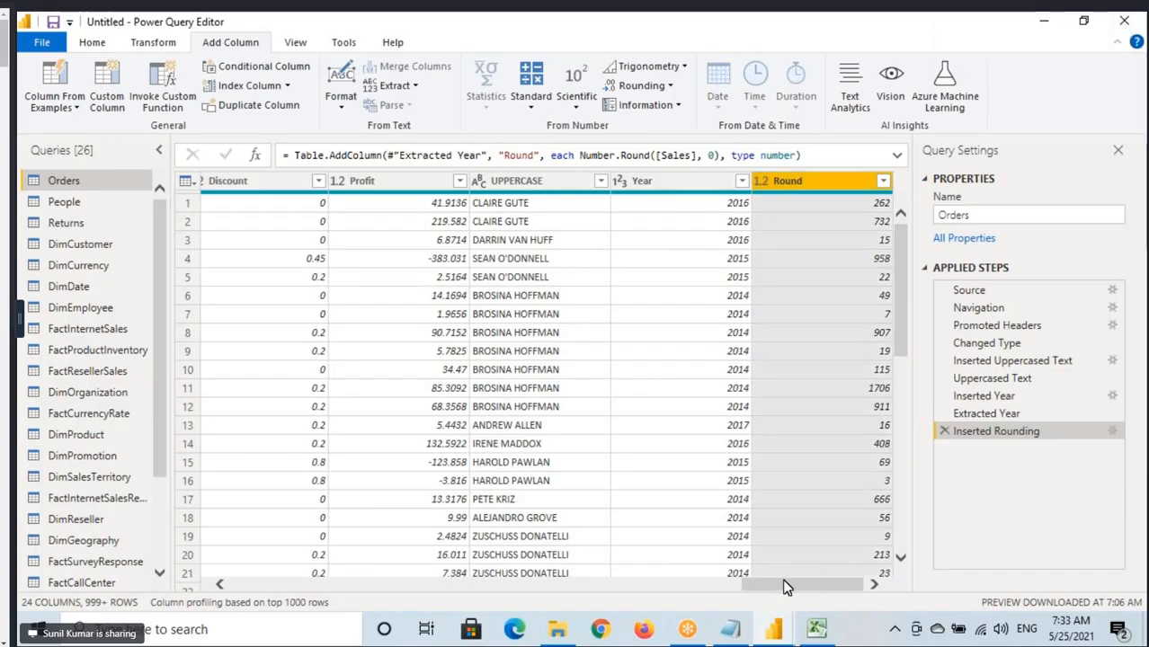
Select the original Sales column, draw an arrow down its values, and clear the annotation.
{"action": "left_click_drag", "start_coordinate": [785, 585], "coordinate": [711, 600]}
{"action": "left_click", "coordinate": [558, 187]}
{"action": "key", "text": "ctrl+2"}
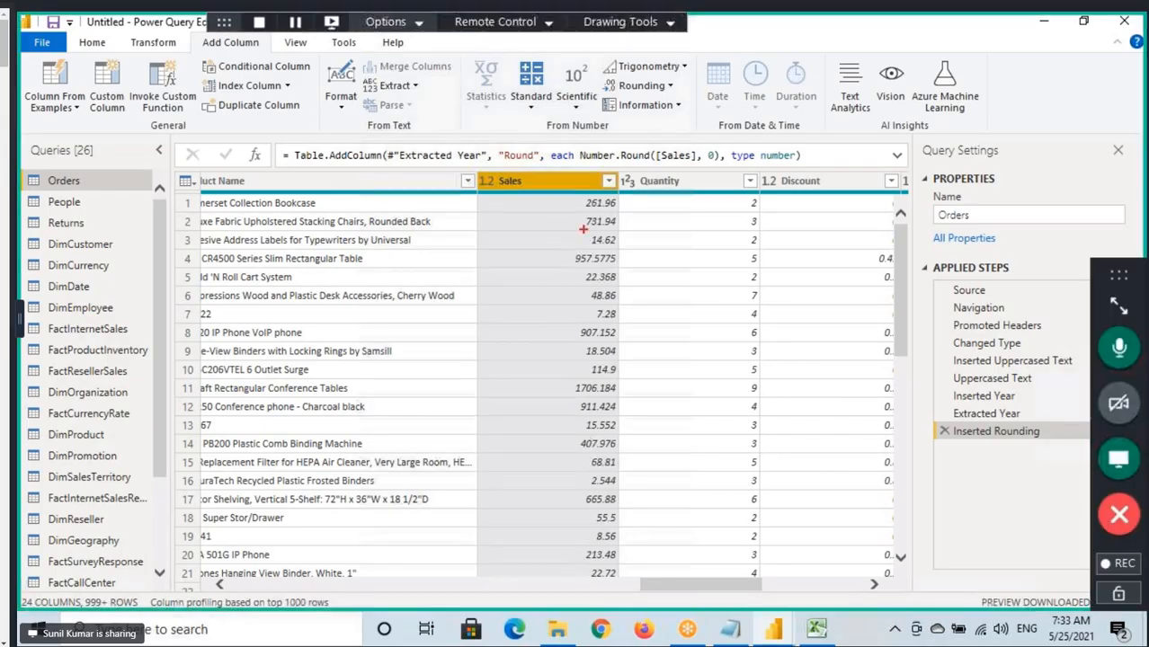
{"action": "left_click_drag", "start_coordinate": [561, 298], "coordinate": [560, 186]}
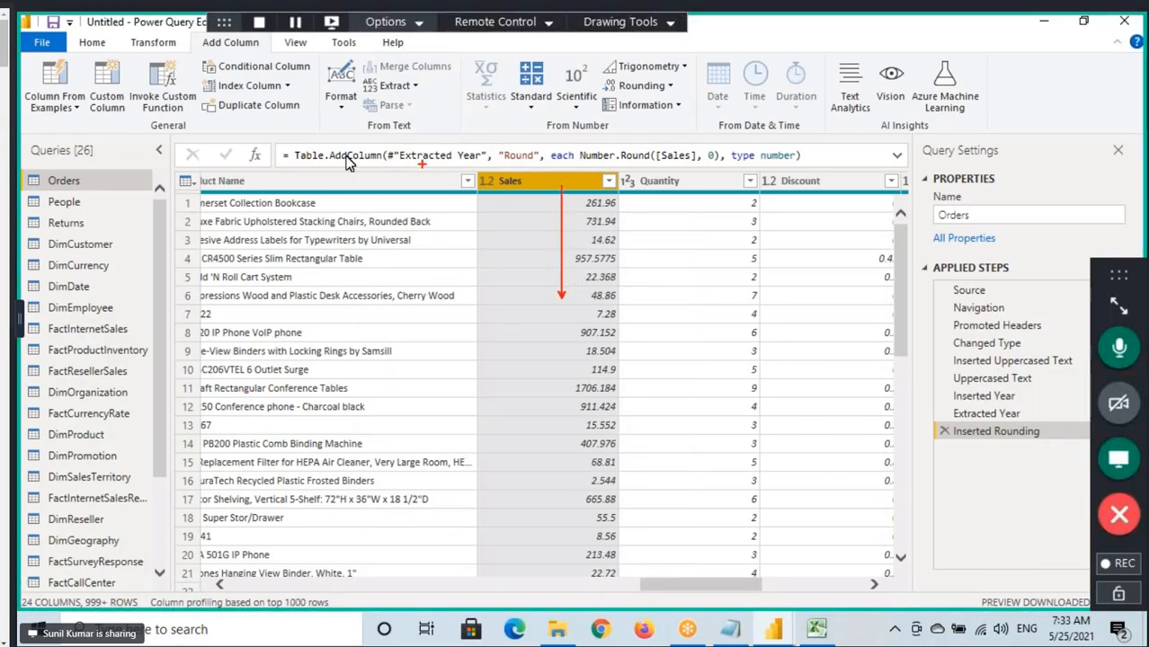
{"action": "key", "text": "Escape"}
Bring up the Transform commands for Sales, box the Number Column group, and clear the annotation.
{"action": "left_click", "coordinate": [154, 43]}
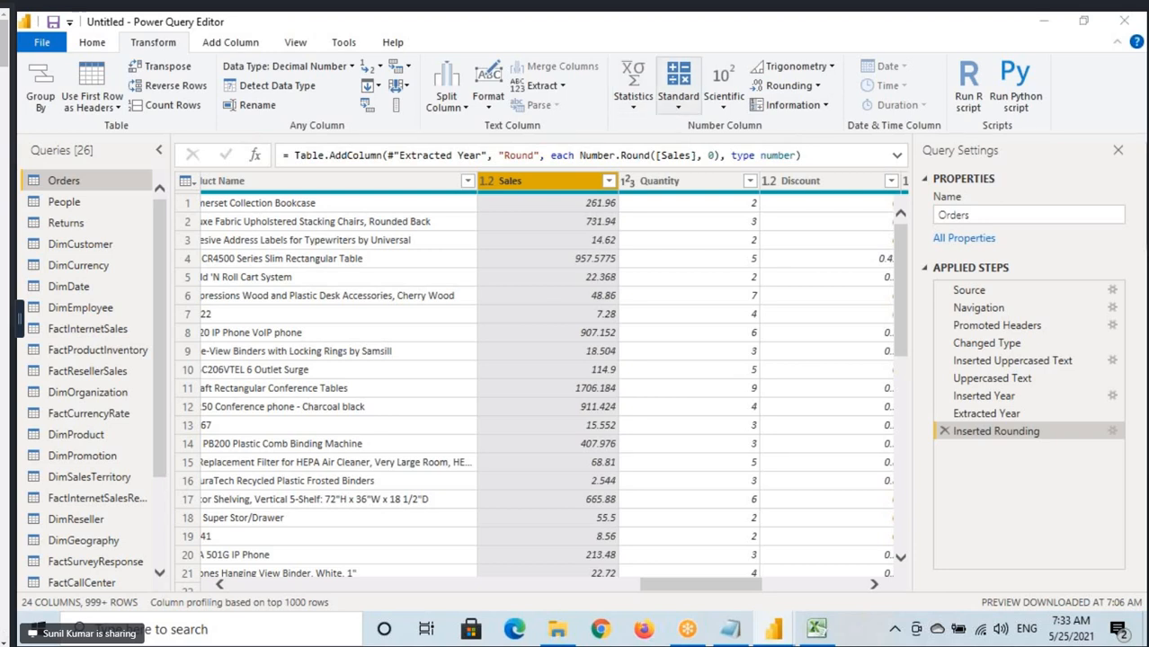
{"action": "key", "text": "ctrl+2"}
{"action": "left_click_drag", "start_coordinate": [606, 57], "coordinate": [851, 140]}
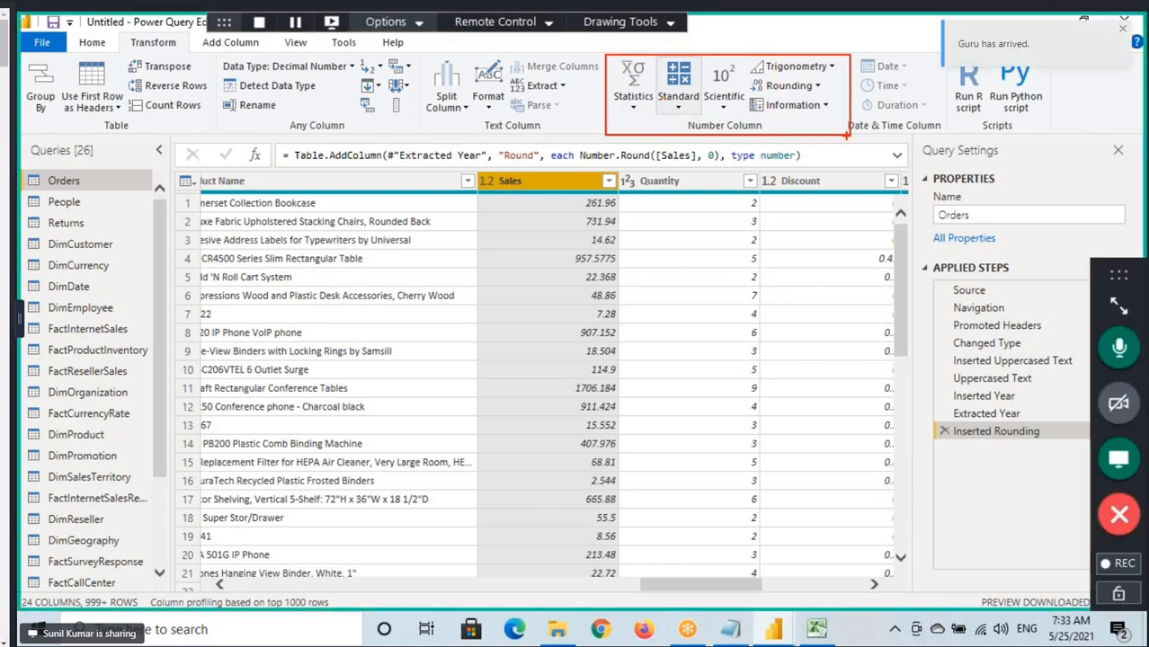
{"action": "key", "text": "Escape"}
Round the Sales column in place to 0 decimal places and look through its values.
{"action": "left_click", "coordinate": [819, 88]}
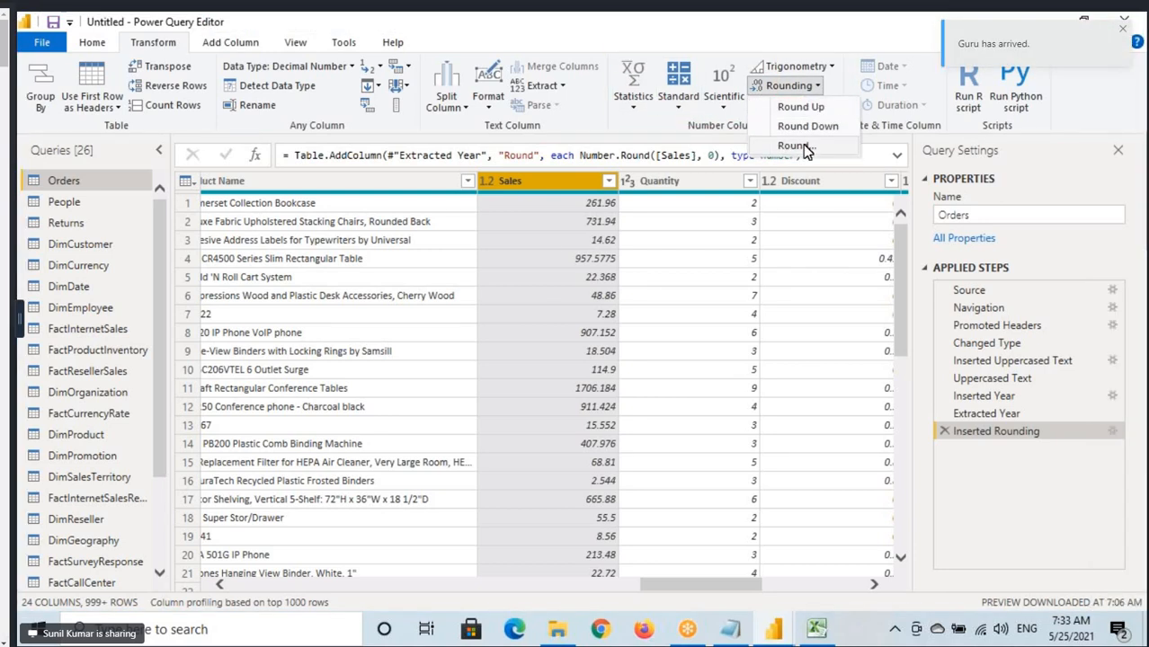
{"action": "left_click", "coordinate": [803, 149]}
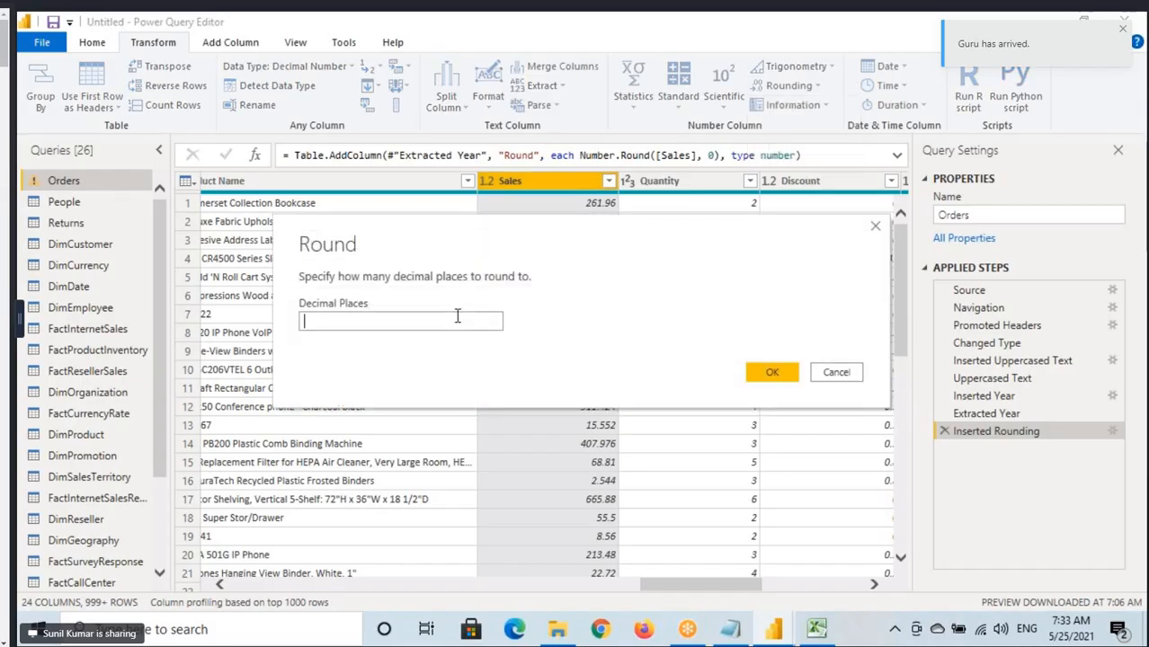
{"action": "type", "text": "0"}
{"action": "left_click", "coordinate": [775, 375]}
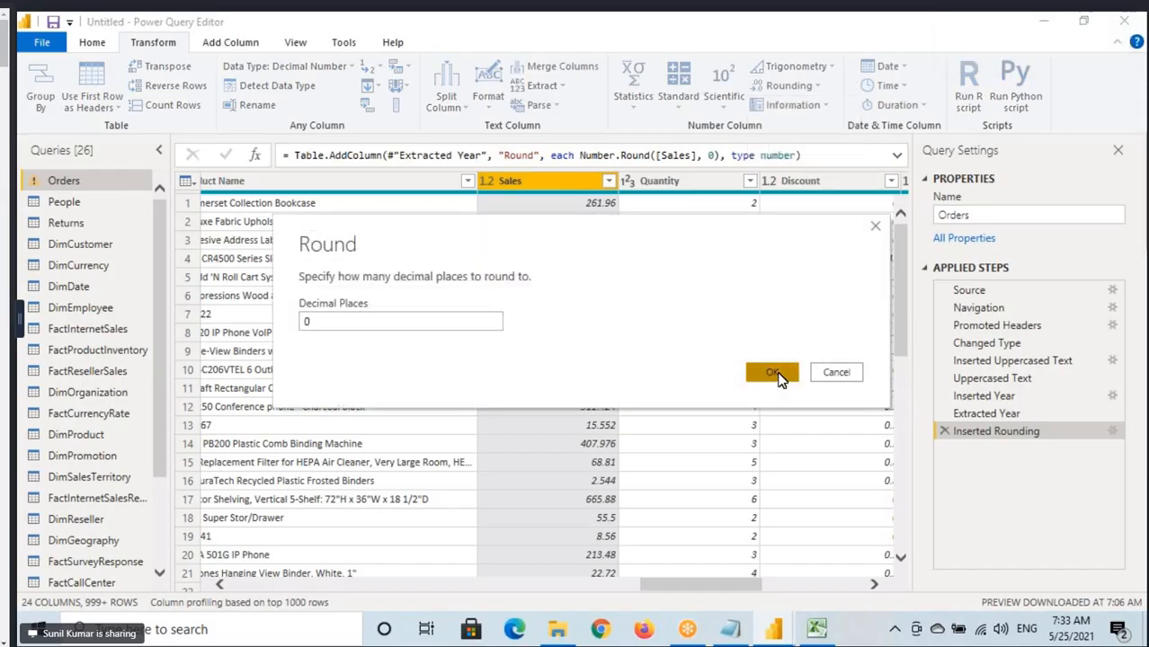
{"action": "scroll", "coordinate": [546, 249], "scroll_direction": "down", "scroll_amount": 5}
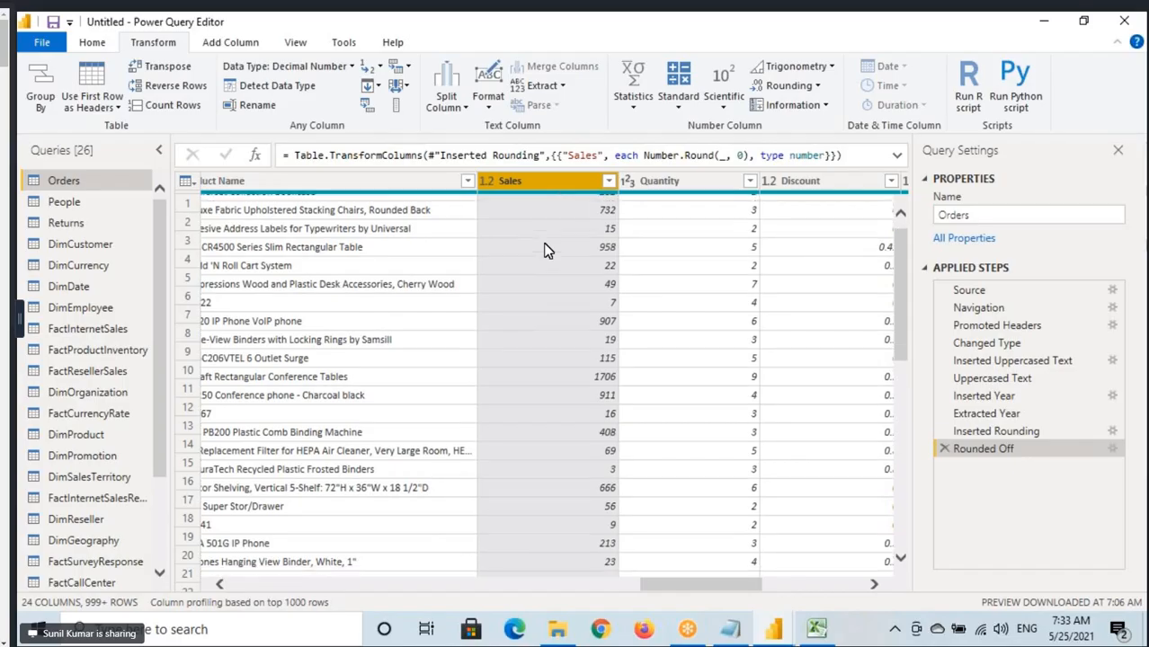
{"action": "scroll", "coordinate": [544, 283], "scroll_direction": "up", "scroll_amount": 3}
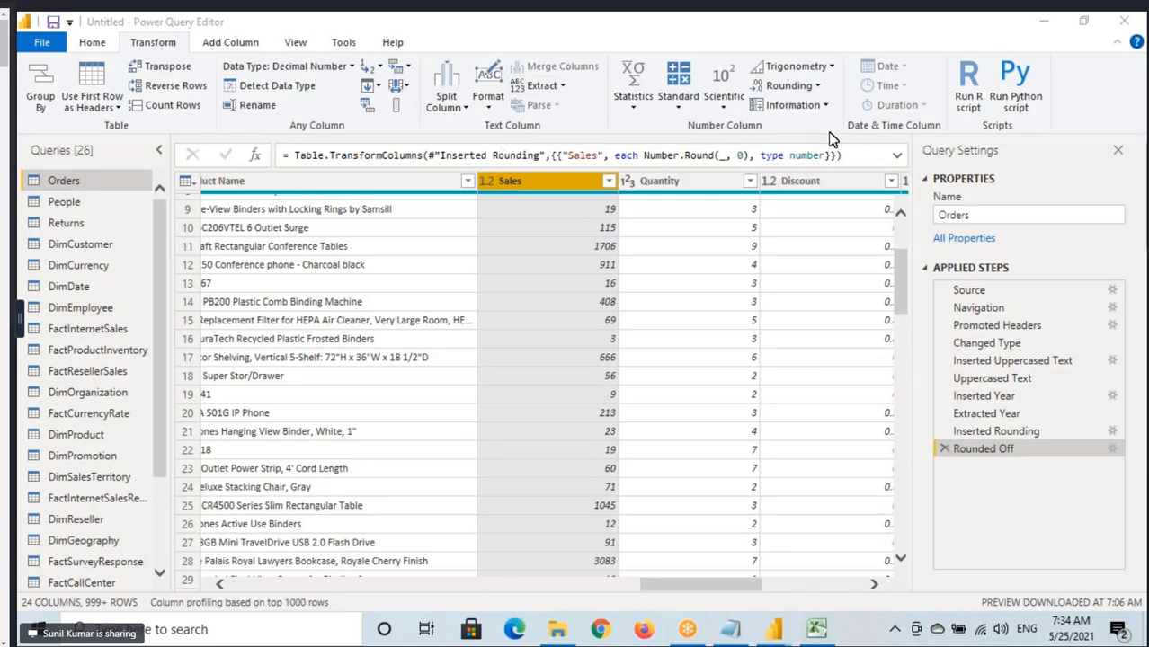
Box the Text Column, Number Column and Date & Time Column groups of Transform together, and clear the annotation.
{"action": "left_click", "coordinate": [161, 52]}
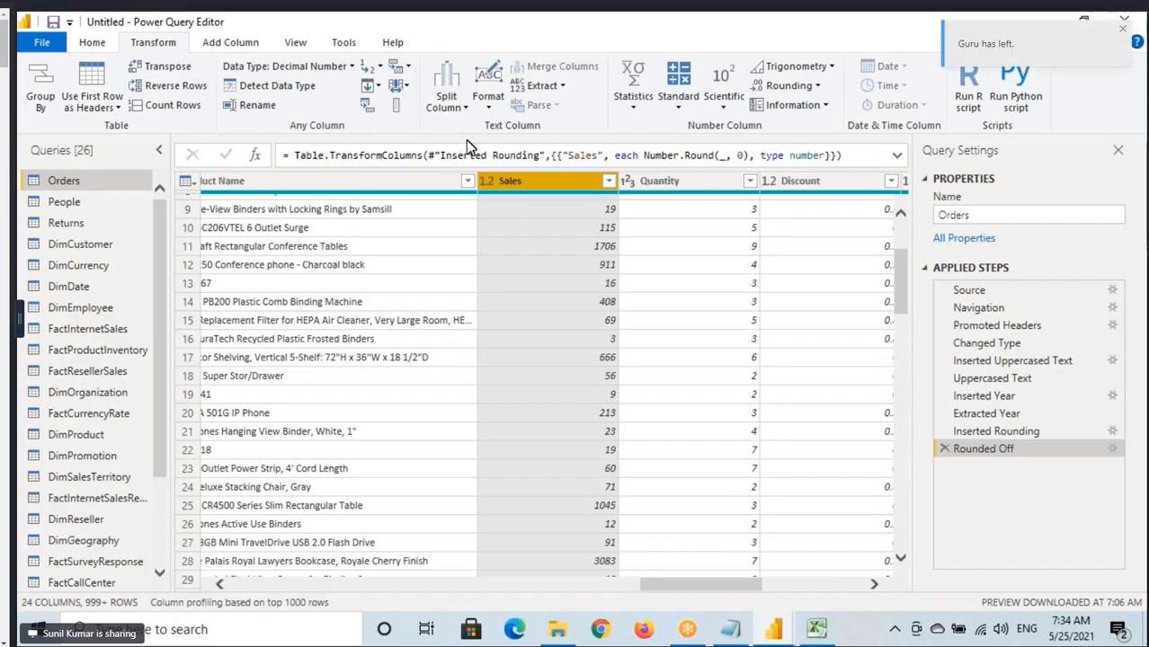
{"action": "mouse_move", "coordinate": [416, 53]}
{"action": "left_mouse_down"}
{"action": "mouse_move", "coordinate": [749, 122]}
{"action": "mouse_move", "coordinate": [955, 137]}
{"action": "left_mouse_up"}
{"action": "key", "text": "Escape"}
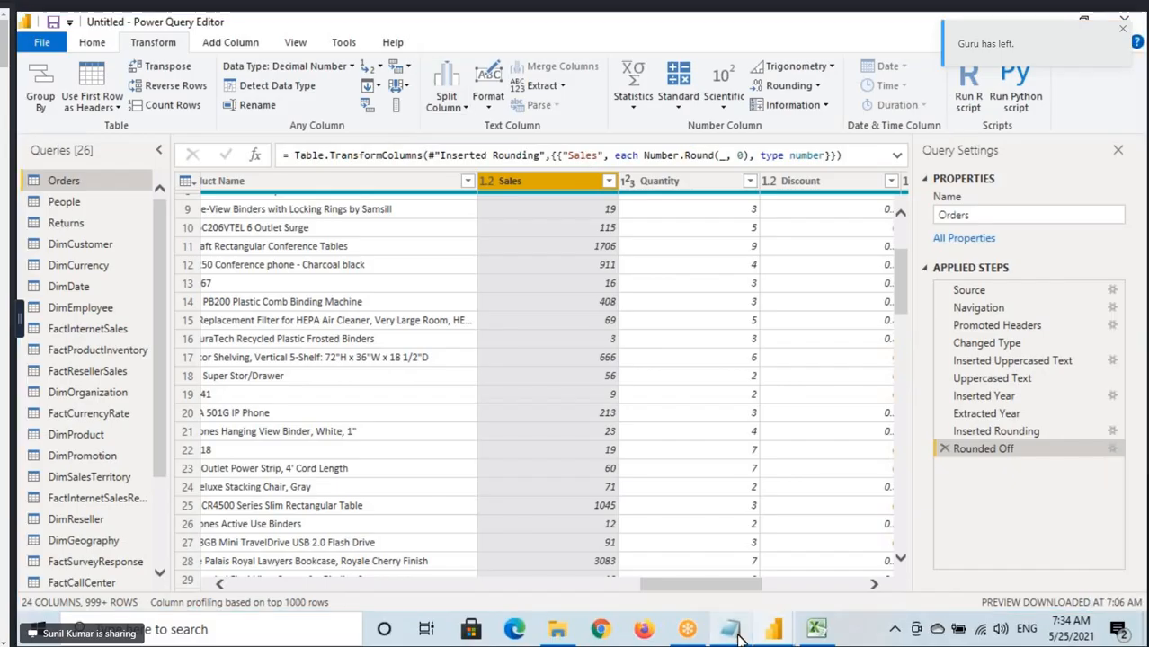
Check the notes in Notepad, return to Power Query Editor, and select Product Name with the Add Column commands showing.
{"action": "left_click", "coordinate": [739, 639]}
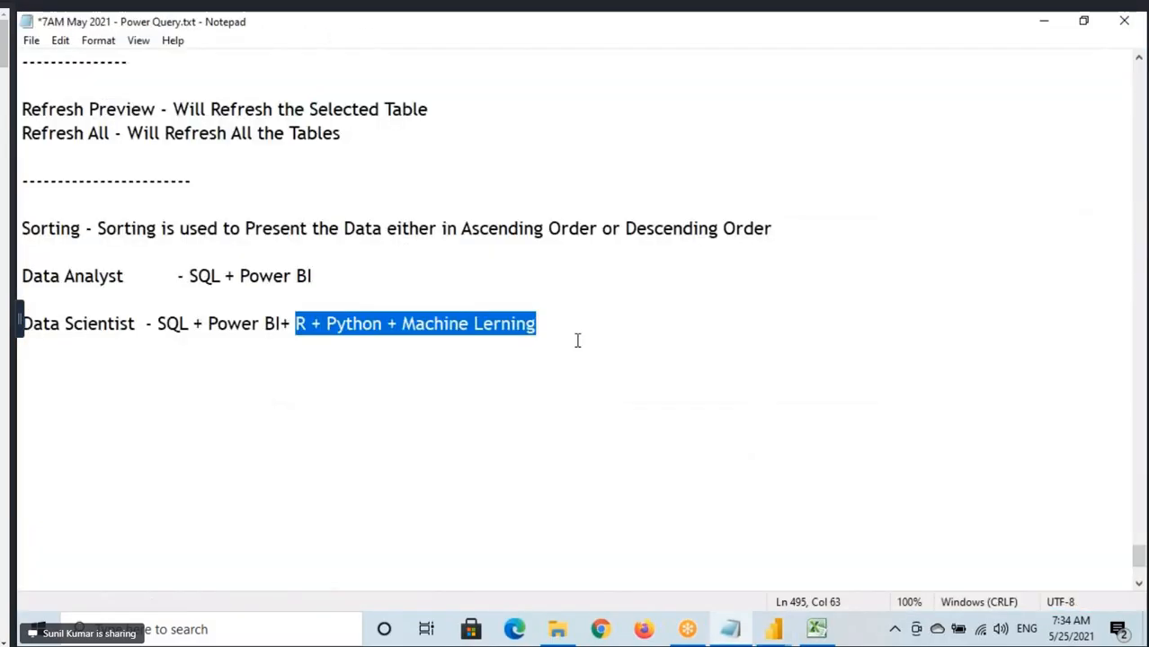
{"action": "left_click", "coordinate": [581, 333]}
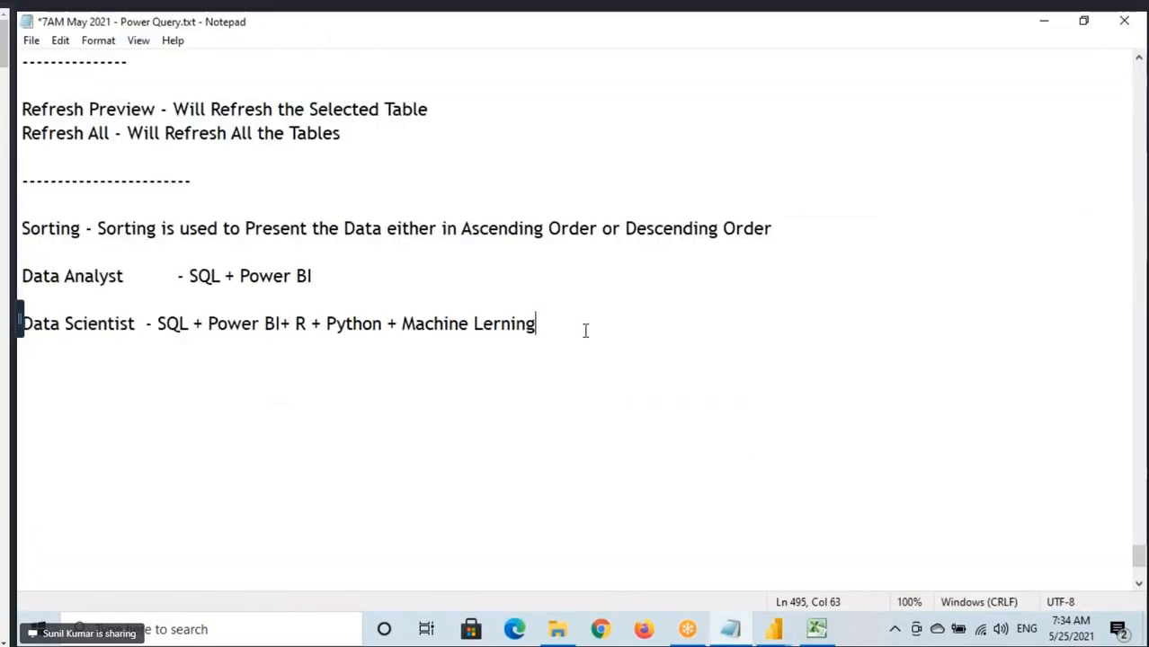
{"action": "left_click", "coordinate": [781, 633]}
{"action": "left_click", "coordinate": [825, 591]}
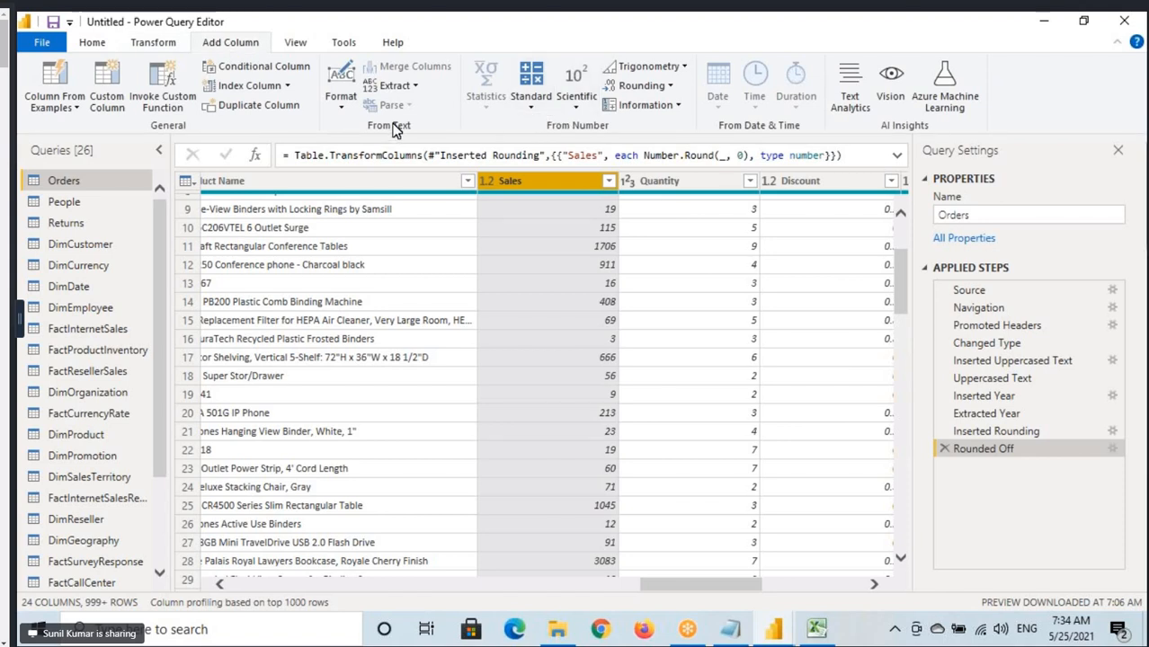
{"action": "left_click", "coordinate": [311, 182]}
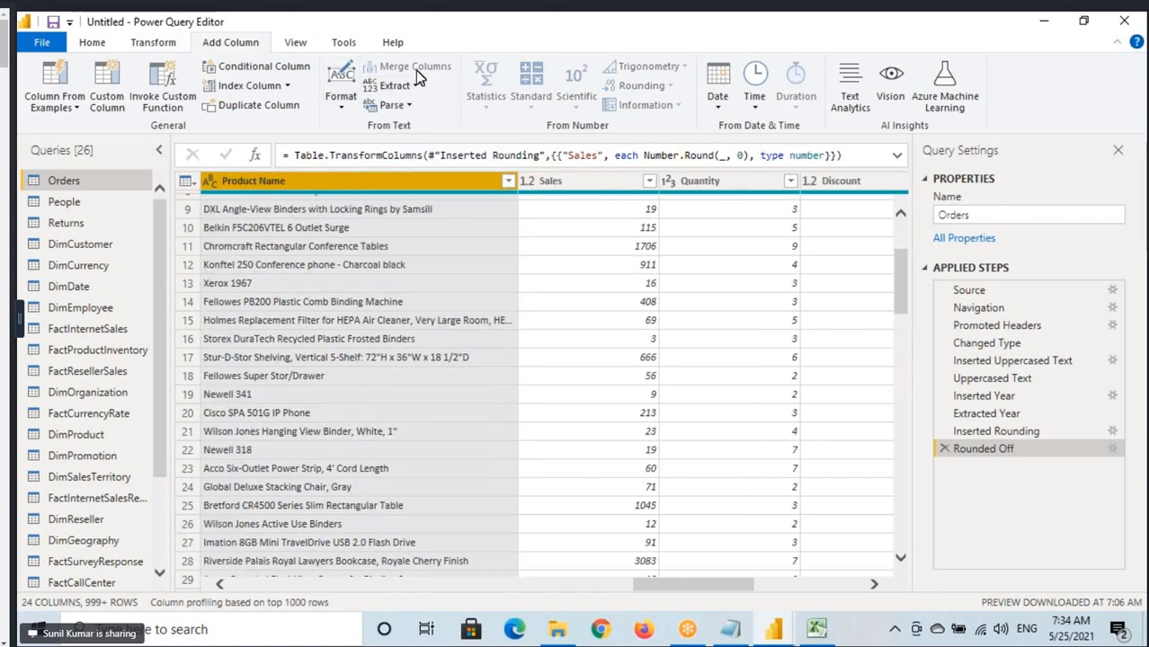
Switch to Notepad and start a new line below the Data Scientist note reading "Video - Number, Text".
{"action": "left_click", "coordinate": [730, 630]}
{"action": "key", "text": "Return"}
{"action": "key", "text": "Return"}
{"action": "type", "text": "Vid"}
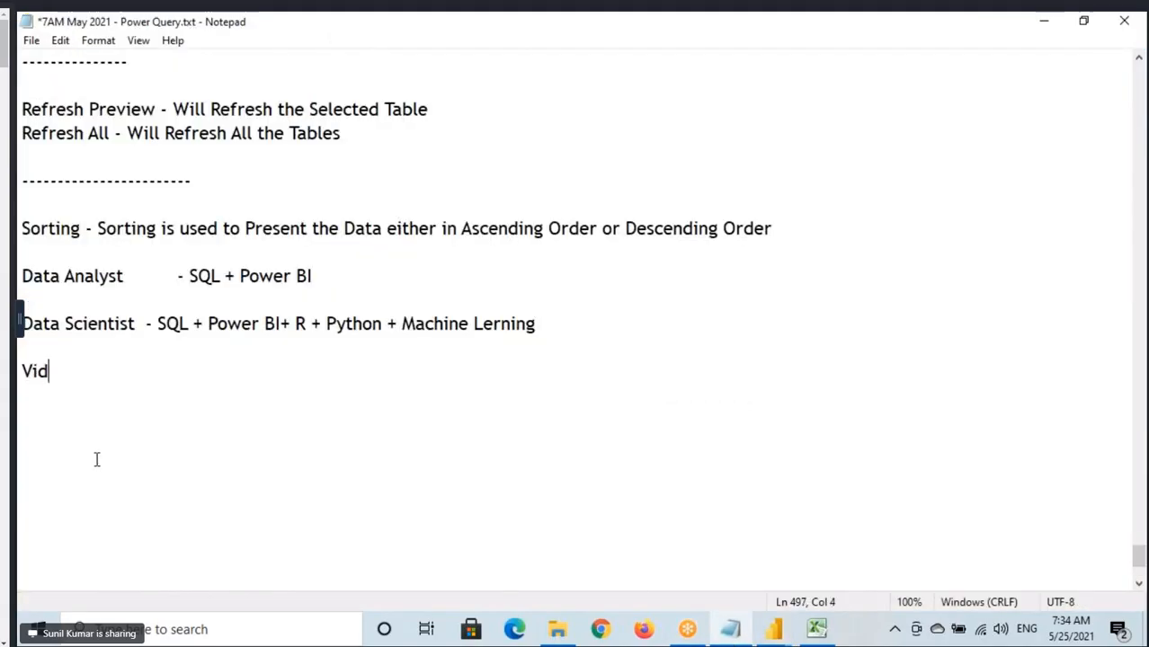
{"action": "type", "text": "eo - "}
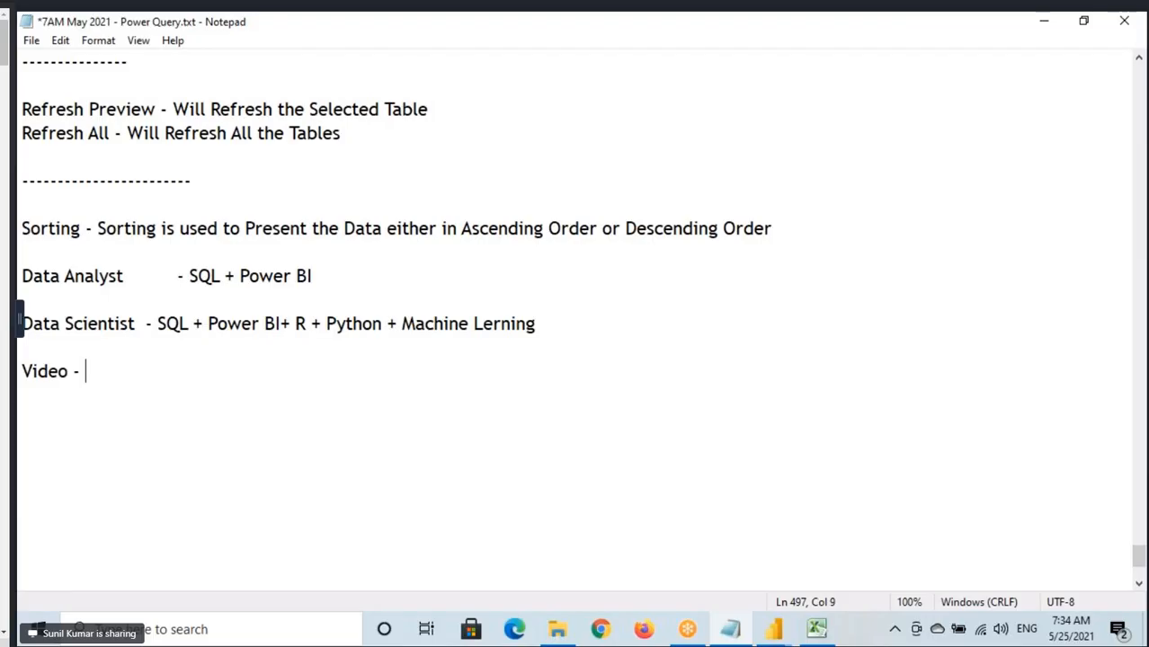
{"action": "type", "text": "Number"}
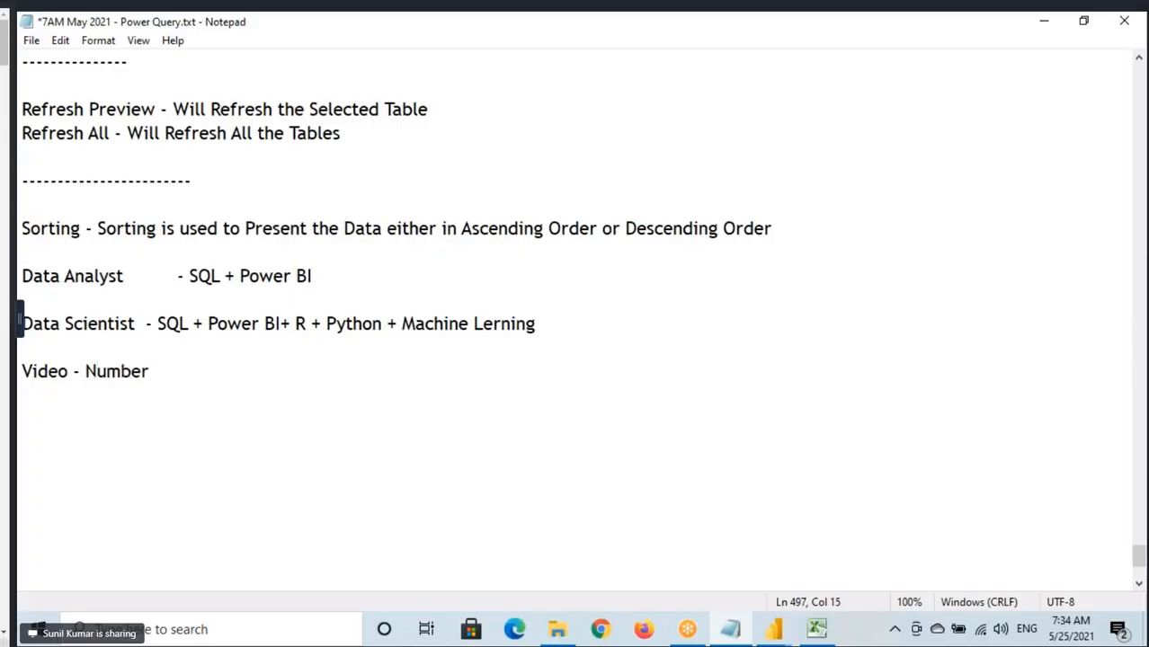
{"action": "type", "text": " Column"}
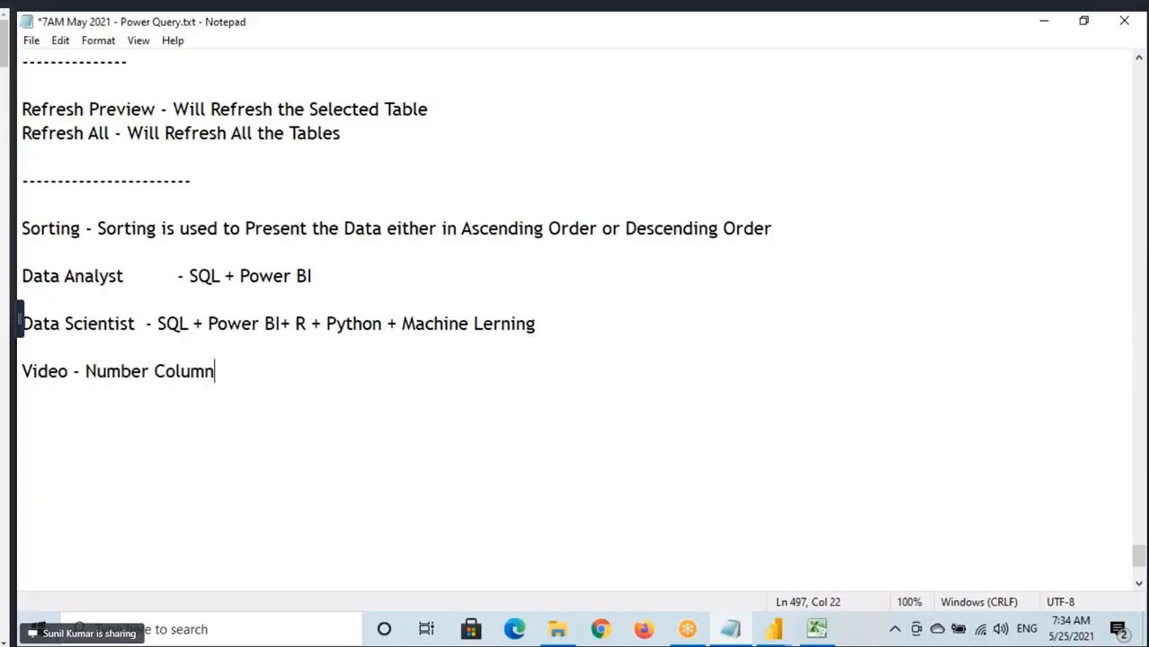
{"action": "type", "text": ", Text"}
{"action": "key", "text": "BackSpace"}
{"action": "key", "text": "BackSpace"}
{"action": "key", "text": "BackSpace"}
{"action": "key", "text": "BackSpace"}
{"action": "key", "text": "BackSpace"}
{"action": "key", "text": "BackSpace"}
{"action": "key", "text": "BackSpace"}
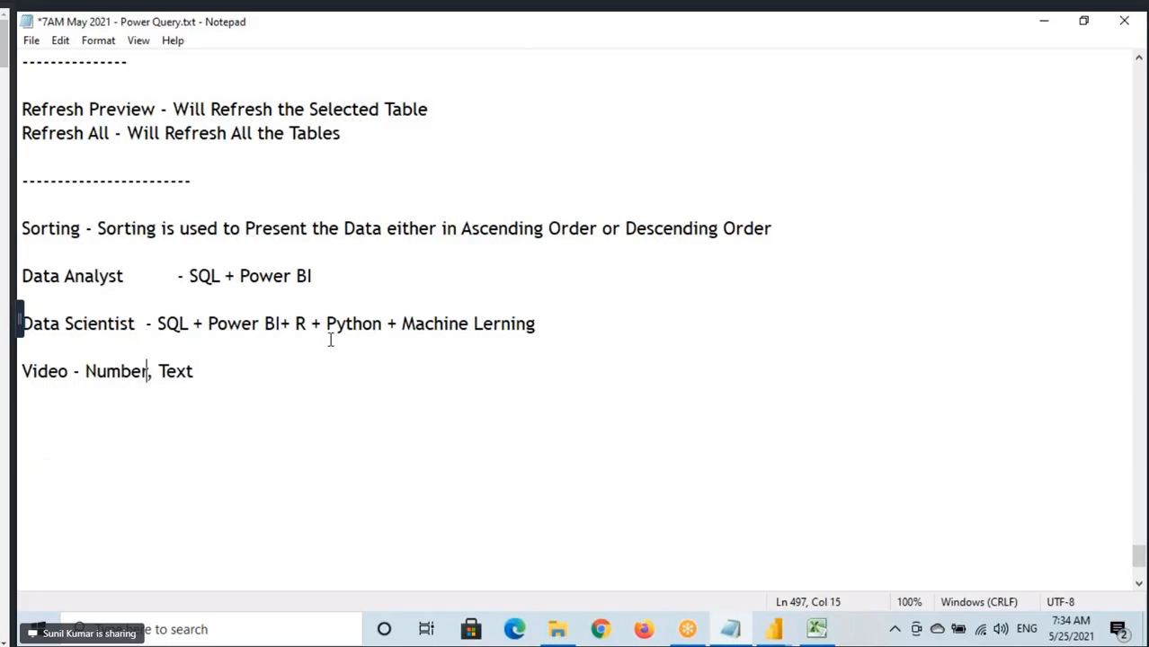
Complete the Video line with "& Date Column Transformations" and highlight its wording from "Text" onward.
{"action": "left_click", "coordinate": [232, 378]}
{"action": "type", "text": "& "}
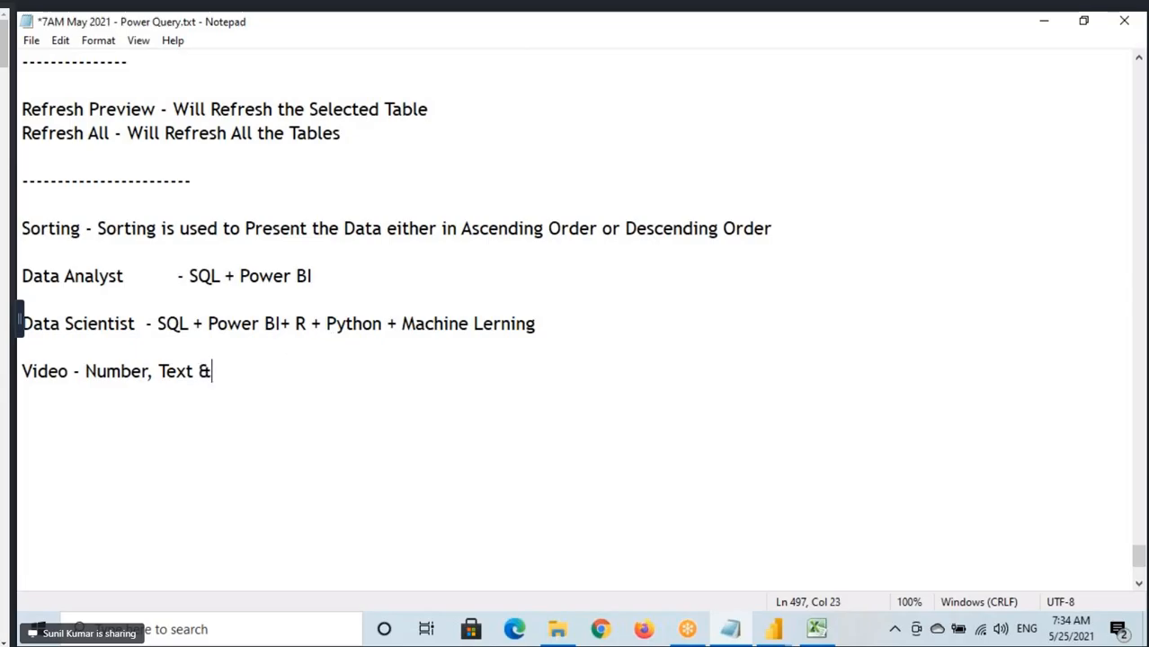
{"action": "type", "text": "Date C"}
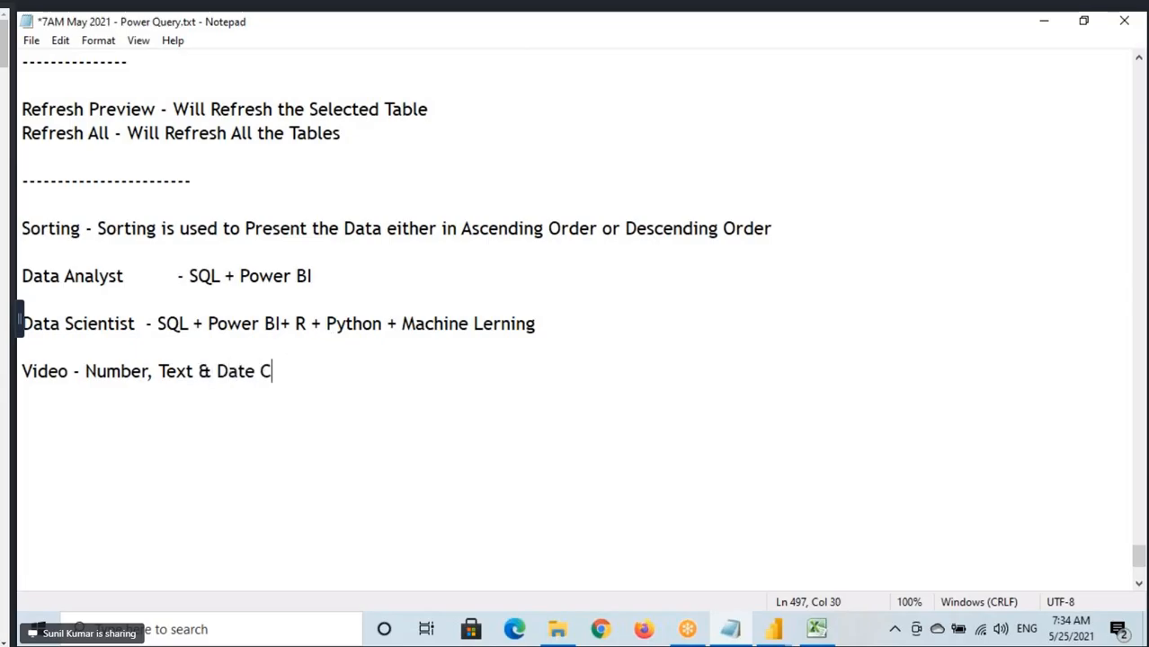
{"action": "type", "text": "olumn Transfo"}
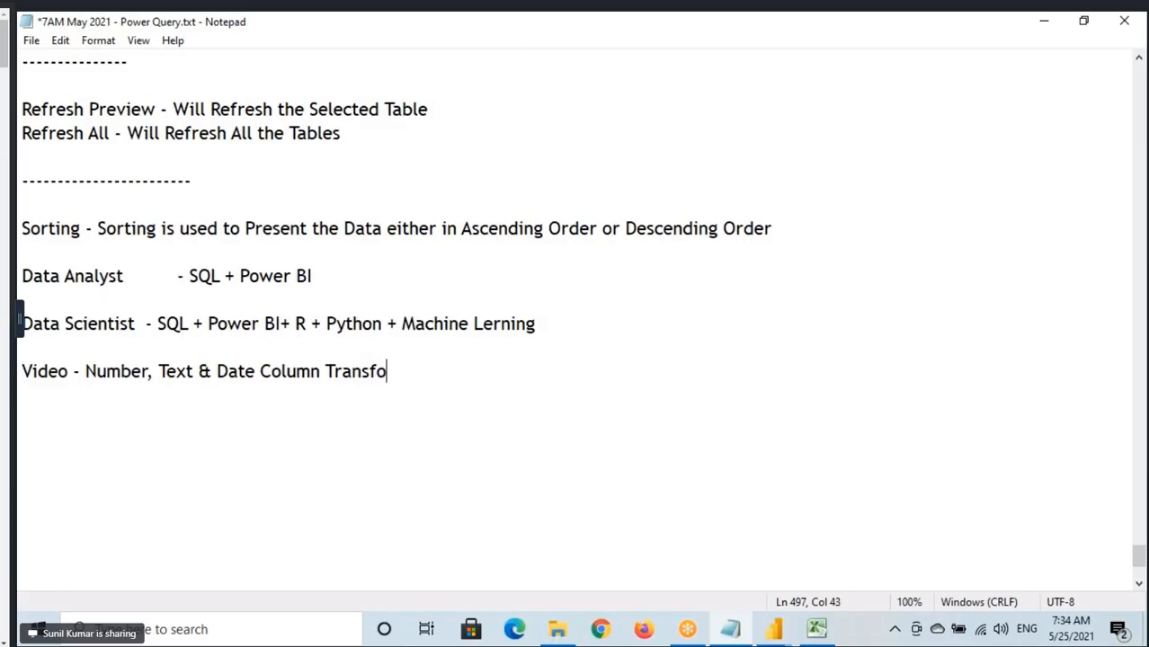
{"action": "type", "text": "rmations"}
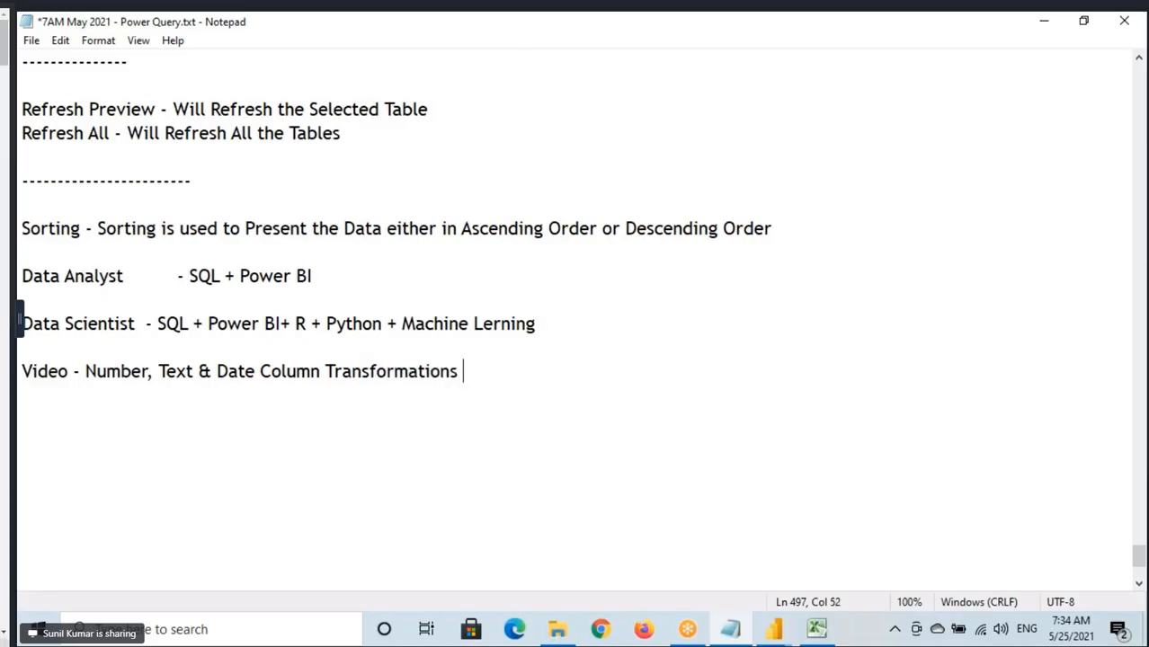
{"action": "left_click_drag", "start_coordinate": [159, 372], "coordinate": [475, 437]}
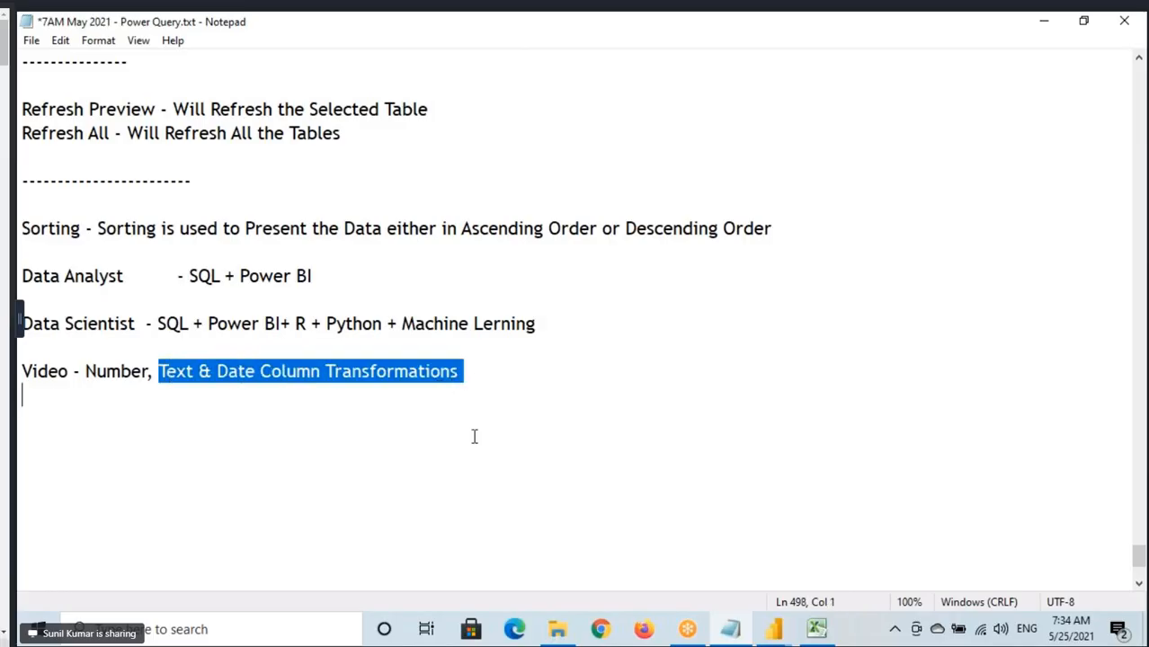
Switch back to Power Query Editor, box the From Text group of Add Column, mark Extract, and clear the annotation.
{"action": "left_click", "coordinate": [783, 628]}
{"action": "left_click", "coordinate": [813, 604]}
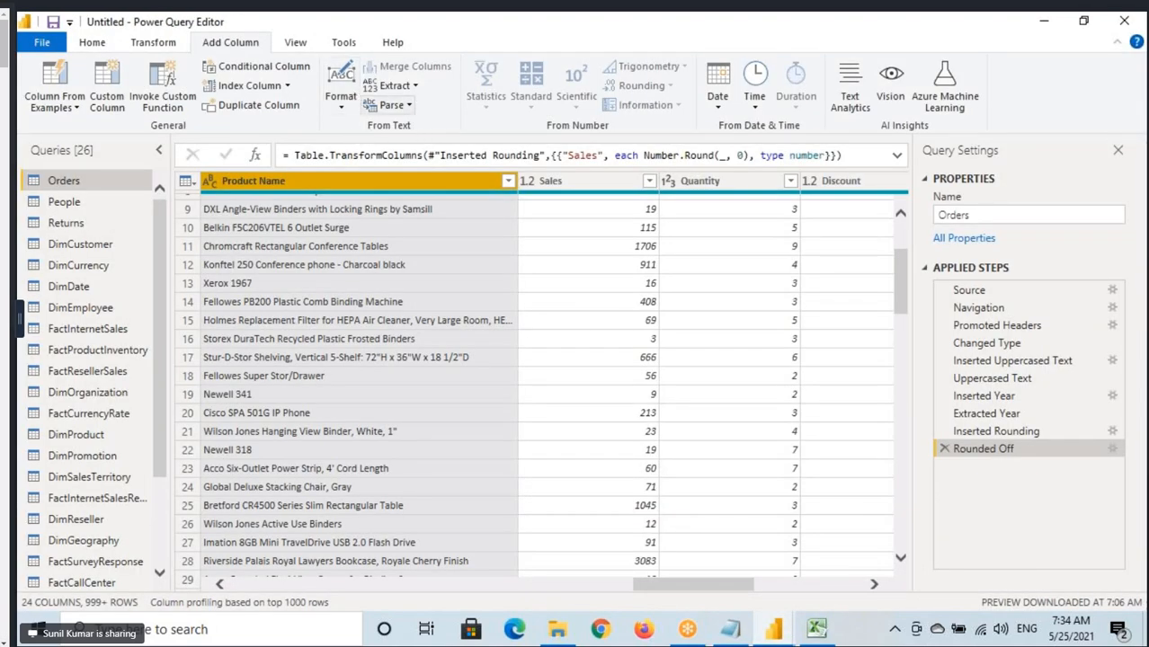
{"action": "key", "text": "ctrl+2"}
{"action": "mouse_move", "coordinate": [318, 55]}
{"action": "left_mouse_down"}
{"action": "mouse_move", "coordinate": [364, 105]}
{"action": "mouse_move", "coordinate": [420, 136]}
{"action": "mouse_move", "coordinate": [464, 132]}
{"action": "left_mouse_up"}
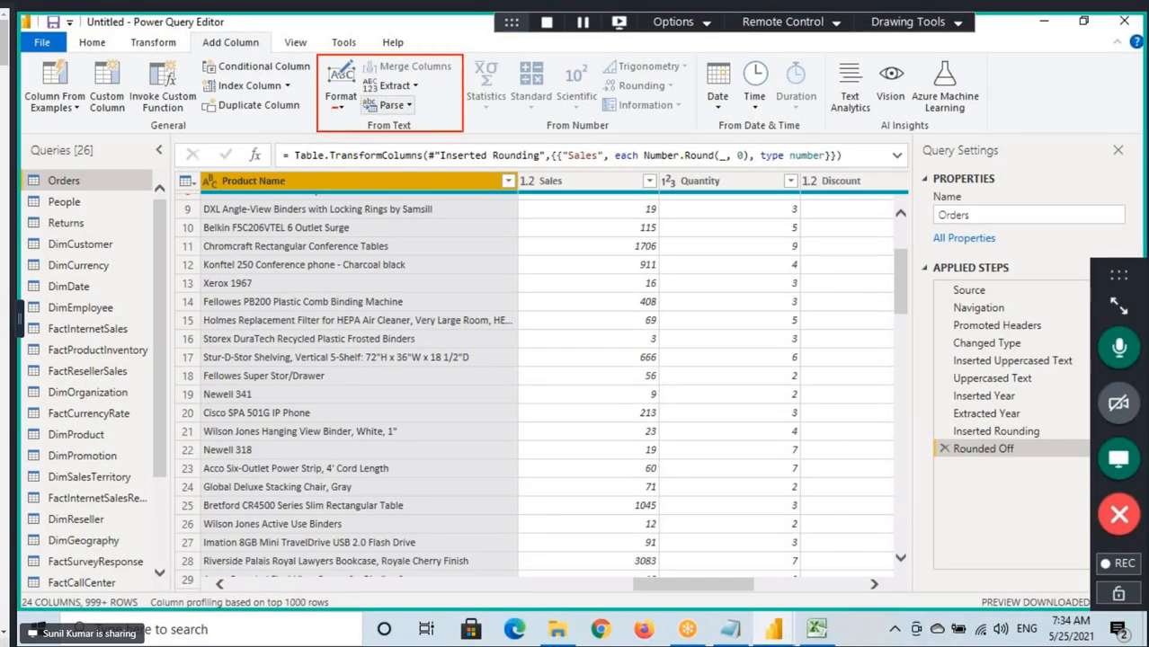
{"action": "left_click_drag", "start_coordinate": [396, 90], "coordinate": [430, 88]}
{"action": "key", "text": "Escape"}
Look through the Format and Extract options that Add Column offers for the Product Name column.
{"action": "left_click", "coordinate": [342, 107]}
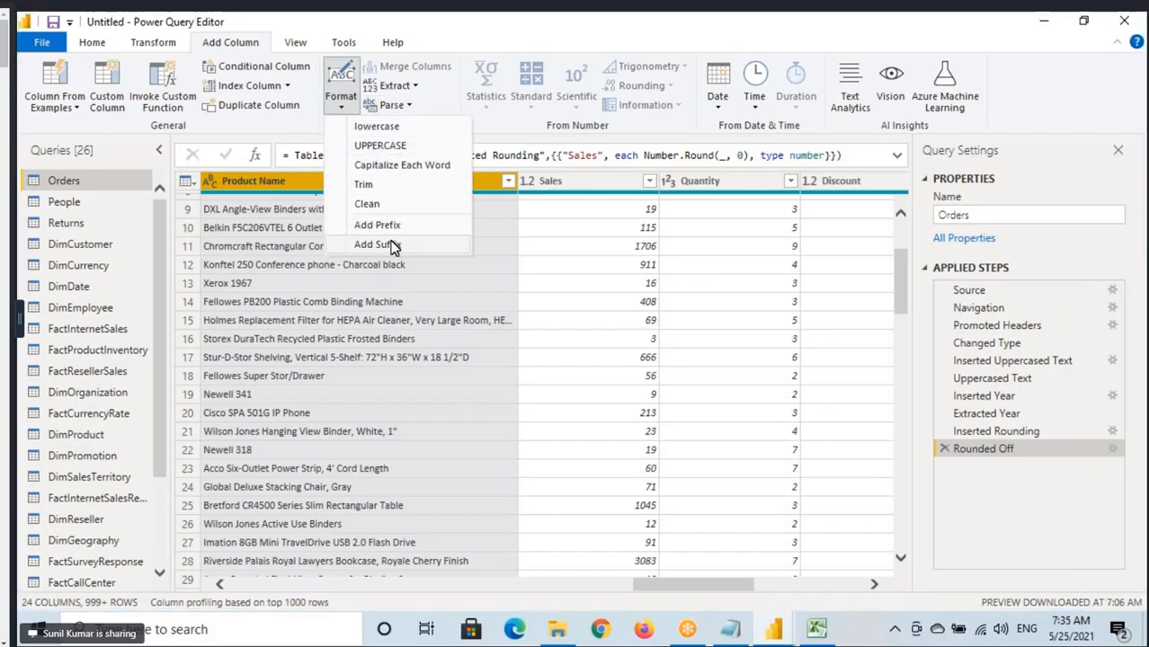
{"action": "left_click", "coordinate": [415, 87]}
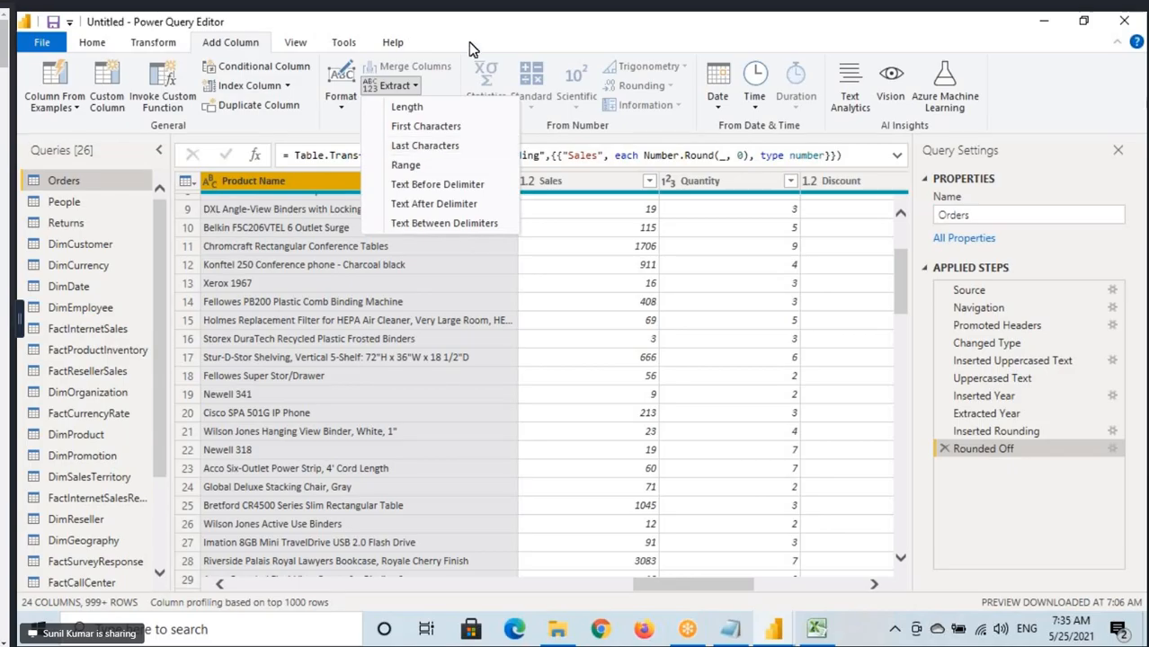
{"action": "left_click", "coordinate": [491, 116]}
Select the Sales column, underline the From Text label, and box the From Number group of Add Column.
{"action": "left_click", "coordinate": [567, 183]}
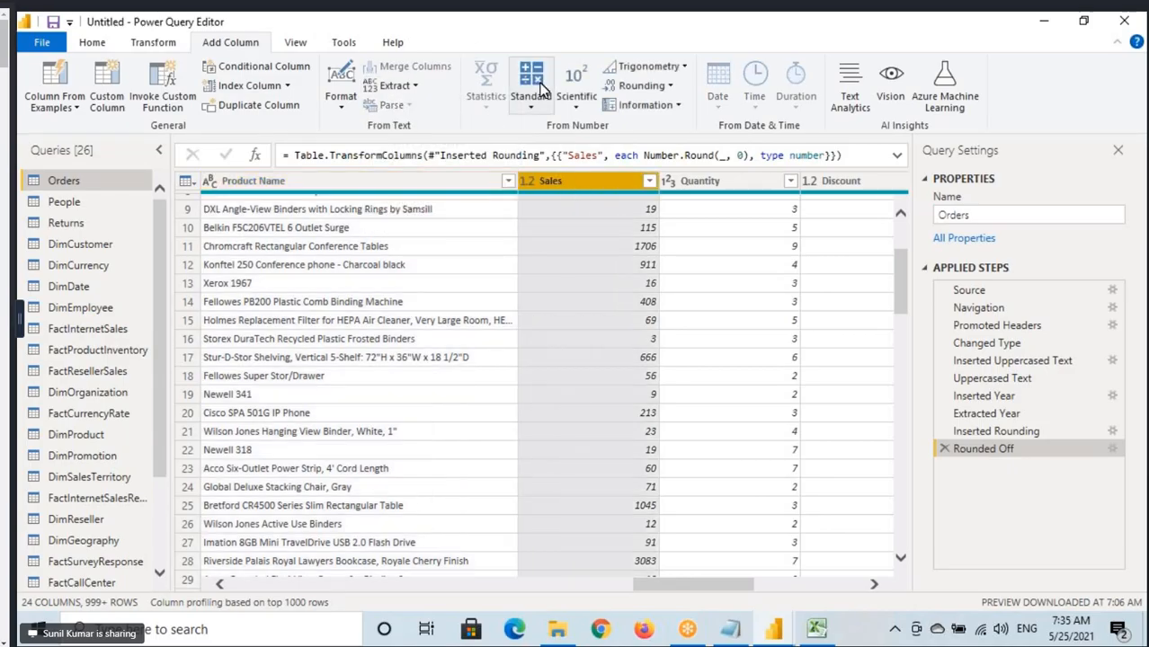
{"action": "key", "text": "ctrl+2"}
{"action": "mouse_move", "coordinate": [461, 56]}
{"action": "left_mouse_down"}
{"action": "mouse_move", "coordinate": [523, 92]}
{"action": "mouse_move", "coordinate": [633, 126]}
{"action": "left_mouse_up"}
{"action": "left_click_drag", "start_coordinate": [399, 139], "coordinate": [441, 134]}
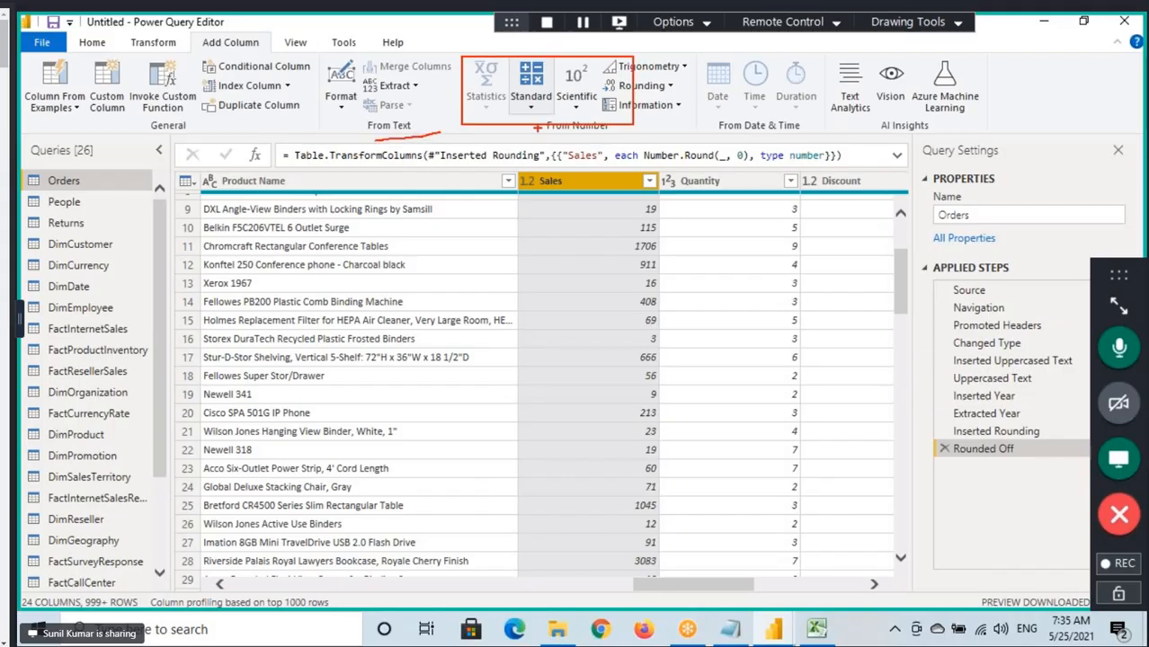
{"action": "mouse_move", "coordinate": [457, 60]}
{"action": "left_mouse_down"}
{"action": "mouse_move", "coordinate": [575, 119]}
{"action": "mouse_move", "coordinate": [688, 132]}
{"action": "left_mouse_up"}
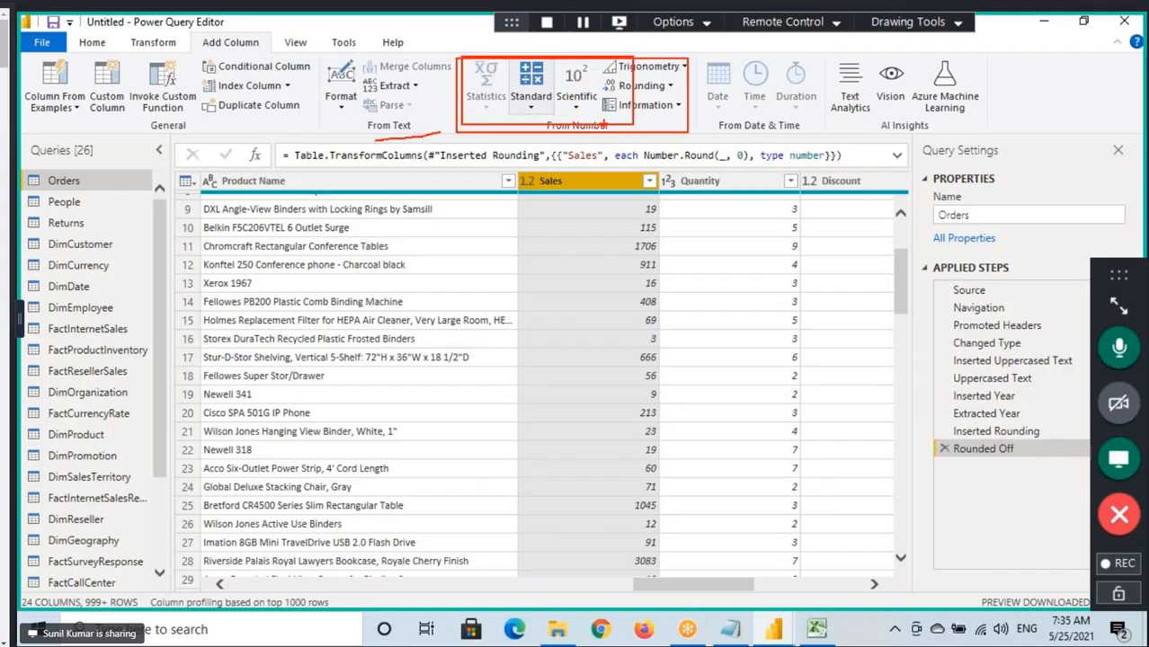
{"action": "left_click_drag", "start_coordinate": [603, 127], "coordinate": [592, 139]}
Select the Ship Date column, box the From Date & Time group of Add Column, and clear the annotation.
{"action": "left_click_drag", "start_coordinate": [688, 585], "coordinate": [178, 598]}
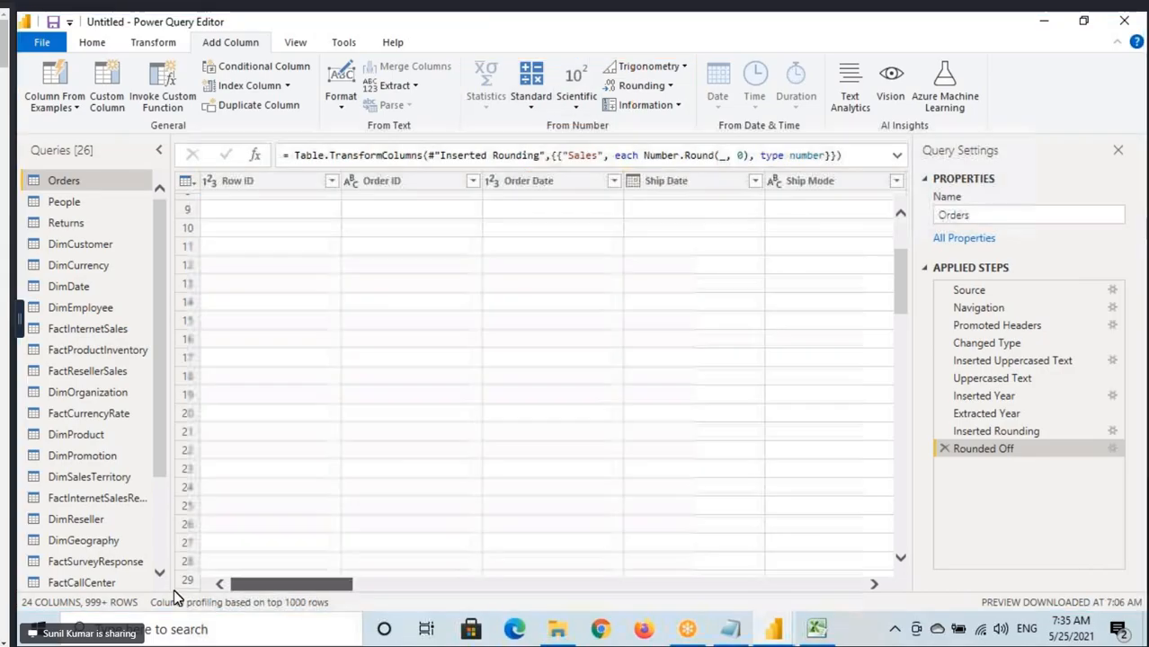
{"action": "left_click", "coordinate": [667, 181]}
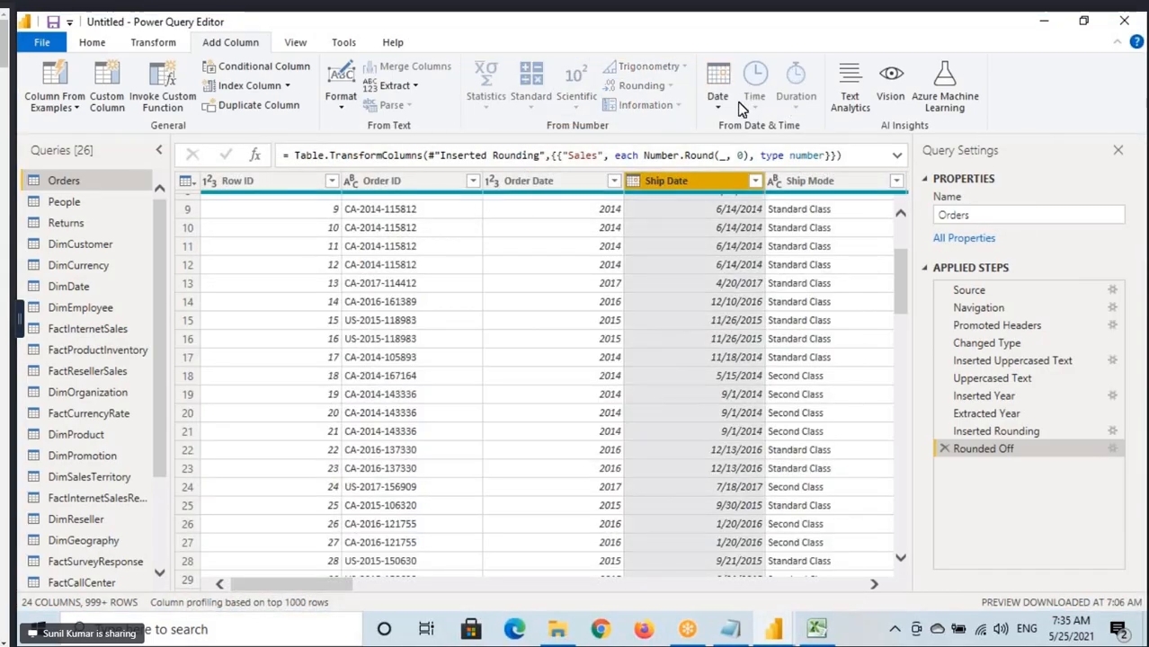
{"action": "key", "text": "ctrl+2"}
{"action": "left_click_drag", "start_coordinate": [696, 61], "coordinate": [820, 137]}
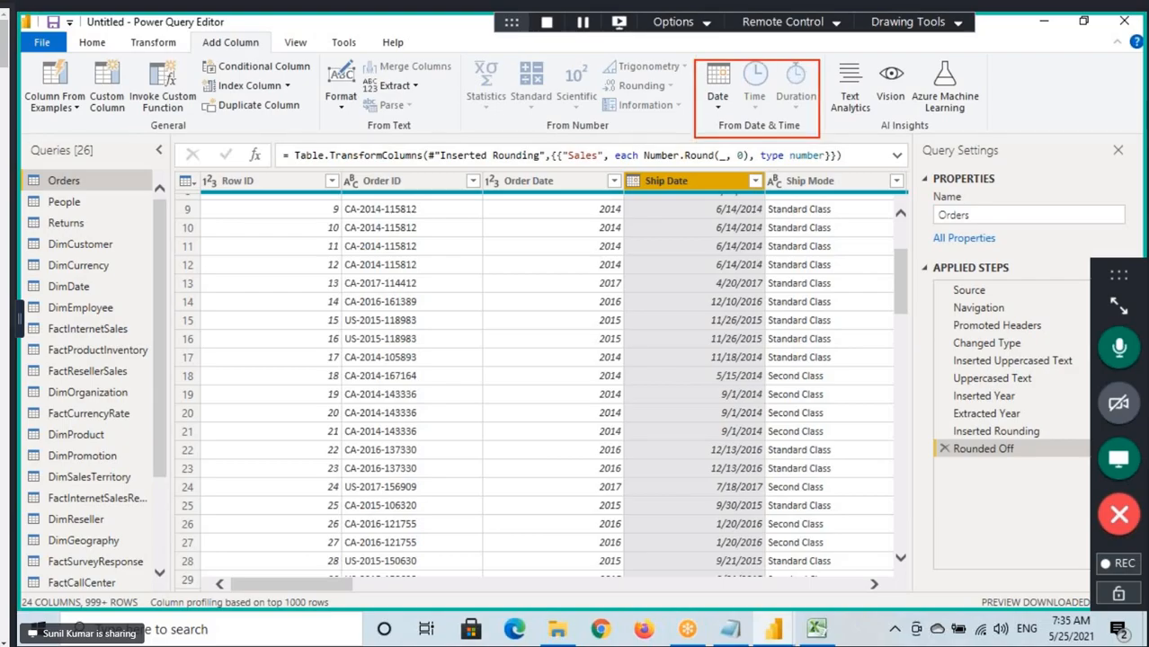
{"action": "left_click_drag", "start_coordinate": [742, 51], "coordinate": [764, 91]}
{"action": "key", "text": "Escape"}
Bring up the Transform commands and draw one box around the Text Column, Number Column and Date & Time Column groups.
{"action": "left_click", "coordinate": [164, 49]}
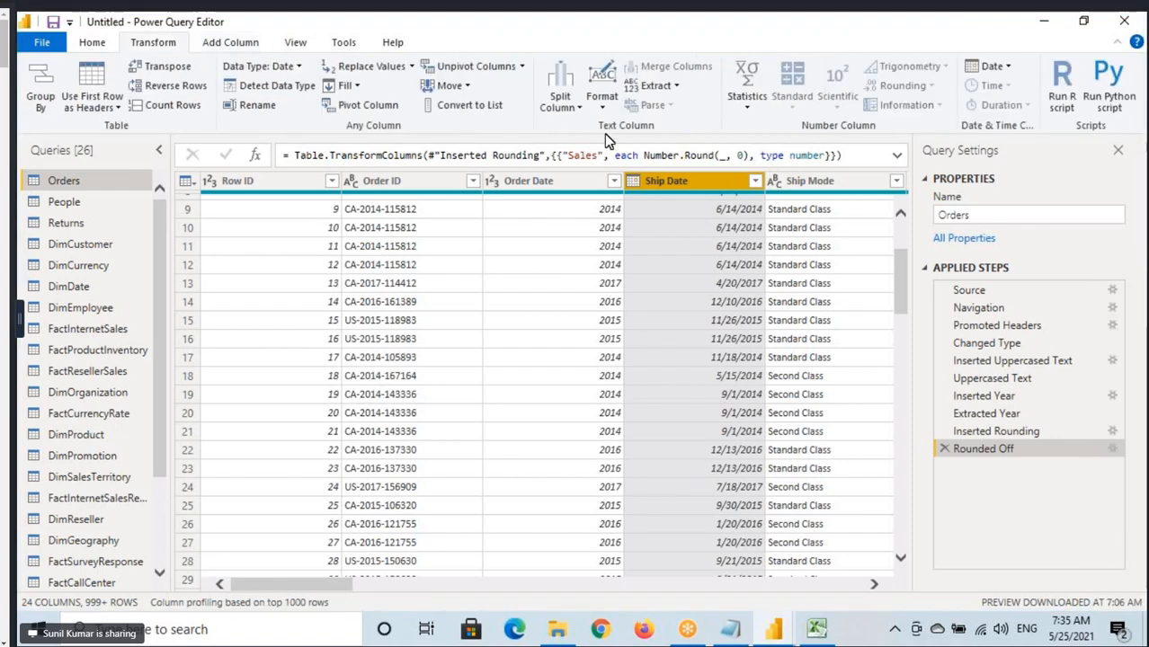
{"action": "key", "text": "ctrl+2"}
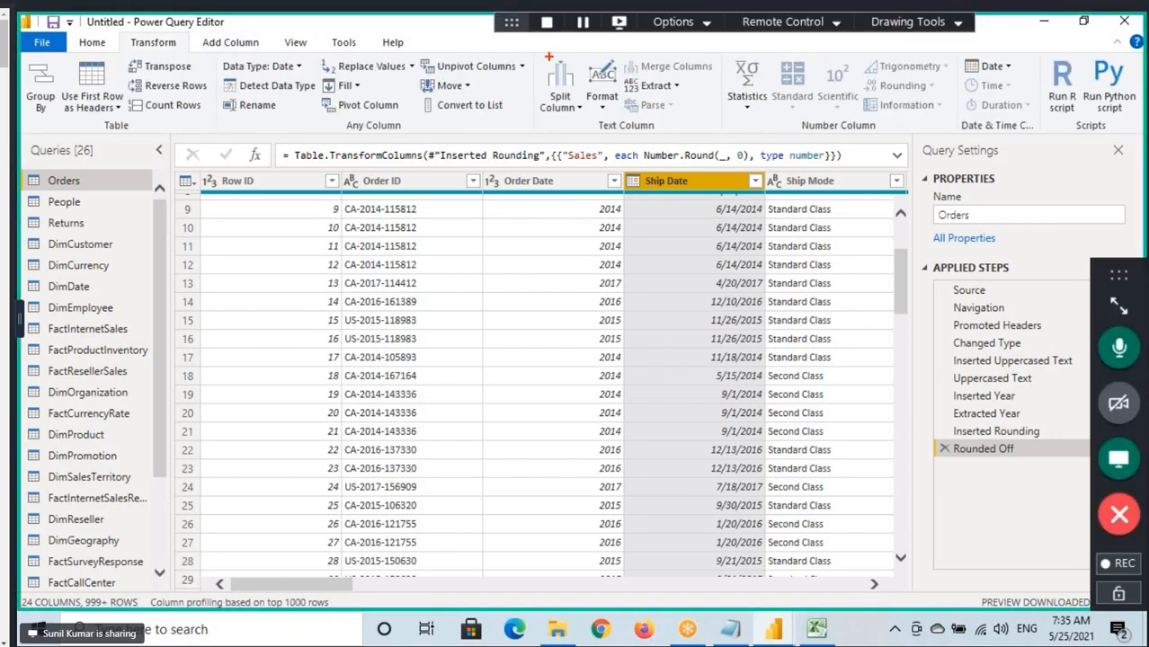
{"action": "left_click_drag", "start_coordinate": [582, 54], "coordinate": [1040, 140]}
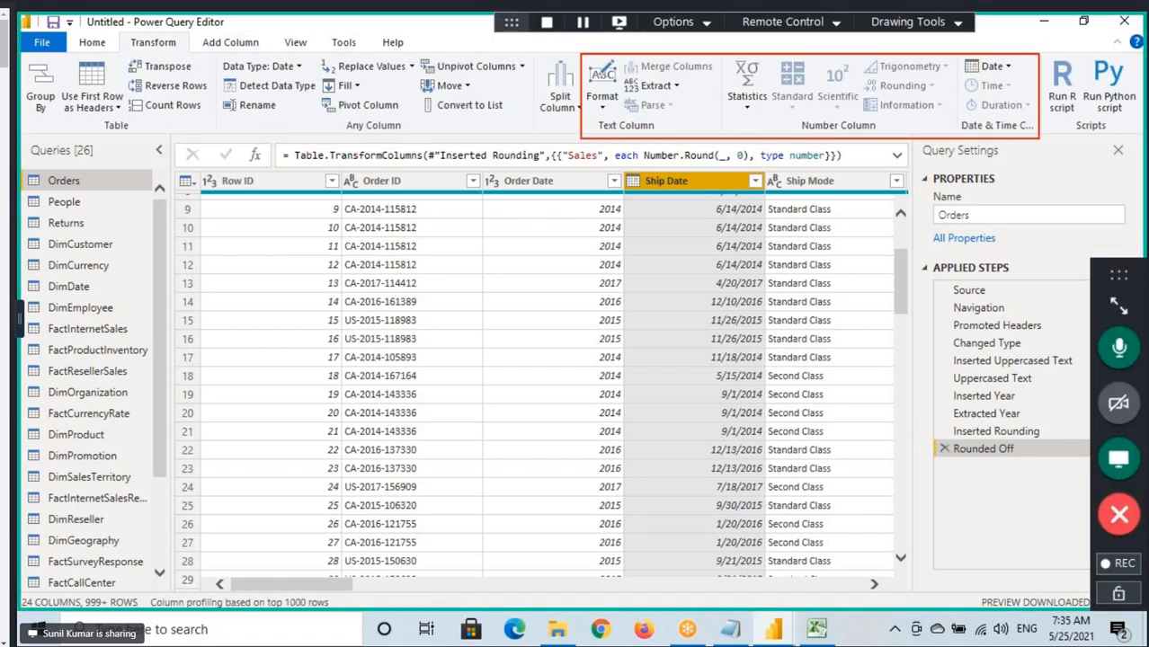
Box the Scripts group, mark Run R script and Run Python script with an arrow and underlines, and clear all annotations.
{"action": "mouse_move", "coordinate": [1041, 52]}
{"action": "left_mouse_down"}
{"action": "mouse_move", "coordinate": [1122, 139]}
{"action": "mouse_move", "coordinate": [1143, 139]}
{"action": "left_mouse_up"}
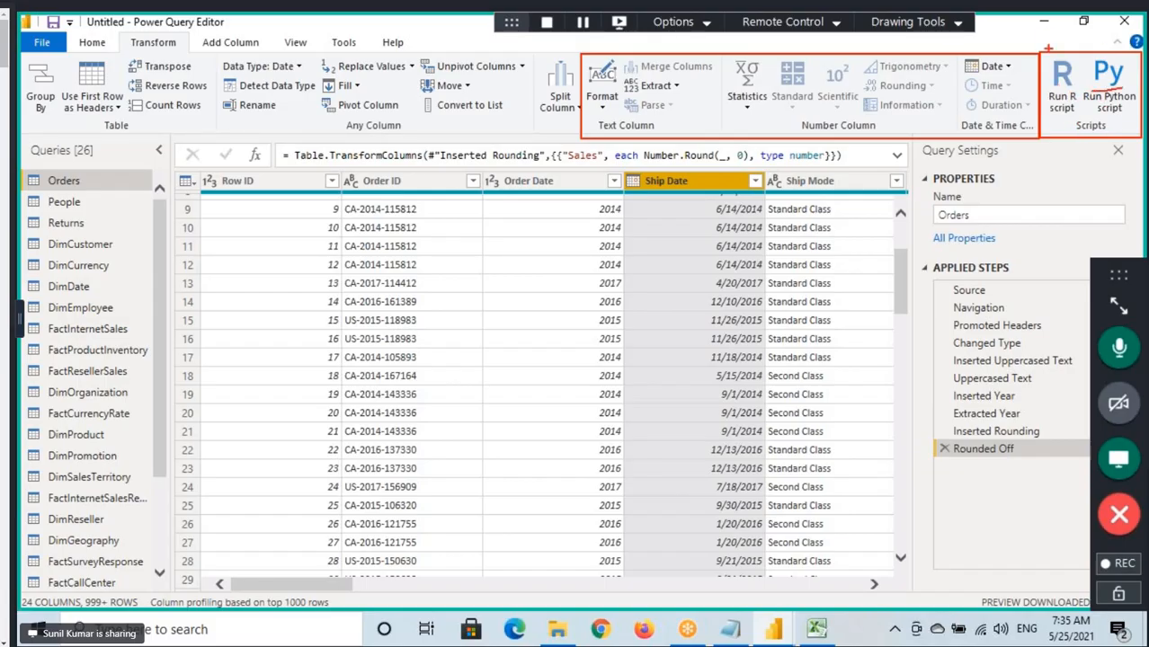
{"action": "left_click_drag", "start_coordinate": [1045, 37], "coordinate": [1065, 43]}
{"action": "left_click_drag", "start_coordinate": [1041, 131], "coordinate": [1140, 136]}
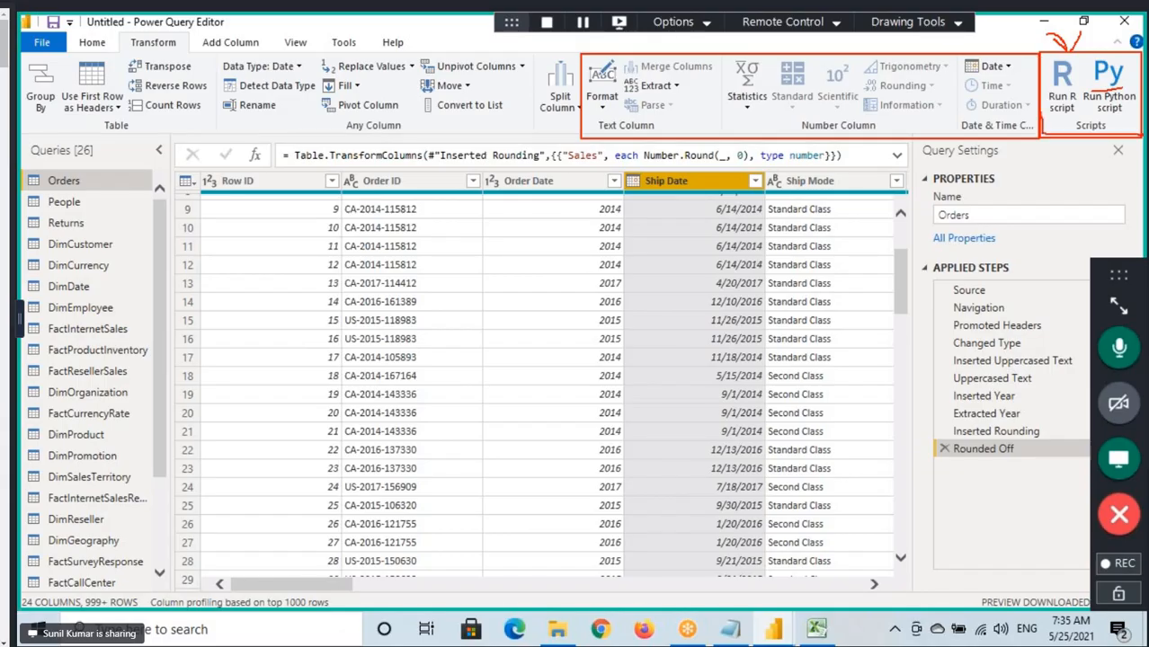
{"action": "left_click_drag", "start_coordinate": [1140, 60], "coordinate": [1042, 82]}
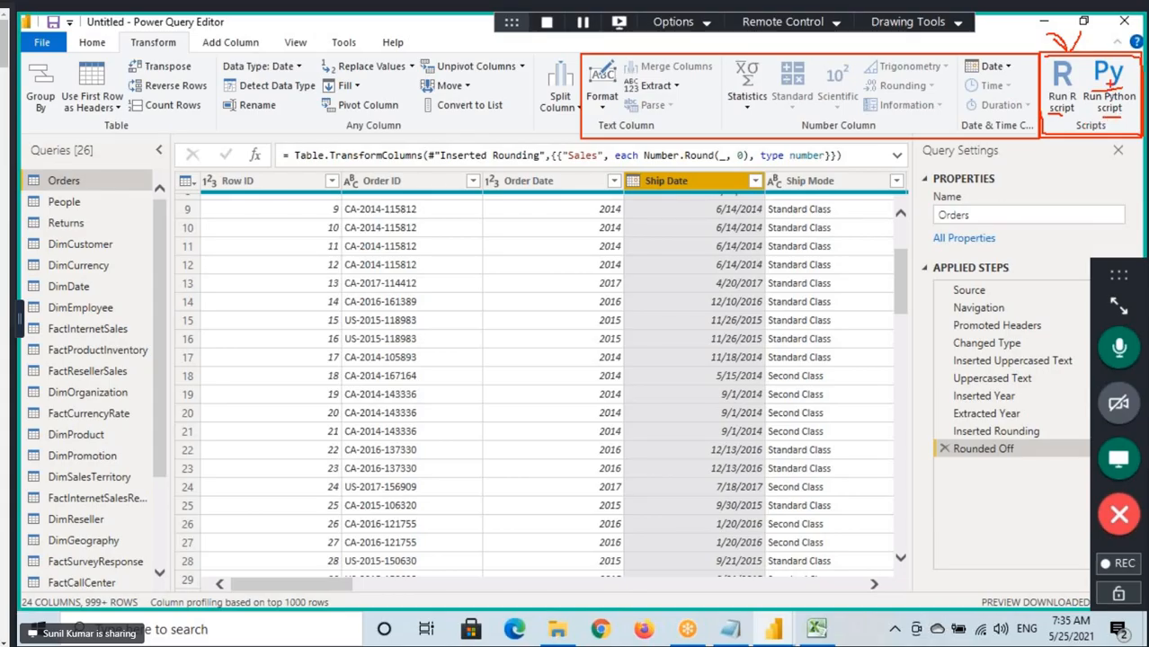
{"action": "key", "text": "Escape"}
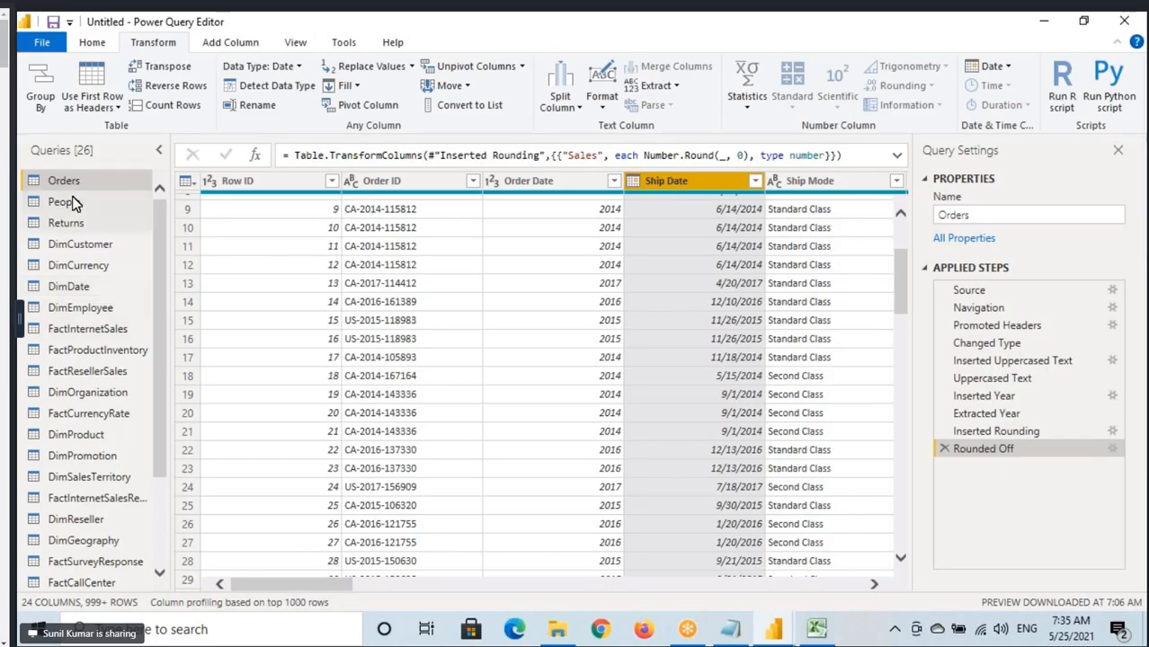
Bring up the Home commands, select and look through the Customer Name column, and return to the Transform commands.
{"action": "left_click", "coordinate": [92, 43]}
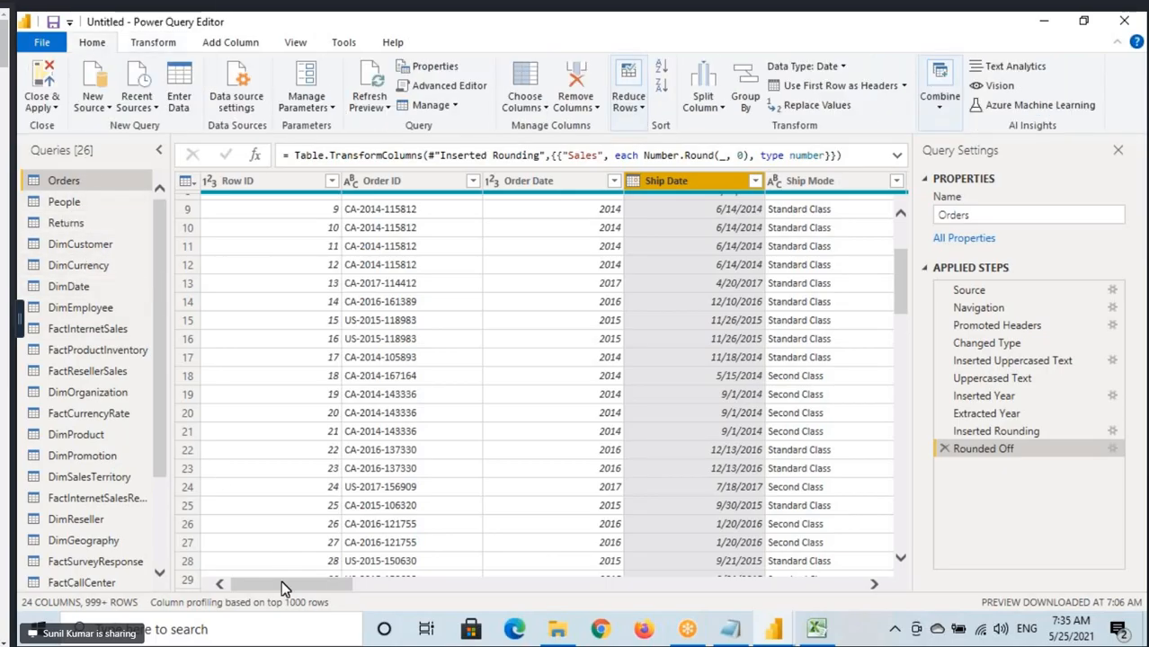
{"action": "scroll", "coordinate": [282, 581], "scroll_direction": "right", "scroll_amount": 5}
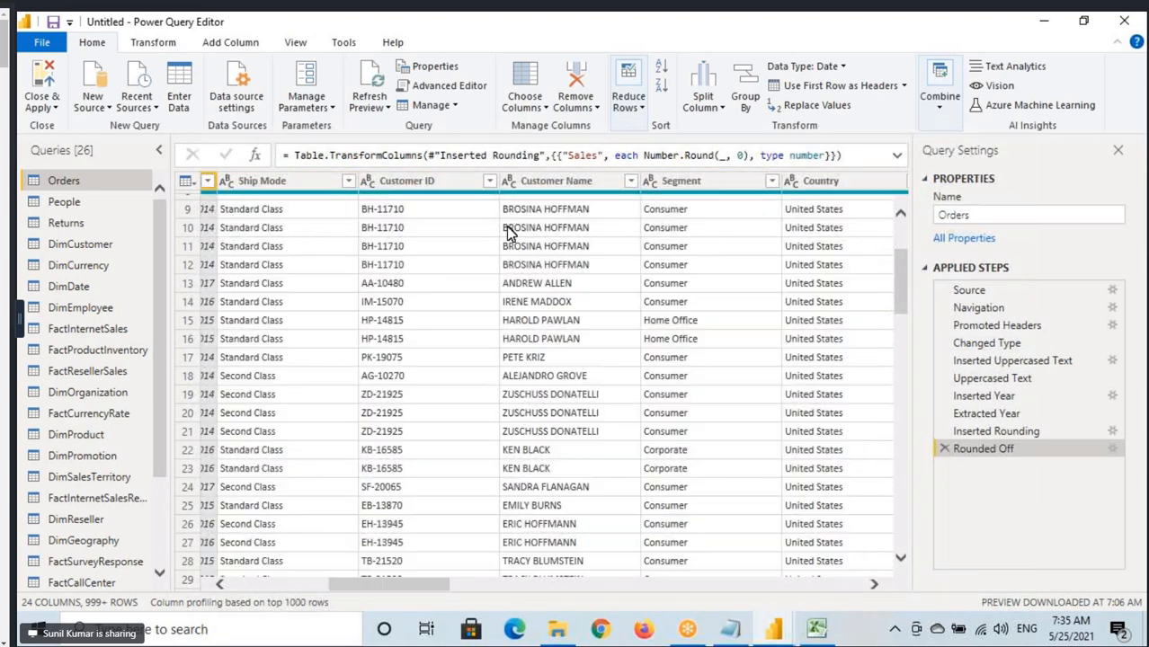
{"action": "left_click", "coordinate": [509, 232]}
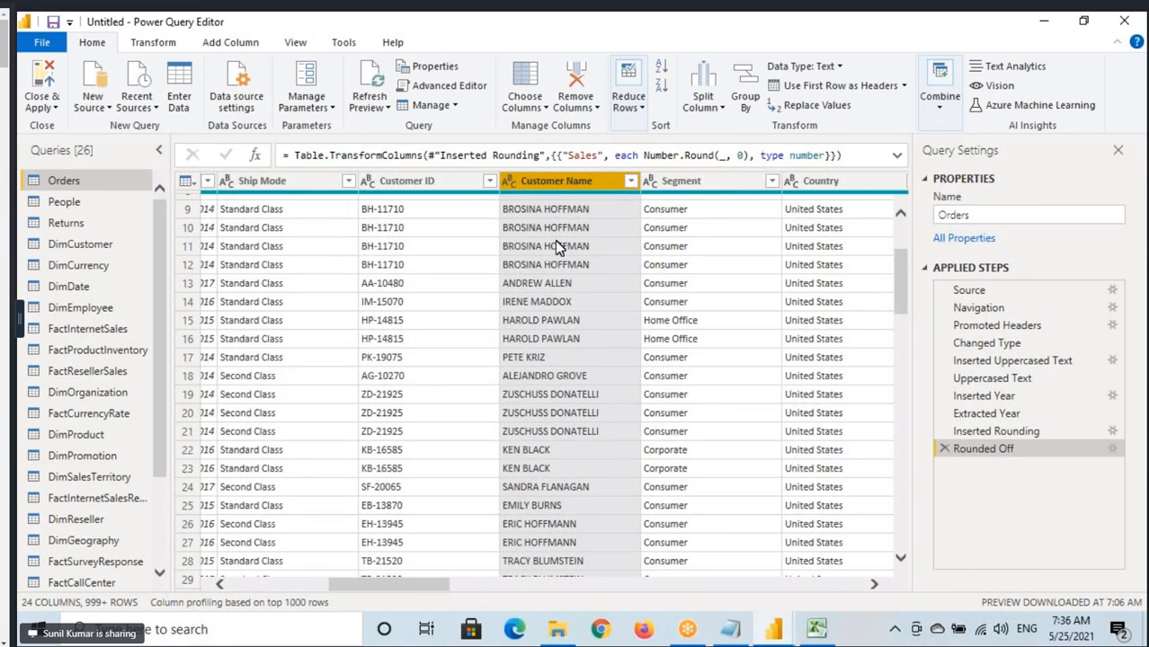
{"action": "scroll", "coordinate": [553, 377], "scroll_direction": "down", "scroll_amount": 15}
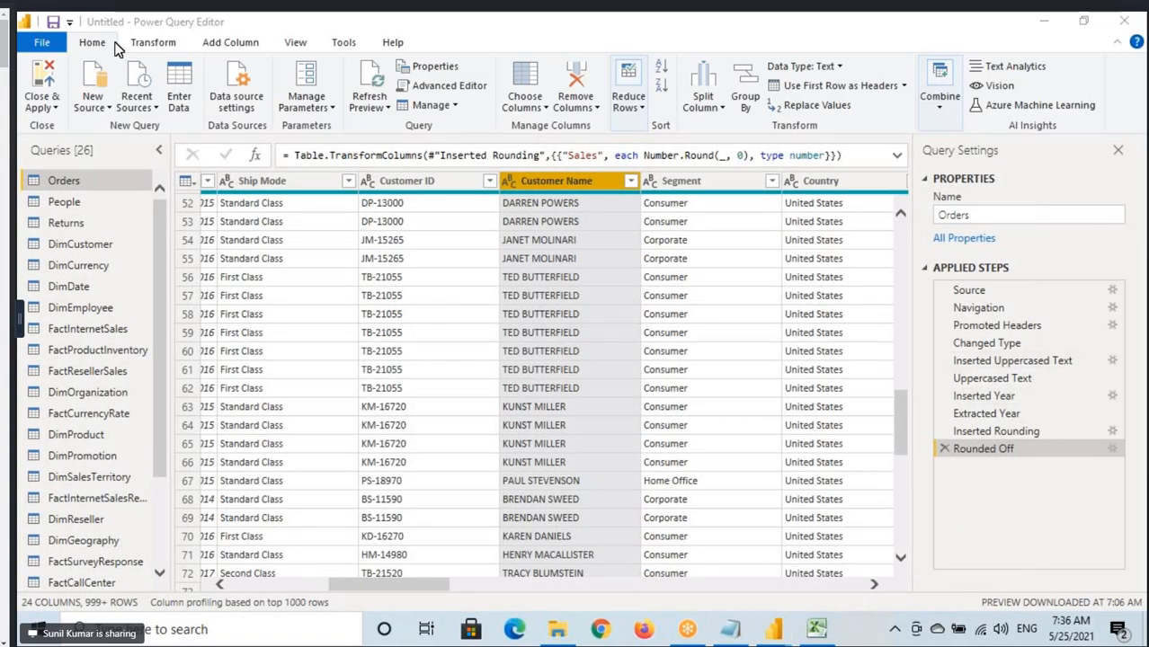
{"action": "left_click", "coordinate": [167, 44]}
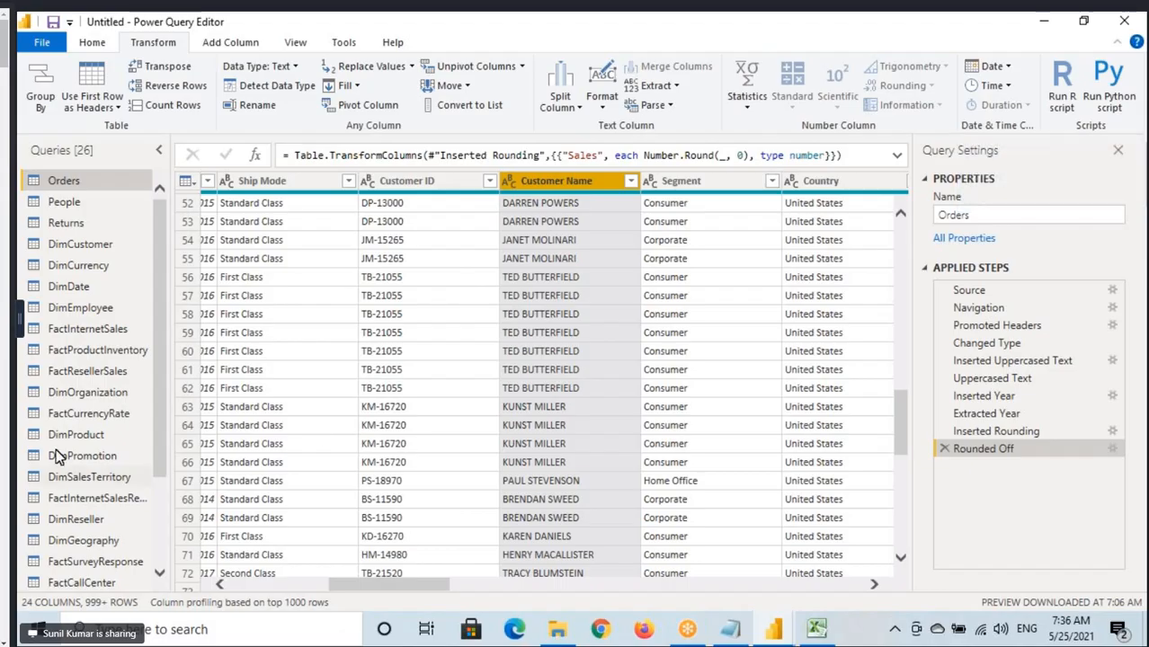
Open the Emp query, box its column headers and first five rows across the visible columns, and clear the annotation.
{"action": "scroll", "coordinate": [95, 517], "scroll_direction": "down", "scroll_amount": 3}
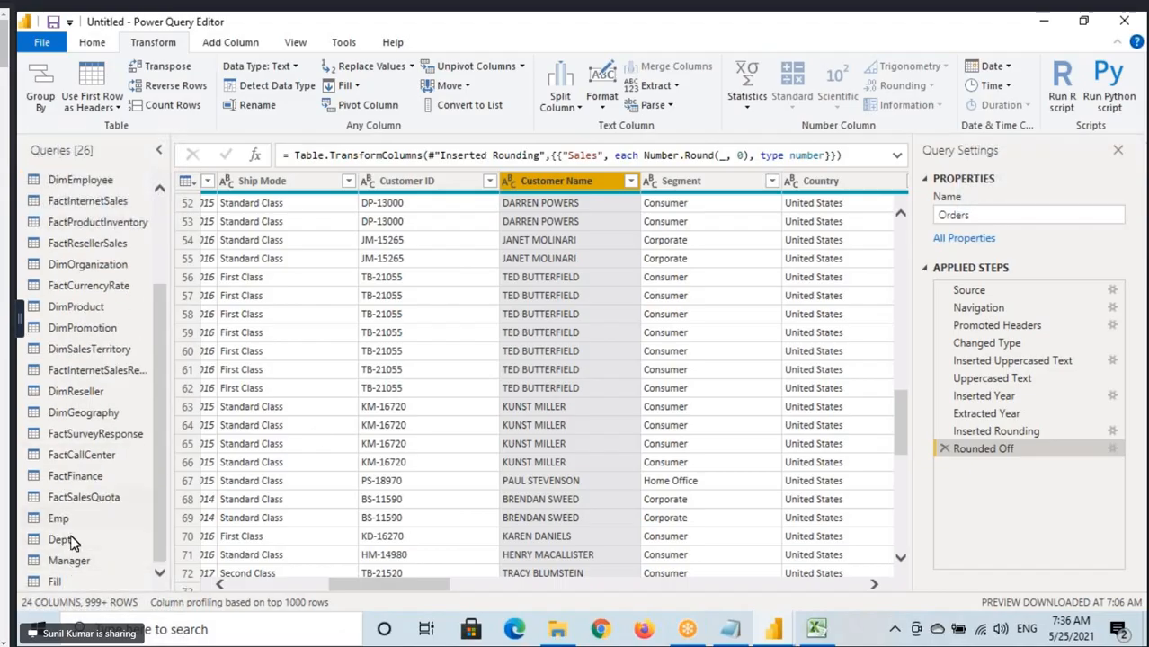
{"action": "left_click", "coordinate": [72, 524]}
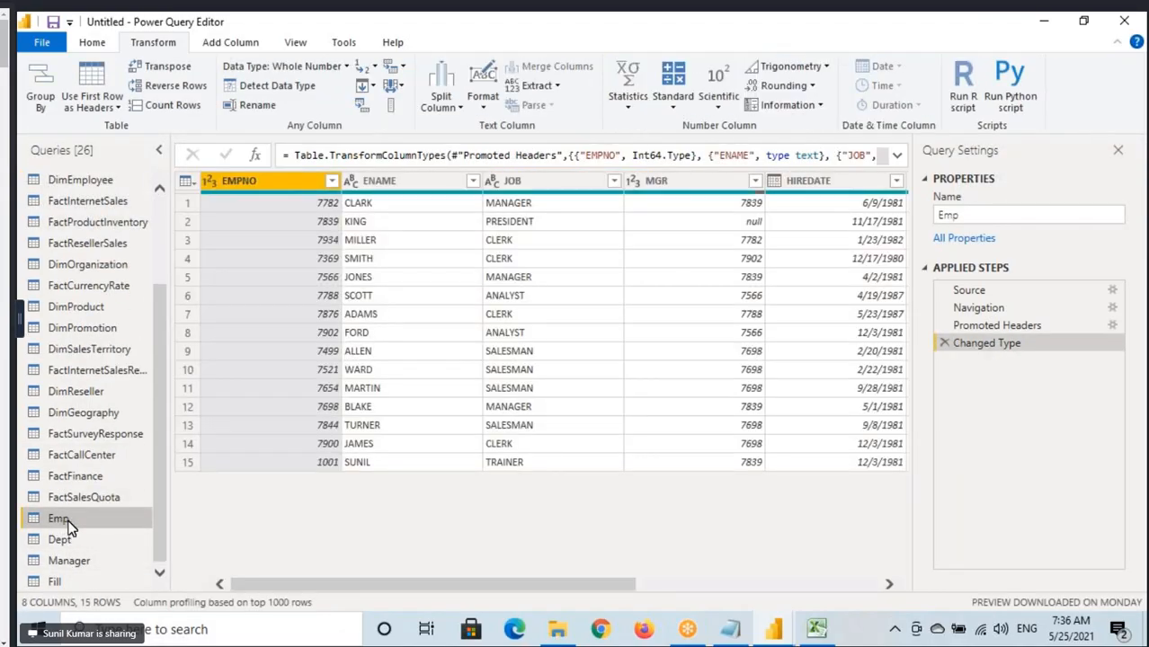
{"action": "key", "text": "ctrl+2"}
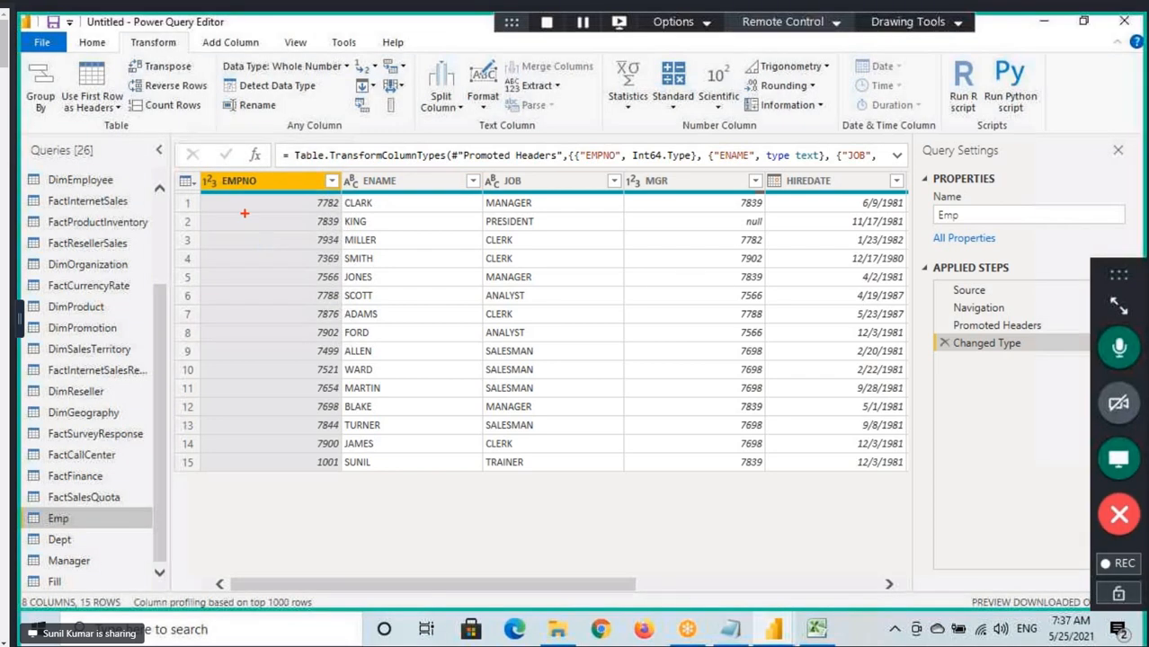
{"action": "mouse_move", "coordinate": [171, 171]}
{"action": "left_mouse_down"}
{"action": "mouse_move", "coordinate": [413, 234]}
{"action": "mouse_move", "coordinate": [911, 283]}
{"action": "mouse_move", "coordinate": [914, 300]}
{"action": "left_mouse_up"}
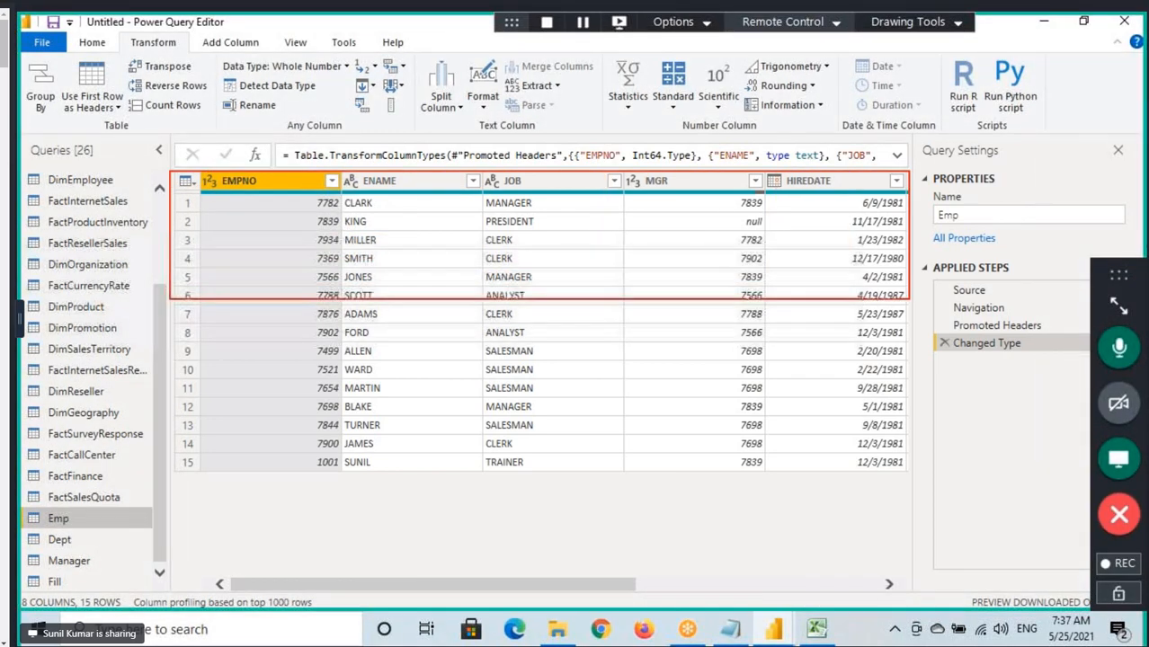
{"action": "key", "text": "Escape"}
Look across all Emp columns and mark the first five rows of EMPNO and ENAME with a box and a freehand stroke.
{"action": "left_click_drag", "start_coordinate": [534, 590], "coordinate": [828, 595]}
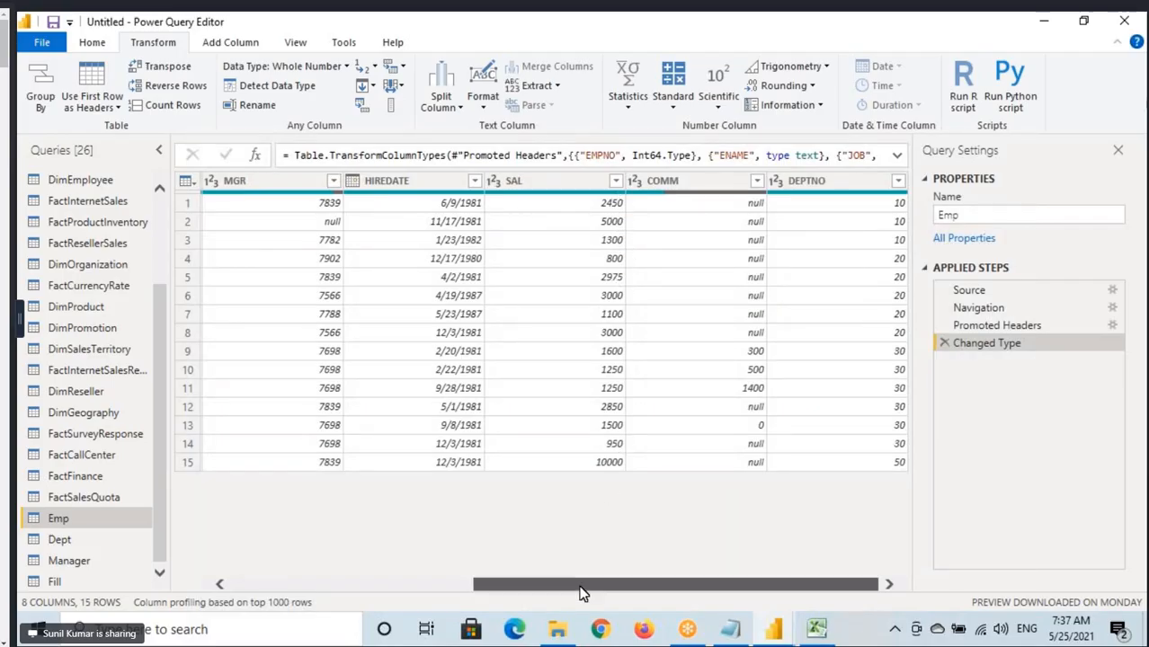
{"action": "left_click_drag", "start_coordinate": [580, 584], "coordinate": [346, 585]}
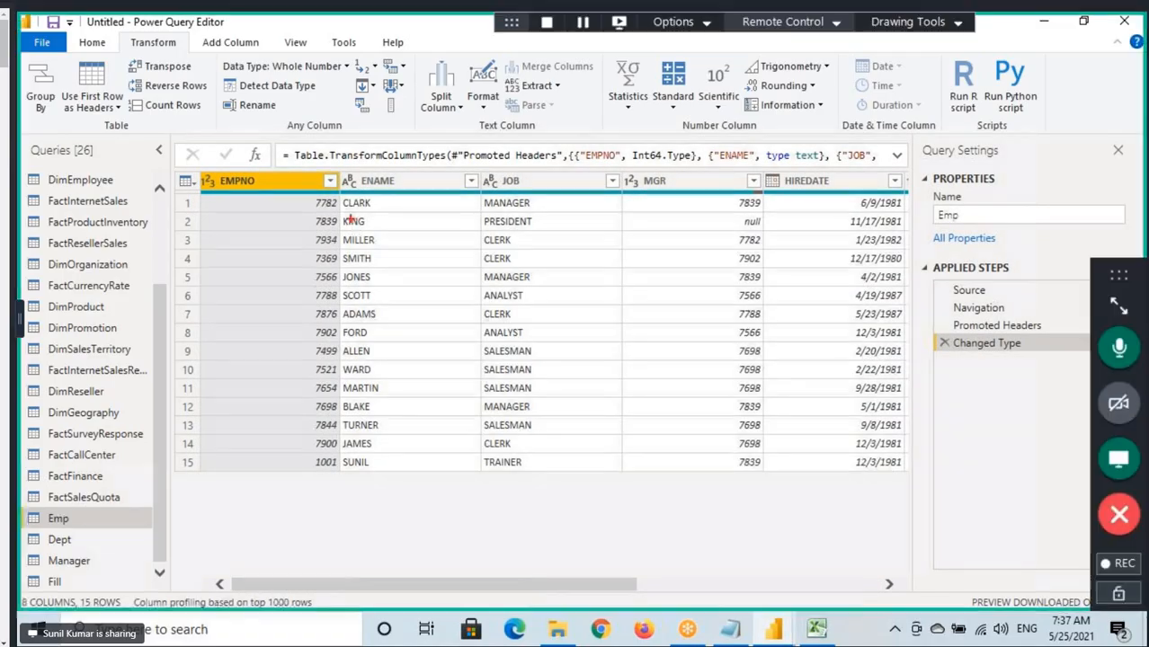
{"action": "left_click_drag", "start_coordinate": [268, 198], "coordinate": [433, 290]}
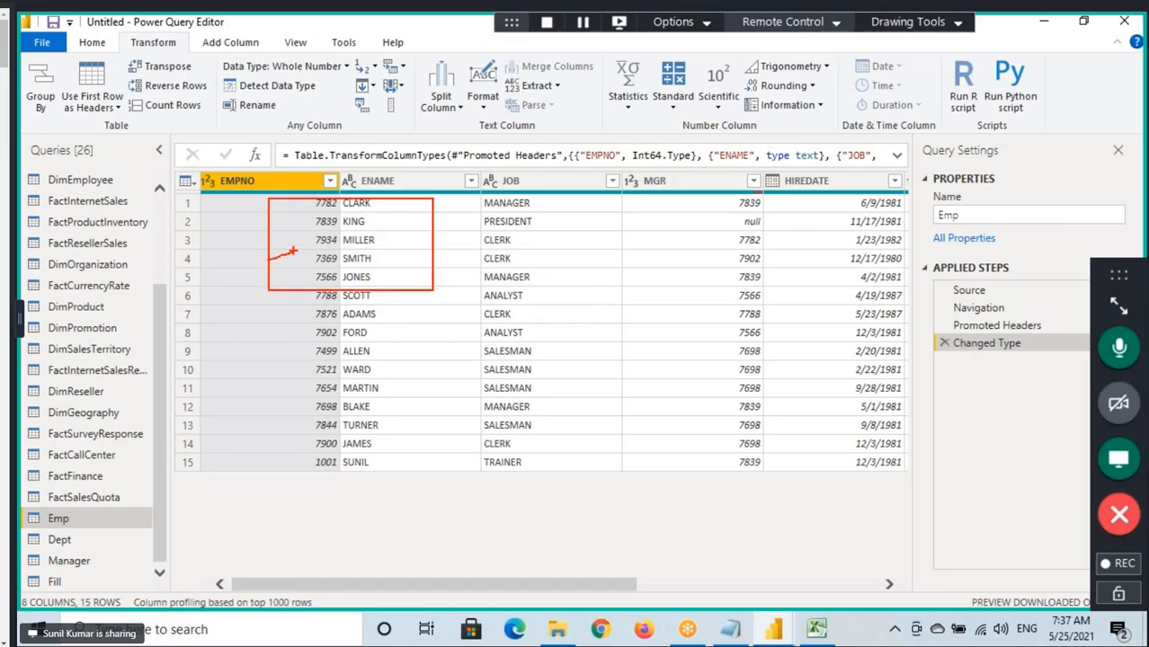
{"action": "left_click_drag", "start_coordinate": [293, 252], "coordinate": [289, 288]}
Keep only the top 5 rows of the Emp query, and delete that applied step.
{"action": "left_click", "coordinate": [92, 43]}
{"action": "left_click", "coordinate": [149, 42]}
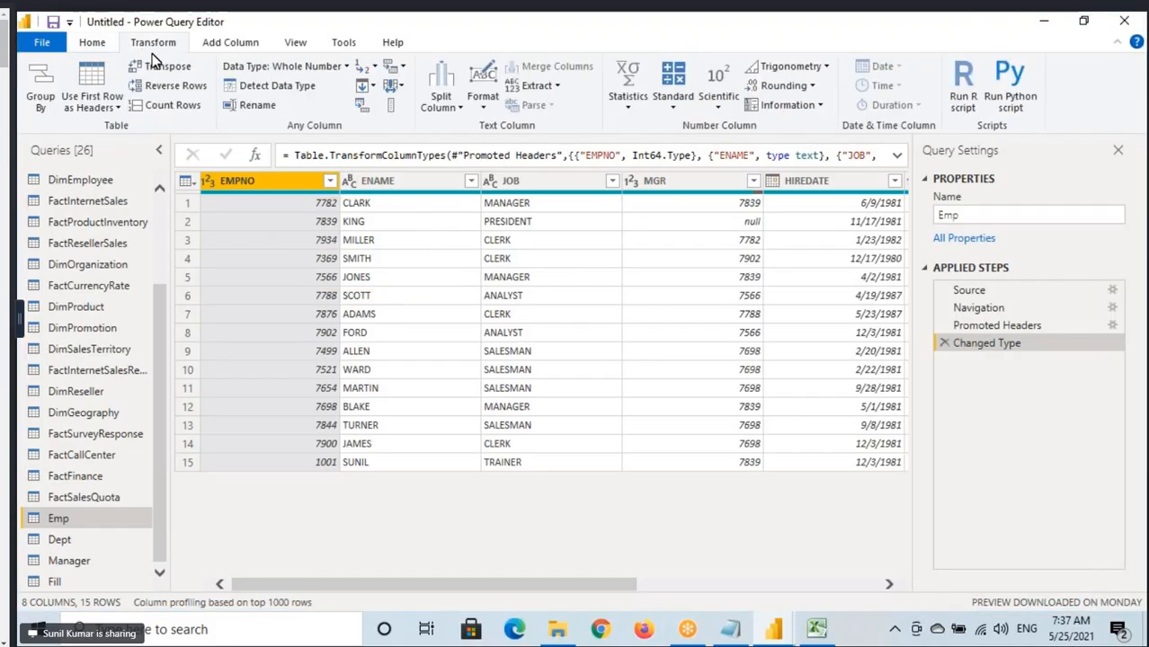
{"action": "left_click", "coordinate": [91, 42]}
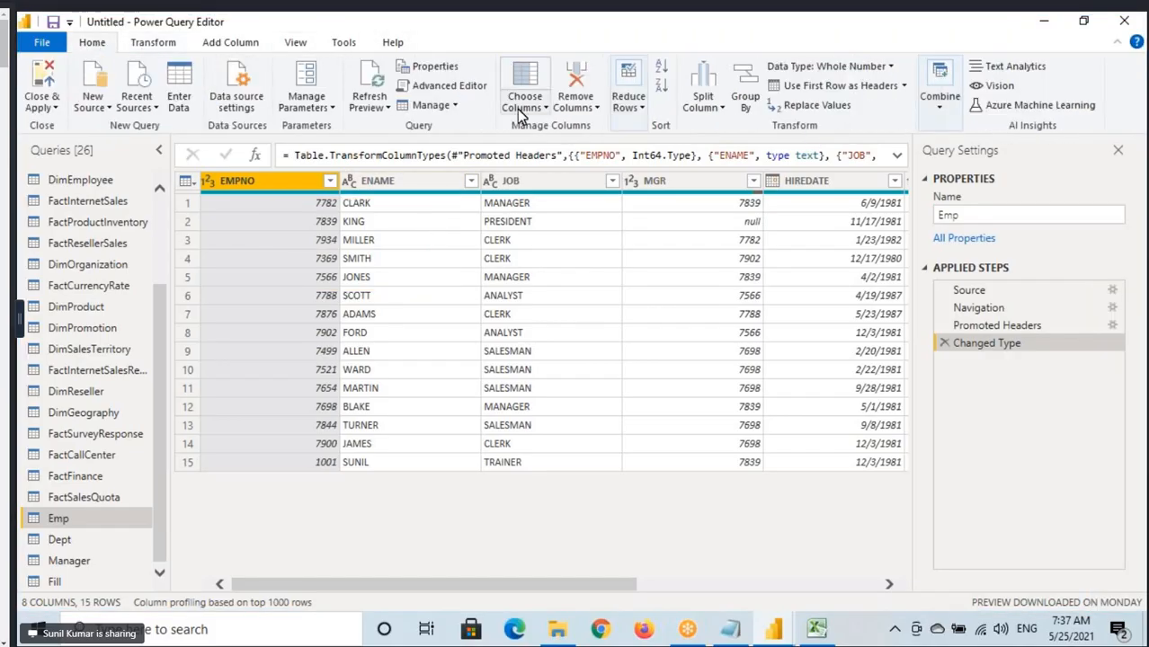
{"action": "left_click", "coordinate": [630, 115]}
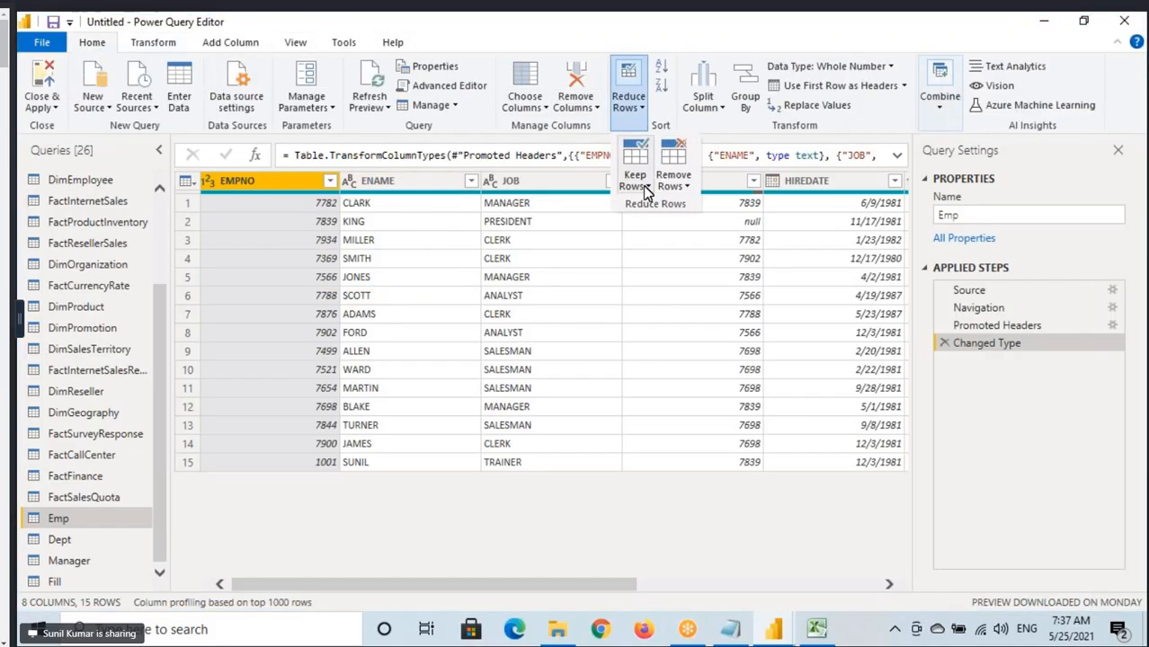
{"action": "left_click", "coordinate": [643, 185]}
{"action": "left_click", "coordinate": [661, 205]}
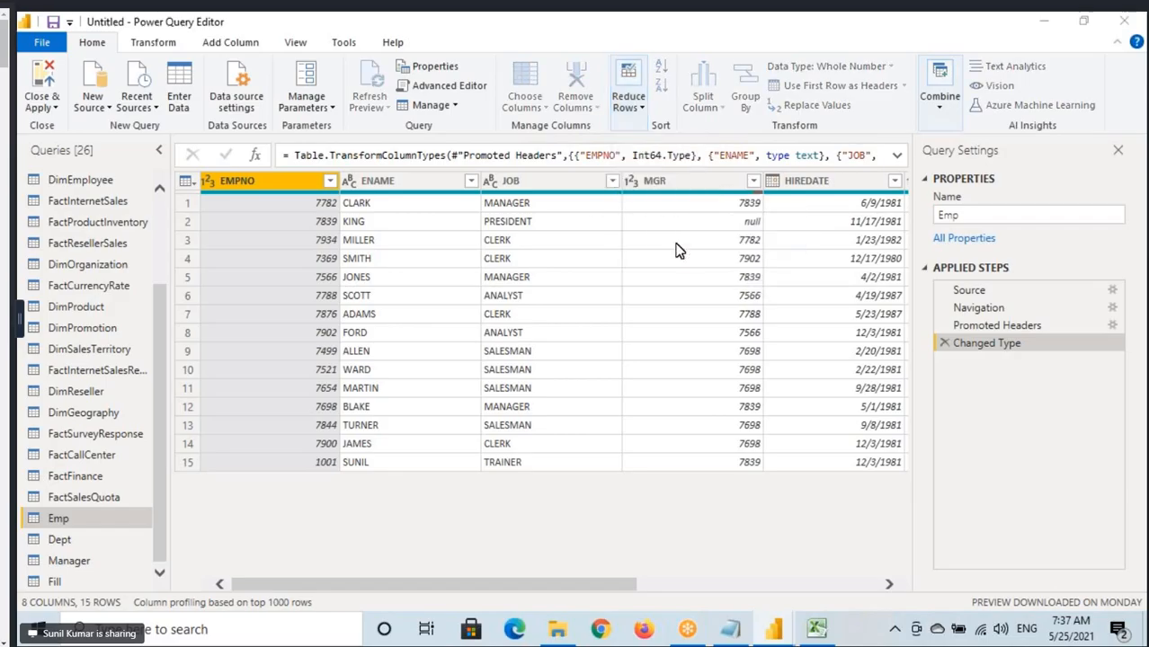
{"action": "type", "text": "5"}
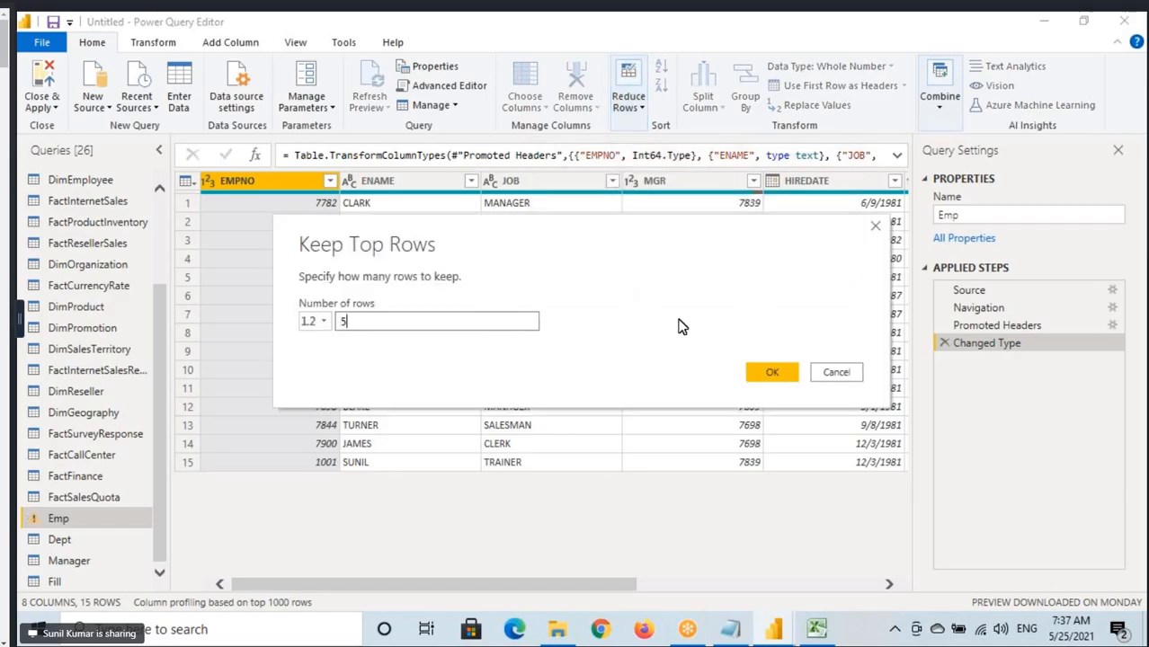
{"action": "left_click", "coordinate": [773, 372]}
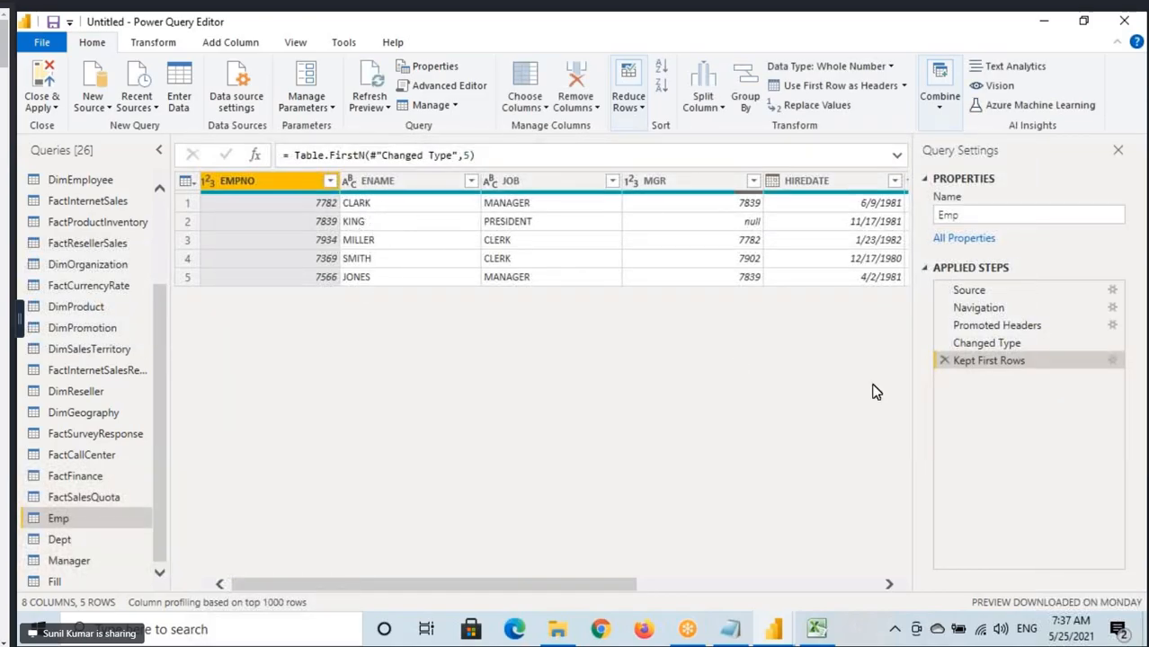
{"action": "left_click", "coordinate": [944, 360]}
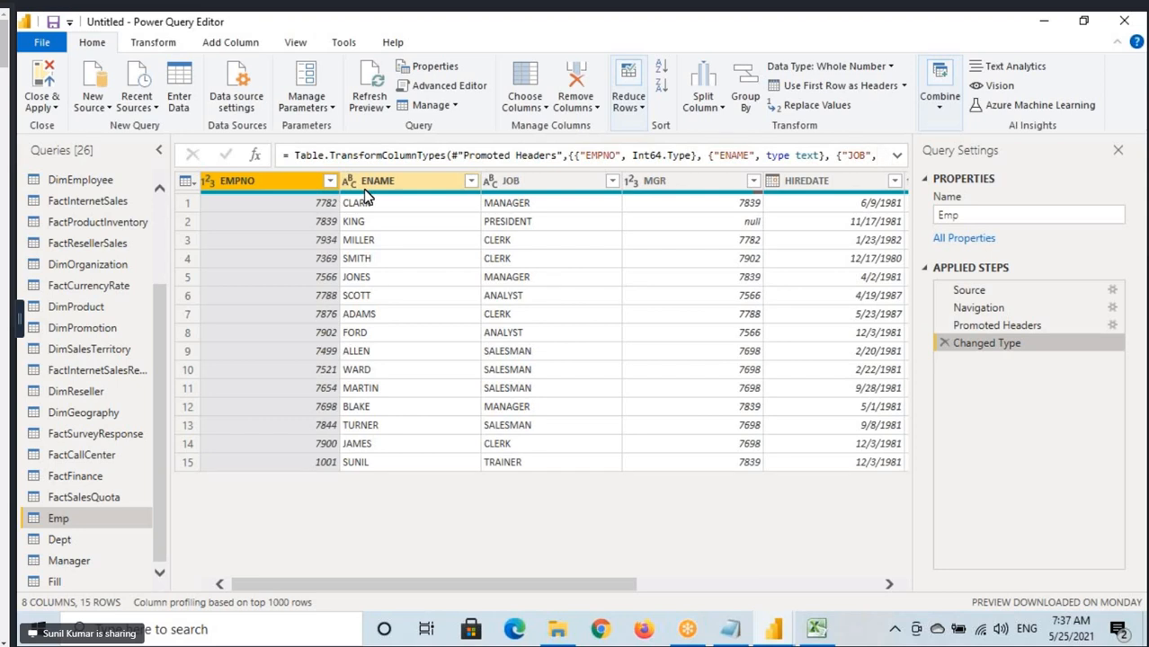
Bring up the Transform commands, box Run R script and Run Python script separately, and clear the annotations.
{"action": "left_click", "coordinate": [153, 42]}
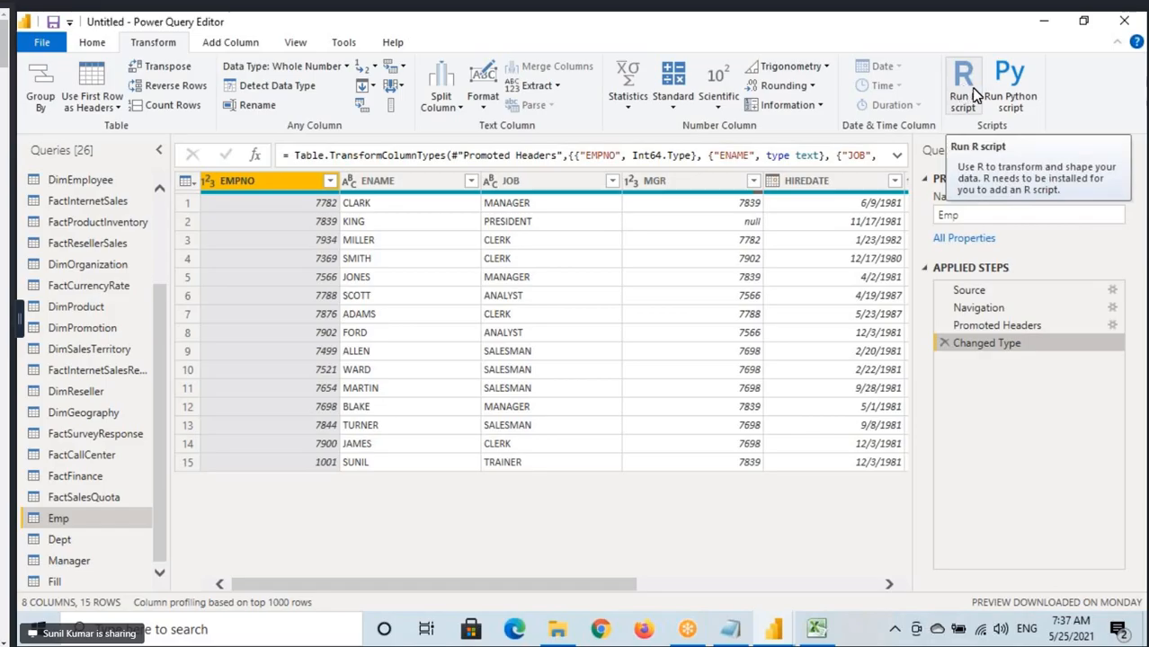
{"action": "key", "text": "ctrl+2"}
{"action": "left_click_drag", "start_coordinate": [944, 57], "coordinate": [987, 117]}
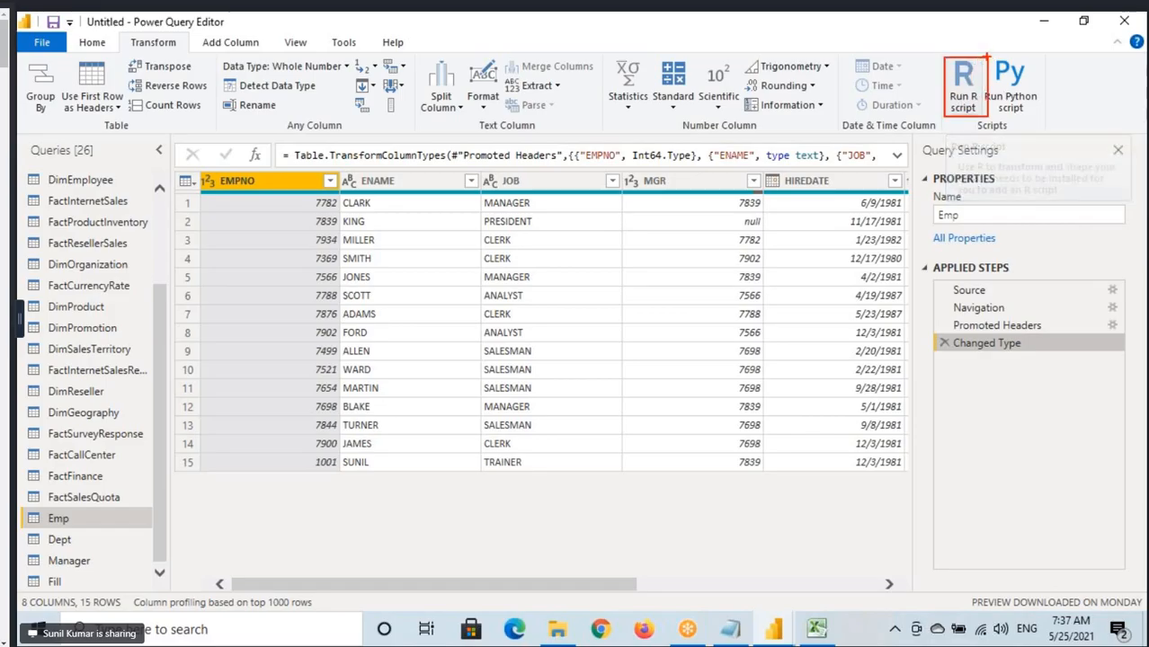
{"action": "mouse_move", "coordinate": [988, 57]}
{"action": "left_mouse_down"}
{"action": "mouse_move", "coordinate": [1031, 115]}
{"action": "mouse_move", "coordinate": [1048, 118]}
{"action": "left_mouse_up"}
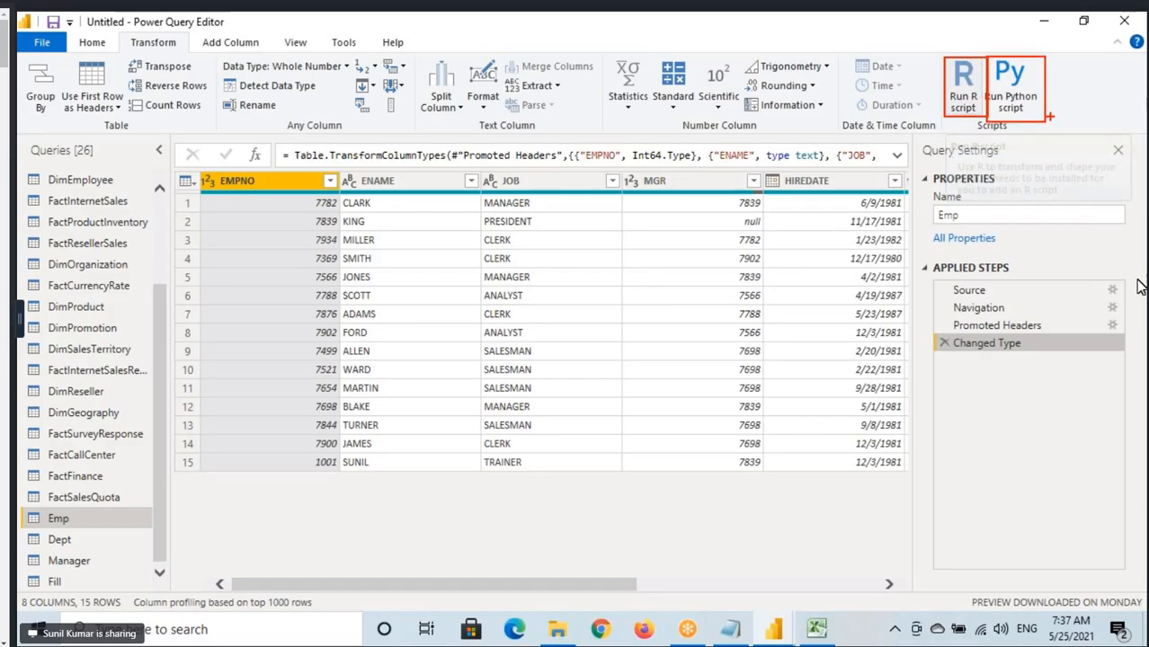
{"action": "key", "text": "Escape"}
Show the desktop and return to the Power Query Editor window.
{"action": "left_click", "coordinate": [1145, 640]}
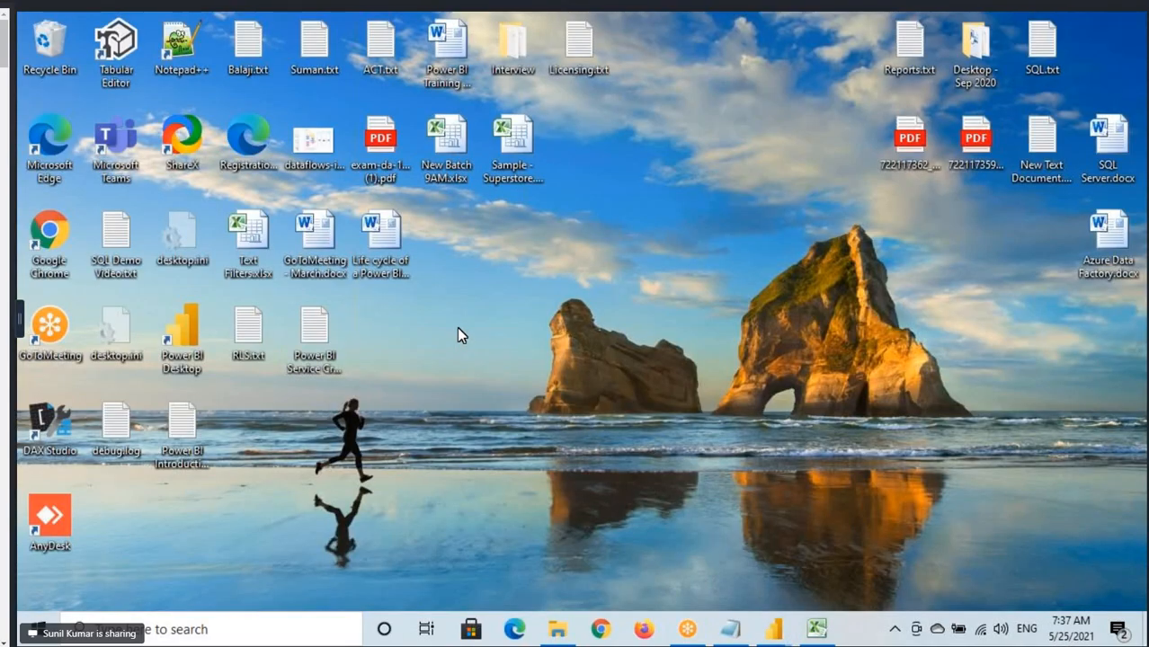
{"action": "mouse_move", "coordinate": [773, 629]}
{"action": "left_click", "coordinate": [659, 544]}
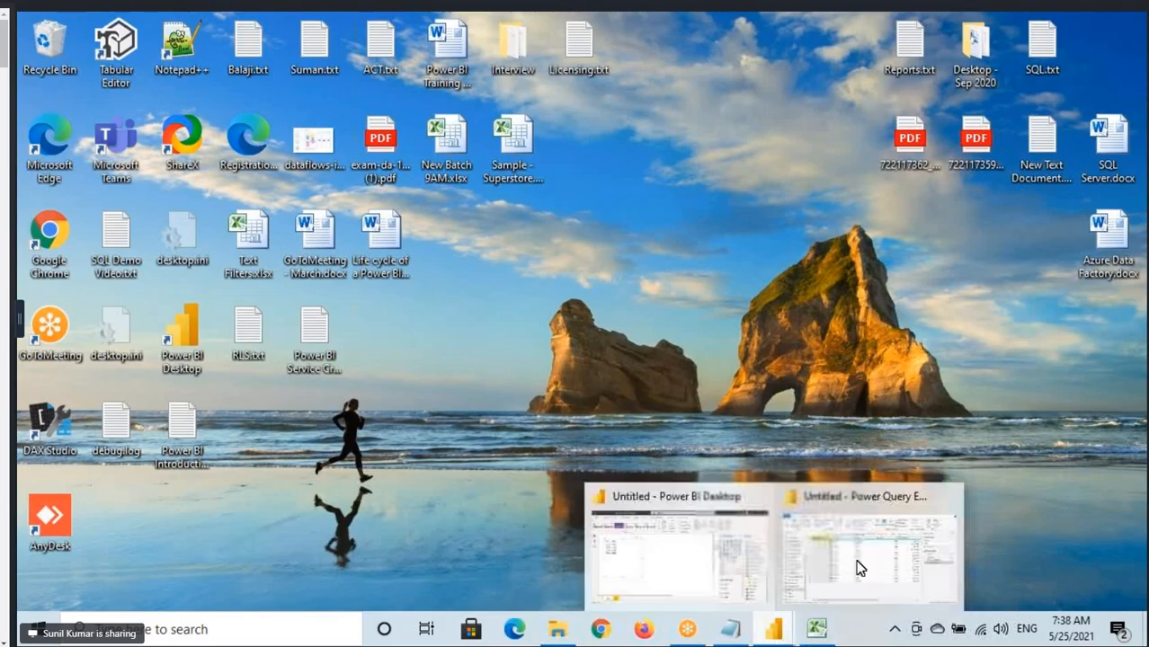
{"action": "left_click", "coordinate": [860, 569]}
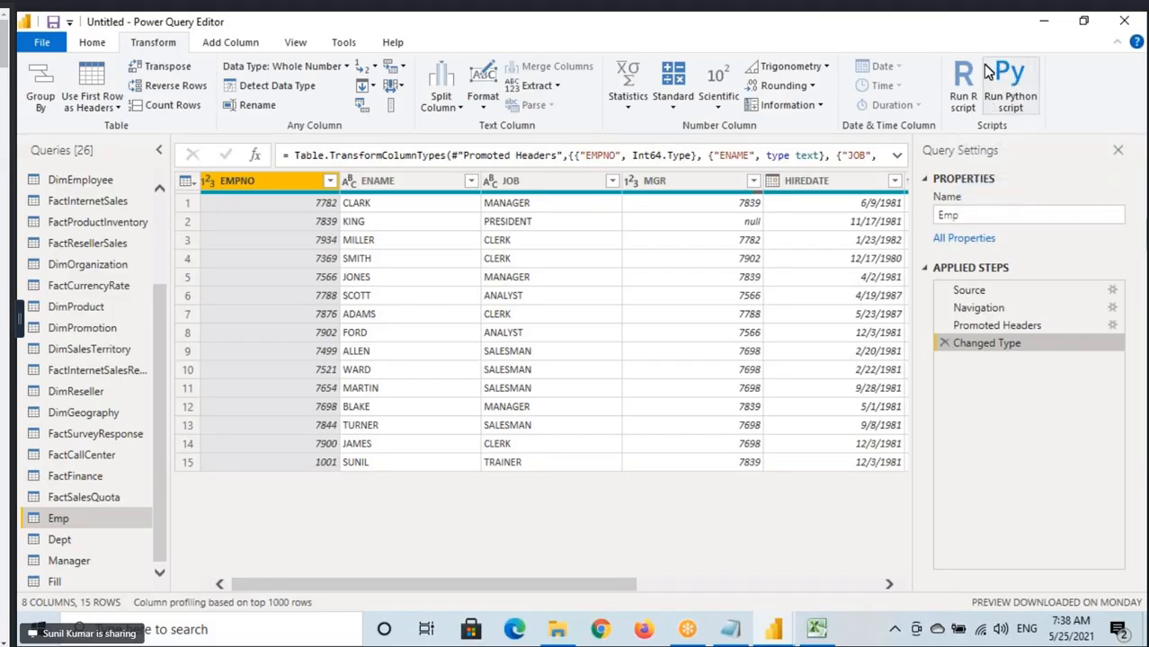
Open the Power Query Editor options and display the global R scripting settings.
{"action": "left_click", "coordinate": [90, 43]}
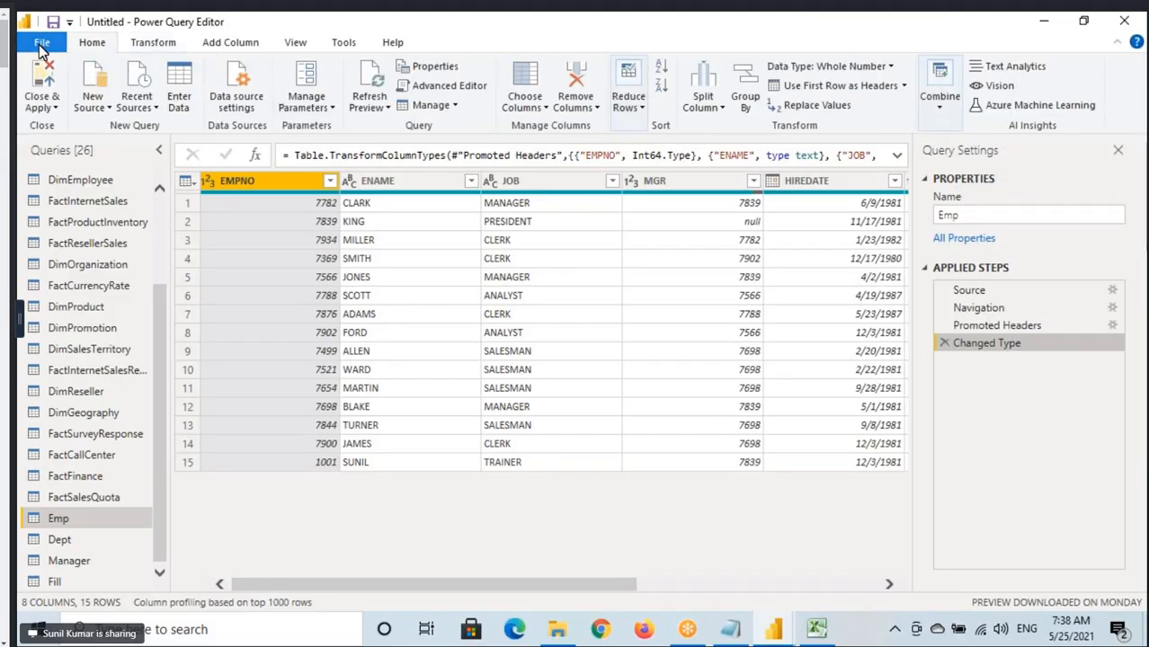
{"action": "left_click", "coordinate": [42, 44]}
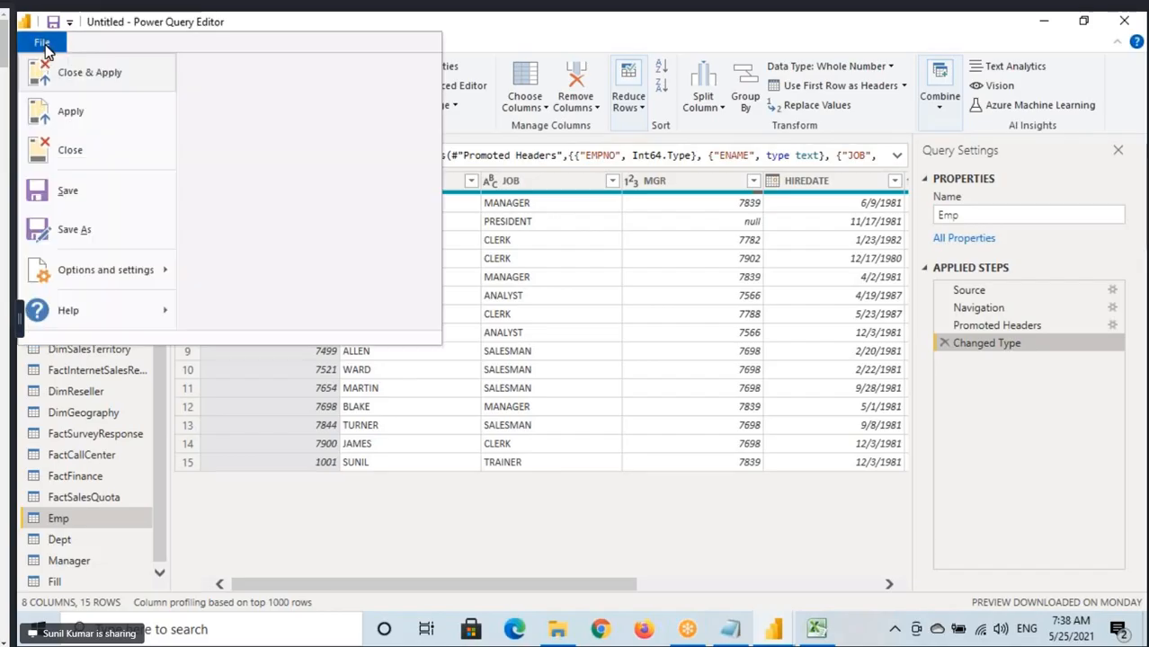
{"action": "mouse_move", "coordinate": [79, 270]}
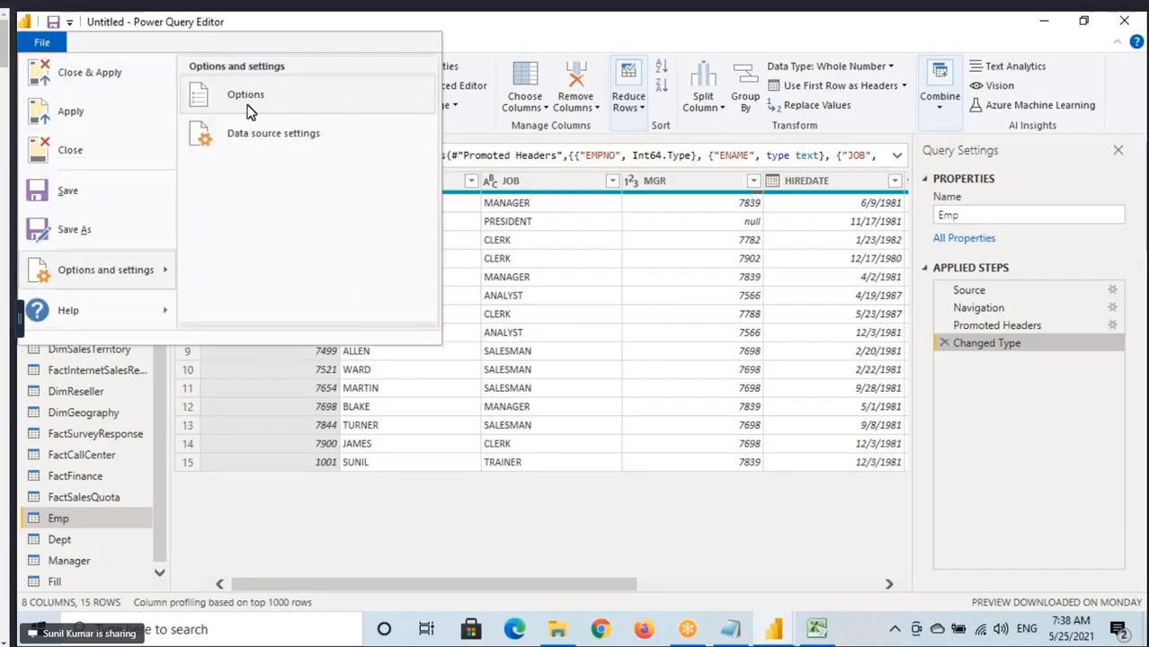
{"action": "left_click", "coordinate": [245, 102]}
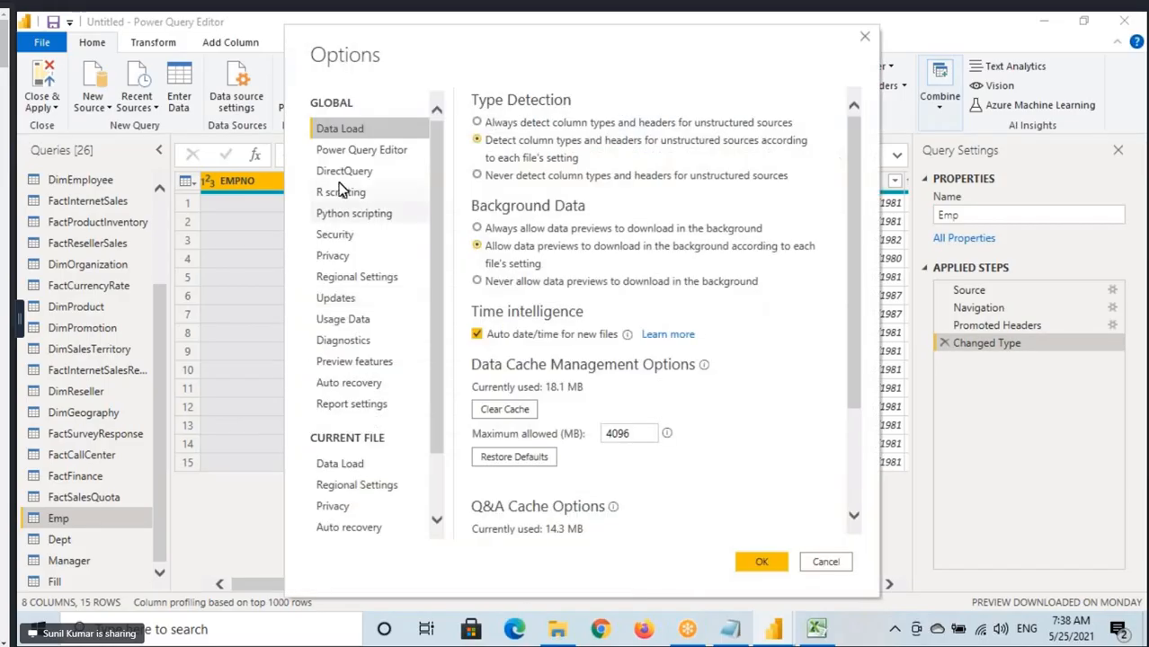
{"action": "left_click", "coordinate": [344, 195]}
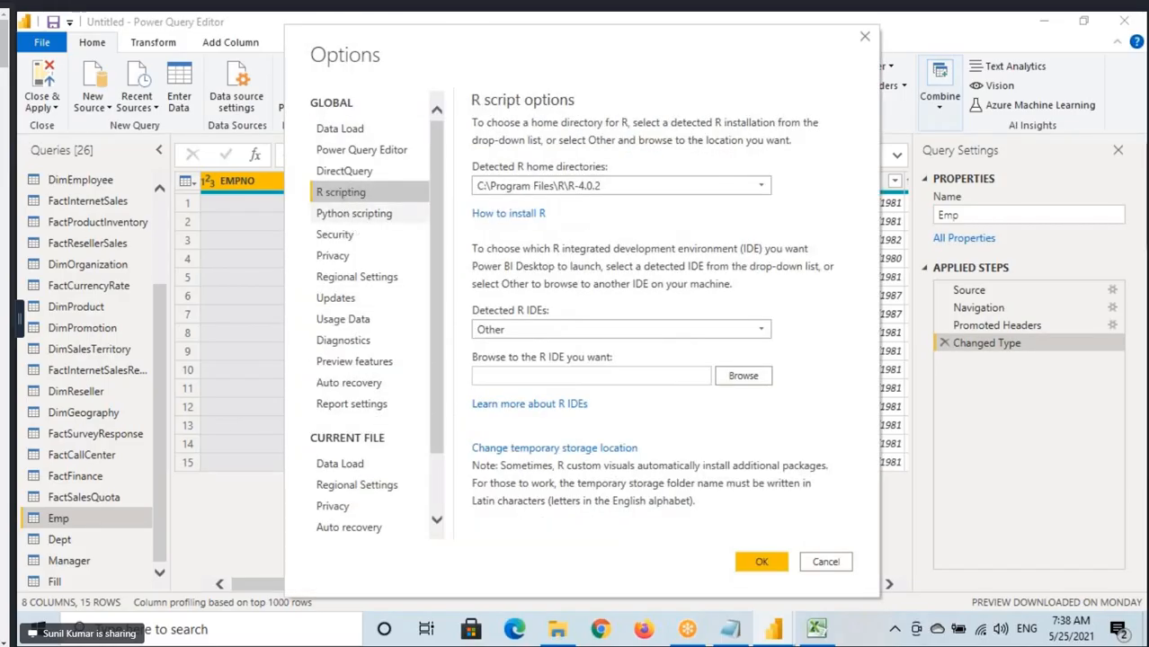
Box R scripting and the detected R home directory, add an arrow and underline to the path, and clear the annotations.
{"action": "left_click_drag", "start_coordinate": [320, 199], "coordinate": [384, 200]}
{"action": "left_click_drag", "start_coordinate": [471, 176], "coordinate": [781, 195]}
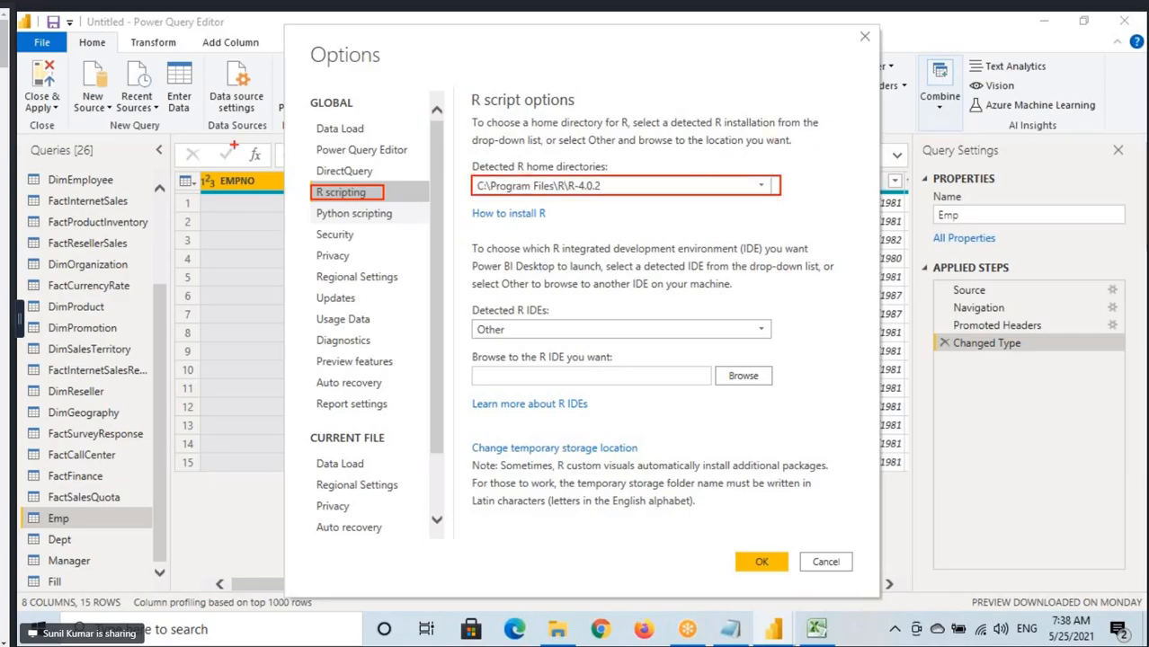
{"action": "mouse_move", "coordinate": [134, 28]}
{"action": "left_mouse_down"}
{"action": "mouse_move", "coordinate": [202, 27]}
{"action": "mouse_move", "coordinate": [171, 122]}
{"action": "mouse_move", "coordinate": [470, 144]}
{"action": "mouse_move", "coordinate": [484, 184]}
{"action": "mouse_move", "coordinate": [513, 139]}
{"action": "left_mouse_up"}
{"action": "left_click_drag", "start_coordinate": [486, 198], "coordinate": [572, 198]}
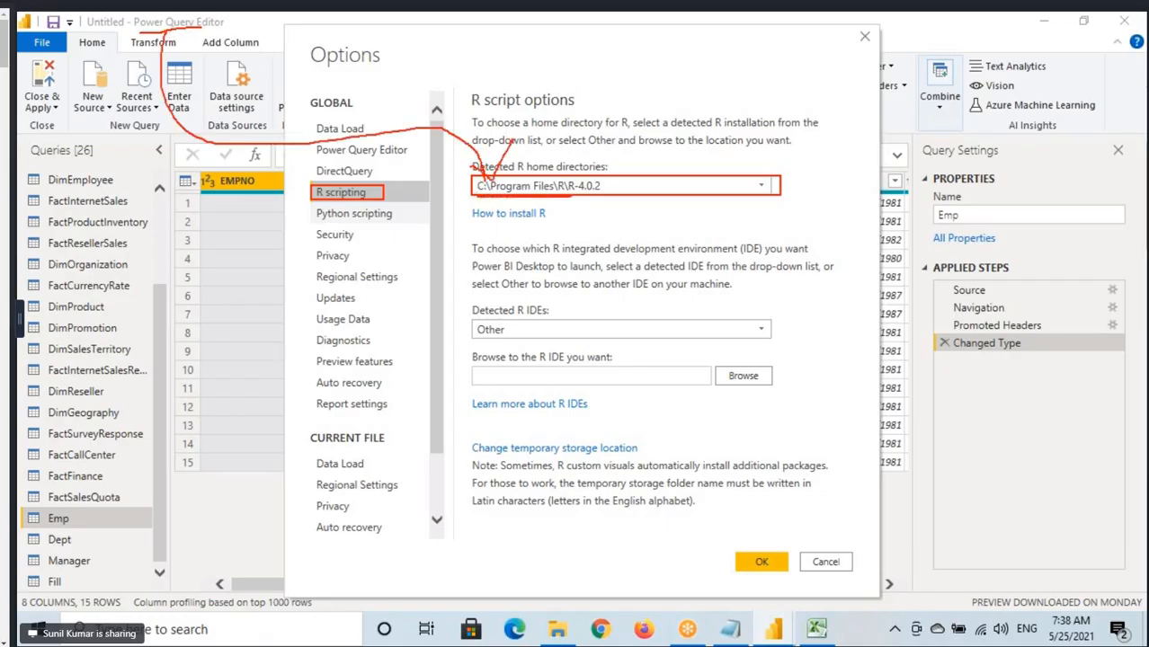
{"action": "left_click_drag", "start_coordinate": [485, 190], "coordinate": [464, 214]}
{"action": "mouse_move", "coordinate": [376, 191]}
{"action": "left_mouse_down"}
{"action": "mouse_move", "coordinate": [567, 138]}
{"action": "mouse_move", "coordinate": [585, 175]}
{"action": "mouse_move", "coordinate": [601, 149]}
{"action": "left_mouse_up"}
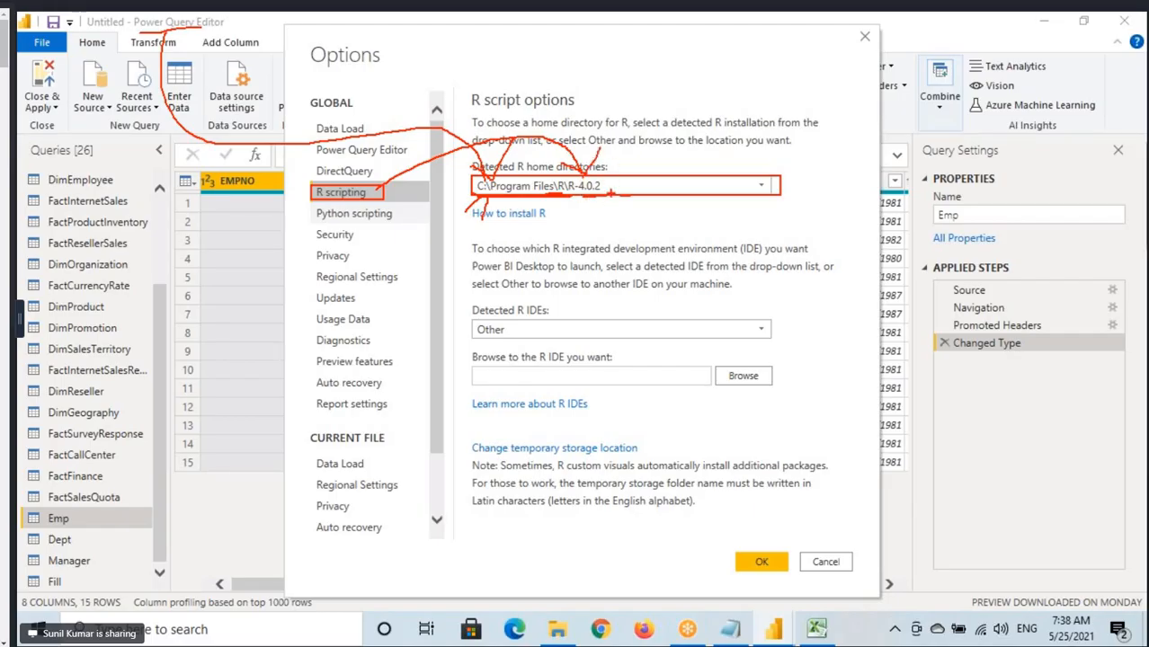
Display the Python scripting settings and accept the Options dialog.
{"action": "left_click", "coordinate": [356, 214]}
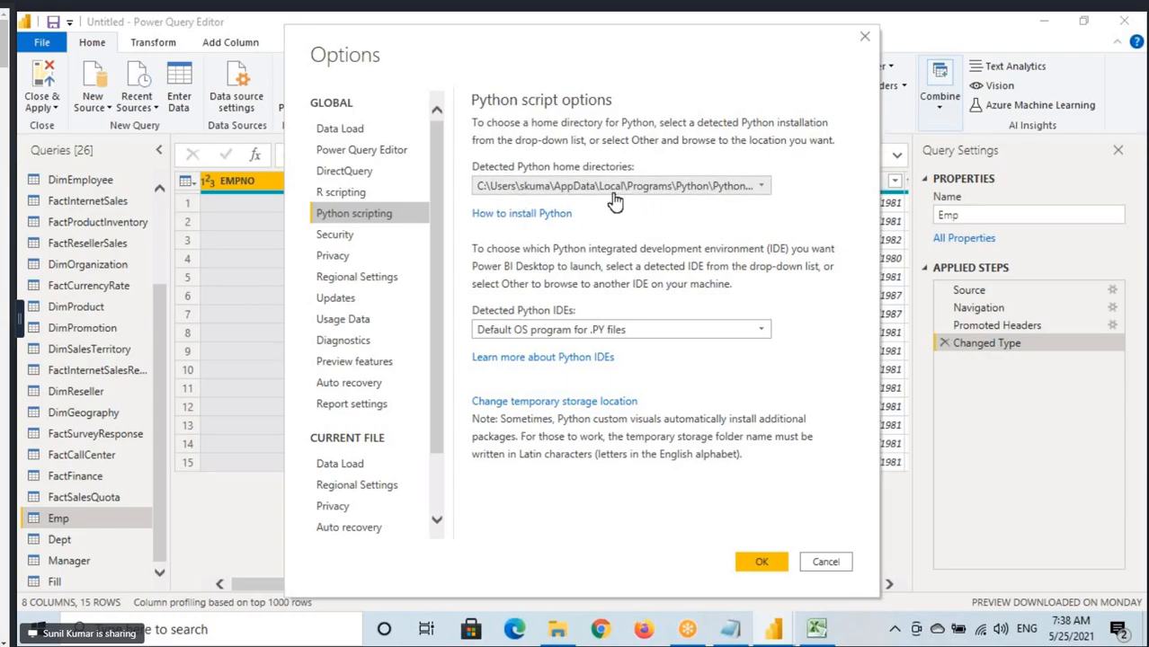
{"action": "left_click", "coordinate": [761, 562]}
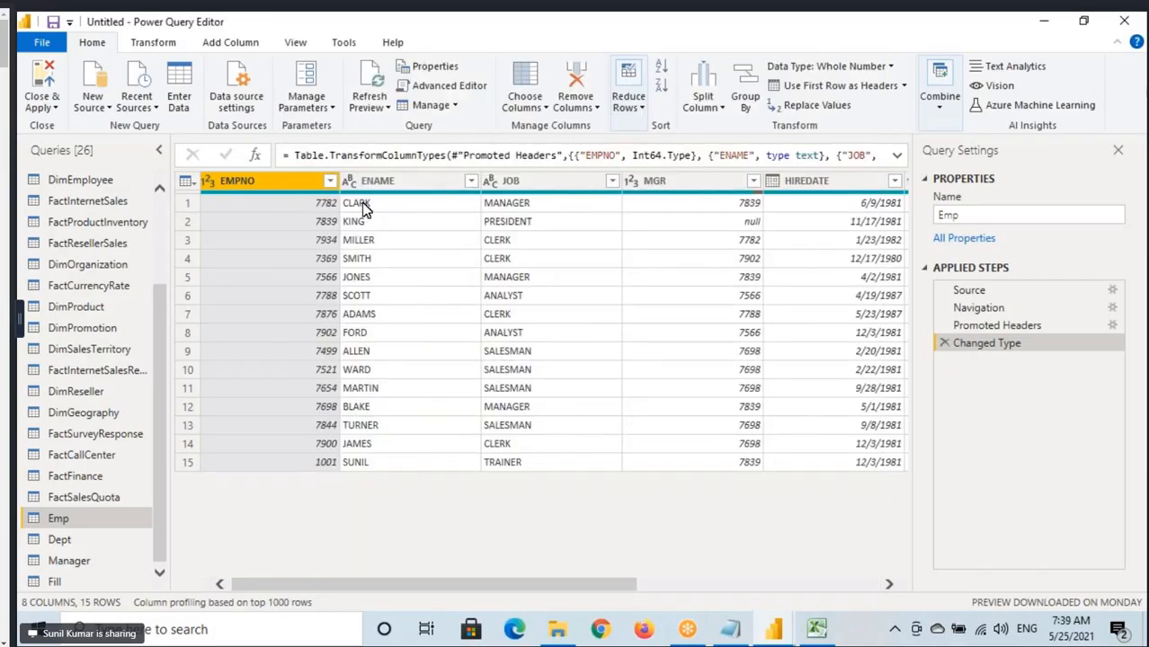
Open the Run R script editor for the Emp query and cancel it without entering a script.
{"action": "left_click", "coordinate": [152, 45]}
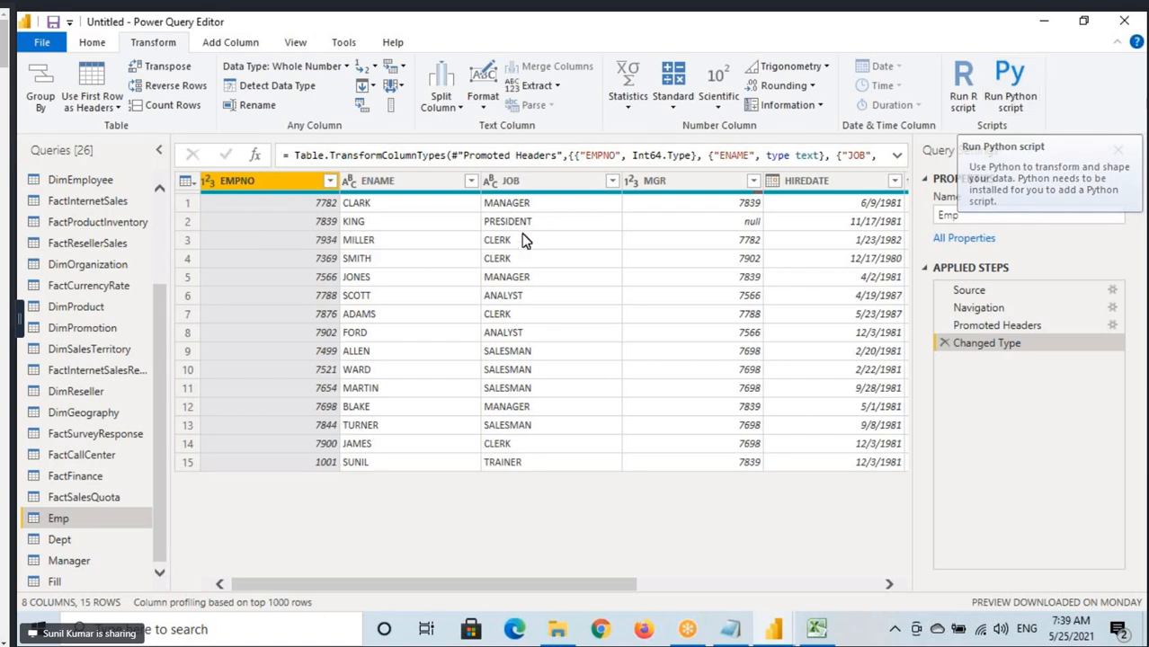
{"action": "left_click", "coordinate": [960, 99]}
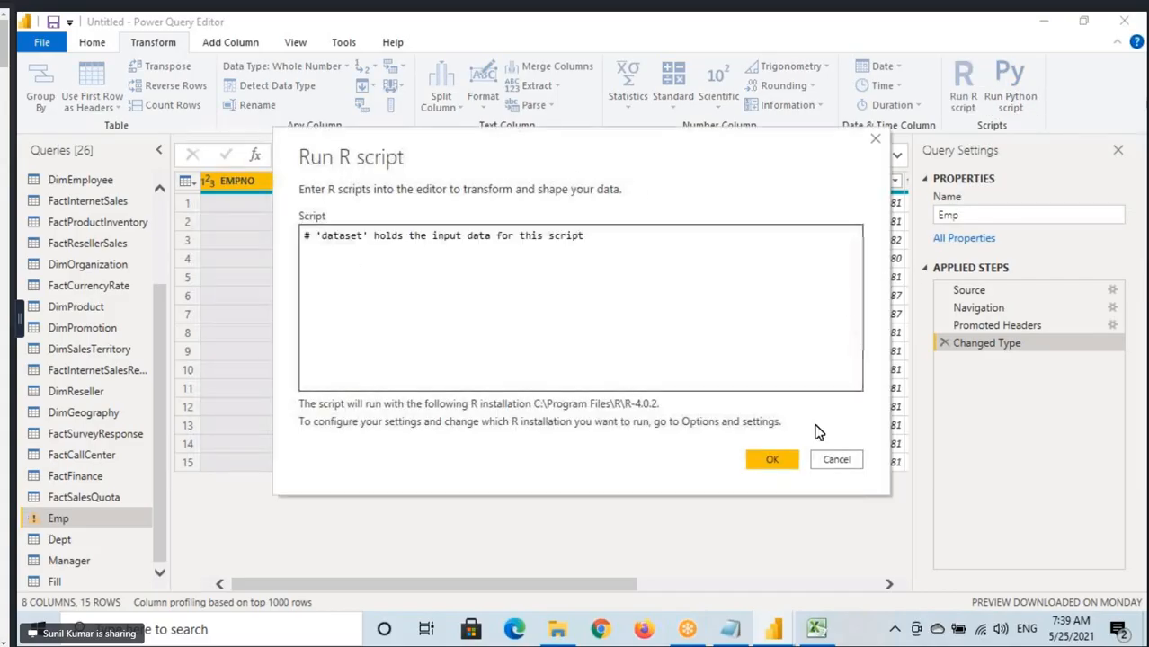
{"action": "left_click", "coordinate": [837, 461]}
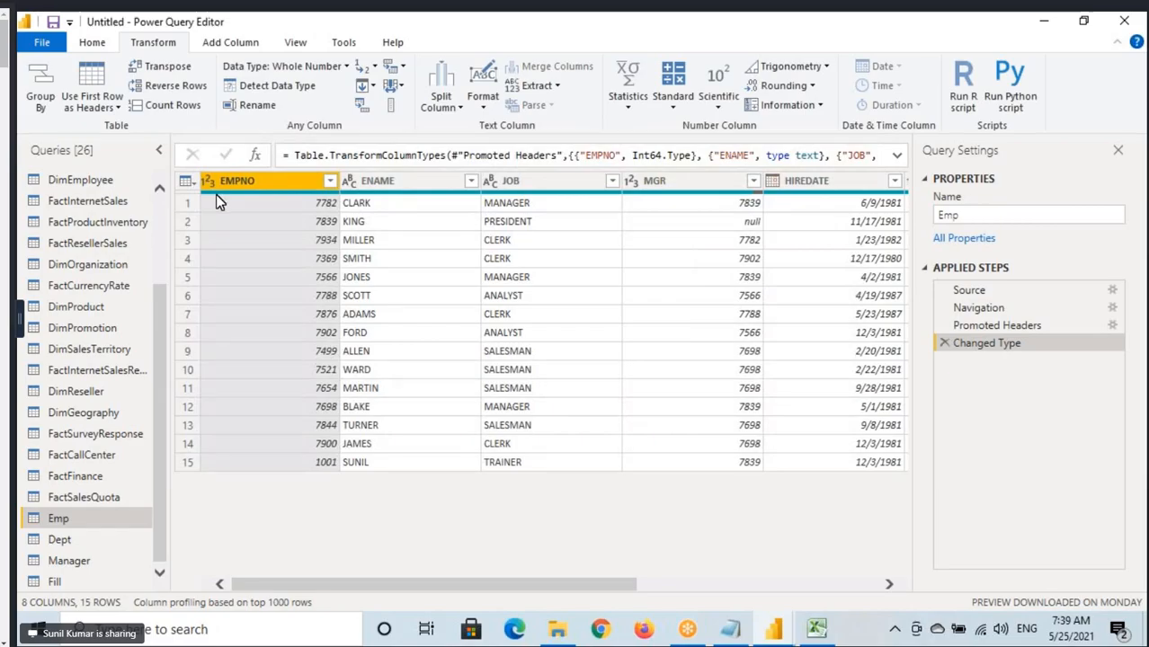
Box the whole visible Emp table, mark a line across EMPNO and ENAME near row 4, and clear the annotations.
{"action": "left_click_drag", "start_coordinate": [181, 169], "coordinate": [911, 482]}
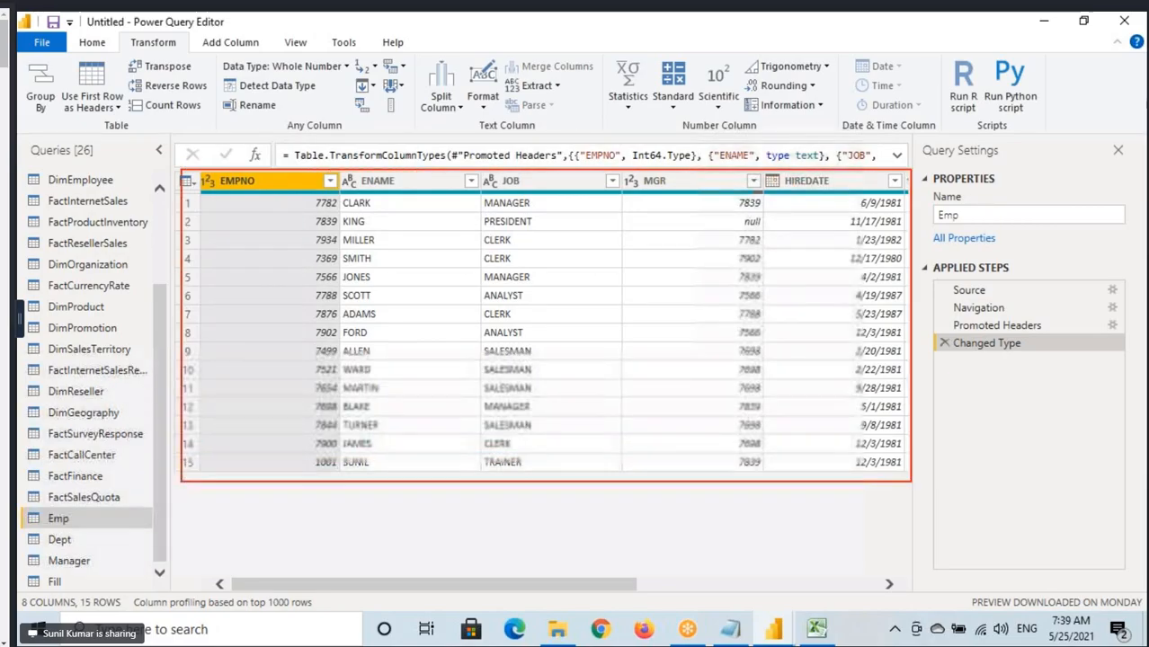
{"action": "left_click_drag", "start_coordinate": [308, 266], "coordinate": [369, 267]}
{"action": "key", "text": "Escape"}
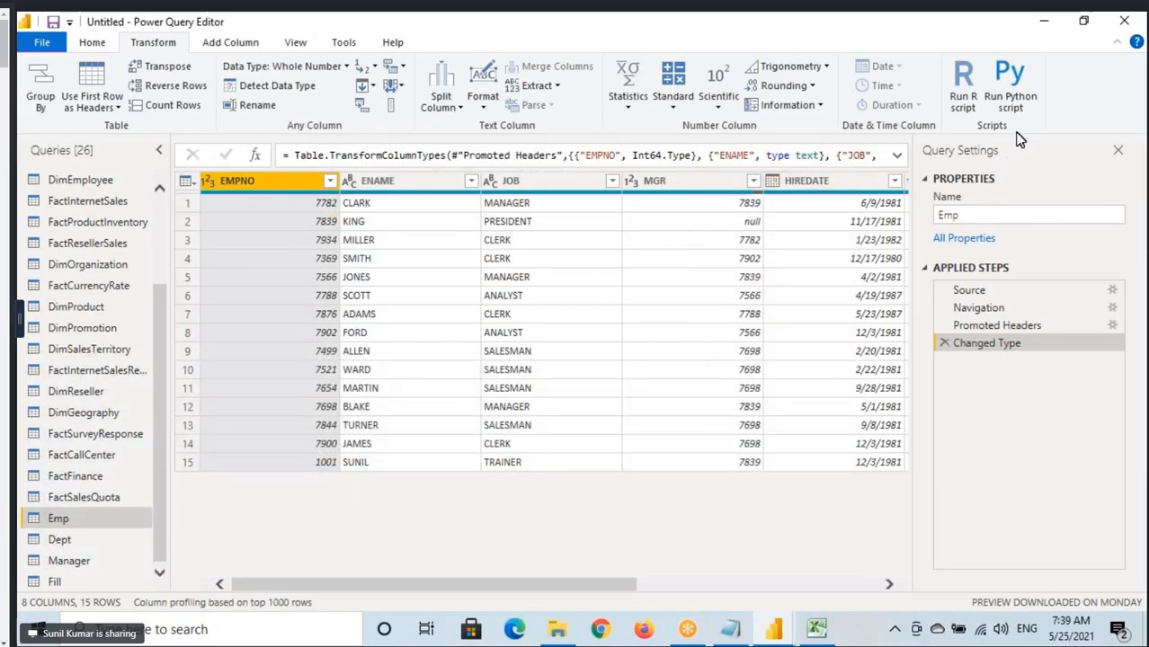
Open the Run R script editor for the Emp query and draw a box around the word dataset in the comment.
{"action": "left_click", "coordinate": [685, 633]}
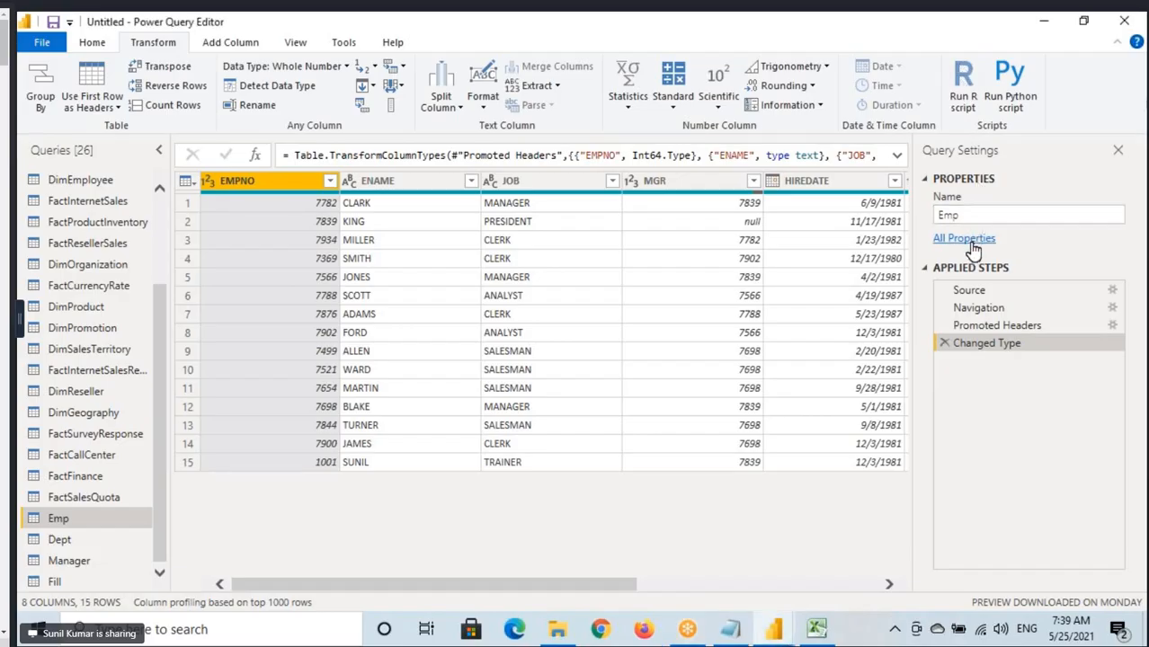
{"action": "left_click", "coordinate": [967, 81]}
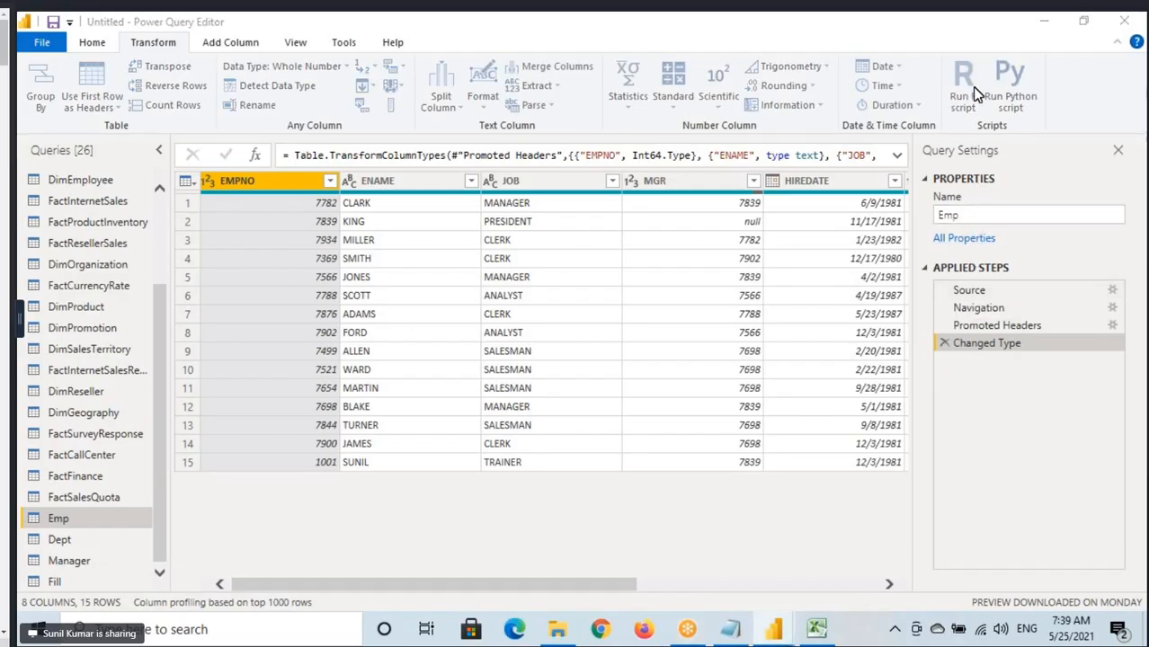
{"action": "left_click_drag", "start_coordinate": [667, 150], "coordinate": [656, 287]}
{"action": "key", "text": "ctrl+shift+d"}
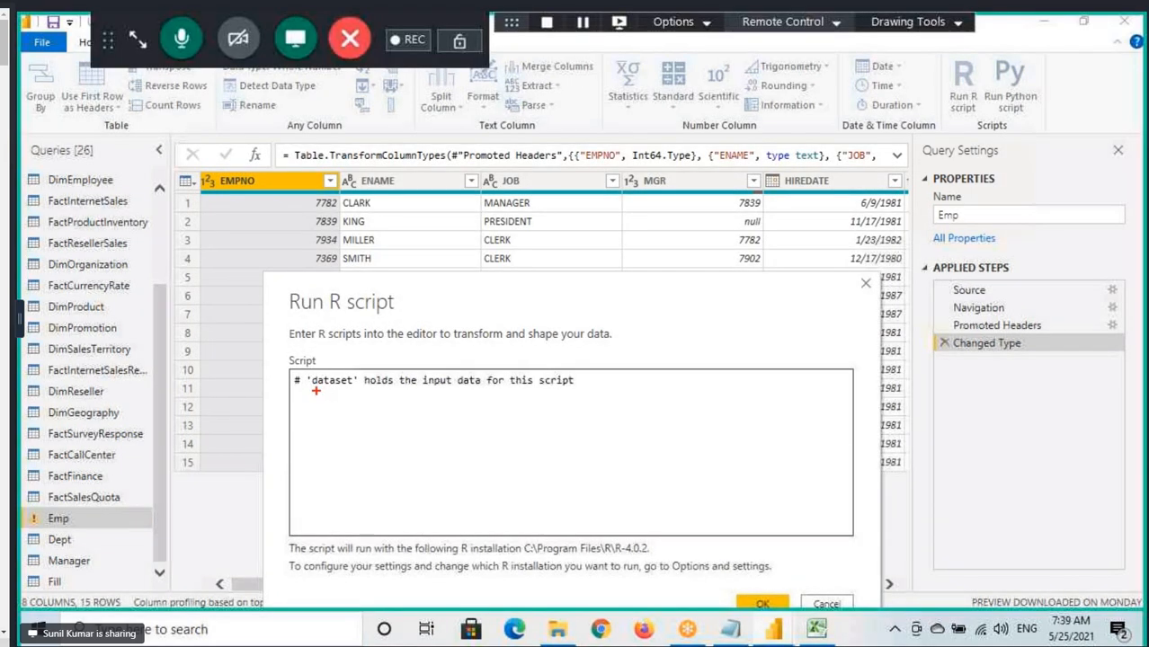
{"action": "left_click_drag", "start_coordinate": [311, 377], "coordinate": [359, 388]}
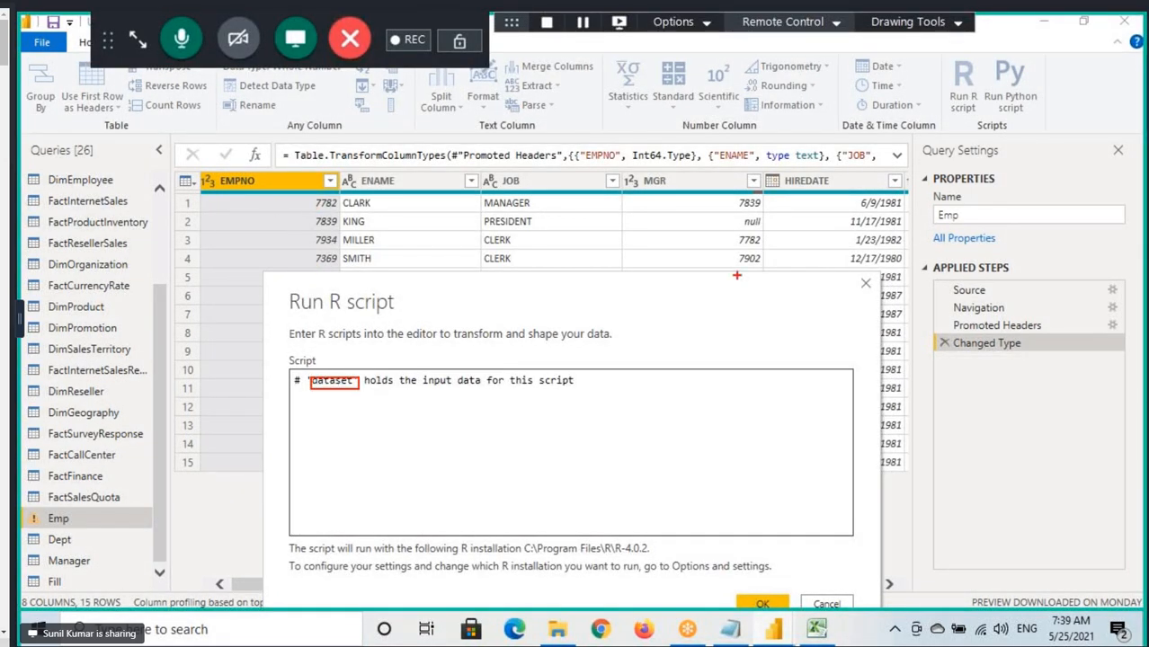
Circle and box Emp's applied steps with an arrow beneath them, draw an arrow towards dataset, and underline the Emp query.
{"action": "mouse_move", "coordinate": [1042, 300]}
{"action": "left_mouse_down"}
{"action": "mouse_move", "coordinate": [913, 317]}
{"action": "mouse_move", "coordinate": [968, 280]}
{"action": "left_mouse_up"}
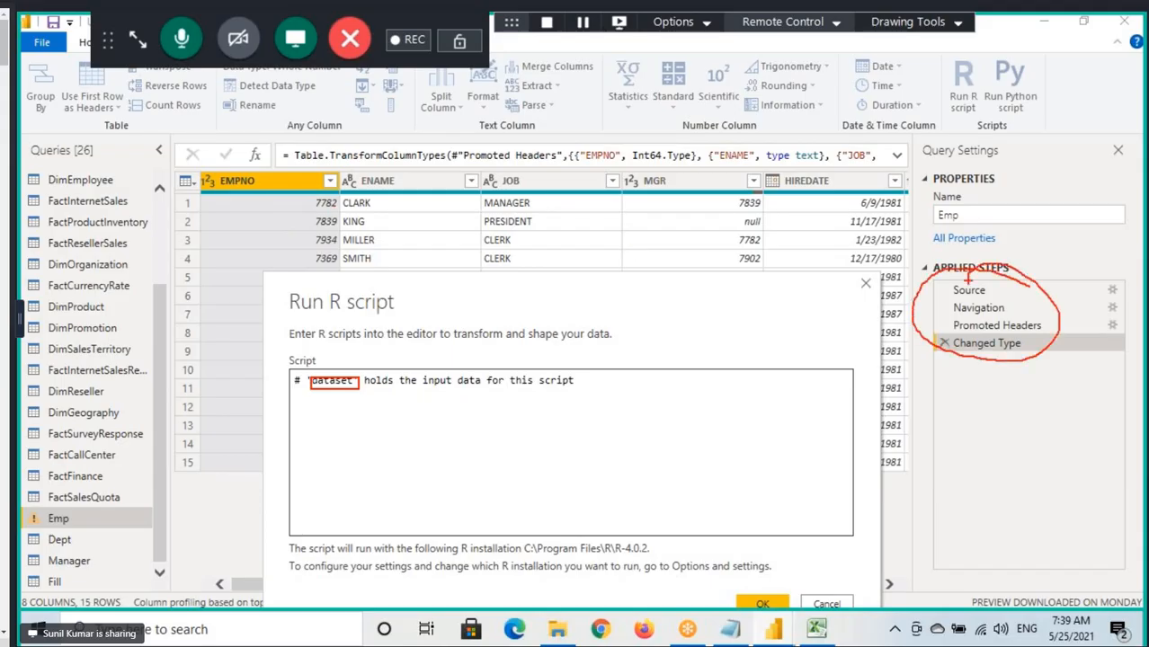
{"action": "left_click_drag", "start_coordinate": [969, 357], "coordinate": [964, 401]}
{"action": "left_click_drag", "start_coordinate": [964, 359], "coordinate": [1007, 387]}
{"action": "mouse_move", "coordinate": [282, 360]}
{"action": "left_mouse_down"}
{"action": "mouse_move", "coordinate": [219, 370]}
{"action": "mouse_move", "coordinate": [327, 396]}
{"action": "left_mouse_up"}
{"action": "left_click_drag", "start_coordinate": [40, 535], "coordinate": [112, 530]}
{"action": "left_click_drag", "start_coordinate": [932, 279], "coordinate": [1047, 350]}
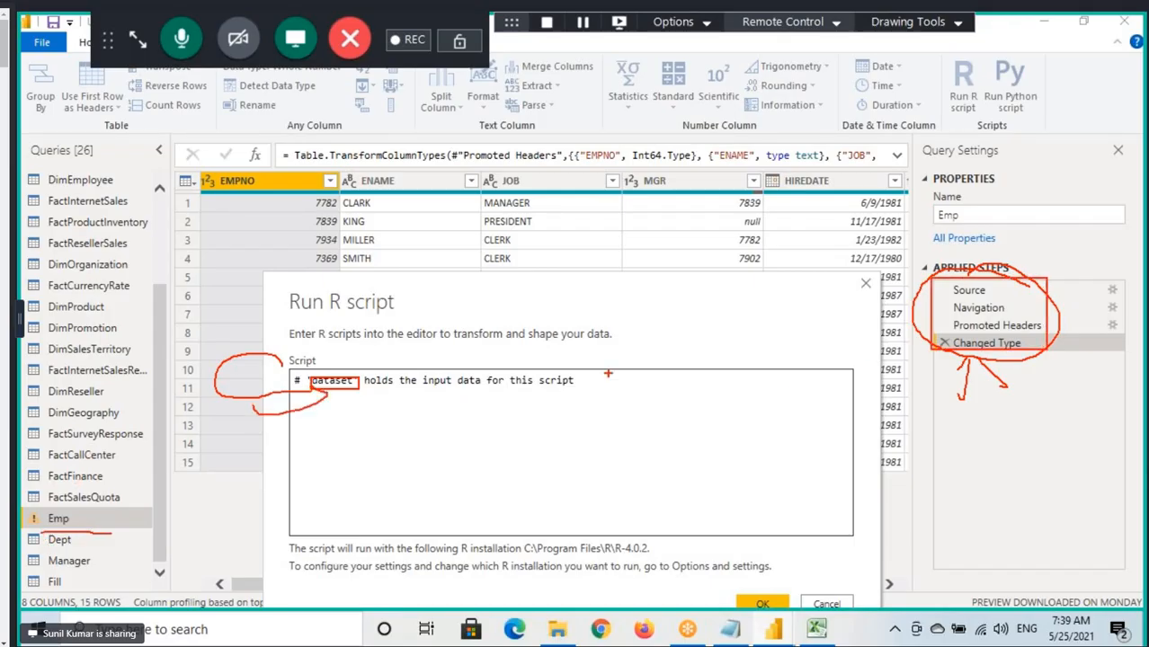
Highlight the rest of the script comment, draw an R below it, underline dataset, and clear the annotations.
{"action": "left_click_drag", "start_coordinate": [325, 391], "coordinate": [580, 384]}
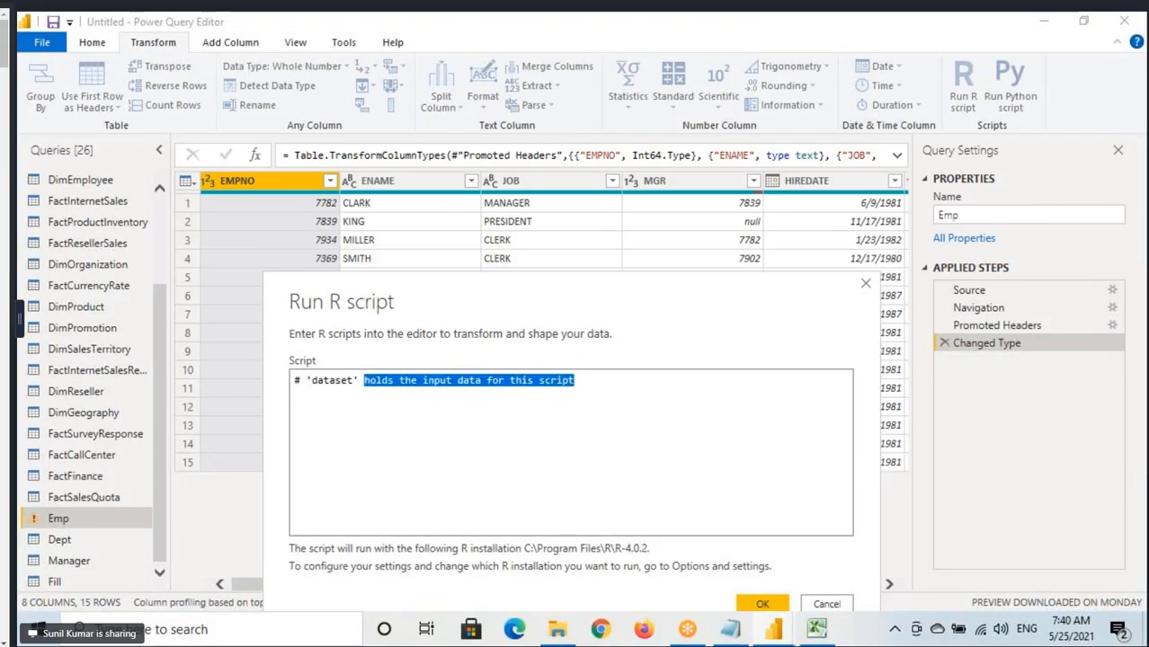
{"action": "left_click_drag", "start_coordinate": [311, 402], "coordinate": [342, 437]}
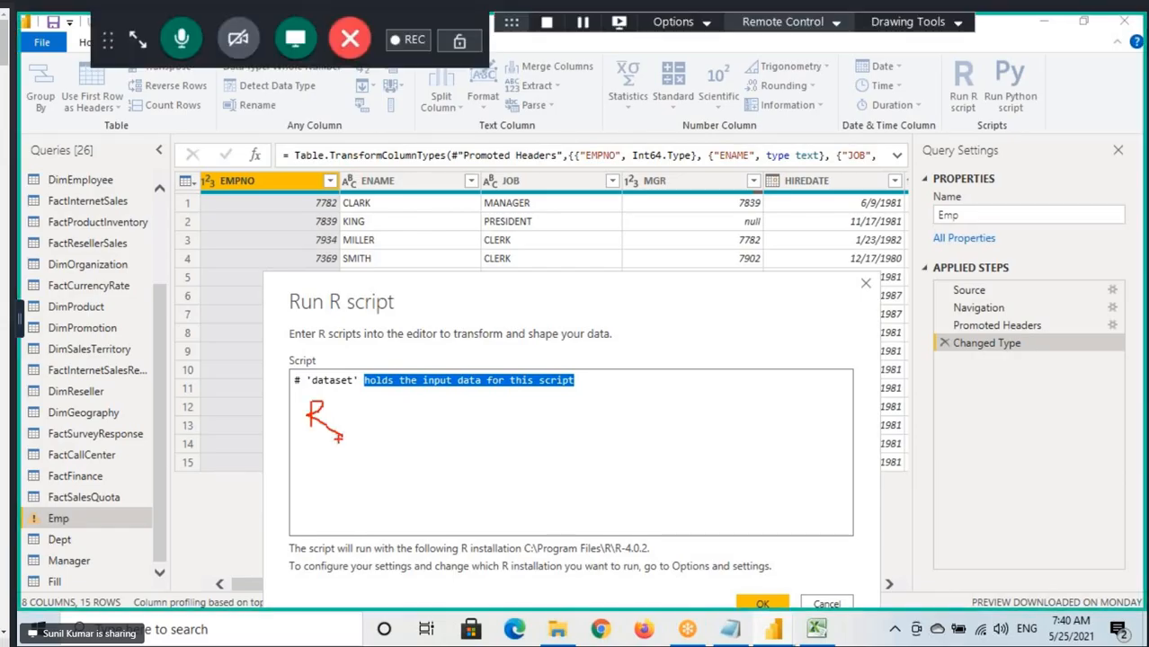
{"action": "left_click_drag", "start_coordinate": [311, 386], "coordinate": [358, 388]}
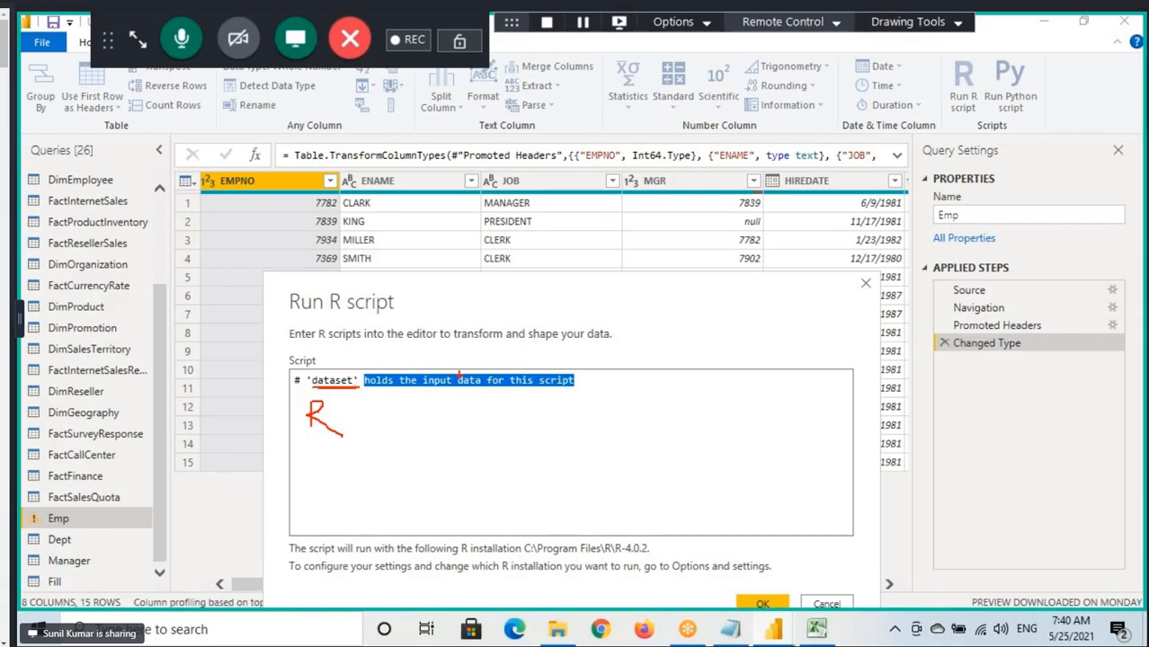
{"action": "key", "text": "Escape"}
Start a new script line below the comment with the assignment Top5Rows<-.
{"action": "left_click", "coordinate": [600, 389]}
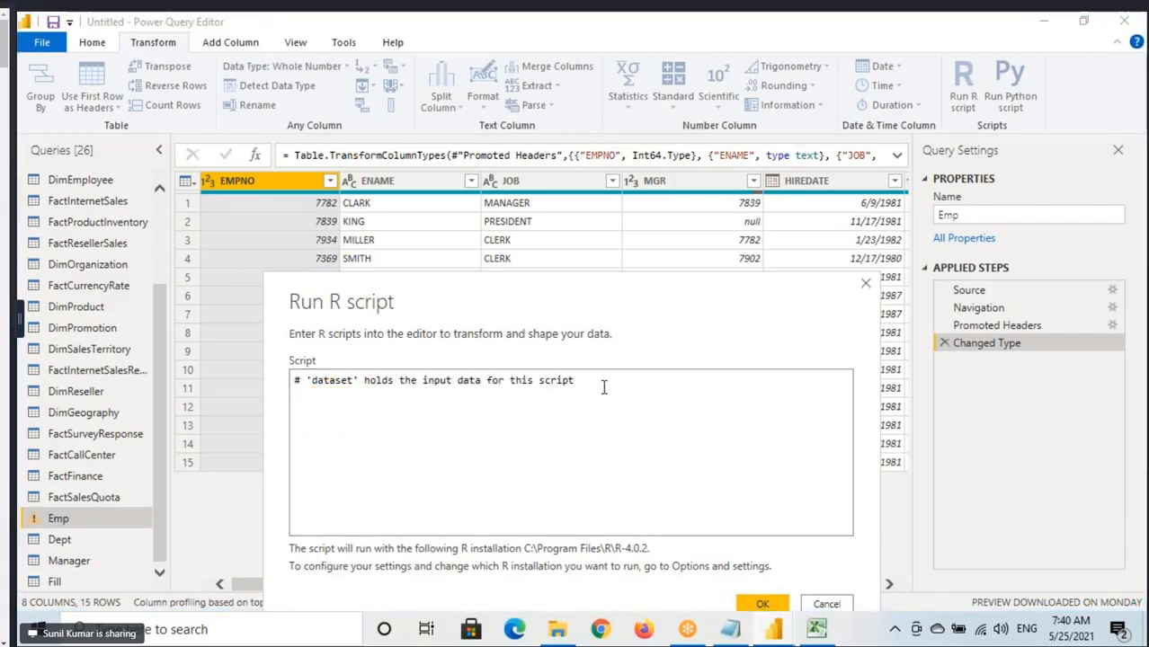
{"action": "key", "text": "Return"}
{"action": "type", "text": "head <-"}
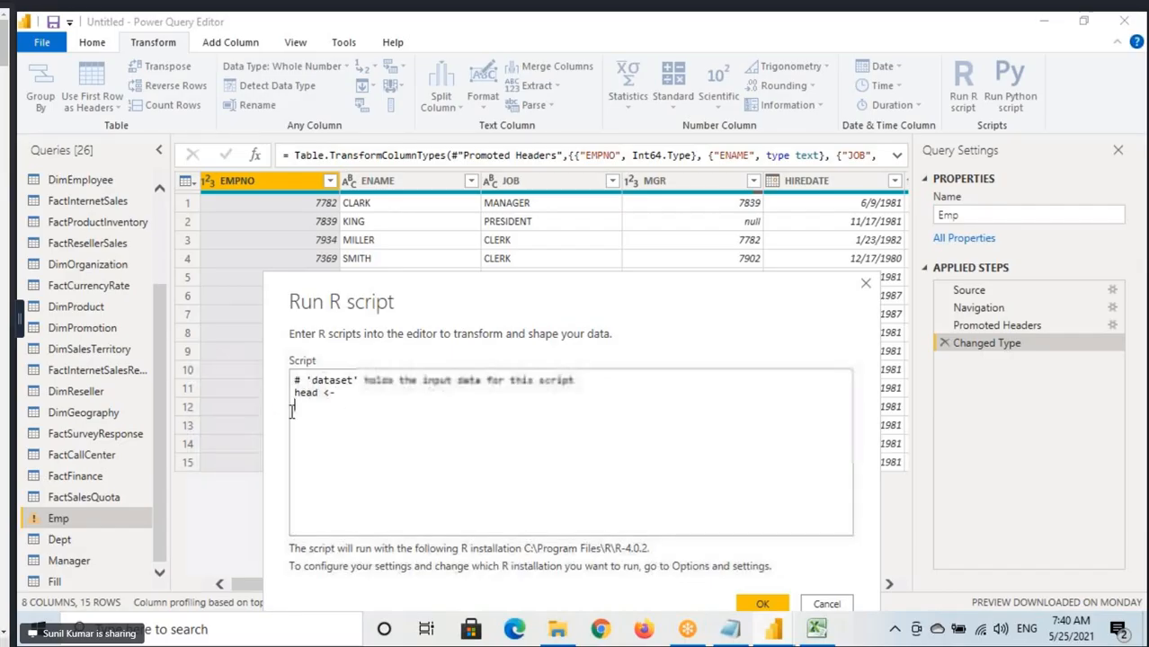
{"action": "left_click_drag", "start_coordinate": [338, 395], "coordinate": [285, 396]}
{"action": "type", "text": "Top5Rows"}
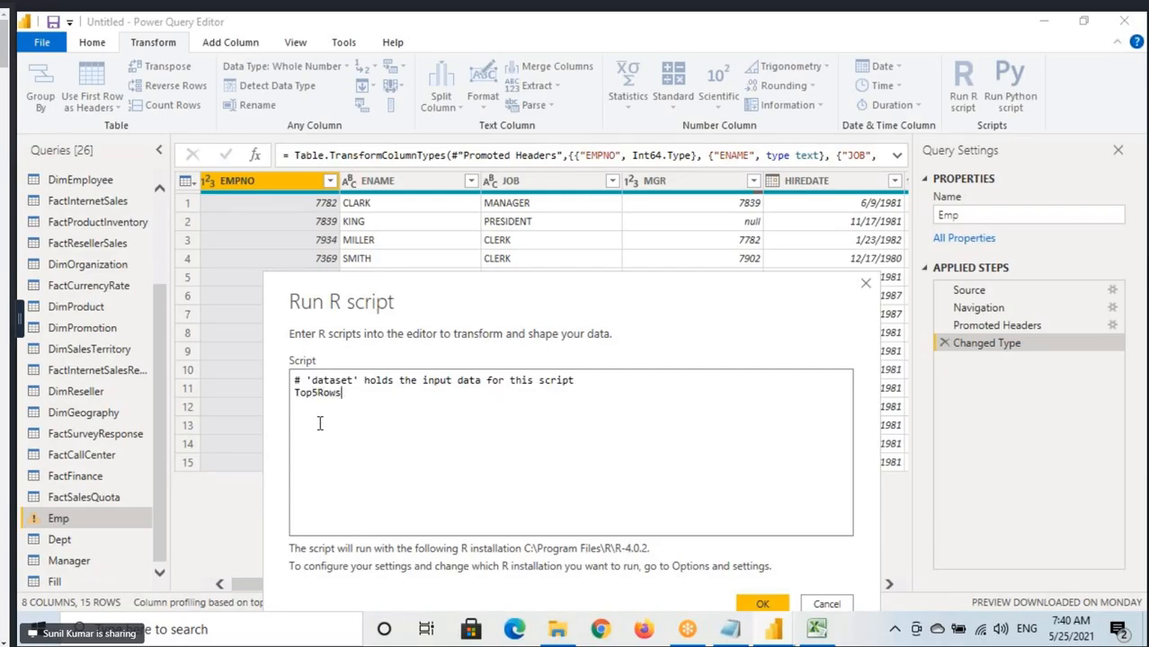
{"action": "type", "text": "<-"}
Highlight the assignment operator after Top5Rows, mark the space following it, and clear the annotation.
{"action": "left_click_drag", "start_coordinate": [294, 393], "coordinate": [355, 394]}
{"action": "left_click", "coordinate": [352, 400]}
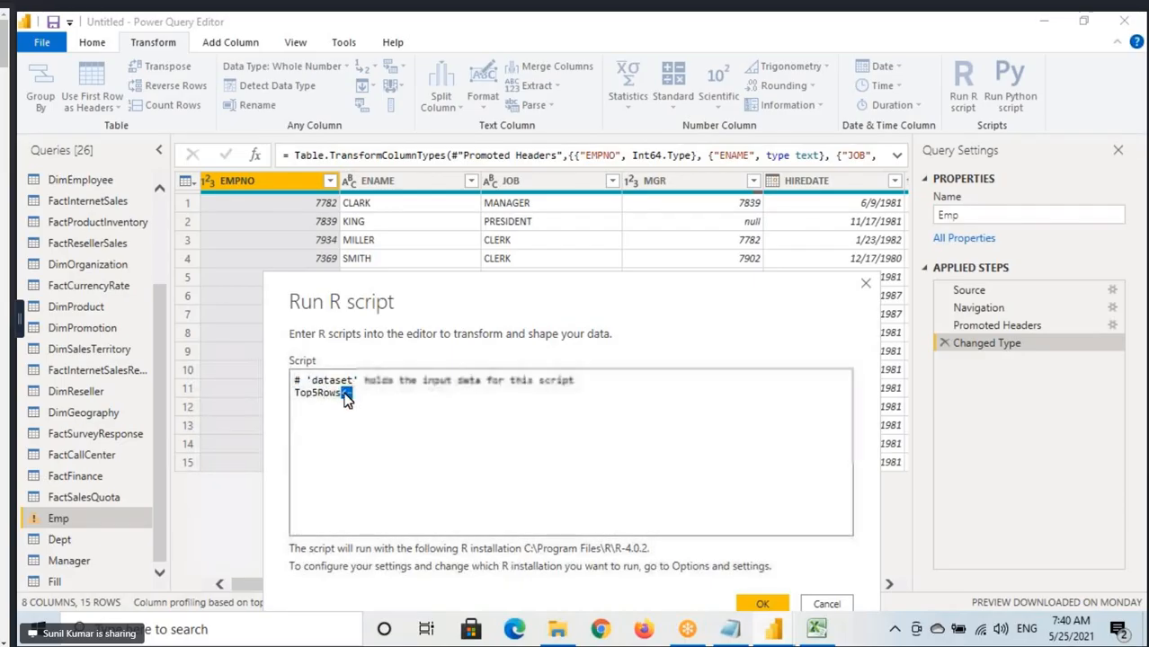
{"action": "left_click", "coordinate": [352, 399]}
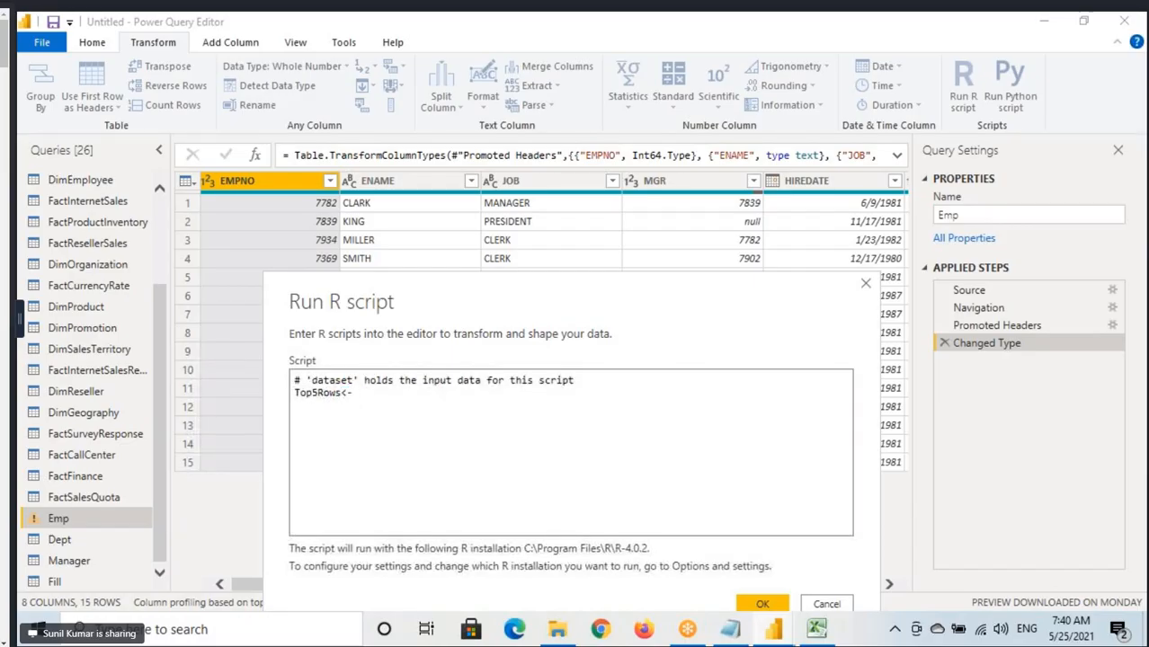
{"action": "left_click_drag", "start_coordinate": [359, 399], "coordinate": [425, 396]}
{"action": "key", "text": "Escape"}
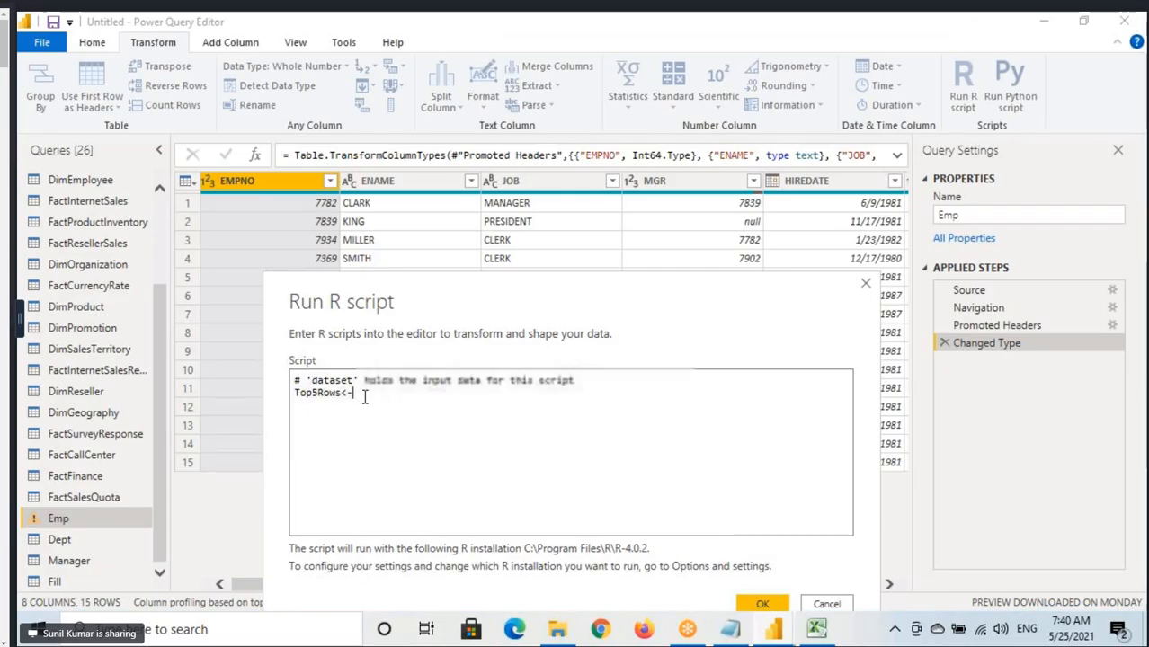
Append head( to the Top5Rows assignment, draw a mark linking the Emp query to dataset, and clear it.
{"action": "type", "text": "head("}
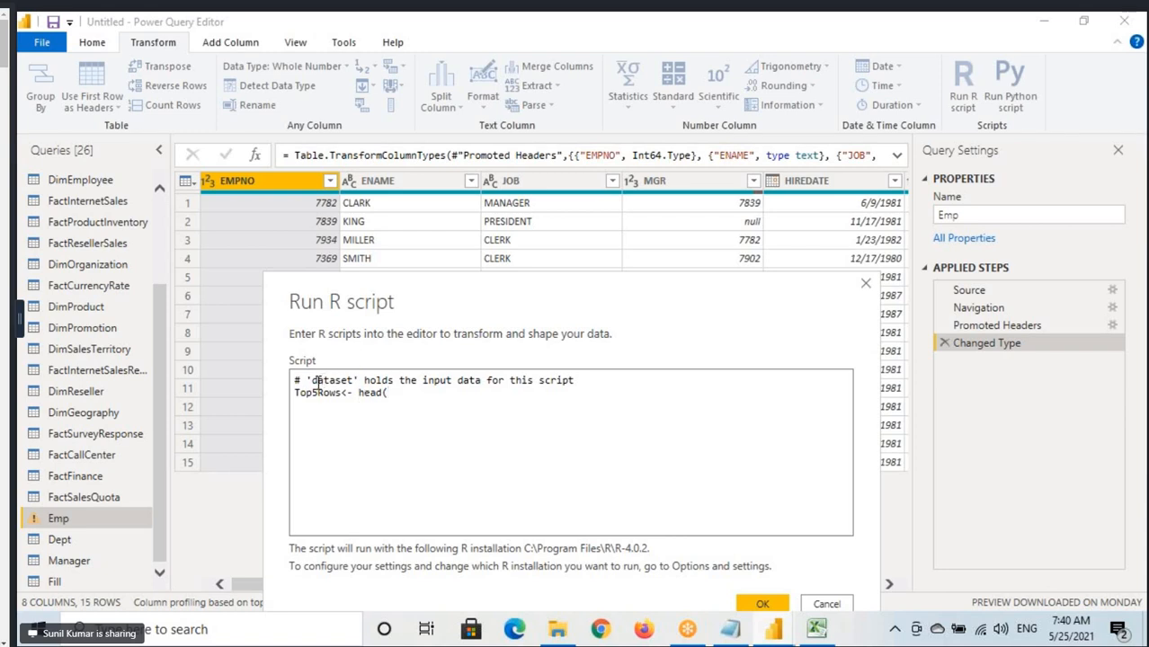
{"action": "left_click_drag", "start_coordinate": [312, 382], "coordinate": [353, 382]}
{"action": "key", "text": "ctrl+2"}
{"action": "mouse_move", "coordinate": [23, 515]}
{"action": "left_mouse_down"}
{"action": "mouse_move", "coordinate": [77, 533]}
{"action": "mouse_move", "coordinate": [241, 345]}
{"action": "mouse_move", "coordinate": [326, 372]}
{"action": "left_mouse_up"}
{"action": "key", "text": "Escape"}
{"action": "left_click", "coordinate": [409, 401]}
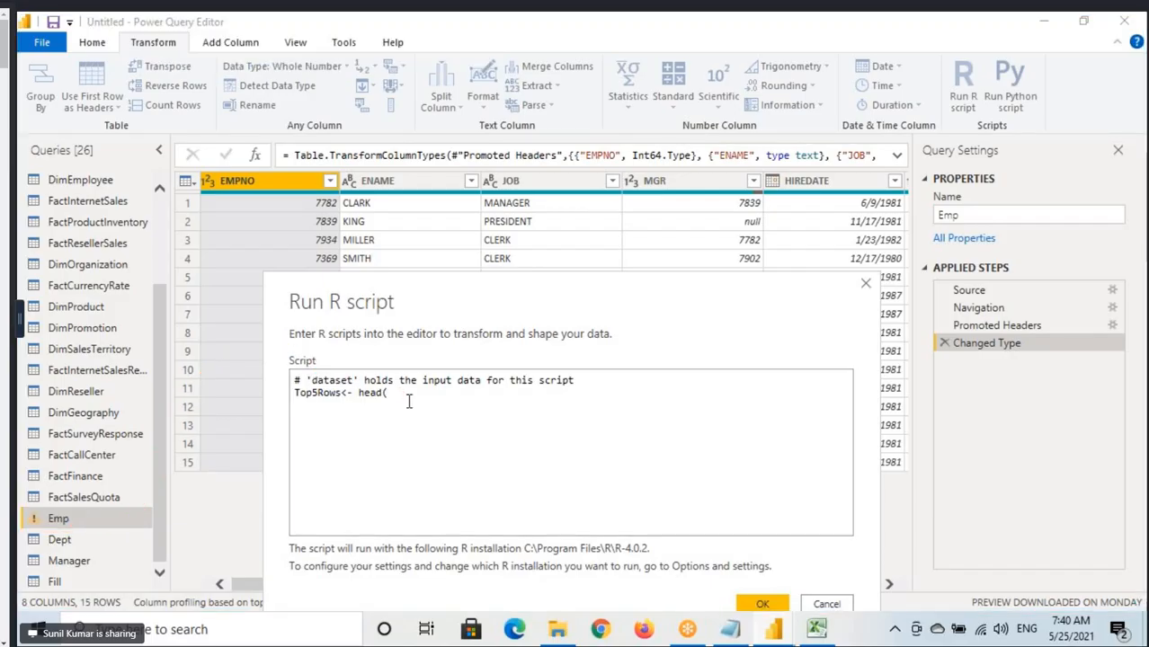
Copy dataset from the comment to complete the line as Top5Rows<- head(dataset,5) and run the R script.
{"action": "double_click", "coordinate": [315, 380]}
{"action": "key", "text": "ctrl+c"}
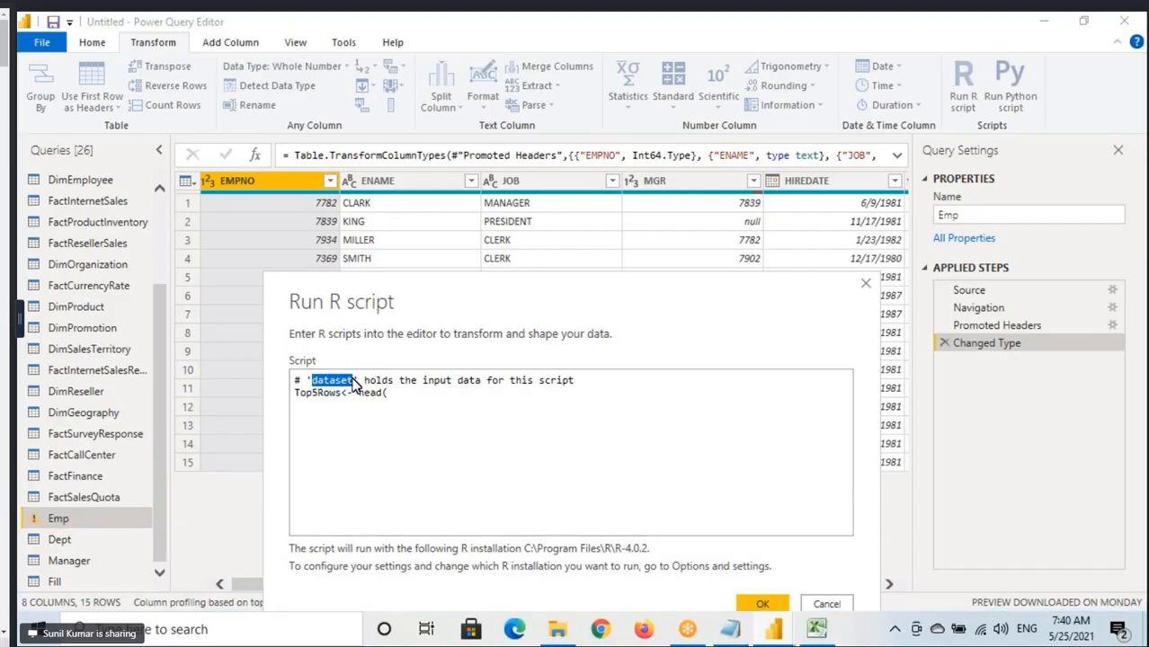
{"action": "left_click", "coordinate": [396, 395]}
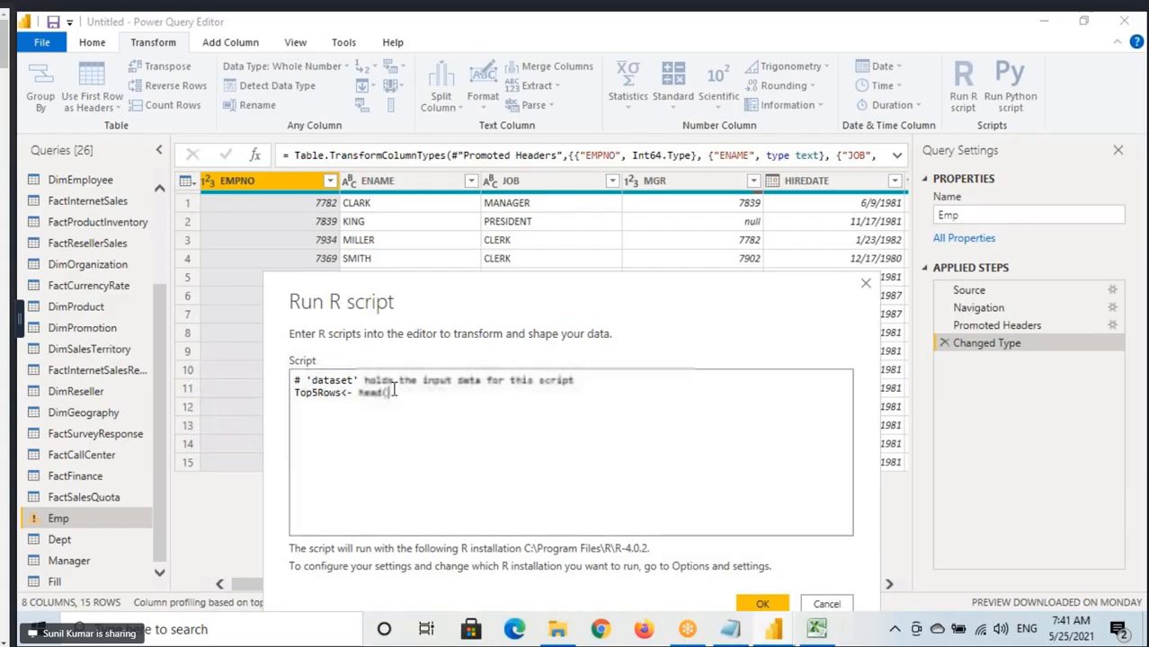
{"action": "key", "text": "ctrl+v"}
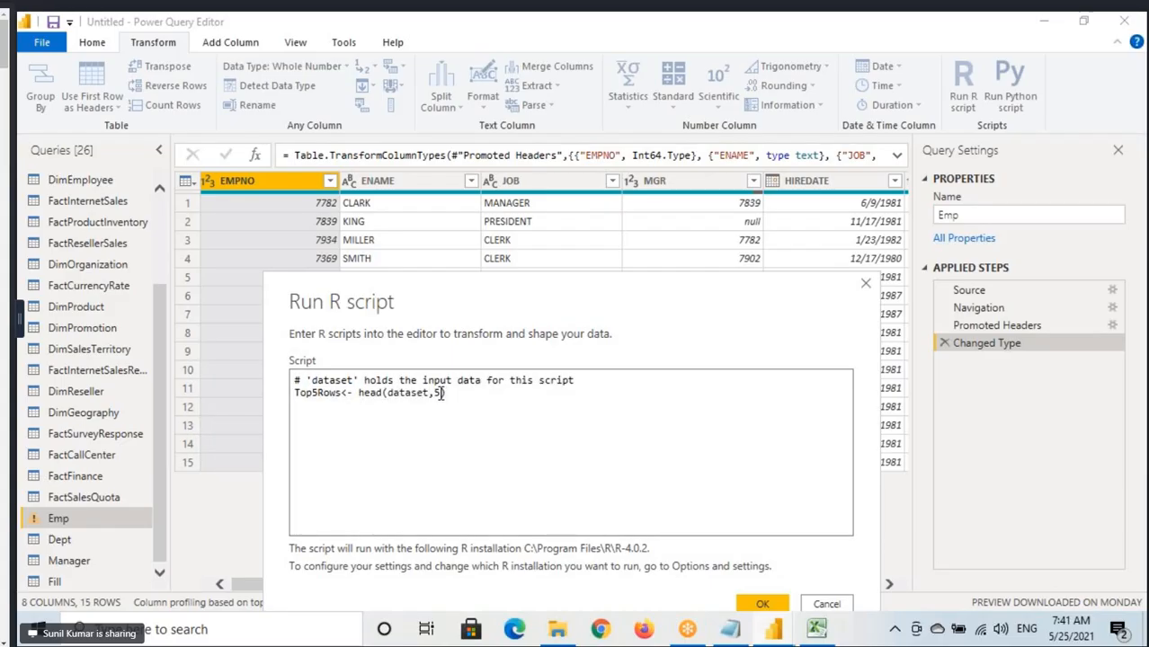
{"action": "key", "text": "ctrl+a"}
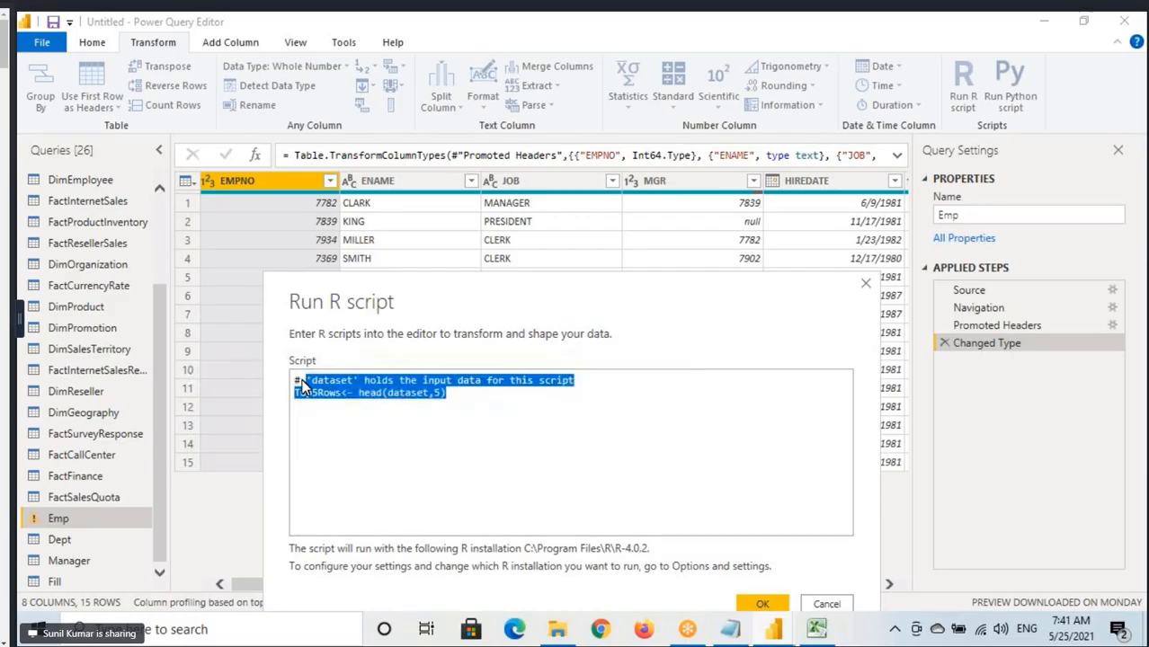
{"action": "left_click", "coordinate": [761, 604]}
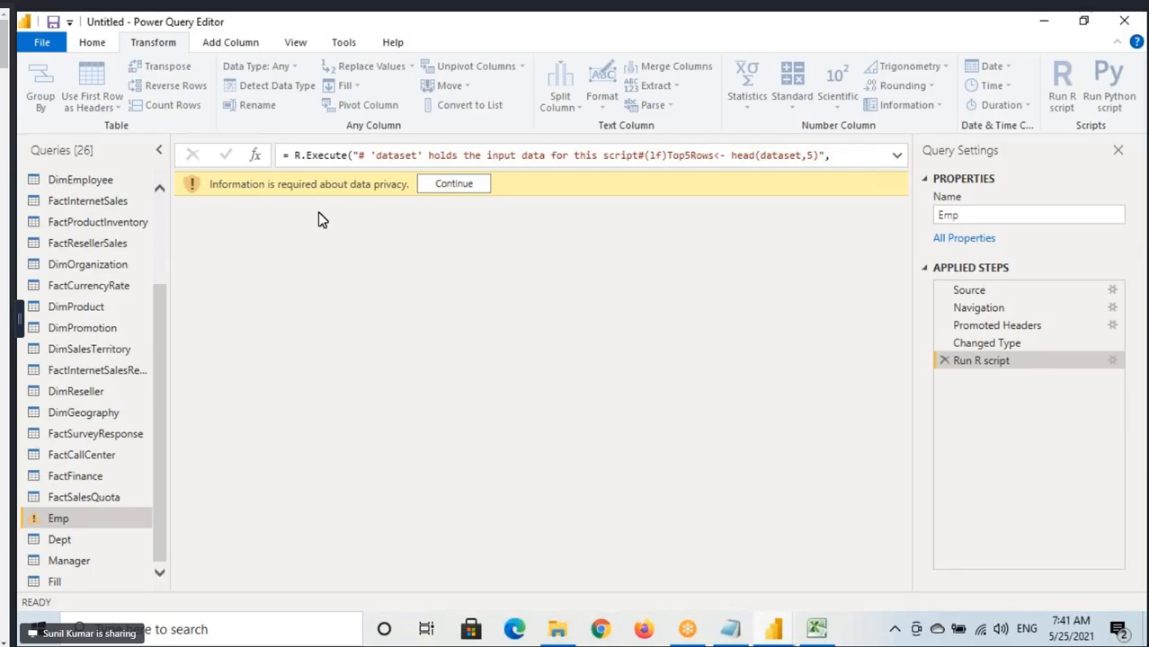
Provide the required data privacy information by setting the R source to Organizational, leaving privacy checks enabled, and save.
{"action": "left_click", "coordinate": [452, 185]}
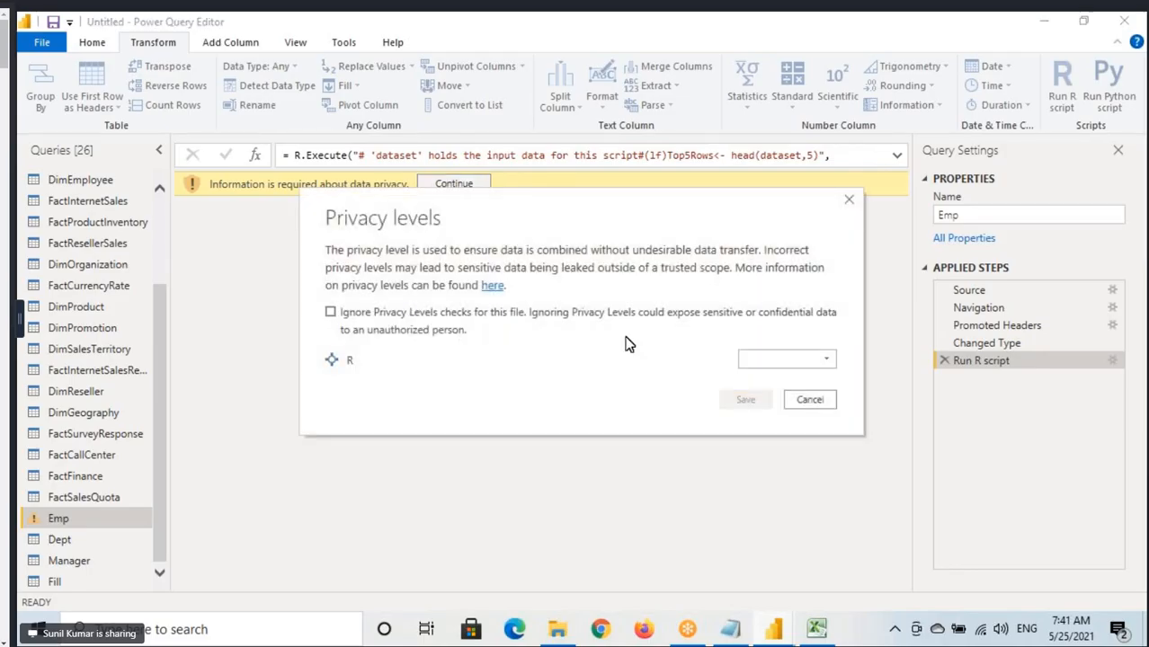
{"action": "left_click", "coordinate": [331, 313]}
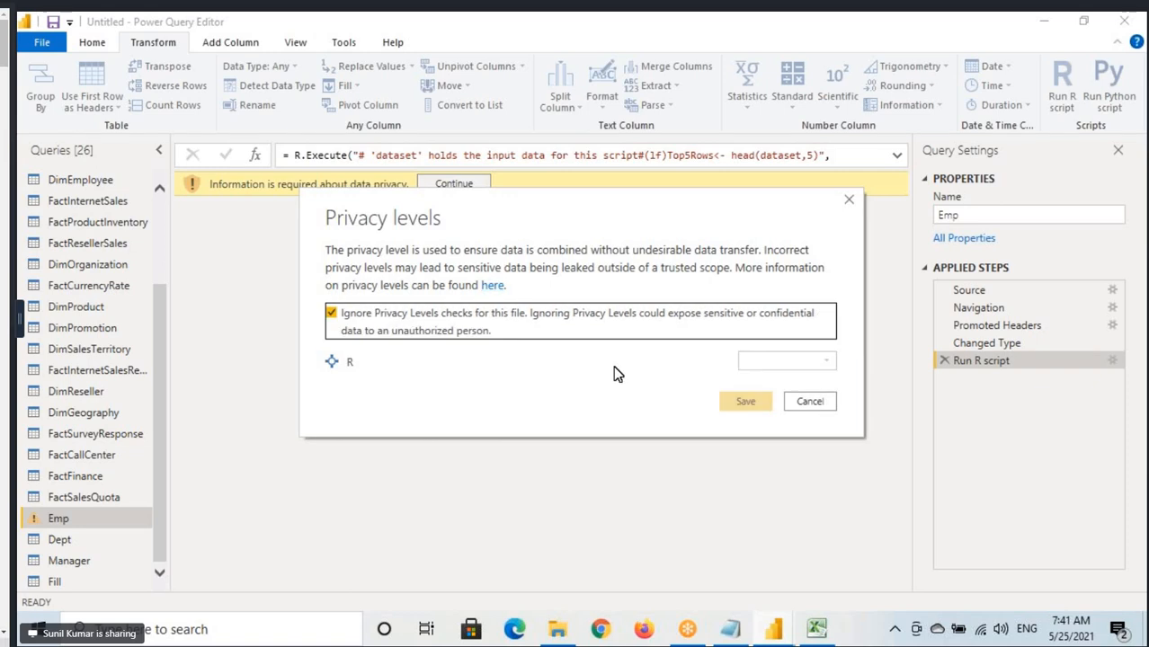
{"action": "left_click", "coordinate": [334, 319]}
{"action": "left_click", "coordinate": [772, 359]}
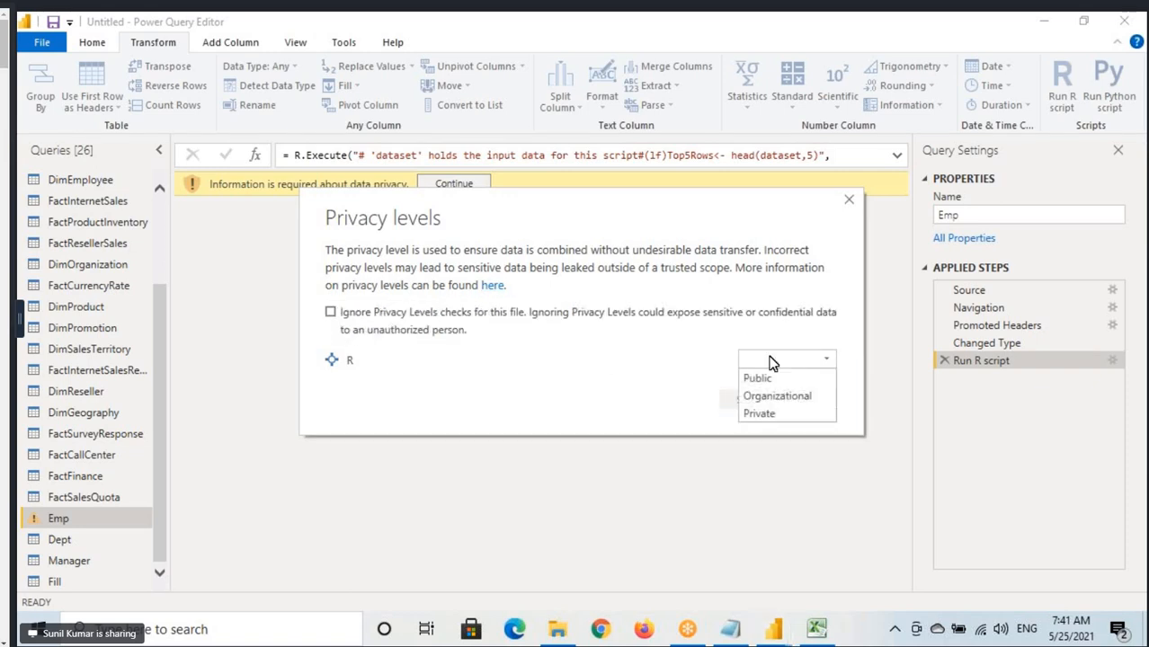
{"action": "left_click", "coordinate": [768, 396]}
{"action": "left_click", "coordinate": [746, 405]}
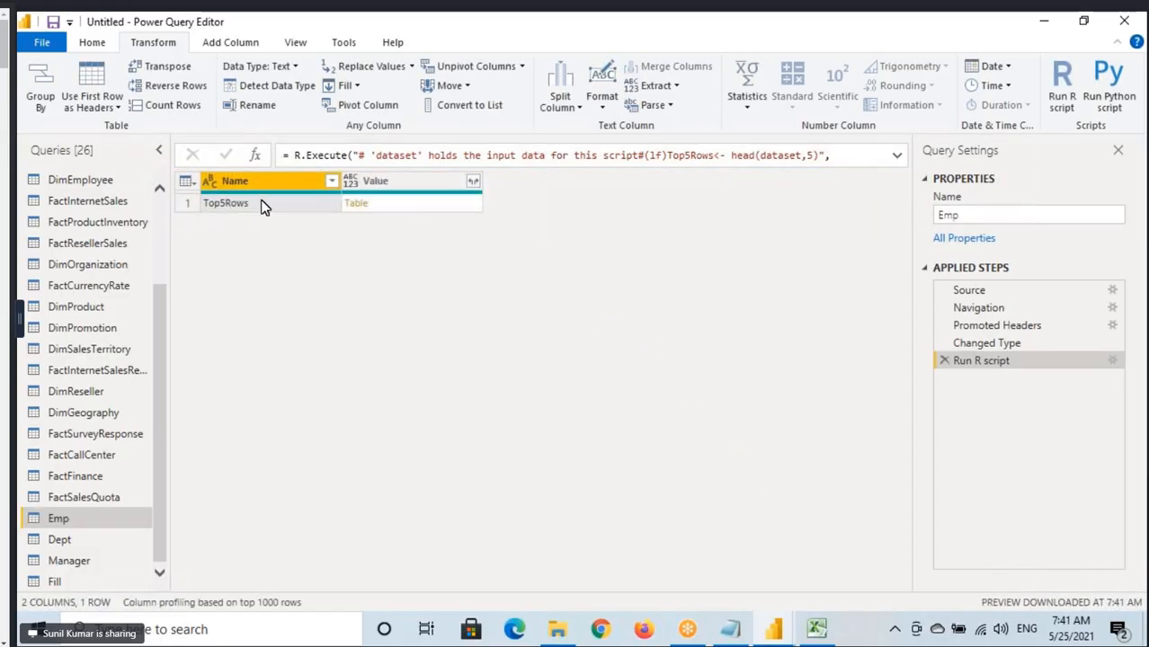
Expand the Value column of the R result to all Emp columns without the original column name as prefix.
{"action": "left_click", "coordinate": [473, 181]}
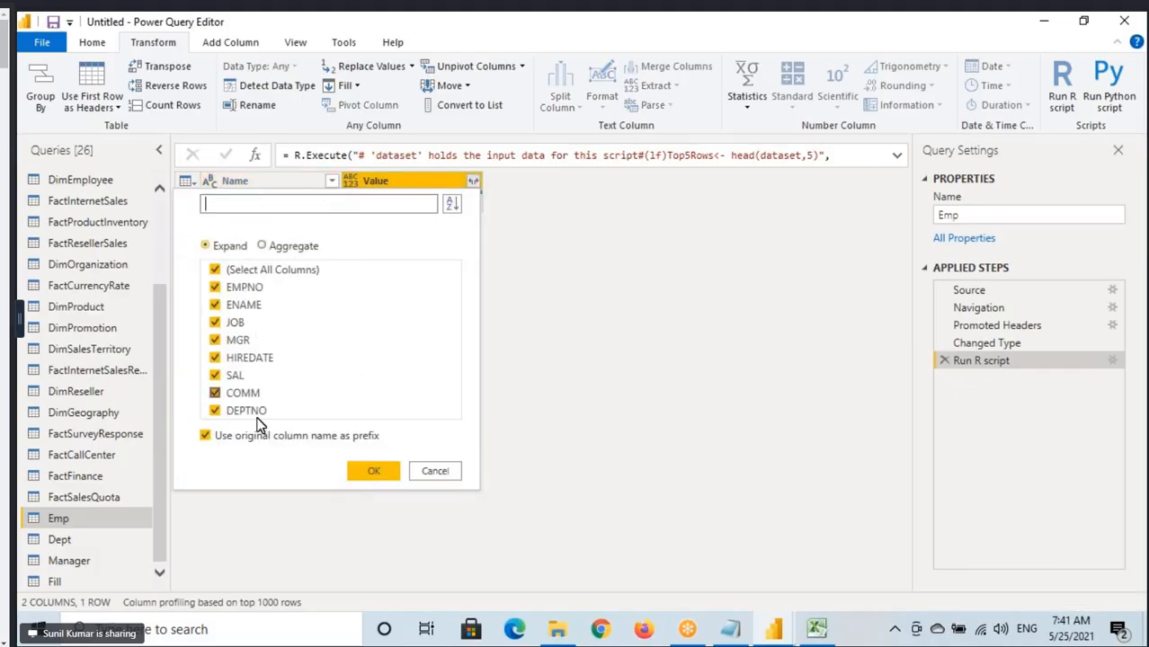
{"action": "left_click", "coordinate": [207, 436]}
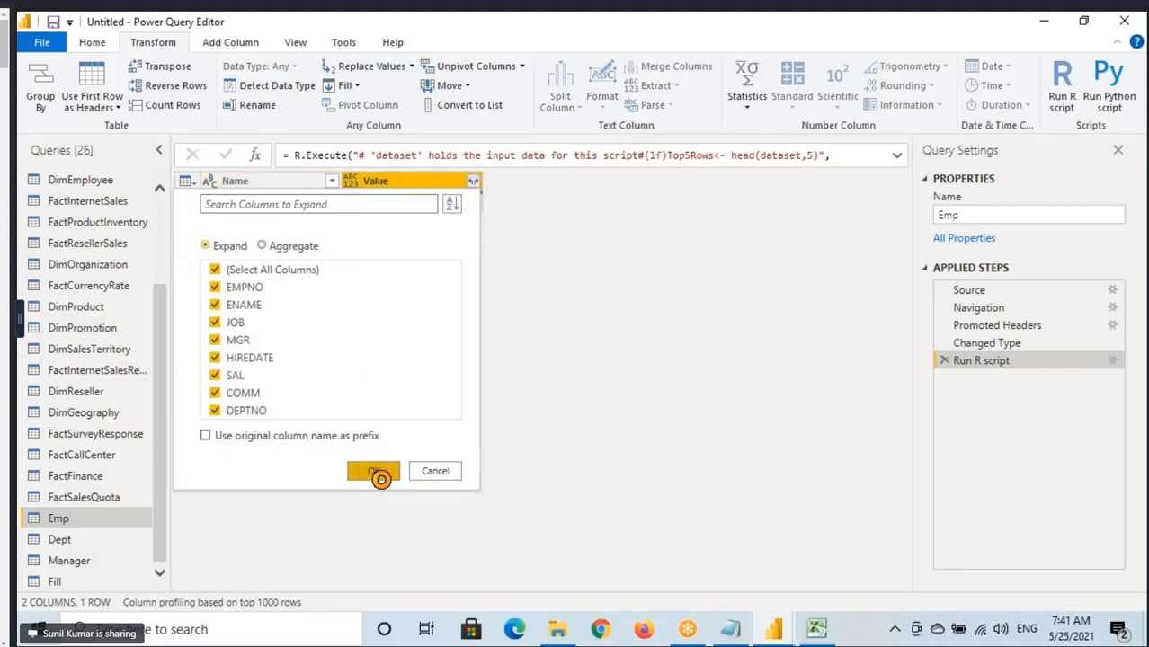
{"action": "left_click", "coordinate": [366, 469]}
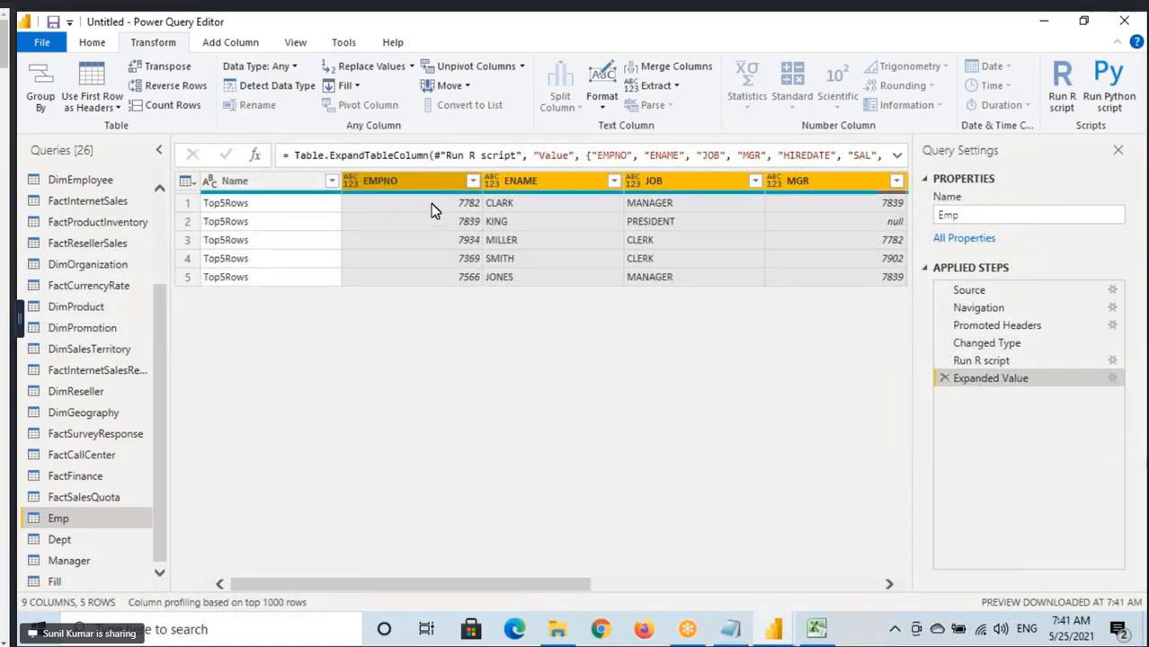
Remove the Name column from the expanded R script result.
{"action": "left_click", "coordinate": [260, 185]}
{"action": "right_click", "coordinate": [261, 188]}
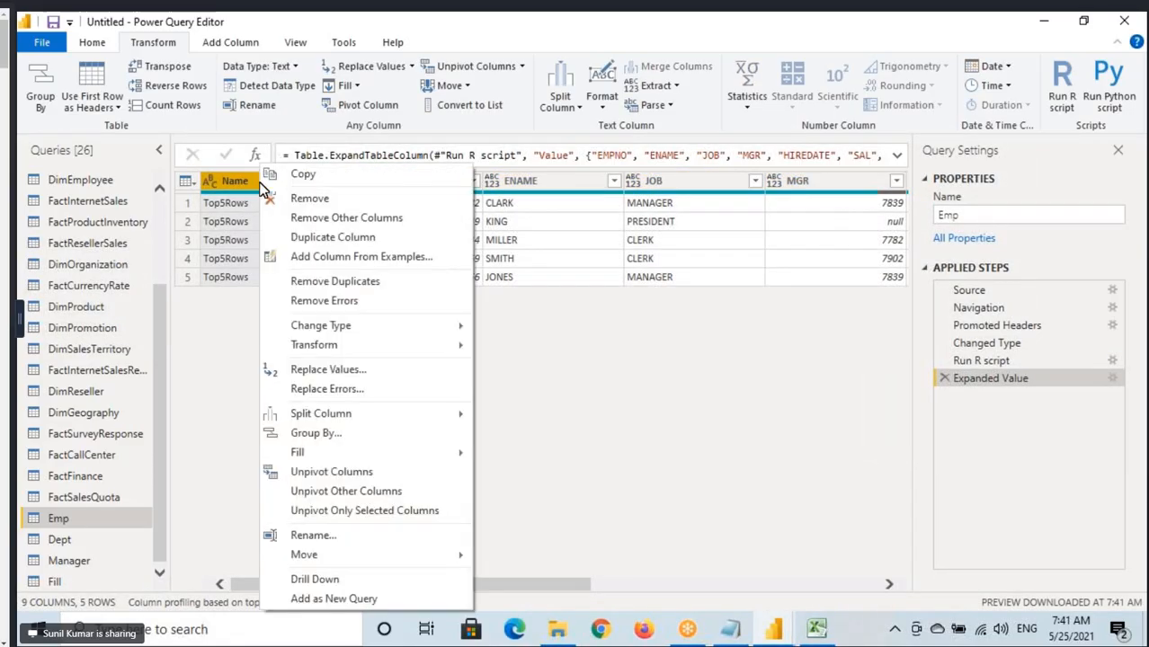
{"action": "left_click", "coordinate": [310, 199]}
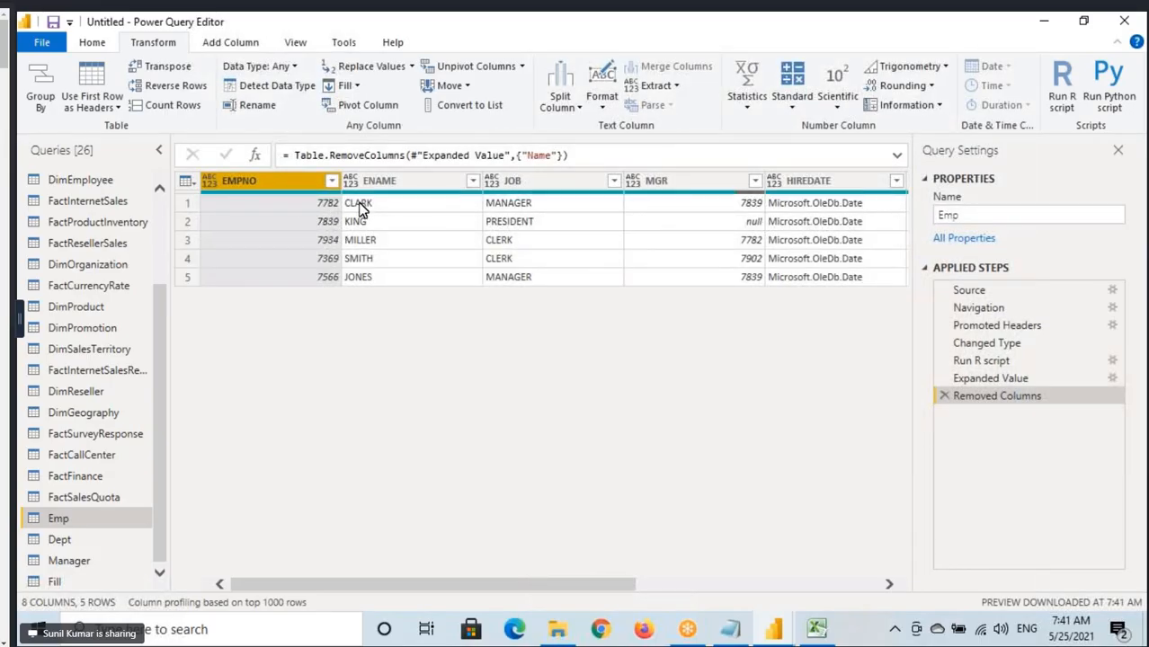
Compare the Emp data at the Changed Type and Run R script applied steps.
{"action": "left_click", "coordinate": [971, 343]}
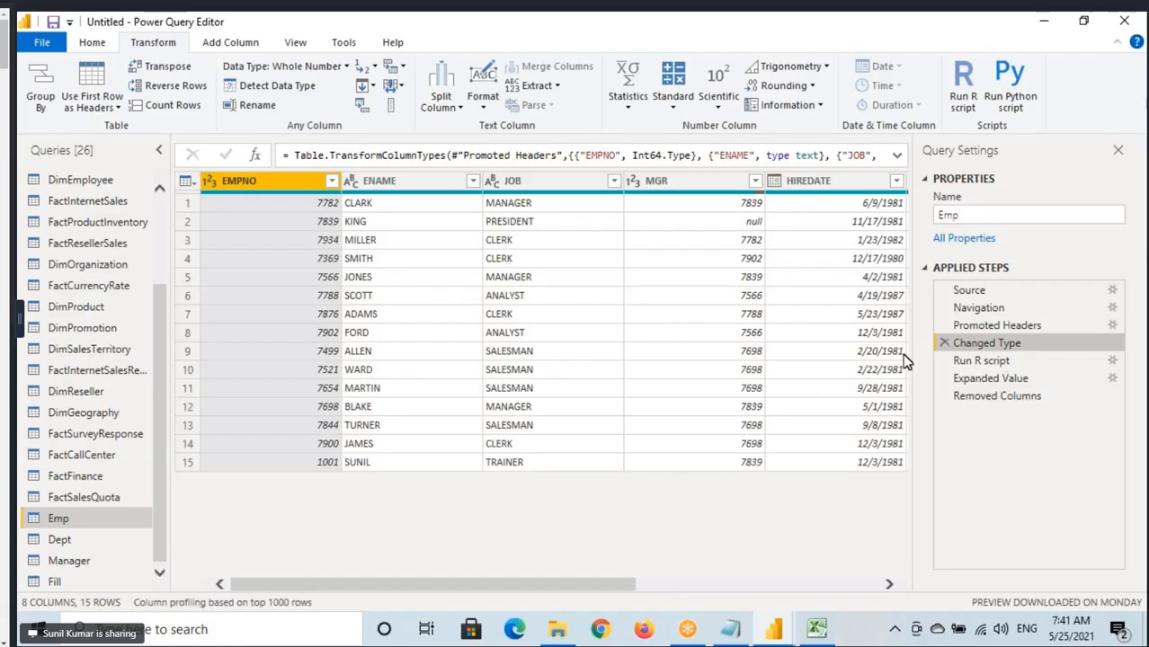
{"action": "left_click", "coordinate": [985, 358]}
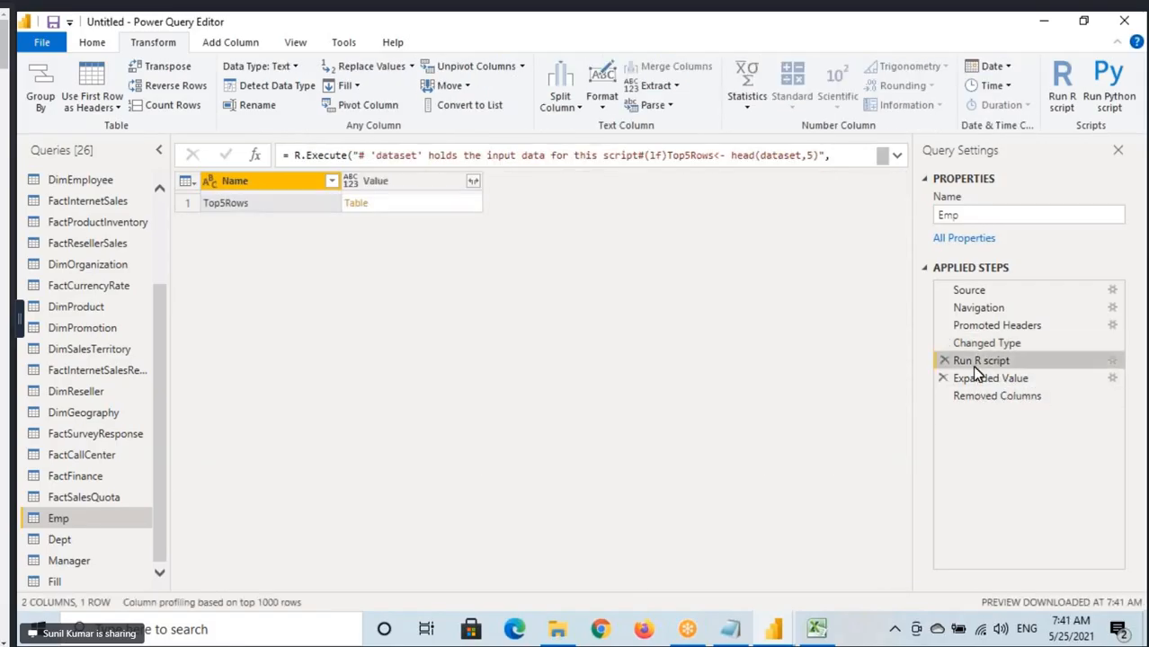
Open the Orders query and display the Home commands, including the AI Insights group.
{"action": "scroll", "coordinate": [74, 191], "scroll_direction": "up", "scroll_amount": 1}
{"action": "scroll", "coordinate": [73, 193], "scroll_direction": "up", "scroll_amount": 3}
{"action": "left_click", "coordinate": [77, 183]}
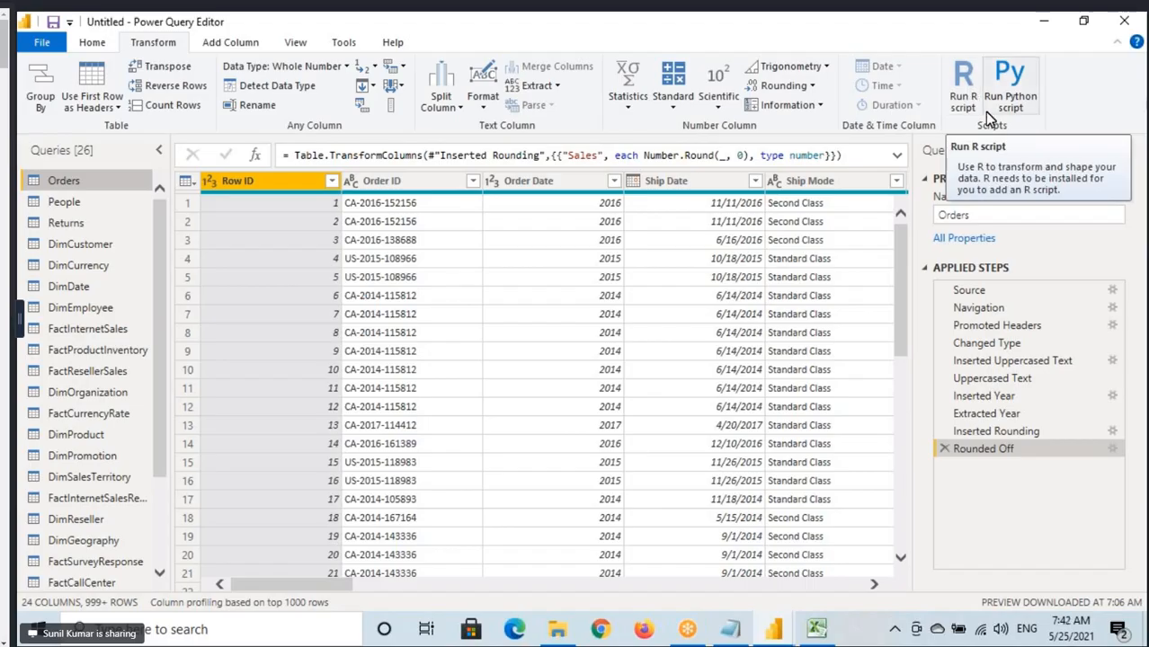
{"action": "left_click", "coordinate": [90, 45]}
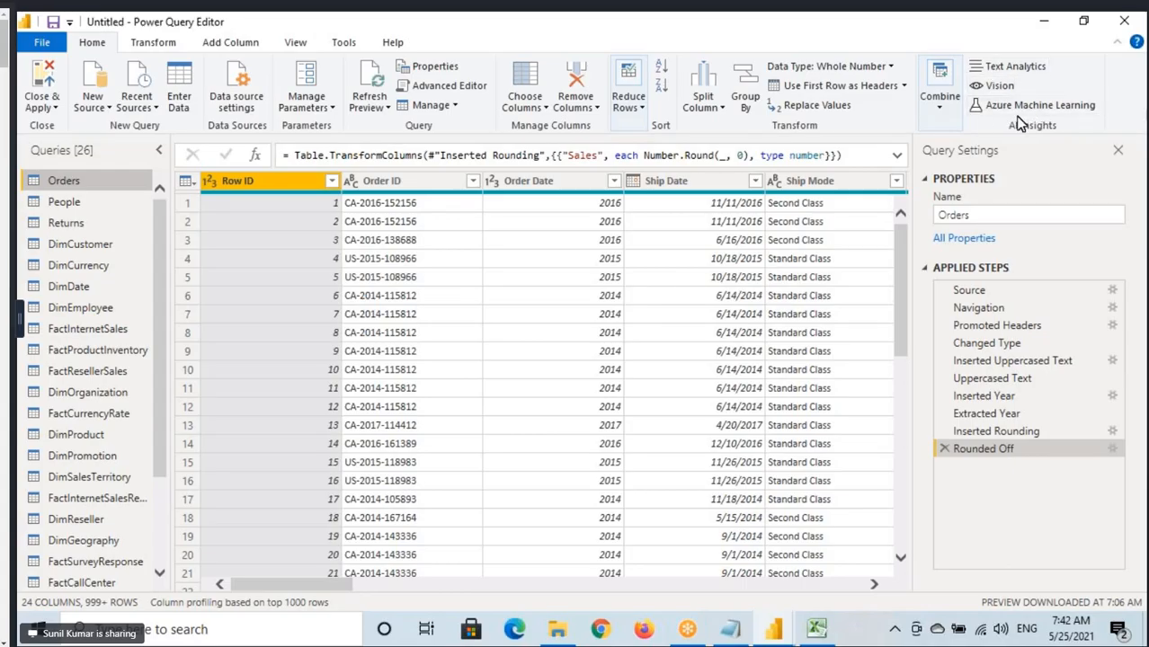
Display the Transform commands, highlight the "Number, Text & Date Column Transformations" note in Notepad, and return to Power Query.
{"action": "left_click", "coordinate": [150, 45]}
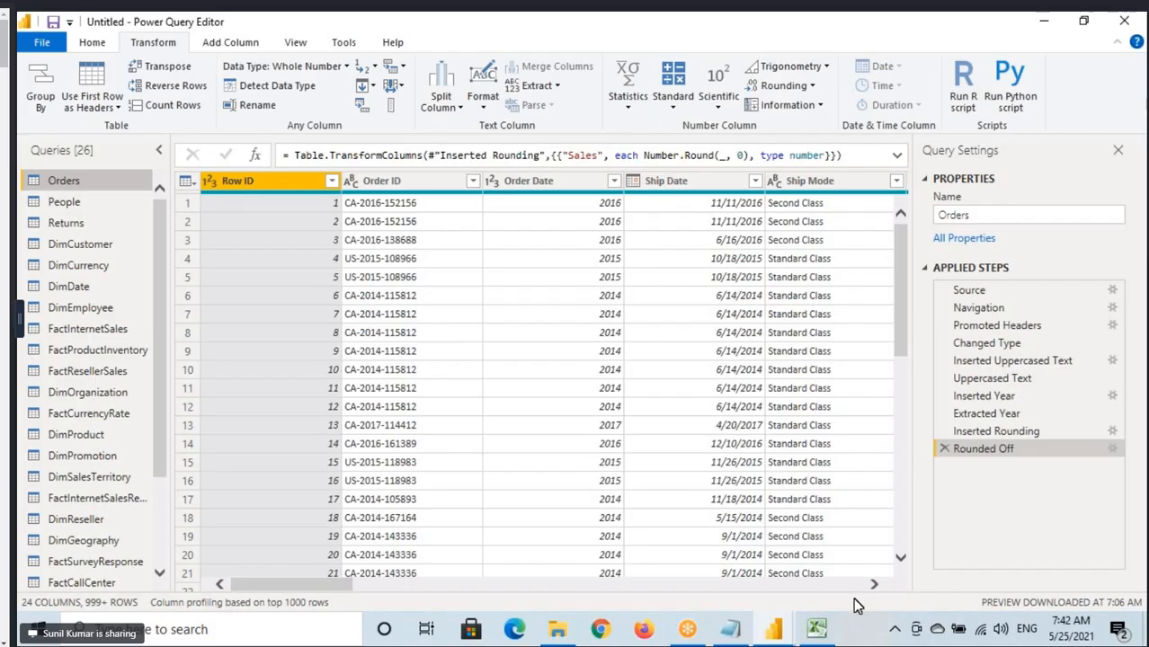
{"action": "left_click", "coordinate": [733, 634]}
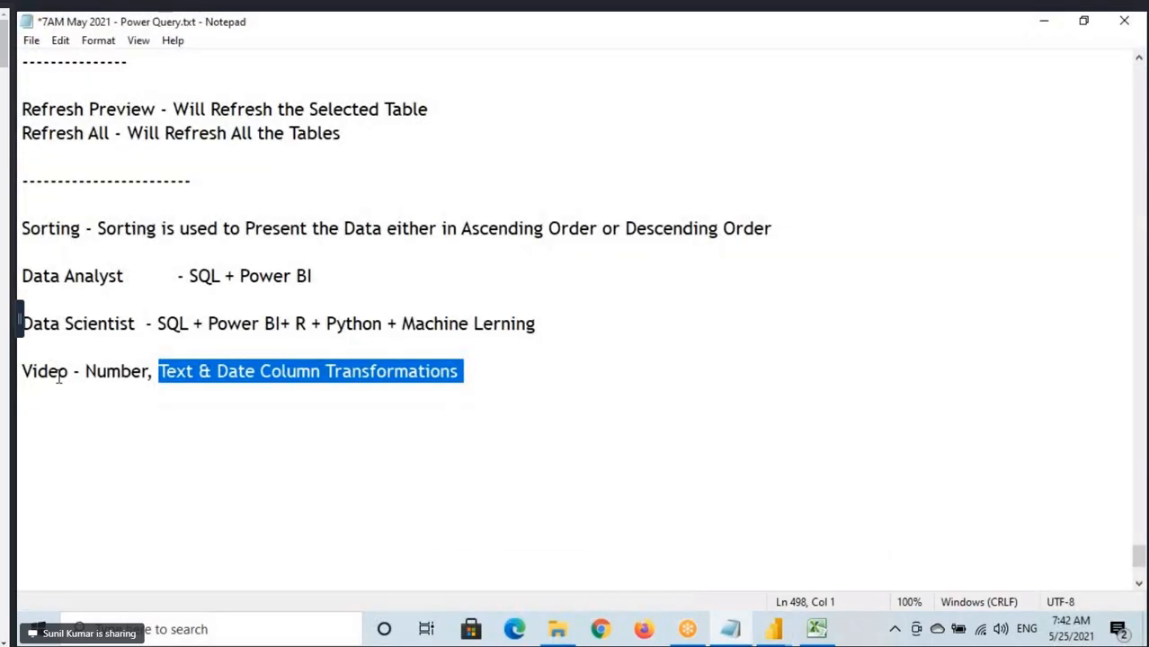
{"action": "left_click_drag", "start_coordinate": [57, 371], "coordinate": [458, 371]}
{"action": "left_click_drag", "start_coordinate": [85, 371], "coordinate": [461, 371]}
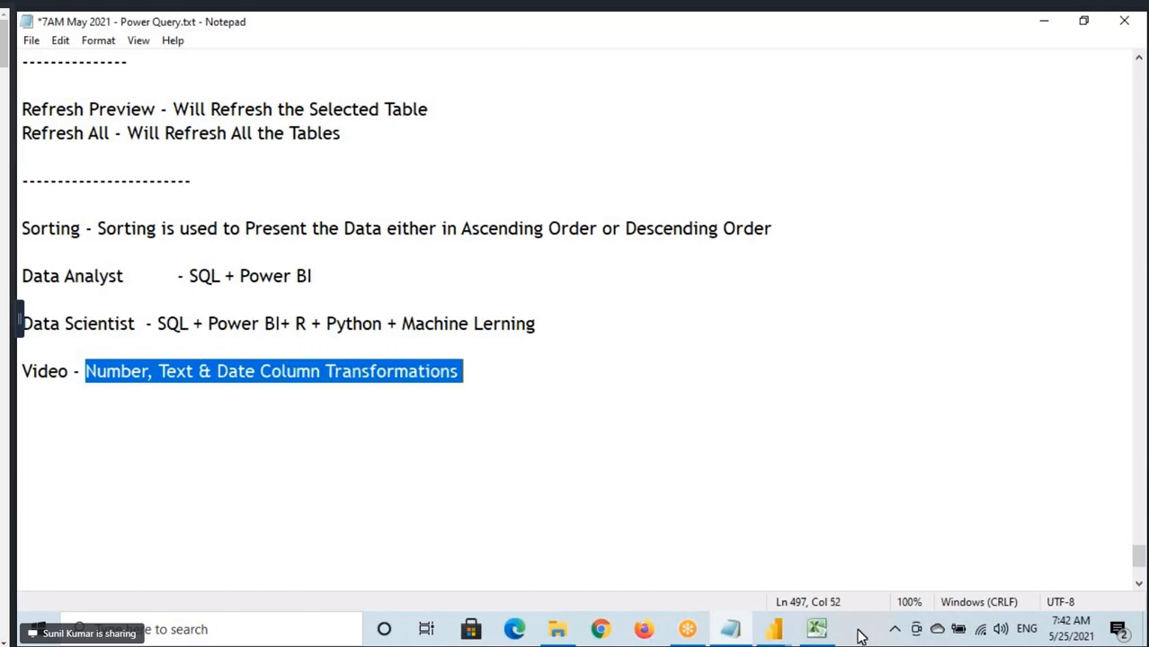
{"action": "left_click", "coordinate": [774, 629]}
{"action": "left_click", "coordinate": [844, 568]}
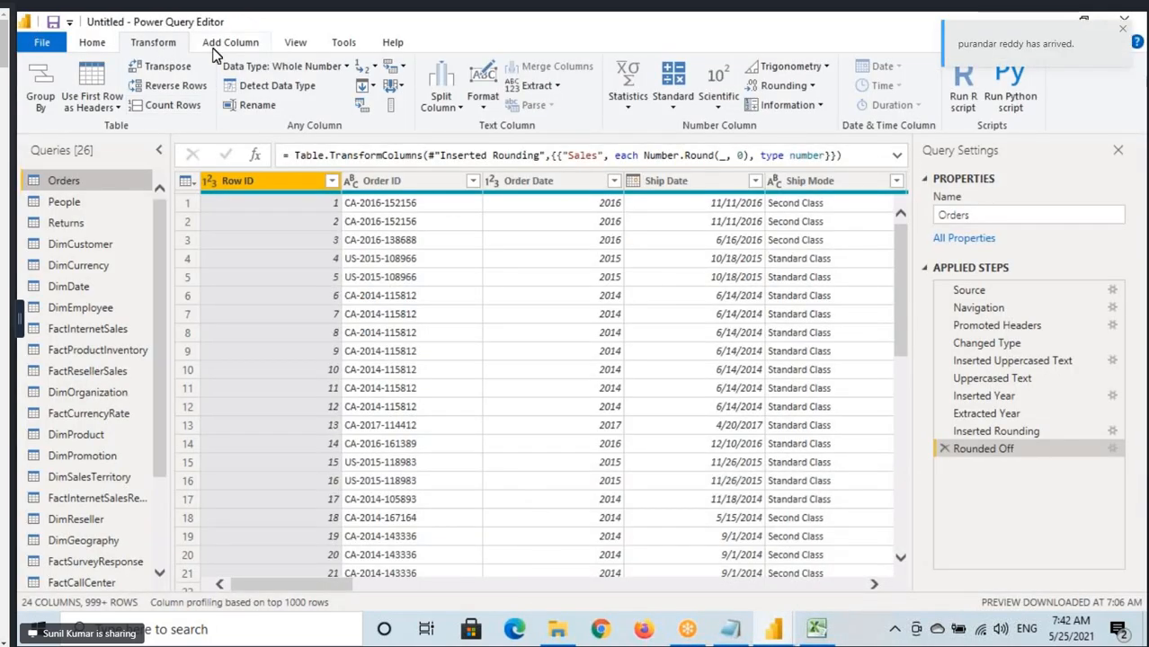
Look through the Add Column, View, Tools and Help commands, marking the last three with the drawing tool.
{"action": "left_click", "coordinate": [220, 50]}
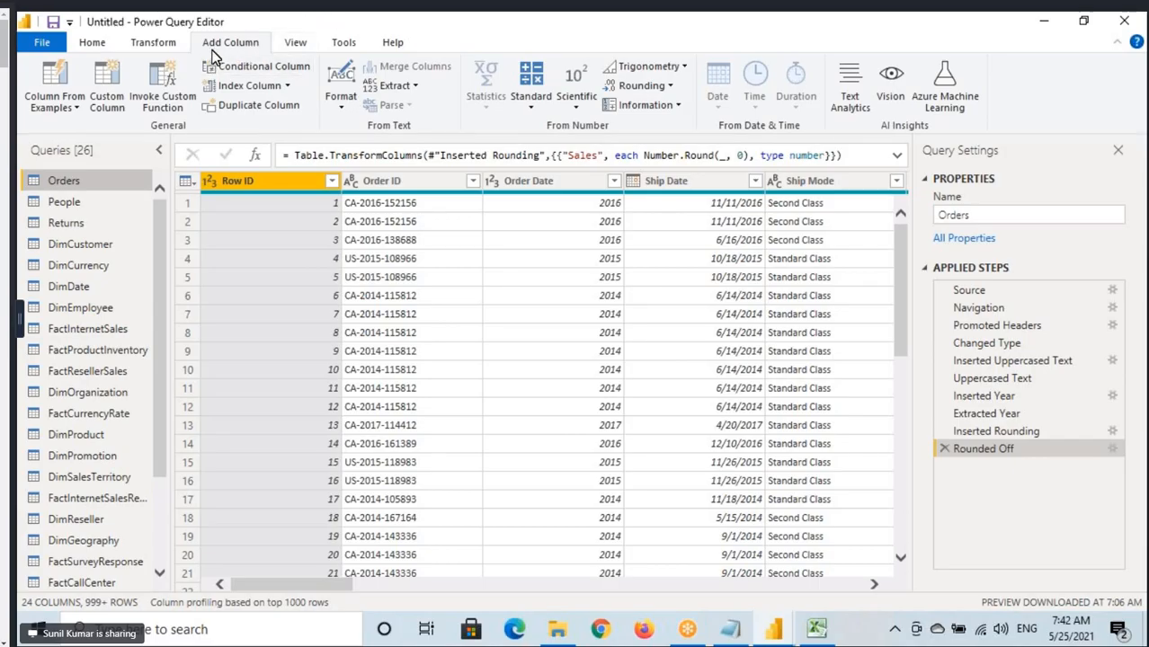
{"action": "left_click", "coordinate": [295, 43]}
{"action": "left_click", "coordinate": [344, 43]}
{"action": "left_click", "coordinate": [393, 43]}
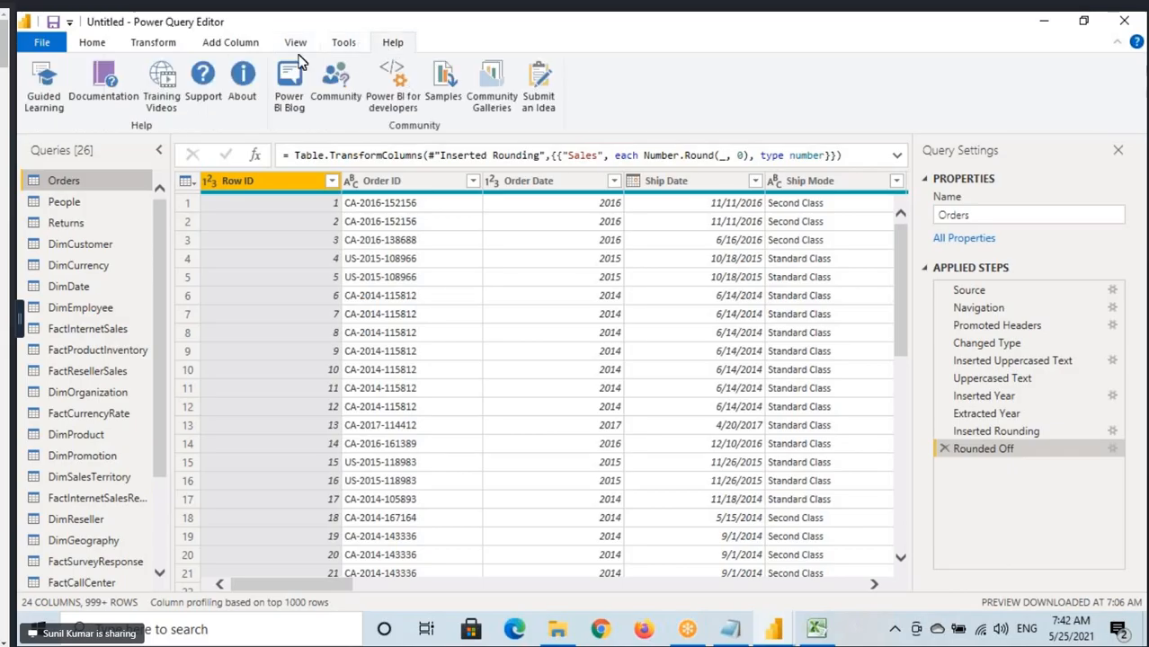
{"action": "left_click", "coordinate": [344, 43]}
{"action": "left_click", "coordinate": [393, 43]}
{"action": "left_click", "coordinate": [296, 45]}
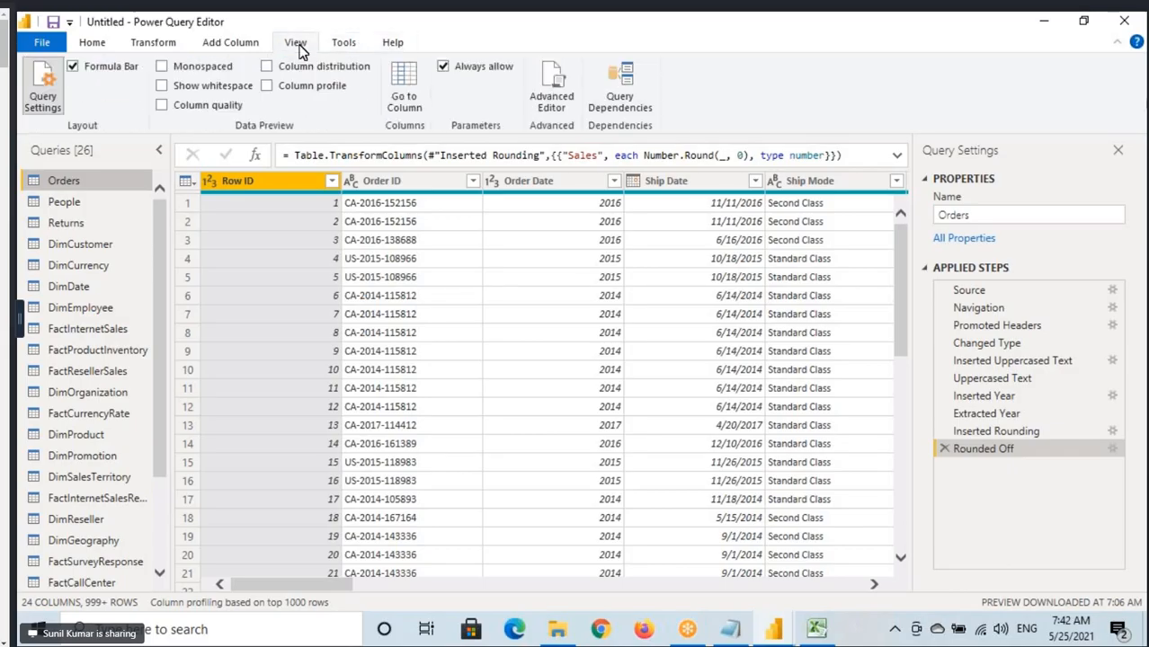
{"action": "left_click_drag", "start_coordinate": [274, 37], "coordinate": [409, 50]}
{"action": "left_click_drag", "start_coordinate": [436, 38], "coordinate": [425, 68]}
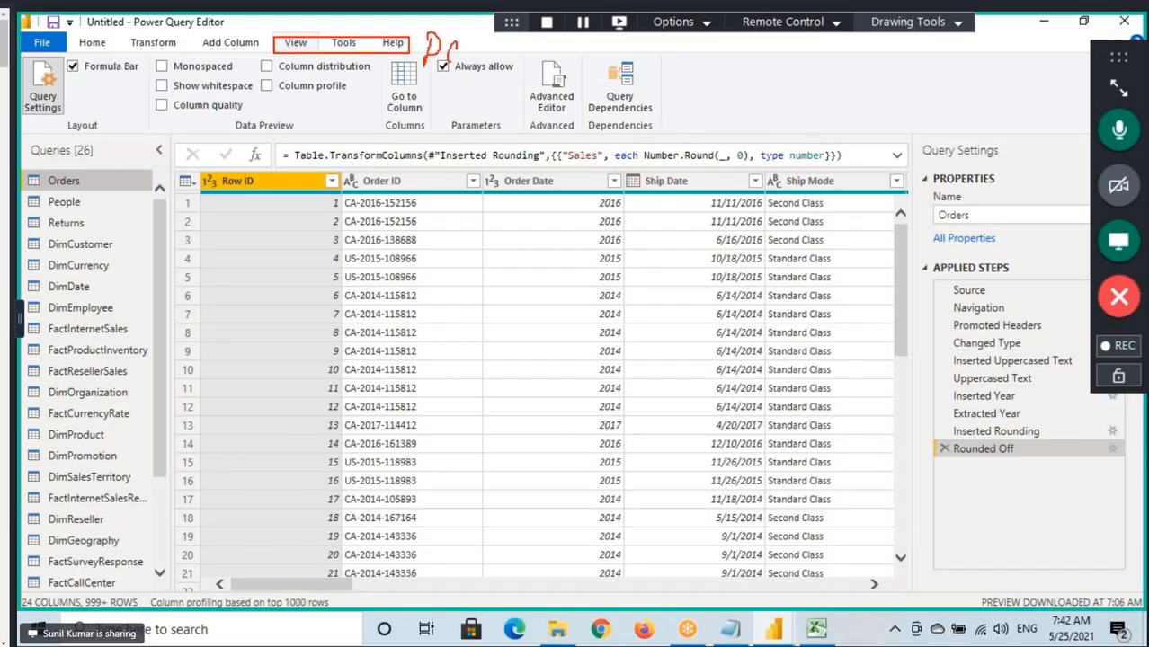
{"action": "left_click_drag", "start_coordinate": [294, 49], "coordinate": [367, 49]}
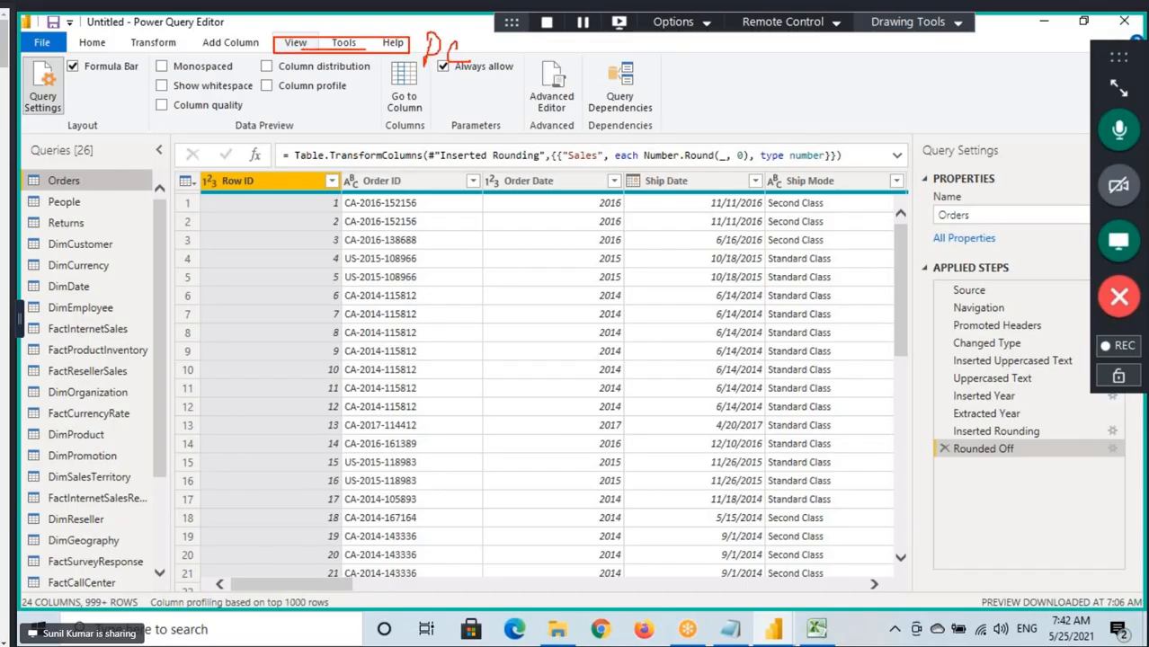
Display the Add Column commands again and outline the whole command group with the drawing tool.
{"action": "left_click", "coordinate": [230, 45]}
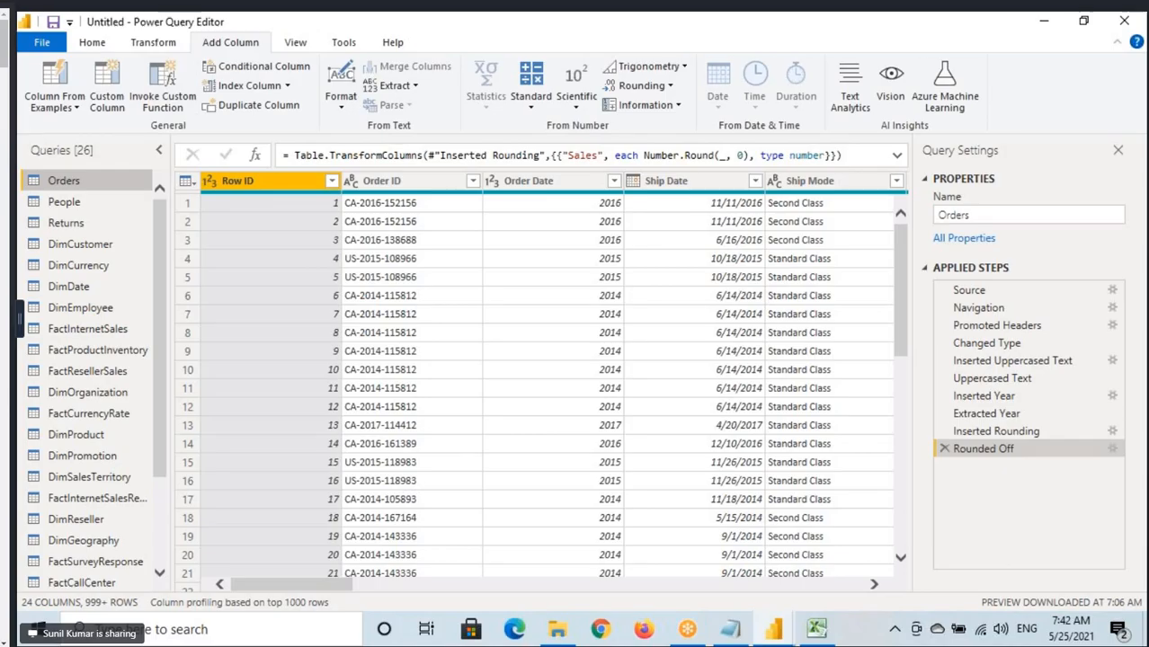
{"action": "mouse_move", "coordinate": [16, 52]}
{"action": "left_mouse_down"}
{"action": "mouse_move", "coordinate": [111, 83]}
{"action": "mouse_move", "coordinate": [500, 136]}
{"action": "mouse_move", "coordinate": [989, 136]}
{"action": "left_mouse_up"}
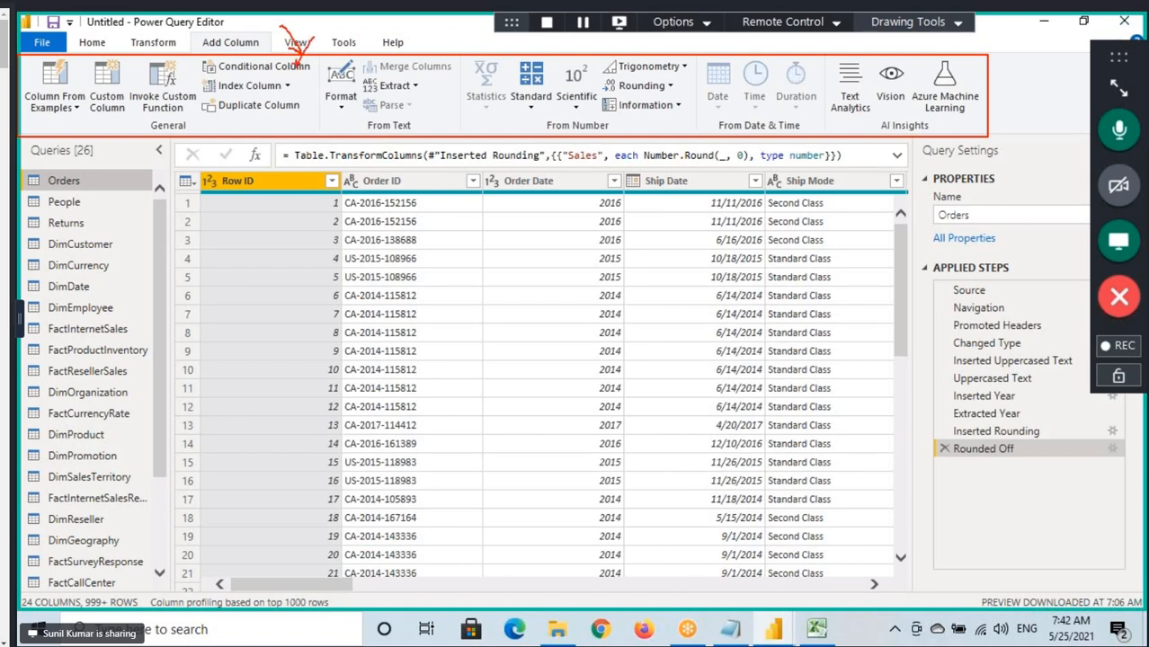
{"action": "left_click_drag", "start_coordinate": [206, 53], "coordinate": [250, 53]}
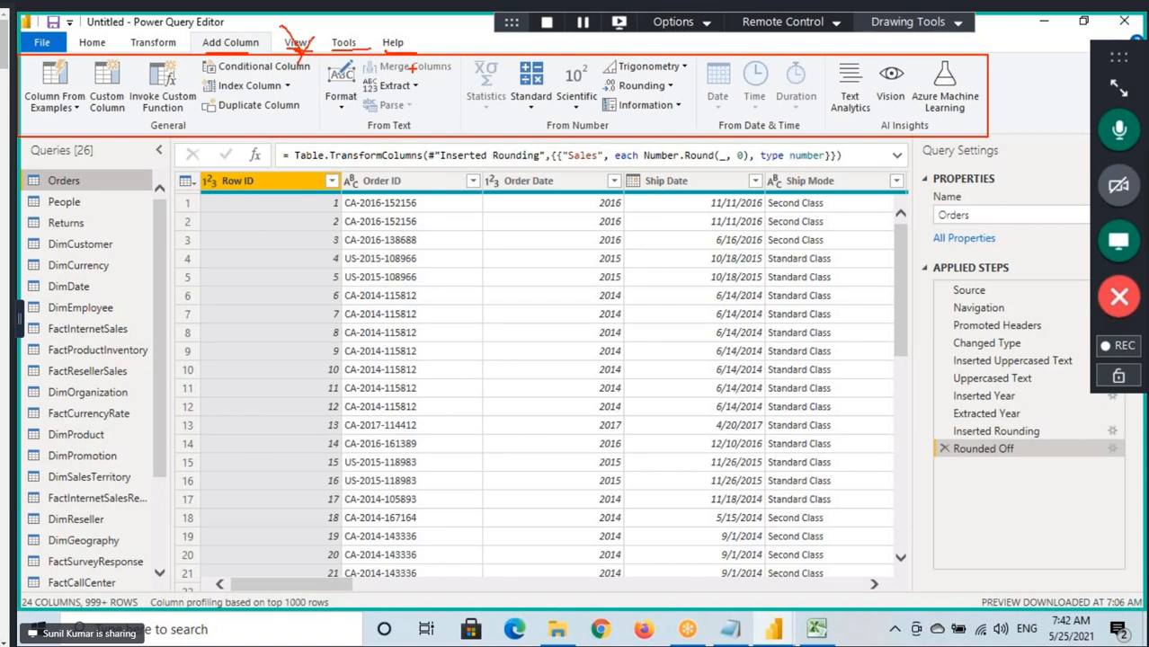
{"action": "key", "text": "Escape"}
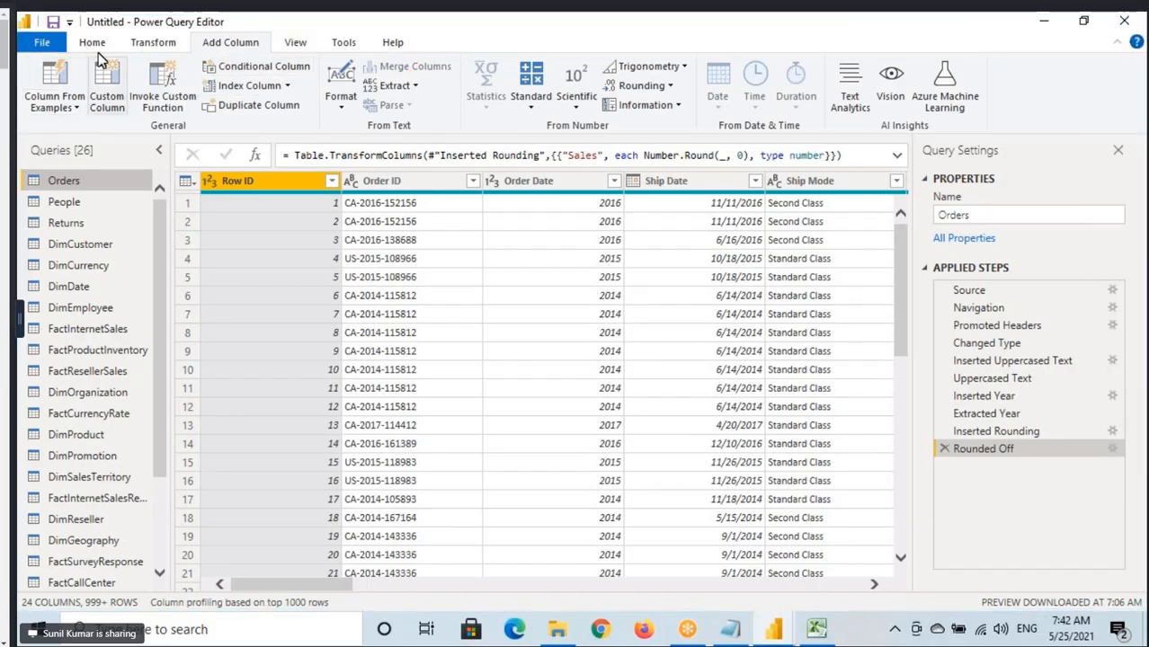
Close Power Query and apply the pending changes, loading Orders and Emp into the Power BI Desktop model.
{"action": "left_click", "coordinate": [92, 42]}
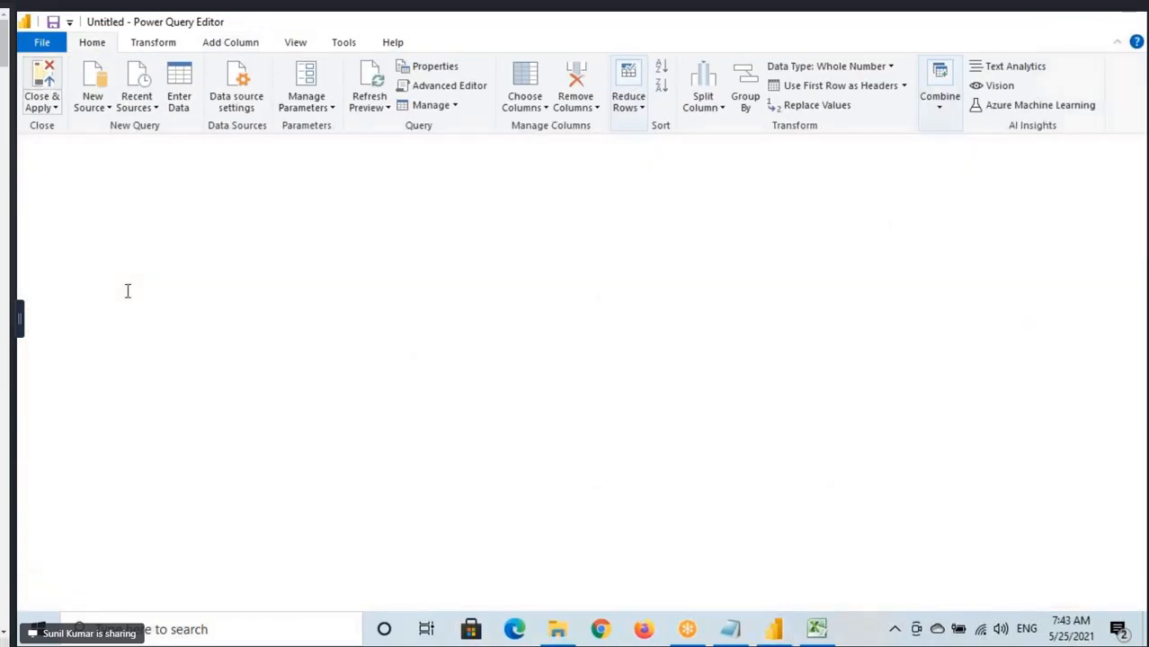
{"action": "key", "text": "alt+Tab"}
{"action": "left_click", "coordinate": [343, 371]}
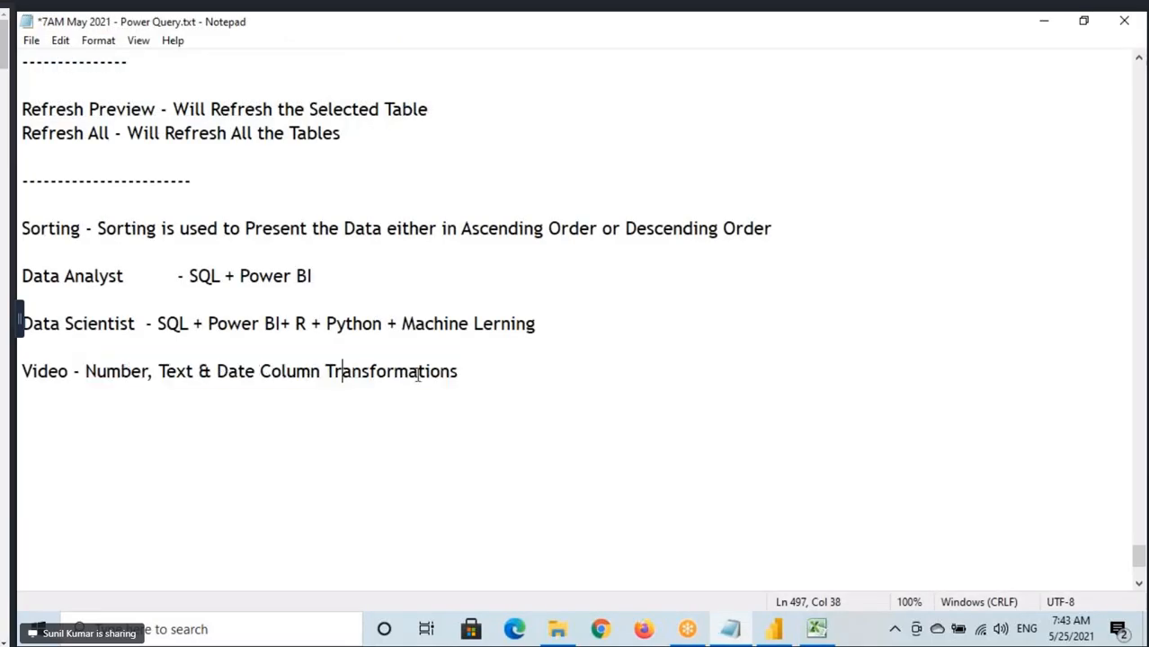
{"action": "left_click", "coordinate": [468, 371]}
{"action": "left_click", "coordinate": [775, 629]}
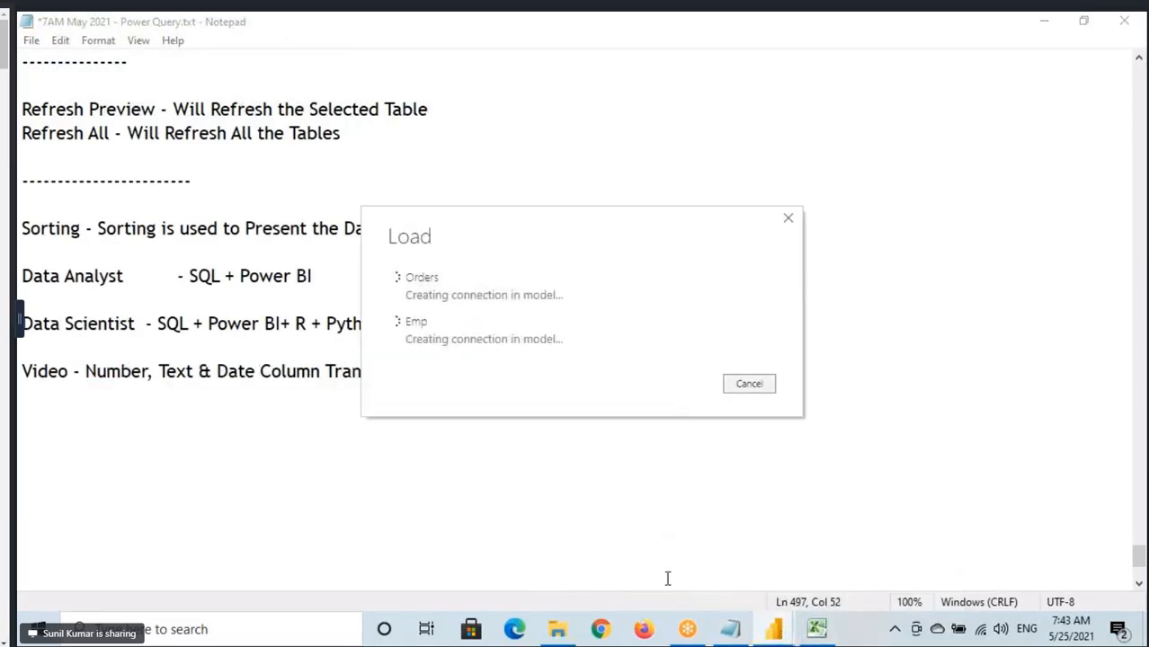
{"action": "mouse_move", "coordinate": [769, 627]}
{"action": "left_click", "coordinate": [636, 541]}
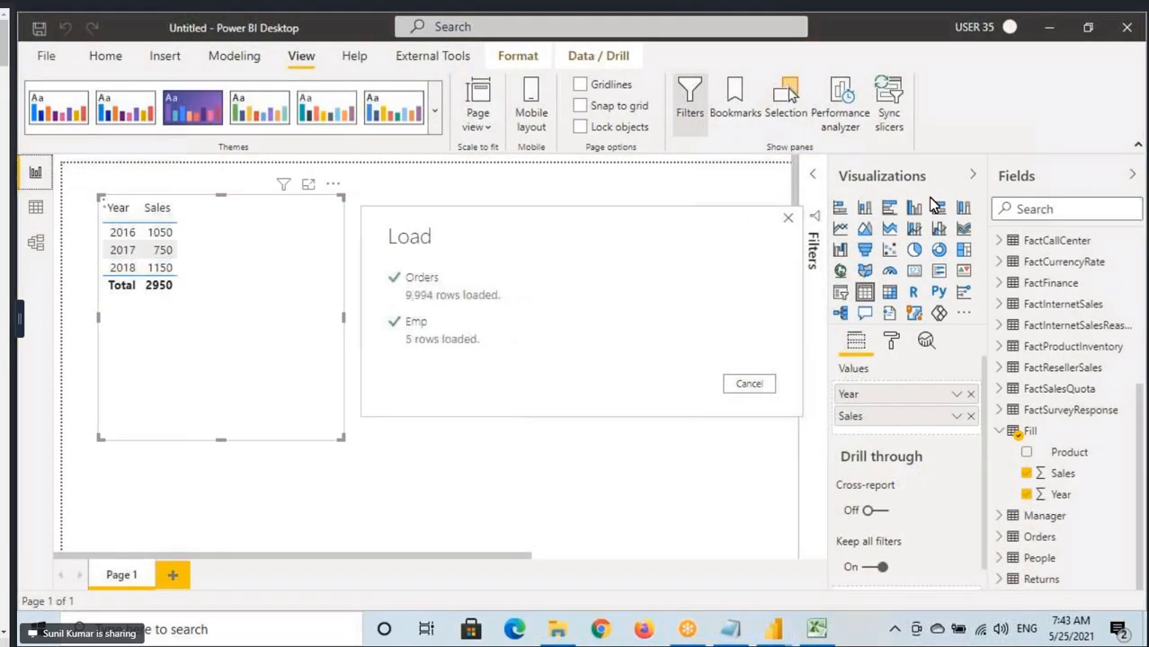
Add a second report page and set its page view to actual size.
{"action": "left_click", "coordinate": [172, 575]}
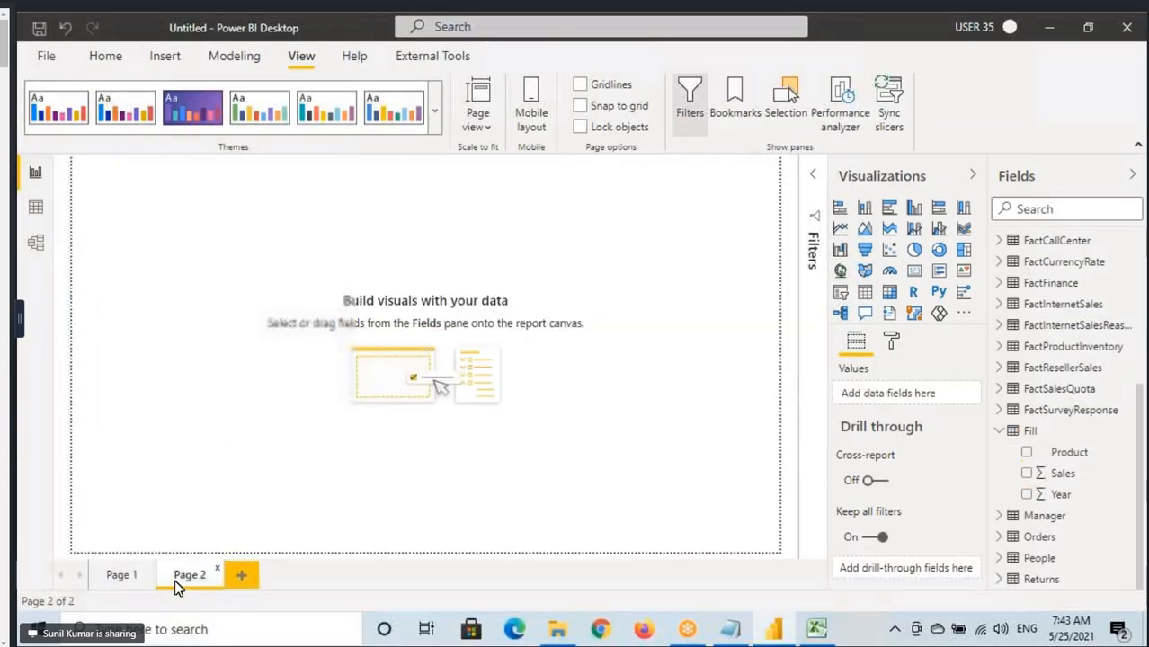
{"action": "left_click", "coordinate": [488, 130]}
{"action": "left_click", "coordinate": [496, 217]}
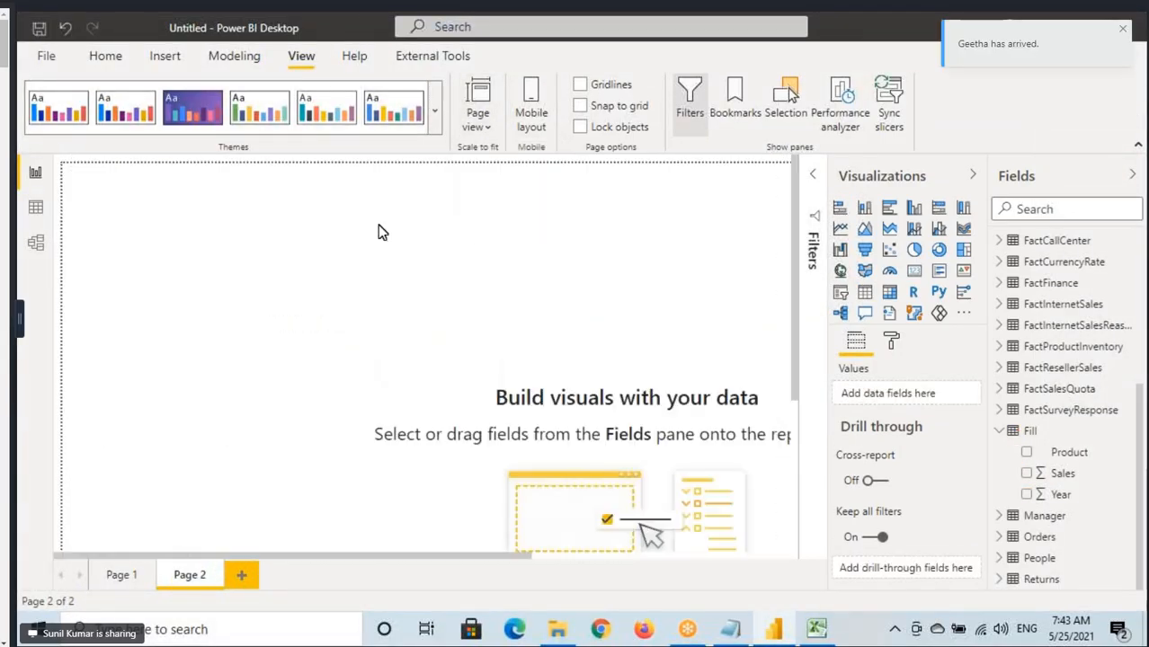
Look through the Insert and Home commands, the Model and Data views, and the Fill table's Table tools and External Tools.
{"action": "left_click", "coordinate": [159, 65]}
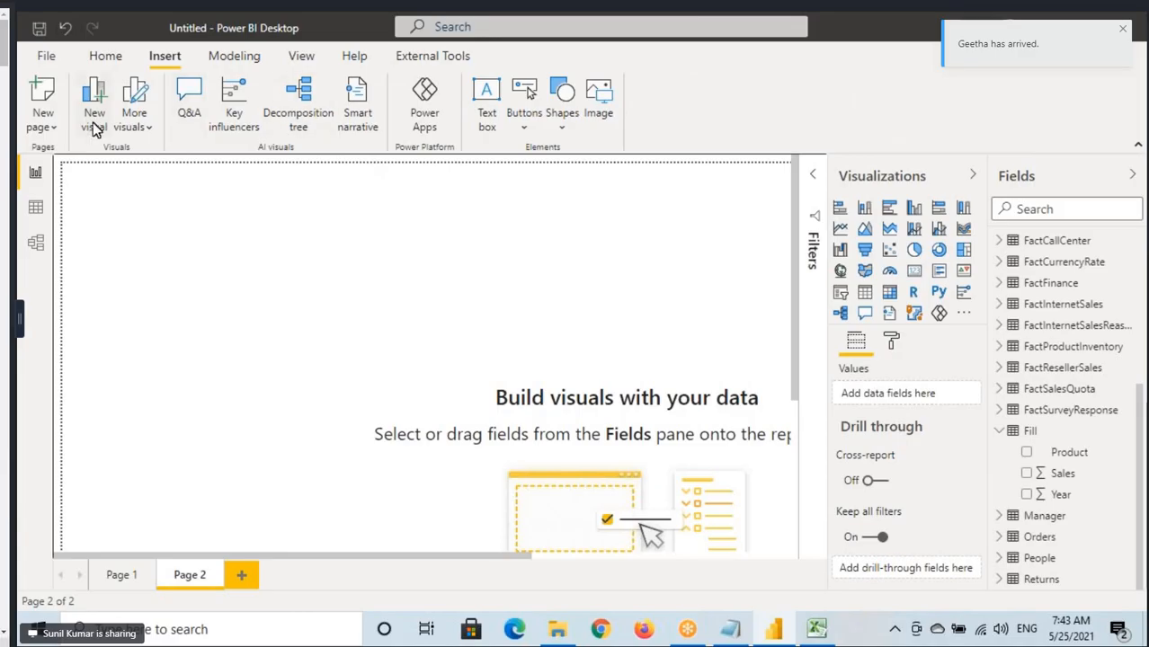
{"action": "left_click", "coordinate": [109, 62]}
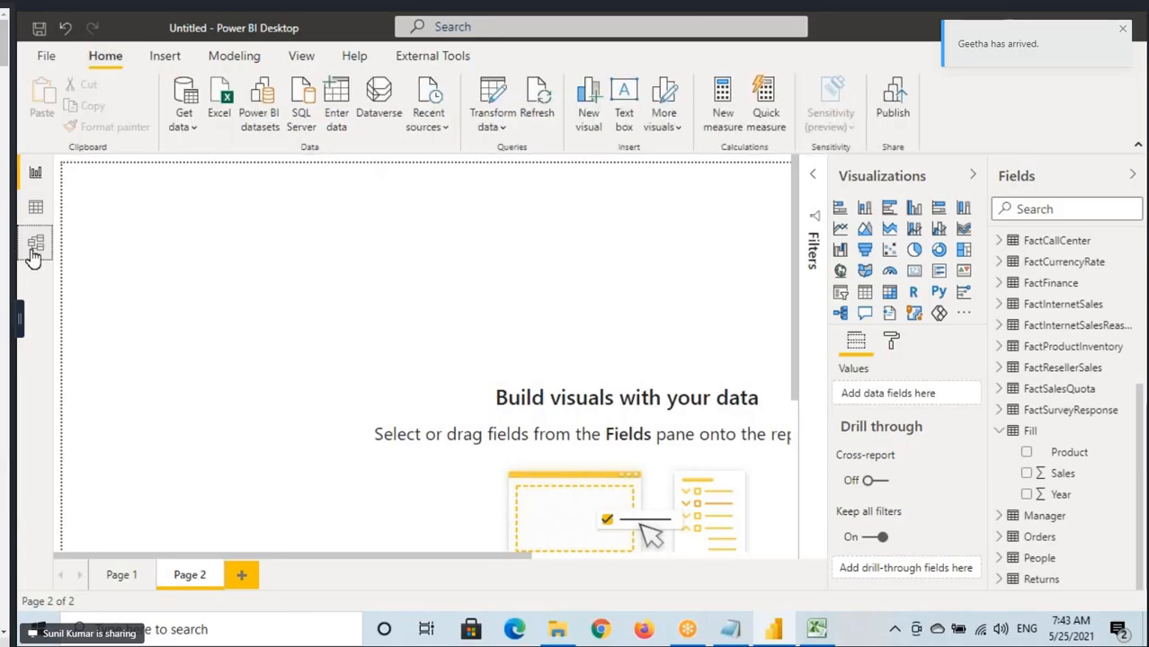
{"action": "left_click", "coordinate": [34, 253]}
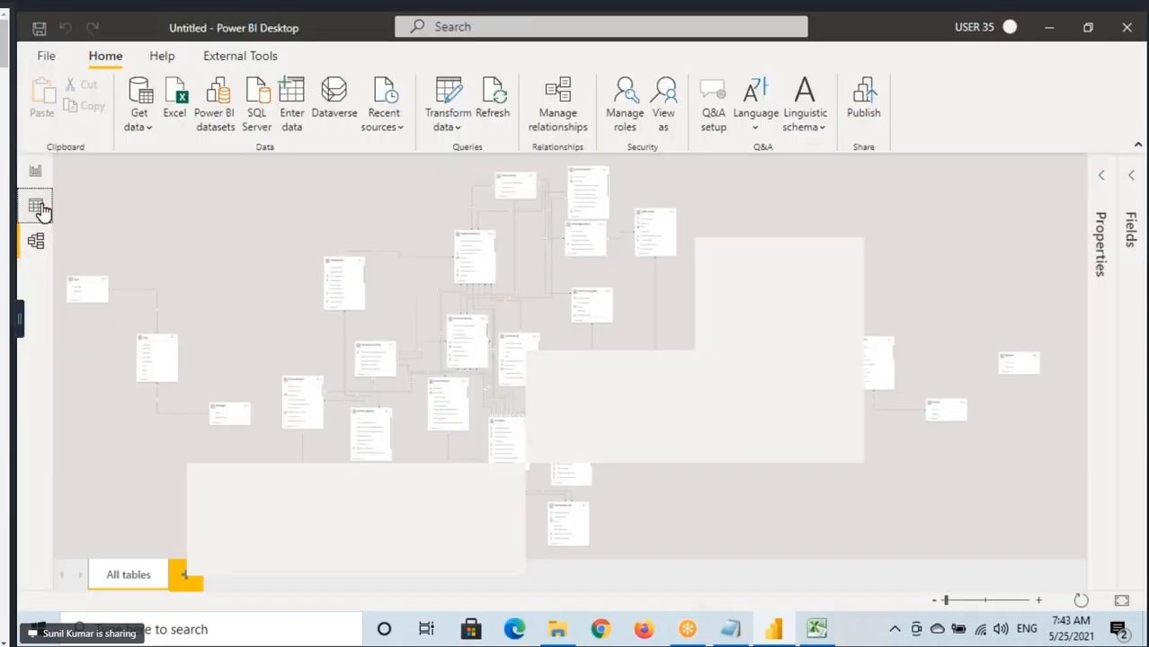
{"action": "left_click", "coordinate": [36, 205]}
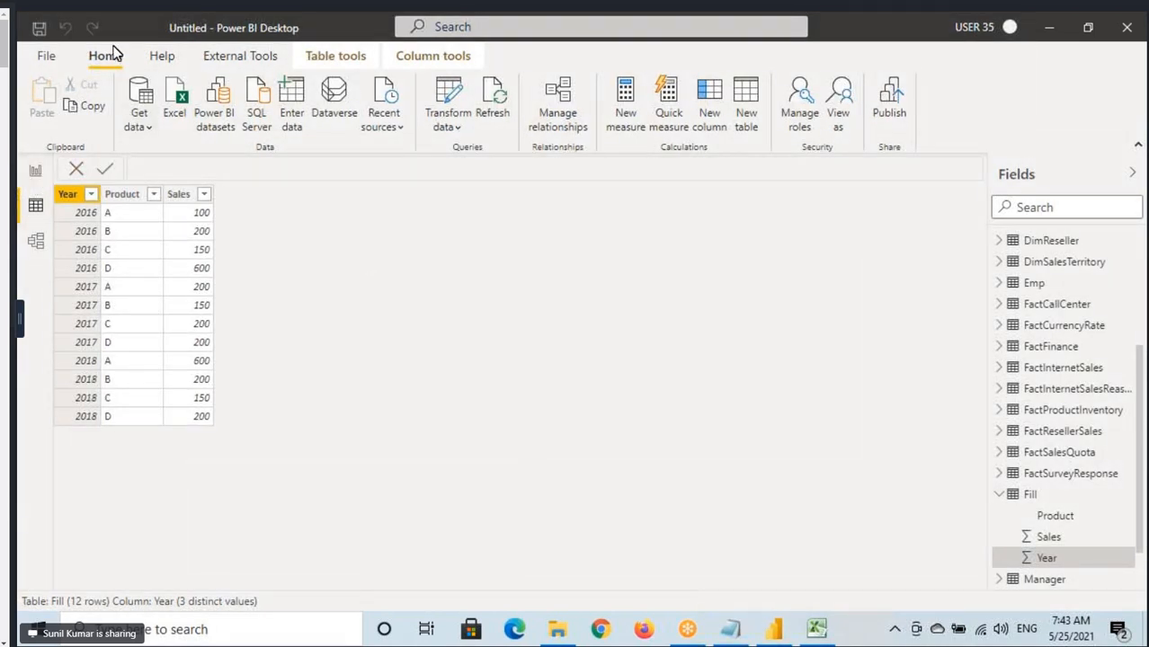
{"action": "left_click", "coordinate": [351, 61]}
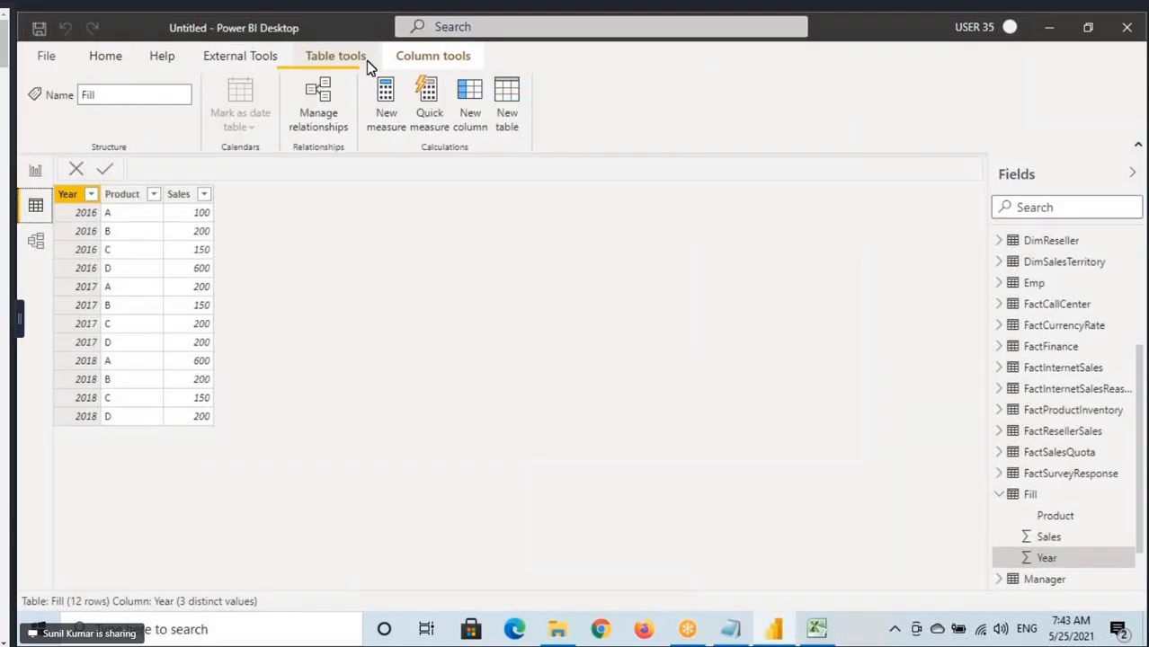
{"action": "left_click", "coordinate": [256, 61]}
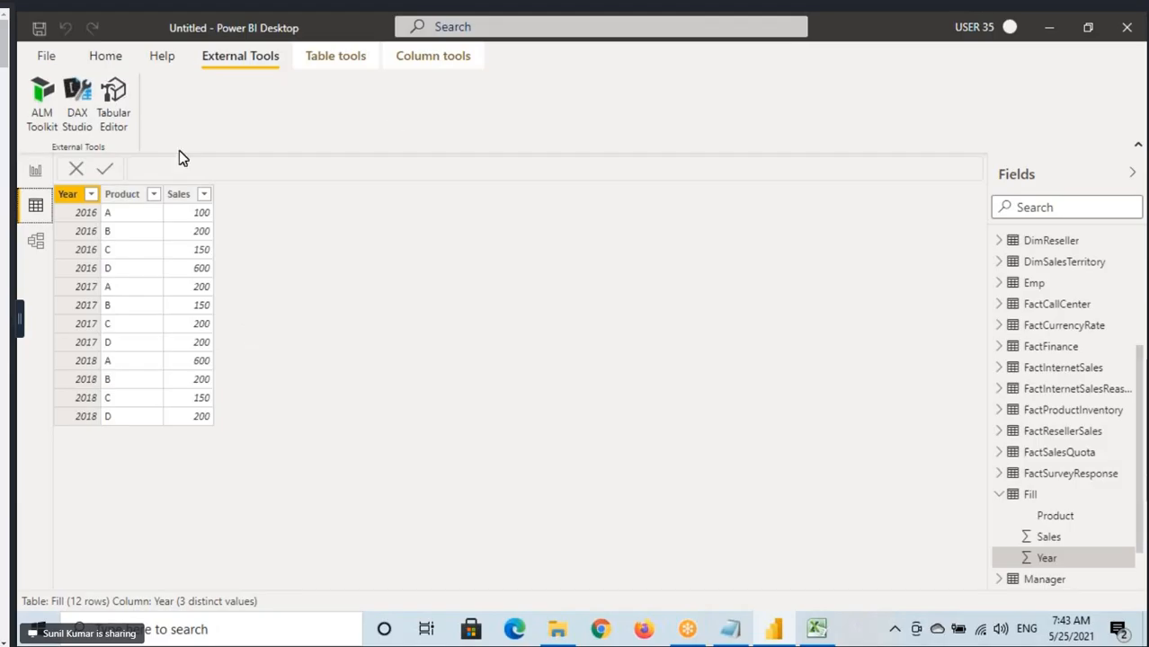
Launch DAX Studio as an external tool for the current model and switch to its window.
{"action": "left_click", "coordinate": [77, 108]}
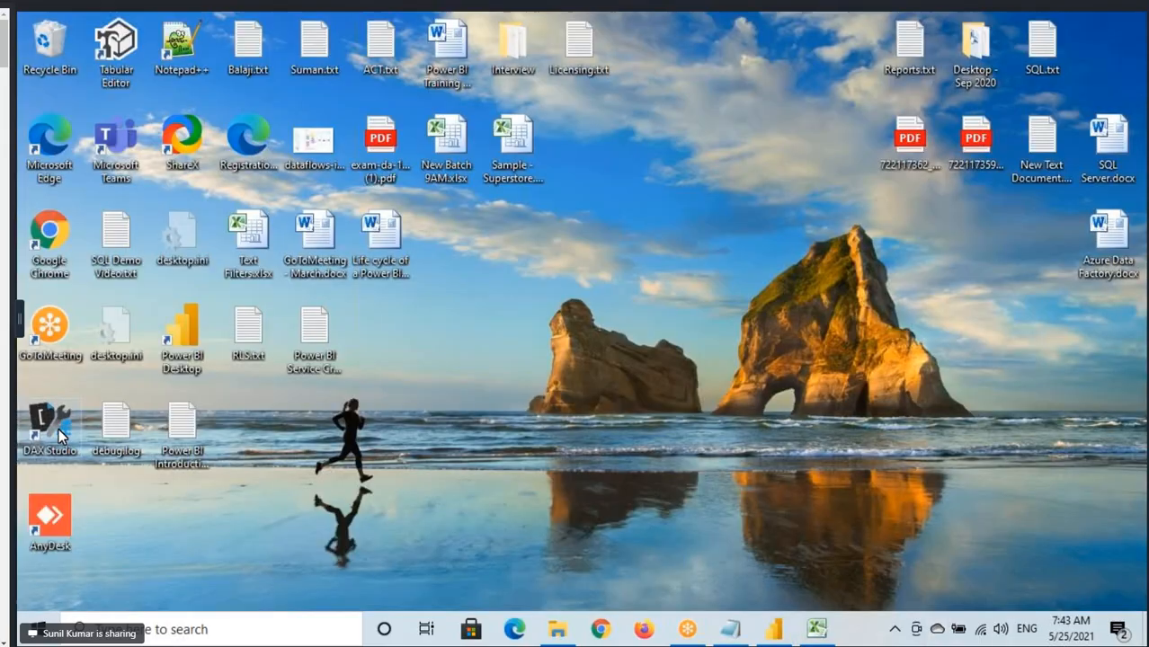
{"action": "double_click", "coordinate": [59, 428]}
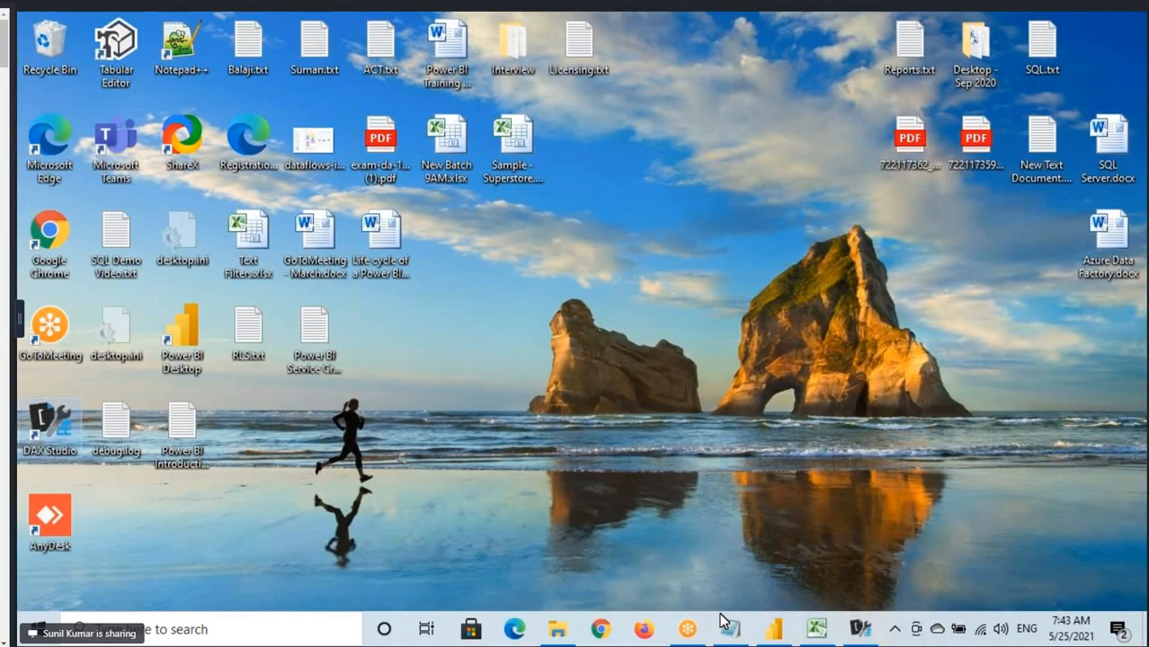
{"action": "left_click", "coordinate": [861, 630]}
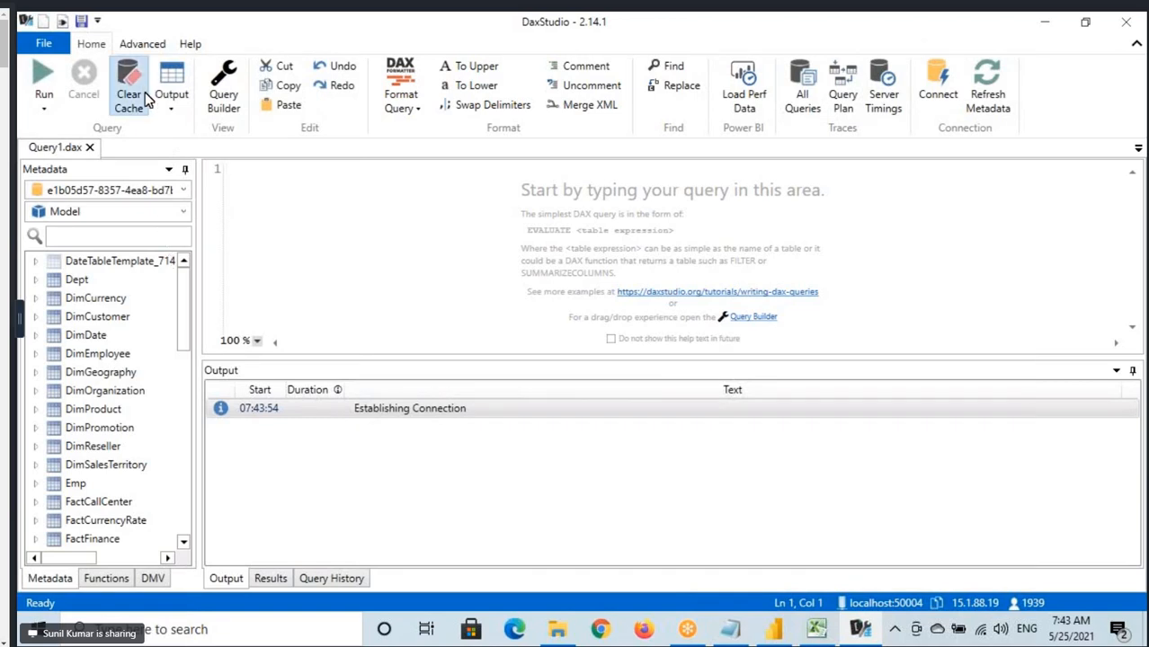
Review the Export Data description in DAX Studio, underlining its key words, and start the Export Data Wizard.
{"action": "left_click", "coordinate": [144, 44]}
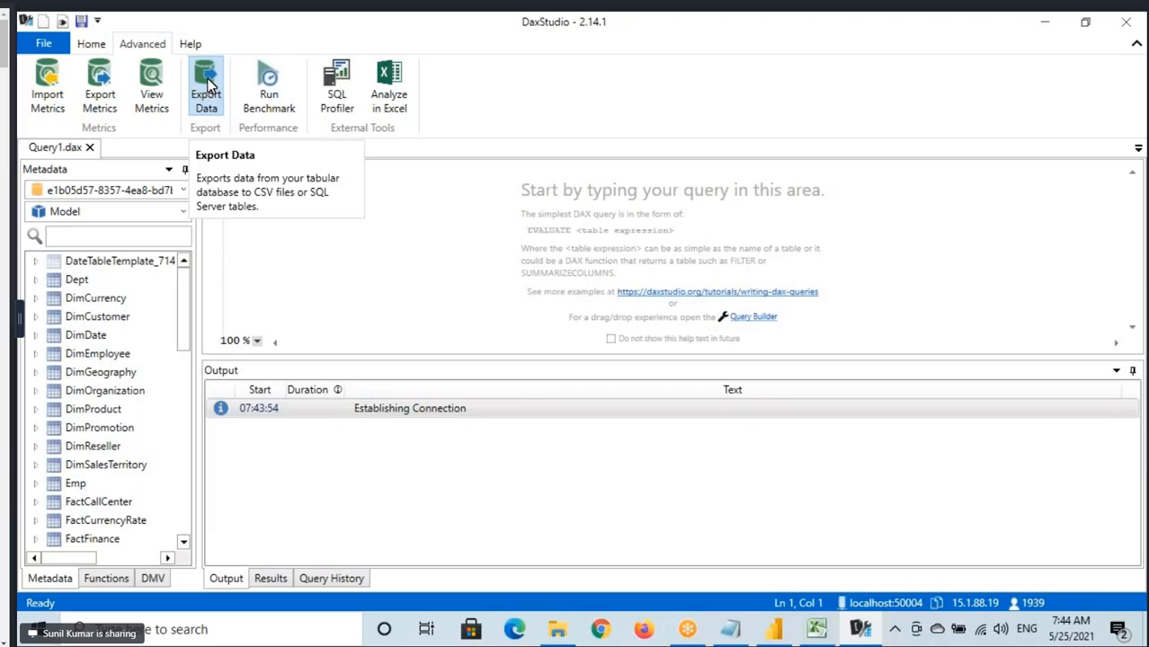
{"action": "left_click_drag", "start_coordinate": [284, 189], "coordinate": [356, 186]}
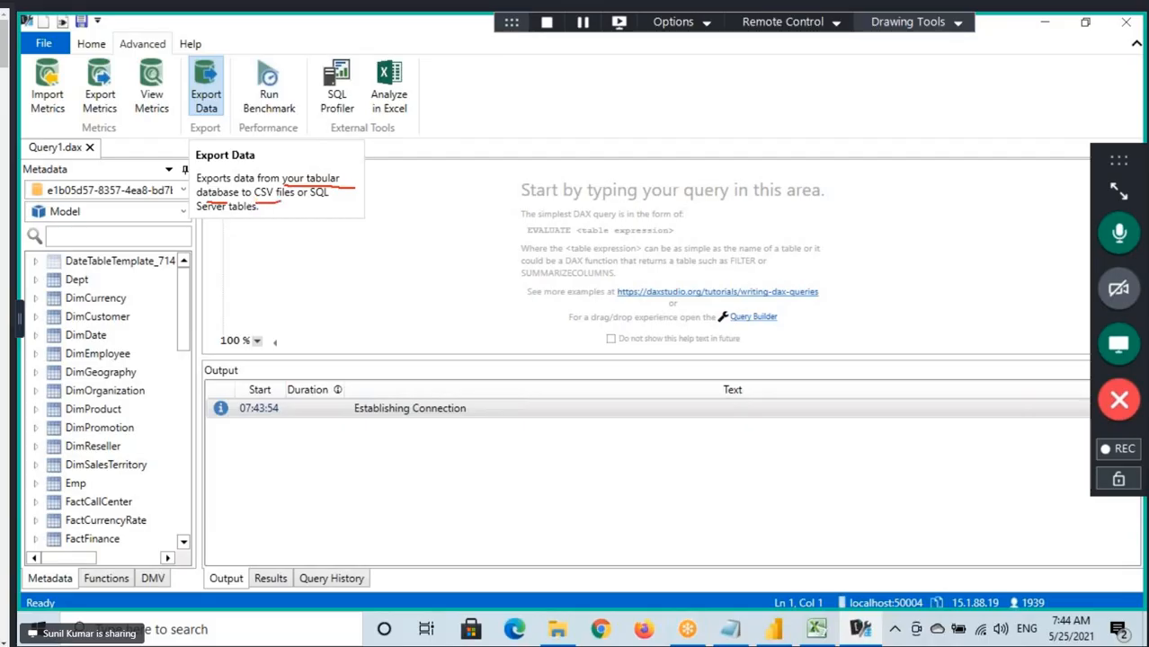
{"action": "left_click_drag", "start_coordinate": [211, 214], "coordinate": [290, 212]}
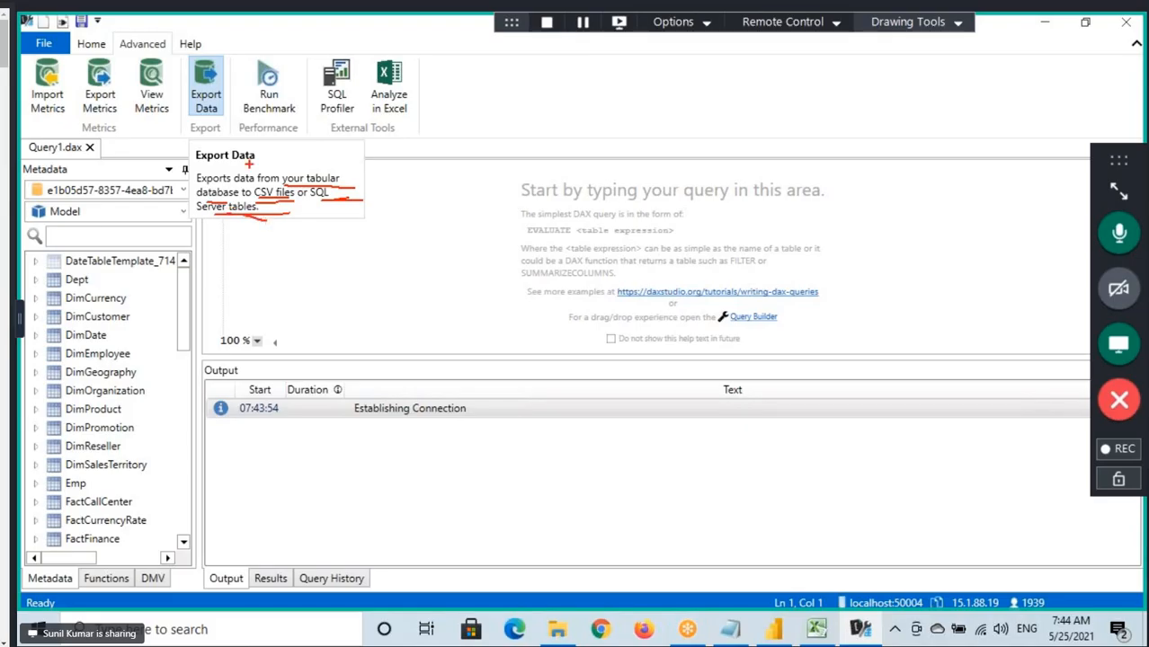
{"action": "left_click", "coordinate": [205, 90]}
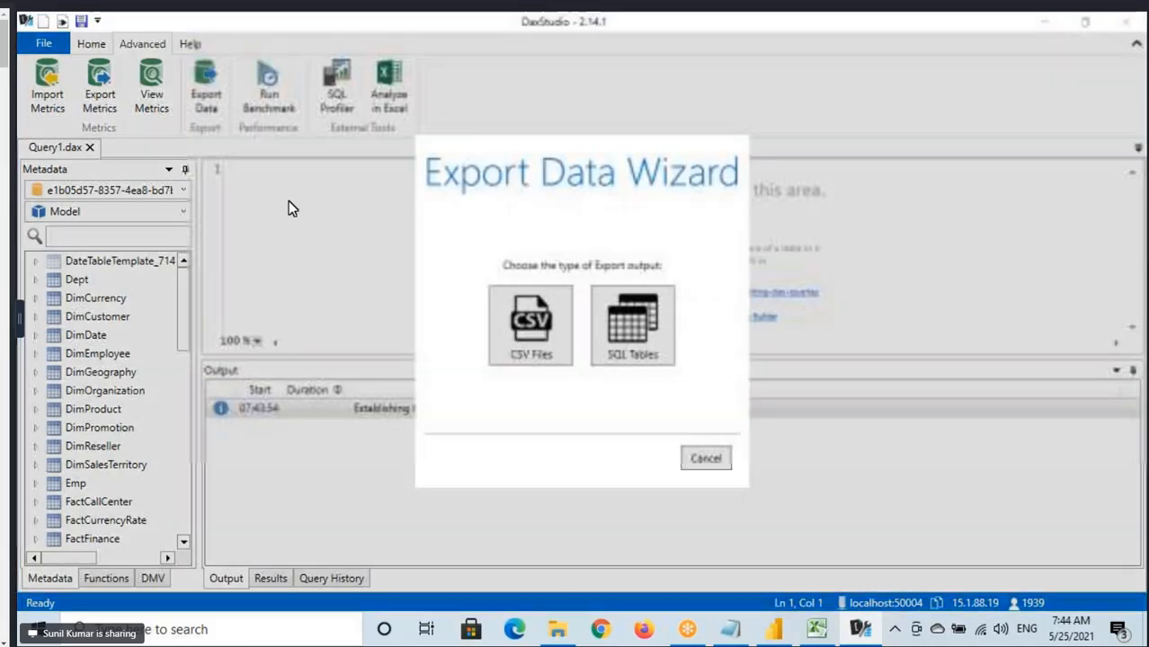
Choose CSV files as the export output, set the output path to the Desktop folder, and proceed to the table selection.
{"action": "left_click", "coordinate": [529, 331]}
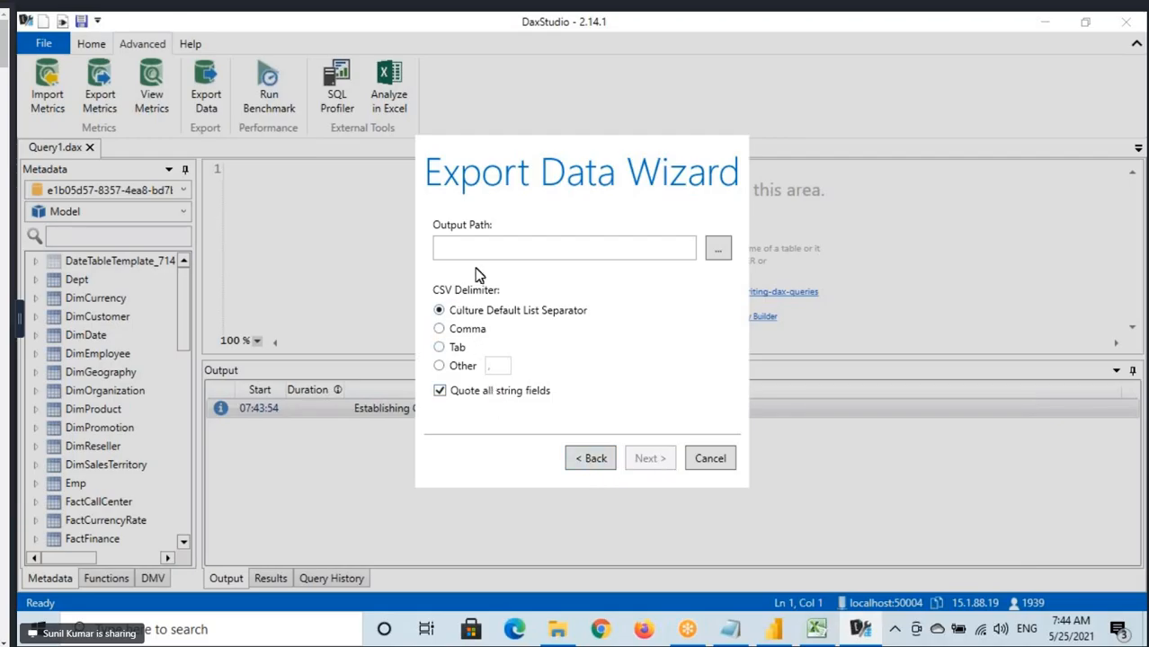
{"action": "left_click", "coordinate": [727, 250]}
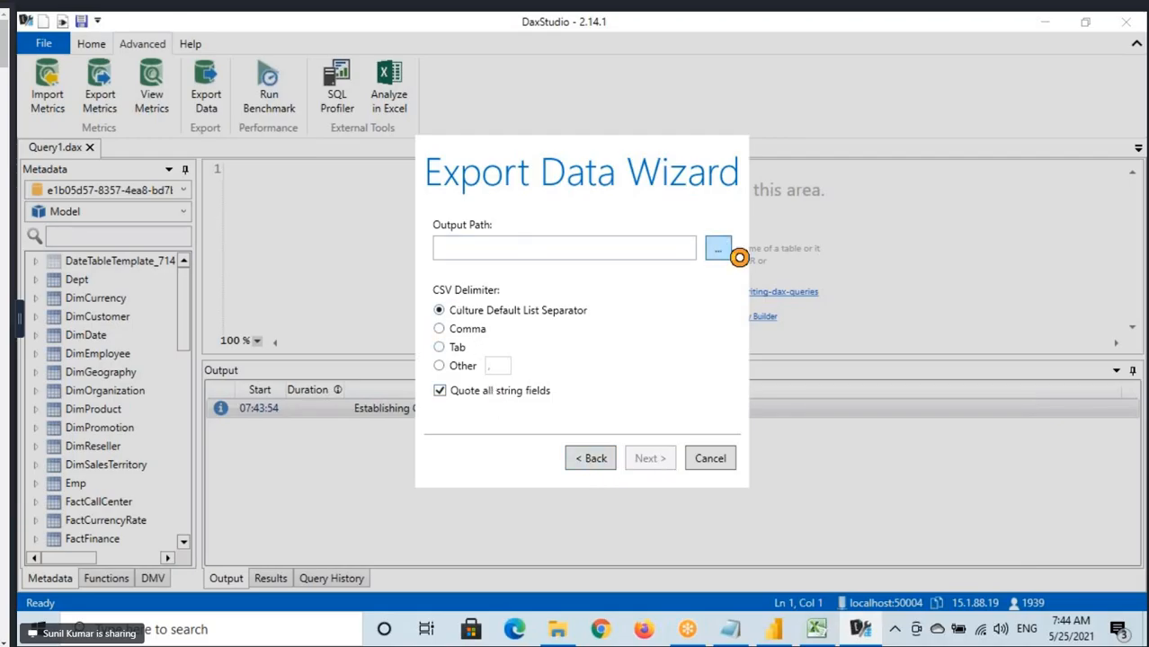
{"action": "left_click", "coordinate": [601, 432]}
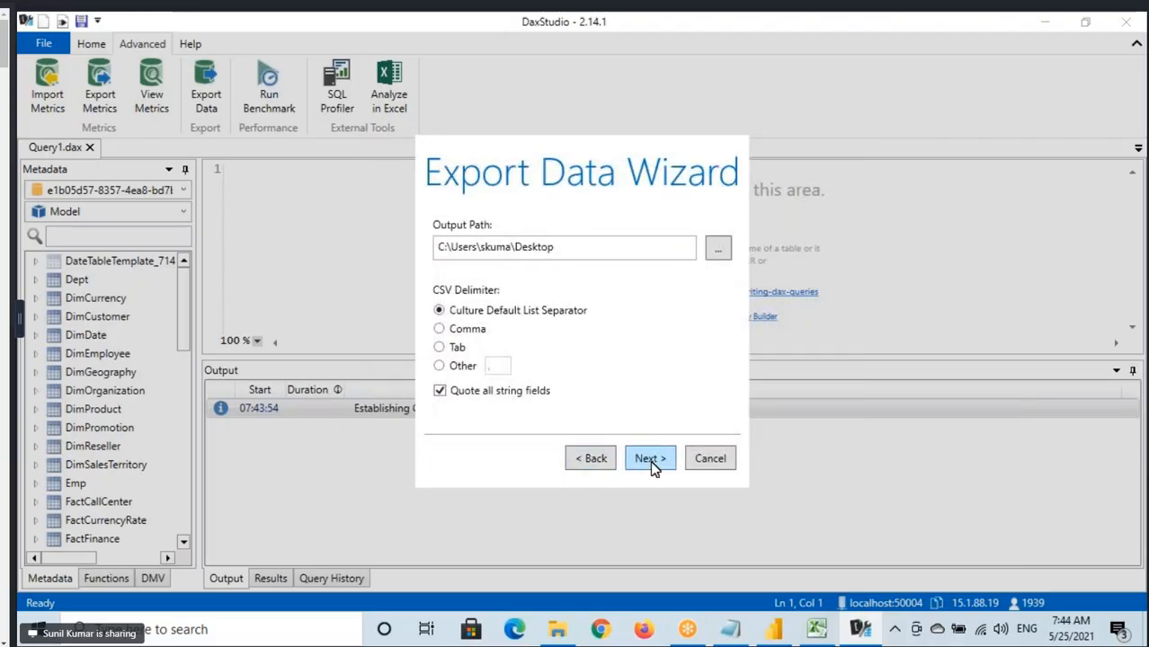
{"action": "left_click", "coordinate": [649, 459]}
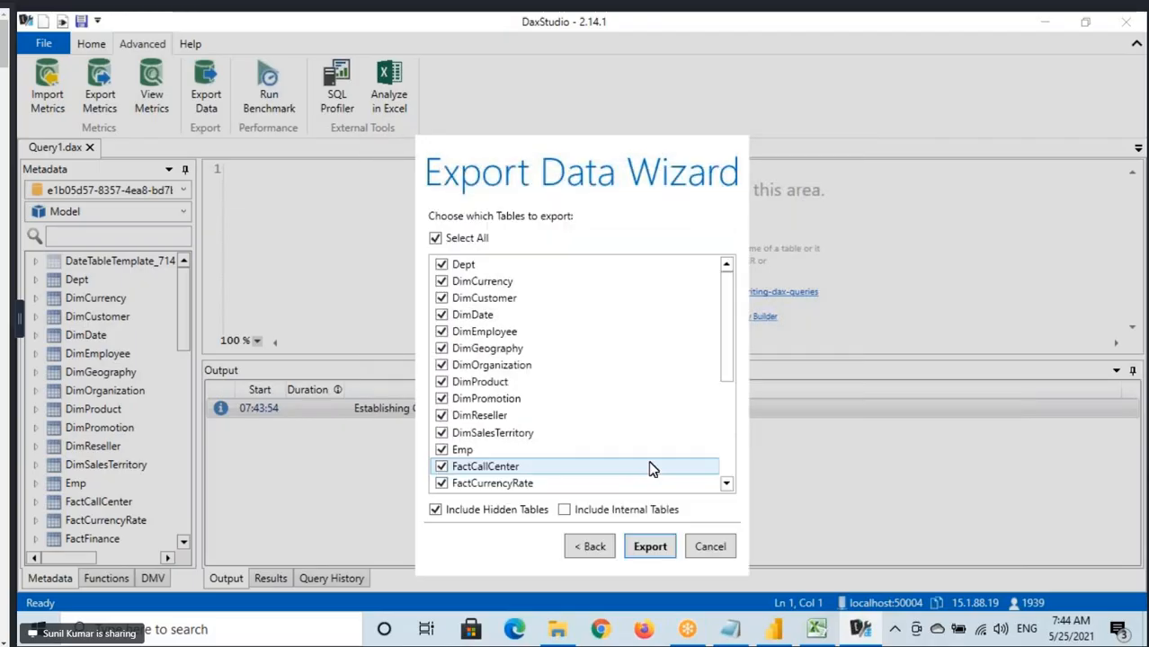
Deselect all tables in the Export Data Wizard, choose only the Dept table, and export it.
{"action": "left_click", "coordinate": [435, 239]}
{"action": "left_click", "coordinate": [443, 265]}
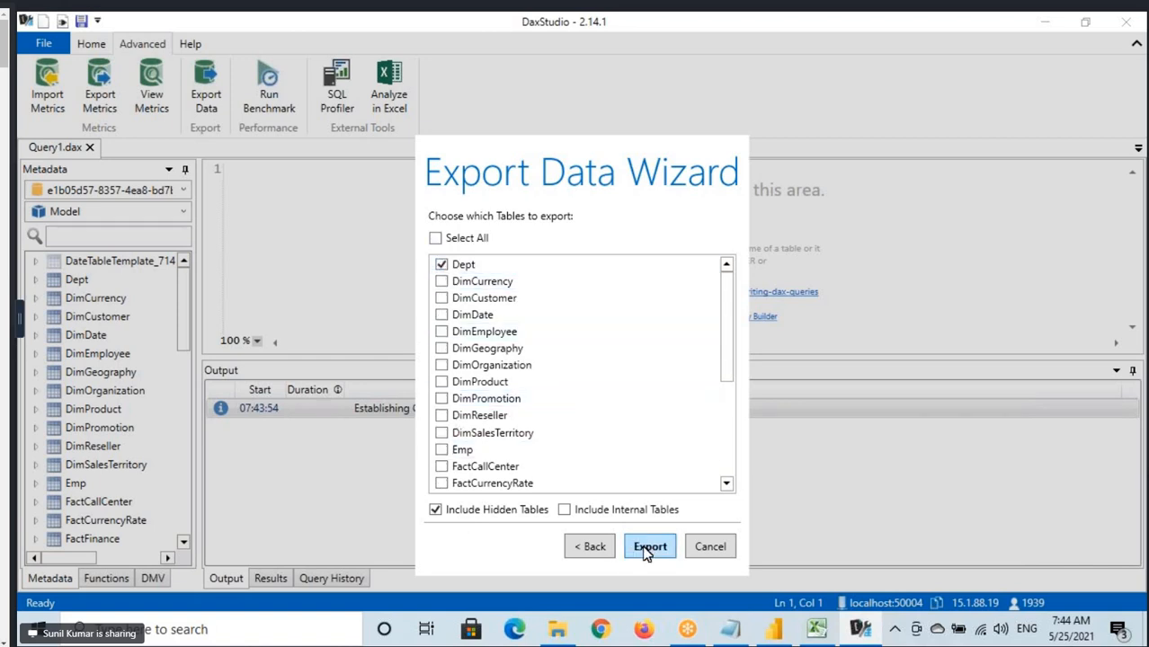
{"action": "left_click", "coordinate": [648, 547]}
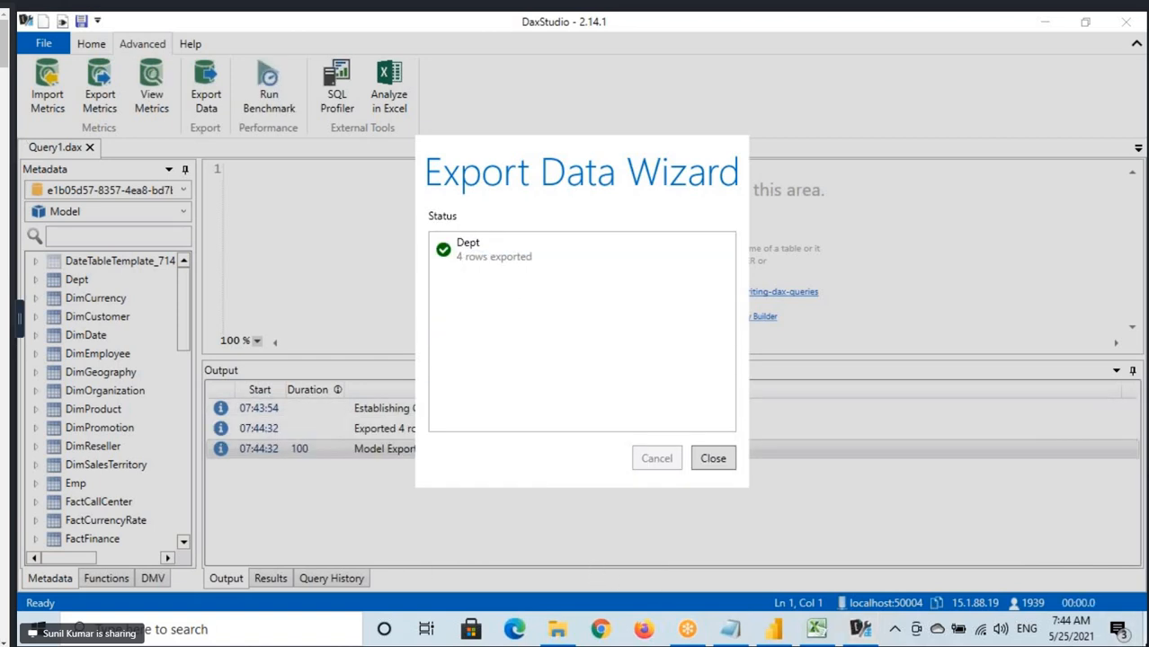
Open the exported Dept.csv from the desktop in Excel, check its rows and columns, and close the Excel workbooks.
{"action": "left_click", "coordinate": [1145, 631]}
{"action": "double_click", "coordinate": [115, 529]}
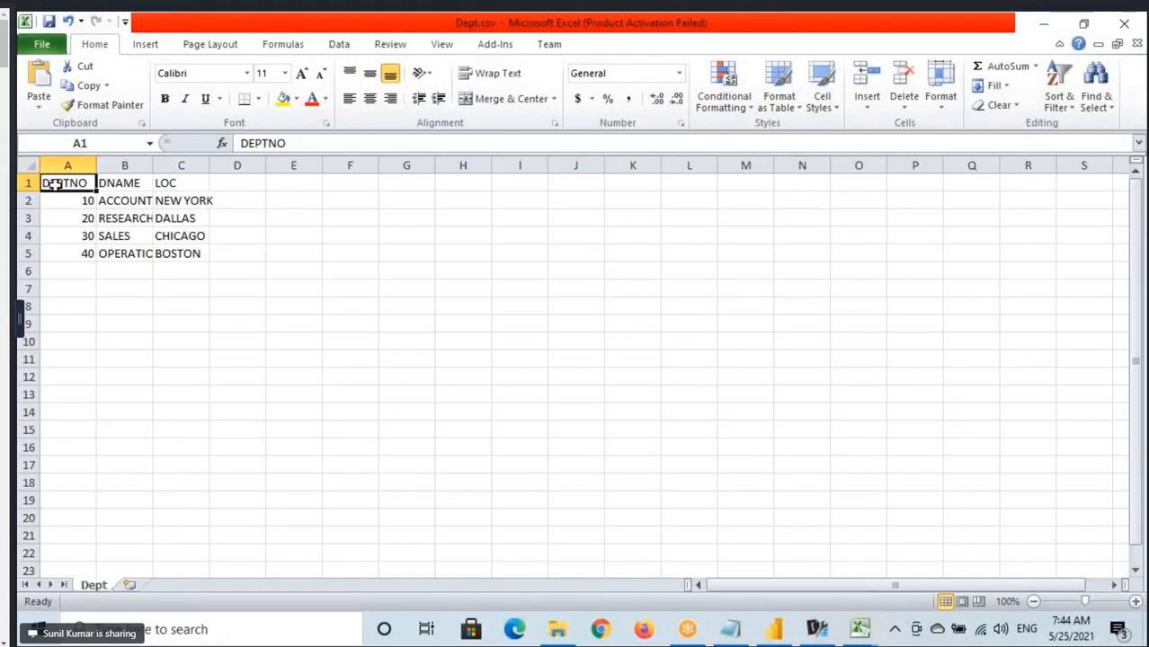
{"action": "left_click_drag", "start_coordinate": [56, 182], "coordinate": [189, 253]}
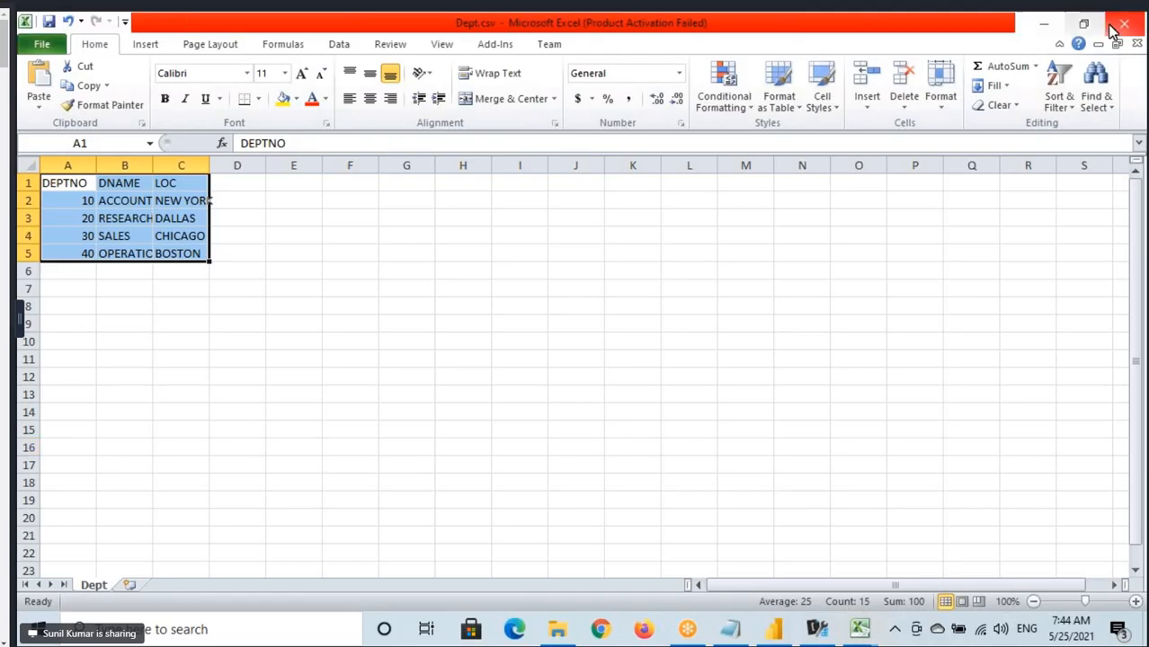
{"action": "left_click", "coordinate": [1132, 41]}
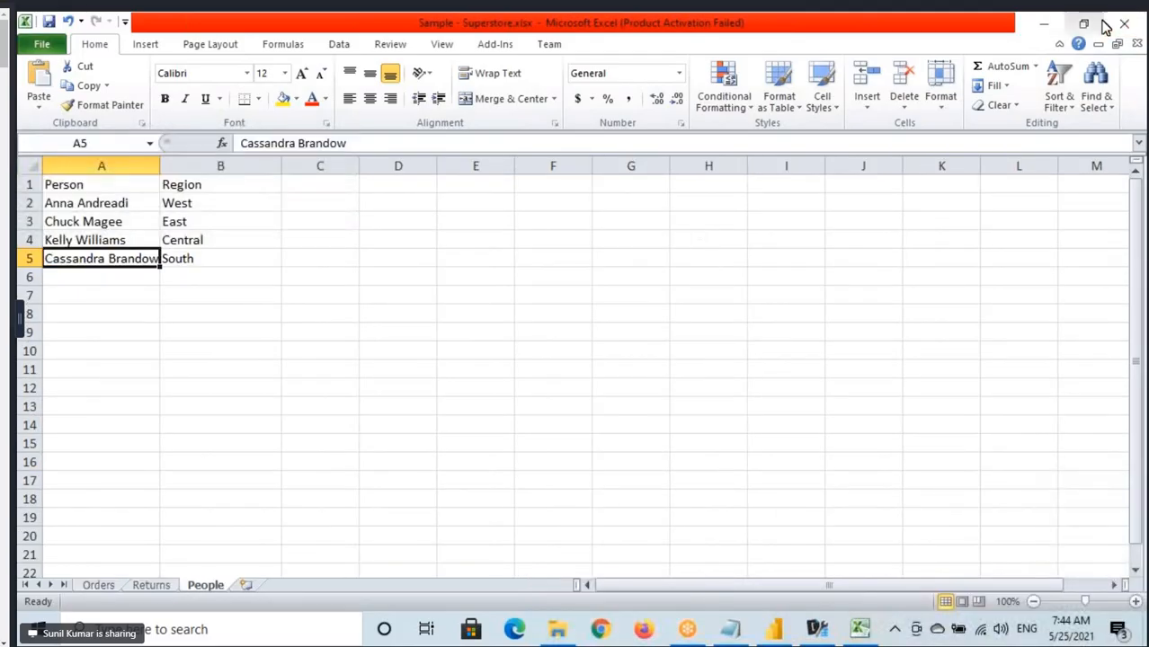
{"action": "left_click", "coordinate": [1125, 26]}
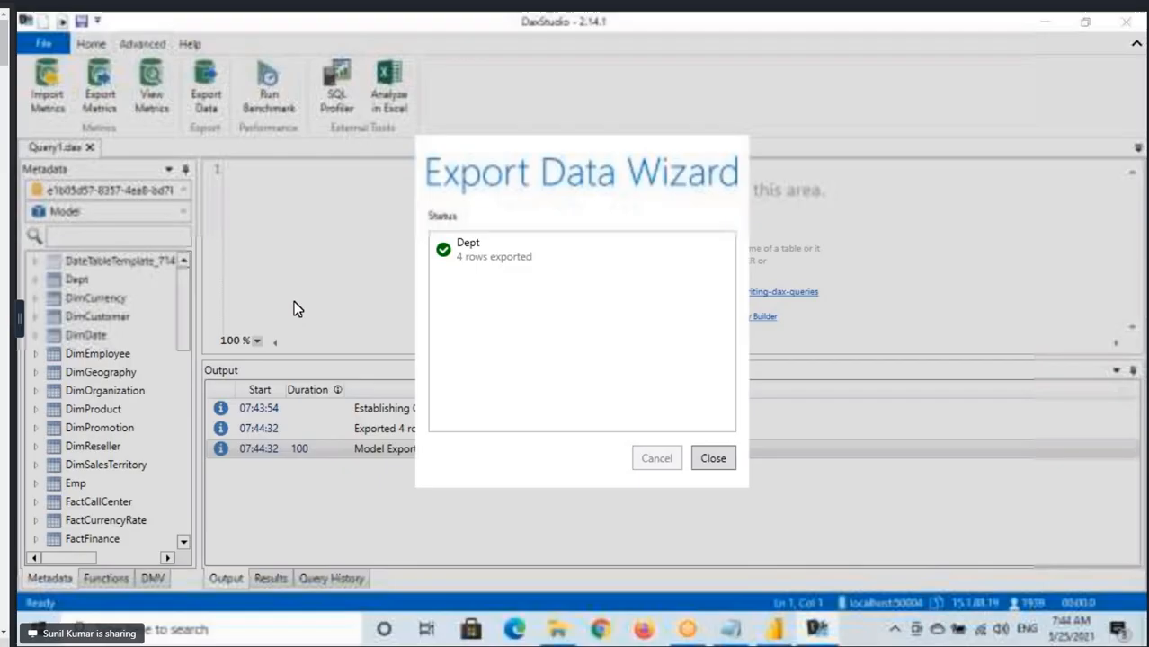
Close the Export Data Wizard and DAX Studio, and return to the report view in Power BI Desktop.
{"action": "left_click", "coordinate": [714, 462]}
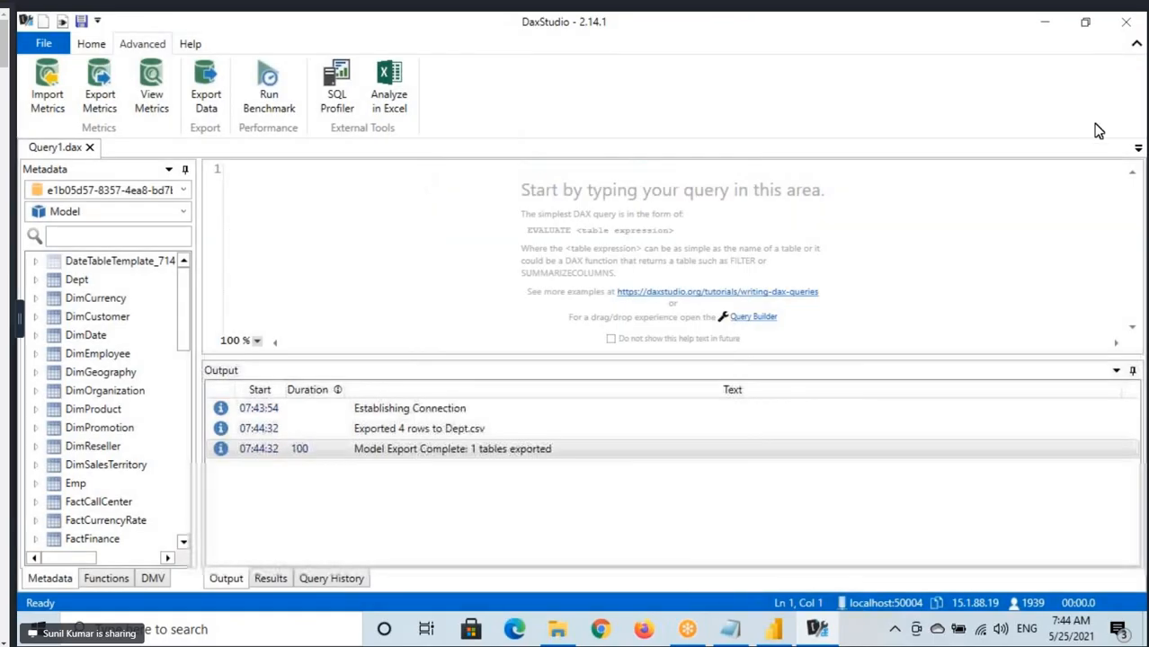
{"action": "left_click", "coordinate": [1126, 23]}
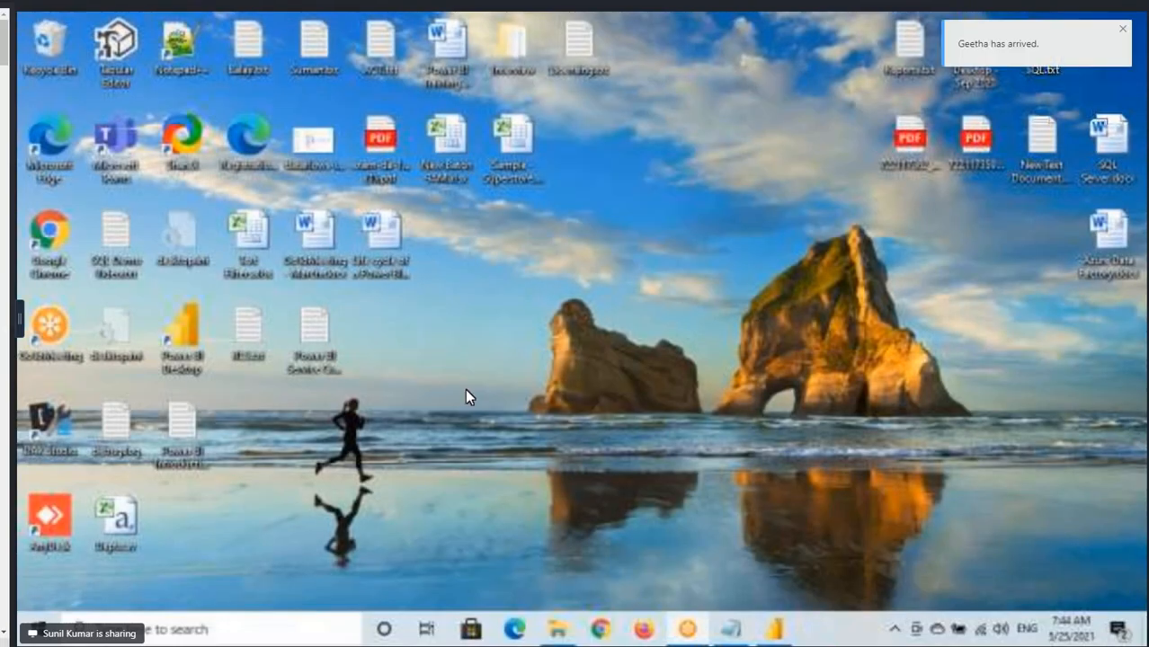
{"action": "left_click", "coordinate": [774, 629]}
{"action": "left_click", "coordinate": [35, 172]}
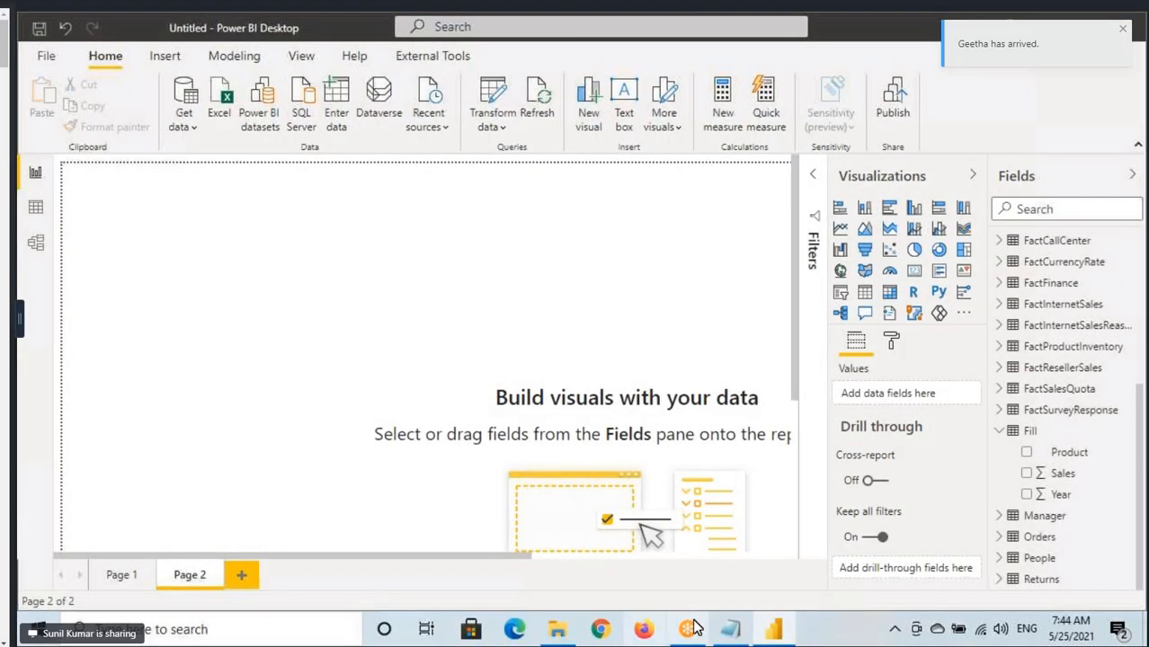
Switch to the Power Query notes in Notepad and copy the lines from Refresh Preview through the Video line.
{"action": "left_click", "coordinate": [733, 631]}
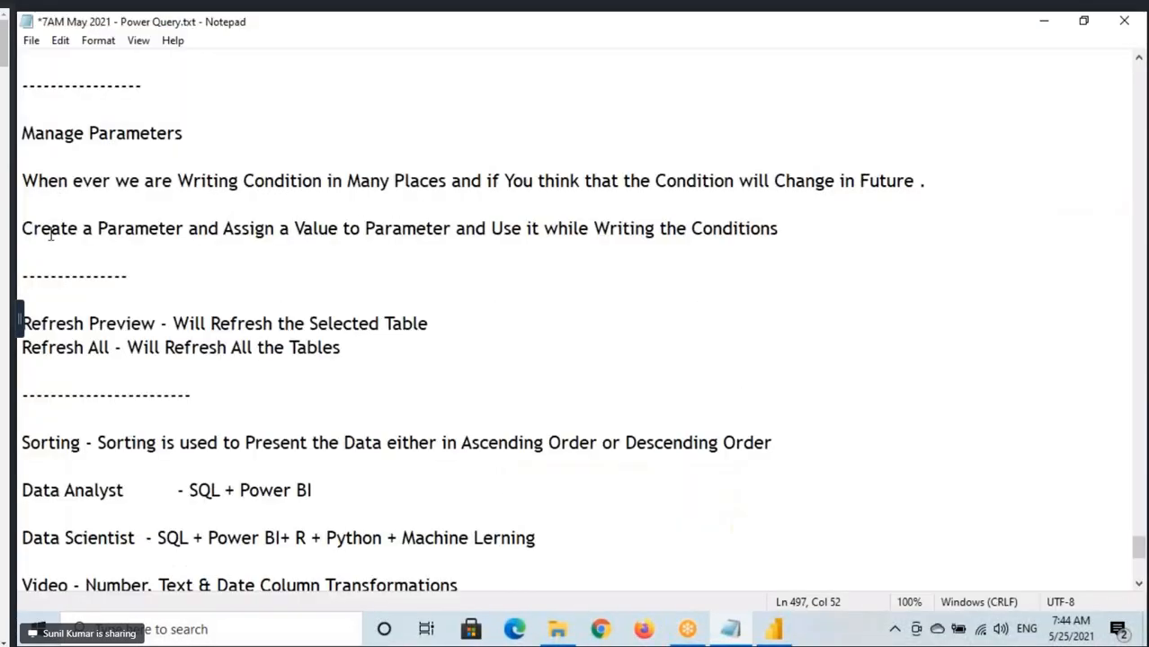
{"action": "scroll", "coordinate": [52, 241], "scroll_direction": "down", "scroll_amount": 1}
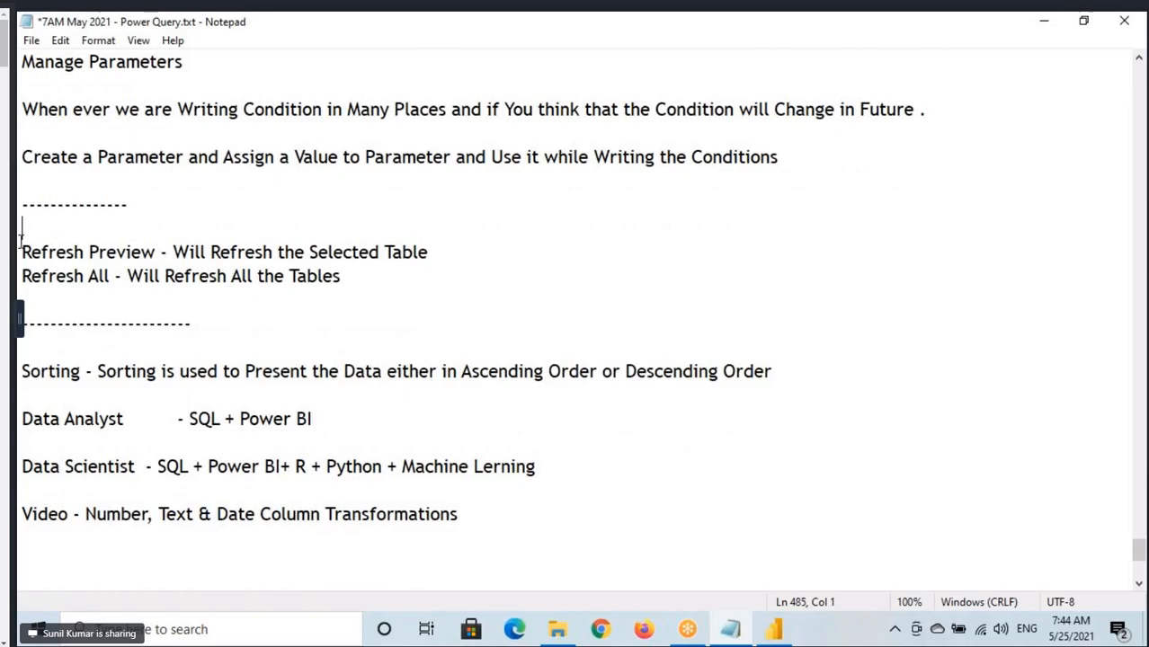
{"action": "left_click_drag", "start_coordinate": [21, 243], "coordinate": [480, 518]}
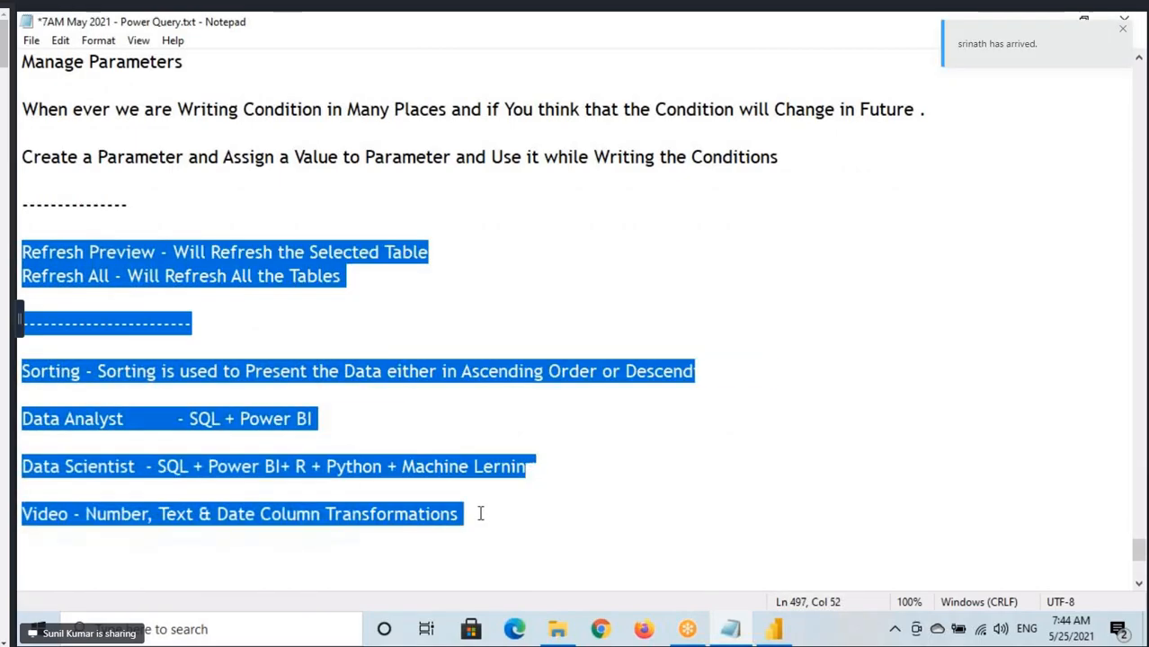
{"action": "scroll", "coordinate": [482, 475], "scroll_direction": "down", "scroll_amount": 3}
{"action": "scroll", "coordinate": [485, 486], "scroll_direction": "up", "scroll_amount": 2}
Switch to Power BI Desktop, add a large text box to Page 2, and paste the copied notes into it.
{"action": "left_click", "coordinate": [771, 631]}
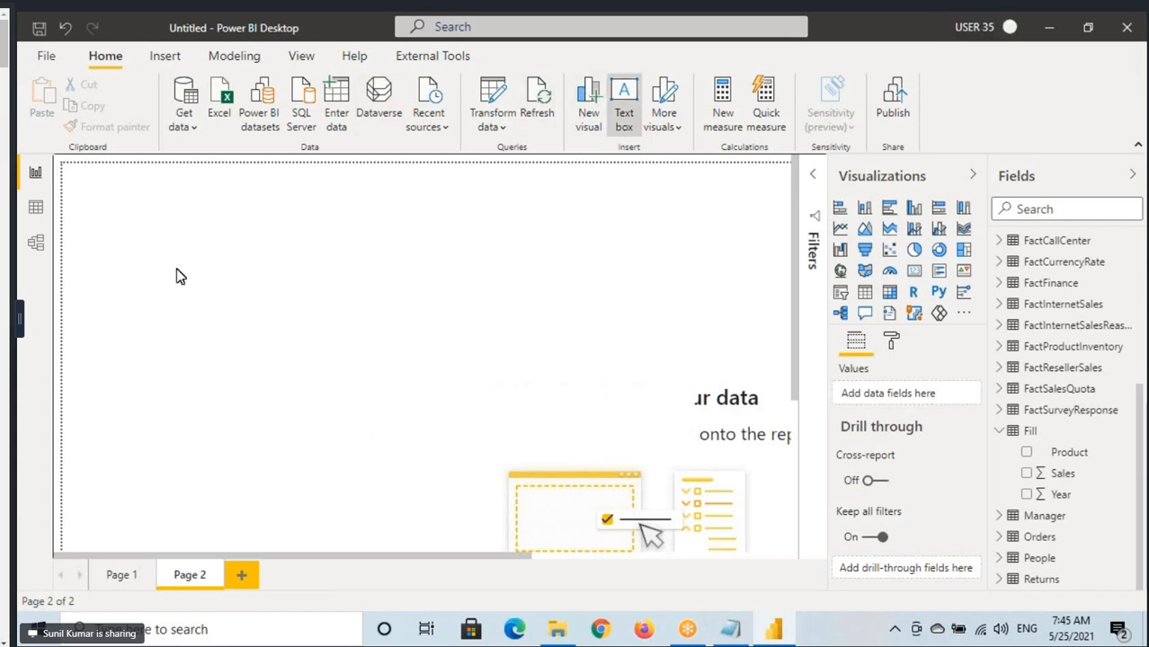
{"action": "left_click_drag", "start_coordinate": [316, 410], "coordinate": [626, 466]}
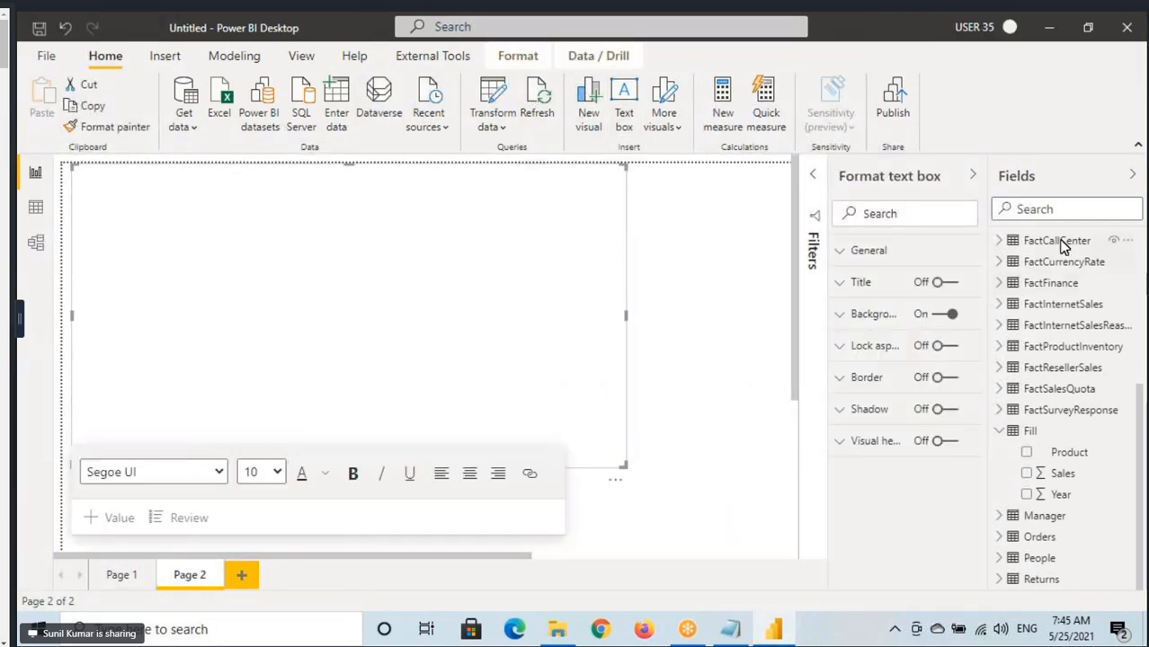
{"action": "left_click", "coordinate": [285, 286]}
{"action": "type", "text": "Refresh Preview - Will Refresh the Selected Table Refresh All - Will Refresh All the Tables  ------------------------  Sorting - Sorting is used to Present the Data either in Ascending Order or Descending Order  Data Analyst   - SQL + Power BI  Data Scientist  - SQL + Power BI+ R + Python + Machine Lerning  Video - Number, Text & Date Column Transformations"}
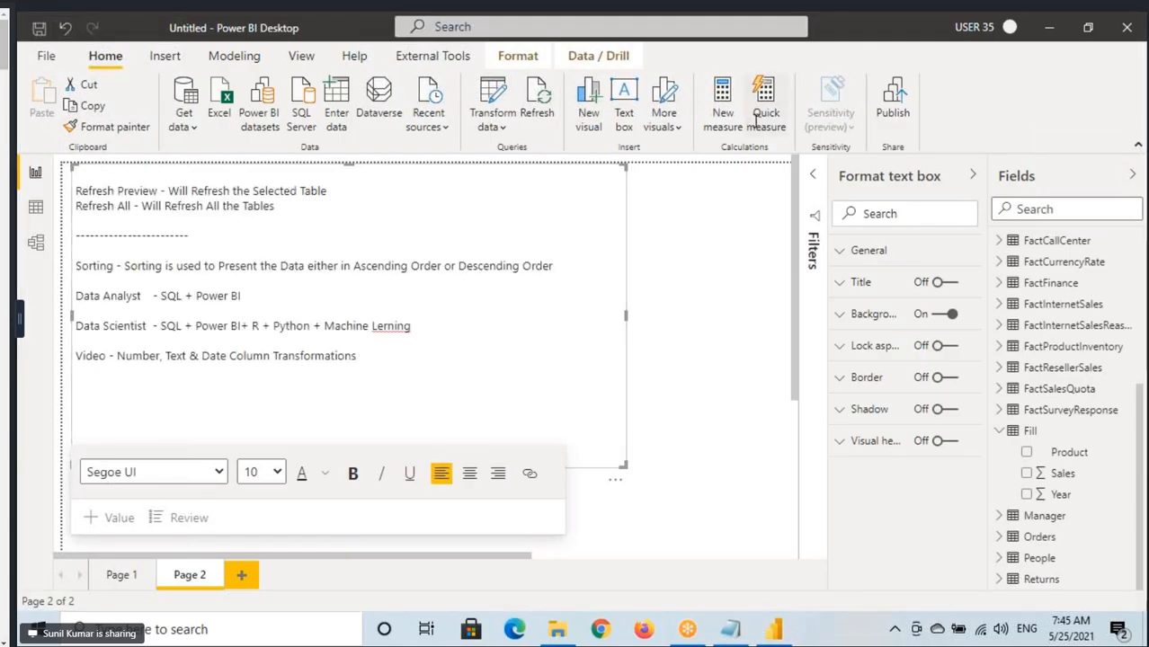
{"action": "left_click", "coordinate": [261, 211]}
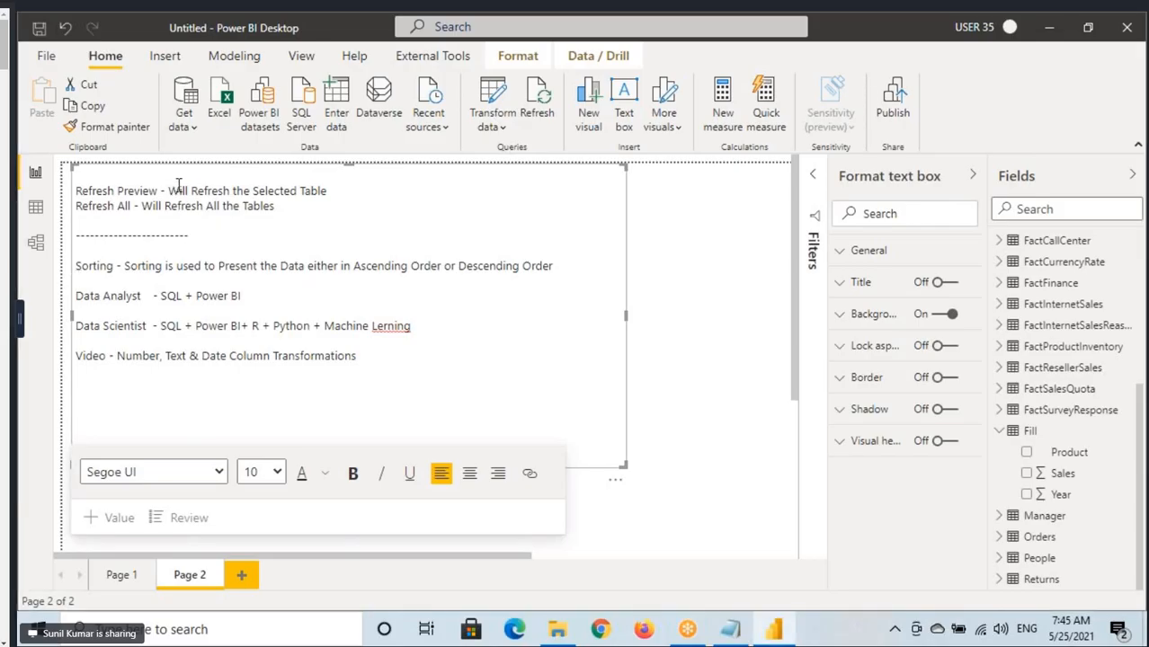
Start saving the report to the Desktop folder with the file name Transform Tab Options.
{"action": "left_click", "coordinate": [39, 30]}
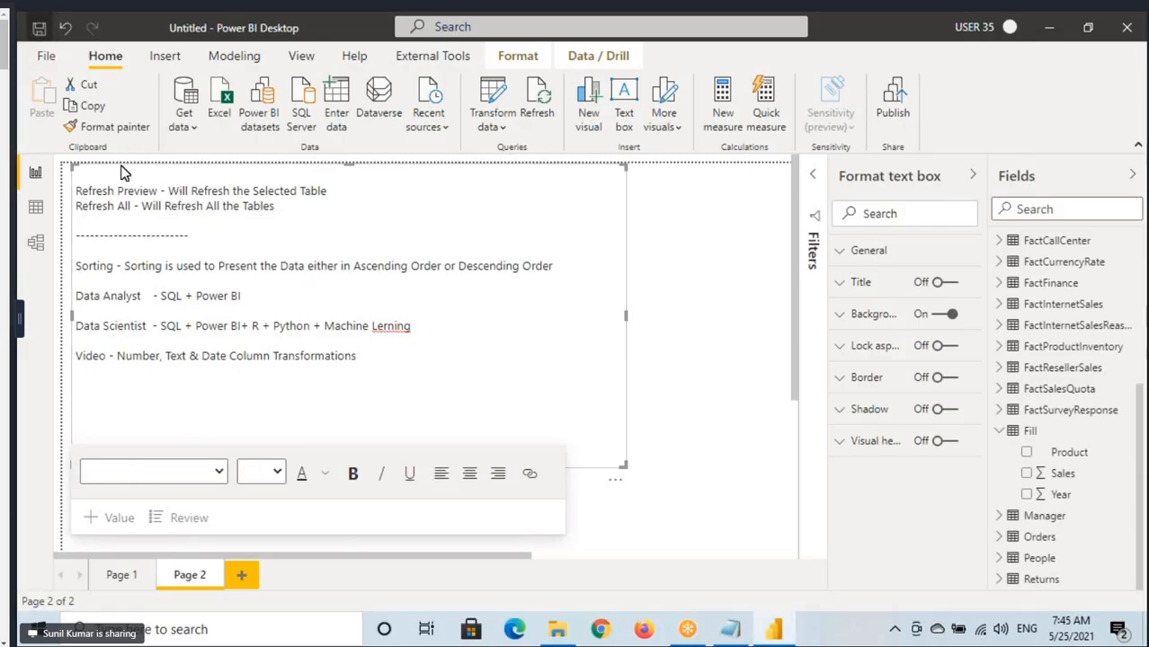
{"action": "left_click", "coordinate": [90, 149]}
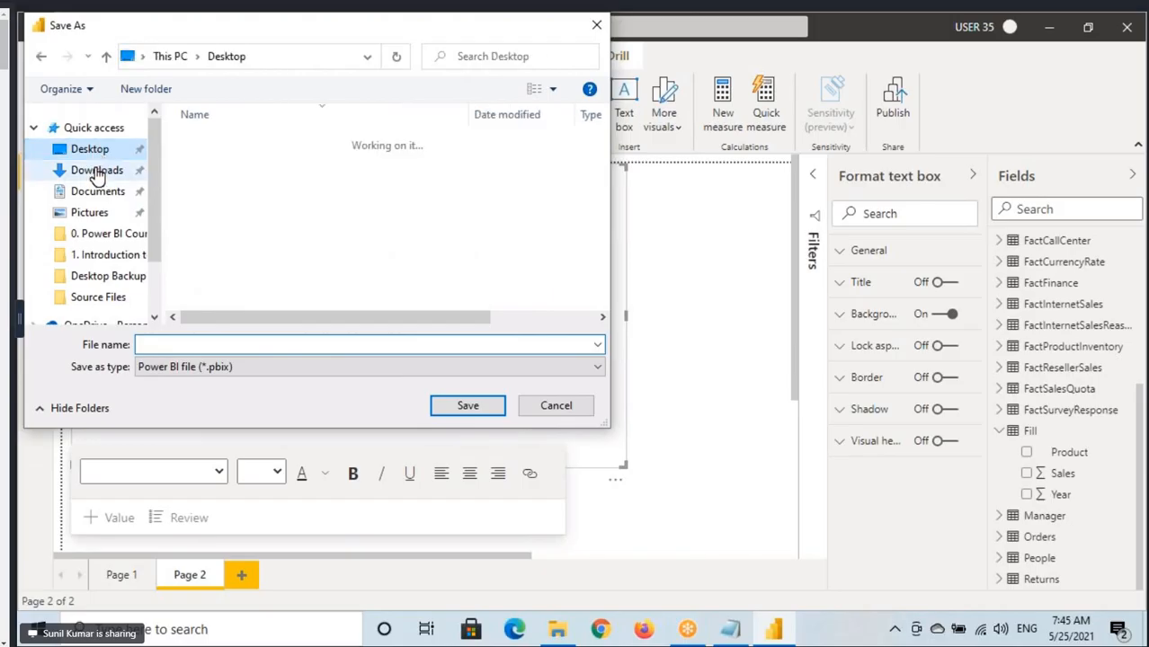
{"action": "left_click", "coordinate": [168, 342]}
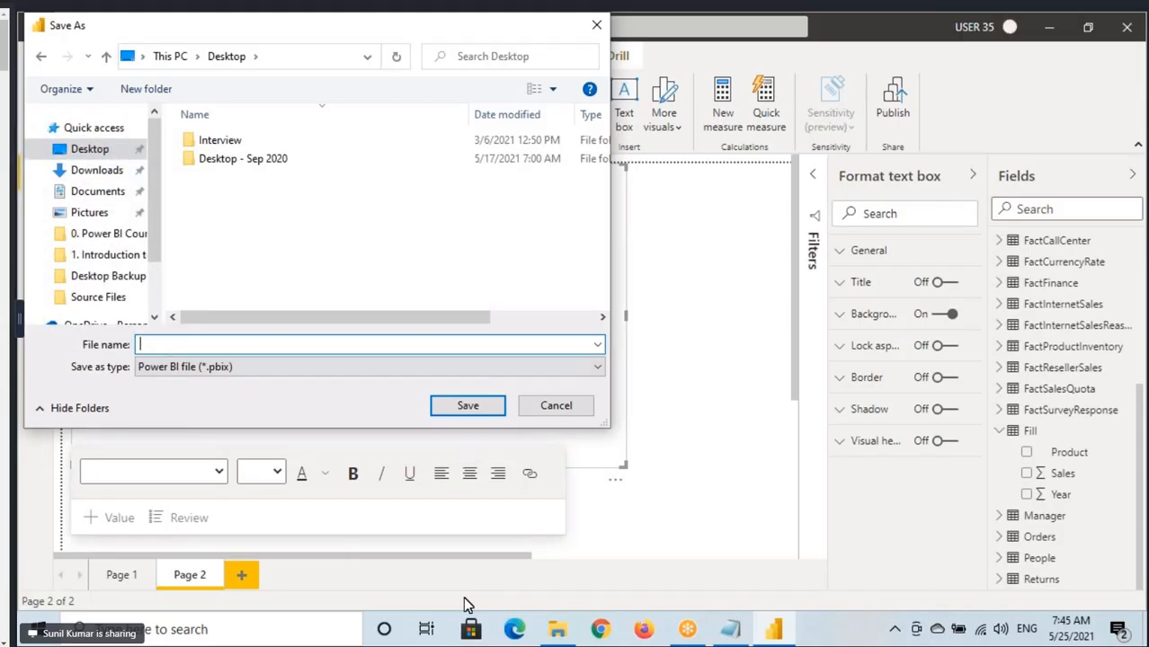
{"action": "type", "text": "Transform Tab"}
{"action": "left_click", "coordinate": [241, 342]}
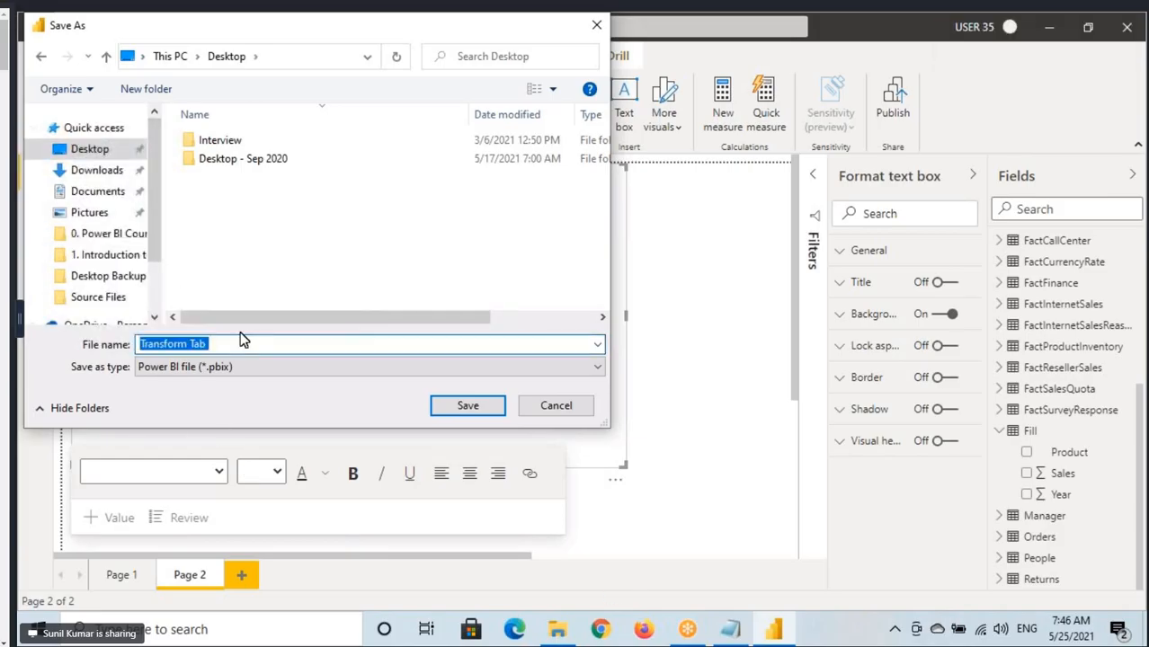
{"action": "left_click", "coordinate": [234, 341]}
{"action": "type", "text": "Options"}
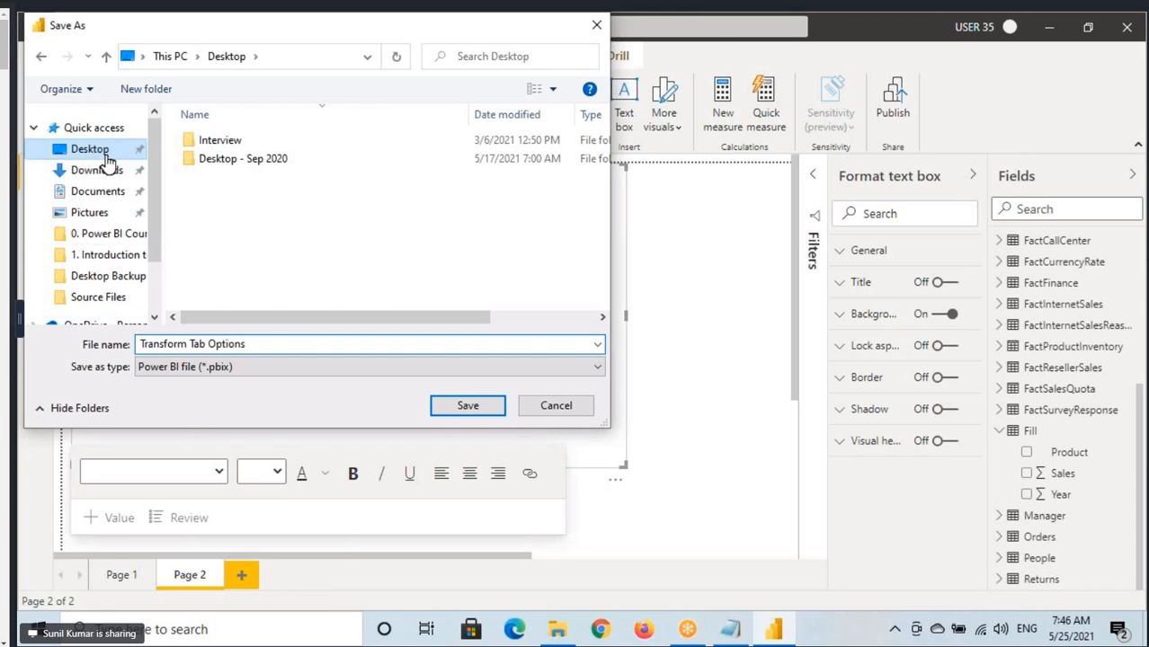
Change the file name to Home Tab & Transform Tab Options and save the report.
{"action": "left_click_drag", "start_coordinate": [140, 344], "coordinate": [286, 349]}
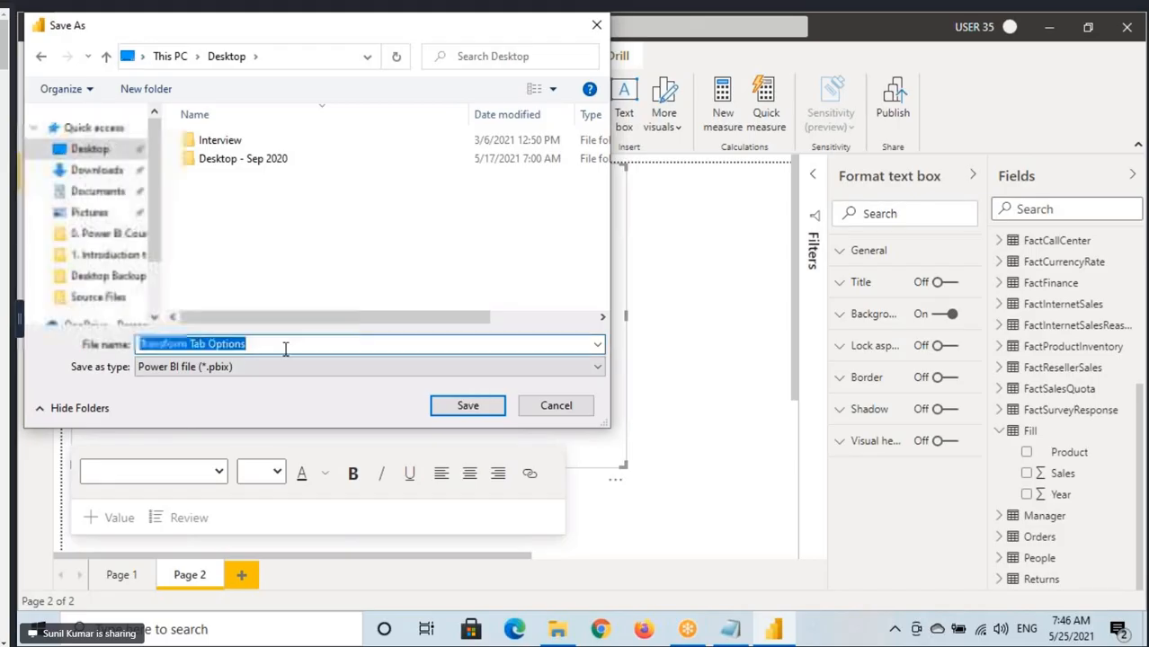
{"action": "left_click", "coordinate": [286, 349]}
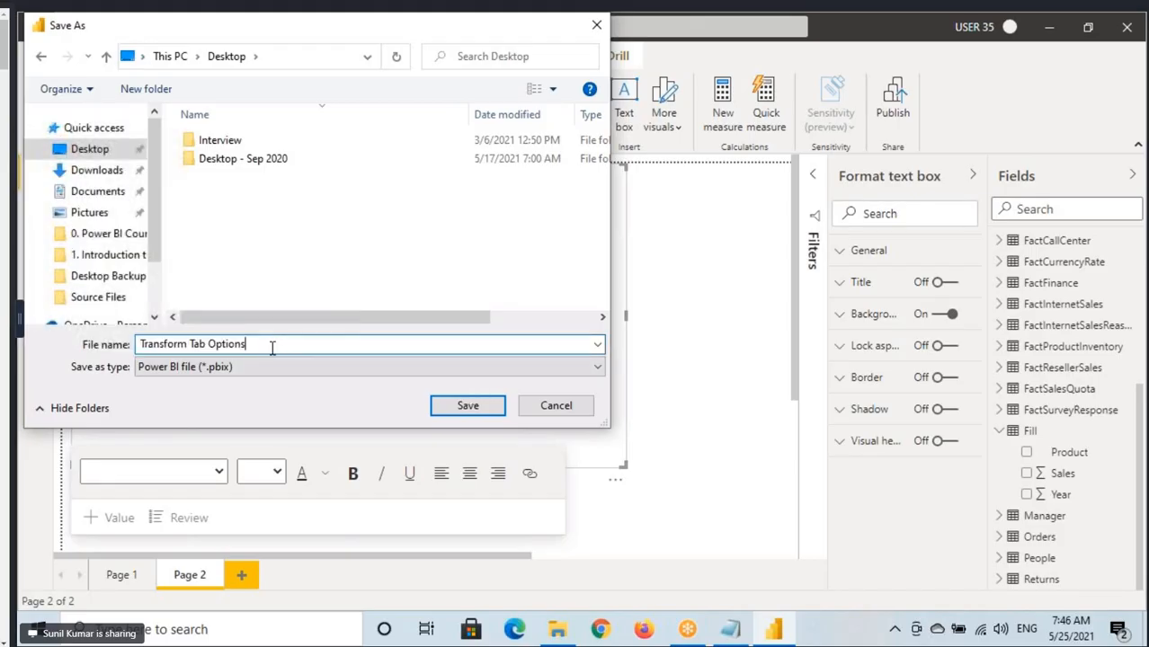
{"action": "left_click", "coordinate": [141, 346]}
{"action": "type", "text": "Home "}
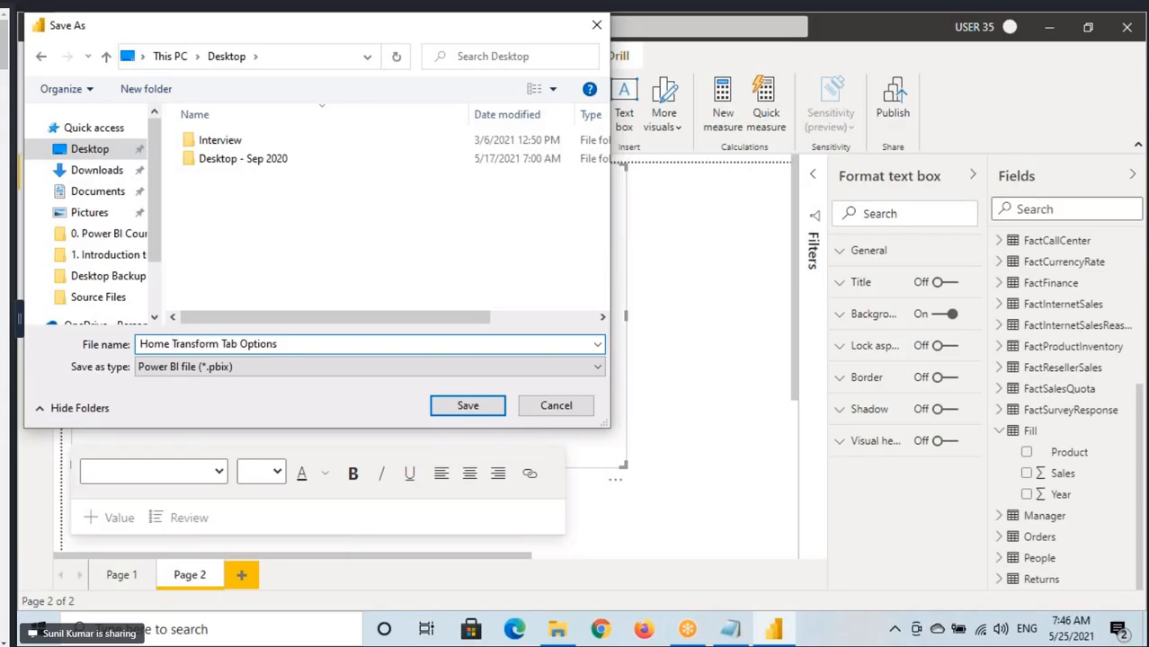
{"action": "type", "text": "Tab &"}
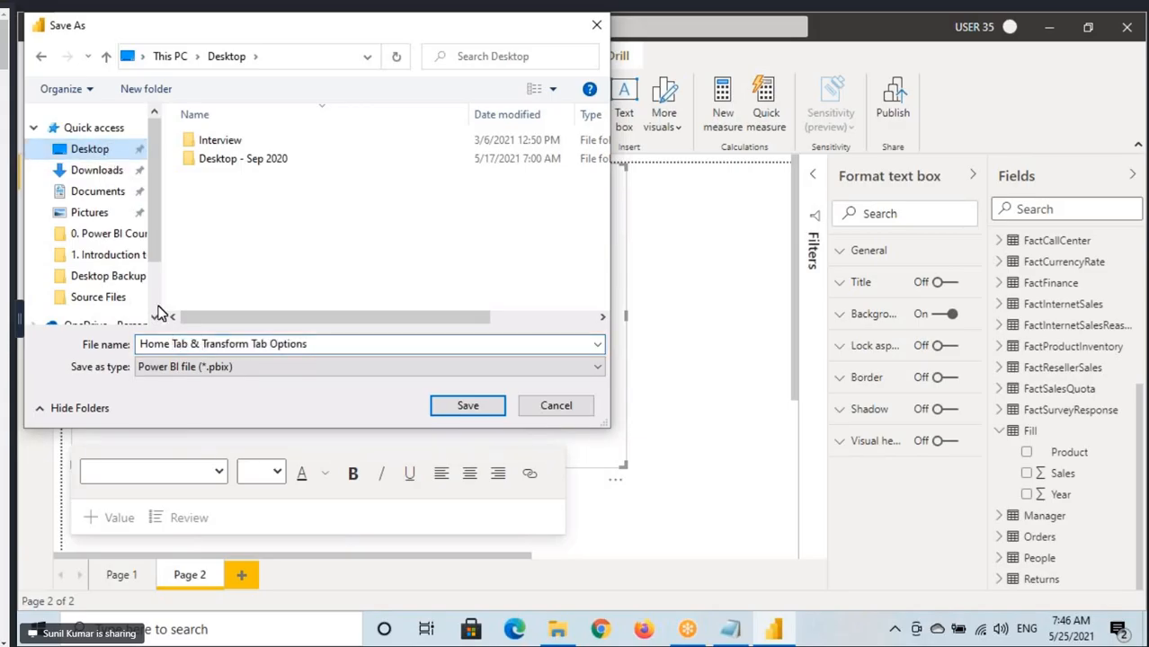
{"action": "left_click_drag", "start_coordinate": [142, 344], "coordinate": [319, 342]}
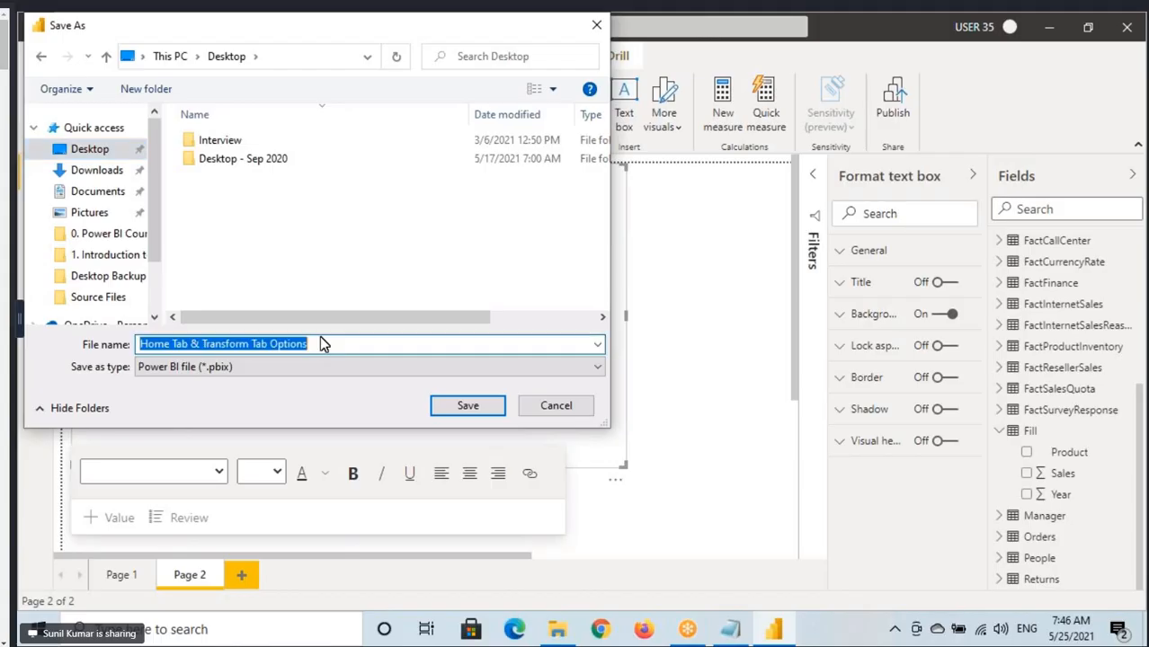
{"action": "left_click", "coordinate": [469, 408]}
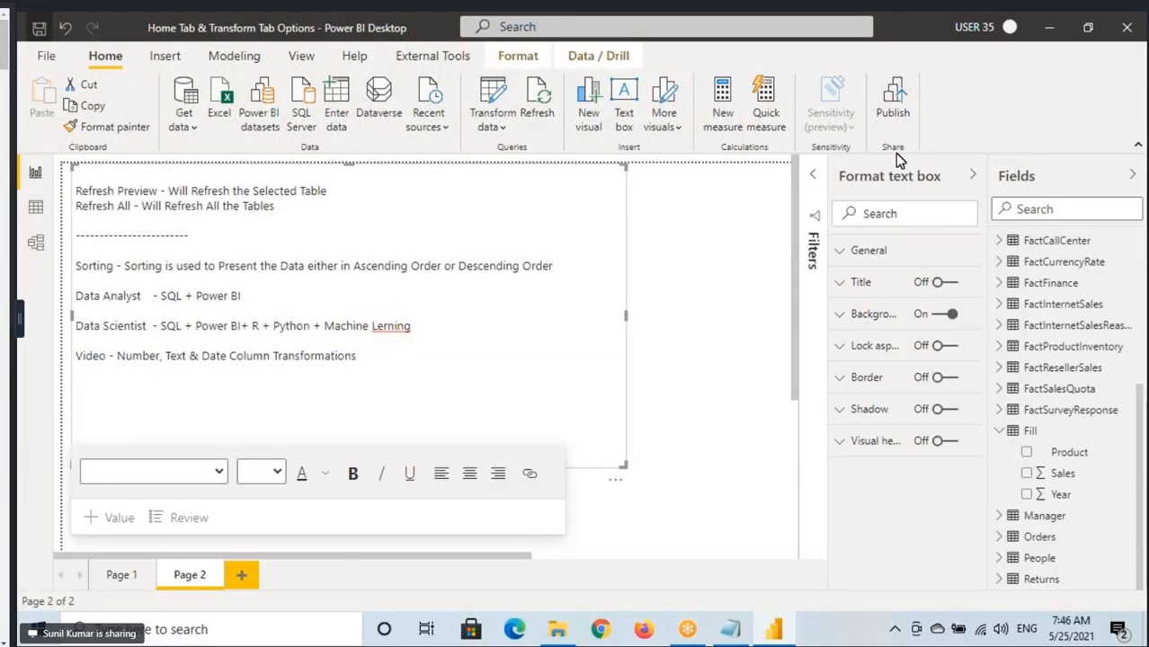
Publish the report to the 7AM May 2021 - Power BI Files workspace and dismiss the publishing dialog.
{"action": "left_click", "coordinate": [894, 104]}
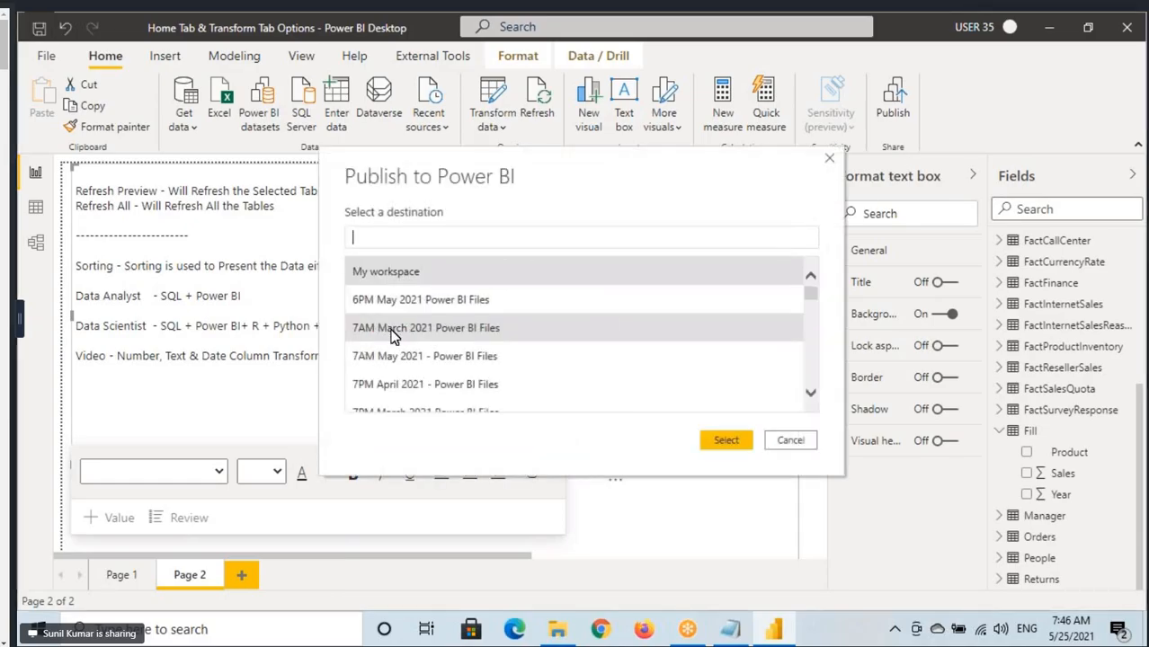
{"action": "left_click", "coordinate": [393, 331]}
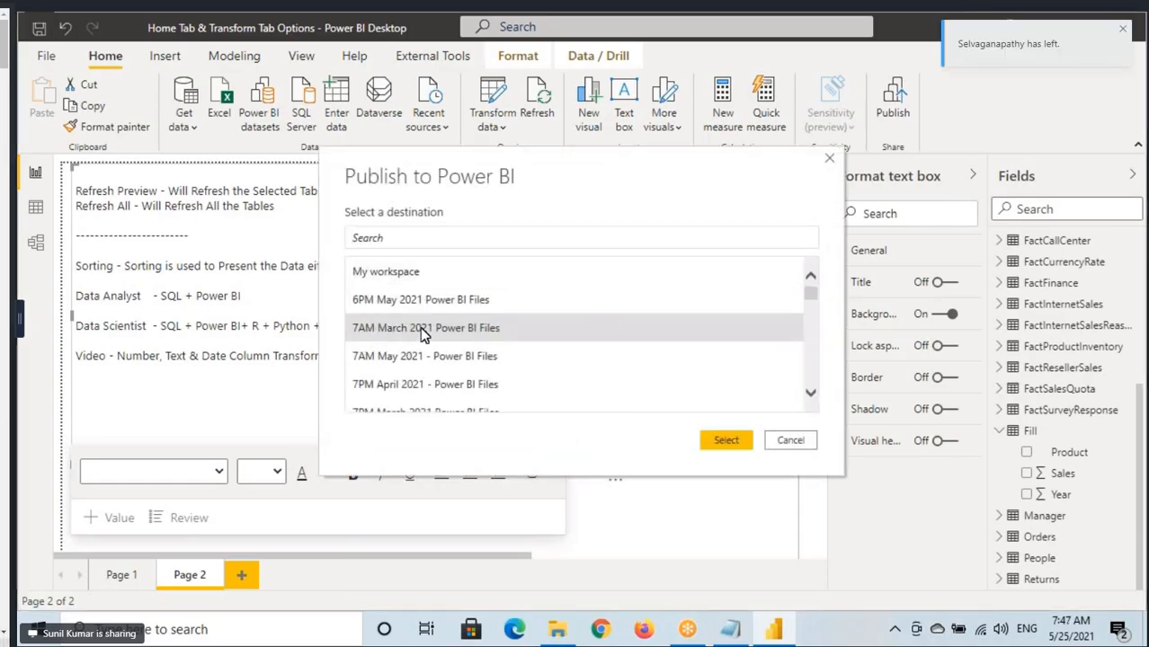
{"action": "left_click", "coordinate": [456, 358]}
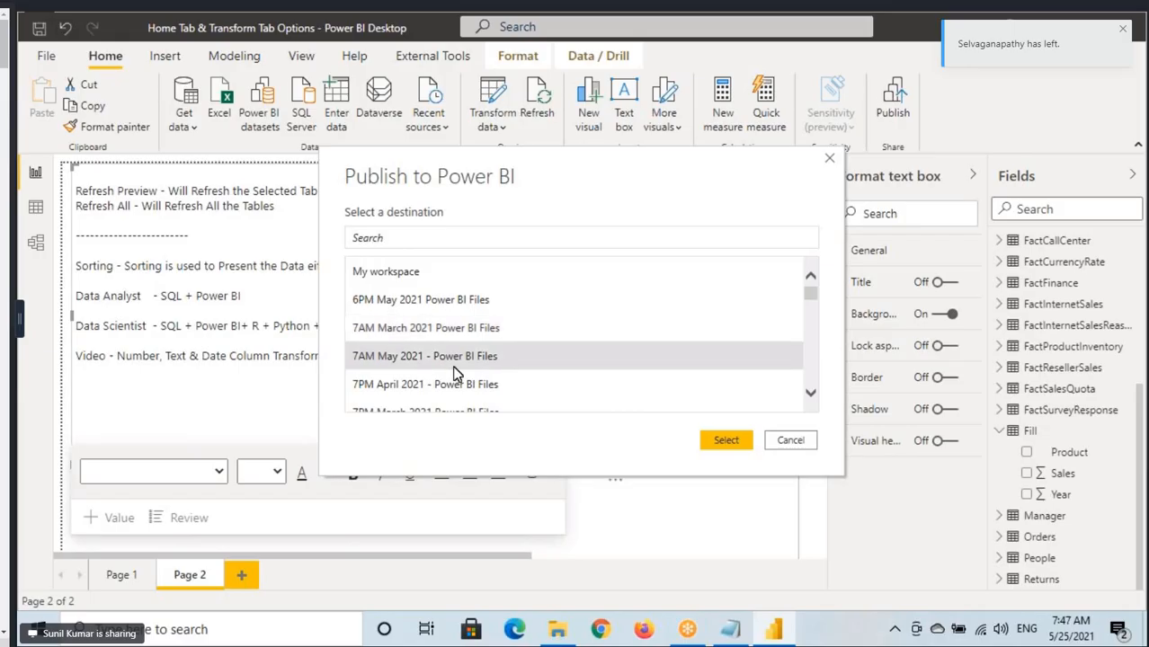
{"action": "left_click", "coordinate": [726, 441]}
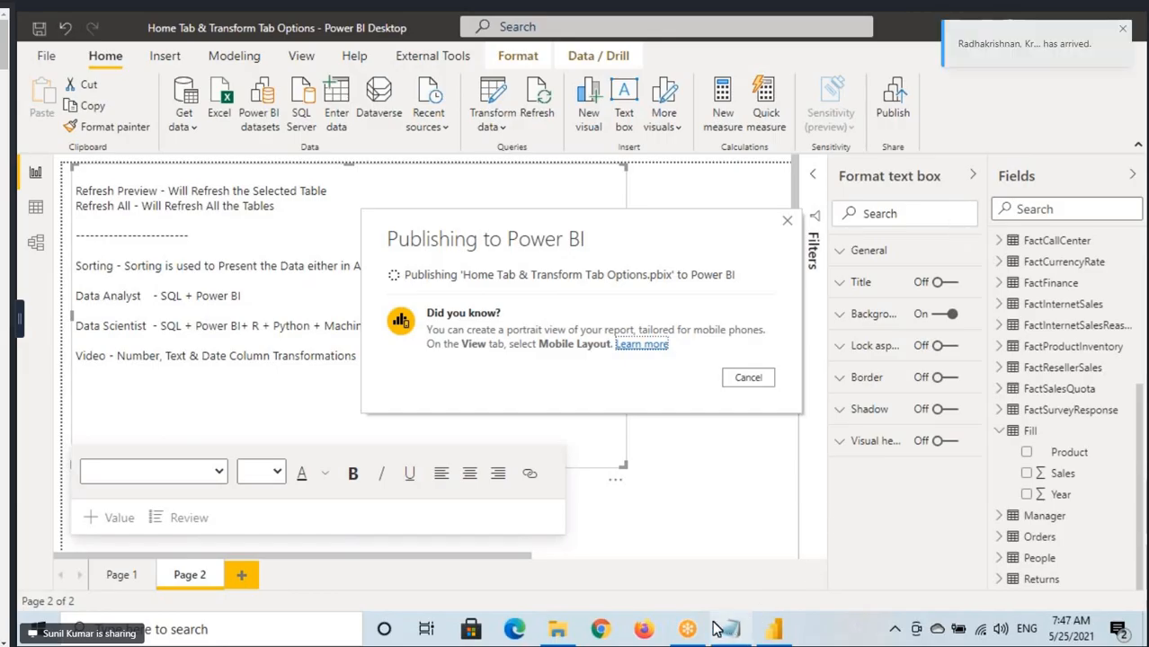
{"action": "left_click", "coordinate": [555, 633]}
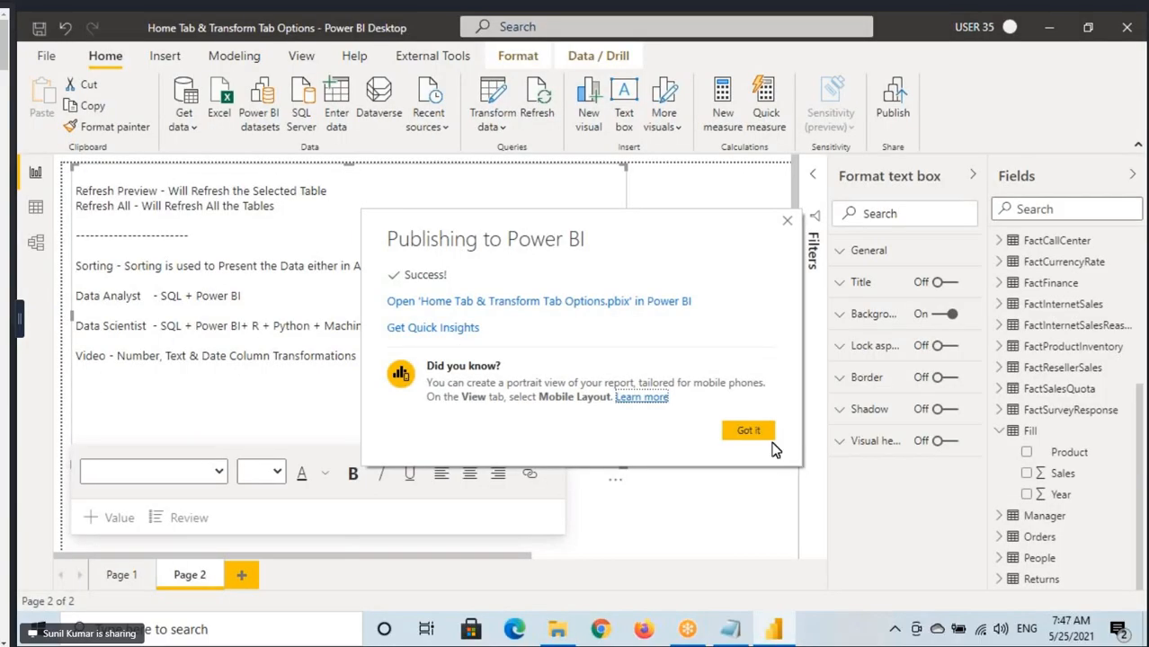
{"action": "left_click", "coordinate": [755, 437]}
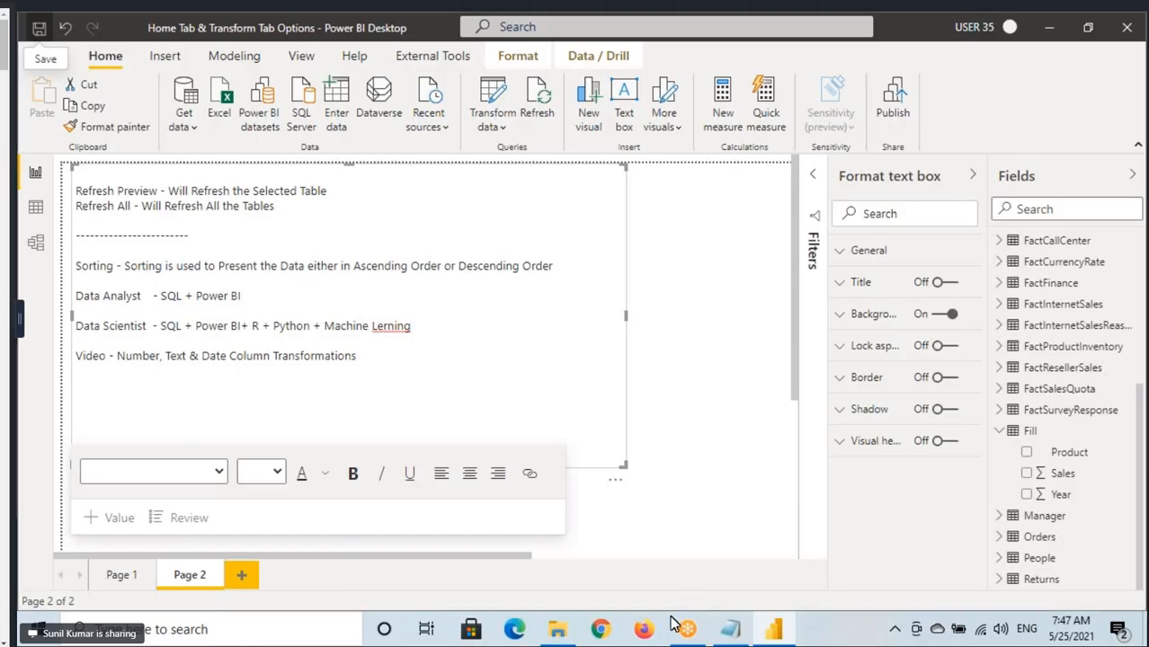
Look at the Power Query folder in File Explorer and return to Power BI Desktop.
{"action": "left_click", "coordinate": [555, 634]}
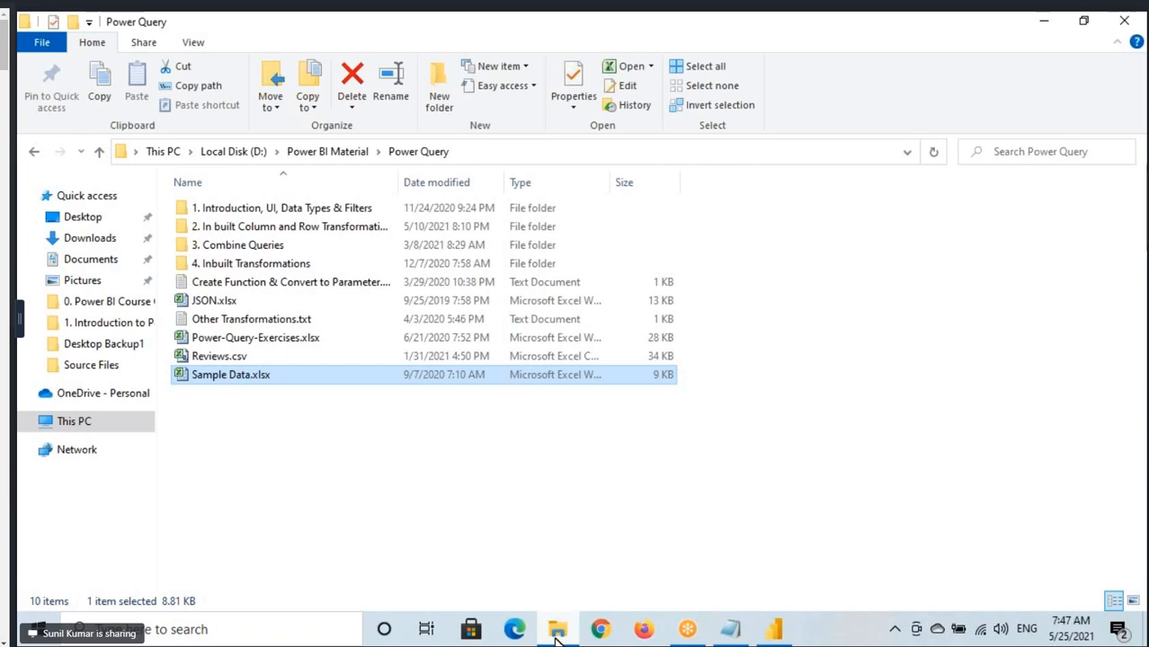
{"action": "left_click", "coordinate": [559, 637]}
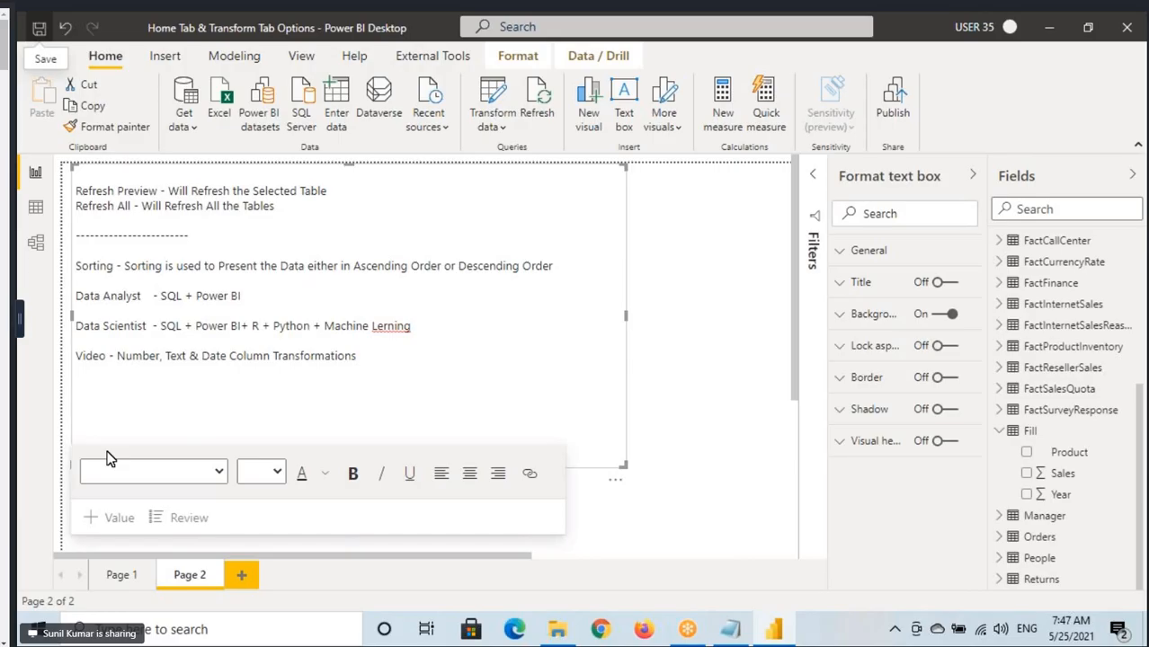
Cancel closing the report and open its queries in the Power Query Editor.
{"action": "left_click", "coordinate": [1129, 29]}
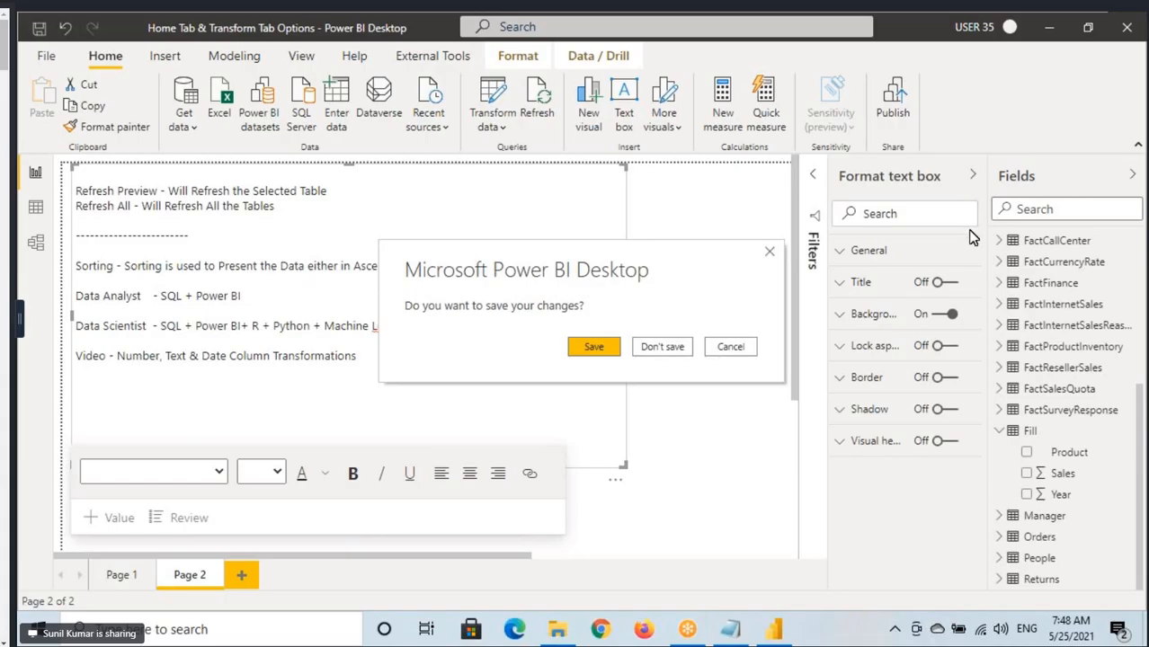
{"action": "left_click", "coordinate": [749, 351]}
{"action": "left_click", "coordinate": [493, 111]}
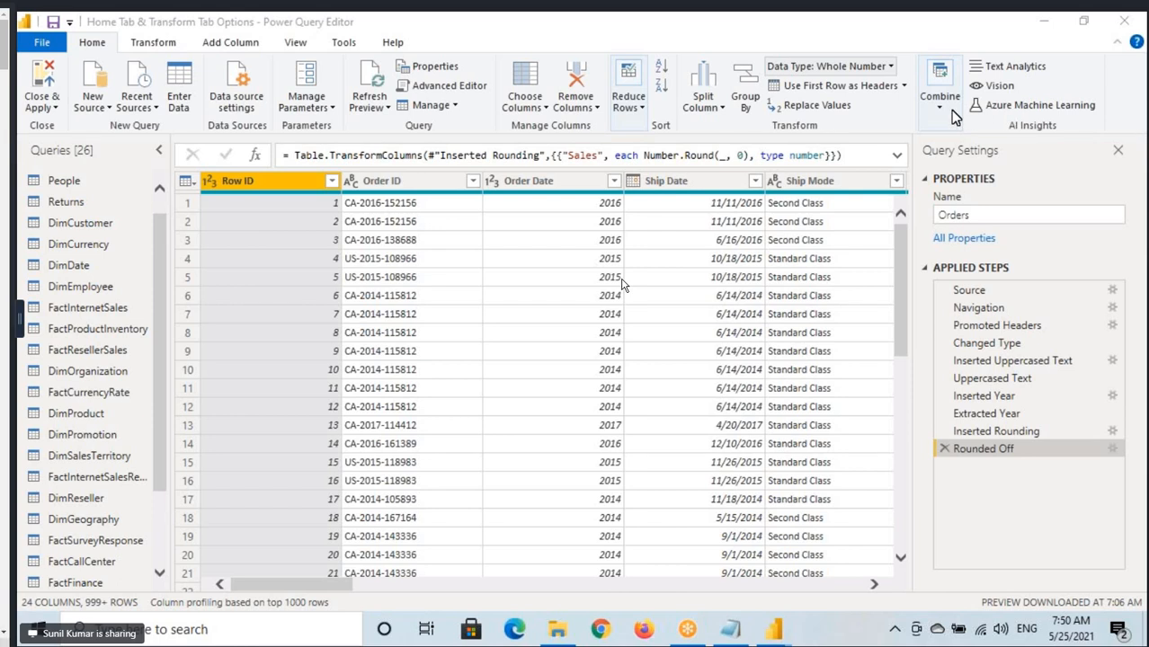
{"action": "left_click", "coordinate": [89, 47]}
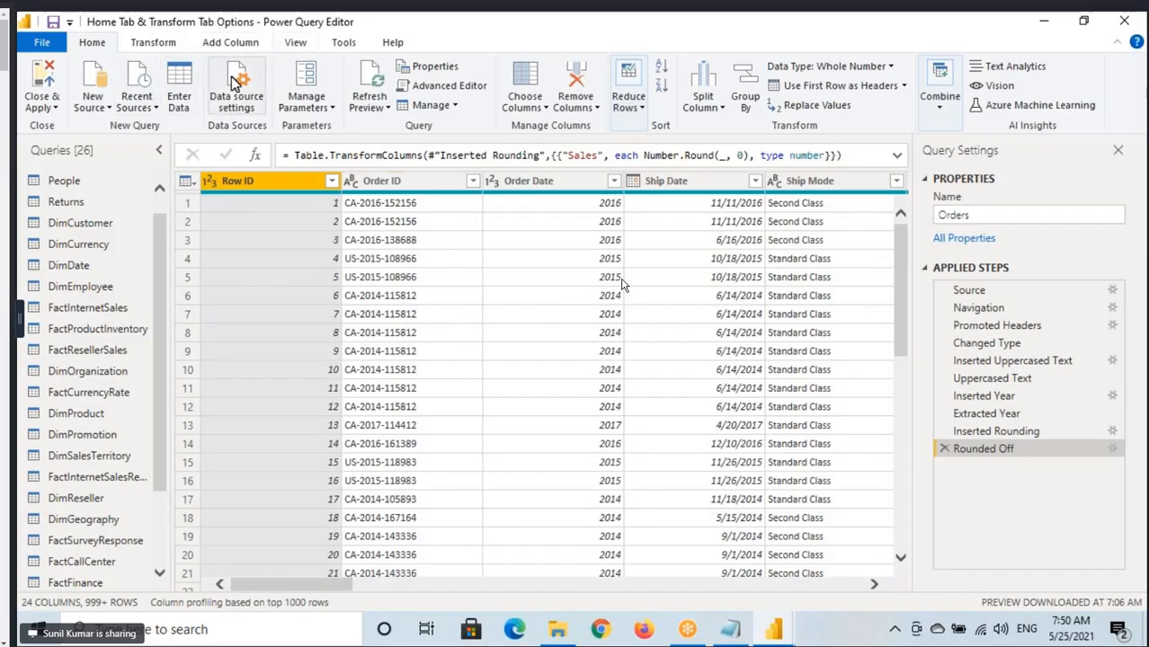
Look over the class notes in Notepad and return to the beginning of the query list in Power Query Editor.
{"action": "left_click", "coordinate": [730, 629]}
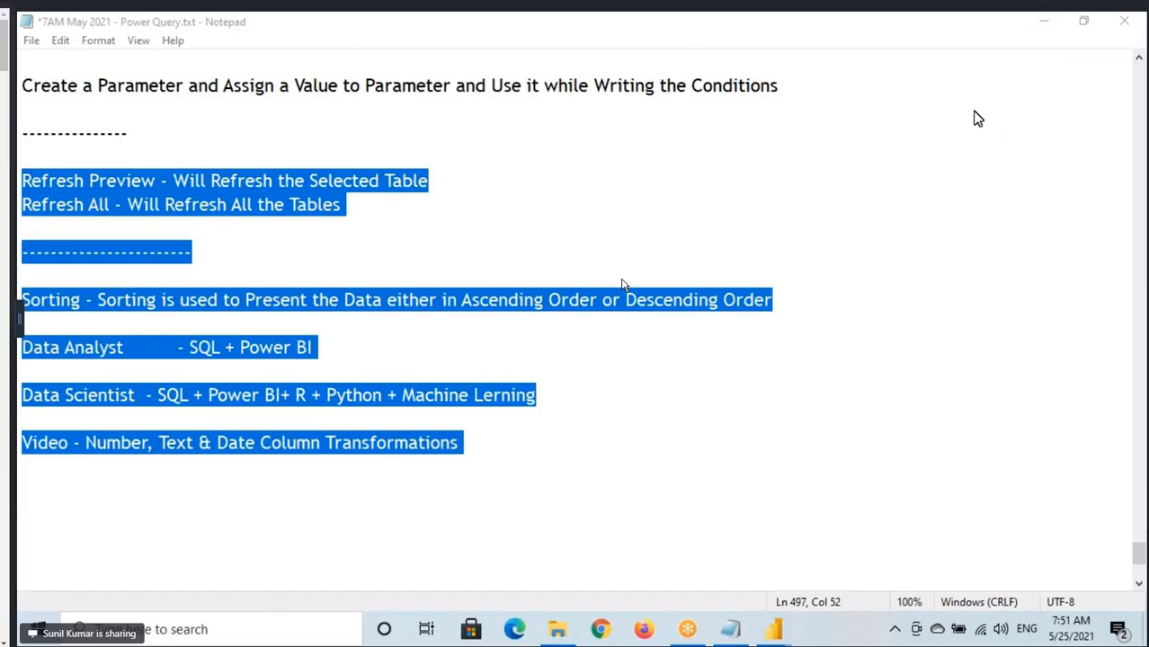
{"action": "mouse_move", "coordinate": [771, 633]}
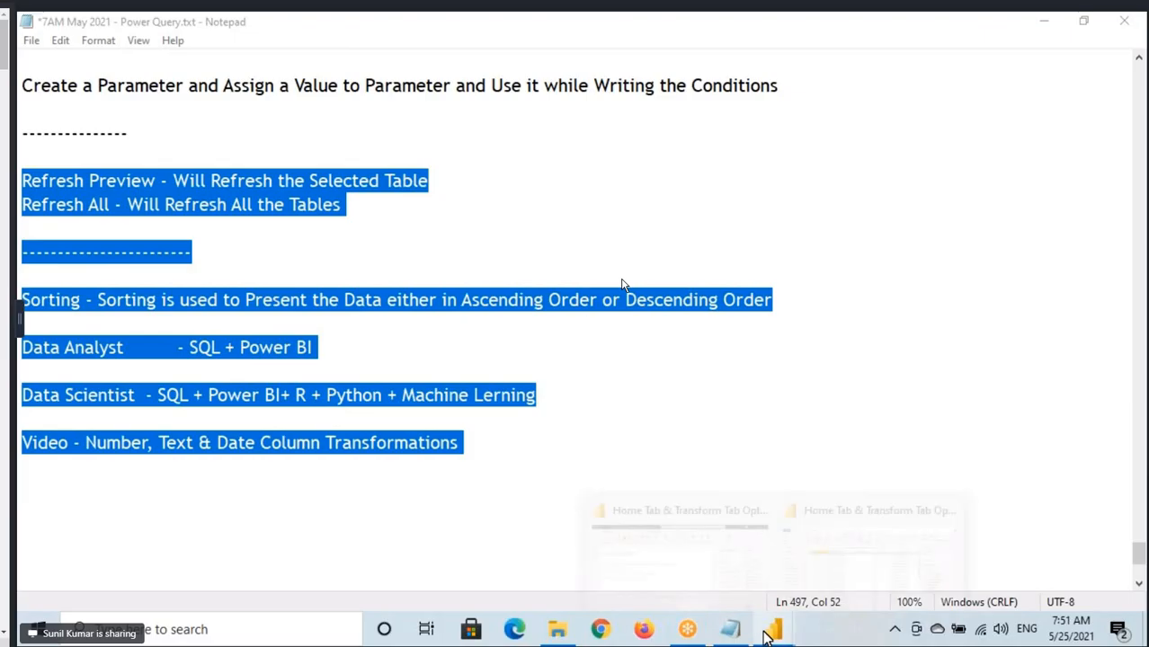
{"action": "left_click", "coordinate": [832, 566]}
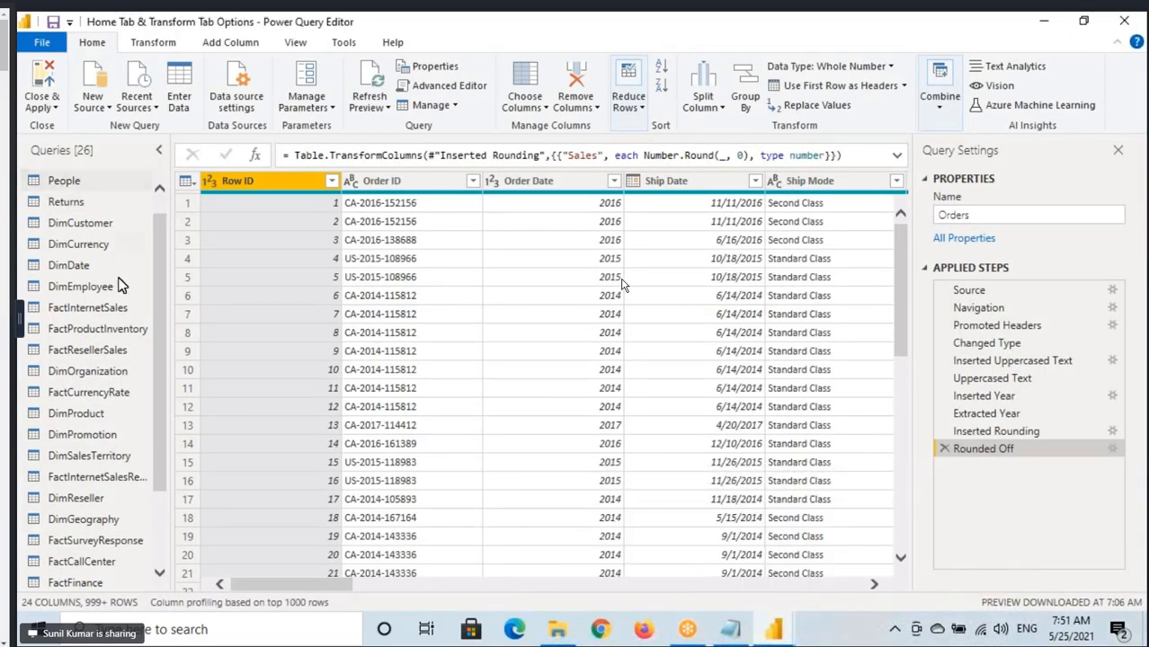
{"action": "scroll", "coordinate": [121, 286], "scroll_direction": "up", "scroll_amount": 1}
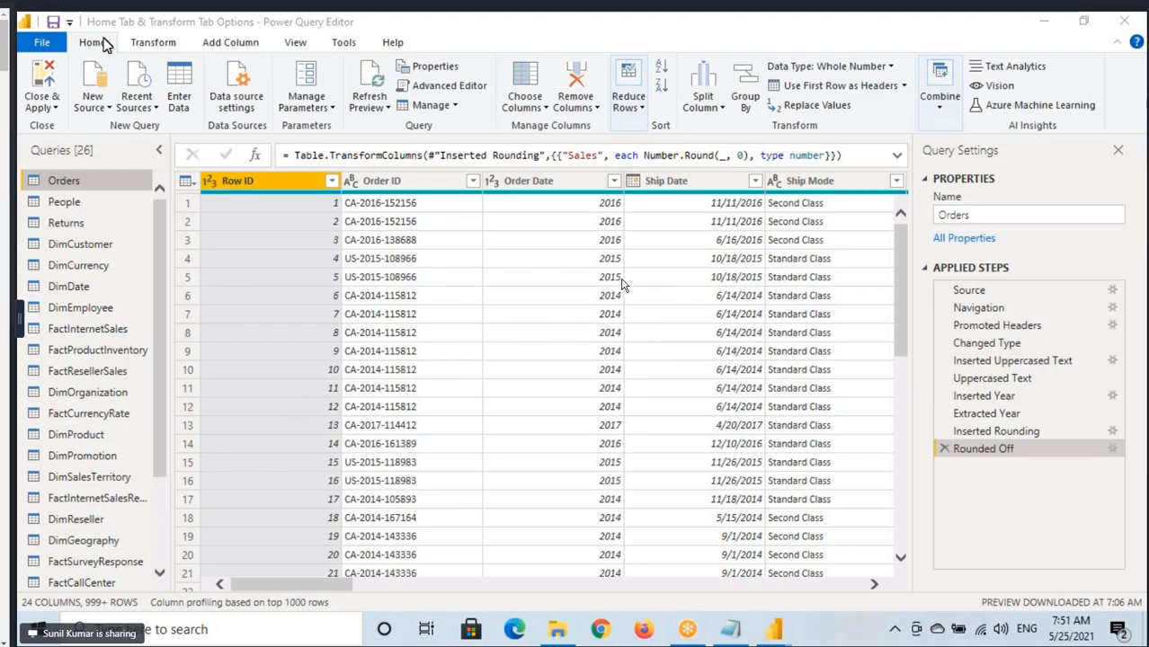
{"action": "left_click", "coordinate": [853, 88]}
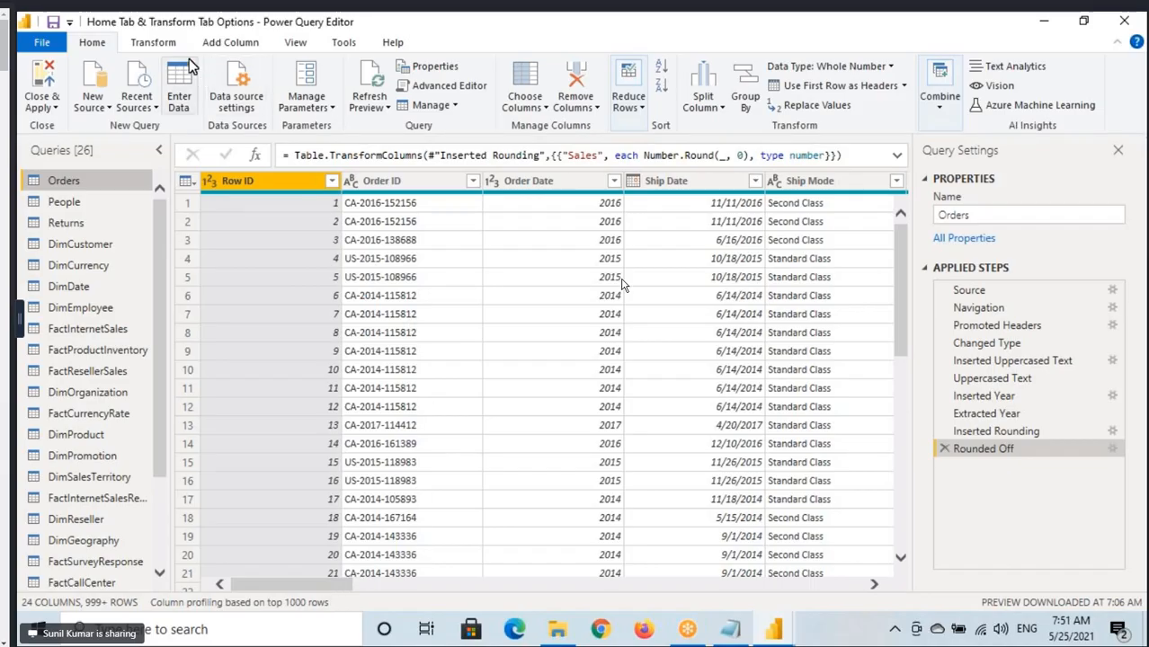
View the Add Conditional Column options and the selectable columns for the Orders query, and cancel without adding a column.
{"action": "left_click", "coordinate": [230, 45]}
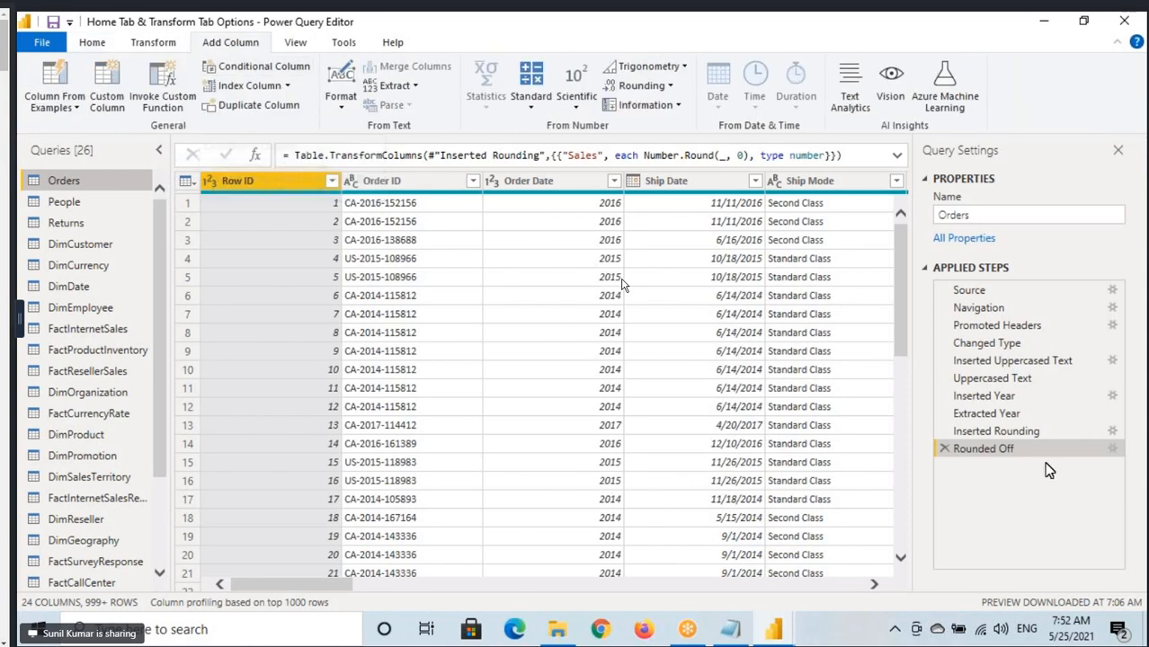
{"action": "scroll", "coordinate": [902, 311], "scroll_direction": "down", "scroll_amount": 20}
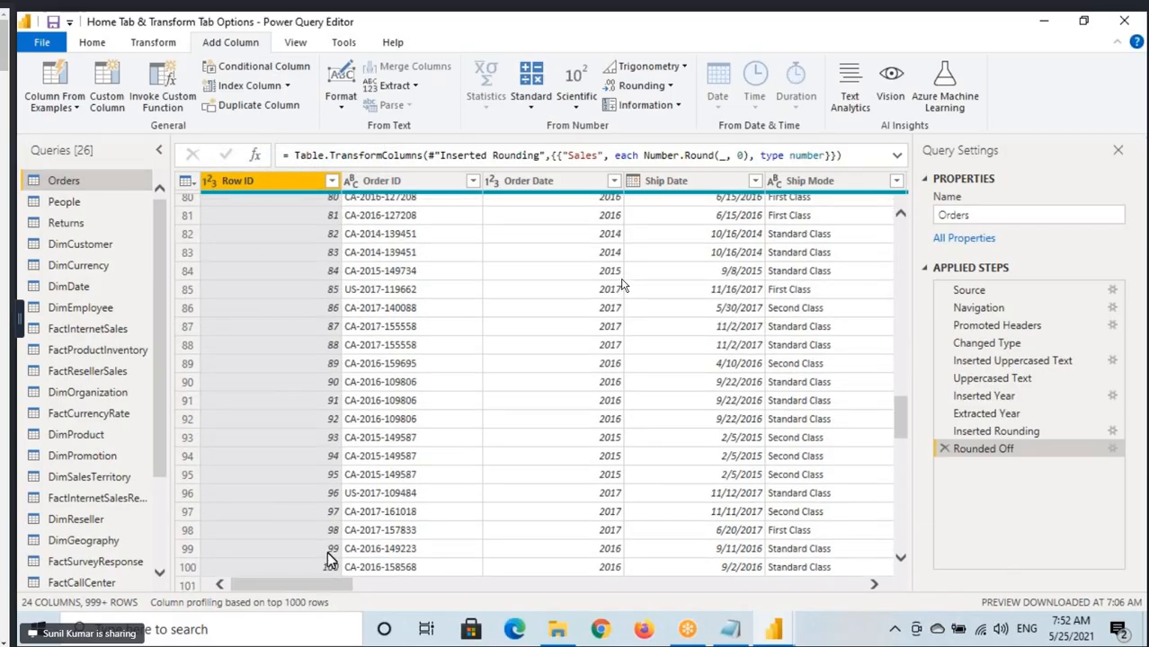
{"action": "left_click", "coordinate": [290, 67]}
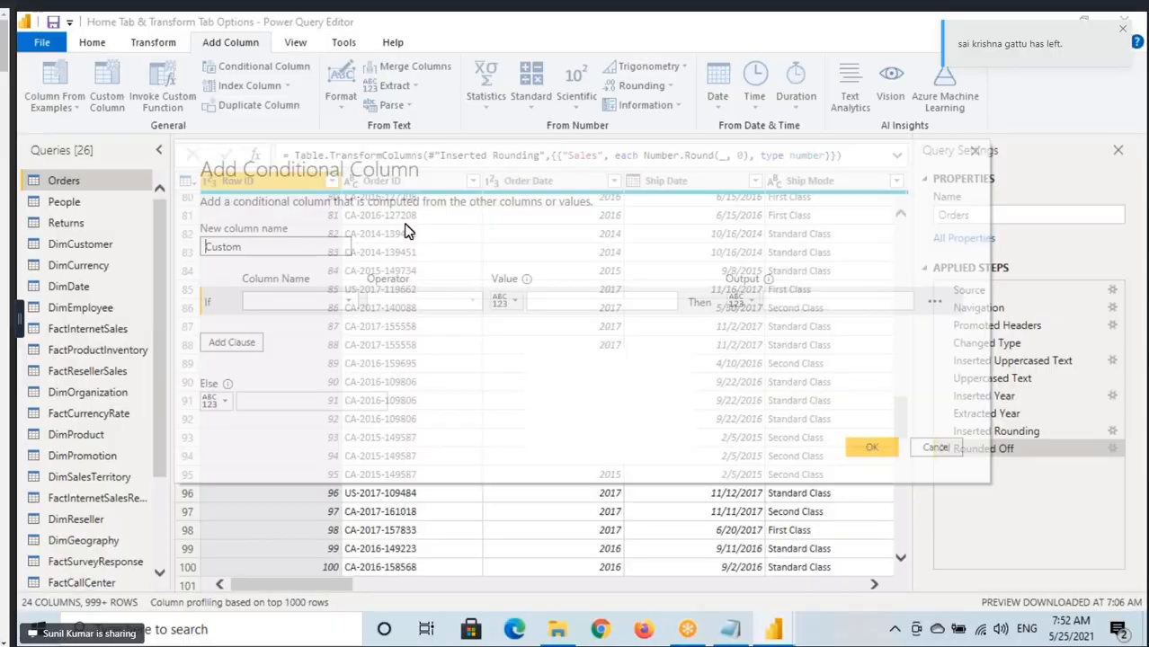
{"action": "left_click", "coordinate": [296, 302]}
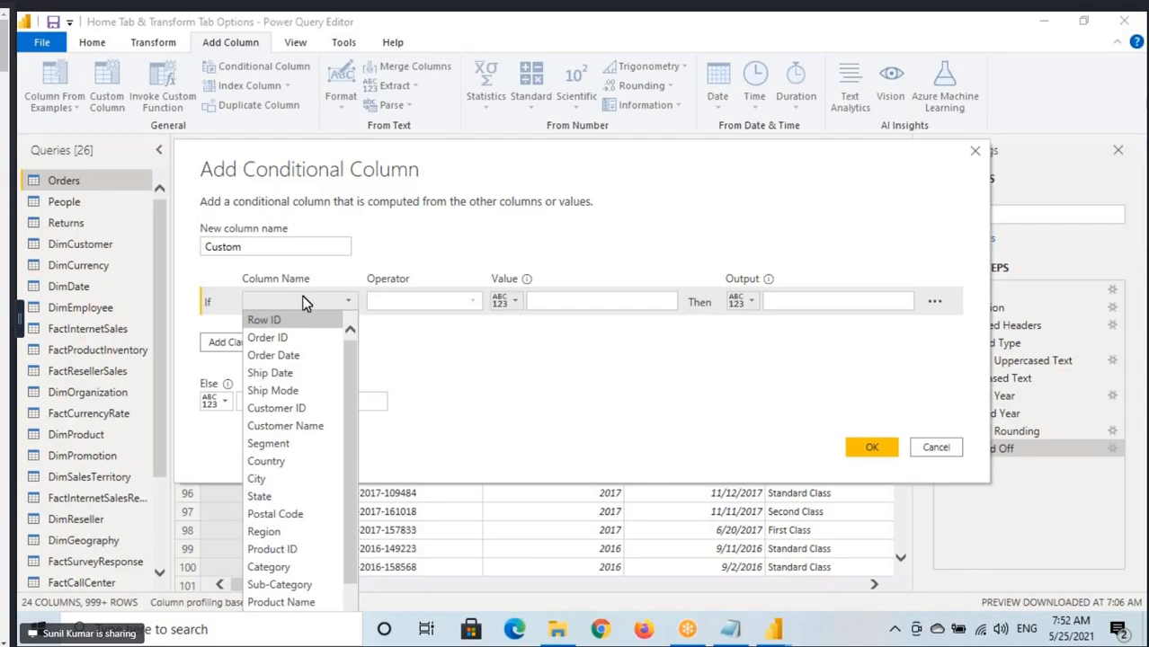
{"action": "left_click", "coordinate": [936, 447]}
{"action": "left_click", "coordinate": [936, 446]}
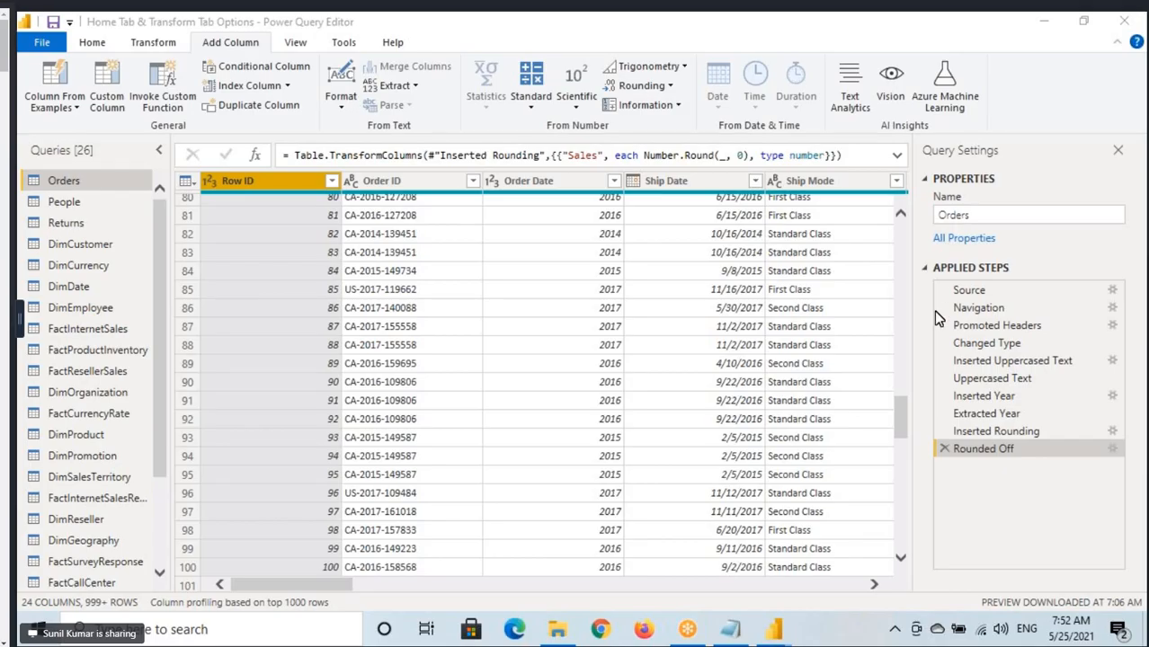
{"action": "key", "text": "alt+Tab"}
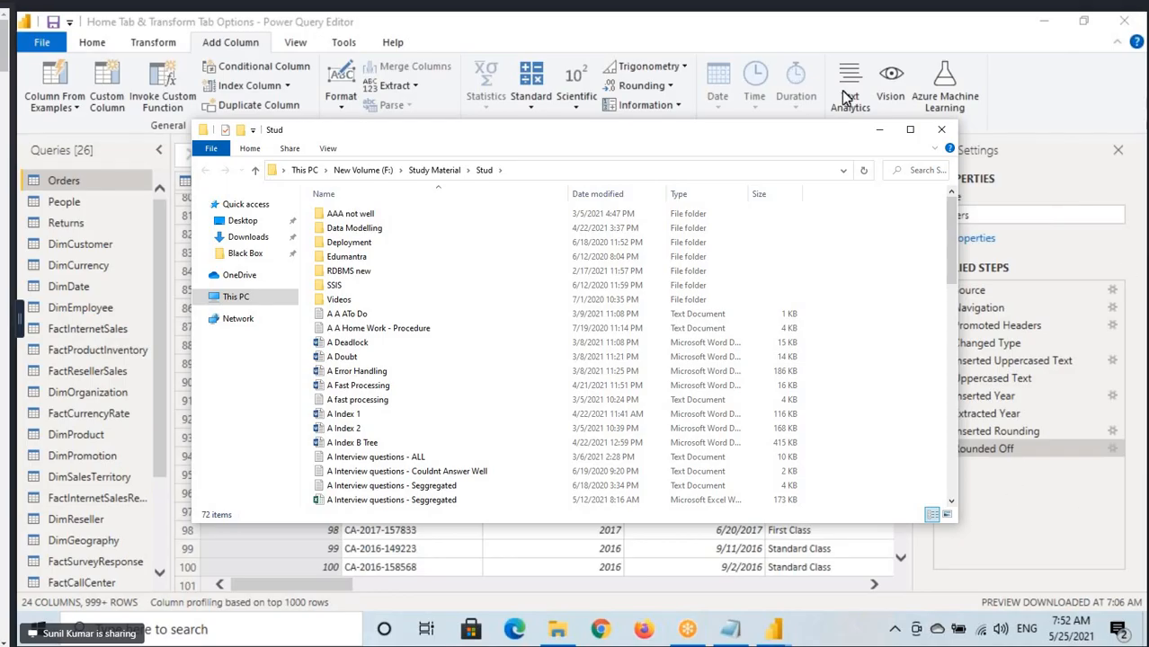
{"action": "left_click", "coordinate": [1044, 21]}
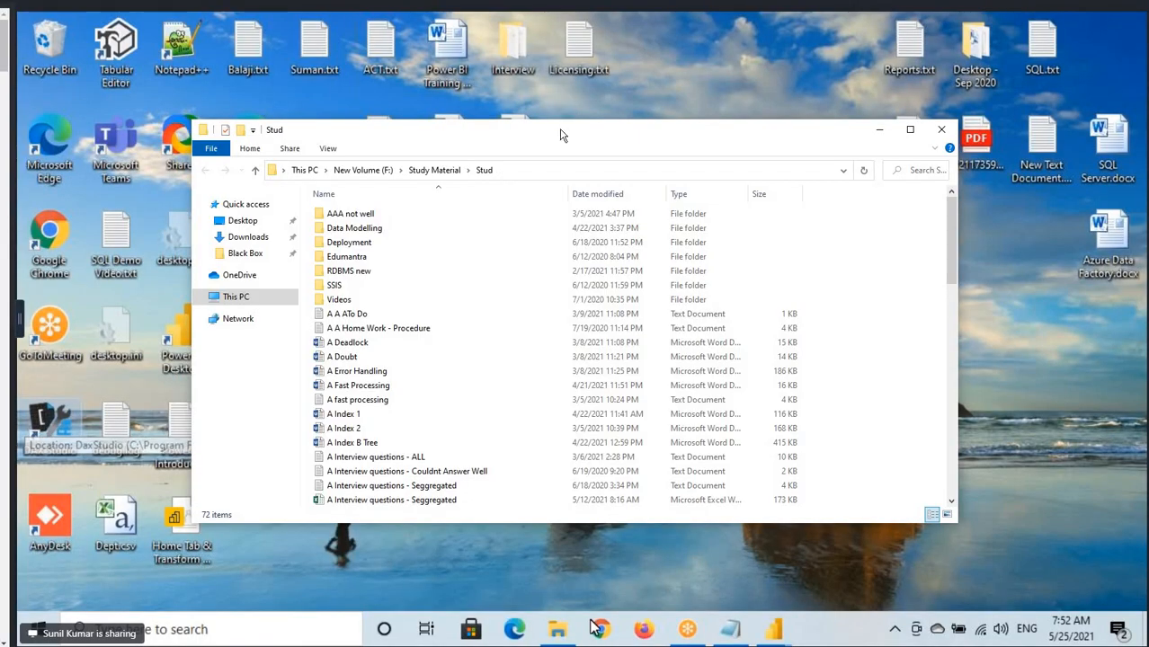
{"action": "left_click_drag", "start_coordinate": [808, 133], "coordinate": [1148, 337]}
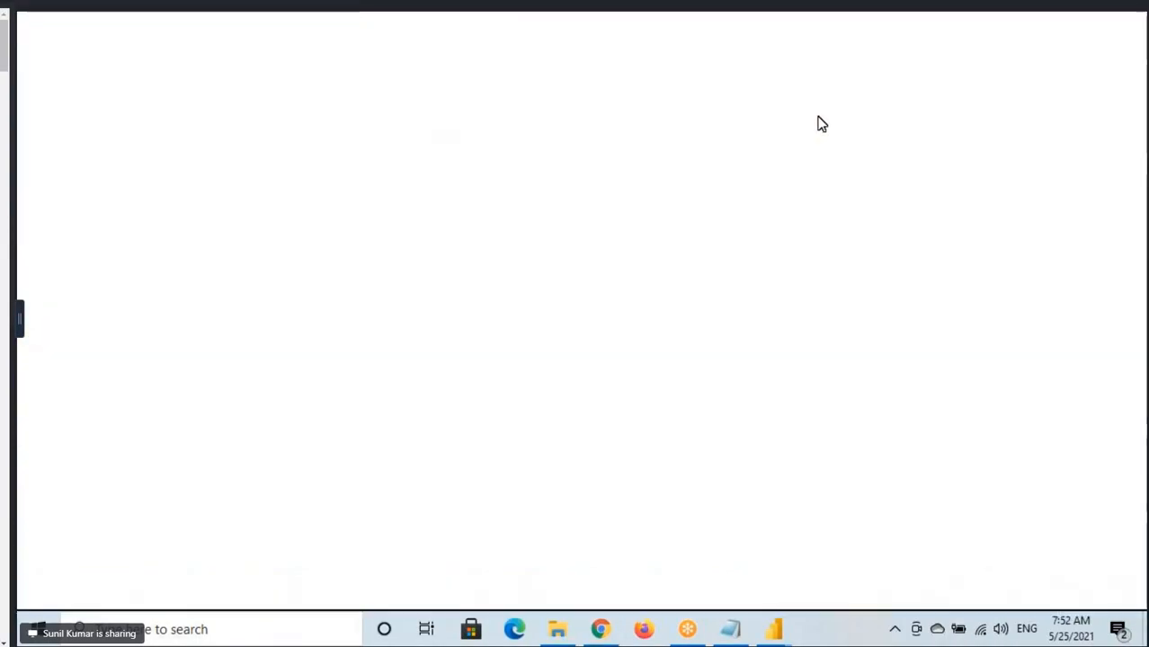
Search Google in Microsoft Edge for DAX Studio download and open the daxstudio.org downloads page.
{"action": "left_click", "coordinate": [514, 630]}
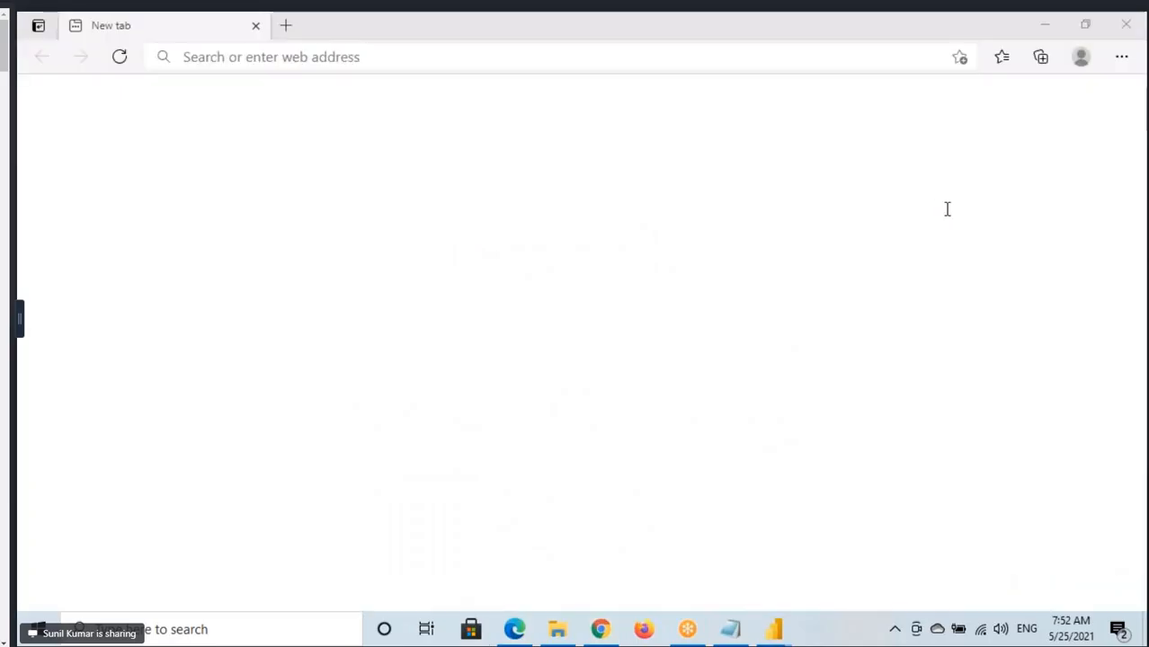
{"action": "left_click", "coordinate": [296, 57]}
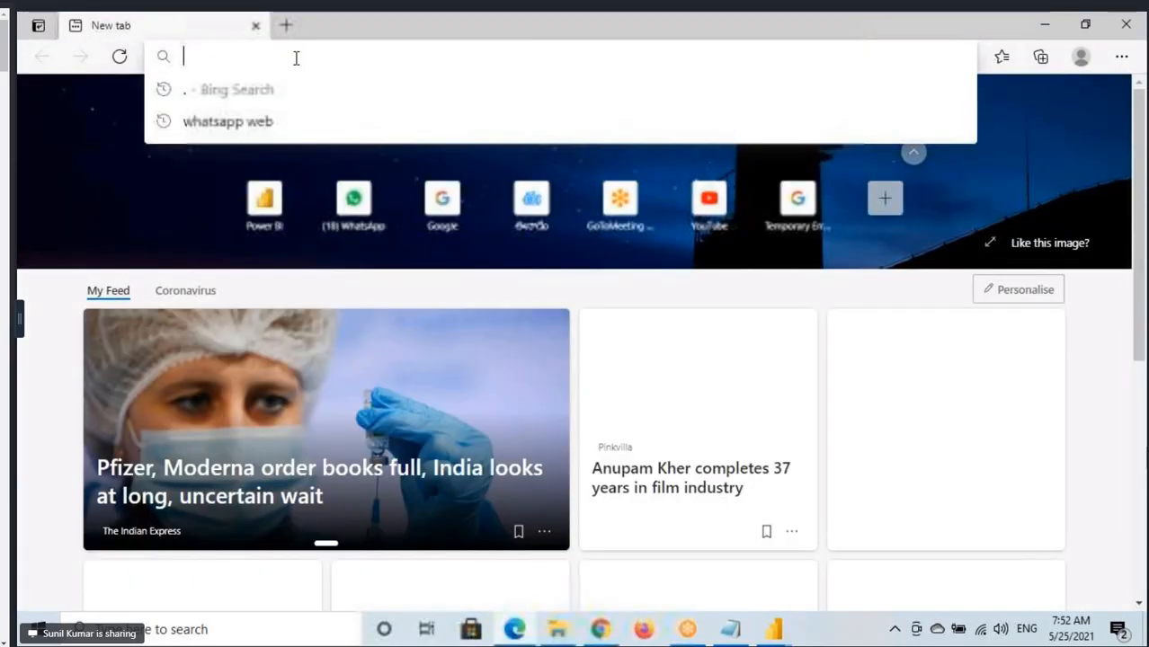
{"action": "type", "text": "goog"}
{"action": "key", "text": "Return"}
{"action": "type", "text": "DAX"}
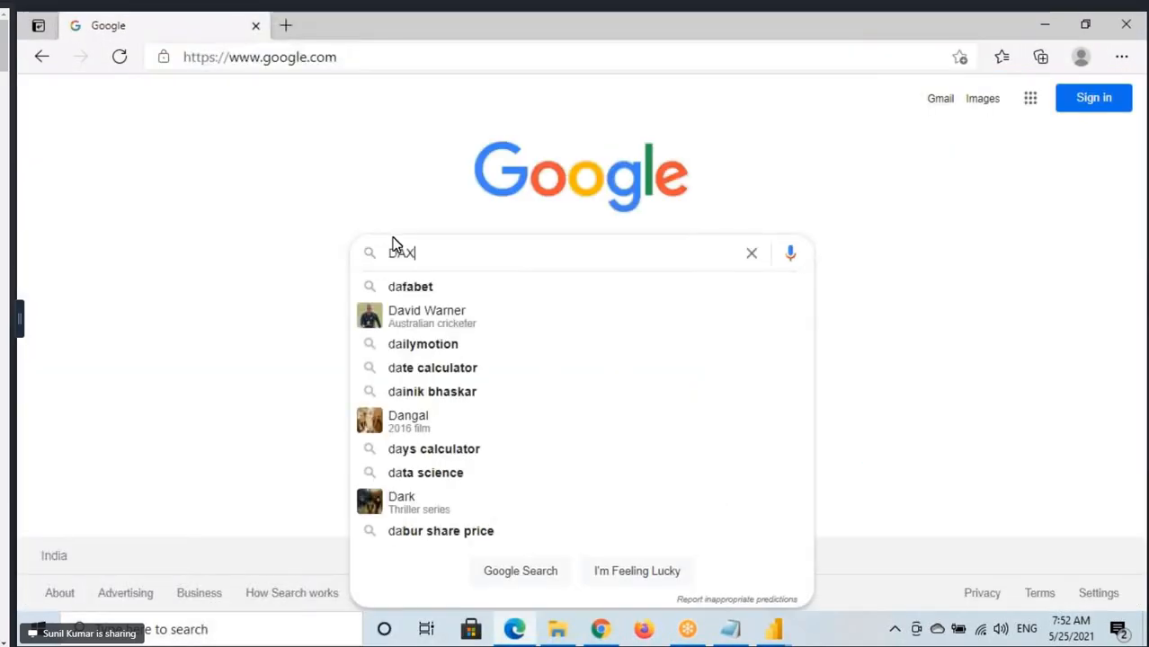
{"action": "type", "text": " studio"}
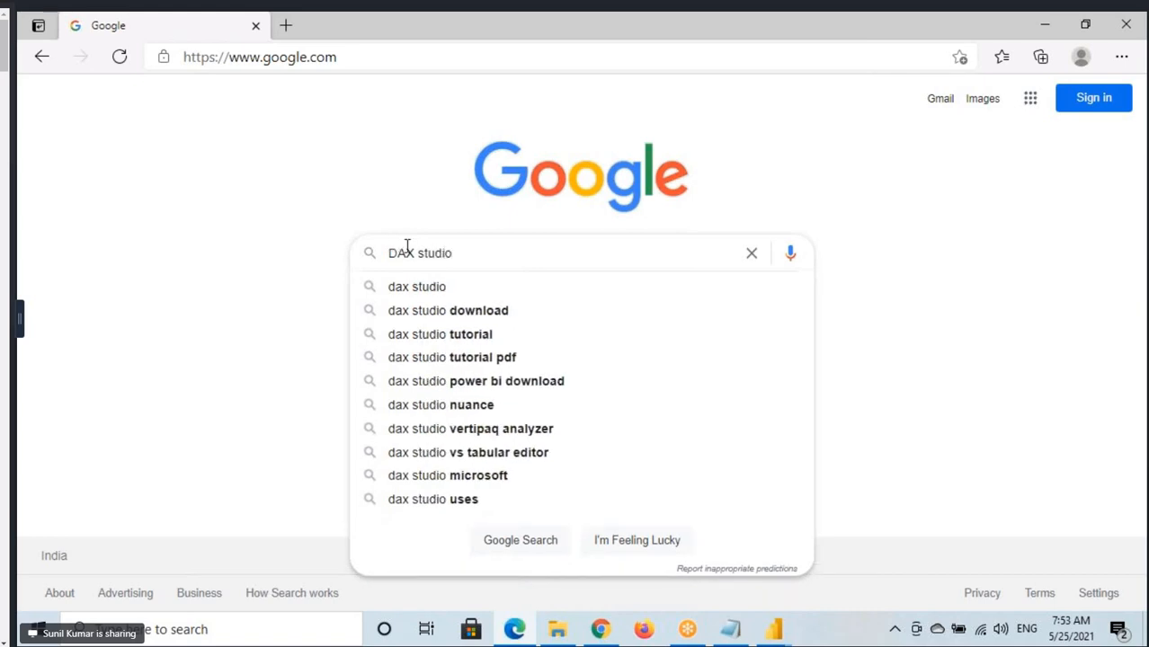
{"action": "left_click", "coordinate": [441, 317]}
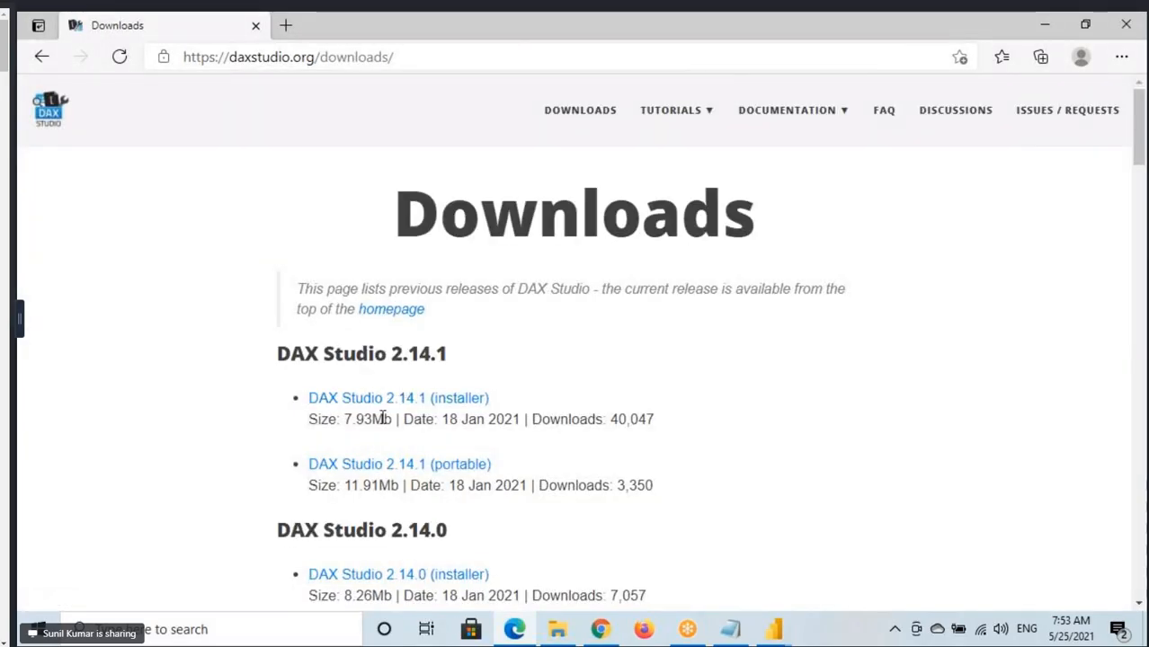
Return to the report in Power BI Desktop, look at its available external tools and go back to the Home commands.
{"action": "left_click", "coordinate": [773, 631]}
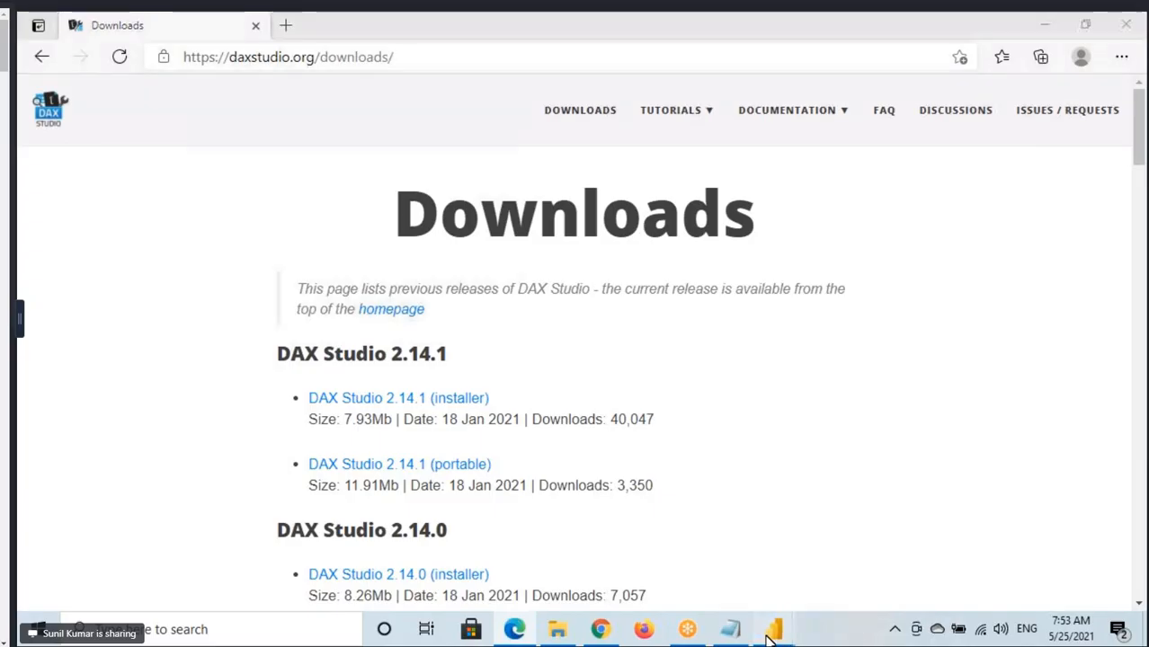
{"action": "left_click", "coordinate": [841, 565]}
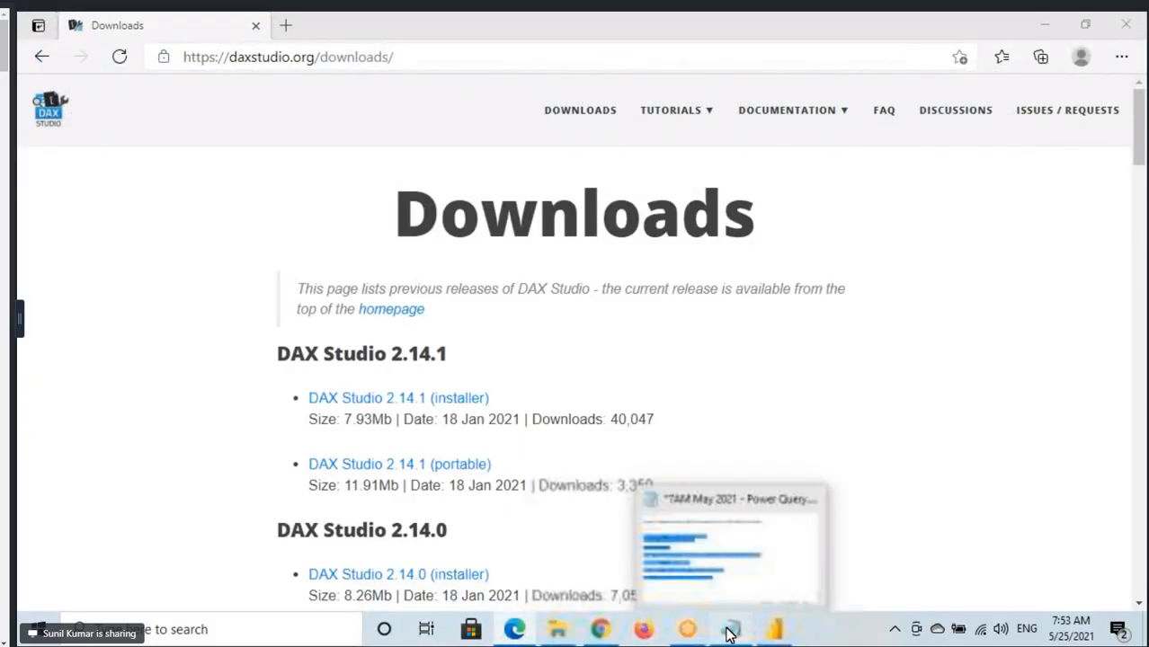
{"action": "left_click", "coordinate": [730, 631]}
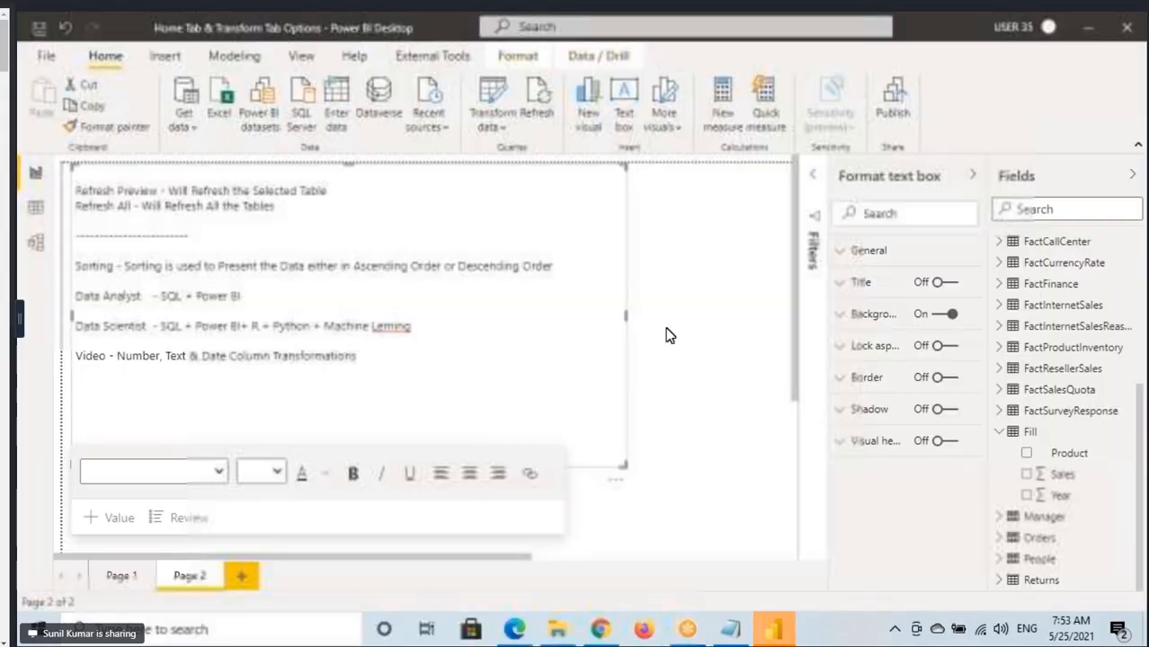
{"action": "left_click", "coordinate": [402, 56]}
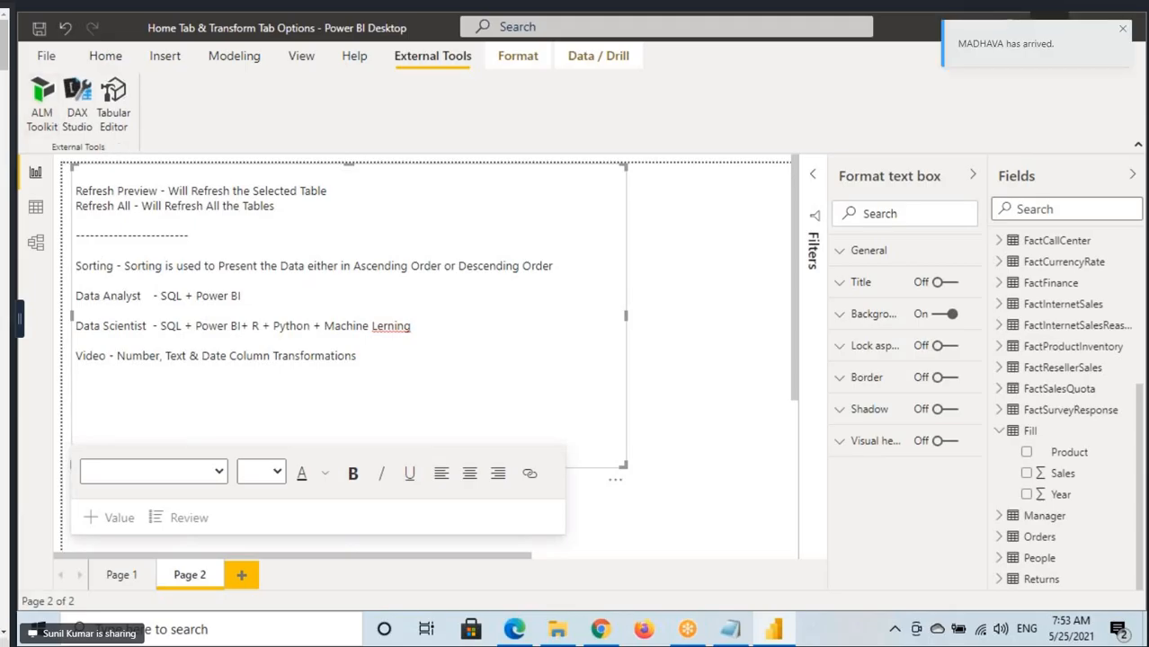
{"action": "key", "text": "super+d"}
{"action": "left_click", "coordinate": [774, 632]}
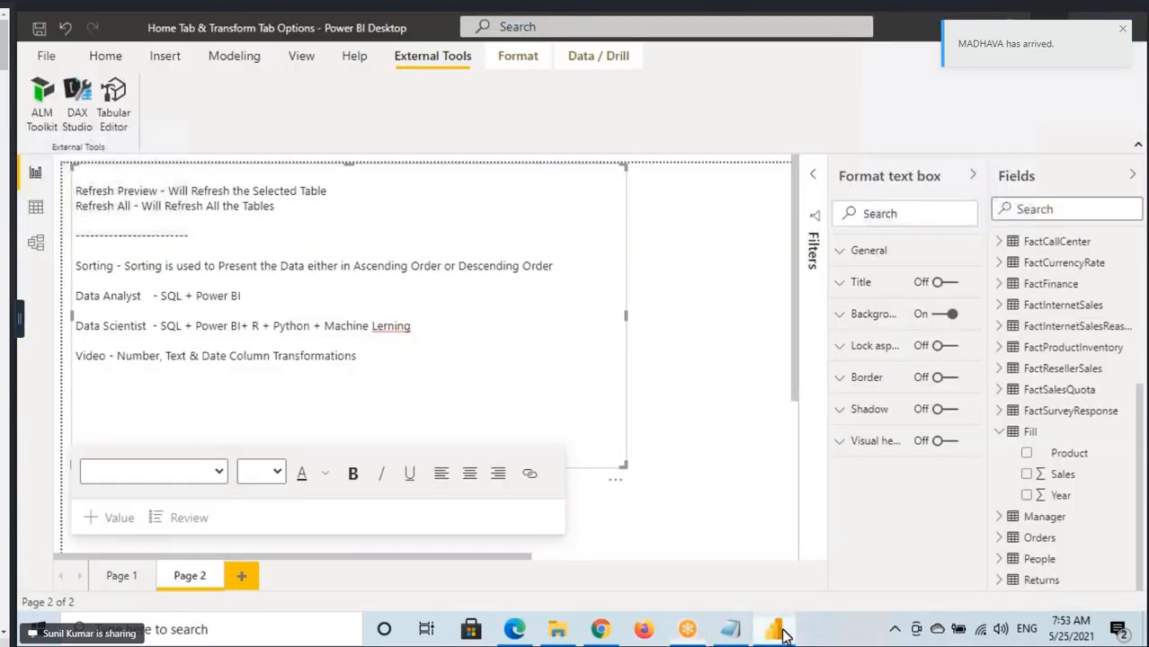
{"action": "left_click", "coordinate": [107, 58]}
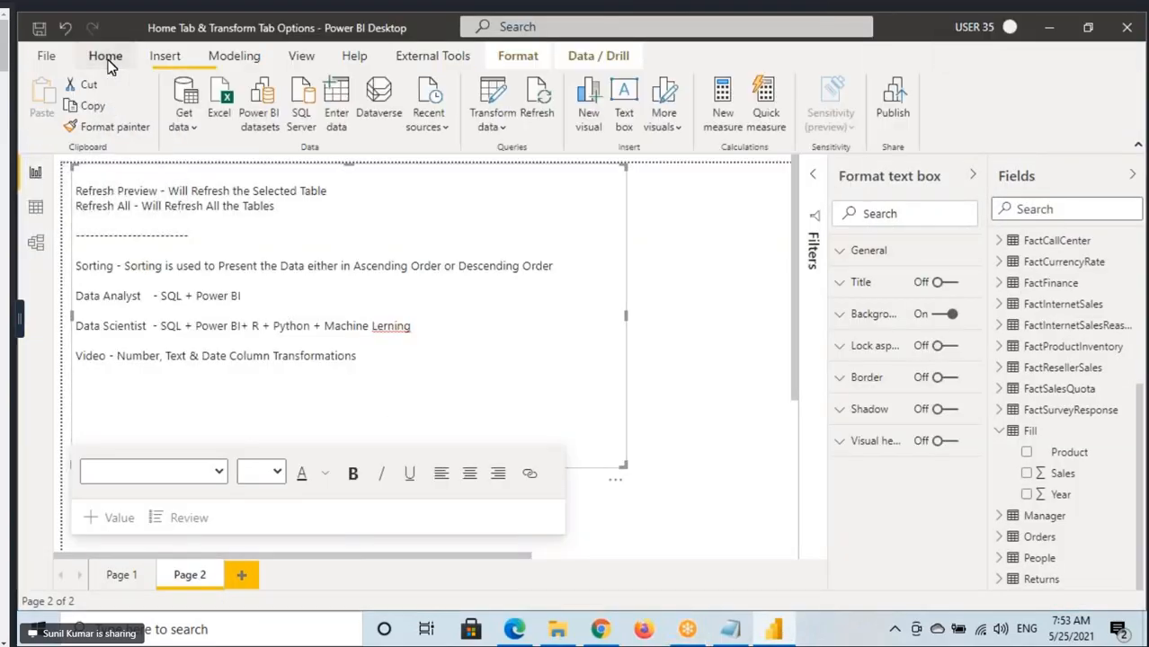